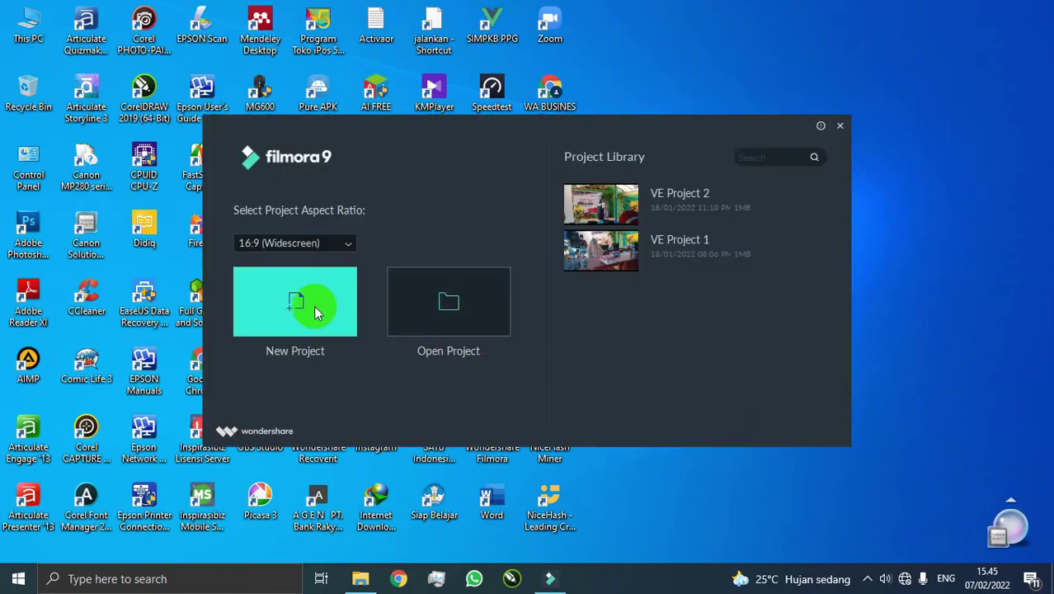
Create a new 16:9 widescreen project and browse to the Bakti Kominfo folder for importing media.
left_click(313, 305)
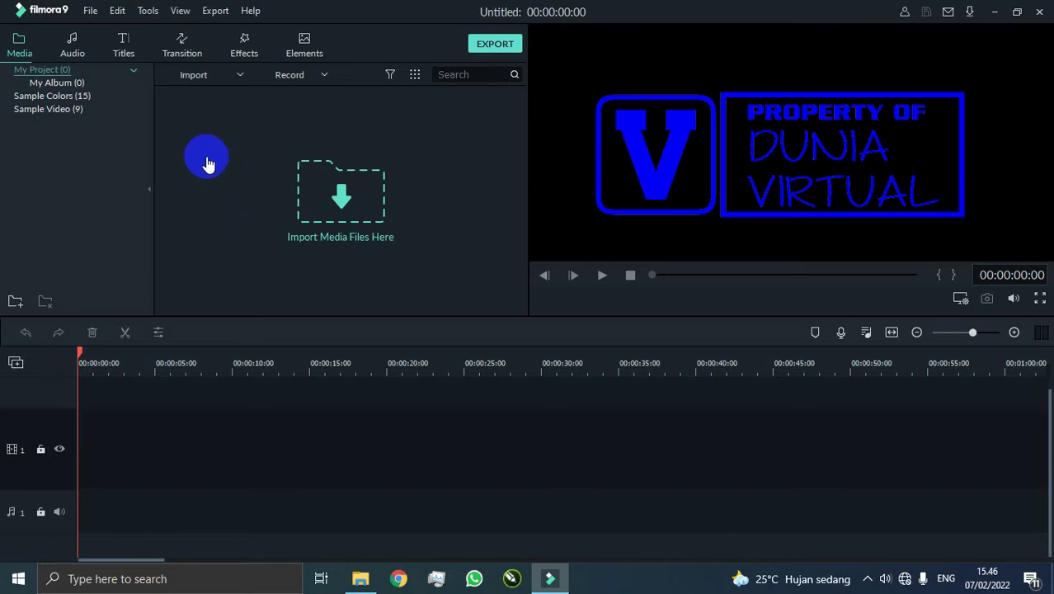
left_click(235, 105)
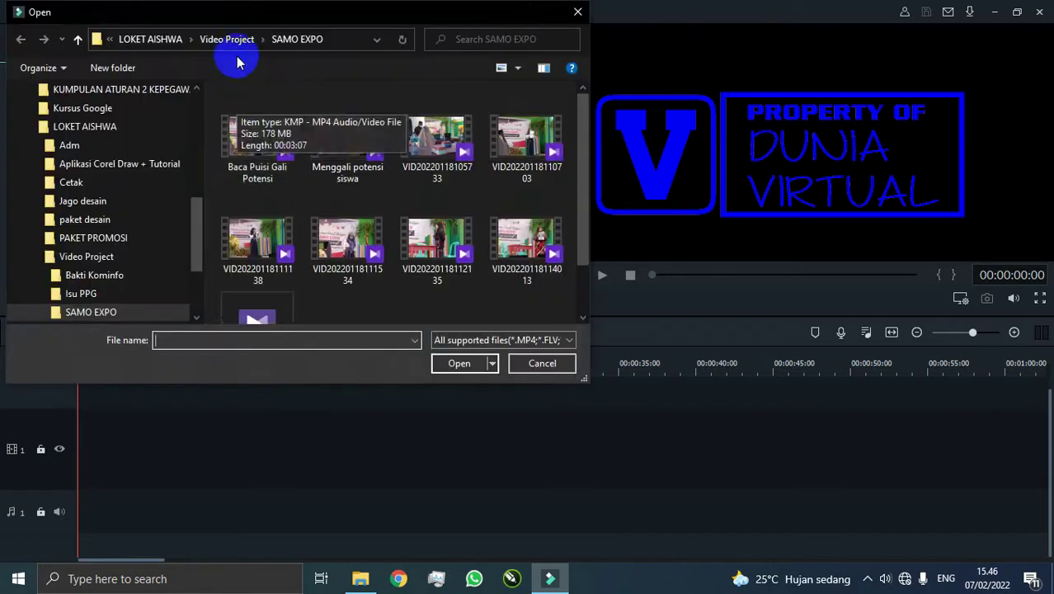
left_click(227, 38)
double_click(266, 111)
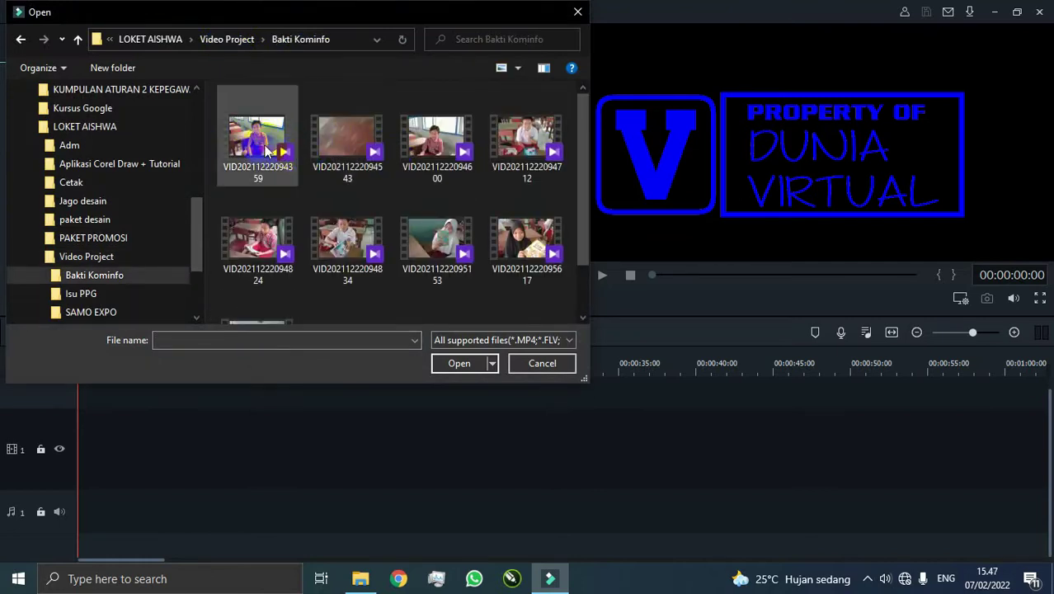
left_click(527, 136)
scroll(313, 265, "down", 1)
scroll(299, 238, "up", 1)
left_click(290, 235)
scroll(284, 256, "down", 1)
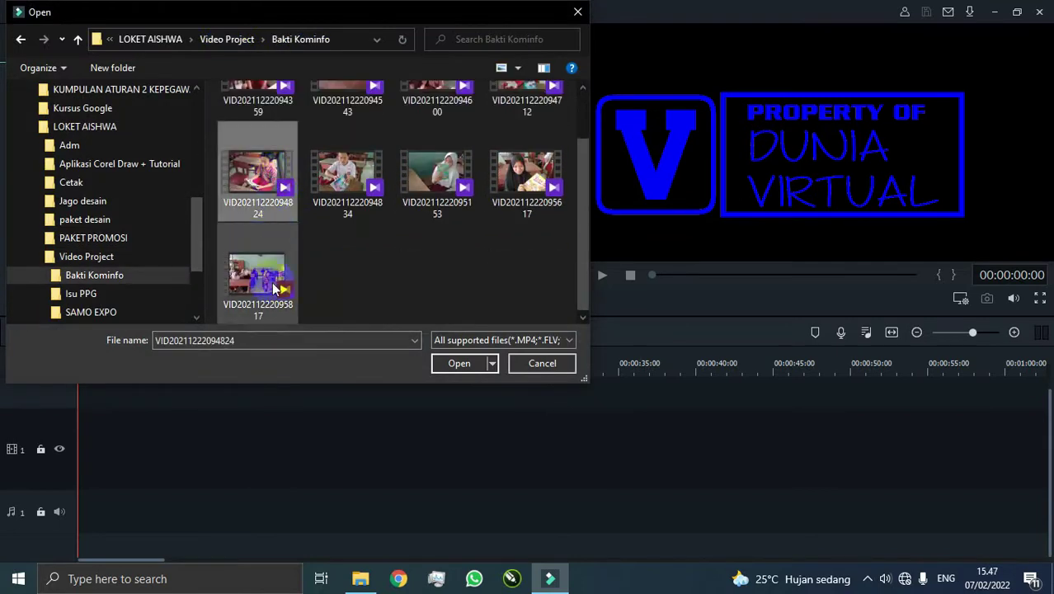
left_click(275, 284, "shift")
left_click(471, 361)
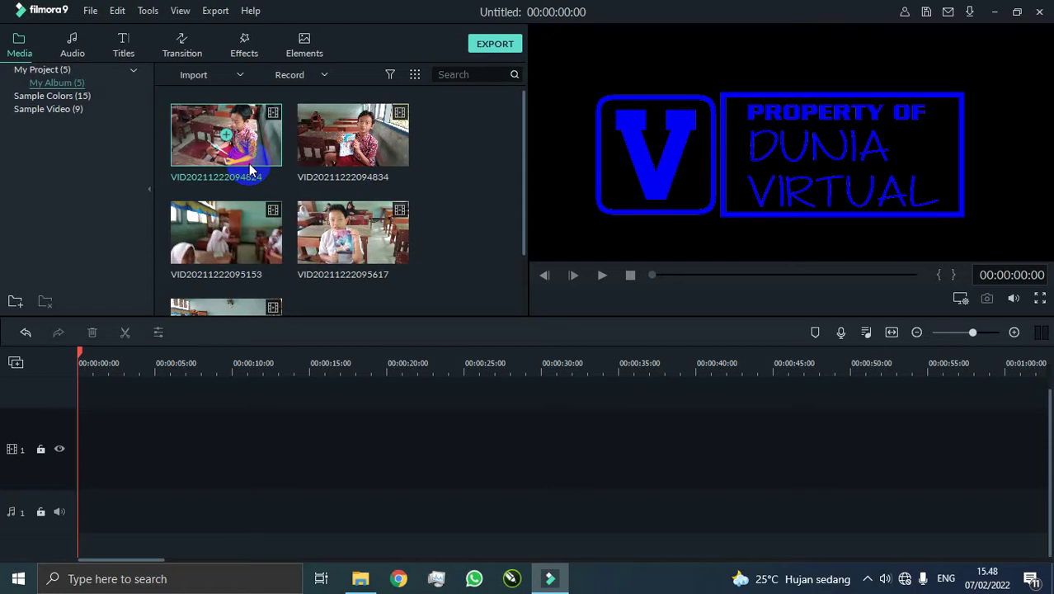
Preview the imported clips and skim through their footage.
double_click(250, 152)
left_click(332, 142)
double_click(331, 142)
left_click_drag(669, 276, 806, 275)
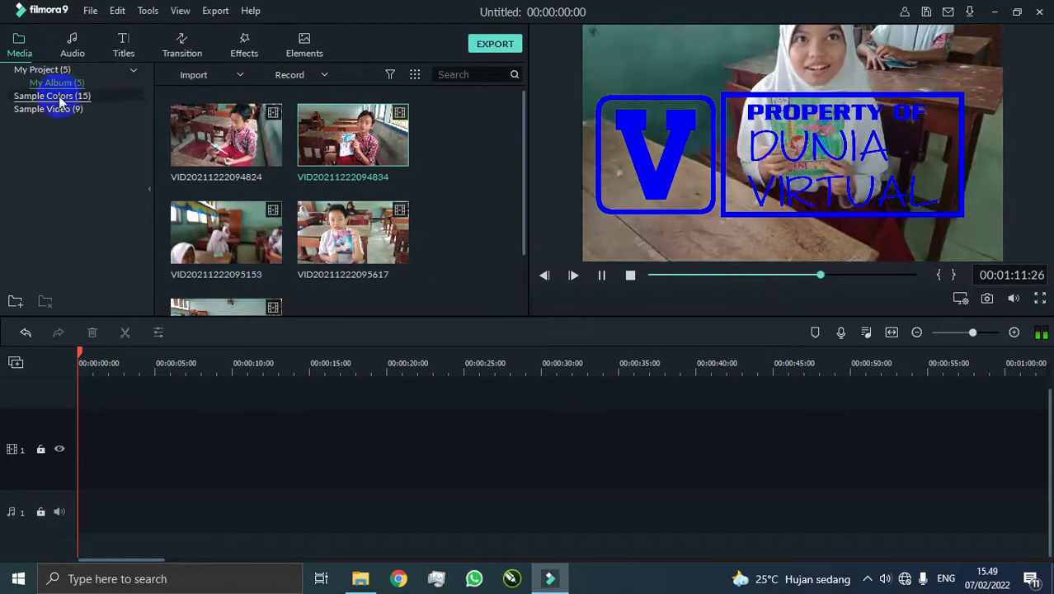
Add the Opener 16 title at the start of the video track and show its text in the preview.
left_click(123, 45)
left_click(40, 95)
scroll(376, 247, "down", 10)
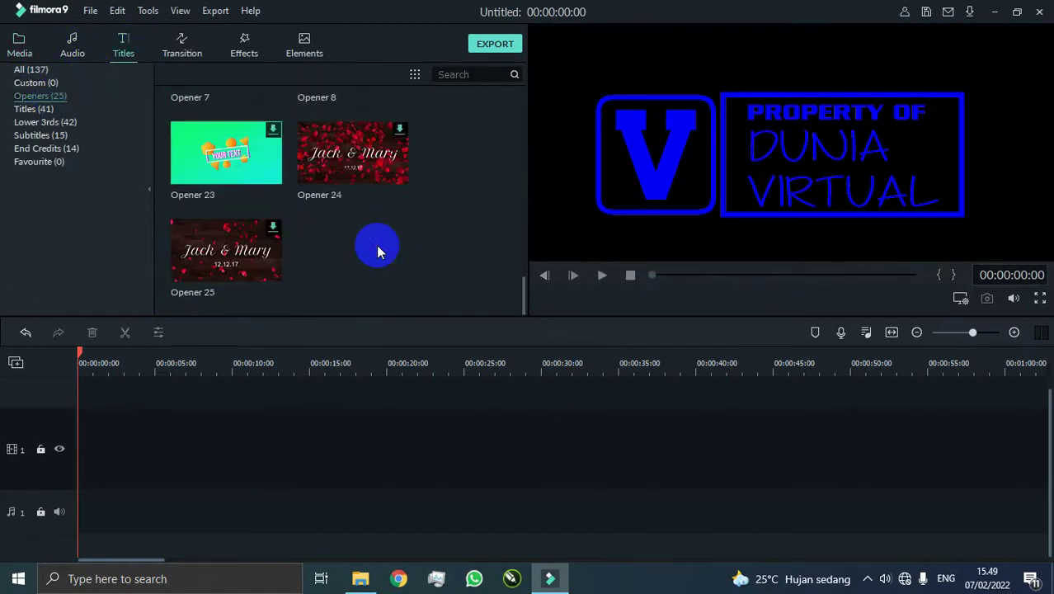
scroll(376, 245, "up", 10)
left_click_drag(522, 94, 541, 165)
left_click(275, 205)
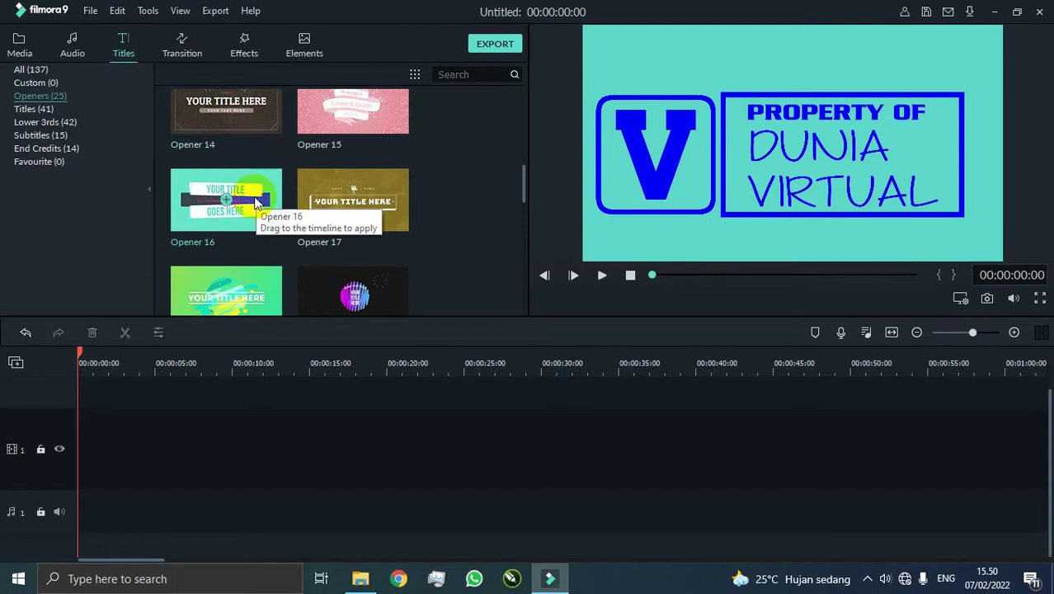
left_click_drag(237, 206, 130, 458)
left_click(95, 353)
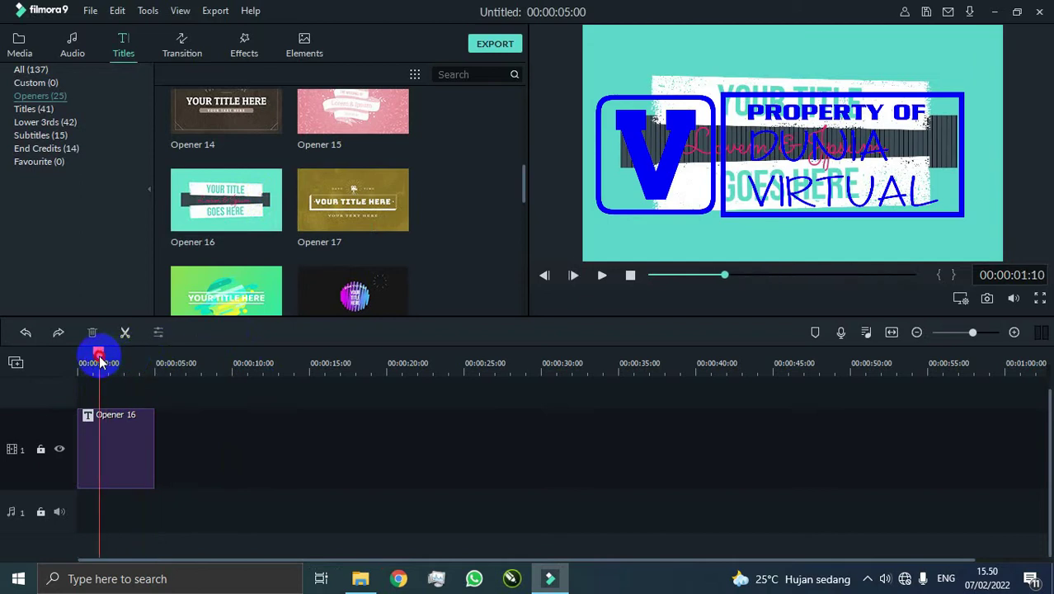
Replace the opener's YOUR TITLE line with "KOMUNKA".
double_click(743, 106)
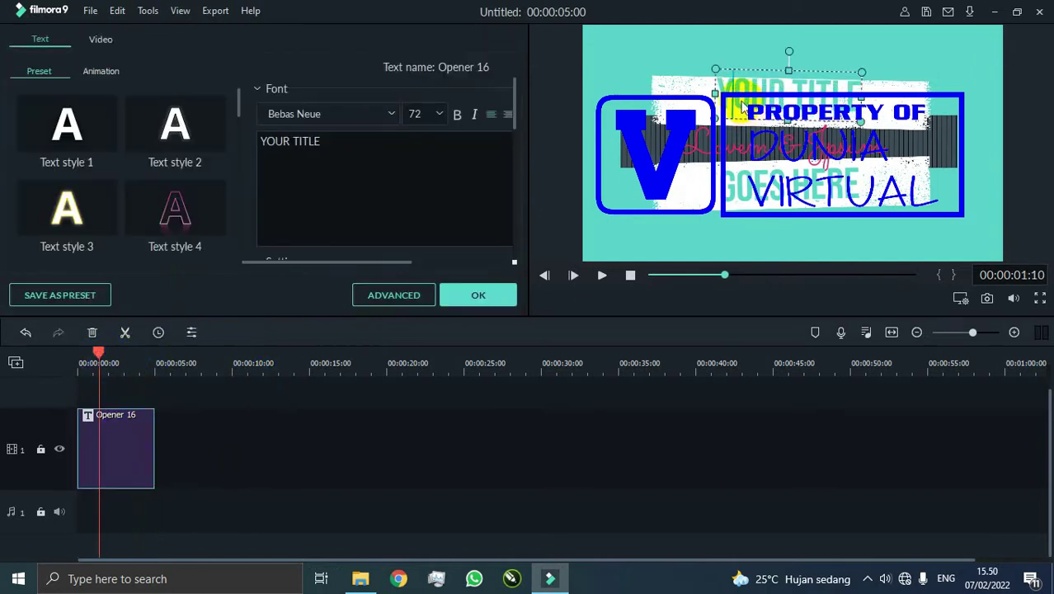
key("ctrl+a")
type("komunka")
key("BackSpace")
key("BackSpace")
key("BackSpace")
key("BackSpace")
type("munka")
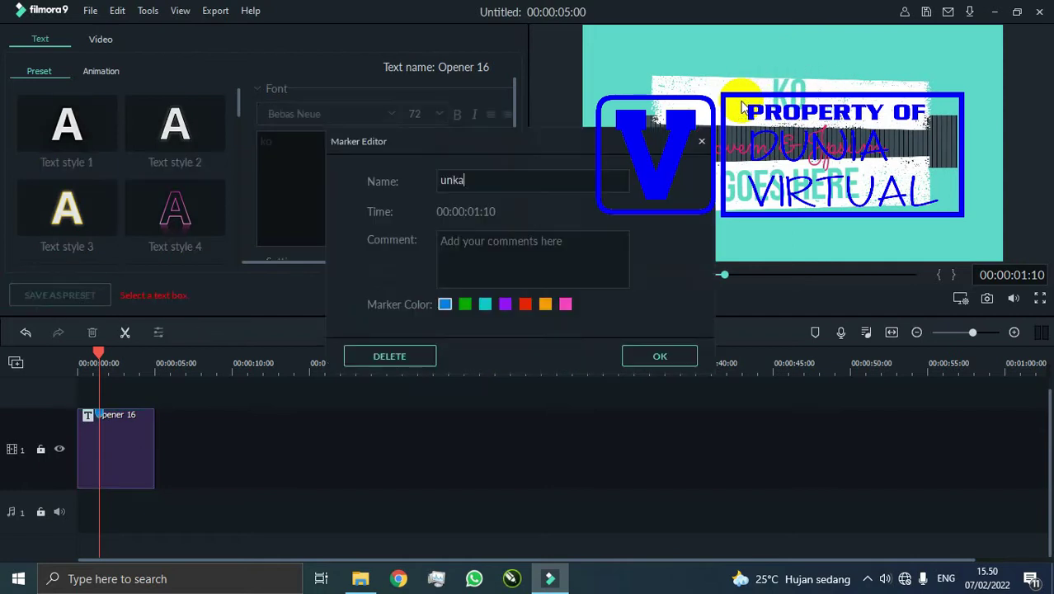
left_click(702, 141)
left_click(418, 136)
key("BackSpace")
key("BackSpace")
type("KOMUNKA")
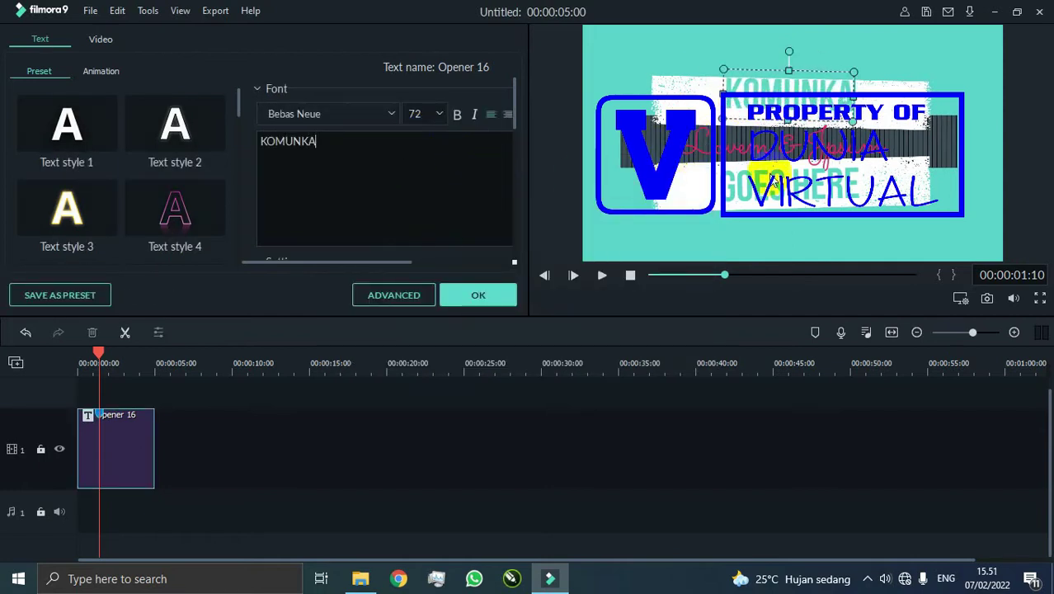
Change the opener's middle line to "Dari".
double_click(768, 151)
type("DAR")
key("BackSpace")
key("BackSpace")
type("ari")
Change the opener's GOES HERE line to "BAKTI KOMINFO" and apply the title edits.
left_click(763, 178)
type("BAKTI")
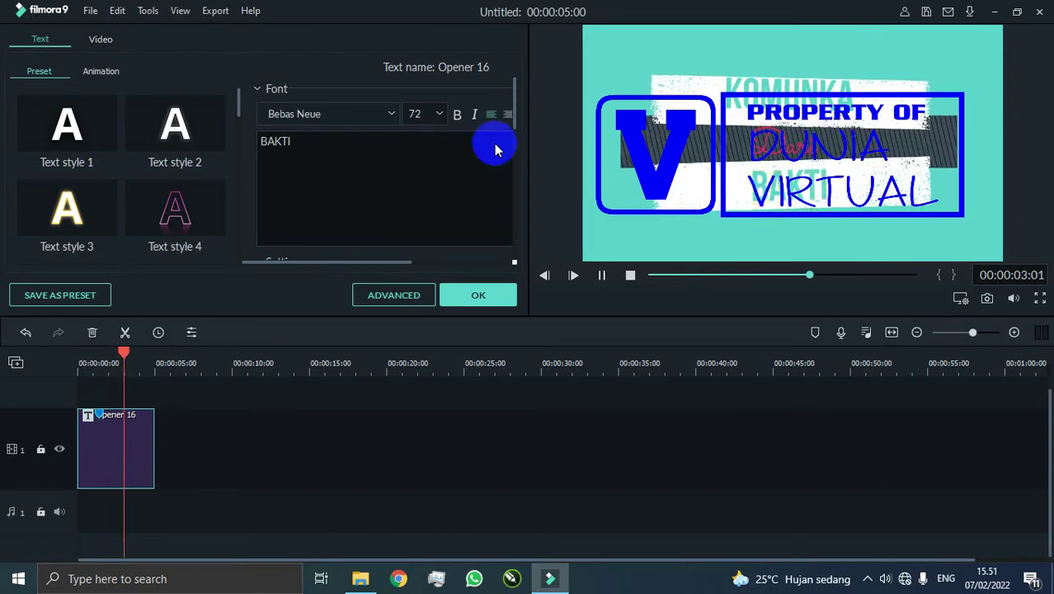
left_click(315, 155)
type("KOMINFO")
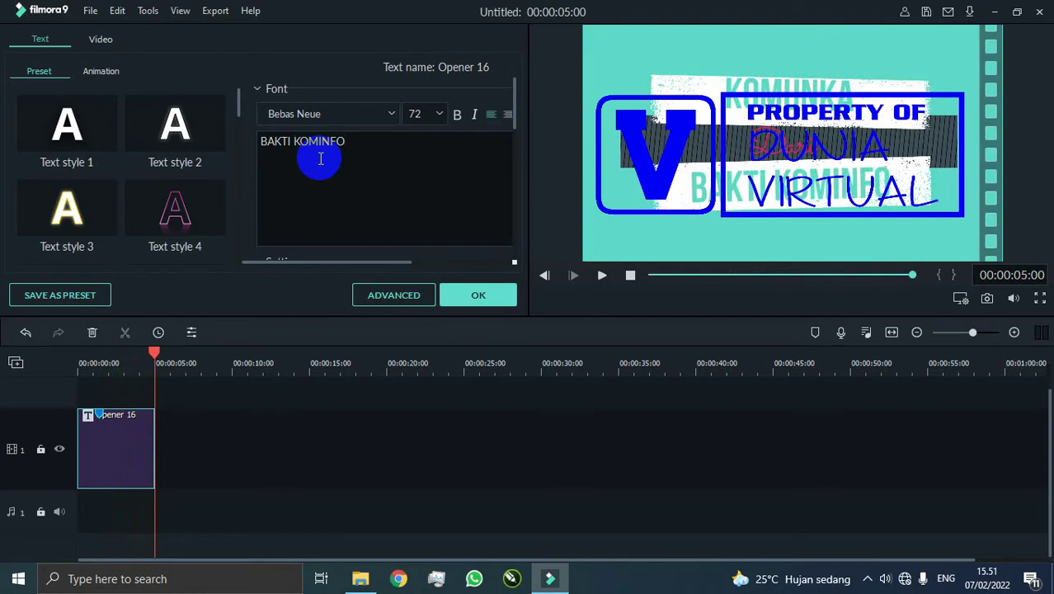
left_click(478, 302)
Play the opener from its start to check the edited text.
left_click_drag(155, 352, 80, 356)
key("space")
key("space")
Browse the title preset categories and the available opener designs.
left_click(43, 109)
left_click(58, 124)
left_click(41, 97)
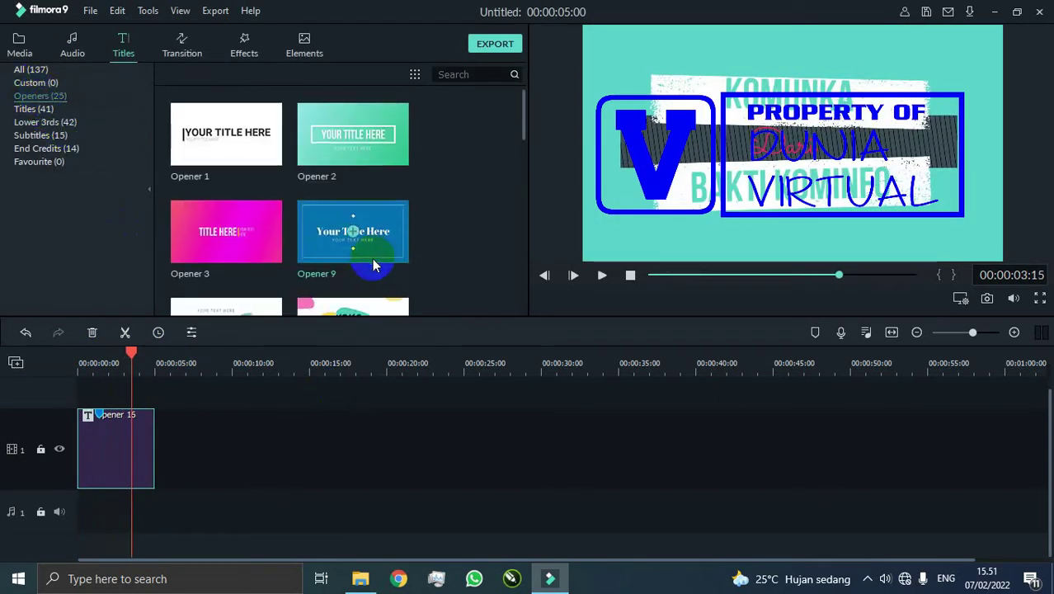
scroll(373, 265, "down", 3)
left_click_drag(132, 352, 155, 353)
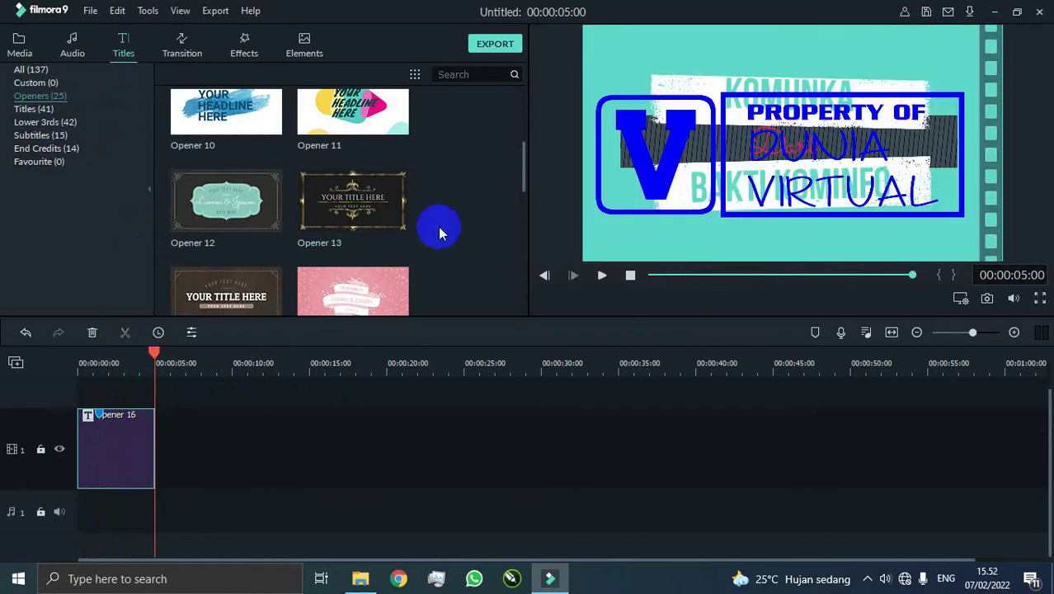
scroll(379, 237, "down", 5)
left_click(49, 96)
left_click(20, 45)
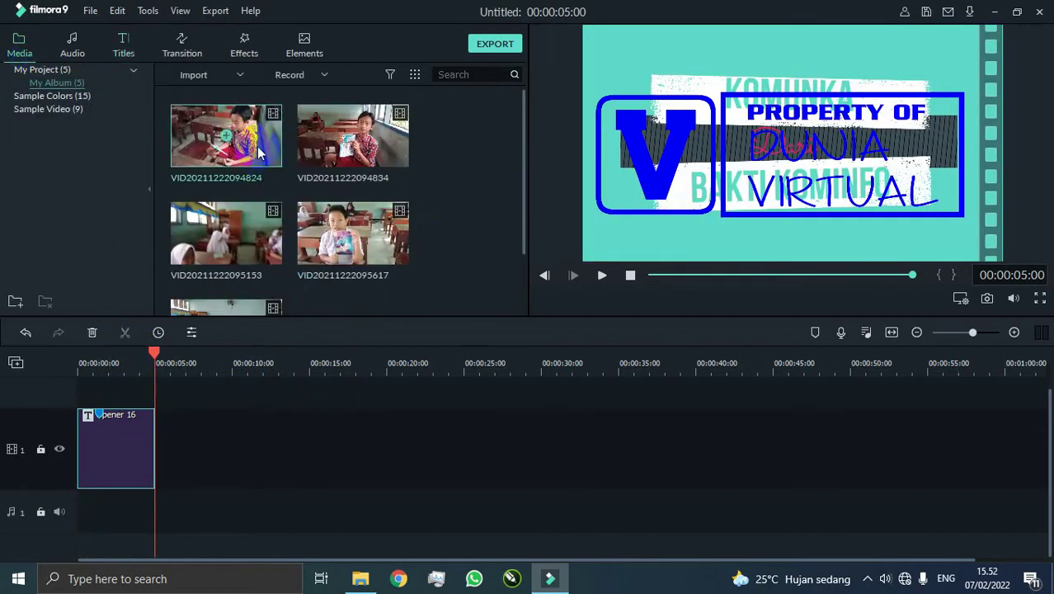
scroll(337, 148, "down", 2)
double_click(242, 173)
left_click(374, 175)
left_click_drag(658, 275, 687, 278)
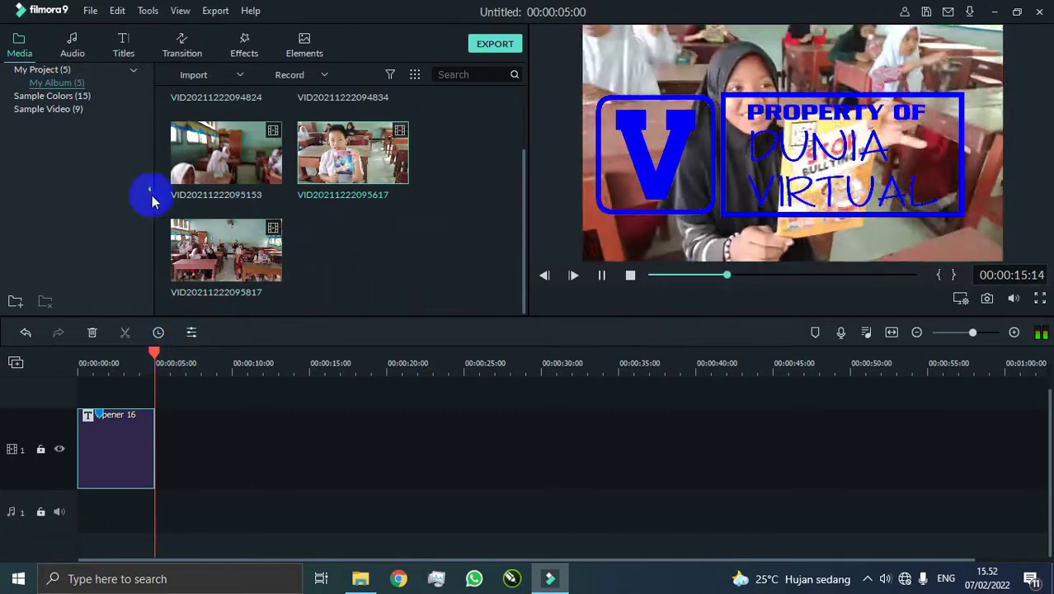
Play back the opener title again and pause while its text is showing.
mouse_move(157, 355)
left_mouse_down()
mouse_move(136, 356)
mouse_move(157, 355)
left_mouse_up()
key("space")
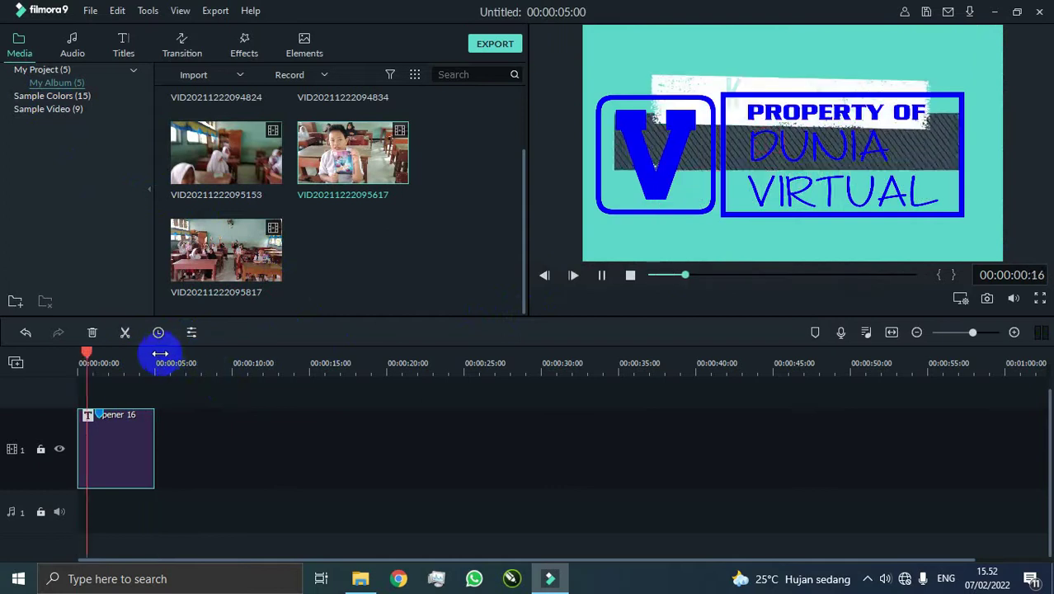
left_click(634, 276)
key("space")
key("space")
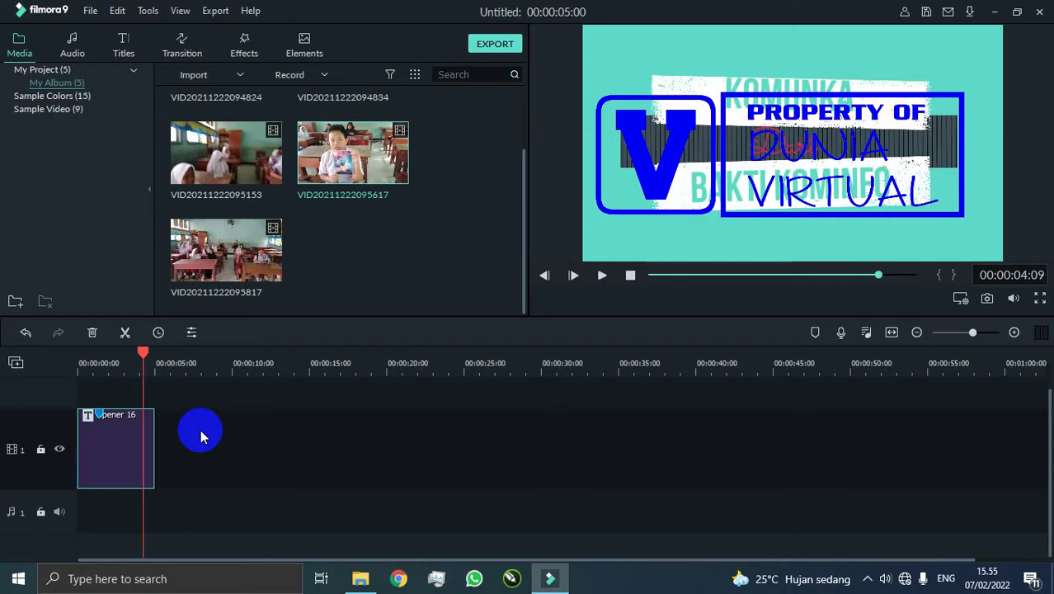
Correct the opener's top line to "KOMUNIKA" and play the opener from the start.
double_click(811, 110)
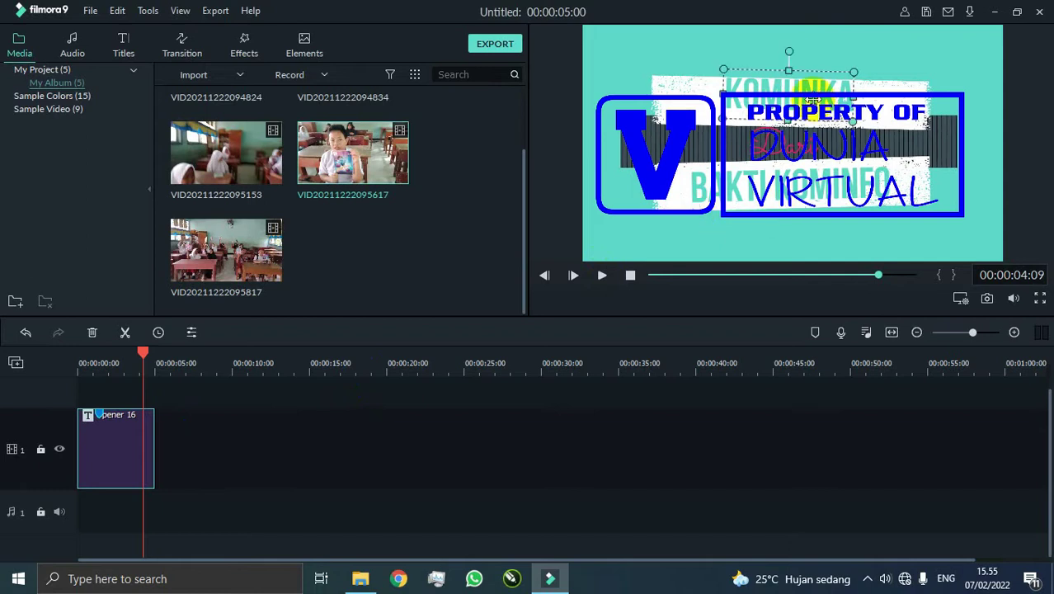
left_click(477, 295)
left_click_drag(144, 353, 80, 363)
key("space")
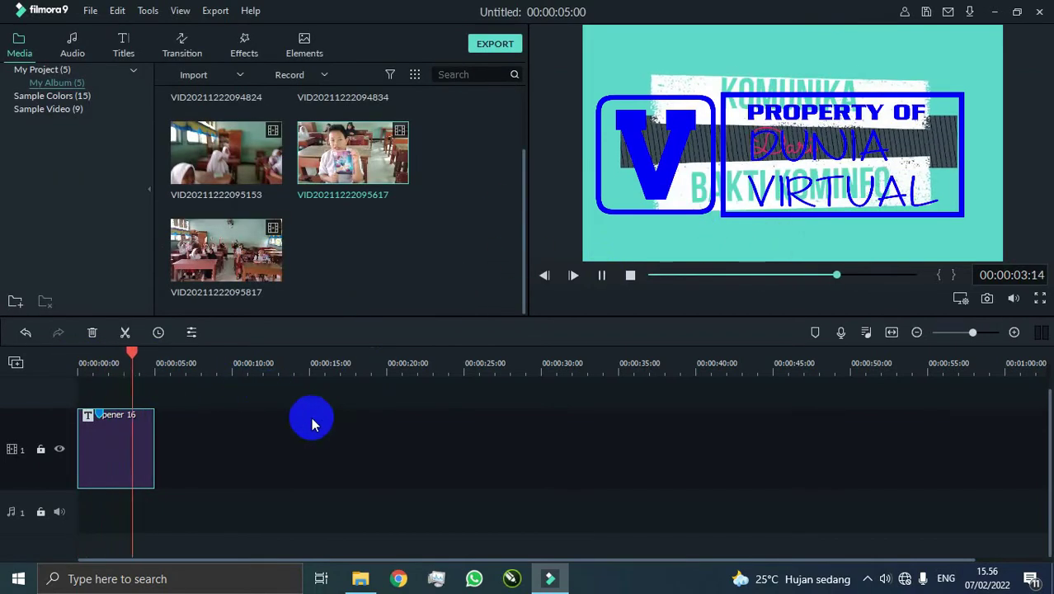
Add the Lower Third 18 title directly after Opener 16 on the video track.
left_click(123, 46)
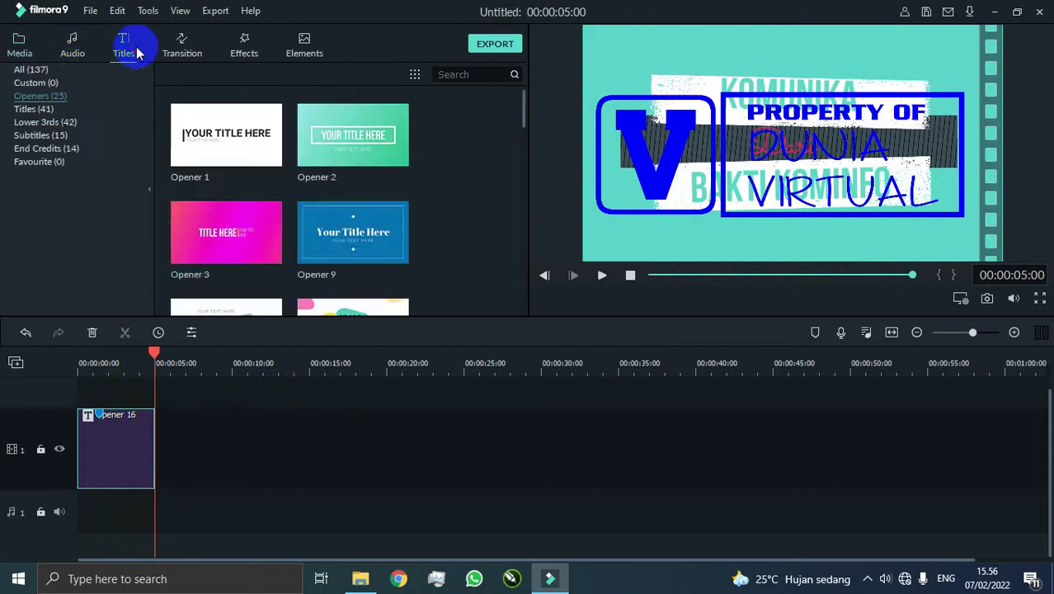
left_click(33, 109)
scroll(263, 196, "down", 15)
scroll(342, 189, "up", 11)
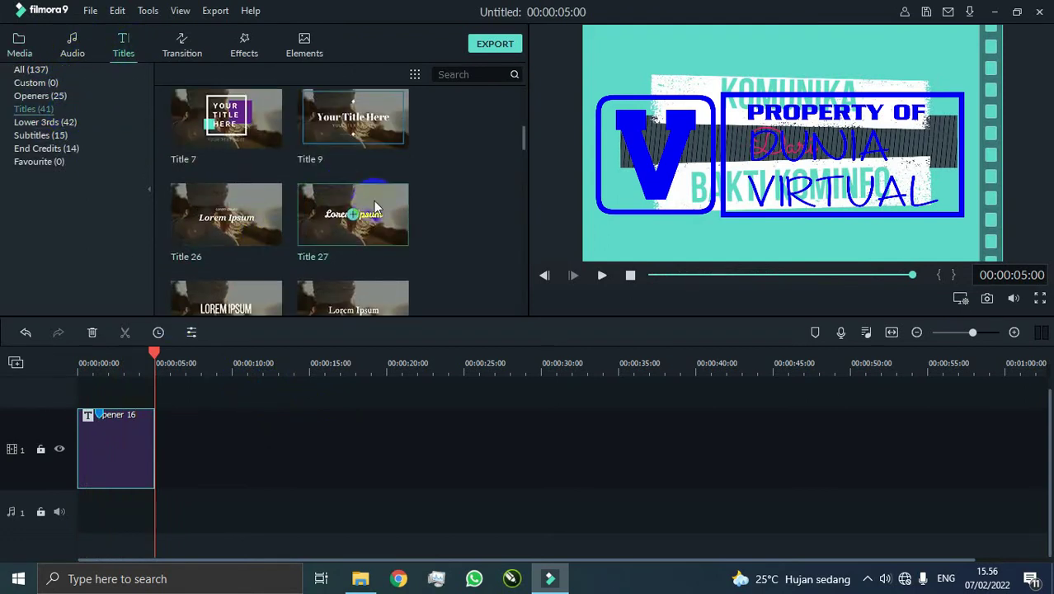
left_click_drag(524, 137, 537, 266)
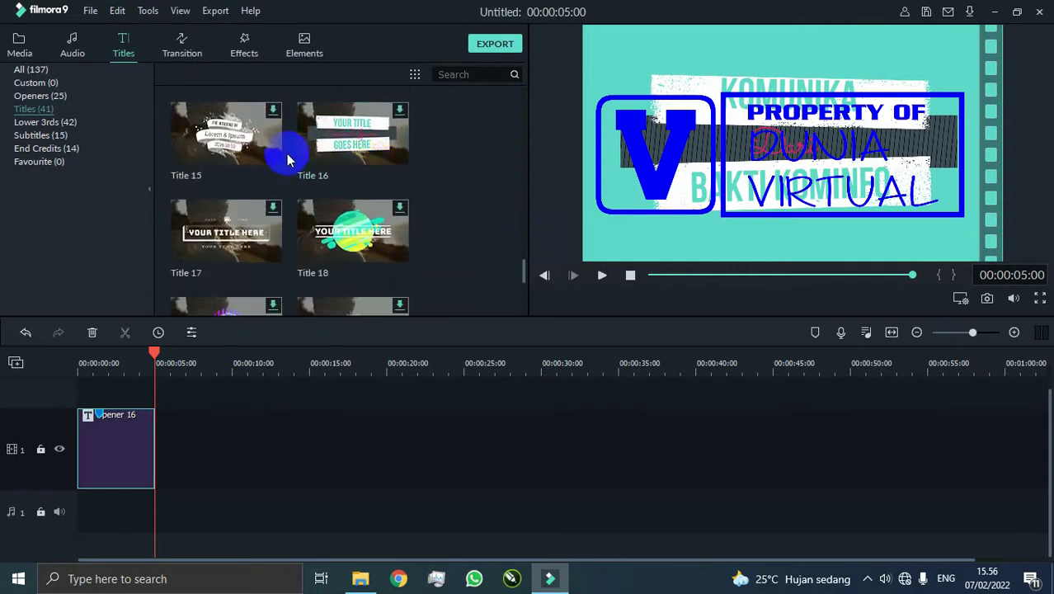
left_click(66, 126)
scroll(311, 217, "down", 2)
scroll(313, 216, "down", 4)
scroll(306, 212, "up", 2)
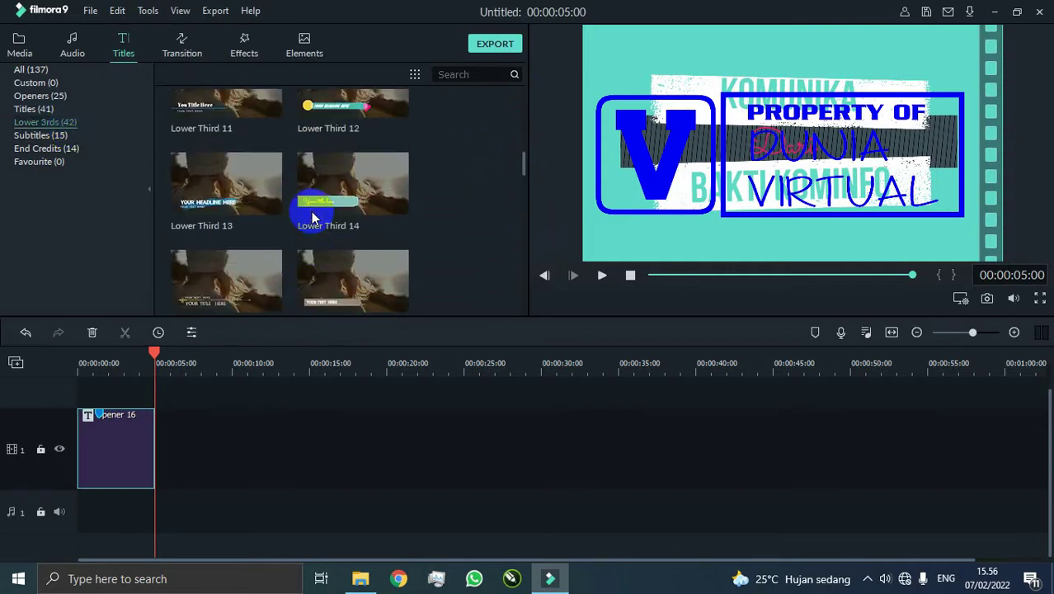
scroll(310, 215, "down", 3)
left_click(353, 153)
Replace the YOUR TITLE HERE line of Lower Third 18 with "KOMUNIKA".
left_click(132, 352)
key("space")
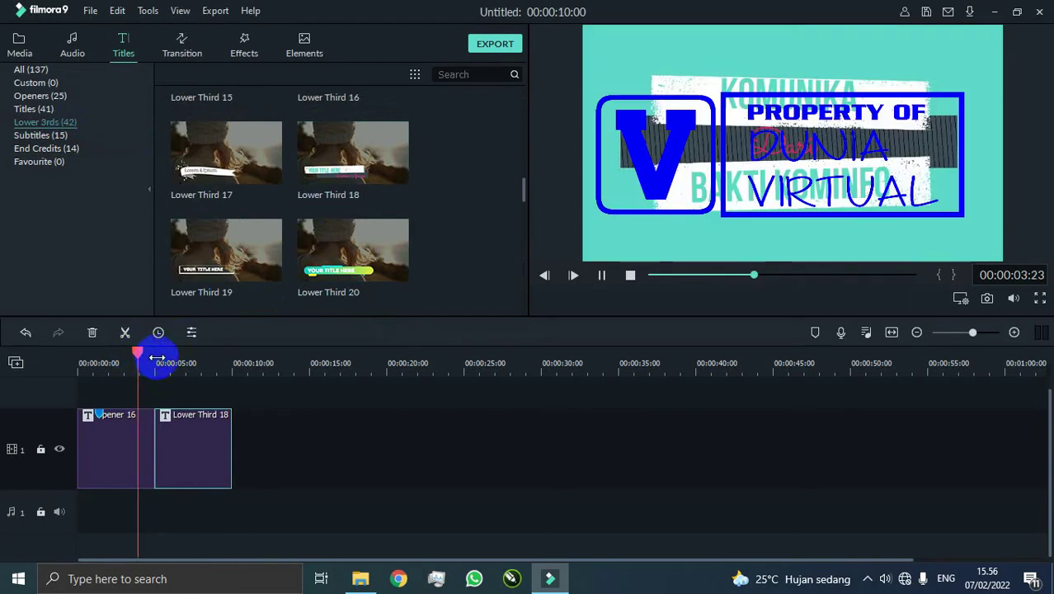
key("space")
double_click(681, 217)
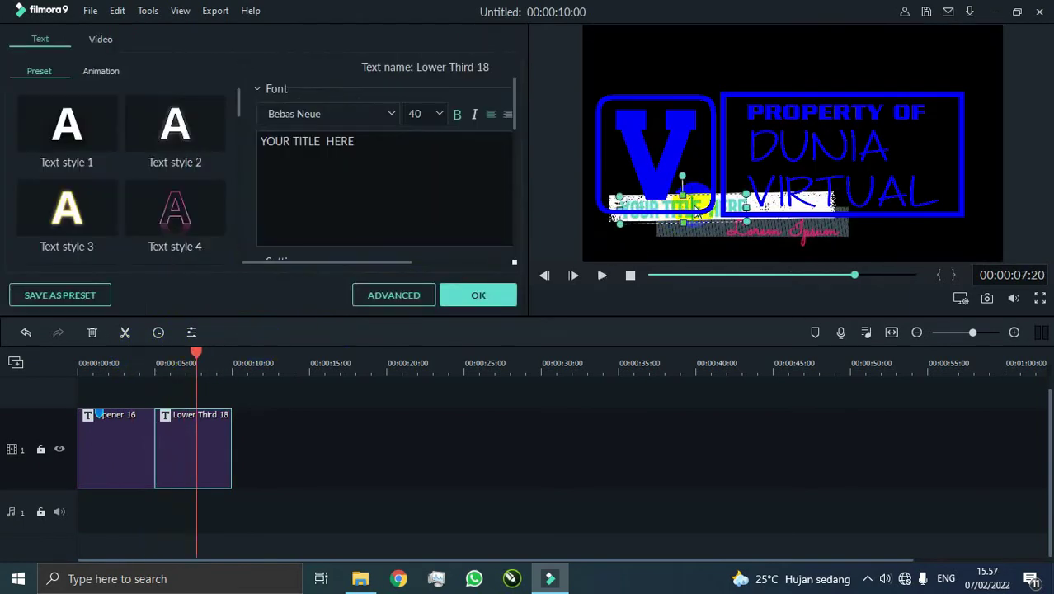
left_click(424, 185)
left_click_drag(424, 185, 253, 142)
type("KOMUNIKA")
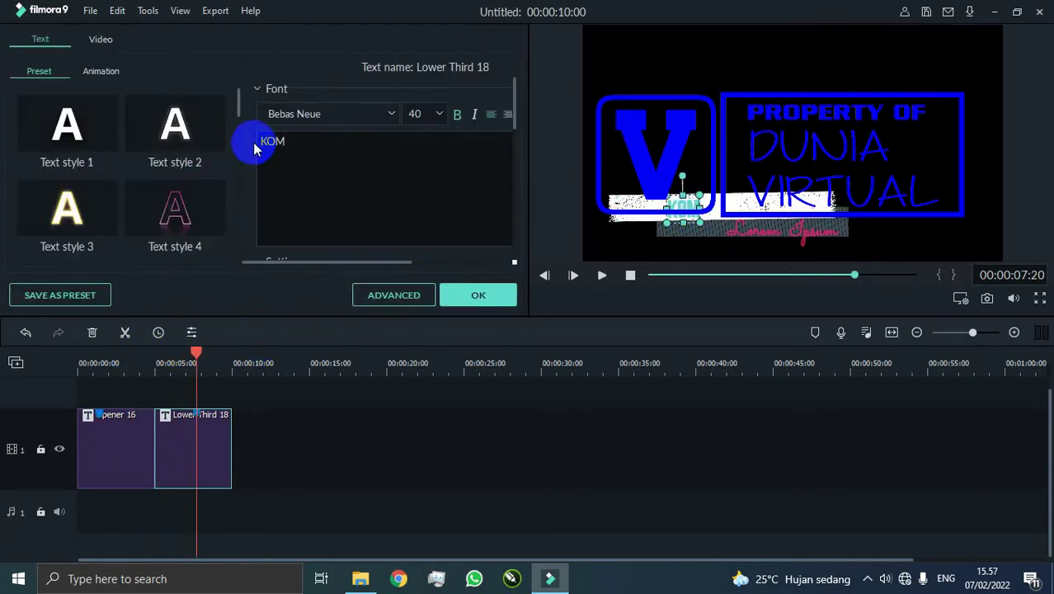
Replace the Lorem Ipsum line of Lower Third 18 with "Pembaca".
double_click(728, 237)
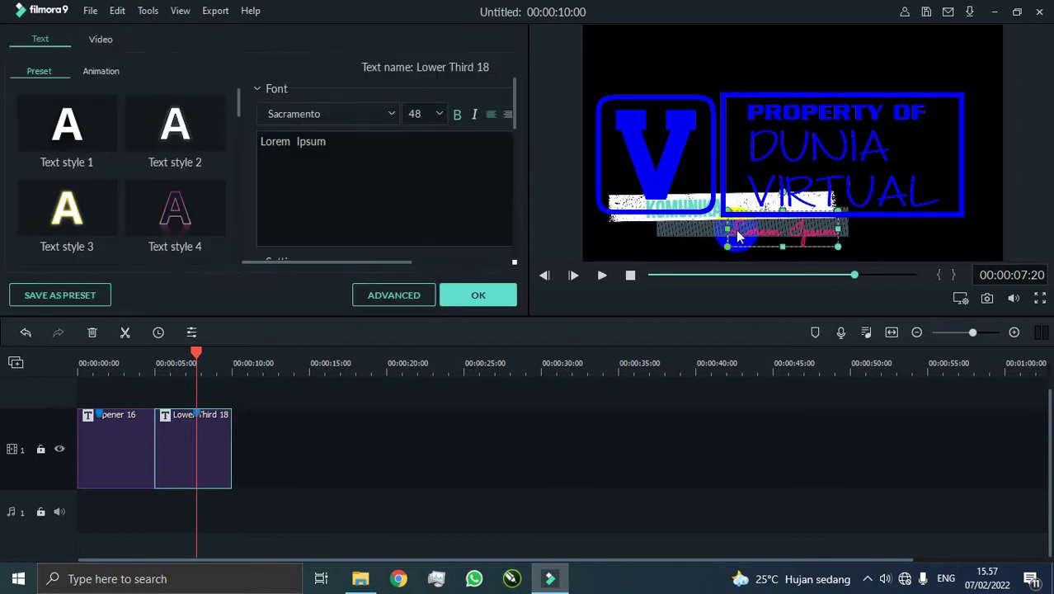
mouse_move(337, 142)
left_mouse_down()
mouse_move(262, 138)
mouse_move(326, 147)
left_mouse_up()
type("PEMBACA")
type("embaca")
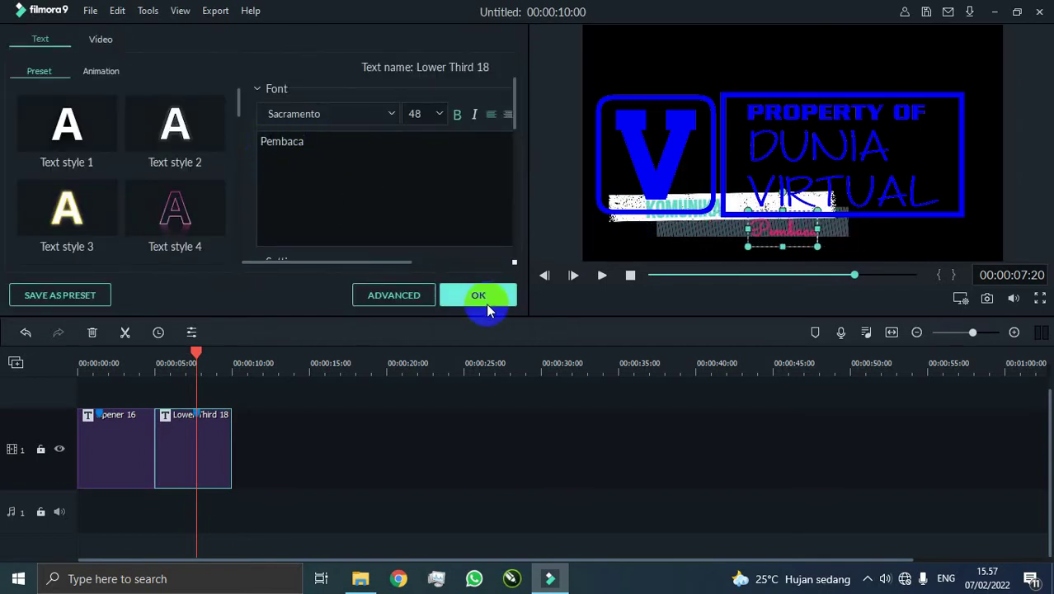
double_click(305, 141)
left_click(282, 228)
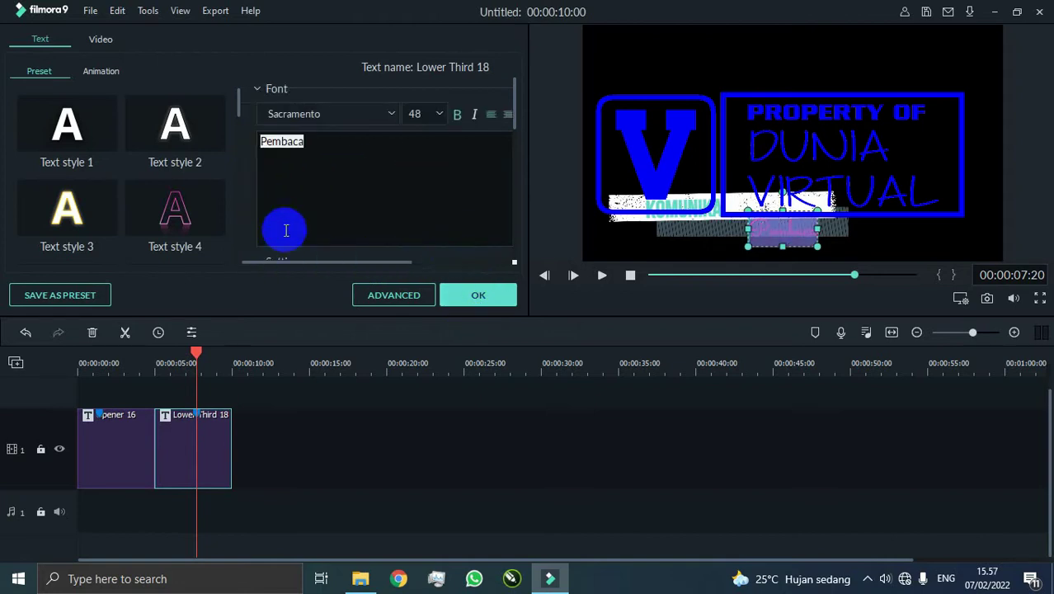
Set the fill color of the Pembaca text to red in the advanced text editor.
left_click(394, 295)
left_click(203, 322)
left_click(169, 333)
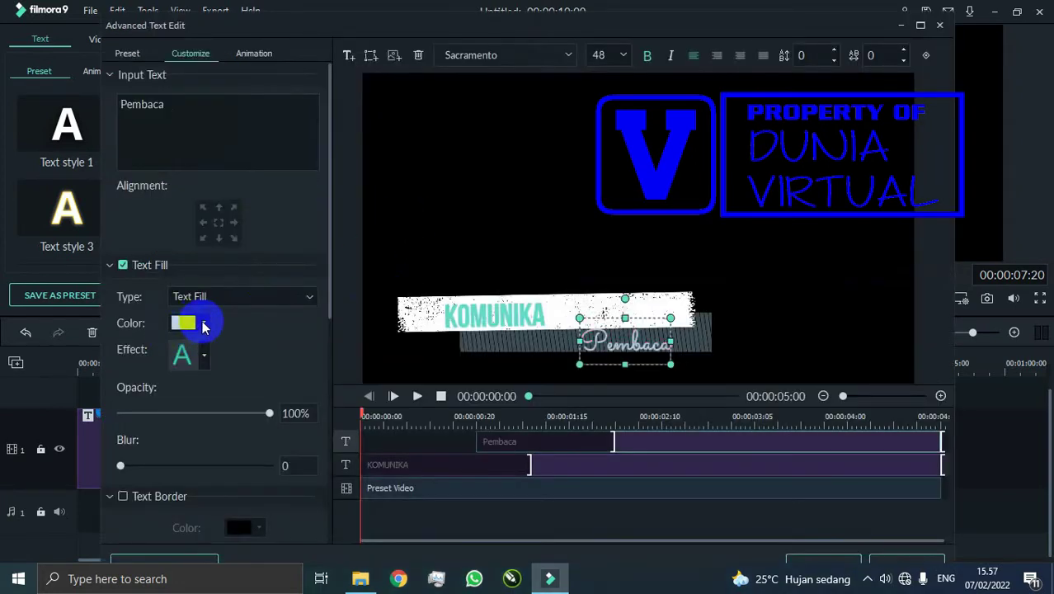
left_click(204, 322)
left_click(174, 393)
left_click(204, 323)
left_click(208, 369)
left_click(204, 323)
left_click(199, 407)
Move the Pembaca text onto the white strip and the KOMUNIKA text onto the gray strip.
left_click(619, 414)
left_click_drag(579, 317, 470, 322)
left_click_drag(564, 345, 581, 355)
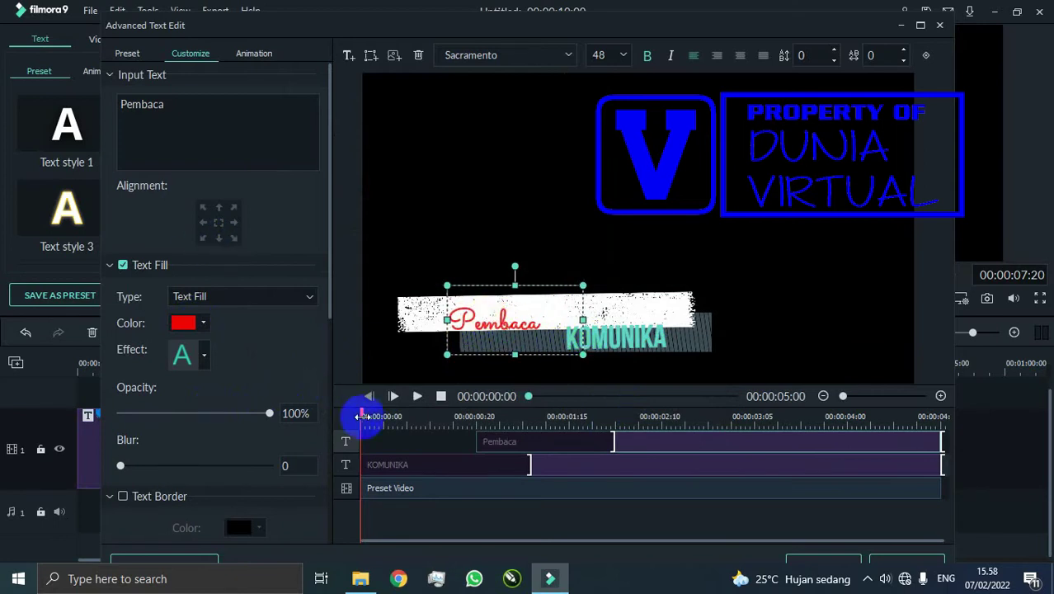
Enlarge the Pembaca text and adjust the positions of both text lines on their strips.
left_click(623, 55)
left_click(595, 120)
mouse_move(569, 287)
left_mouse_down()
mouse_move(563, 273)
mouse_move(544, 282)
mouse_move(576, 270)
left_mouse_up()
mouse_move(646, 339)
left_mouse_down()
mouse_move(619, 331)
mouse_move(654, 355)
left_mouse_up()
left_click_drag(618, 335, 644, 329)
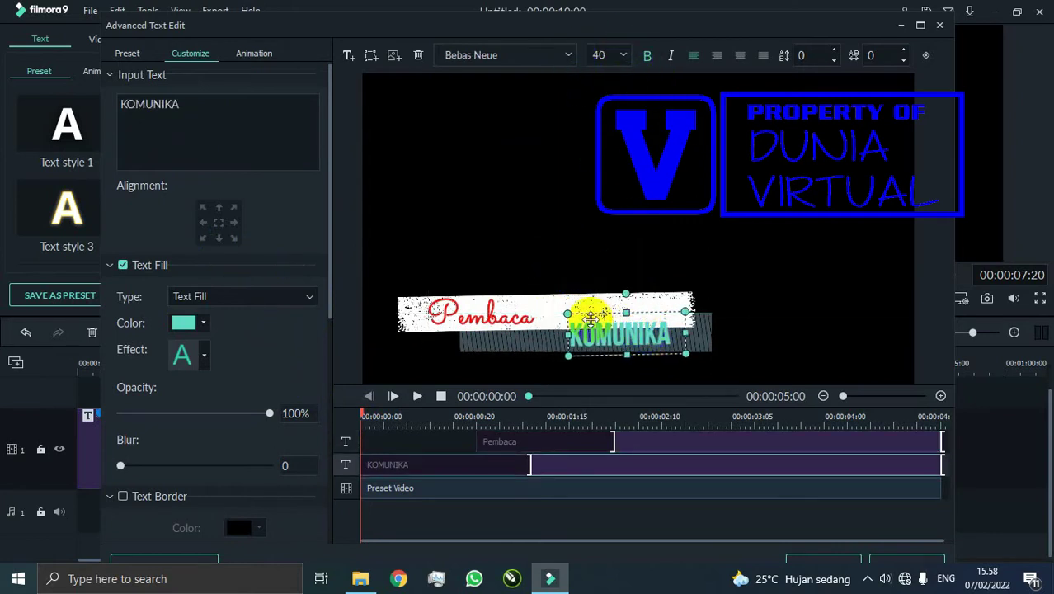
Enlarge the KOMUNIKA text to size 62, position it over the gray strip, and apply and preview the Lower Third 18 edits.
left_click_drag(567, 314, 509, 294)
left_click(623, 56)
left_click(612, 135)
left_click_drag(638, 343, 663, 344)
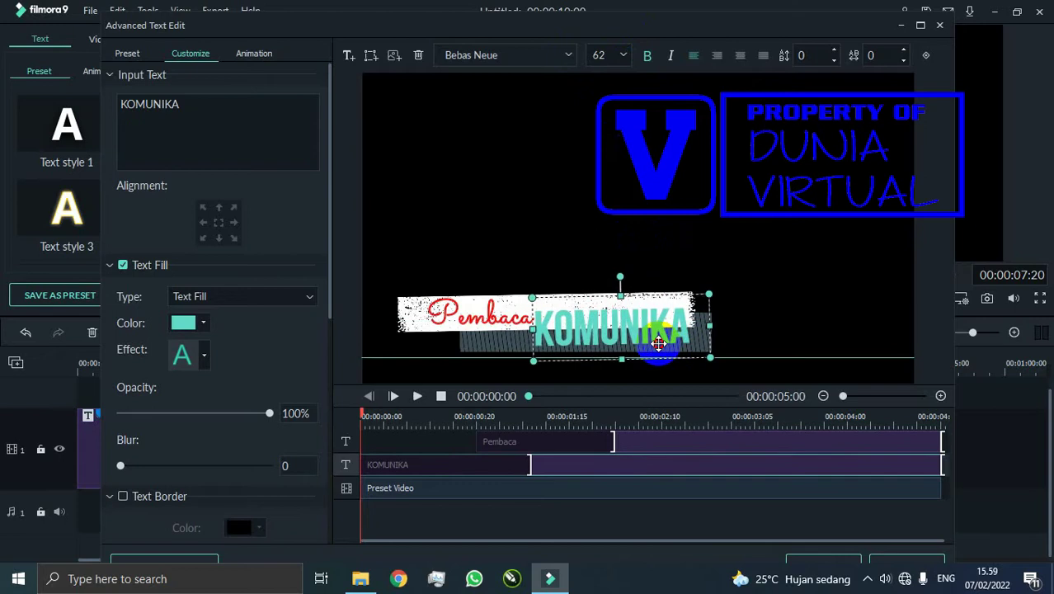
left_click_drag(564, 8, 563, 6)
left_click(718, 548)
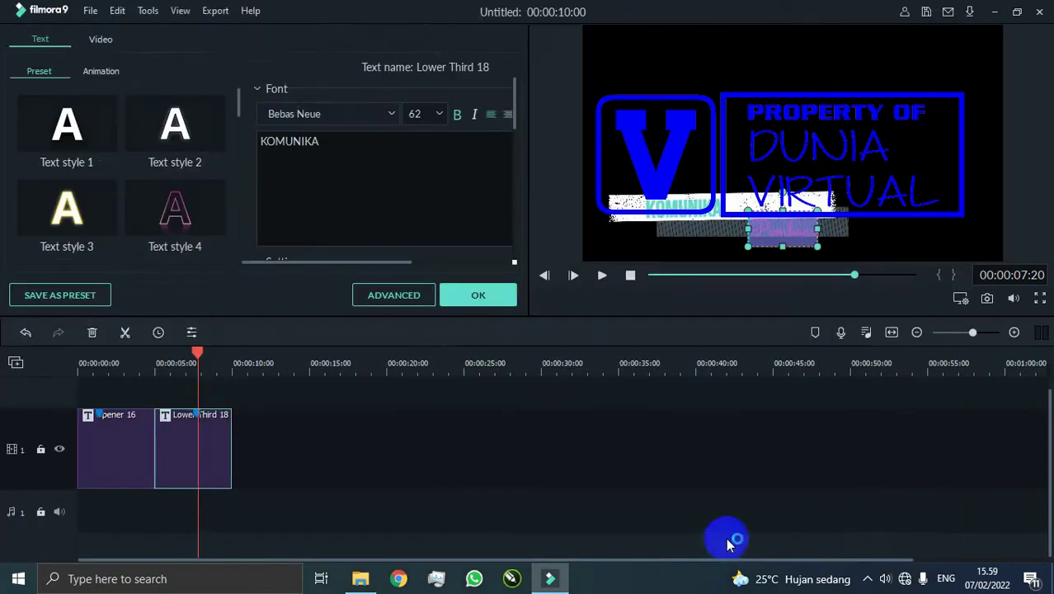
left_click(483, 292)
left_click(141, 364)
key("space")
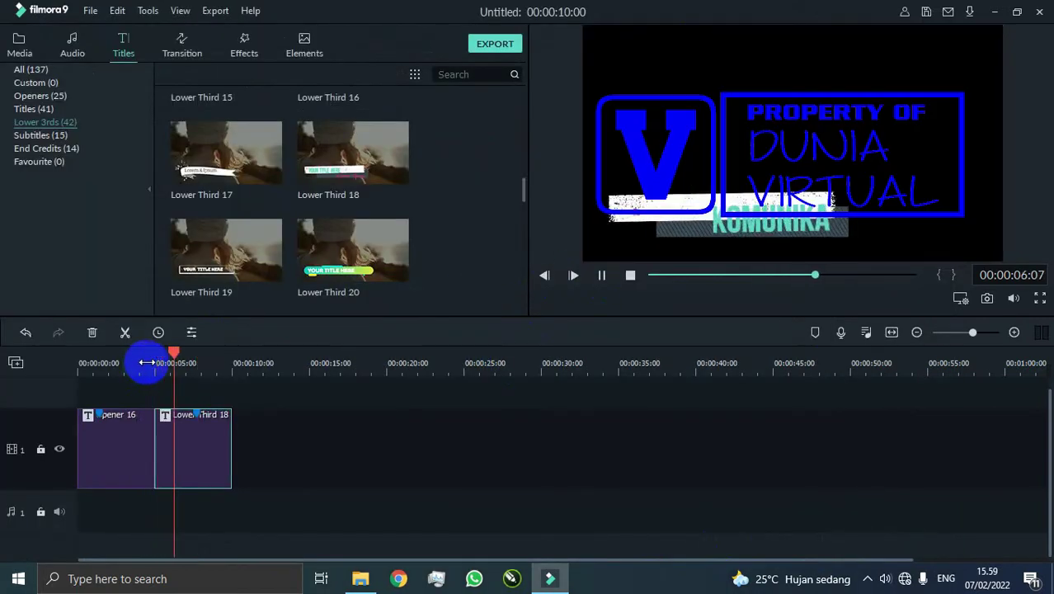
Move Lower Third 18 later on the timeline and insert Title 9 directly after Opener 16.
left_click_drag(176, 437, 230, 433)
left_click(153, 363)
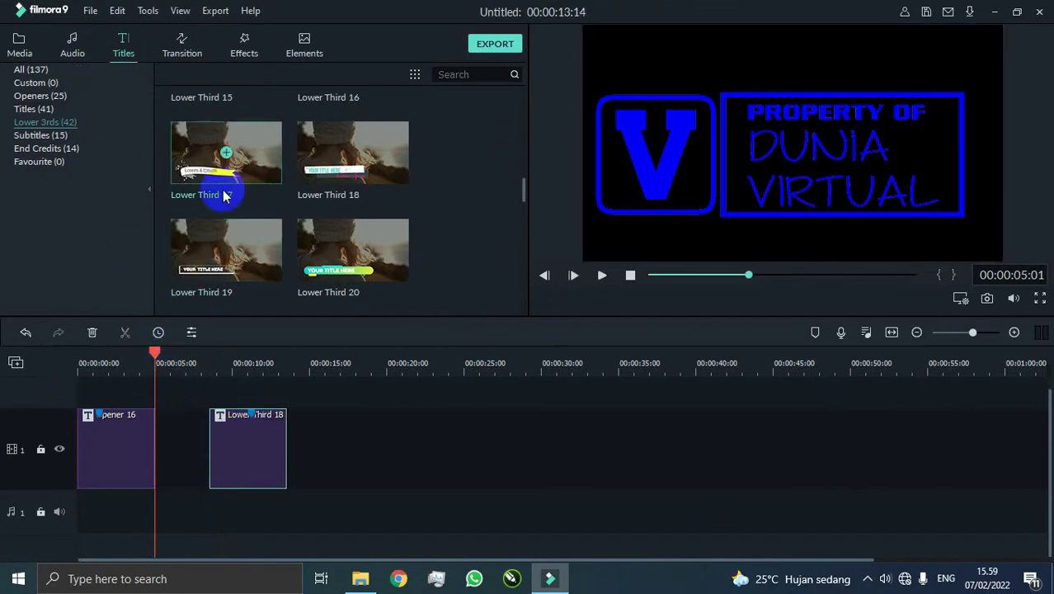
scroll(214, 214, "down", 10)
left_click(53, 122)
left_click(57, 125)
left_click(53, 136)
left_click(46, 110)
scroll(273, 177, "down", 12)
scroll(269, 152, "up", 10)
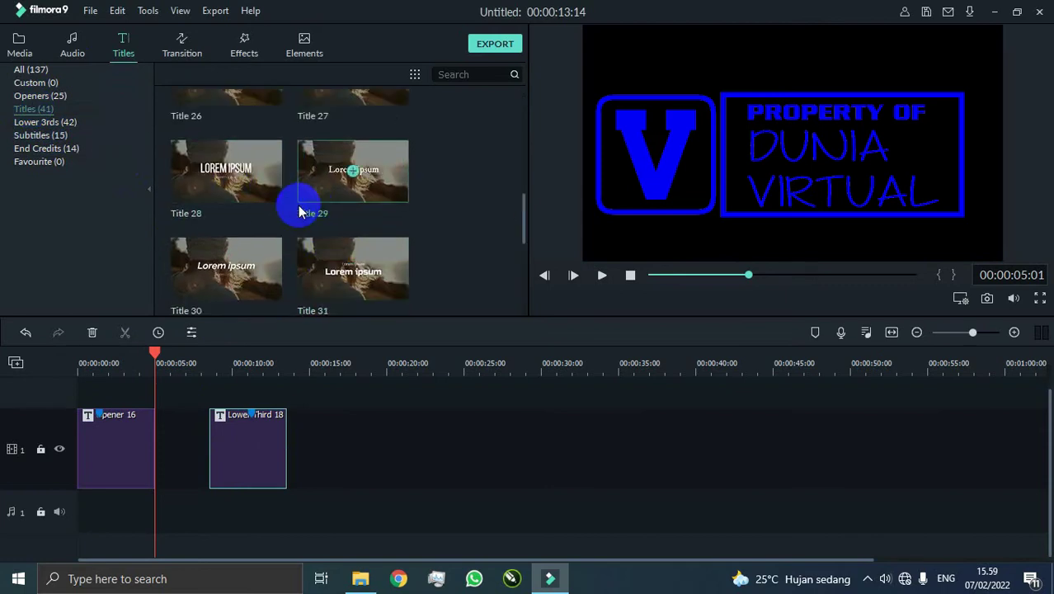
left_click(353, 206)
left_click_drag(353, 206, 195, 472)
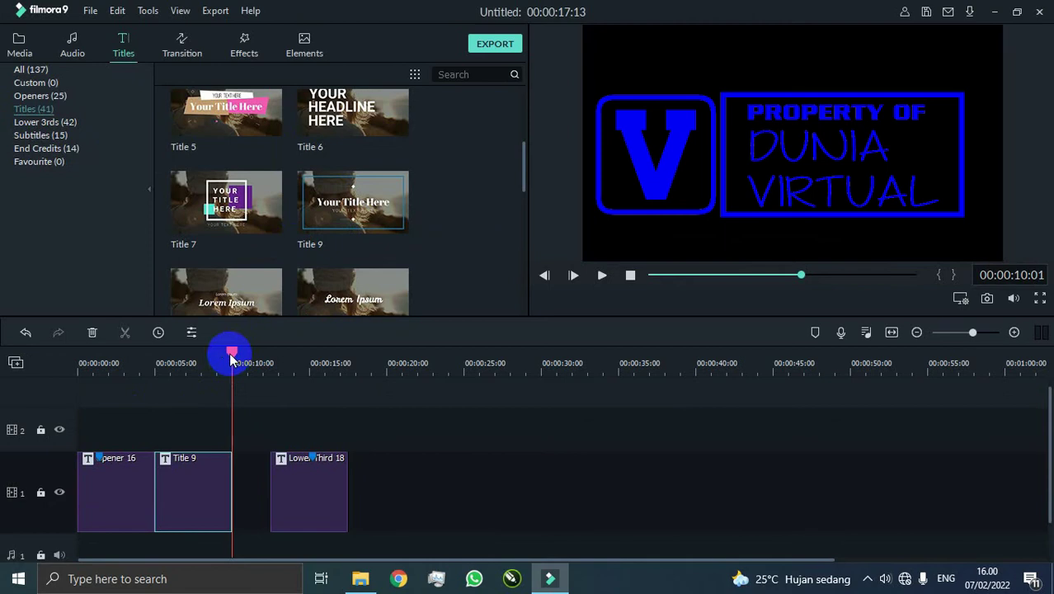
Replace the main heading of Title 9 with "TANGGAPAN".
left_click_drag(232, 357, 183, 363)
double_click(206, 466)
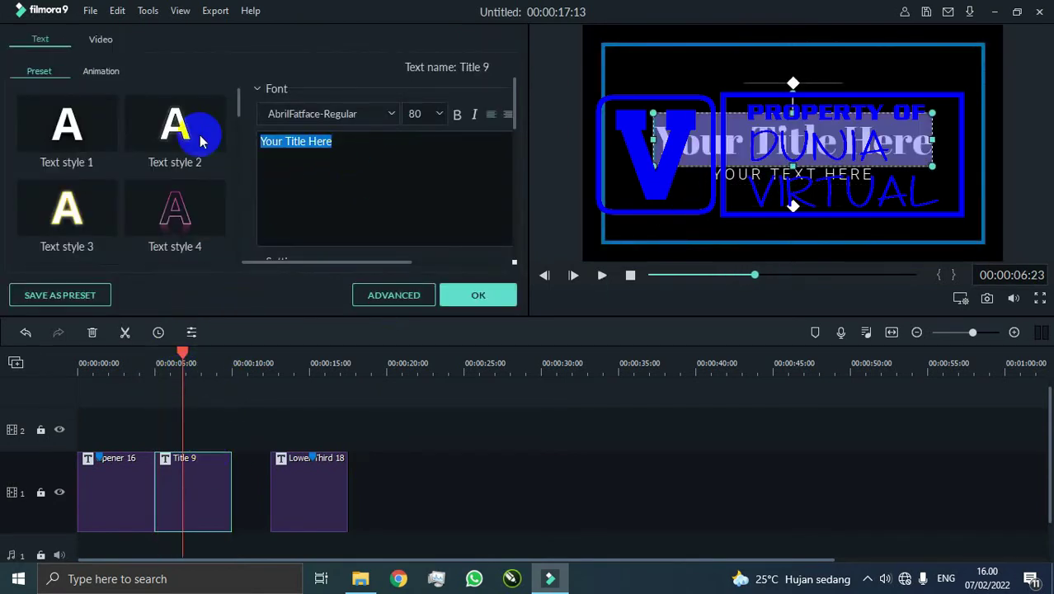
type("Tanggapan")
key("ctrl+a")
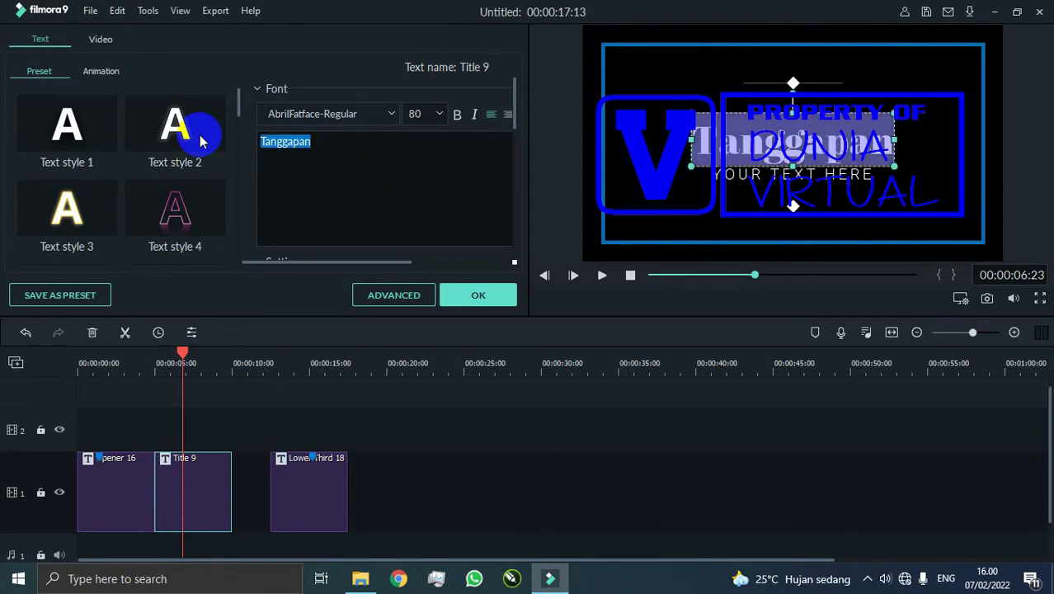
type("TANGGAPAN")
Replace the subtitle line of Title 9 with "SISWA SETELAH MEMBACA KOMIK KOMUNIKA DARI BAKTI KOMINFO".
left_click(725, 179)
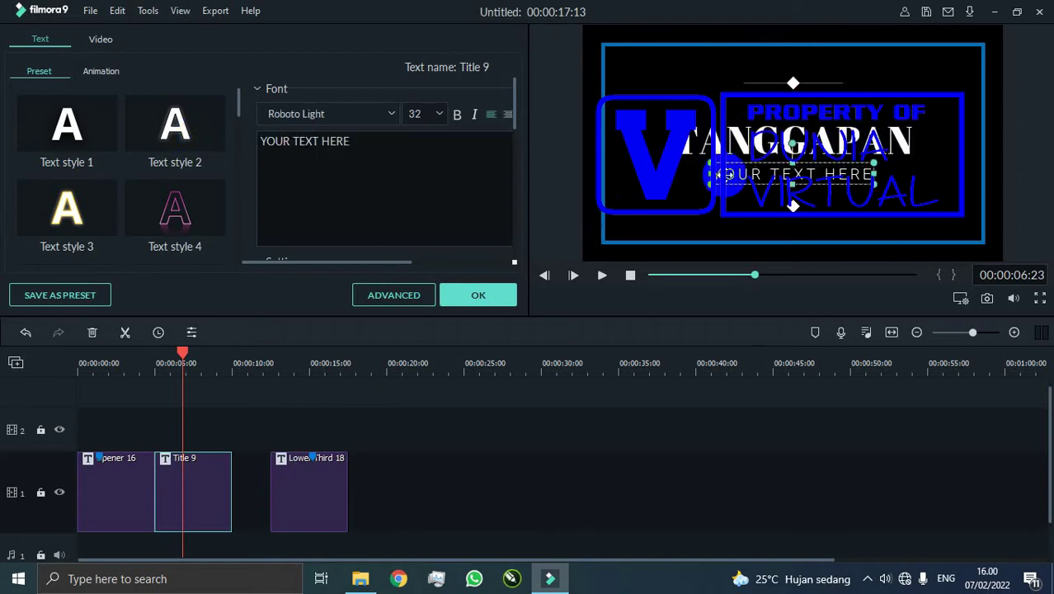
type("SISWA")
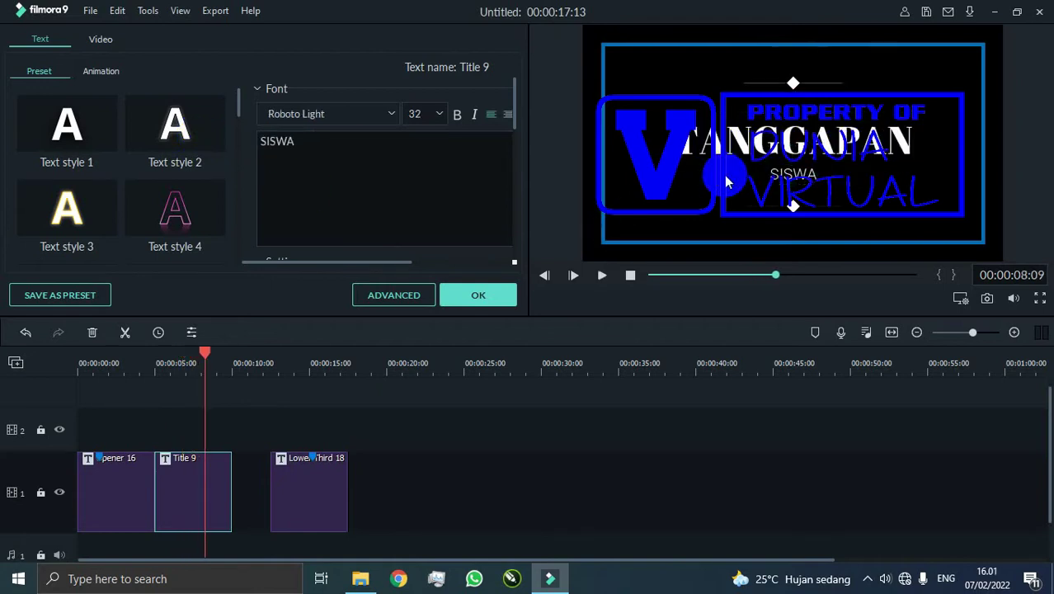
left_click(454, 159)
type("SETELAH MEMBACA KOMIK OMUNIKA")
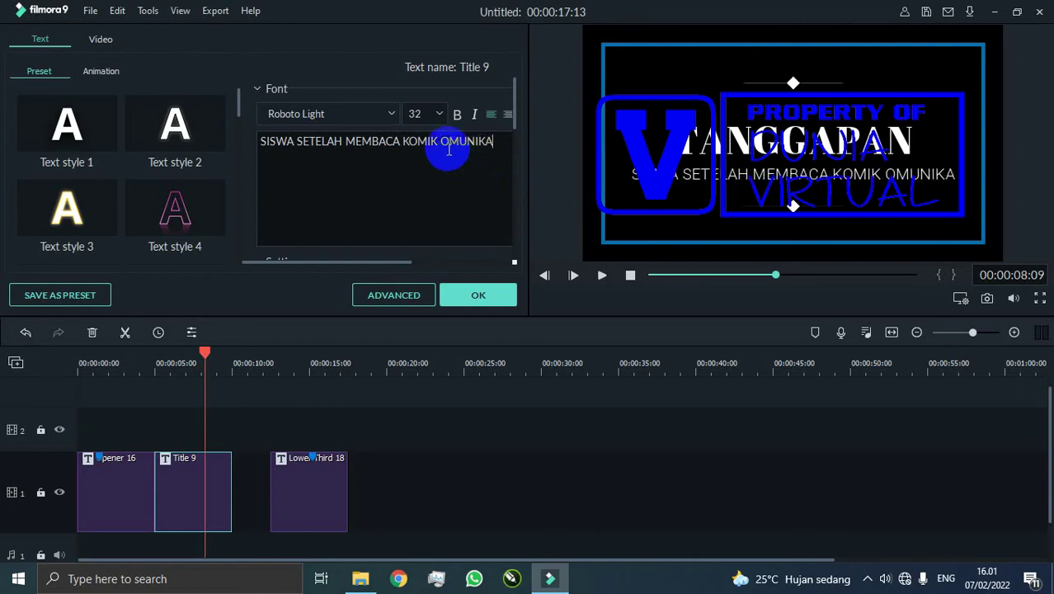
left_click(445, 147)
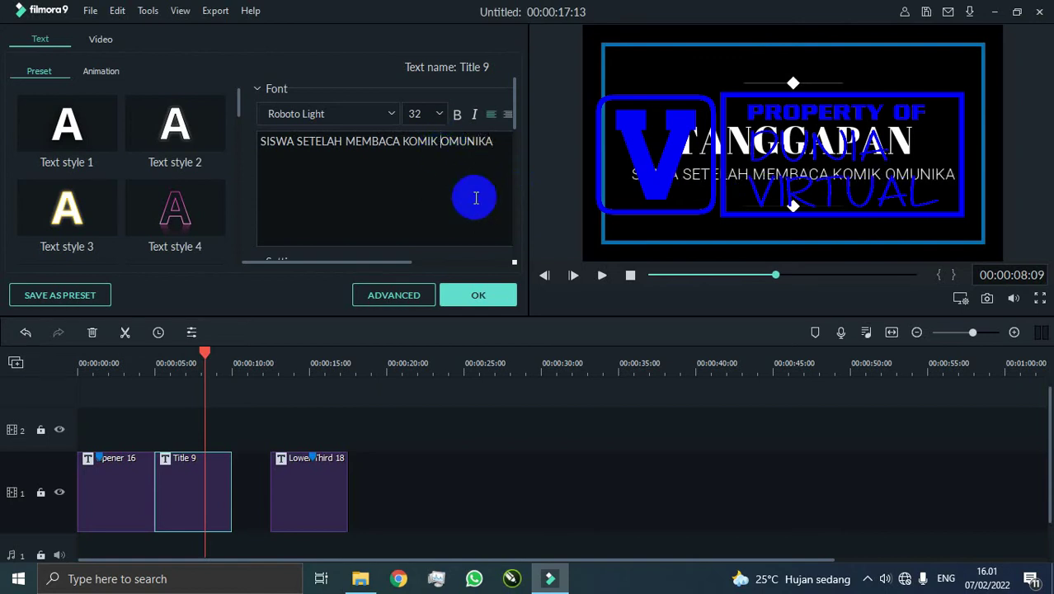
type("K")
left_click(498, 141)
type("DARI BAKTI KOMINFO")
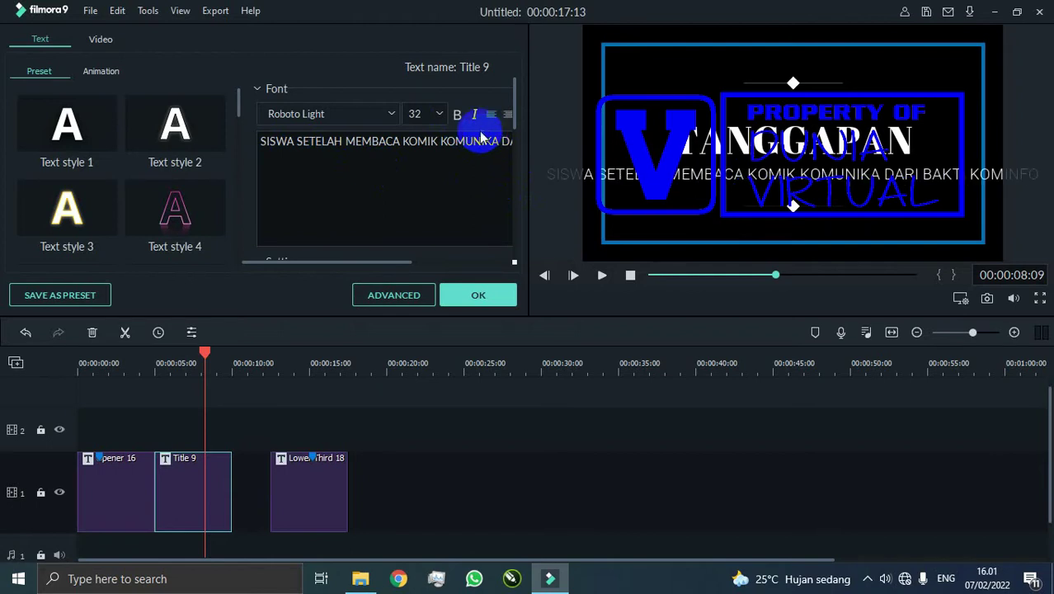
Transfer the word SISWA from the subtitle to the heading, making it "TANGGAPAN SISWA", and shrink both lines to fit inside the blue frame.
left_click(903, 147)
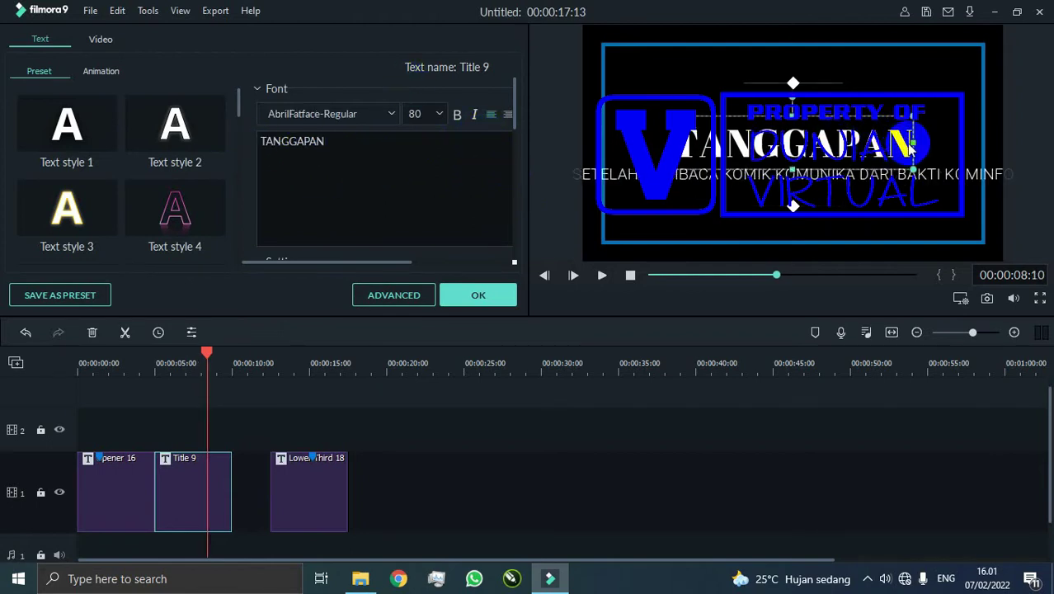
left_click(402, 144)
type("PEMBASISWA")
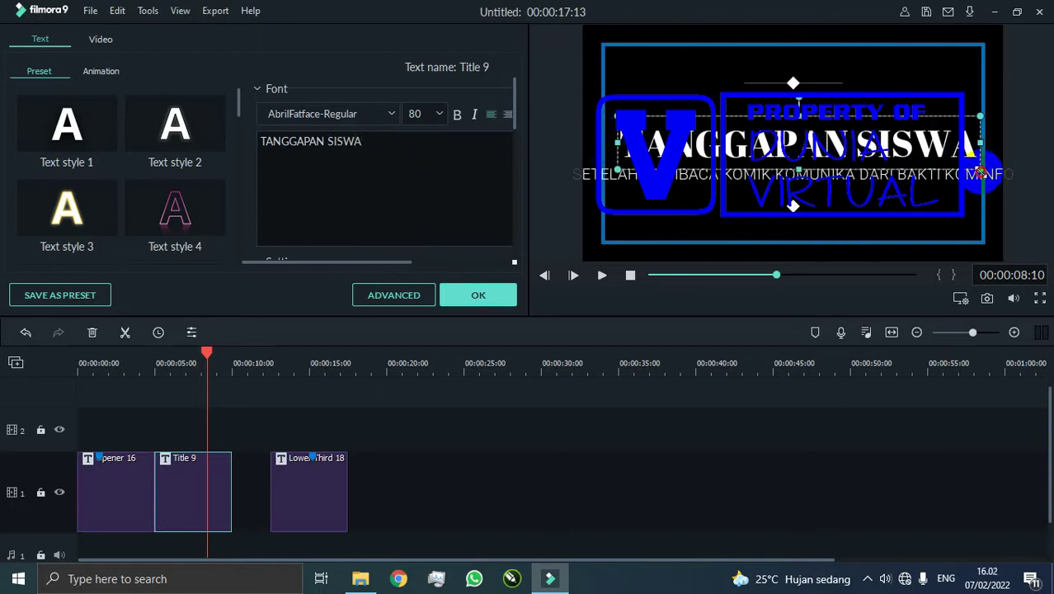
left_click_drag(979, 171, 833, 169)
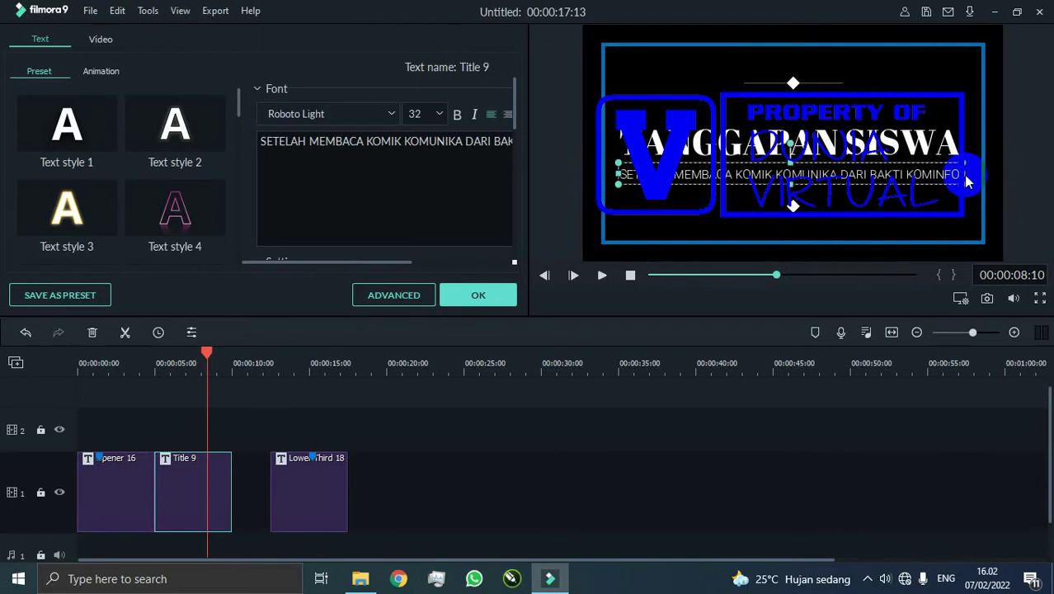
left_click(486, 297)
left_click(146, 366)
key("space")
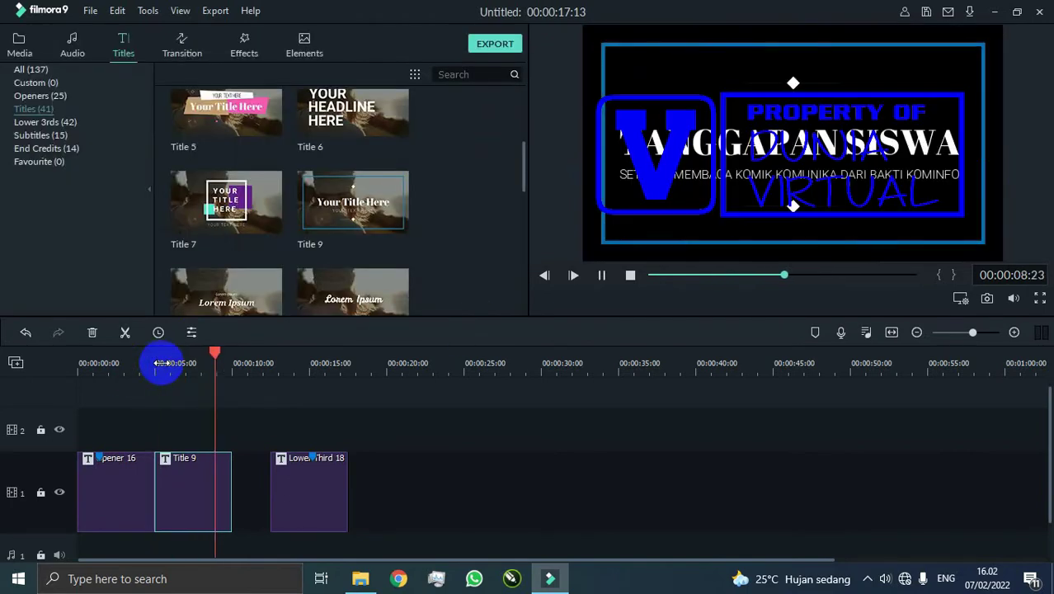
left_click(19, 43)
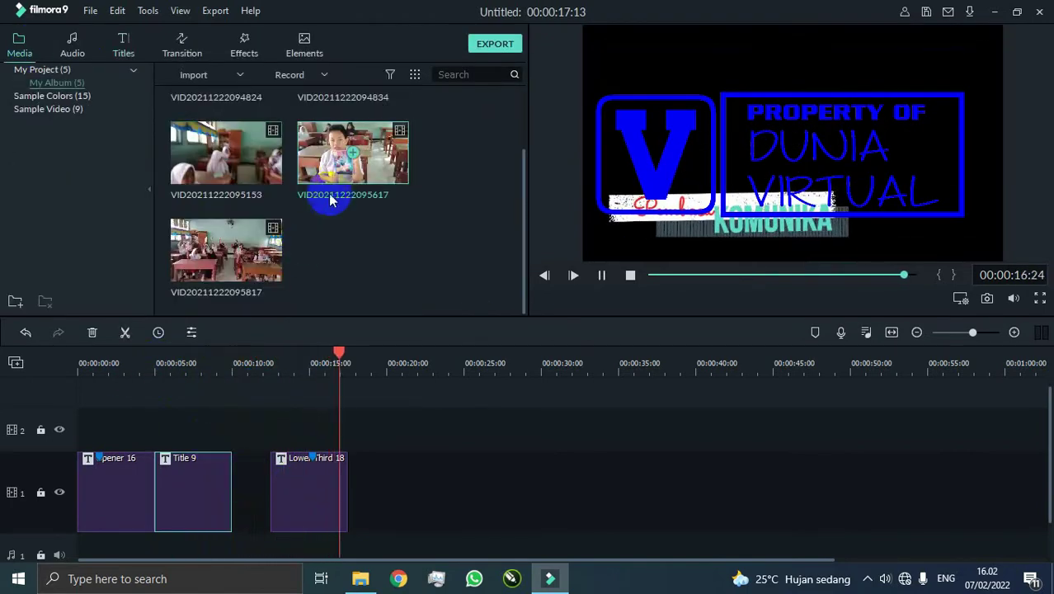
double_click(350, 178)
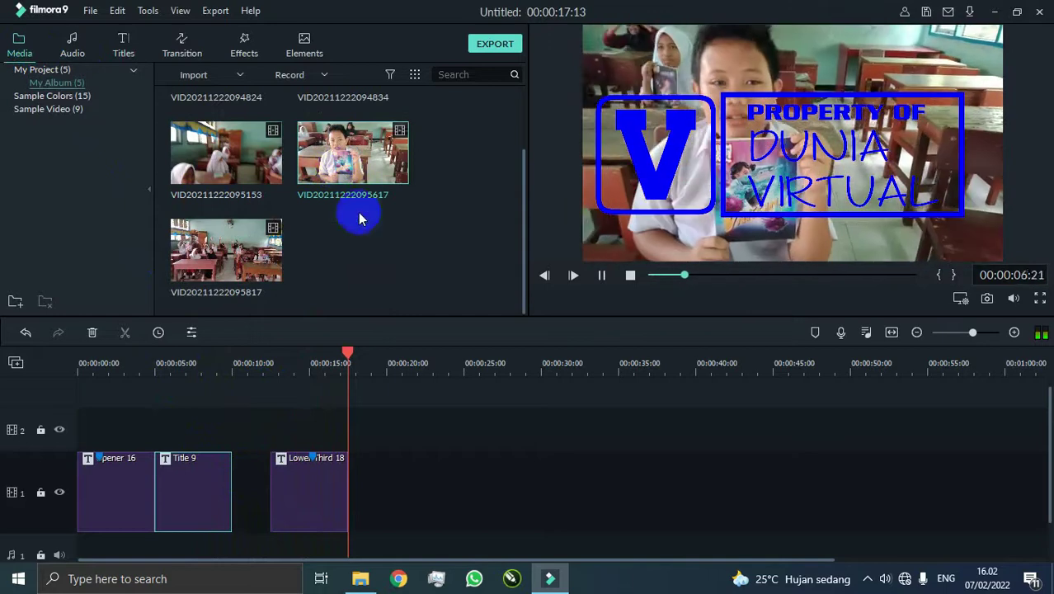
left_click_drag(318, 486, 508, 486)
scroll(306, 278, "up", 1)
double_click(321, 153)
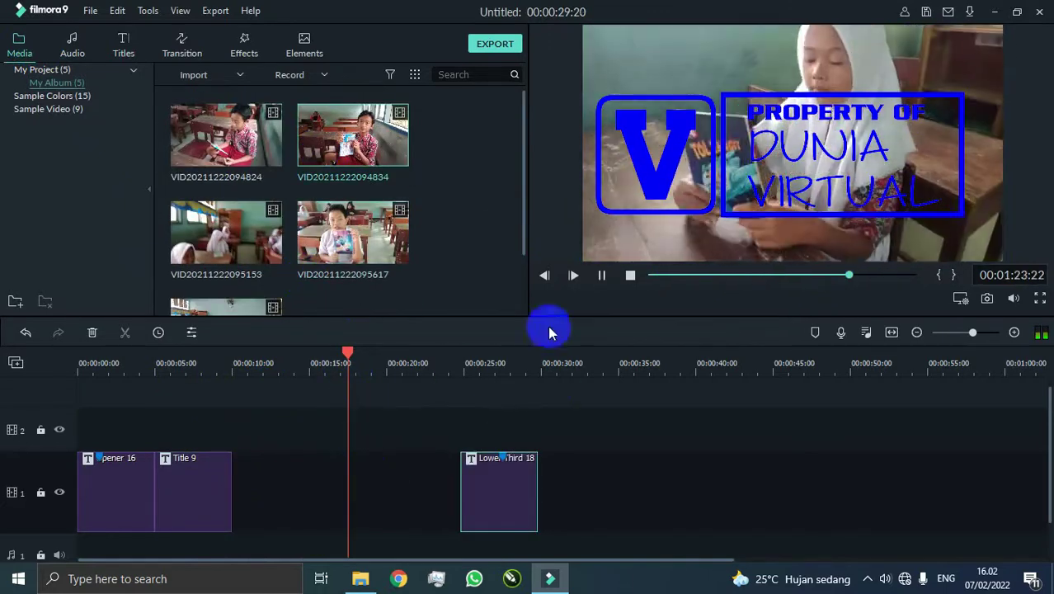
left_click_drag(353, 136, 215, 435)
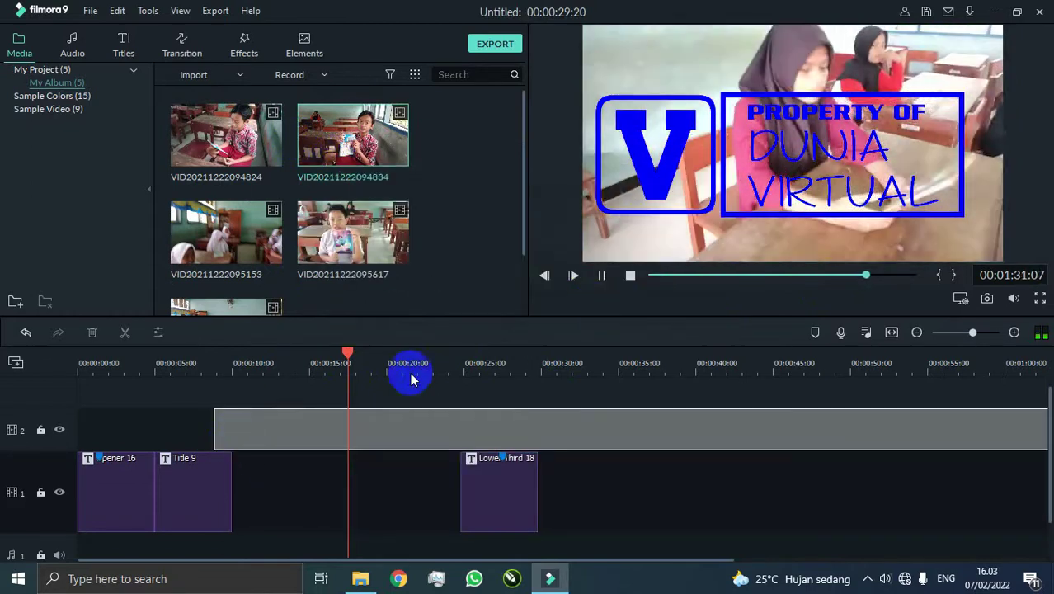
left_click(548, 355)
key("space")
key("space")
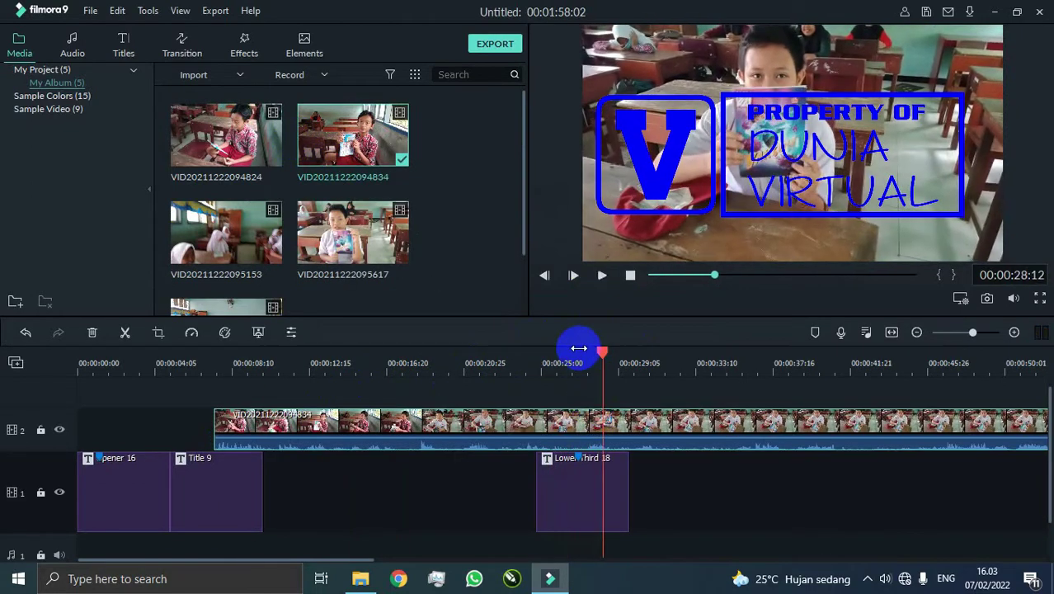
Delete the empty timeline tracks and add a new video track.
scroll(495, 386, "down", 1)
mouse_move(447, 404)
left_mouse_down()
mouse_move(436, 550)
mouse_move(454, 400)
left_mouse_up()
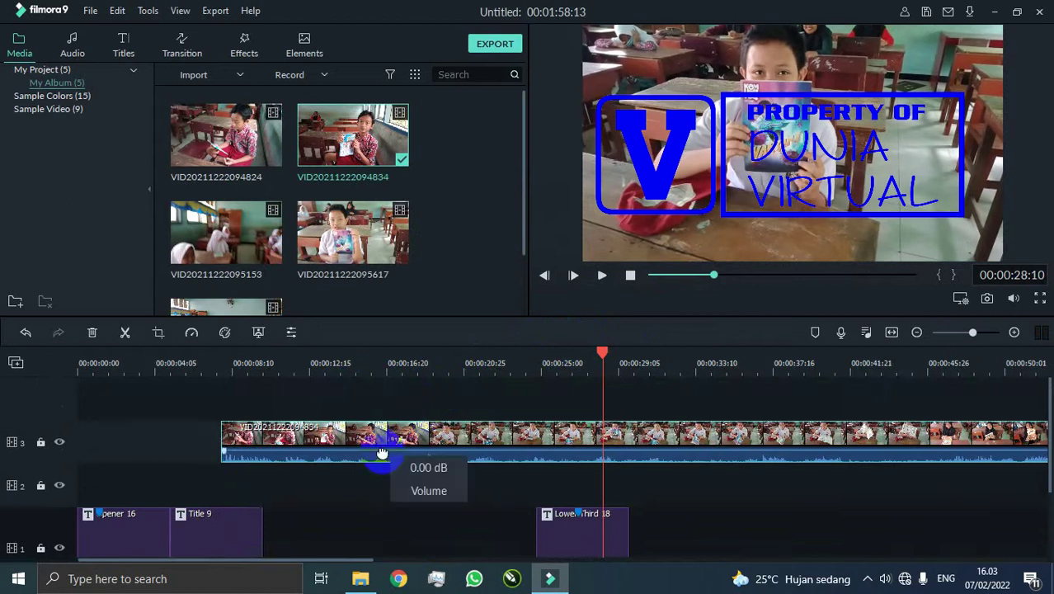
right_click(18, 437)
left_click(50, 501)
left_click(15, 363)
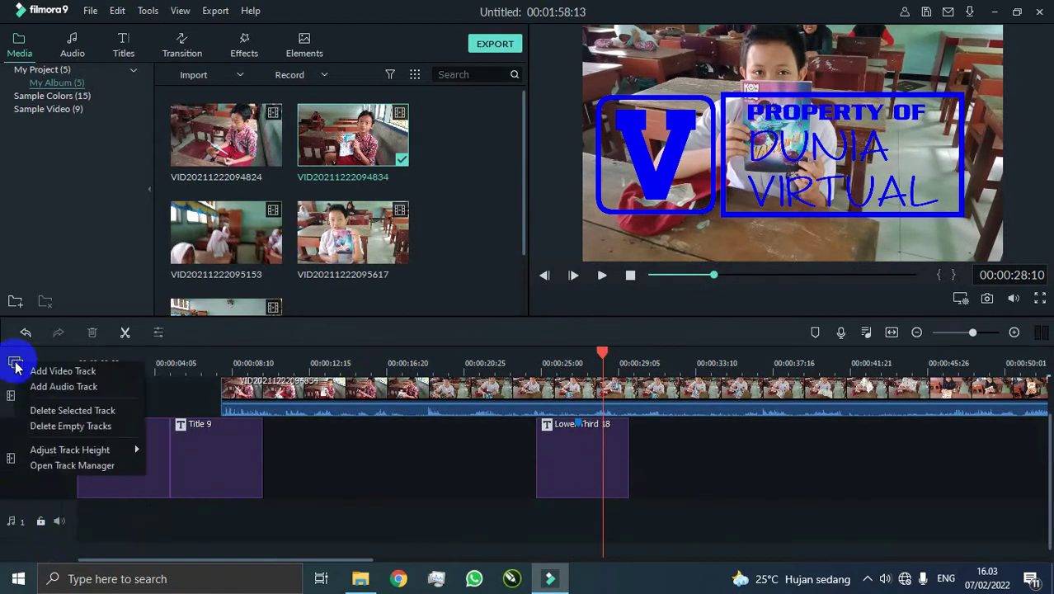
left_click(62, 370)
left_click_drag(122, 536, 114, 450)
left_click_drag(203, 536, 202, 442)
left_click_drag(575, 536, 582, 447)
left_click_drag(503, 483, 541, 524)
left_click_drag(566, 447, 411, 452)
right_click(48, 401)
left_click(89, 464)
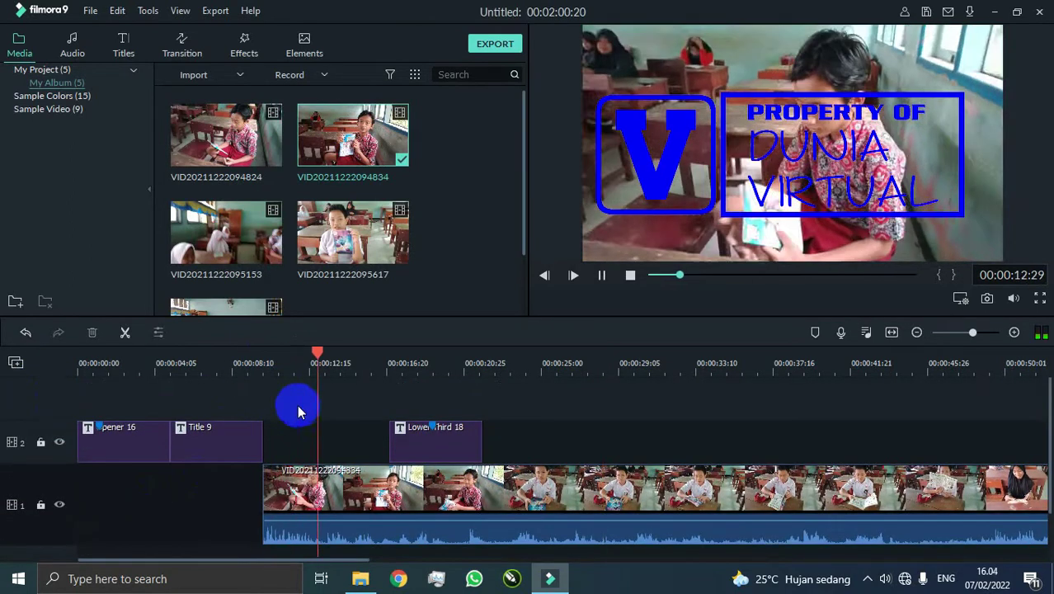
left_click(294, 356)
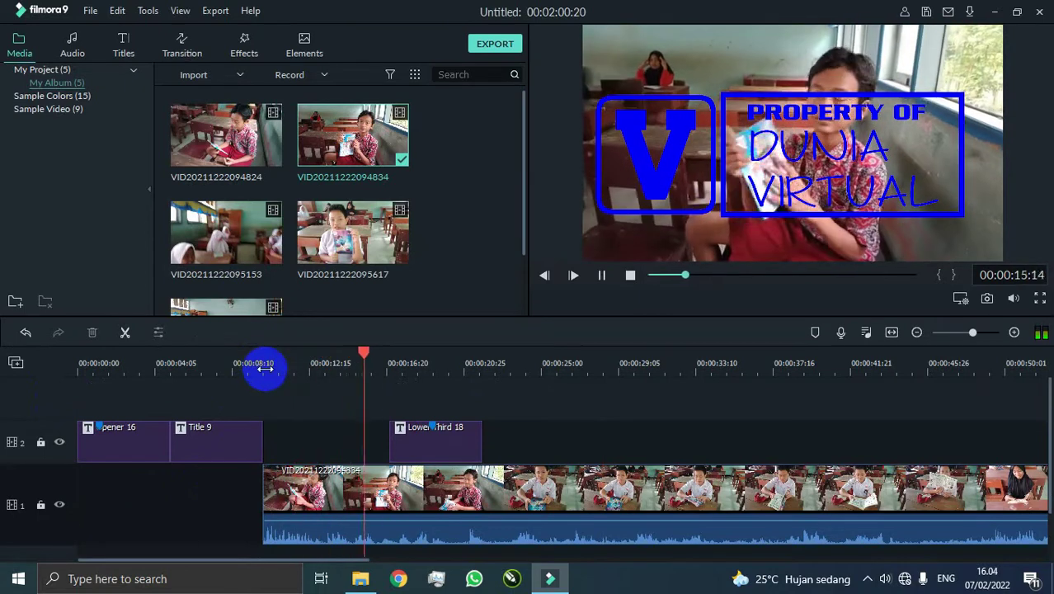
left_click(252, 357)
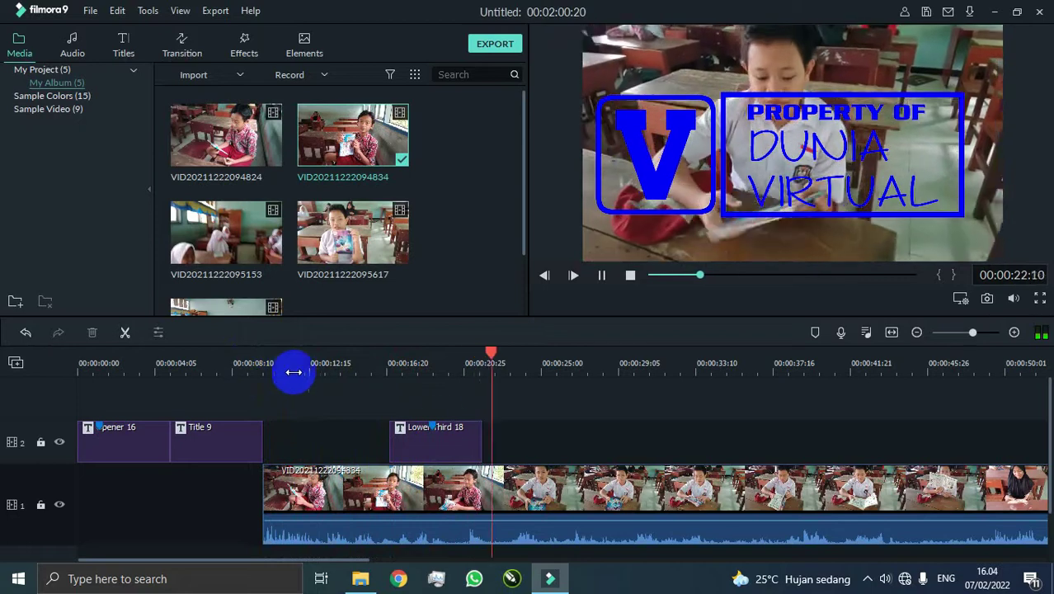
left_click(433, 356)
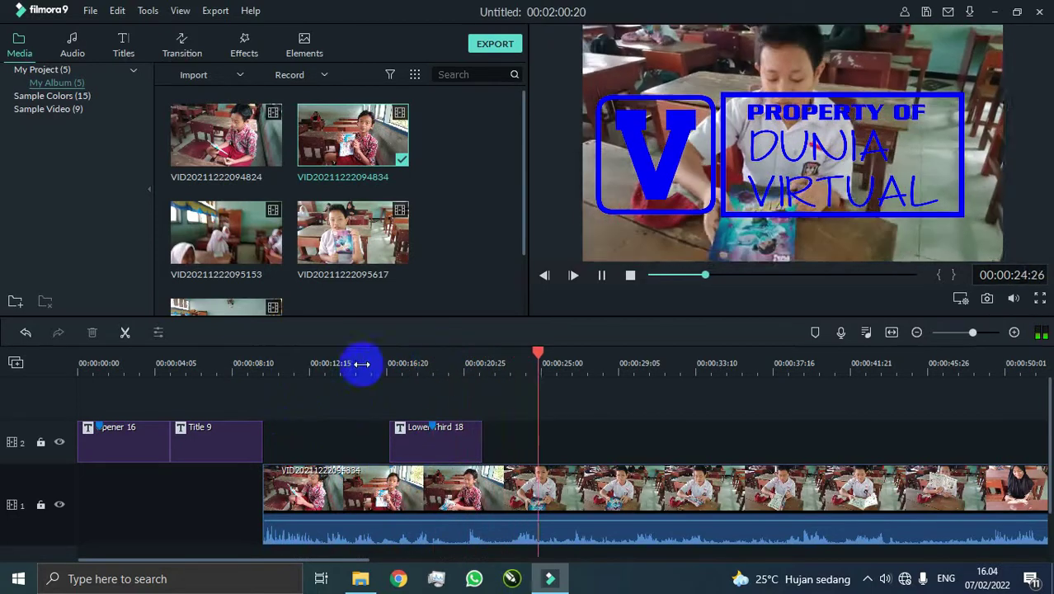
left_click(253, 354)
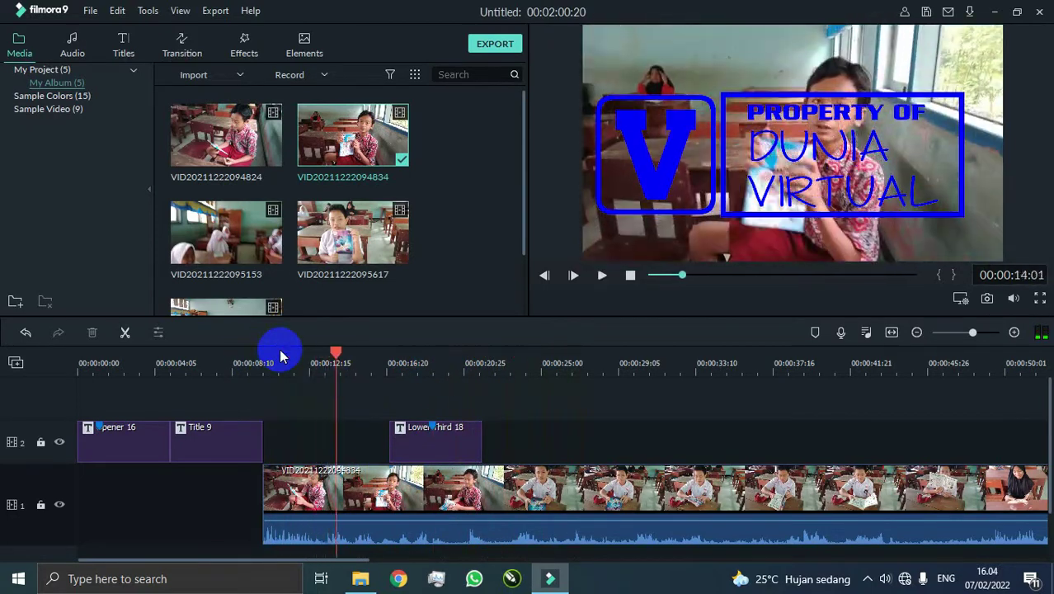
key("space")
key("space")
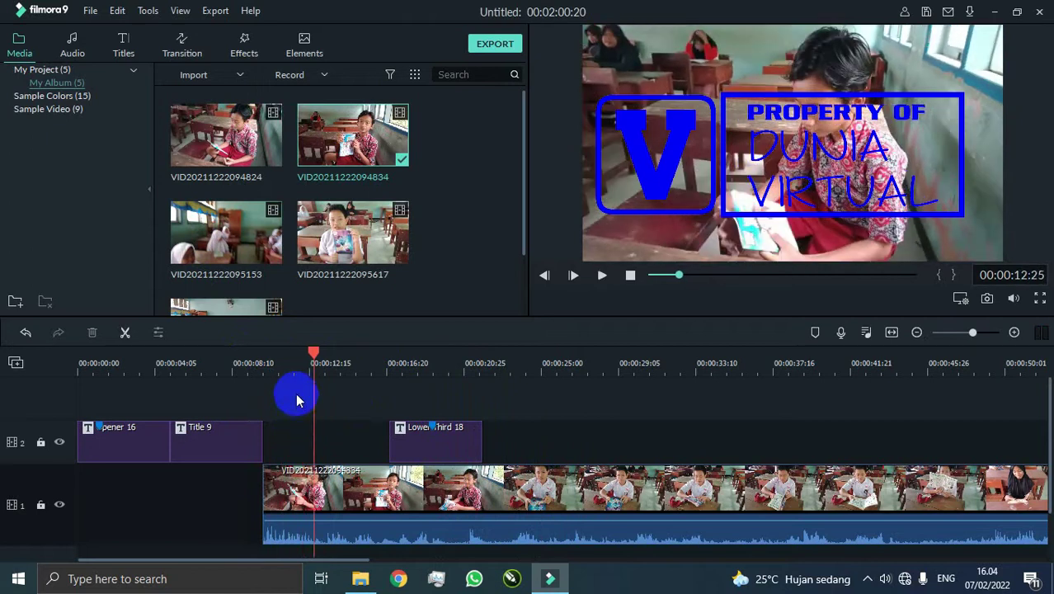
key("space")
key("space")
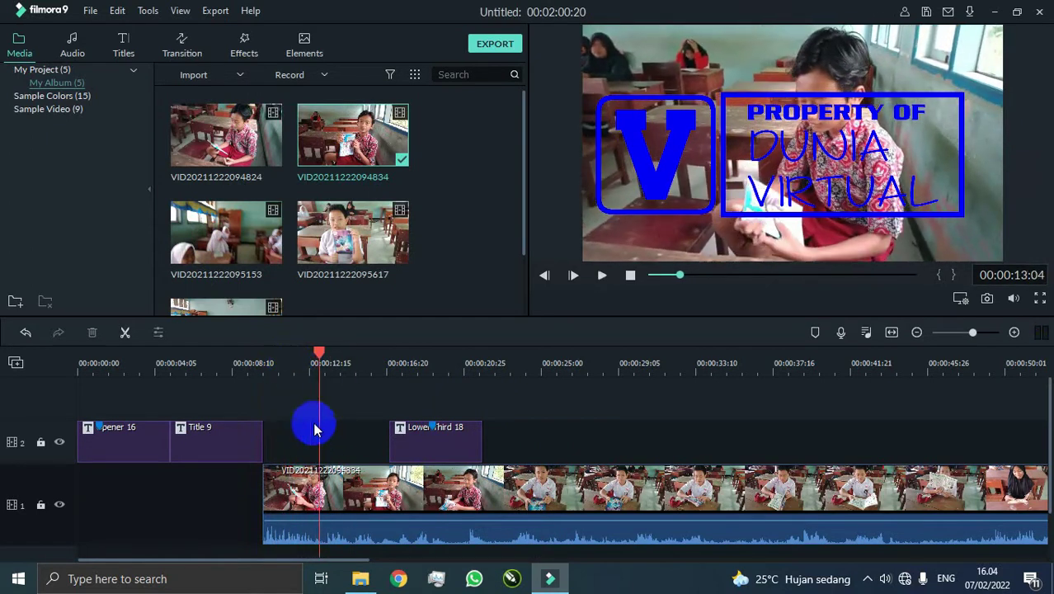
left_click(124, 332)
right_click(299, 500)
left_click(350, 378)
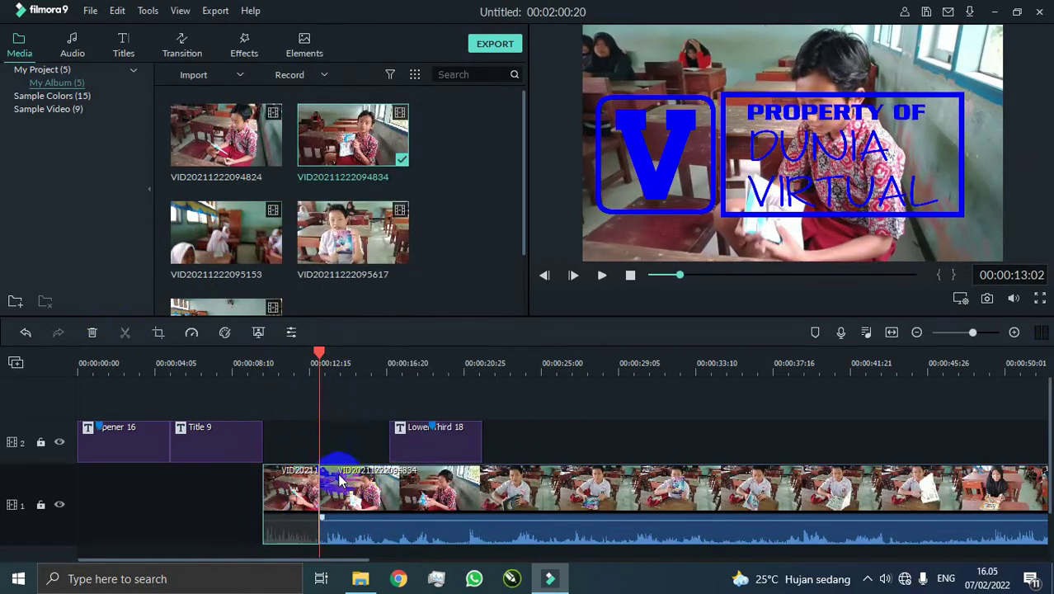
Shift the second clip segment later to open a gap and add Title 26 on video track 3 after the first segment.
left_click_drag(340, 475, 369, 476)
left_click(122, 43)
left_click(48, 109)
scroll(370, 210, "down", 5)
scroll(376, 223, "down", 10)
scroll(301, 258, "up", 10)
left_click(265, 228)
left_click(225, 217)
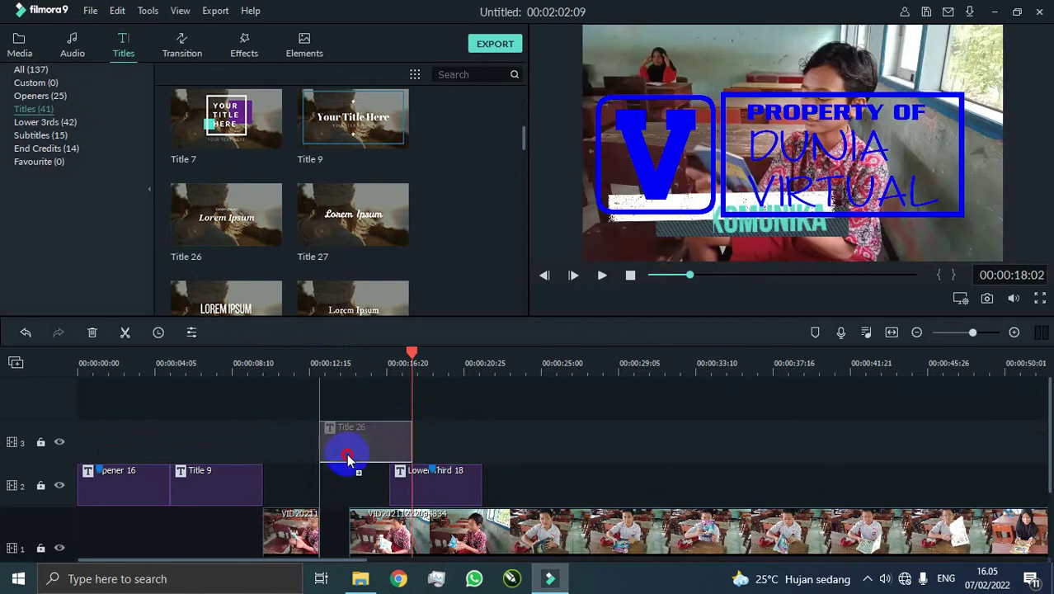
left_click_drag(348, 439, 349, 485)
left_click_drag(454, 548, 558, 549)
key("ctrl+z")
key("ctrl+z")
Move Lower Third 18 and the second clip segment later, and place Title 26 directly after the first segment on video track 1.
left_click_drag(478, 485, 675, 487)
left_click_drag(450, 539, 603, 538)
left_click_drag(376, 443, 376, 523)
left_click(283, 372)
key("space")
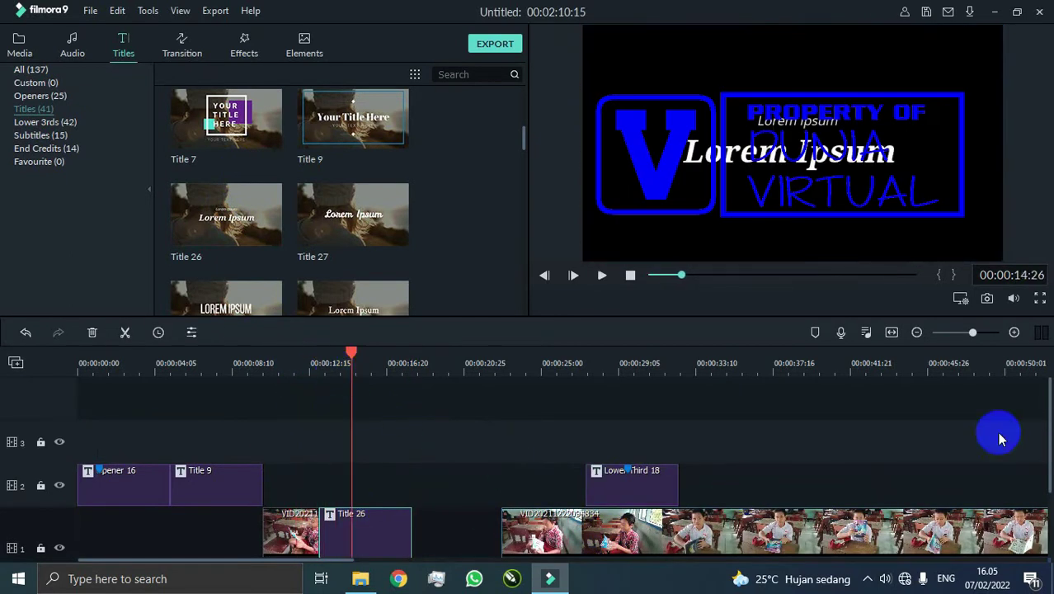
Trim the end of Title 26 so it lasts about 1.5 seconds.
scroll(1047, 409, "down", 1)
left_click_drag(352, 353, 320, 353)
left_click_drag(410, 527, 341, 521)
Replace the main text of Title 26 with "JUDUL KOMIK".
left_click(334, 368)
double_click(781, 147)
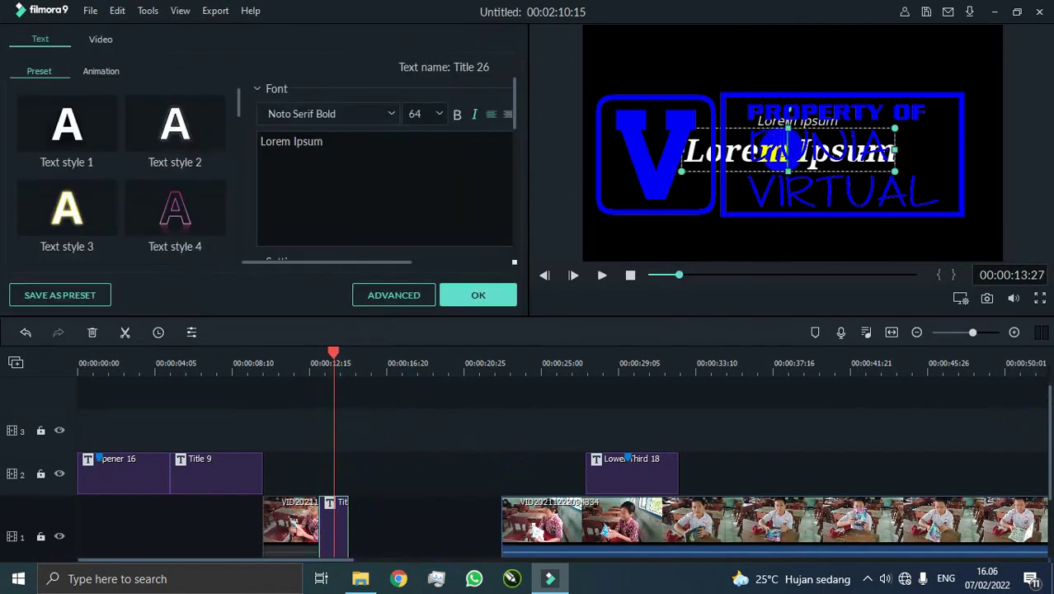
key("BackSpace")
type("JUDUL KOMIK")
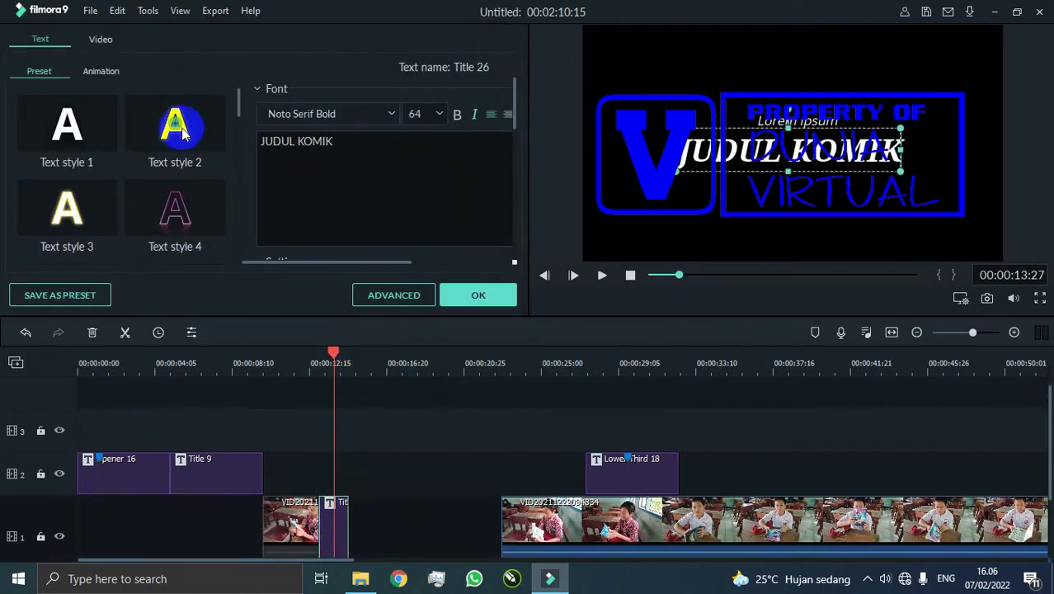
Set the title's small line to "JUDUL" above the main line and shorten the main line to "KOMIK".
left_click(823, 123)
left_click_drag(823, 124, 817, 183)
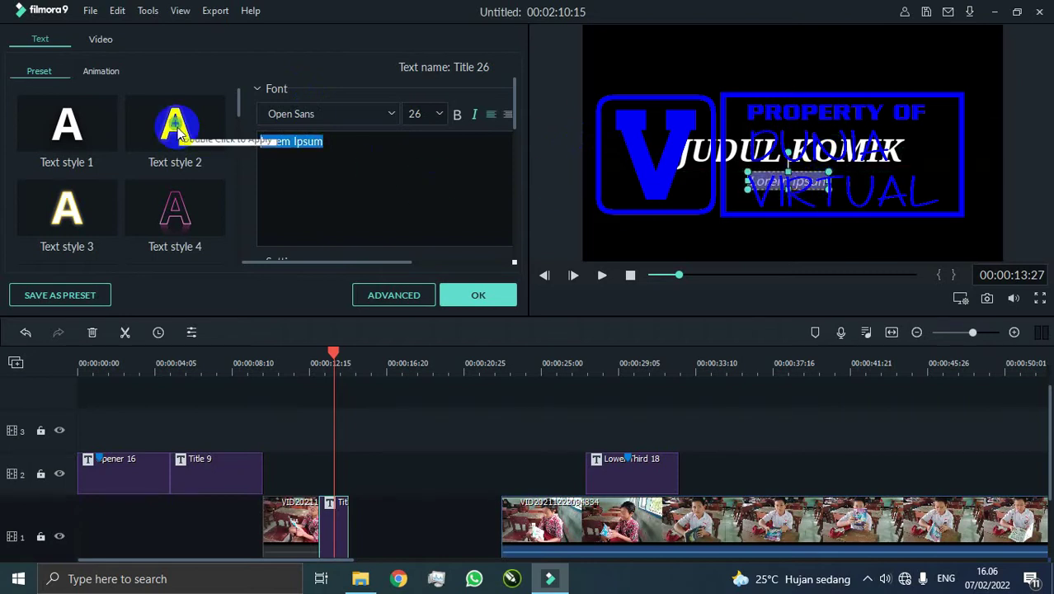
left_click(807, 158)
left_click_drag(800, 184, 808, 124)
left_click(790, 153)
key("BackSpace")
key("BackSpace")
key("BackSpace")
key("BackSpace")
key("BackSpace")
key("BackSpace")
left_click(807, 126)
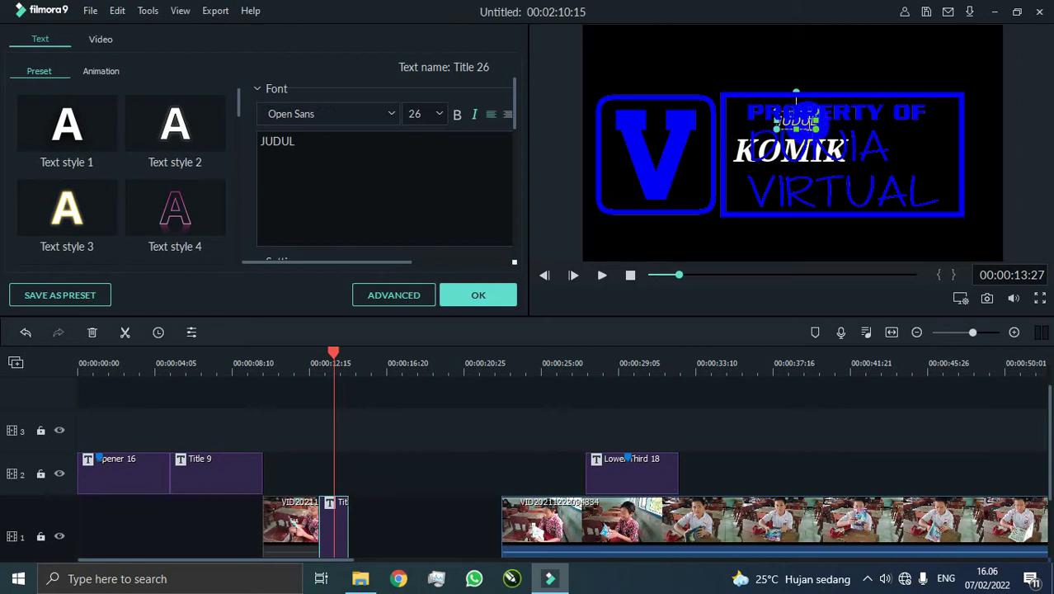
Try font sizes 20 and 18 for the small JUDUL line.
left_click(437, 114)
scroll(438, 78, "down", 2)
scroll(438, 99, "up", 2)
left_click(437, 114)
left_click(430, 196)
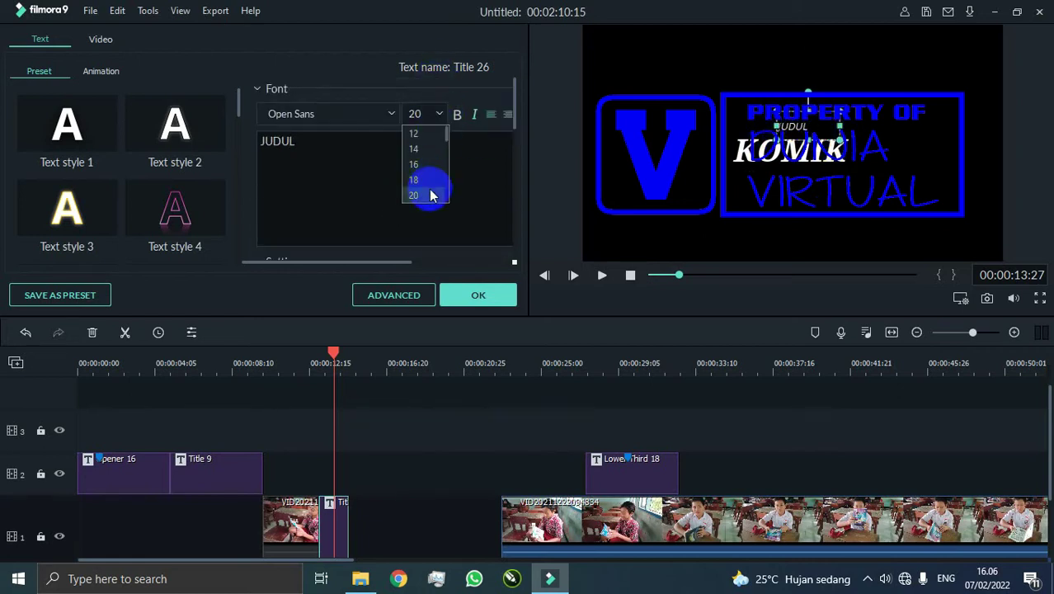
left_click(422, 180)
Choose a larger font size for the JUDUL line and shift the line closer to the middle above KOMIK.
left_click(800, 151)
left_click(811, 121)
left_click(439, 114)
scroll(421, 190, "down", 1)
left_click(420, 149)
left_click_drag(805, 123, 785, 126)
Lower the main line slightly, make it read "KOMIK ?" and apply the title changes.
left_click_drag(808, 153, 808, 166)
key("space")
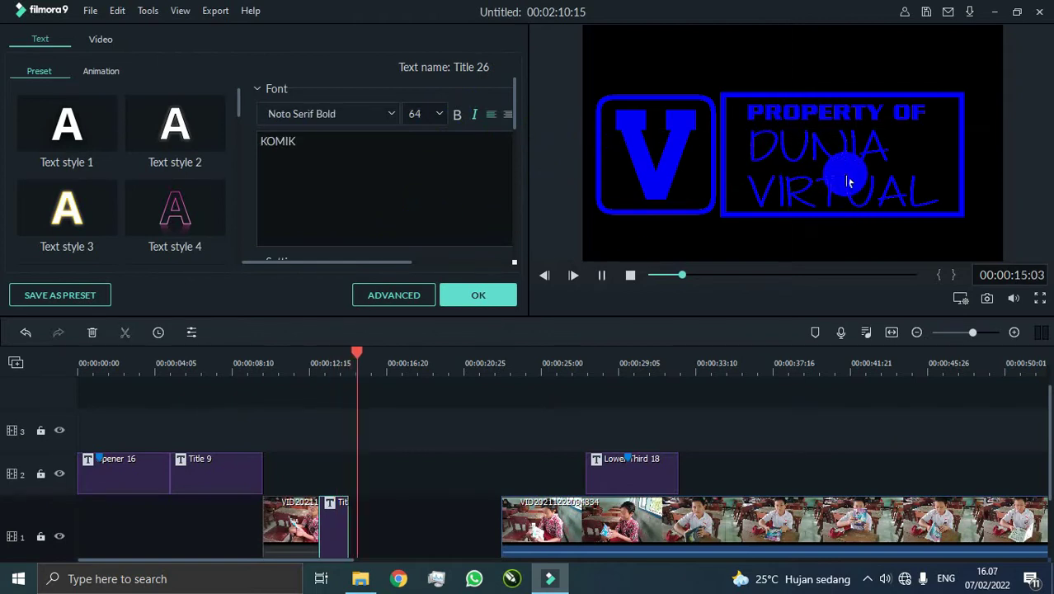
left_click(463, 294)
Move the second clip segment directly after Title 26 and split it at about 00:00:16:10.
left_click(320, 366)
left_click_drag(528, 494, 388, 520)
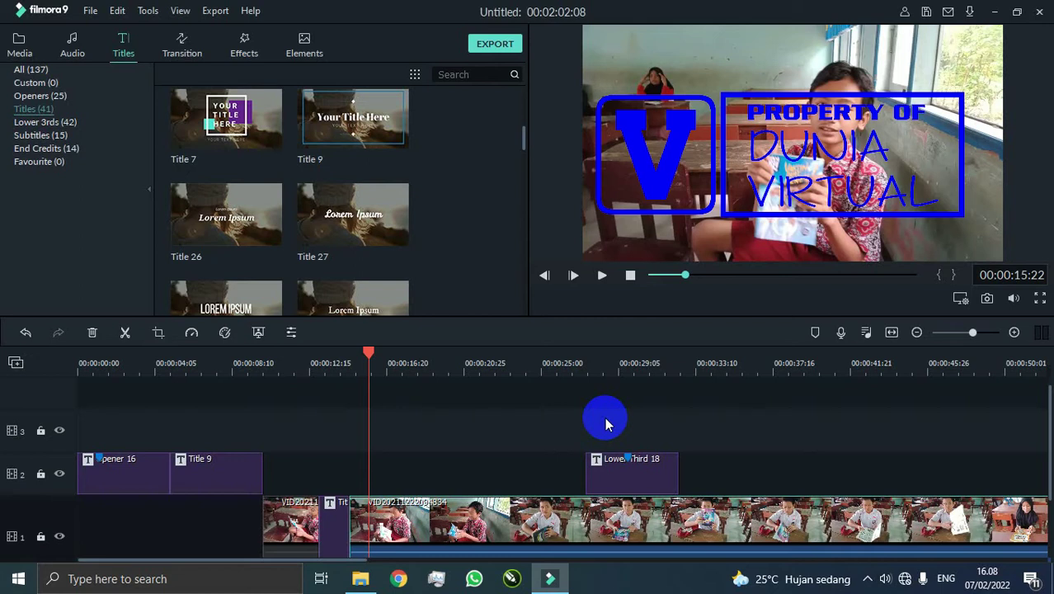
key("space")
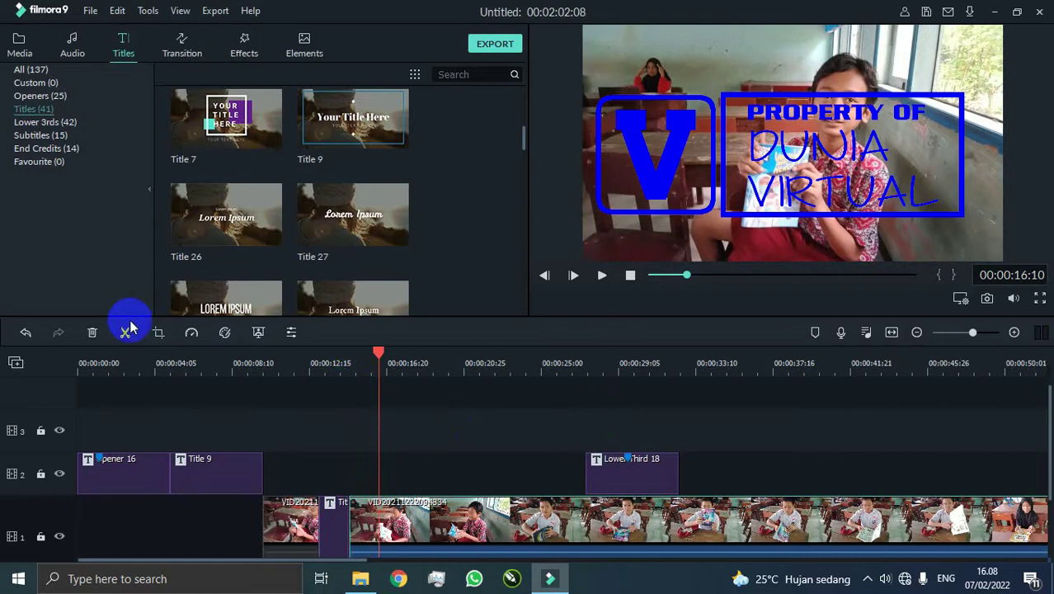
scroll(448, 430, "down", 1)
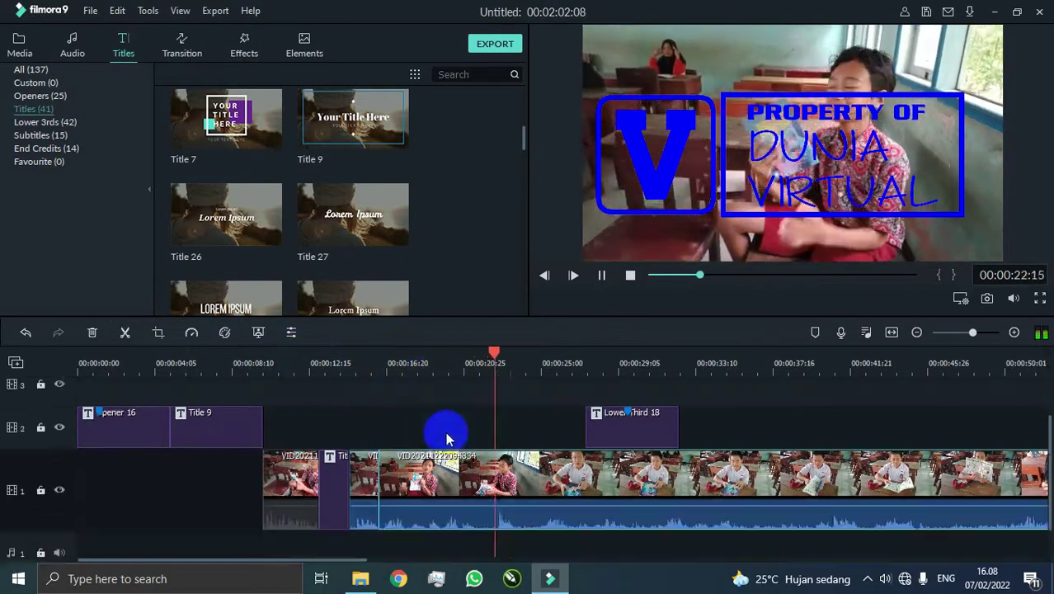
Add a fourth video track and move Lower Third 18 earlier on track 2, just after Title 9.
right_click(49, 542)
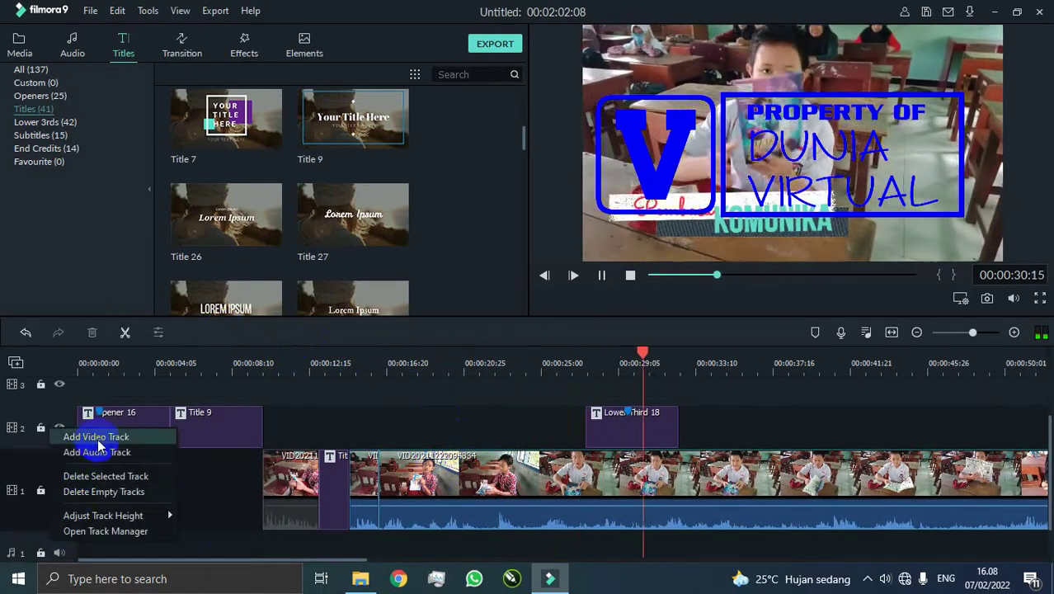
left_click(98, 438)
left_click_drag(620, 423, 372, 423)
left_click(332, 368)
key("space")
scroll(414, 437, "up", 1)
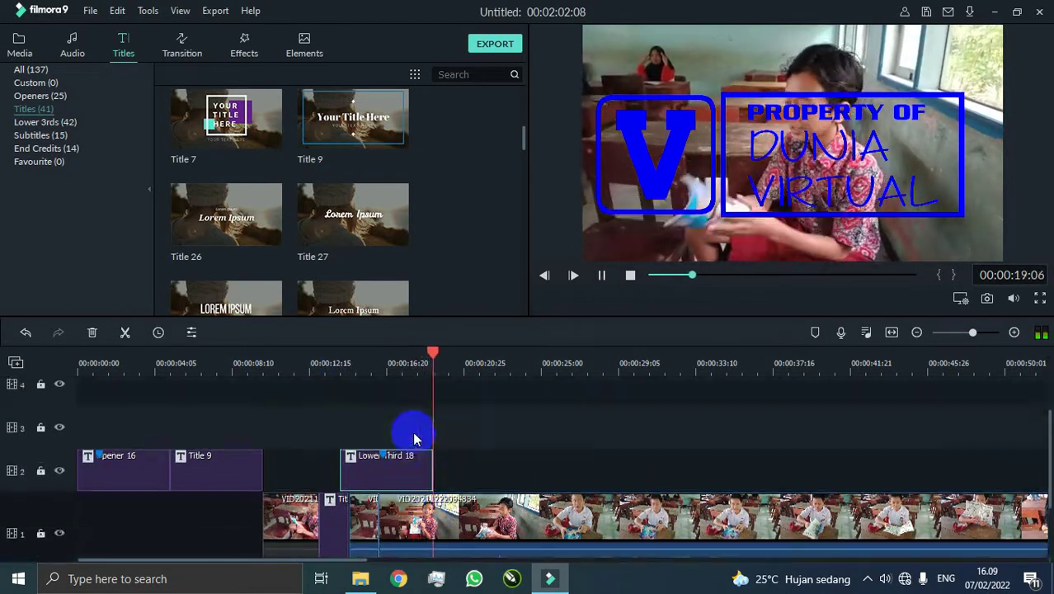
left_click(361, 357)
left_click_drag(374, 475, 304, 473)
Split the clip on track 1 at 00:00:18:09 and shift the remainder later to leave a gap of about two seconds.
left_click(375, 364)
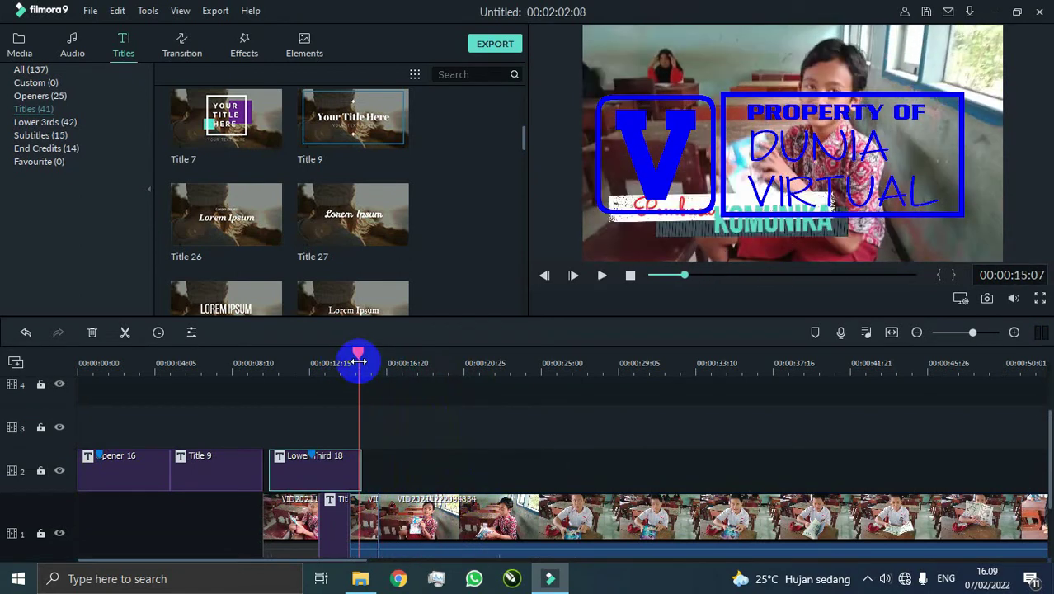
left_click(125, 332)
left_click_drag(481, 524, 520, 524)
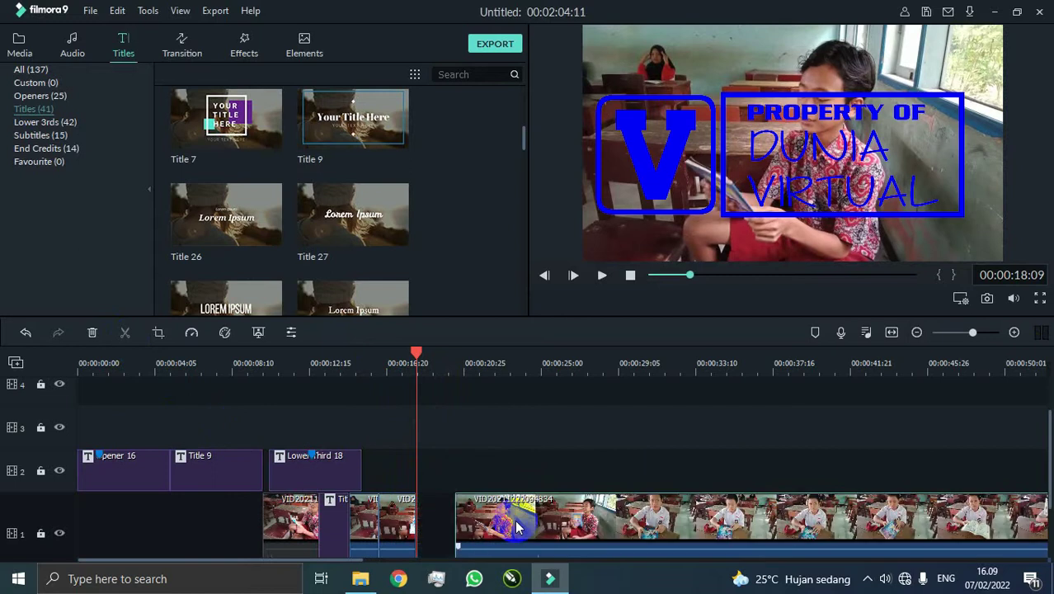
left_click(455, 373)
key("space")
key("space")
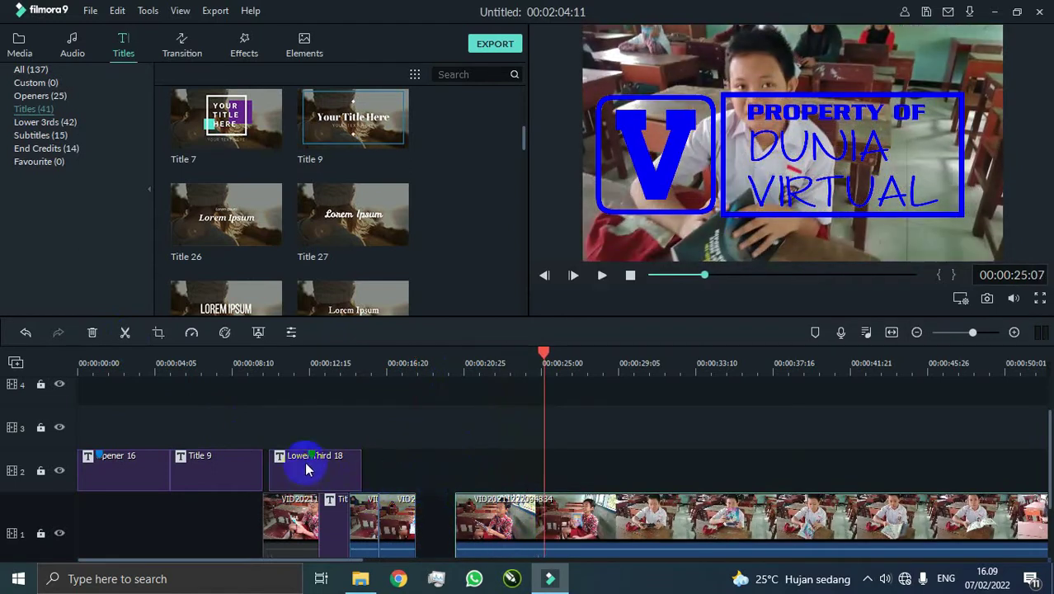
Move Lower Third 18 later to start at about 00:00:15 and delete the muted first clip segment.
left_click_drag(306, 469, 398, 470)
left_click_drag(286, 511, 292, 393)
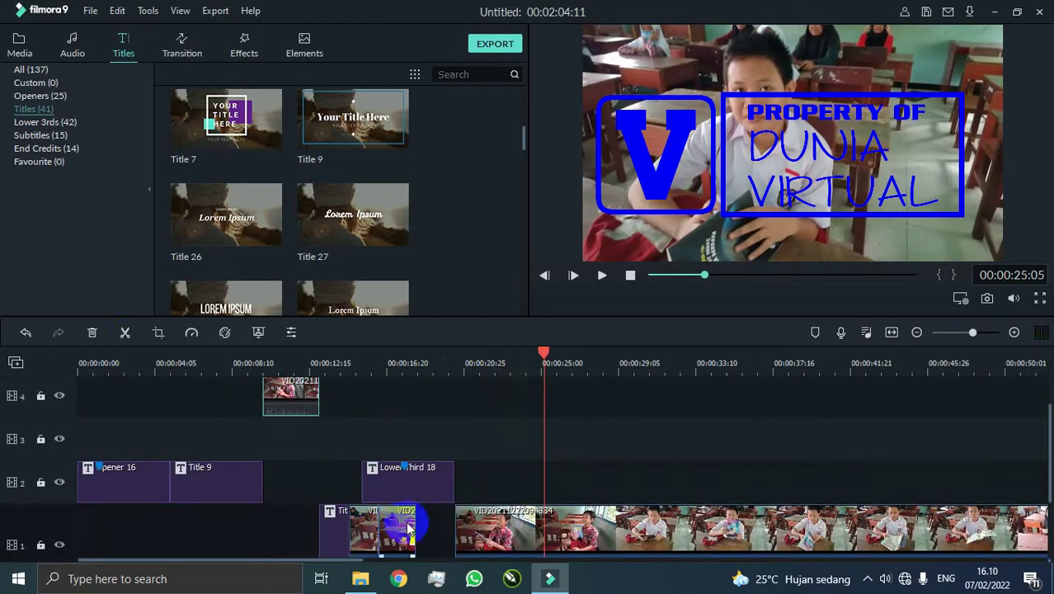
left_click(263, 361)
key("space")
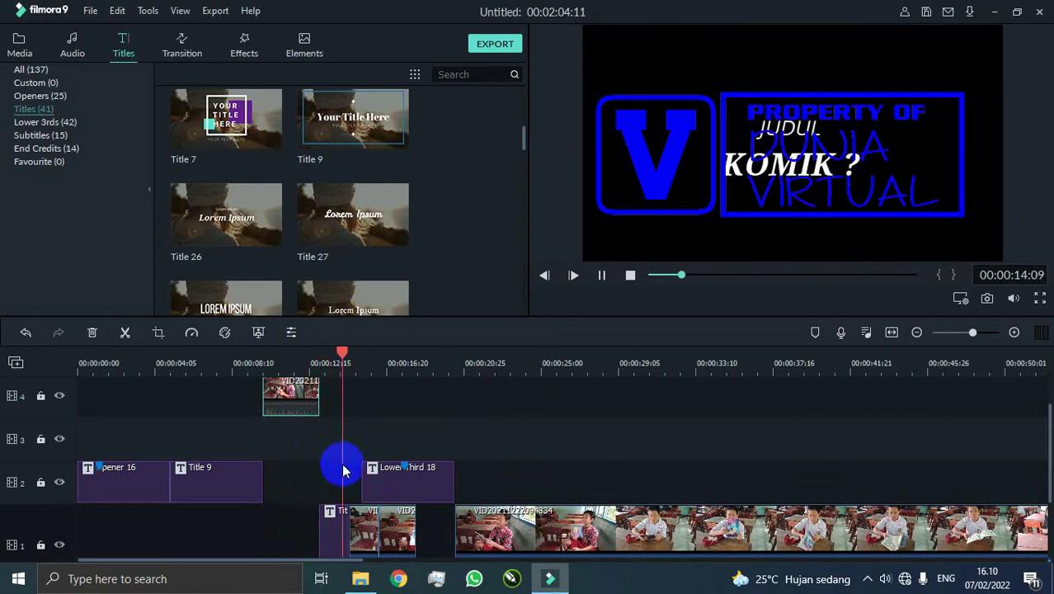
key("space")
key("Delete")
Place Title 26 directly after Title 9 on video track 2, followed by the first short clip segment on track 4.
left_click_drag(321, 515, 271, 471)
key("space")
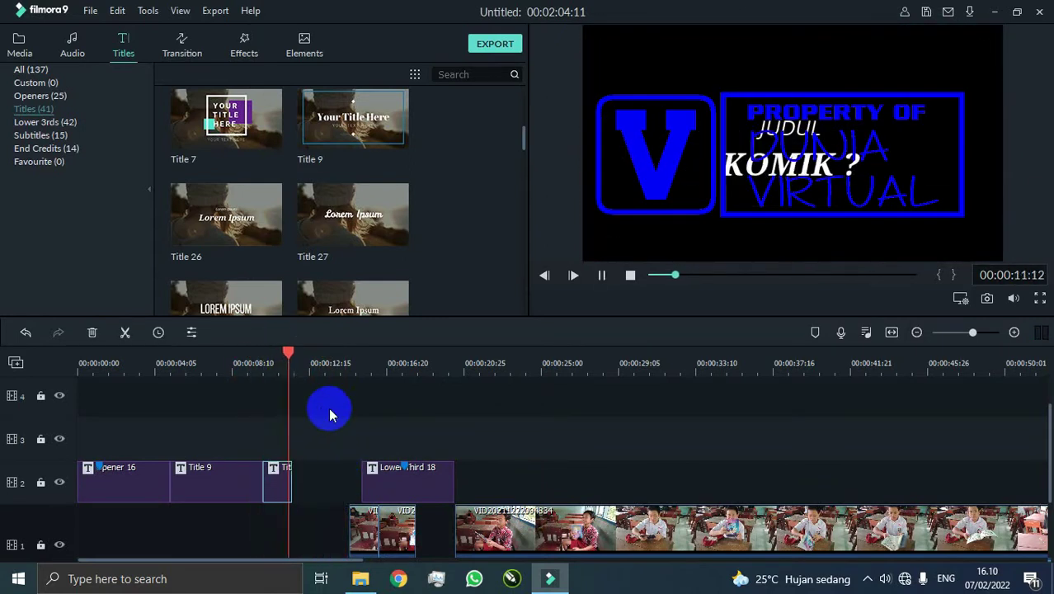
left_click(192, 367)
left_click(290, 410)
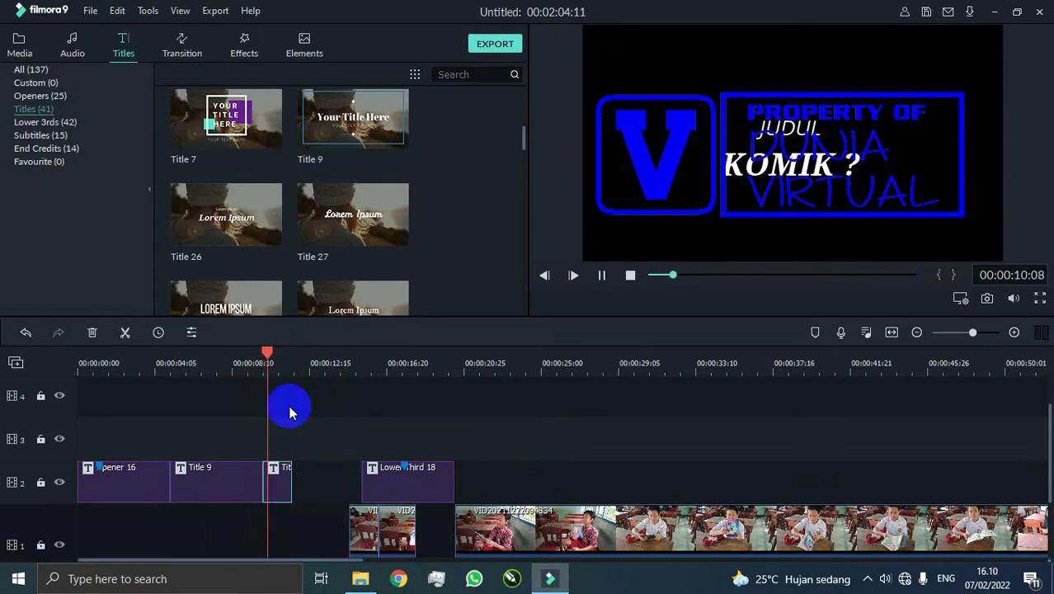
left_click_drag(361, 540, 309, 413)
Split the long clip on track 1 at about 00:00:21 and shift its remainder later to leave a gap.
left_click(404, 543)
left_click(454, 358)
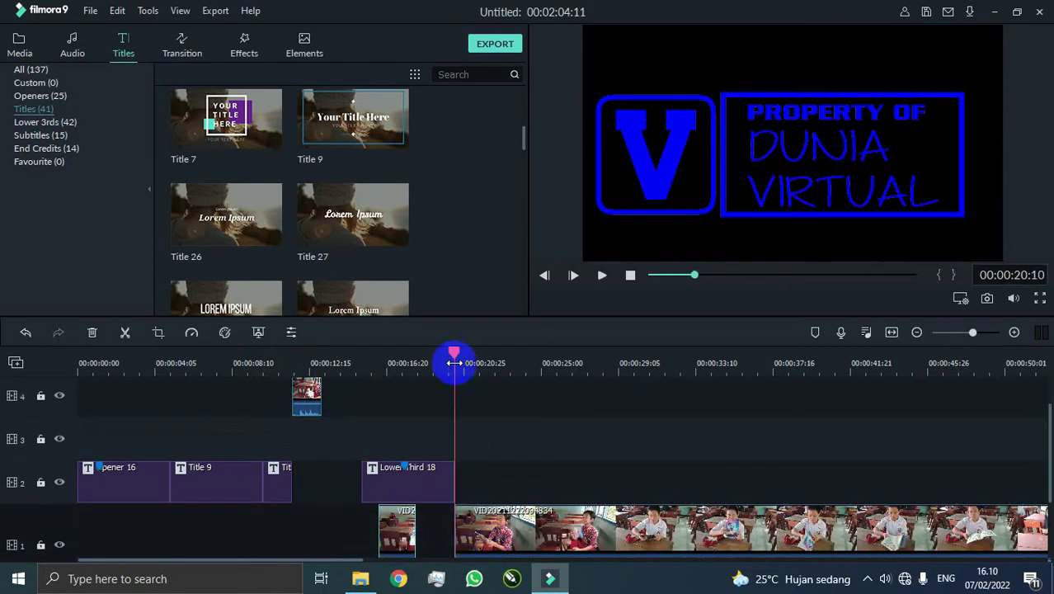
key("space")
left_click(358, 354)
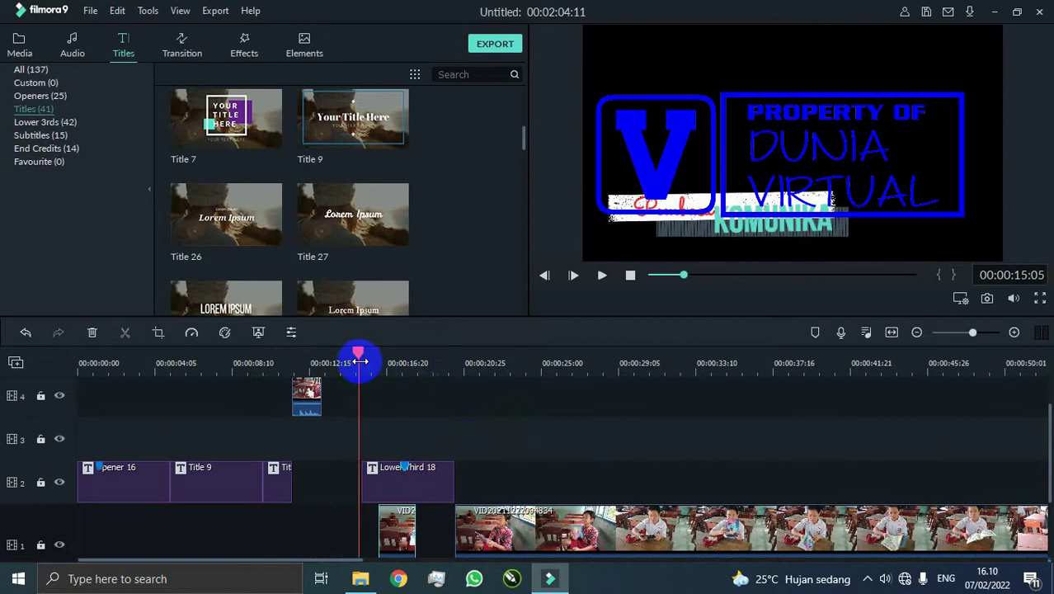
key("space")
left_click(125, 332)
left_click_drag(532, 531, 566, 528)
Cut two more segments of about one second each from the start of the long clip, leaving a gap after each.
key("space")
key("space")
left_click(507, 356)
key("space")
key("space")
left_click(125, 333)
key("space")
key("space")
left_click_drag(567, 354, 540, 353)
key("space")
key("space")
key("space")
left_click_drag(587, 529, 602, 532)
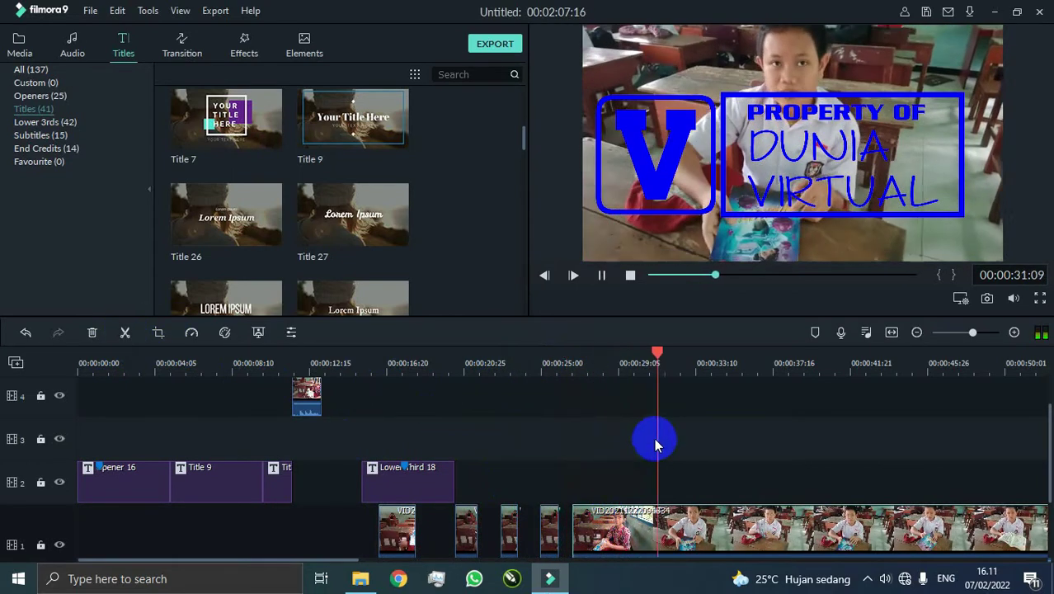
Split the long clip at 00:00:31:28, delete the part before the cut and pull the remainder back toward the short segments.
left_click(668, 355)
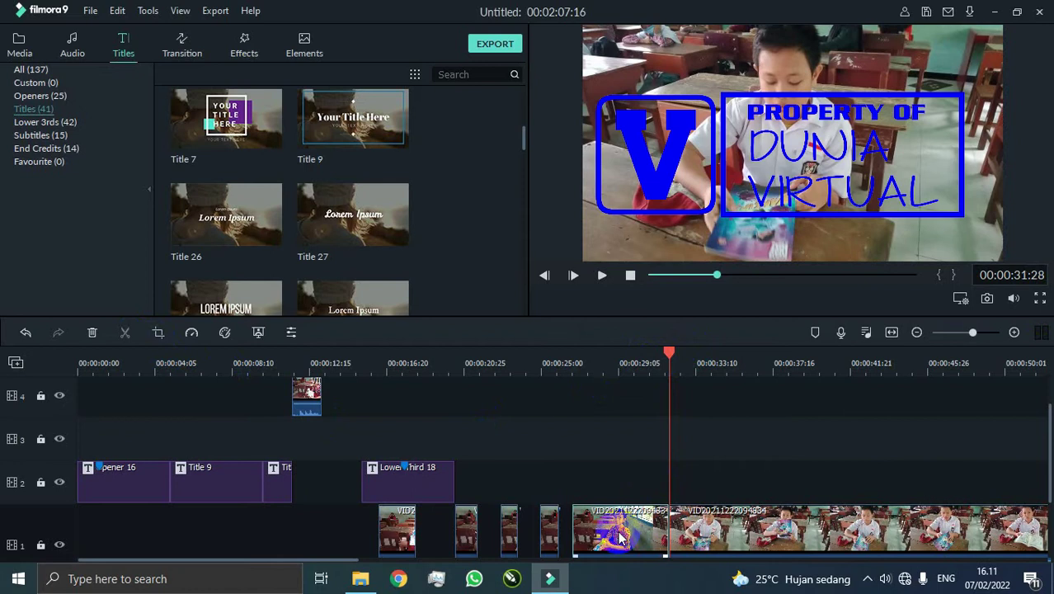
left_click(575, 360)
key("Delete")
left_click_drag(681, 518, 583, 515)
Split the long clip at about 00:00:31 and move its first part to track 4 after the short segment there.
left_click(554, 356)
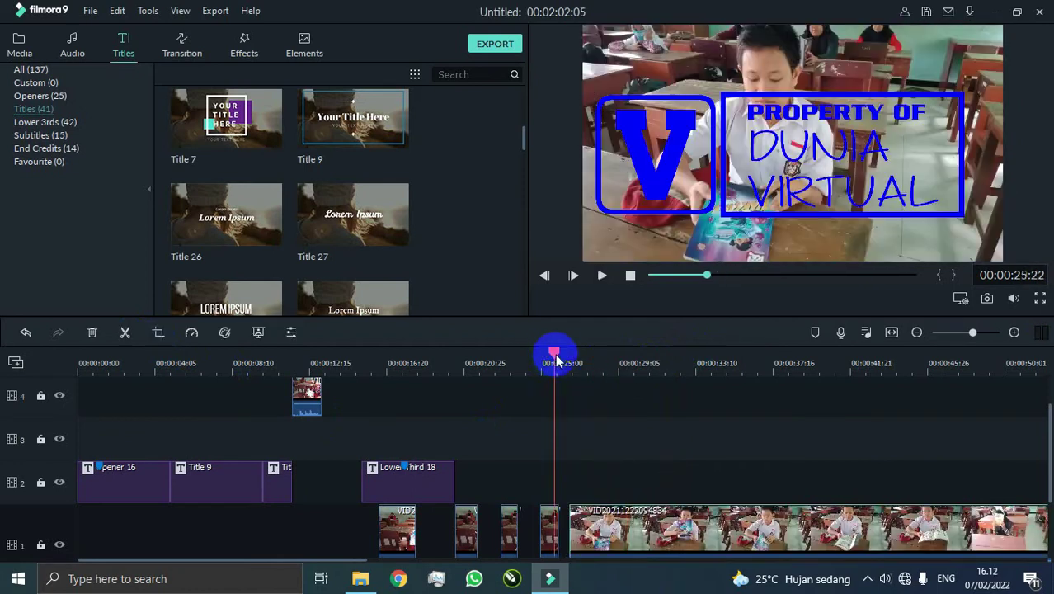
key("space")
left_click(557, 363)
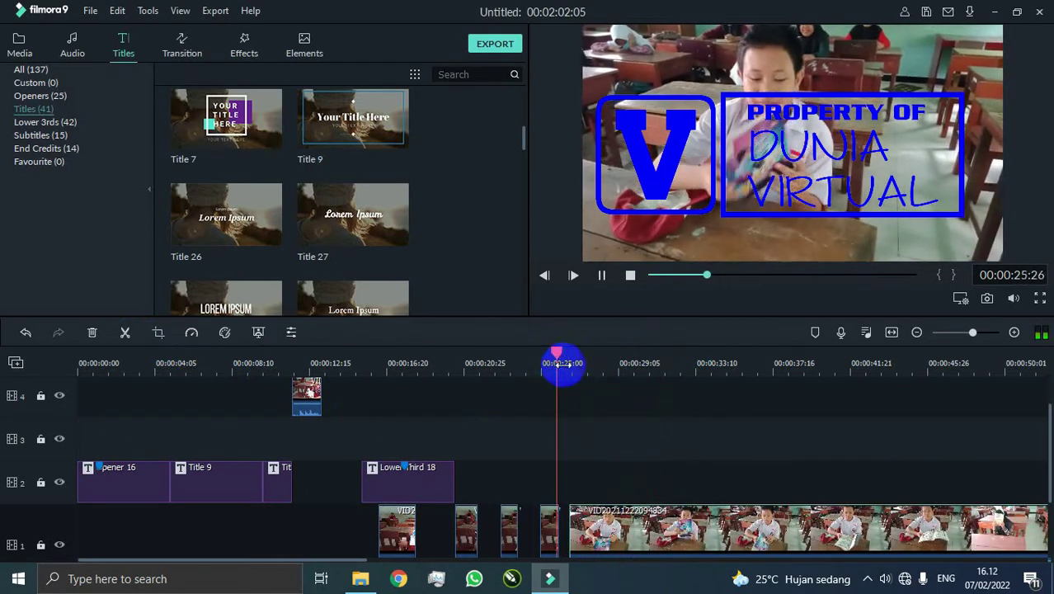
left_click(125, 332)
left_click_drag(626, 528, 380, 396)
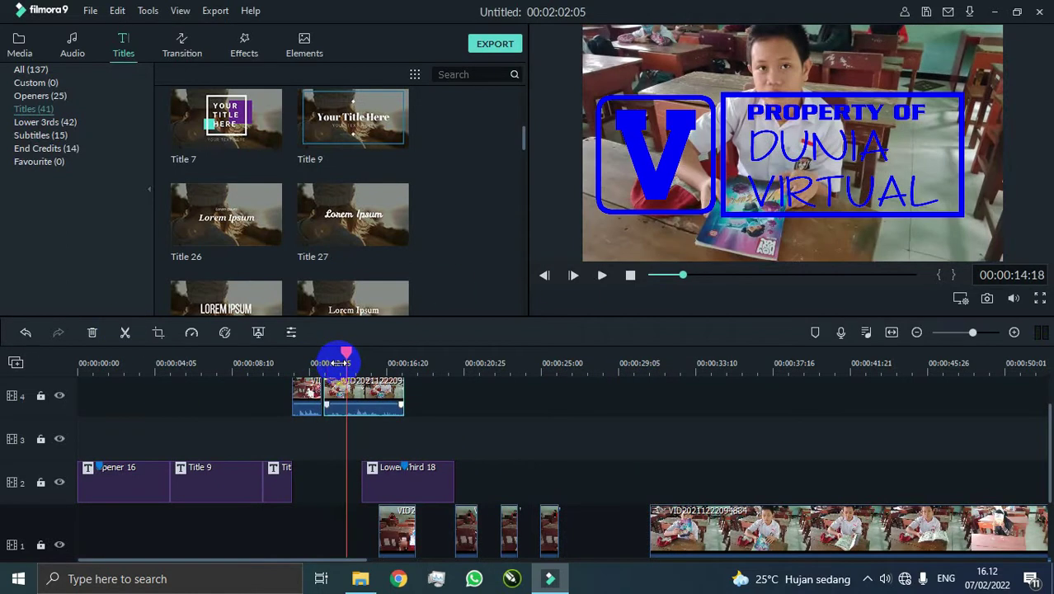
Split the new piece on track 4 at about 00:00:14:16 and move its first part down to track 3.
left_click(124, 332)
left_click(338, 394)
left_click_drag(335, 436, 334, 436)
left_click(337, 395)
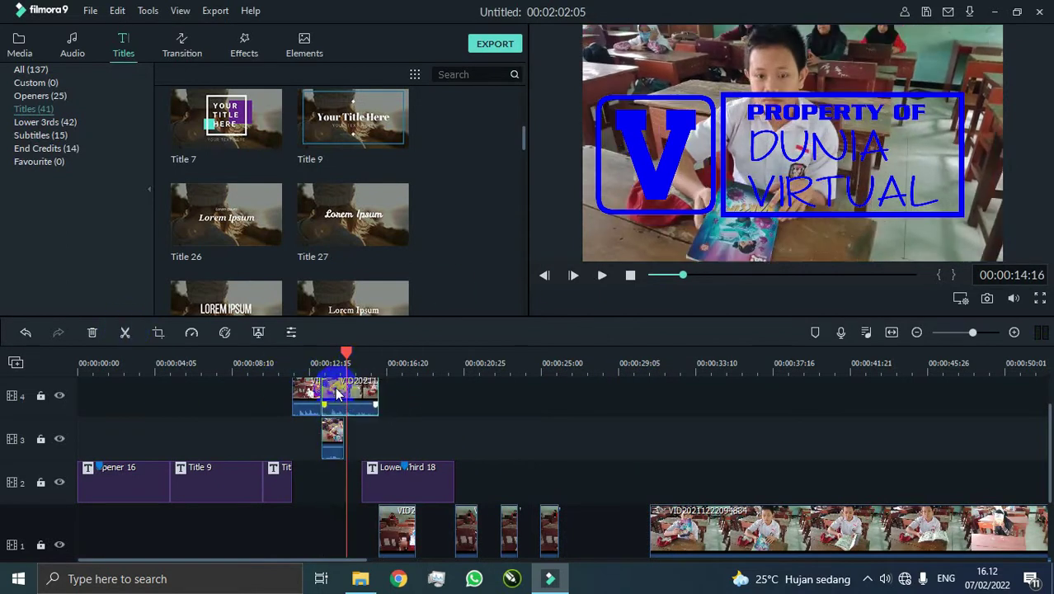
left_click_drag(332, 356, 360, 373)
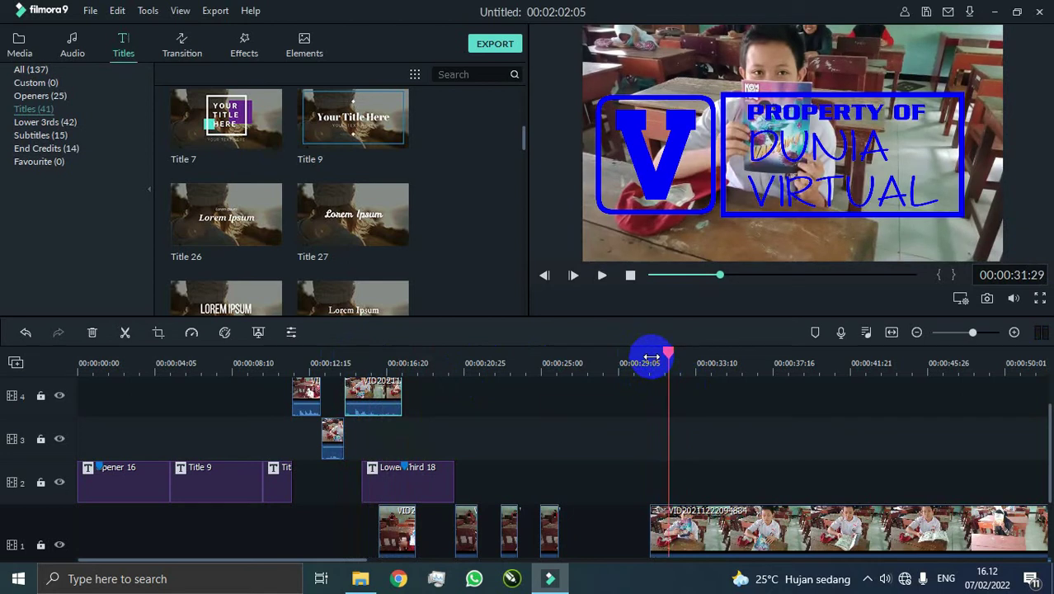
Replace the leftover piece on track 4 with a short piece cut from the start of the long clip at 00:00:31:29.
left_click(125, 331)
left_click(381, 391)
key("Delete")
left_click_drag(659, 528, 332, 402)
key("space")
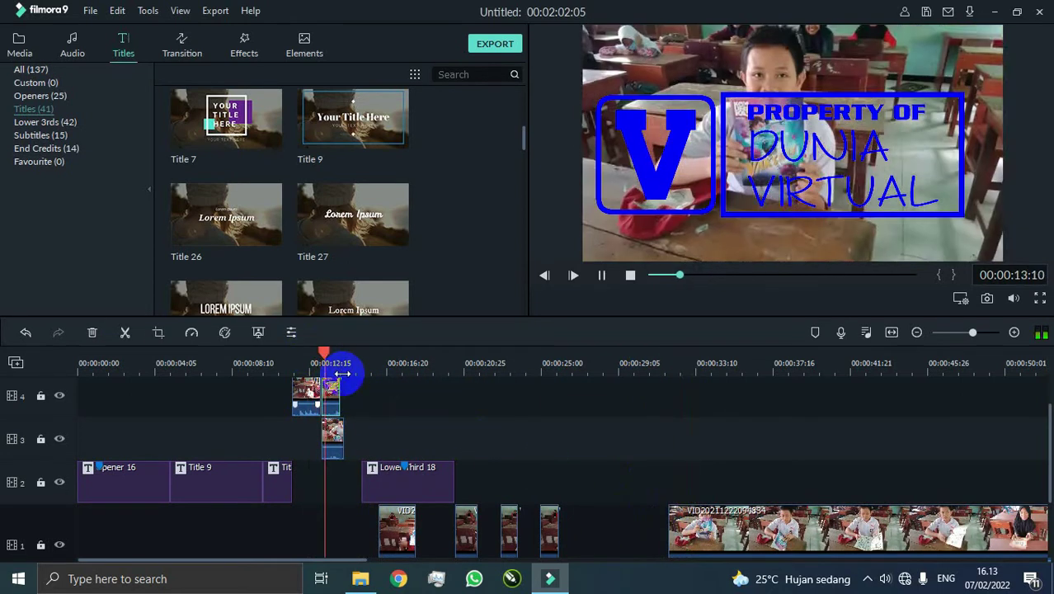
Mute the new piece on track 4 and shift the piece on track 3 slightly earlier.
right_click(333, 403)
left_click(370, 315)
left_click_drag(336, 431, 332, 431)
left_click(315, 358)
key("space")
Split the long clip on track 1 at about 00:00:53 and shift its remainder about one second later.
left_click(641, 360)
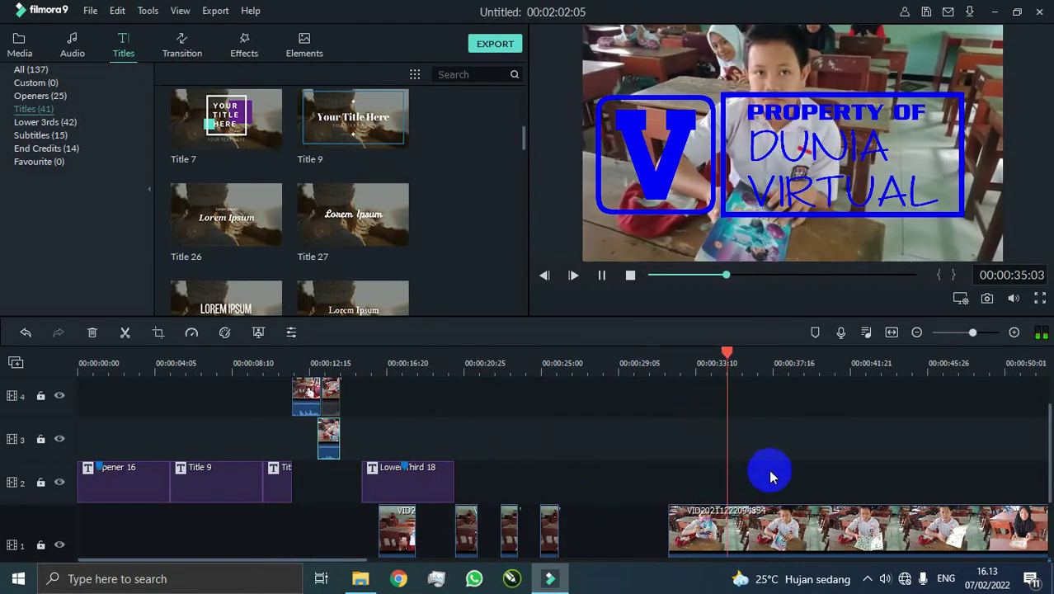
left_click_drag(366, 564, 511, 567)
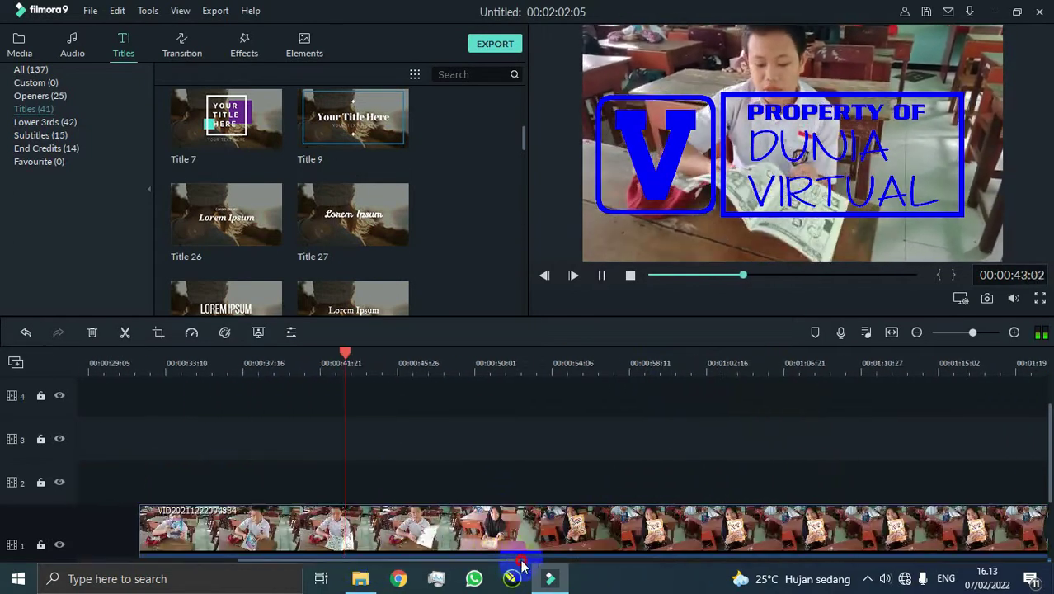
left_click(330, 518)
left_click_drag(329, 515, 407, 502)
key("space")
left_click_drag(536, 358, 524, 366)
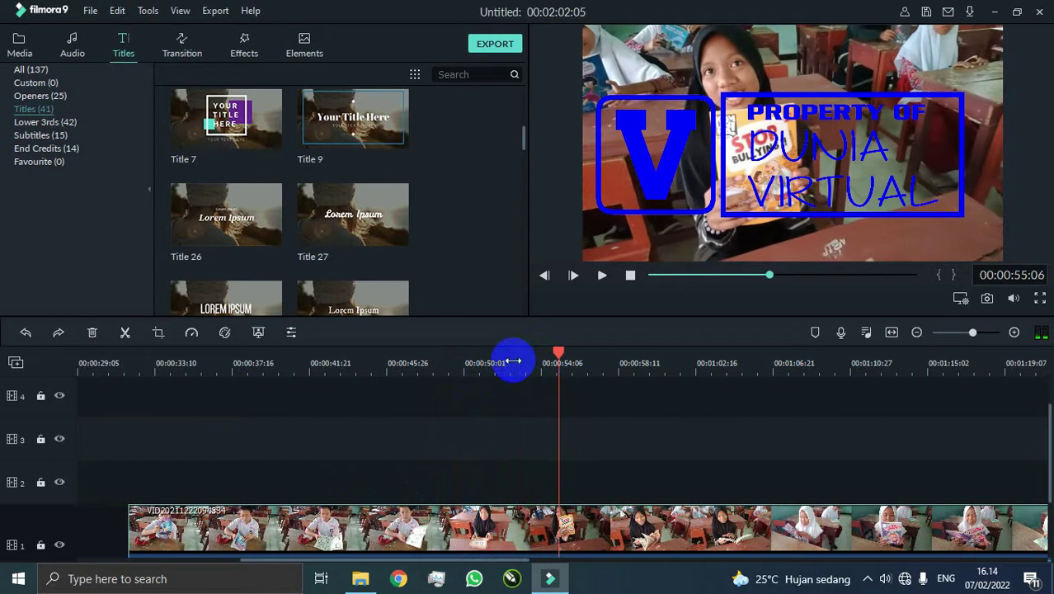
left_click(127, 331)
left_click_drag(602, 532, 623, 533)
Split the remainder at 00:00:55:24 and place its first part at the end of the pieces on track 4.
key("space")
key("space")
left_click(121, 338)
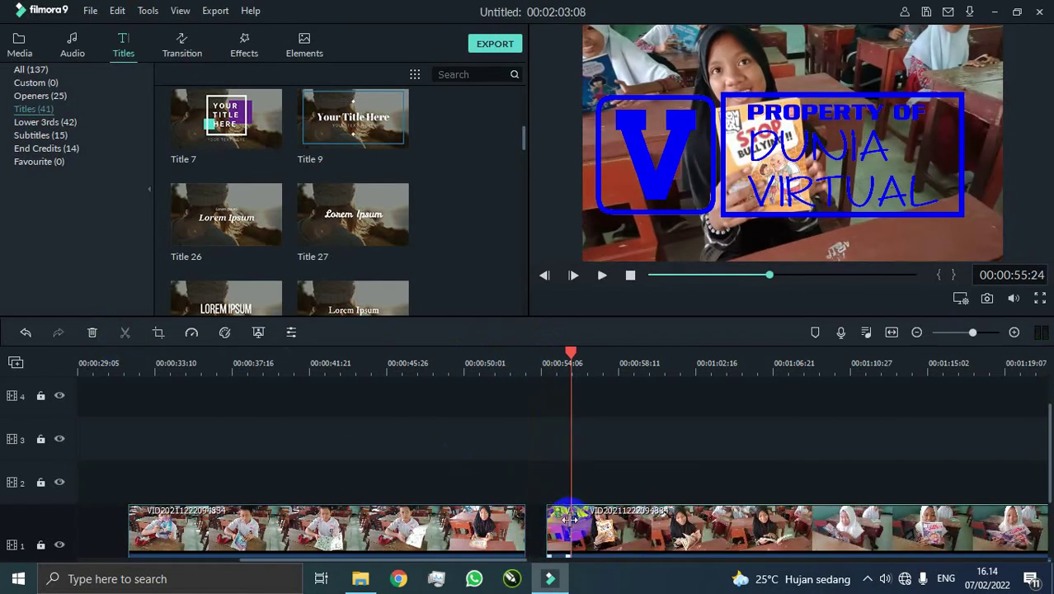
left_click_drag(554, 526, 171, 418)
left_click_drag(518, 560, 363, 561)
left_click_drag(691, 397, 329, 402)
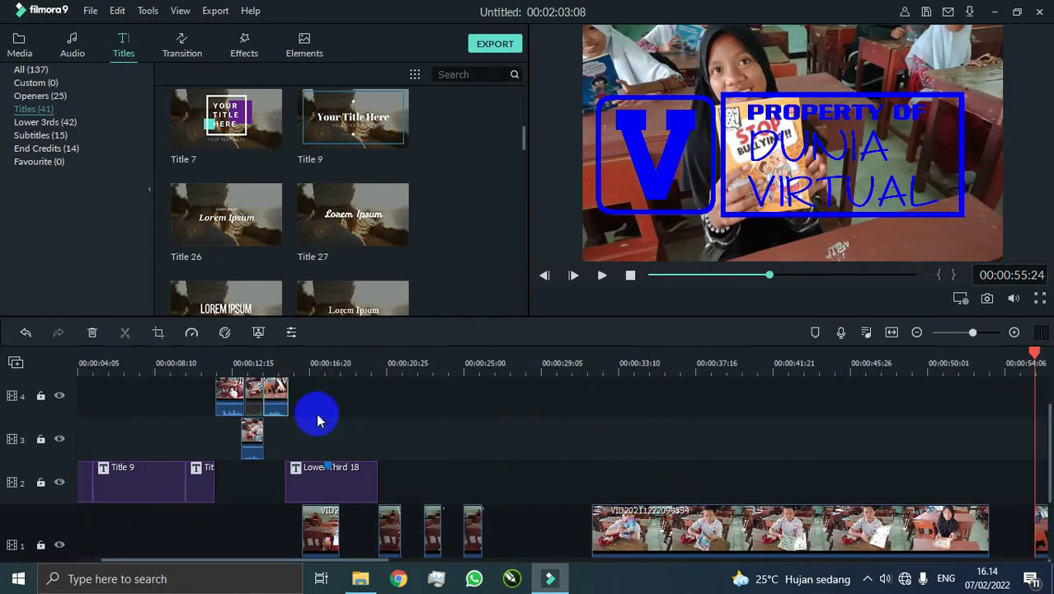
Play back the short pieces on tracks 3 and 4 around 00:00:13.
left_click(251, 363)
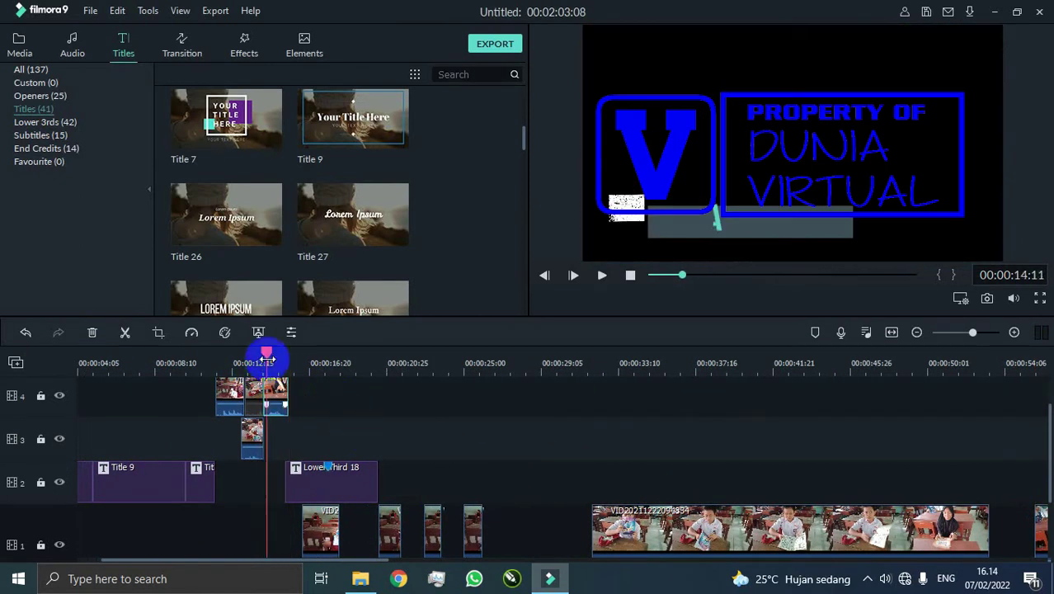
right_click(240, 421)
left_click(224, 365)
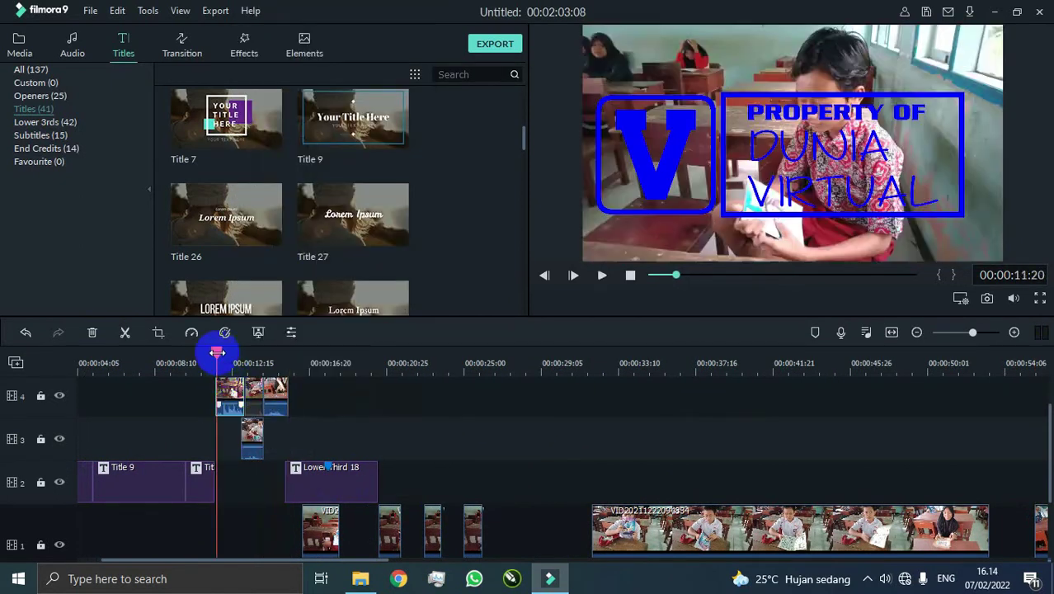
left_click_drag(217, 352, 251, 355)
key("space")
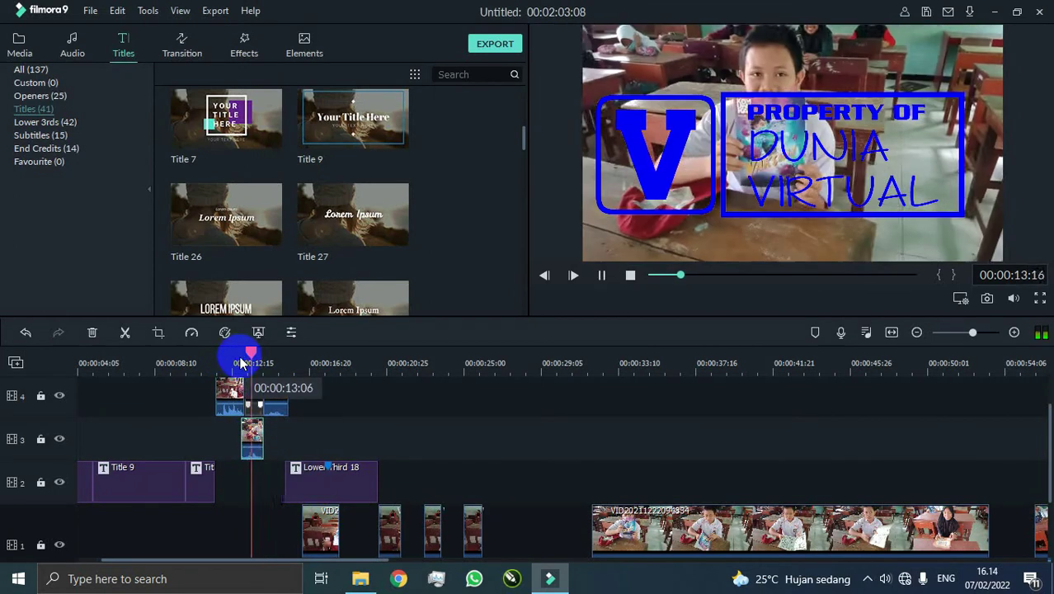
Shift the long clip on track 1 earlier and close up its remainder so that it starts at 00:00:52:25.
left_click_drag(608, 530, 510, 530)
left_click_drag(383, 561, 583, 561)
left_click_drag(469, 520, 414, 520)
left_click(310, 379)
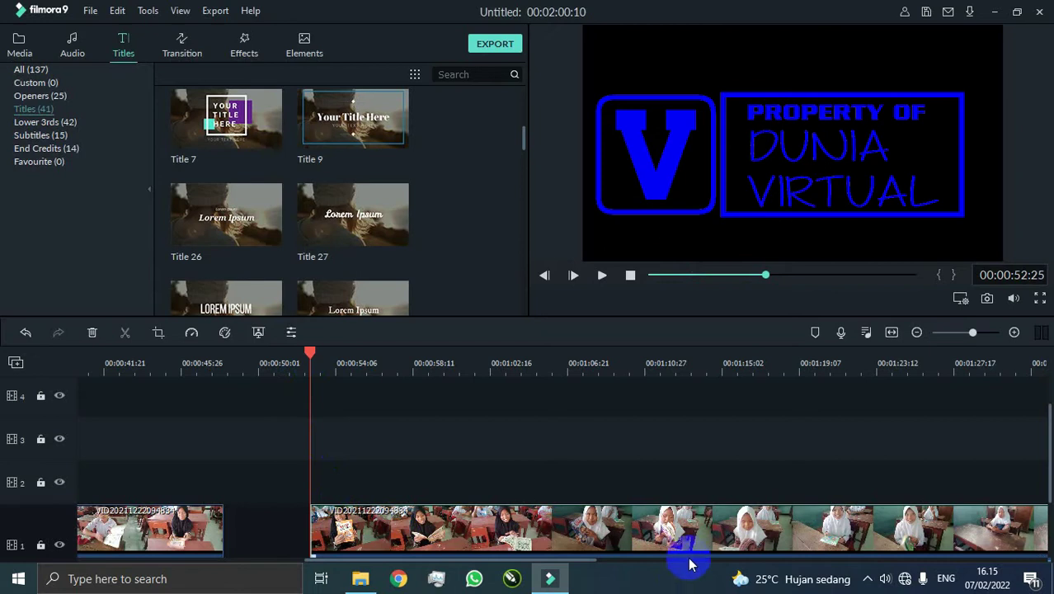
Split the last long clip on track 1 at 00:01:07:15 and again about one second later.
left_click(526, 441)
key("space")
key("space")
left_click_drag(615, 355, 531, 362)
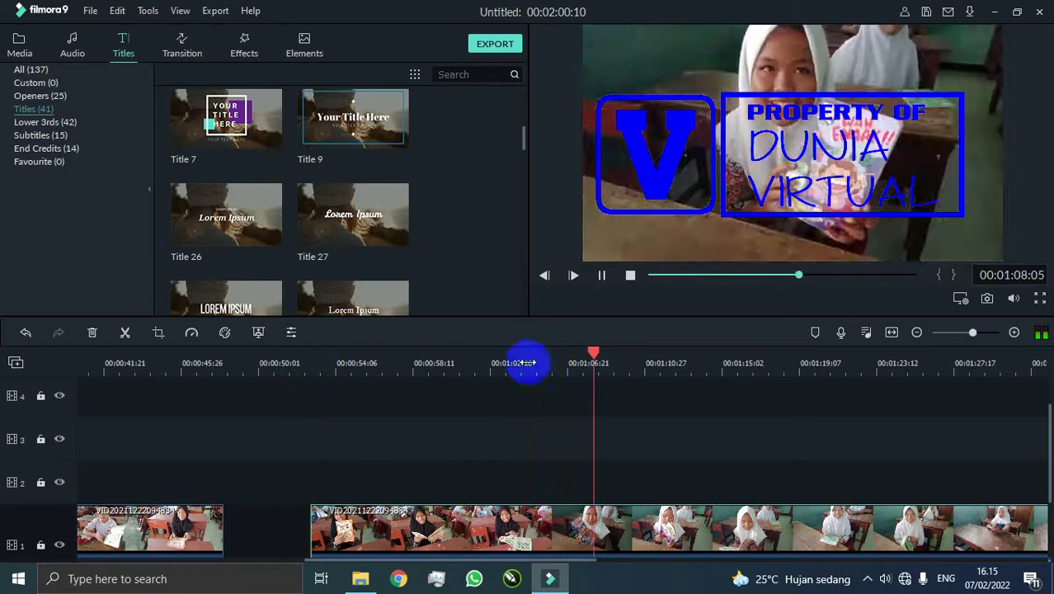
key("space")
key("space")
left_click(582, 354)
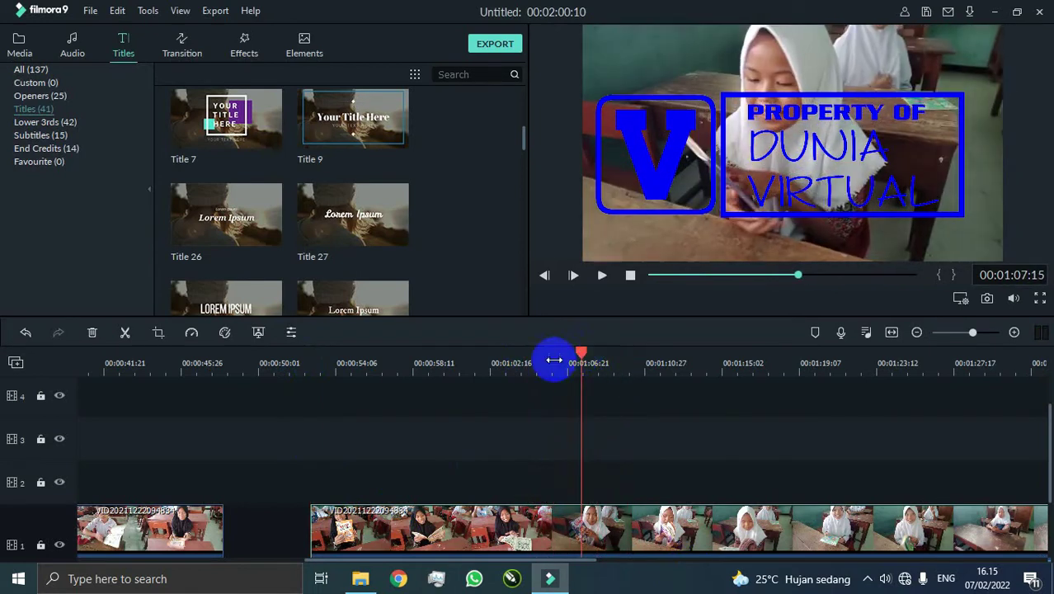
left_click(125, 333)
left_click(599, 355)
left_click(127, 333)
Place the one-second piece cut at 00:01:07:15 at the end of track 4's pieces and play it back.
left_click_drag(589, 527, 159, 439)
left_click_drag(372, 561, 209, 561)
left_click_drag(696, 427, 188, 423)
left_click_drag(460, 560, 364, 560)
left_click_drag(390, 439, 357, 446)
left_click_drag(425, 561, 334, 561)
left_click(341, 360)
key("space")
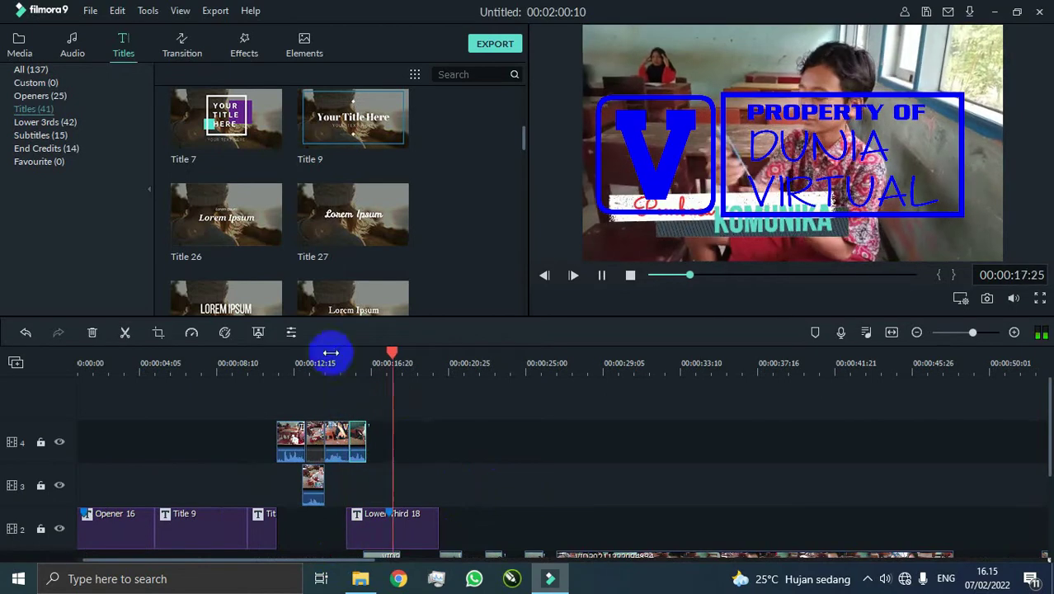
left_click(337, 376)
key("space")
Split the last clip on track 1 at 00:01:18:10 and again about one second later.
left_click_drag(367, 560, 588, 561)
scroll(741, 455, "down", 2)
left_click(754, 360)
key("space")
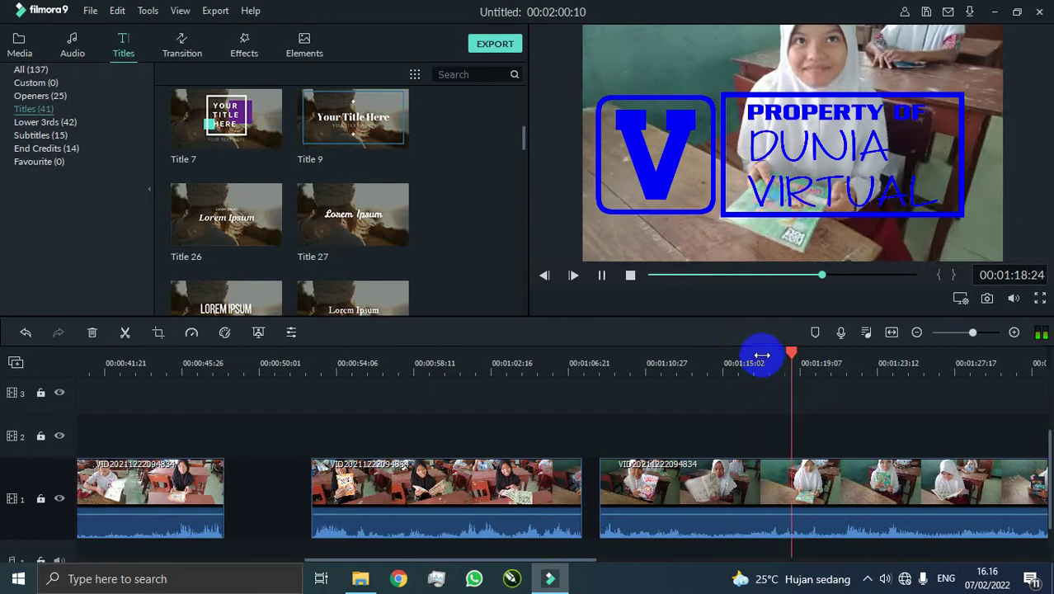
left_click(721, 359)
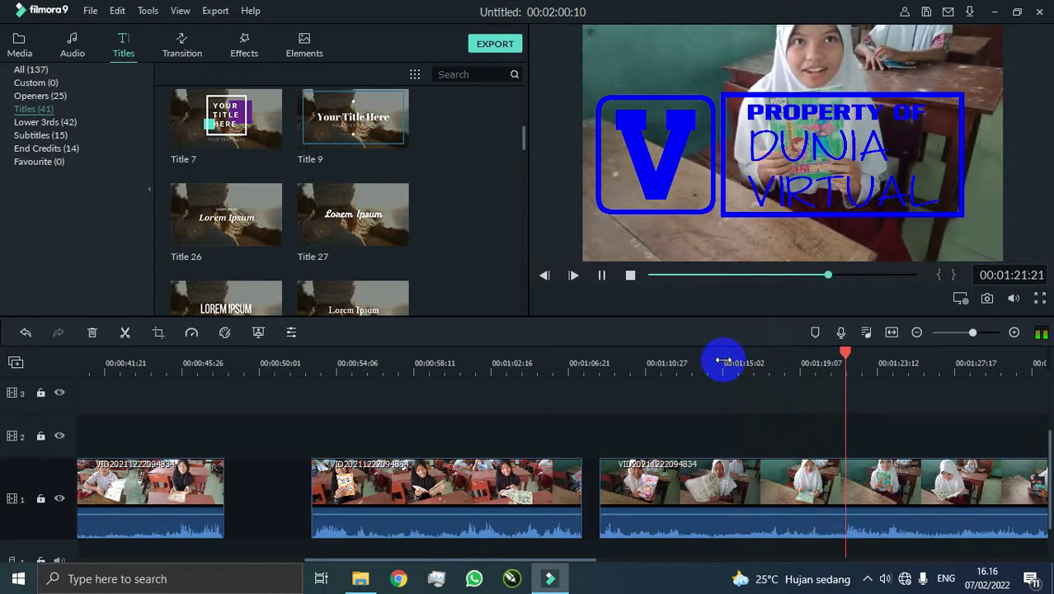
left_click(731, 359)
left_click(720, 356)
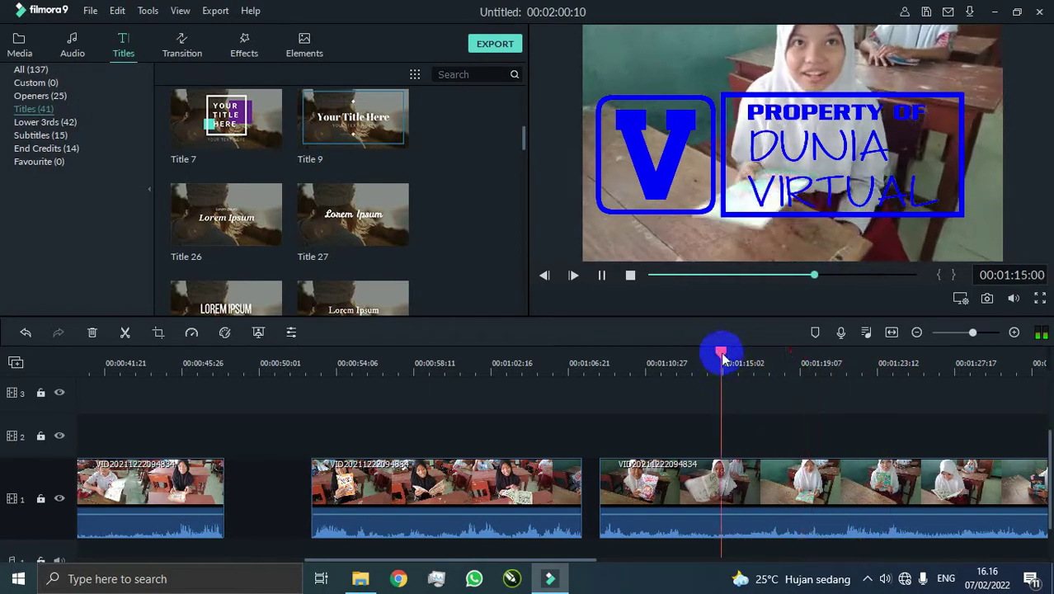
key("space")
left_click_drag(788, 352, 783, 353)
left_click(128, 335)
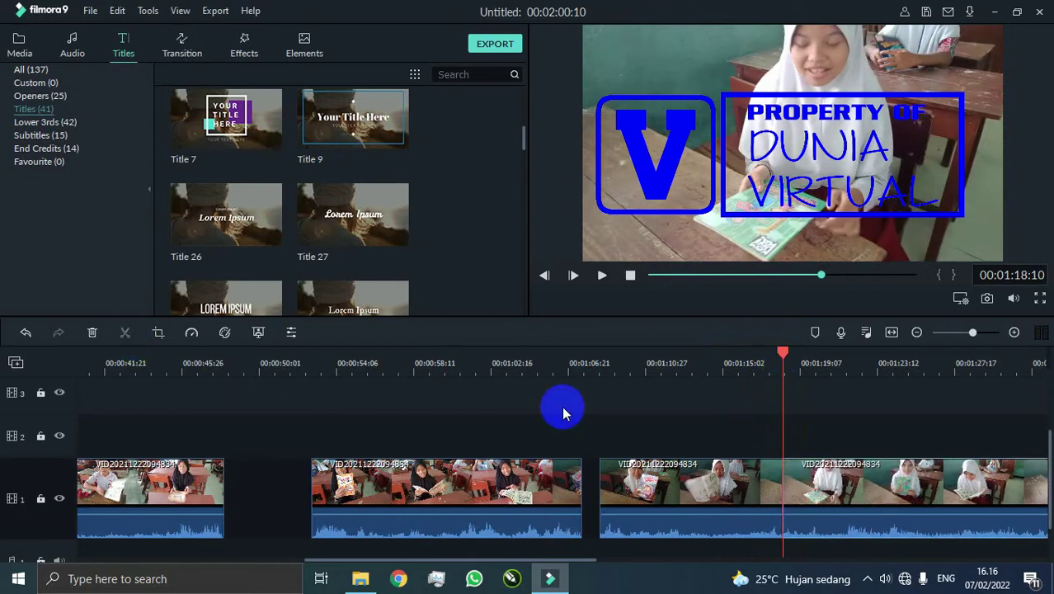
key("space")
key("space")
left_click(126, 334)
Split the remainder on track 1 at about 00:01:22 and at 00:01:20:28.
key("space")
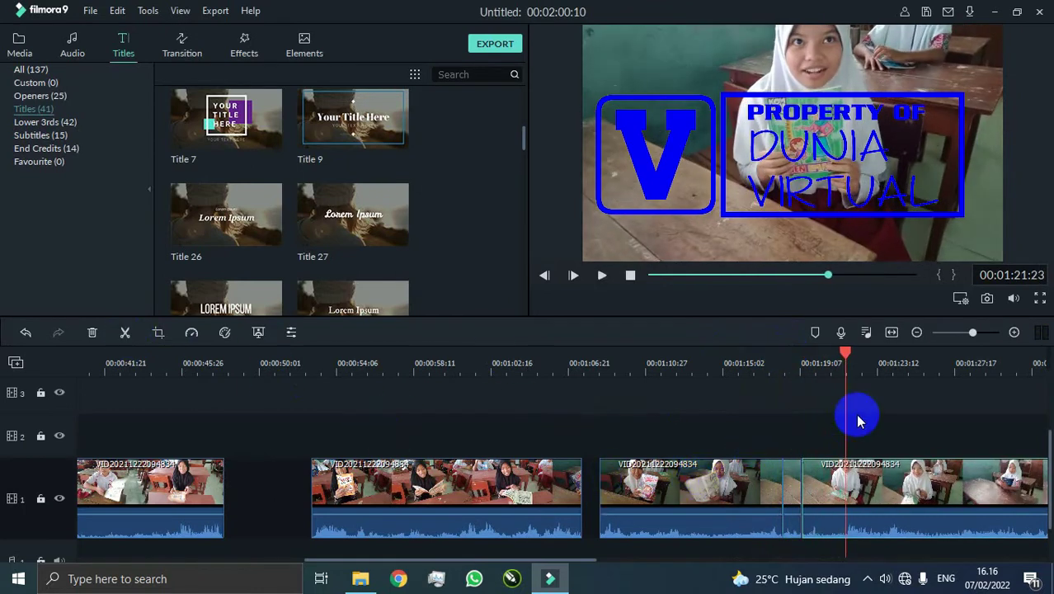
key("space")
left_click(124, 334)
mouse_move(849, 350)
left_mouse_down()
mouse_move(808, 357)
mouse_move(829, 353)
left_mouse_up()
key("space")
key("space")
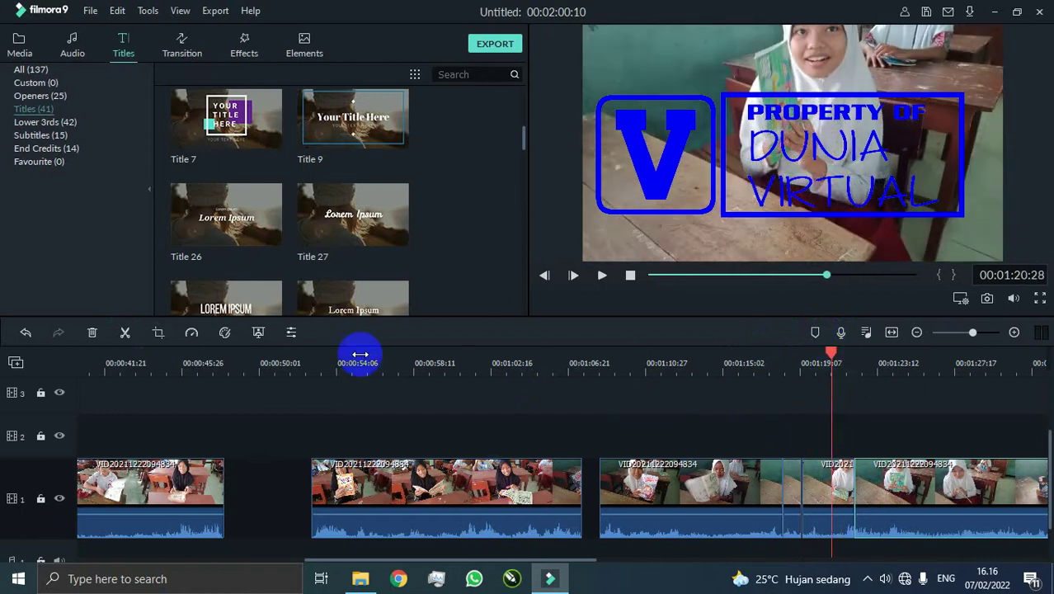
left_click(126, 333)
Place the piece from 00:01:18:10 on track 3 at about 00:00:16 and bring the piece from 00:01:20:28 onto track 4.
left_click_drag(792, 495, 322, 485)
left_click_drag(330, 561, 473, 561)
left_click_drag(1049, 445, 1049, 496)
left_click_drag(501, 561, 627, 563)
left_click_drag(632, 489, 135, 397)
left_click_drag(550, 559, 342, 559)
left_click_drag(1049, 491, 1049, 465)
left_click_drag(813, 427, 183, 406)
left_click_drag(489, 560, 325, 560)
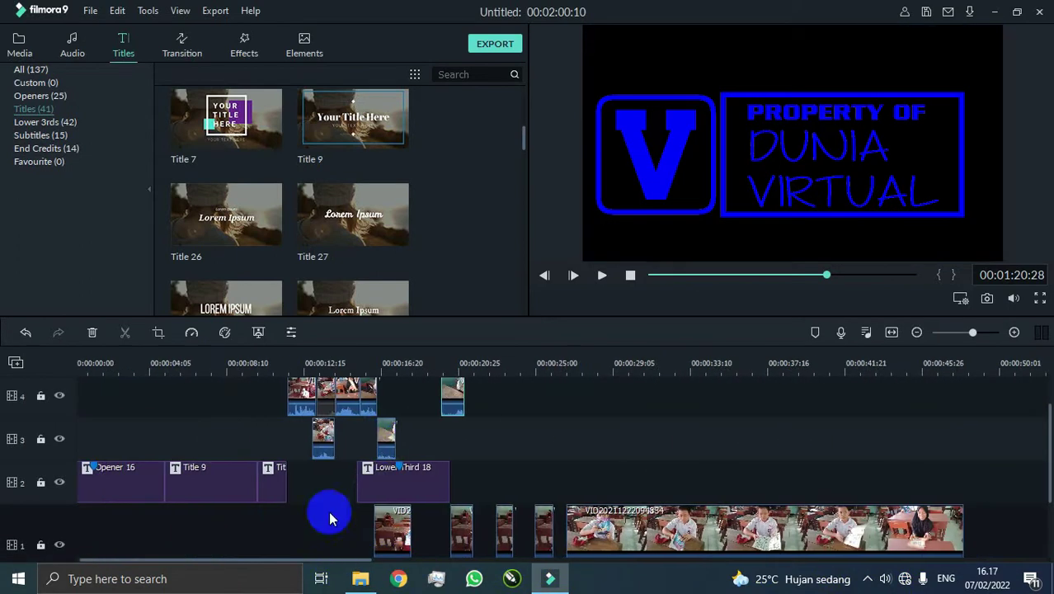
Mute the newest piece on track 4 and move it against the end of the pieces before it.
left_click(451, 400)
scroll(450, 412, "up", 1)
scroll(451, 429, "down", 1)
left_click_drag(451, 561, 277, 561)
scroll(445, 411, "up", 1)
left_click_drag(457, 437, 389, 400)
left_click_drag(493, 560, 333, 561)
Play back the newest pieces on tracks 3 and 4 from about 00:00:16.
left_click(355, 371)
key("space")
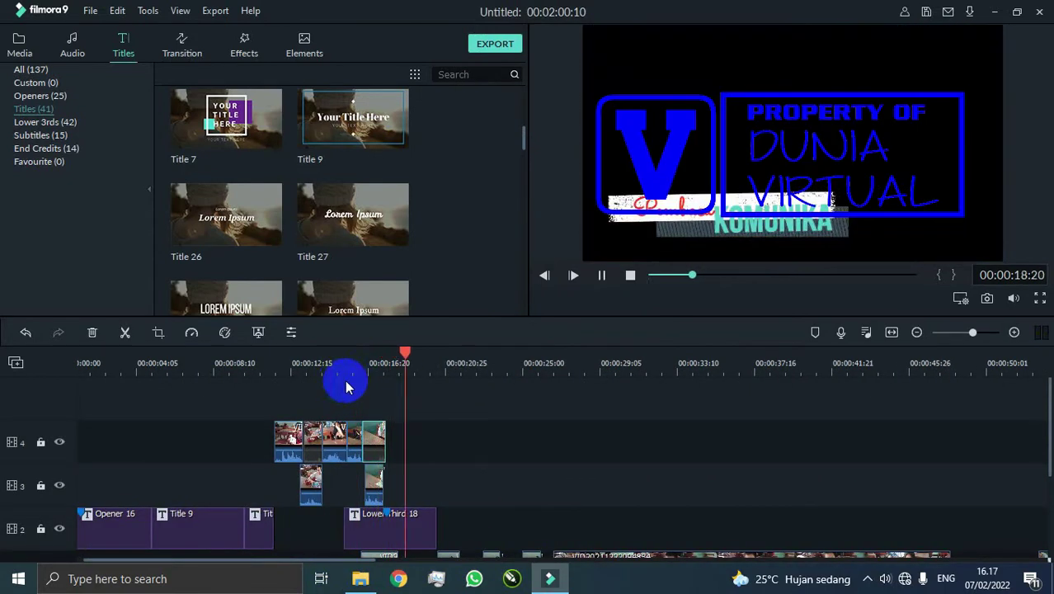
left_click(355, 363)
key("space")
left_click_drag(380, 435, 405, 439)
scroll(390, 541, "down", 1)
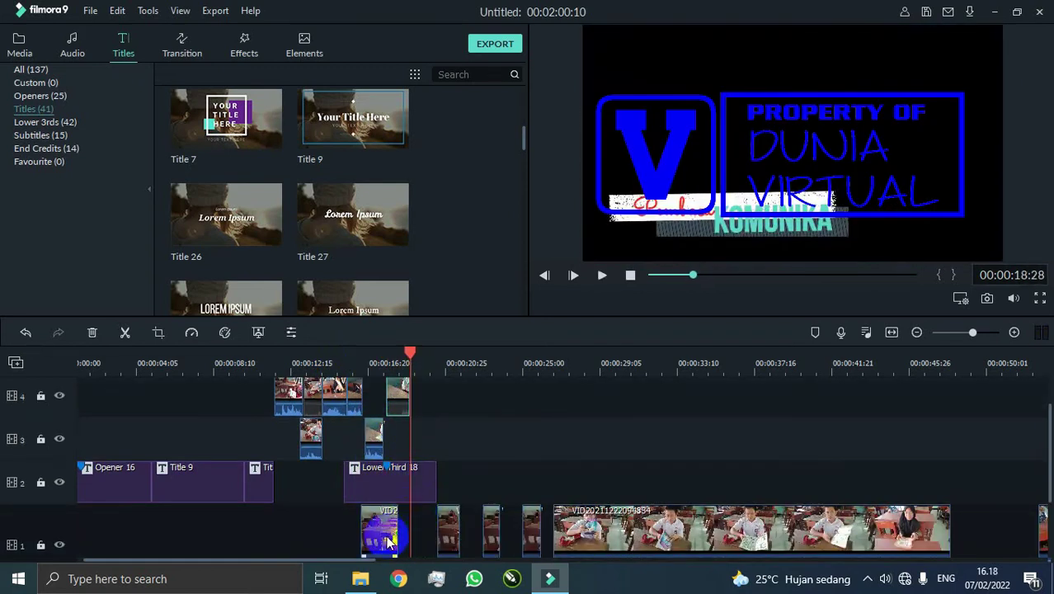
Move the four short clips and the first long clip from track 1 to track 5 at about 00:00:24, and hide track 5.
left_click_drag(394, 528, 473, 538)
left_click_drag(531, 536, 502, 536)
left_click_drag(576, 533, 718, 389)
left_click(406, 530)
left_click(693, 538, "shift")
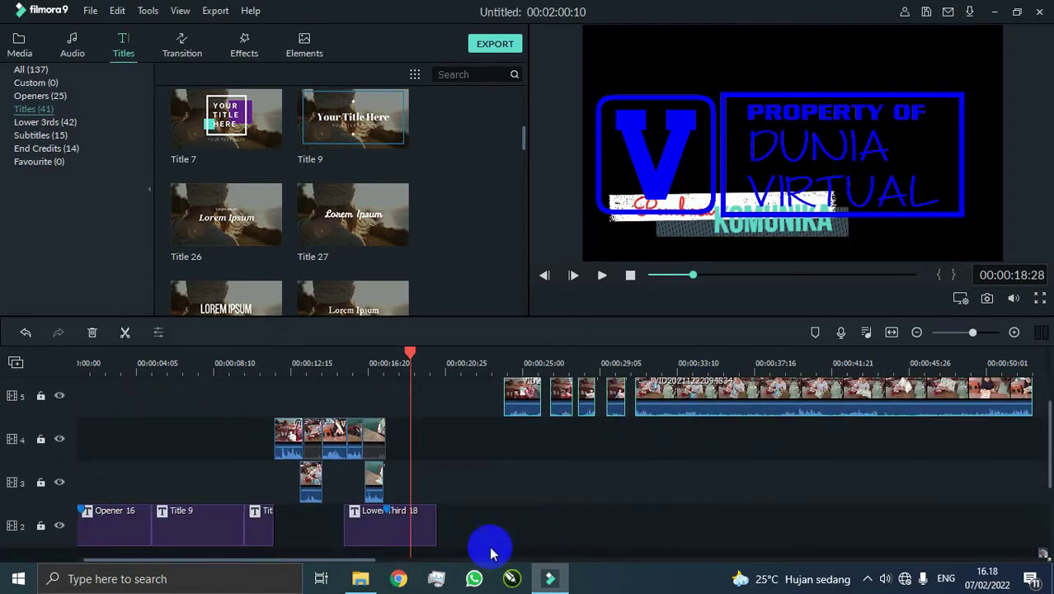
left_click_drag(358, 559, 541, 562)
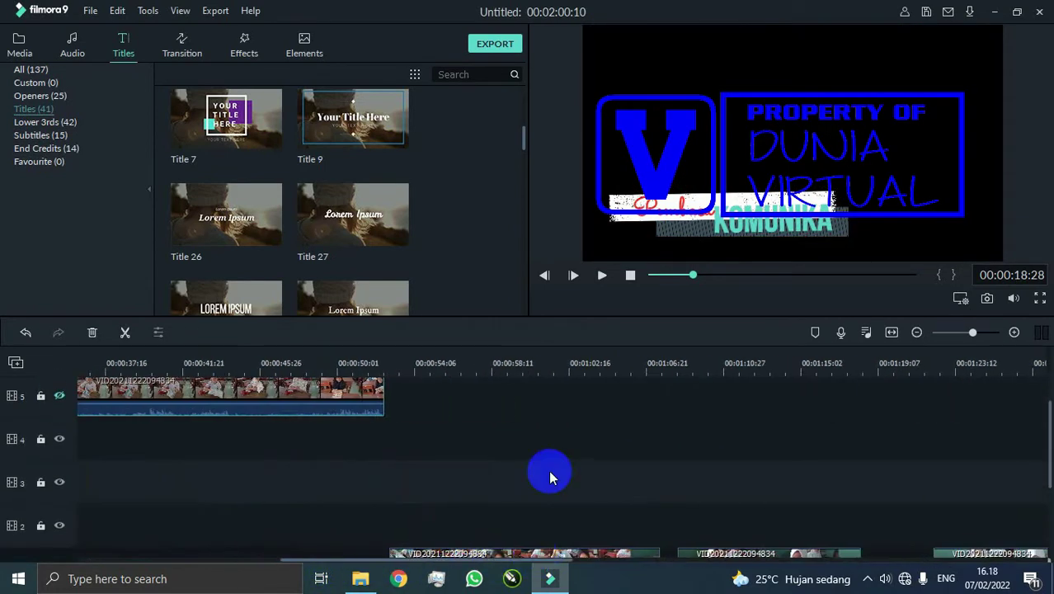
Move the next two long clips from track 1 to track 2 and shift the last one on track 1 to about 00:00:39.
scroll(577, 492, "down", 2)
left_click_drag(578, 492, 583, 447)
left_click_drag(781, 492, 781, 448)
left_click_drag(990, 492, 370, 493)
scroll(376, 499, "down", 1)
left_click_drag(504, 560, 428, 559)
scroll(453, 526, "up", 2)
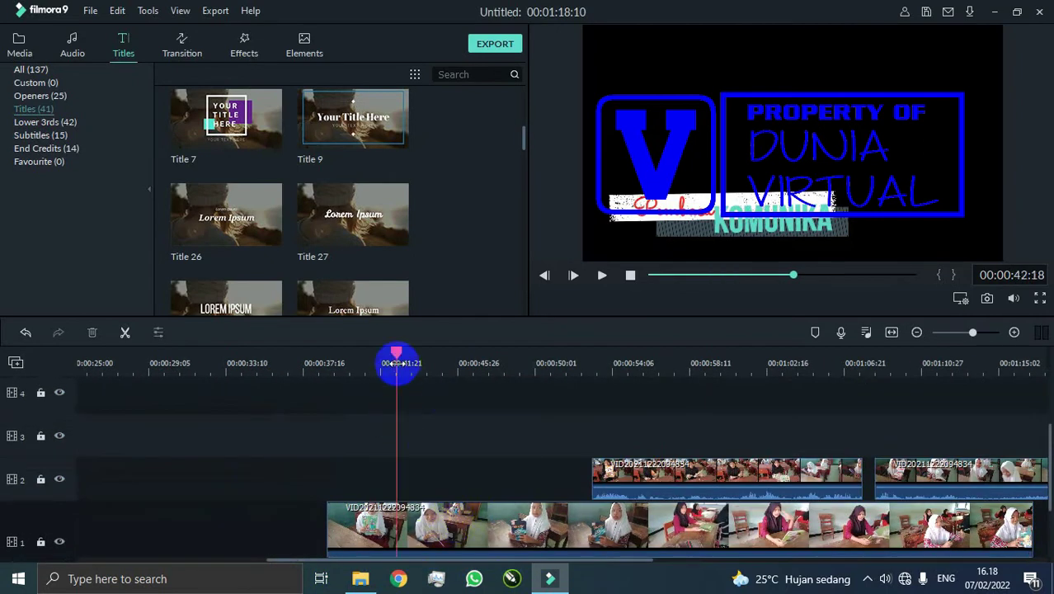
Split the long clip on track 1 at about 00:00:45 and again at 00:00:46:12.
left_click(458, 354)
mouse_move(459, 355)
left_mouse_down()
mouse_move(412, 358)
mouse_move(467, 359)
left_mouse_up()
left_click(125, 332)
left_click(125, 333)
Place the one-second piece cut from track 1 at the end of track 4's pieces and play it back.
left_click(460, 534)
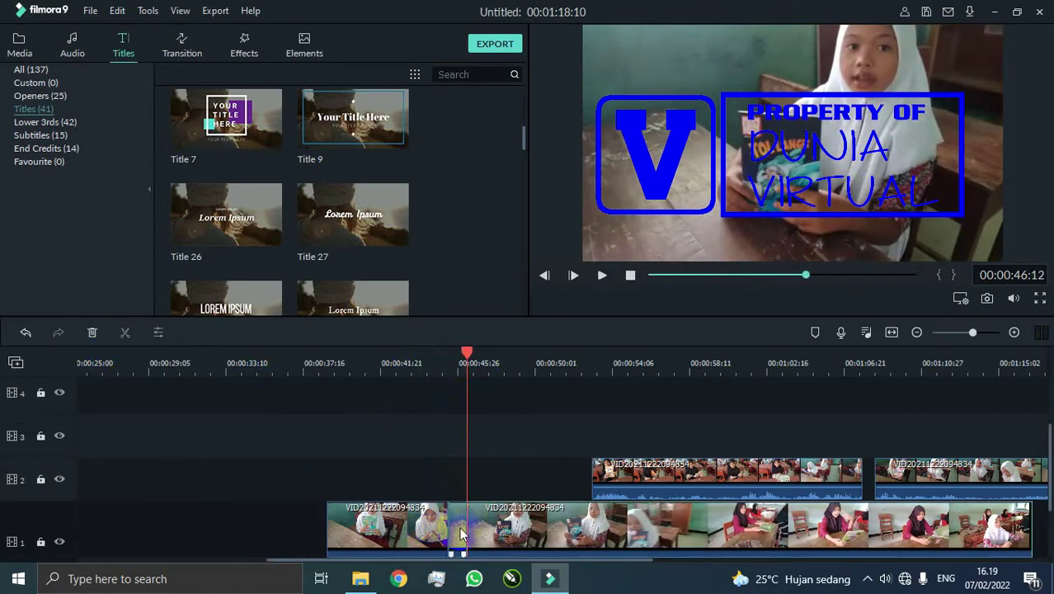
left_click_drag(461, 534, 138, 437)
scroll(207, 478, "up", 1)
left_click_drag(316, 560, 158, 560)
left_click_drag(532, 495, 379, 451)
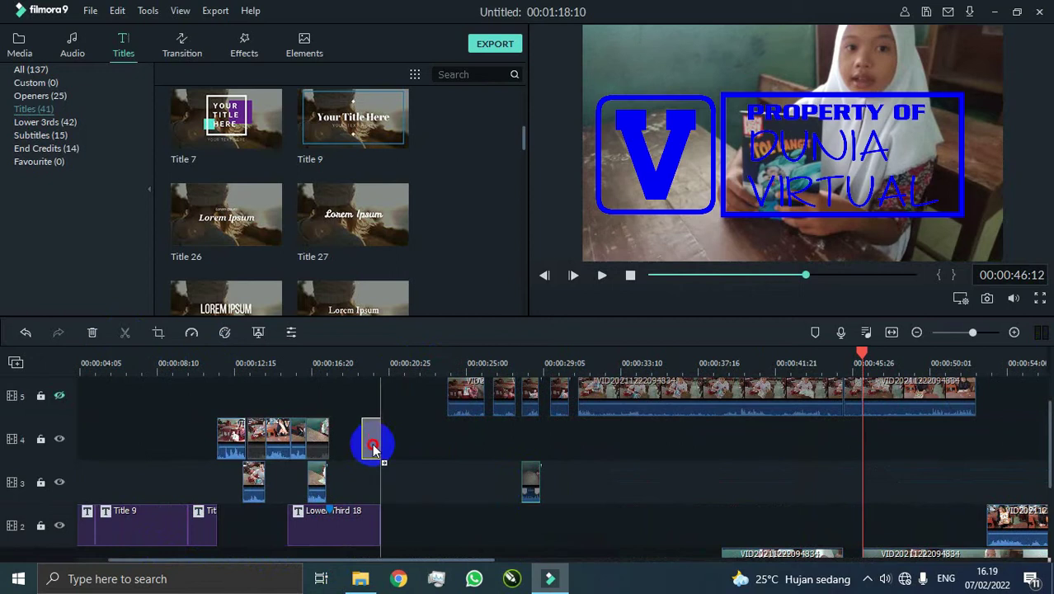
left_click(317, 360)
key("space")
key("space")
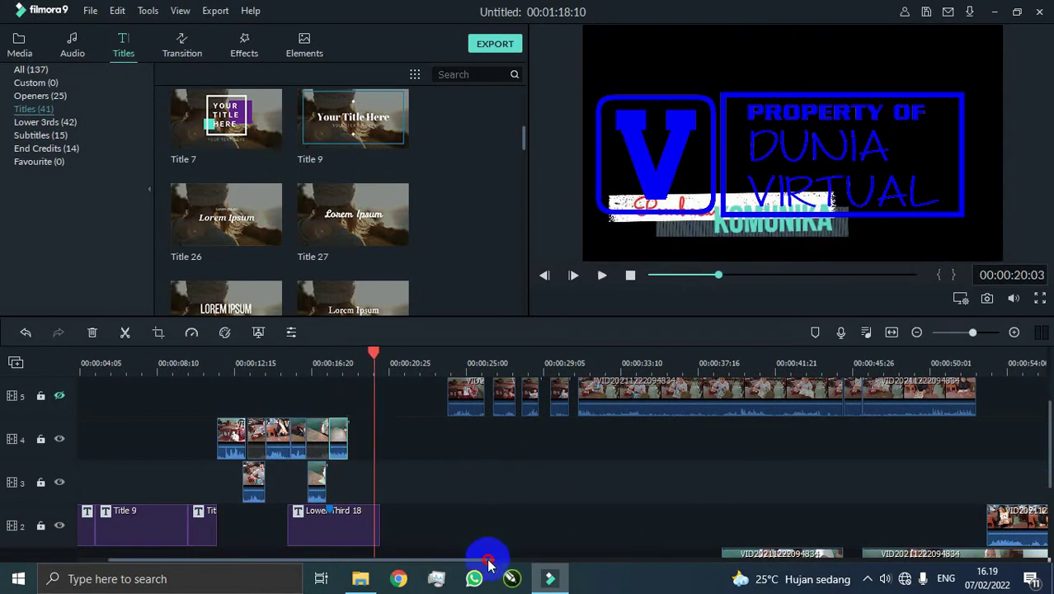
Move the remainder of the long clip from track 1 to track 3 and shift it to start at about 00:00:34.
left_click_drag(488, 560, 636, 560)
scroll(578, 506, "down", 1)
scroll(580, 511, "down", 1)
key("space")
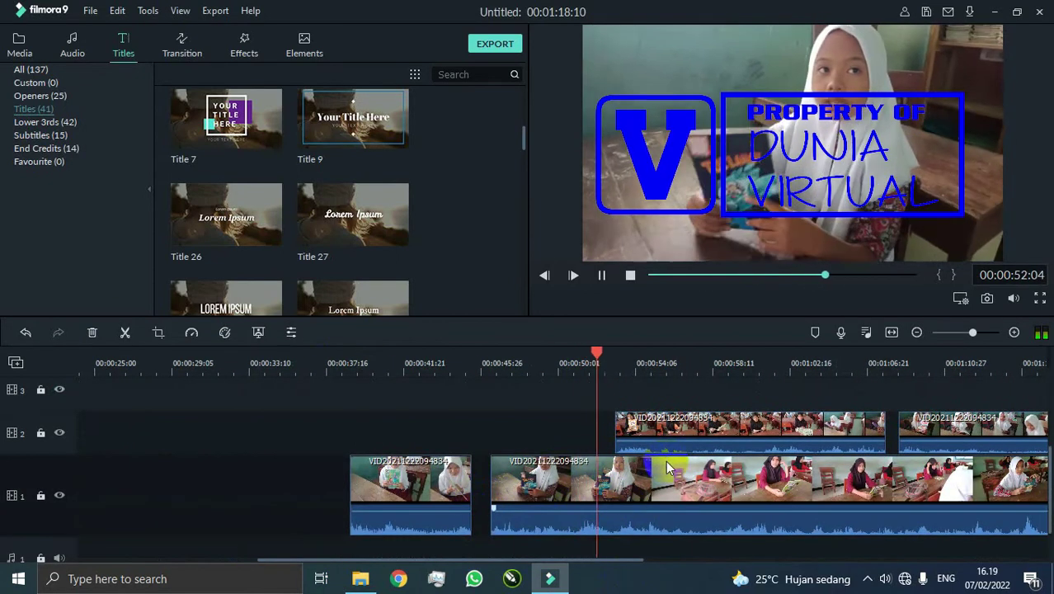
scroll(659, 456, "up", 1)
scroll(662, 462, "down", 1)
left_click(664, 485)
scroll(666, 477, "up", 1)
scroll(665, 478, "down", 1)
left_click_drag(665, 485, 658, 401)
scroll(658, 403, "up", 1)
left_click(551, 355)
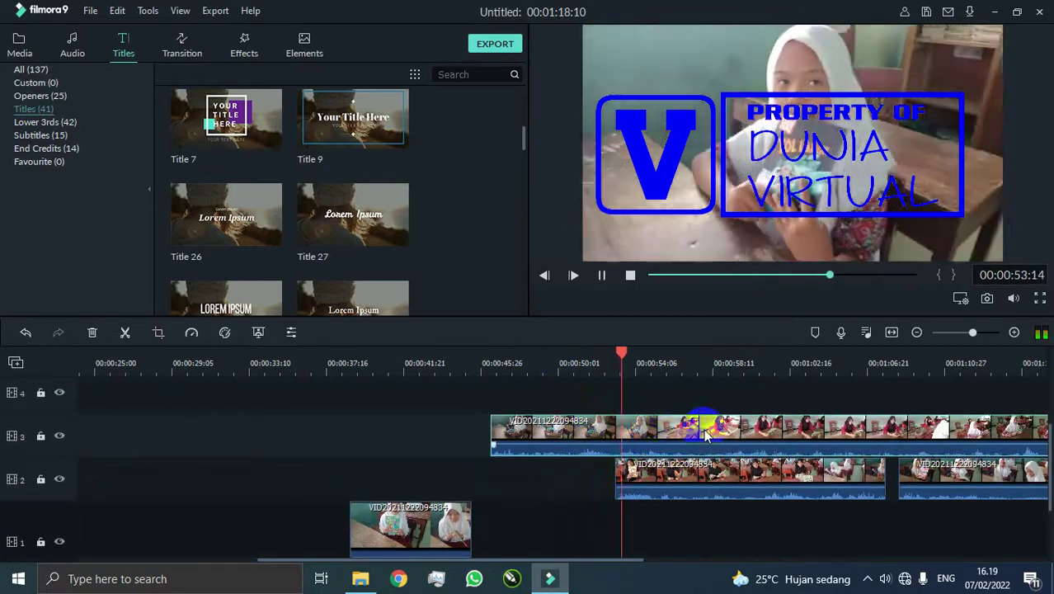
left_click_drag(670, 437, 371, 424)
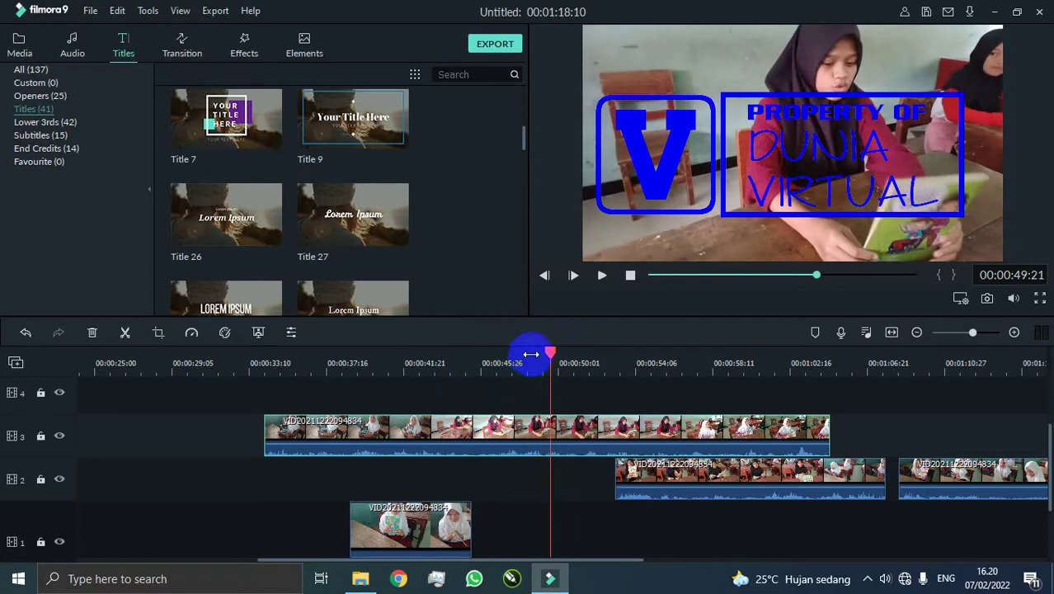
Split the long clip on track 3 at about 00:00:49 and again at 00:00:50:06.
left_click(124, 333)
key("space")
left_click(124, 331)
Place the piece cut before 00:00:50:06 at the end of track 4's pieces and play back the sequence.
left_click(555, 427)
left_click_drag(554, 427, 220, 433)
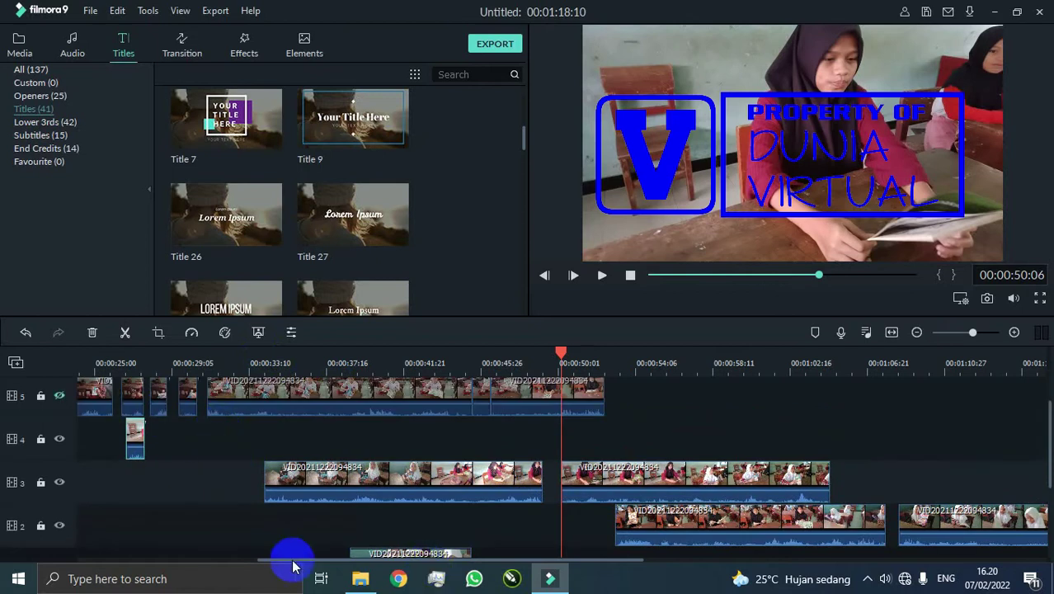
left_click_drag(293, 561, 175, 560)
left_click(264, 361)
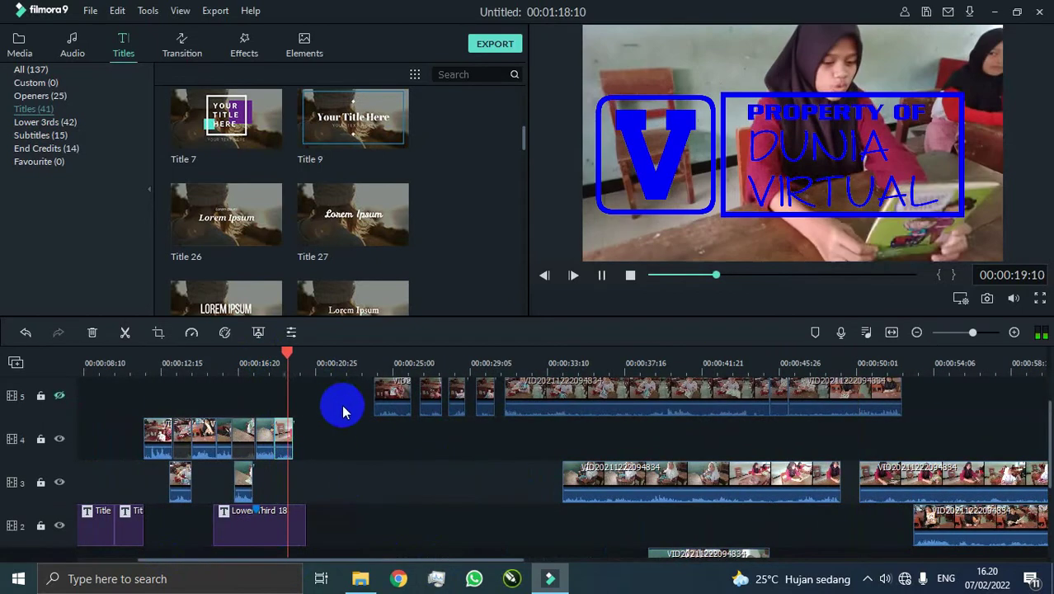
left_click(199, 355)
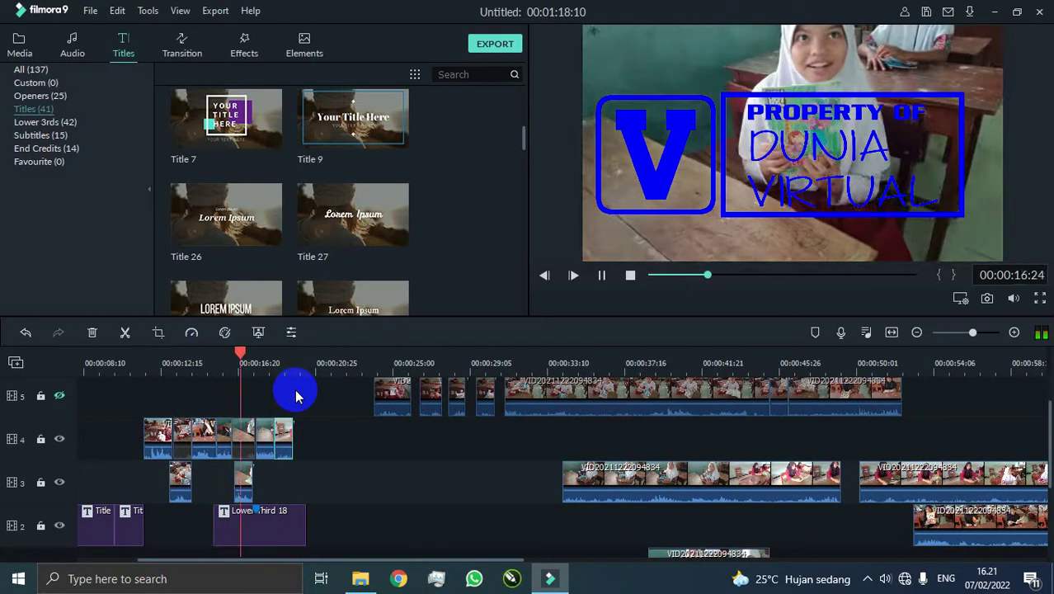
key("space")
Split the remaining clip on track 3 at about 00:00:58 and again at 00:00:59:19.
left_click_drag(515, 562, 755, 563)
scroll(396, 521, "down", 1)
scroll(383, 478, "up", 1)
left_click(328, 407)
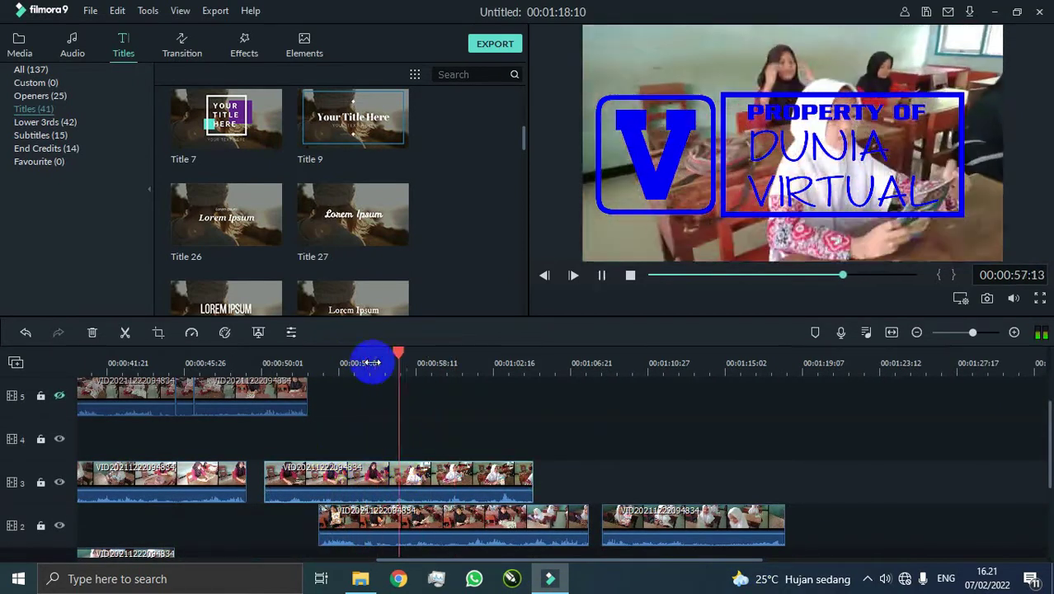
key("space")
left_click(125, 332)
key("space")
key("space")
left_click(125, 331)
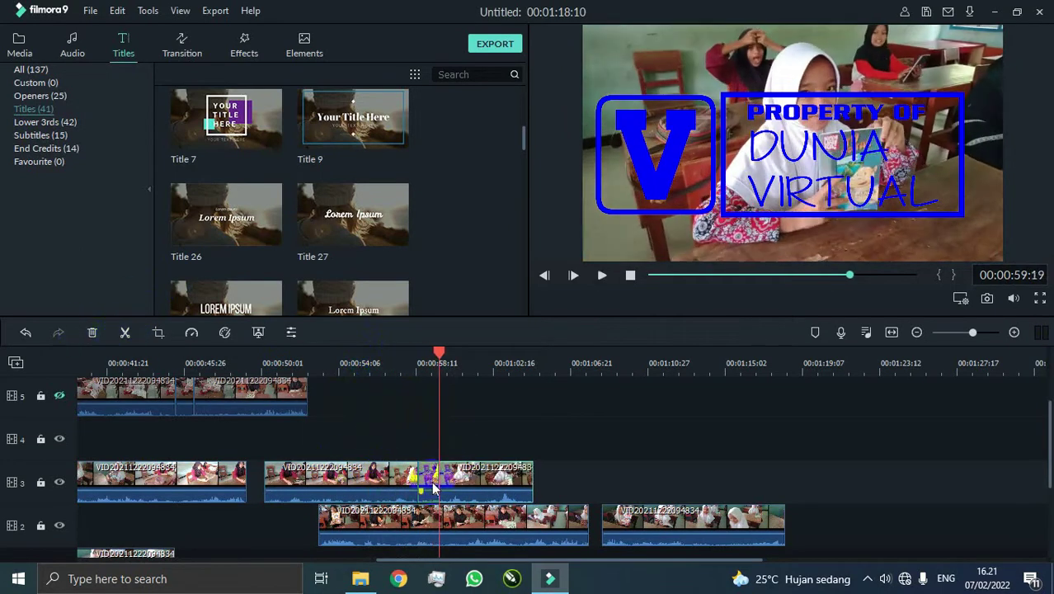
Place the piece cut before 00:00:59:19 at the end of the pieces on track 4.
scroll(37, 419, "left", 12)
key("space")
left_click_drag(495, 559, 581, 560)
Play through the remaining clips on tracks 2 and 3 from 00:01:00:14 onward.
left_click(838, 357)
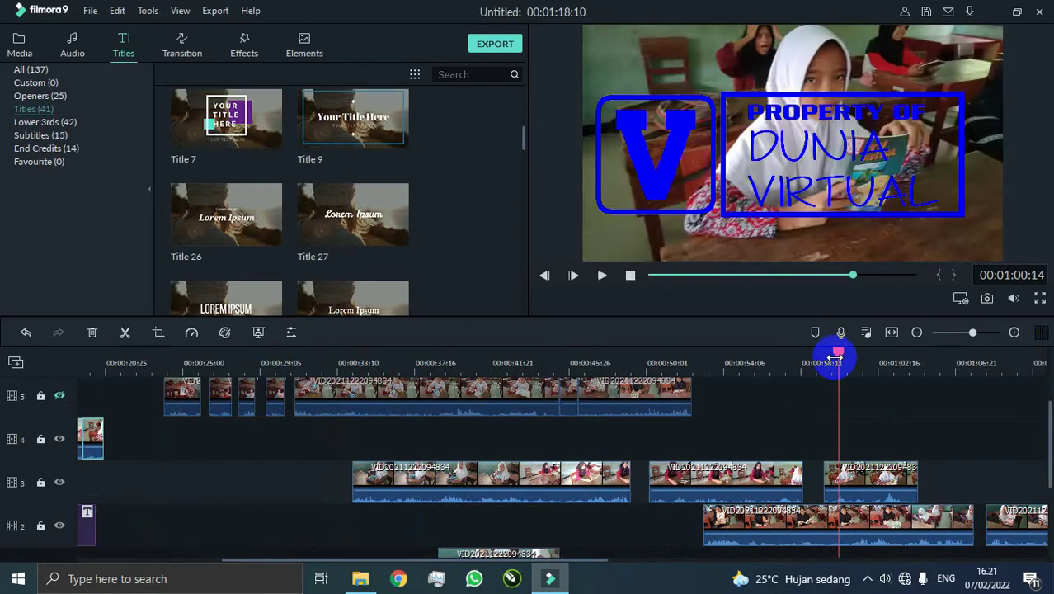
key("space")
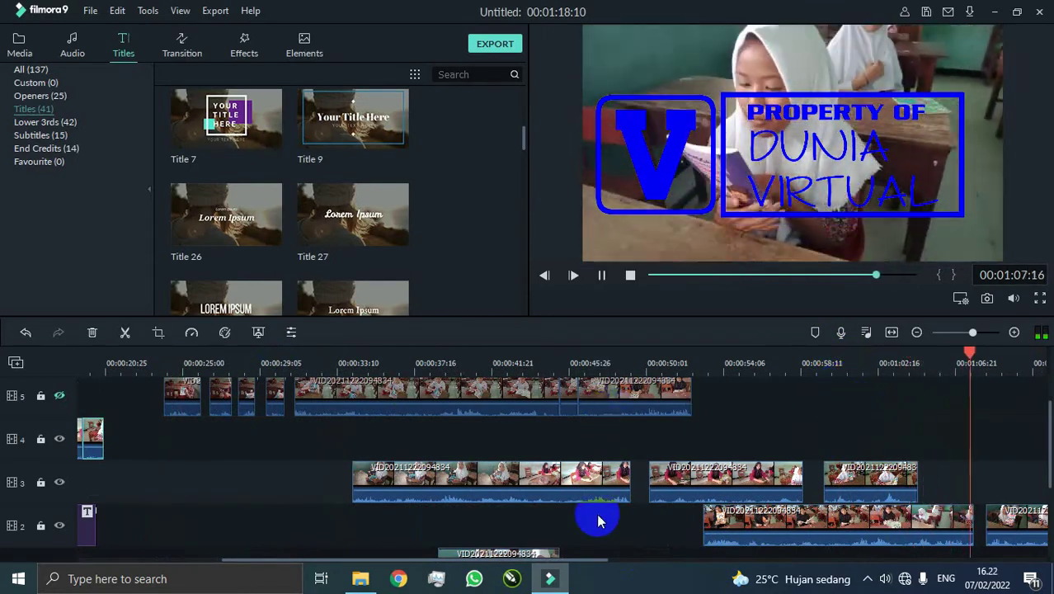
left_click_drag(597, 561, 795, 561)
left_click_drag(454, 561, 298, 561)
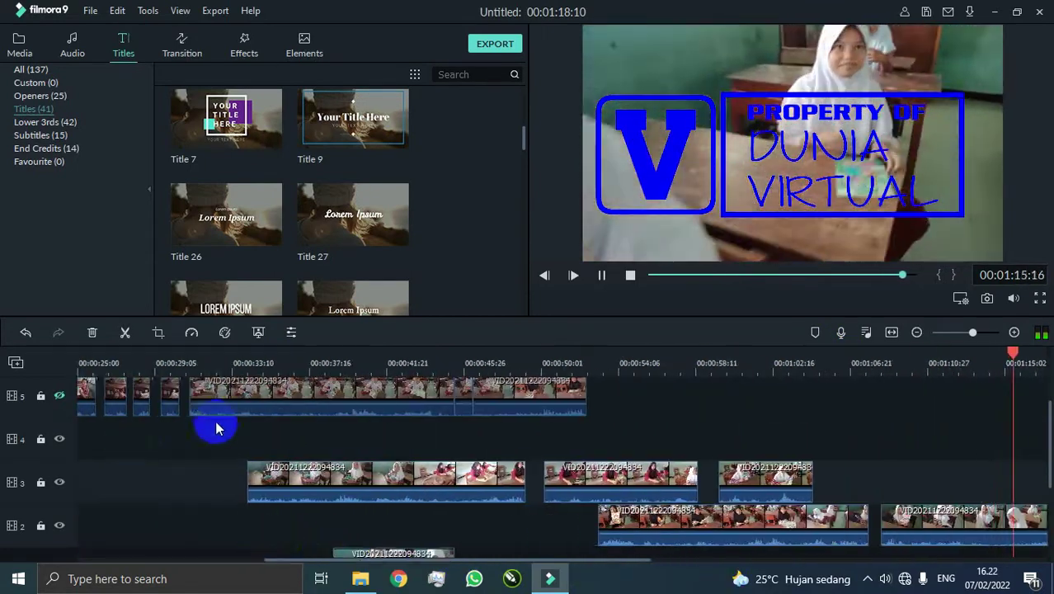
scroll(127, 448, "up", 1)
left_click(630, 275)
Show track 5 again and play its first short clip from about 00:00:24.
scroll(461, 462, "down", 1)
left_click(452, 359)
left_click(522, 360)
key("space")
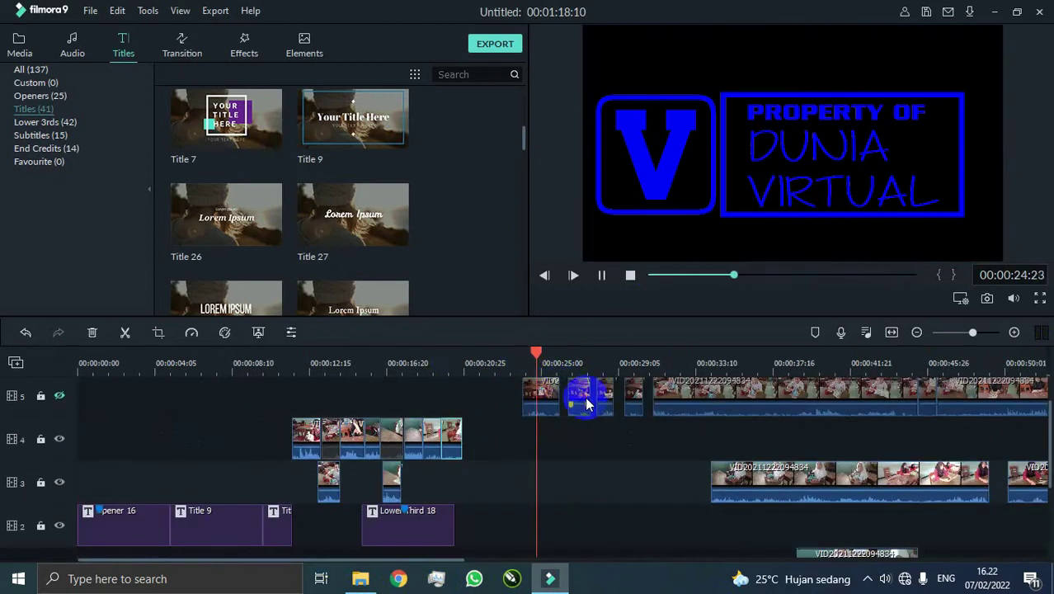
scroll(552, 395, "up", 1)
left_click(527, 358)
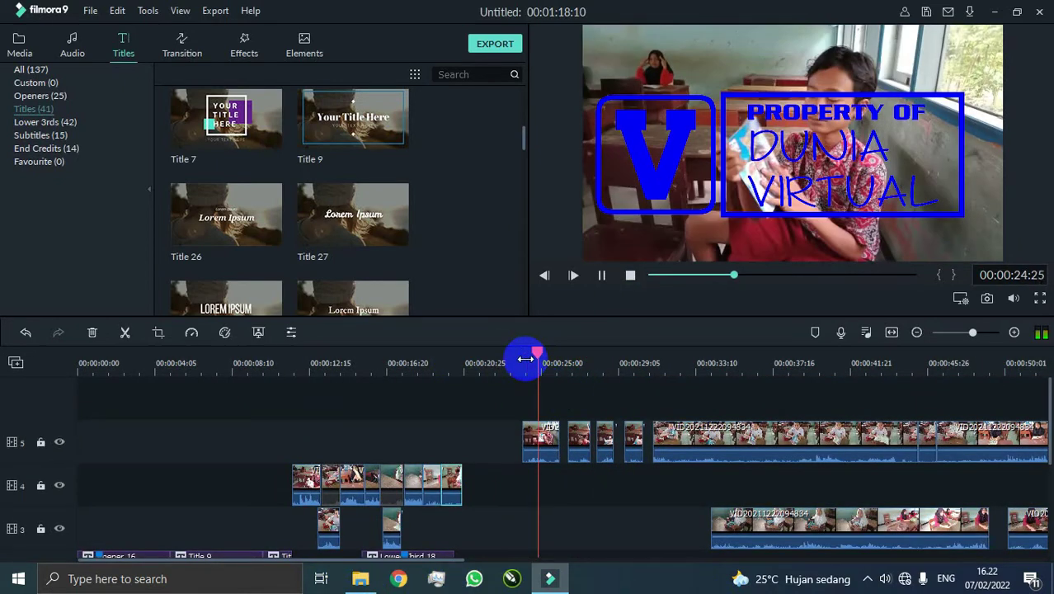
Play the remaining short clips on track 5 from about 00:00:26 onward.
left_click(568, 353)
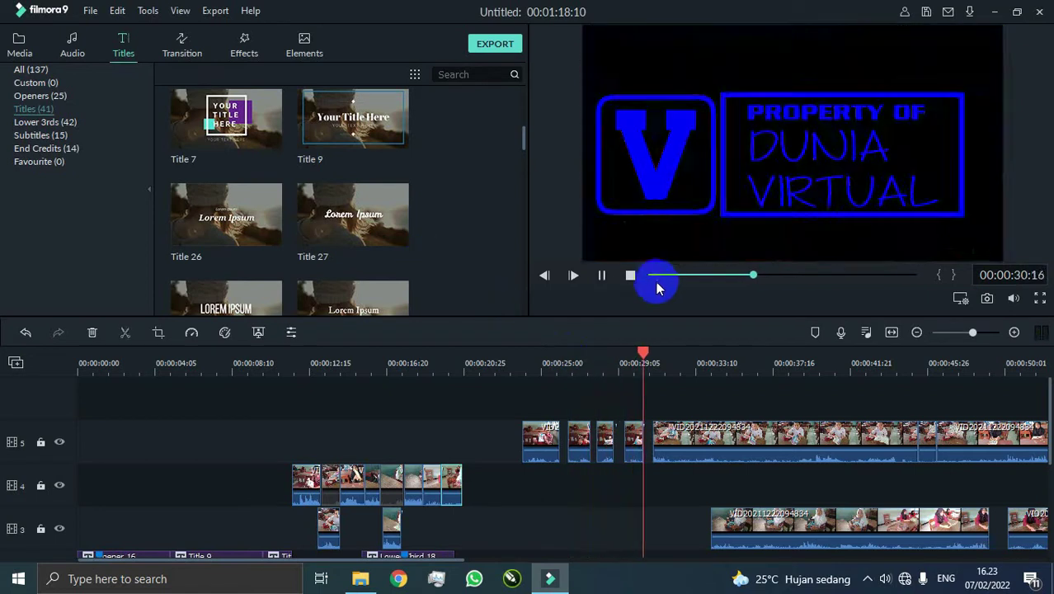
key("space")
Move the Lower Third 18 title from track 2 to track 5, aligned with the first clip on track 4, and preview it.
scroll(293, 530, "down", 1)
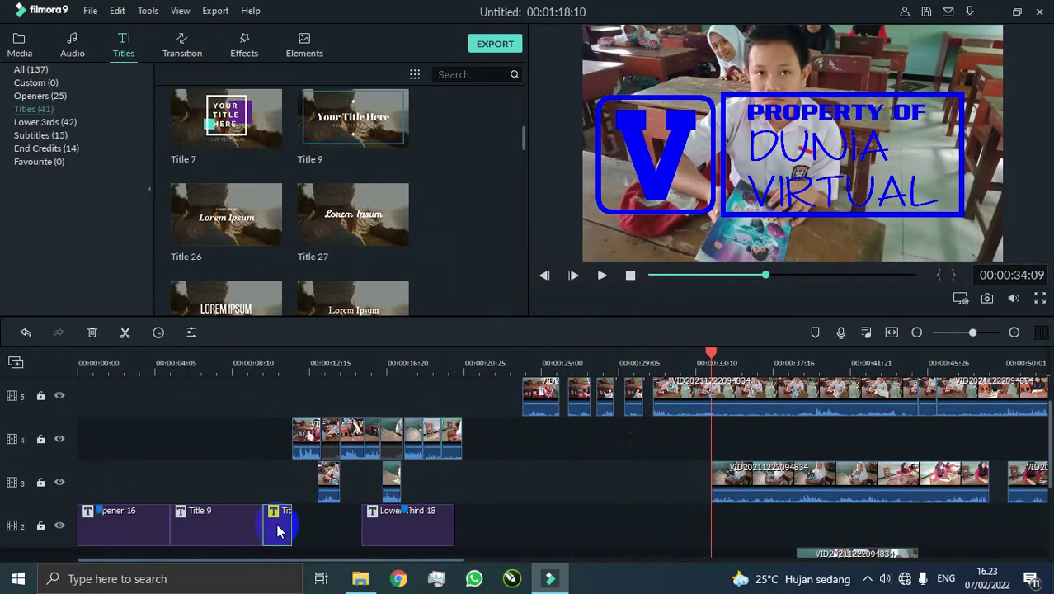
left_click_drag(385, 528, 446, 394)
left_click(412, 356)
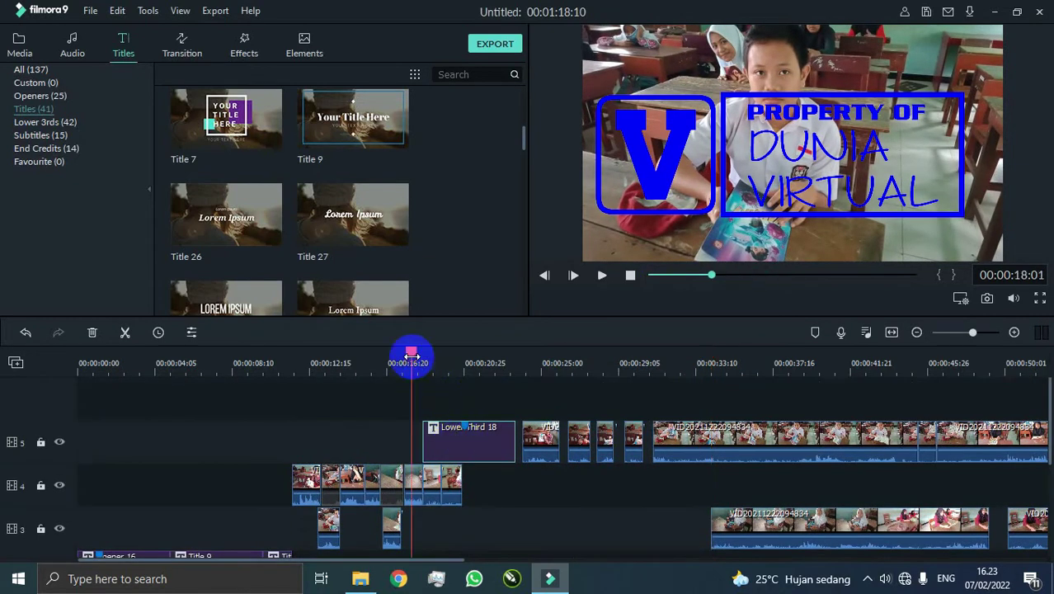
key("space")
left_click_drag(456, 445, 325, 444)
left_click(284, 357)
key("space")
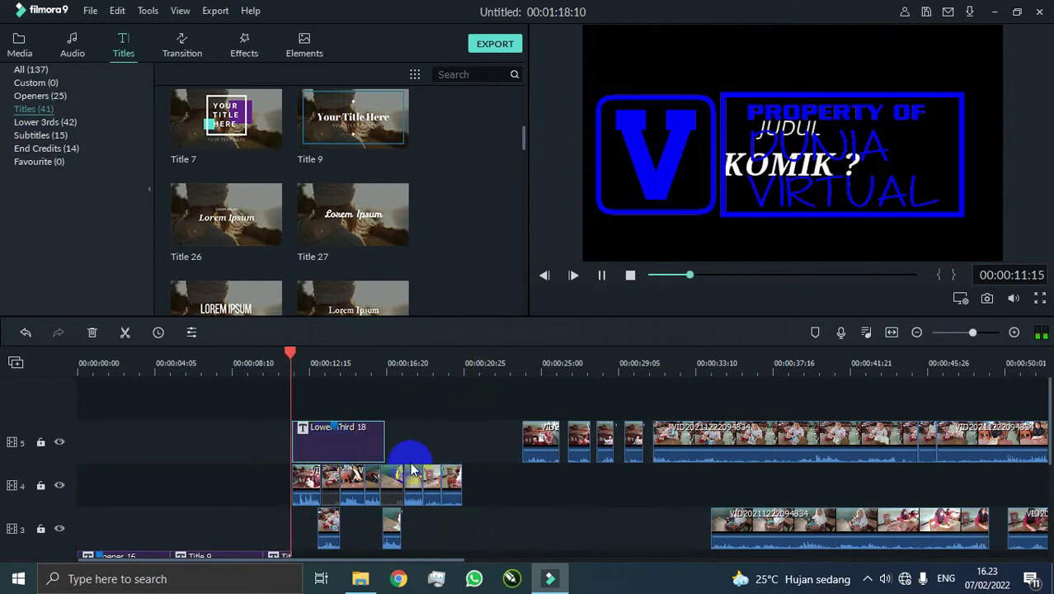
Copy the last title on track 2 and paste it directly after the last clip piece on track 4.
scroll(358, 473, "down", 1)
left_click(288, 517)
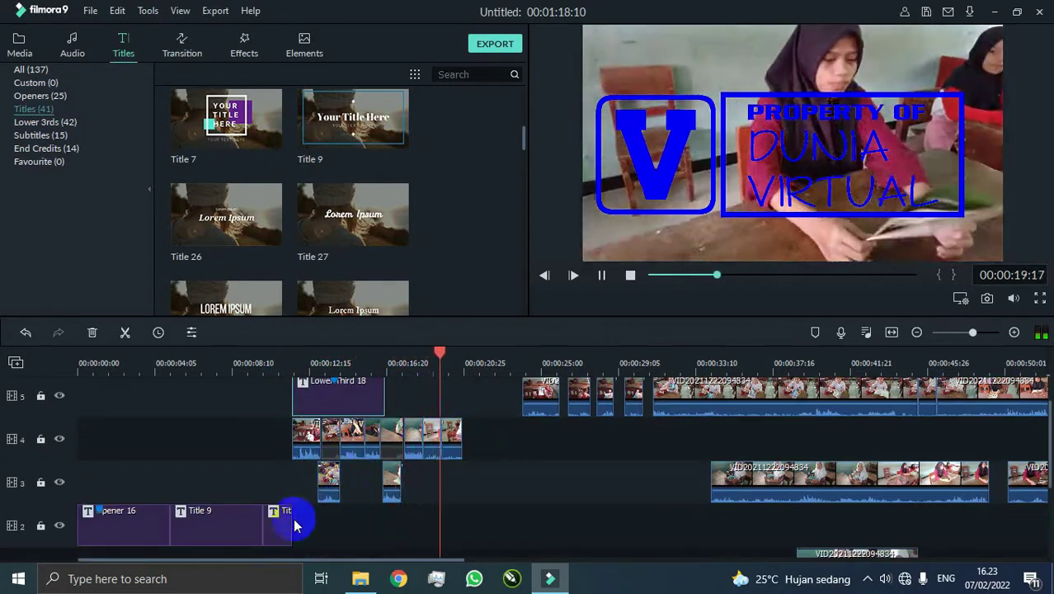
left_click(477, 358)
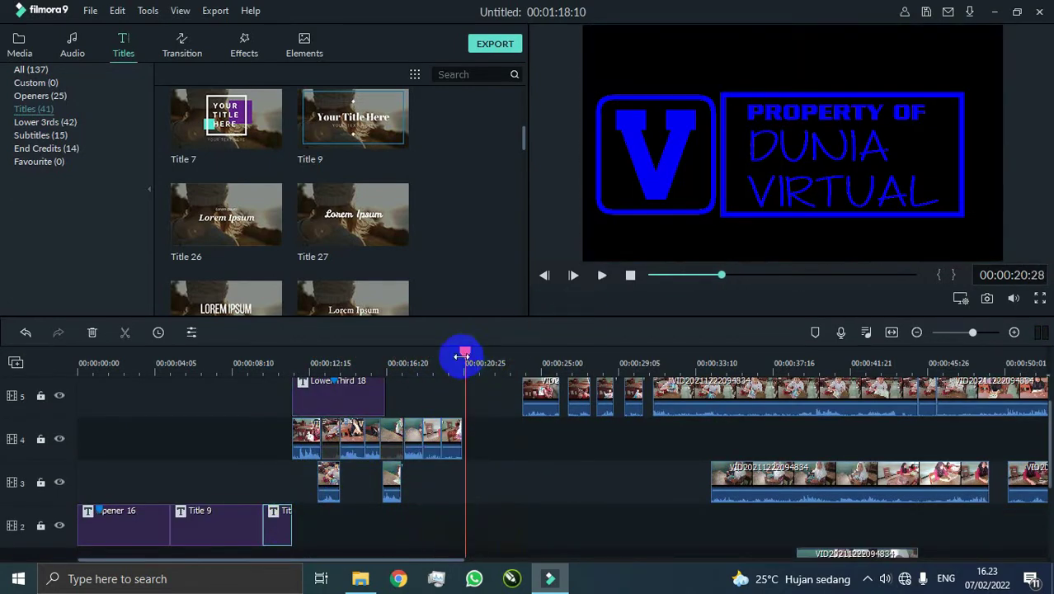
left_click_drag(465, 354, 462, 355)
key("ctrl+v")
scroll(483, 529, "down", 1)
left_click_drag(483, 530, 485, 412)
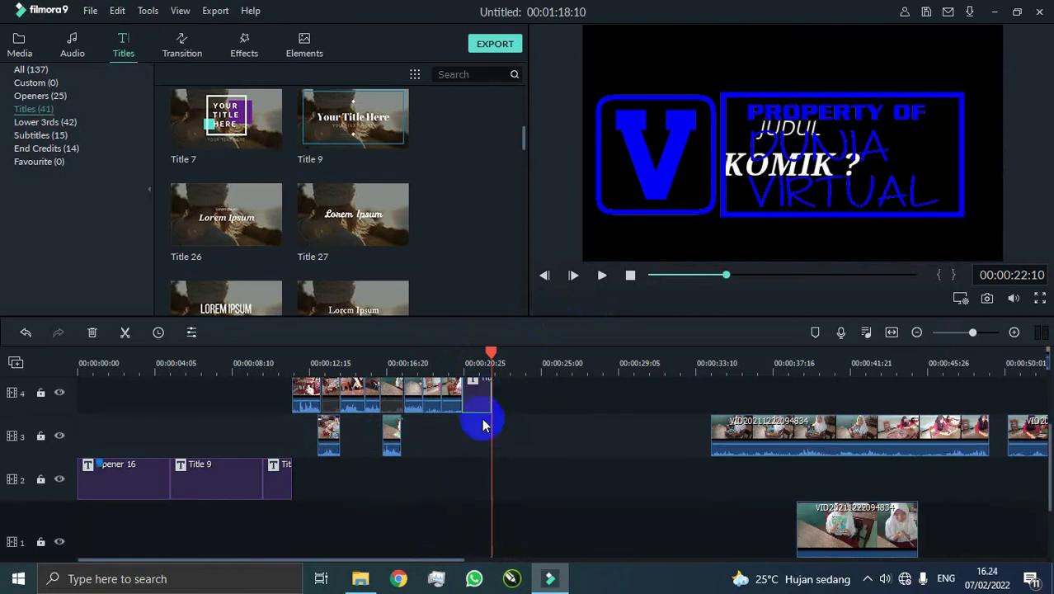
scroll(484, 421, "up", 1)
Change the pasted title's upper line to BAGAIMANA DENGAN ALUR CERITA and enlarge its text box.
left_click(461, 364)
key("space")
key("space")
left_click(466, 366)
double_click(479, 430)
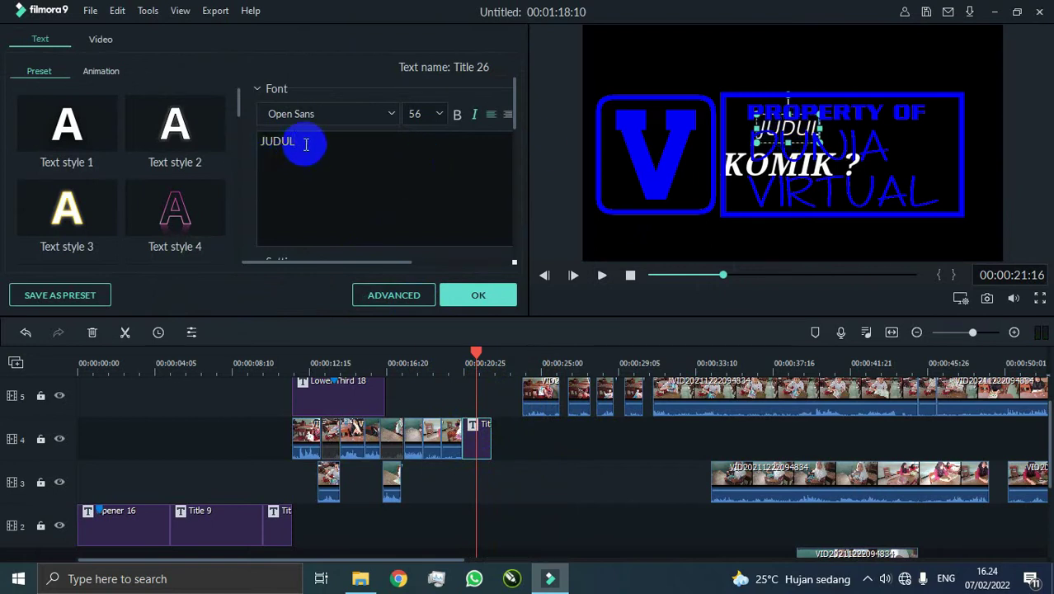
left_click_drag(299, 142, 260, 141)
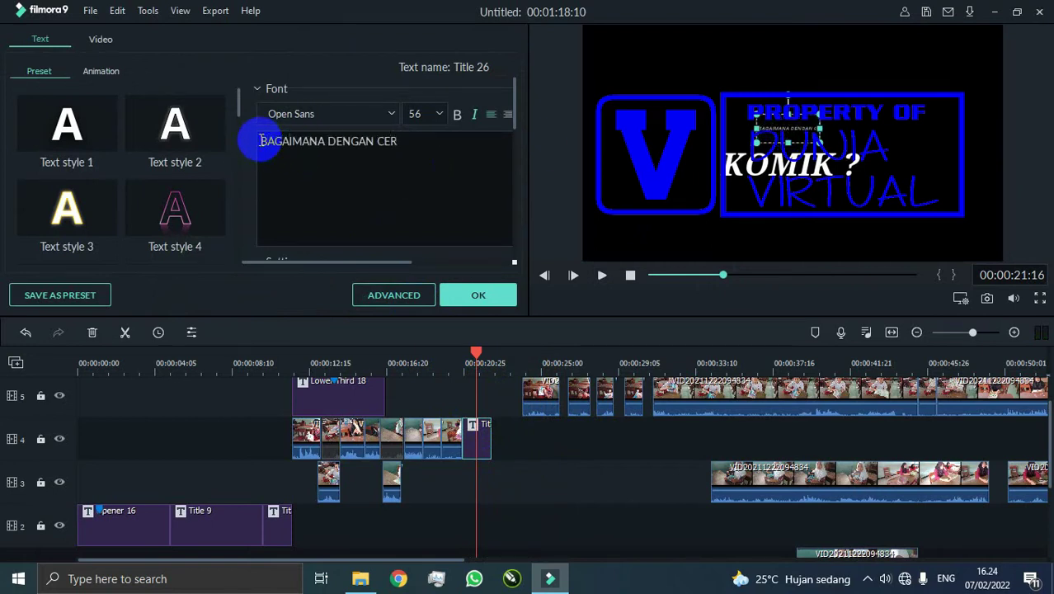
left_click_drag(756, 142, 693, 169)
left_click_drag(820, 143, 890, 141)
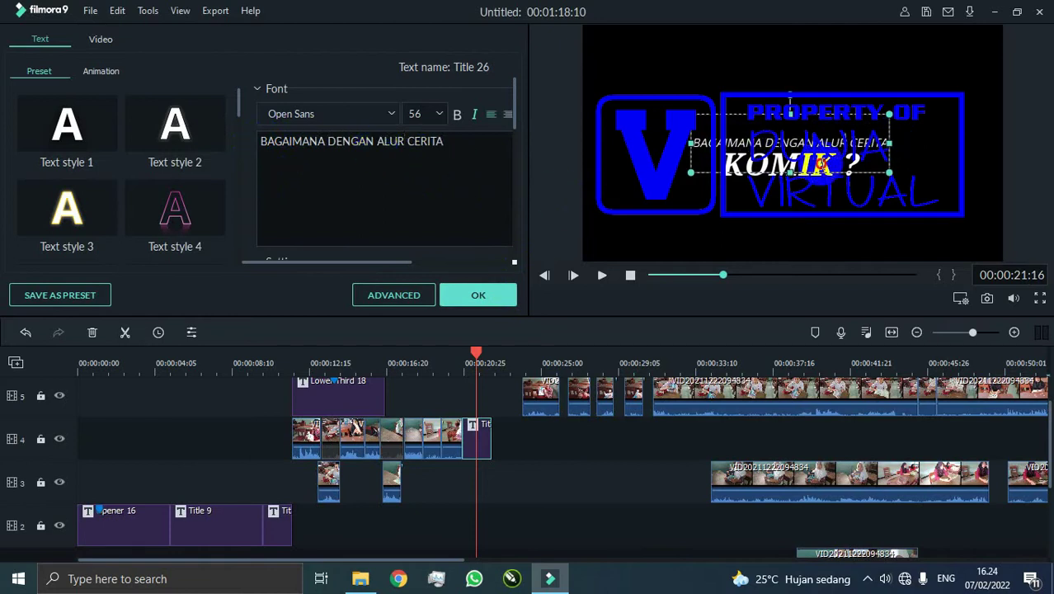
Change the title's lower line to KOMIK KOMUNIKA? and apply the text changes.
left_click(595, 241)
double_click(818, 169)
left_click(793, 176)
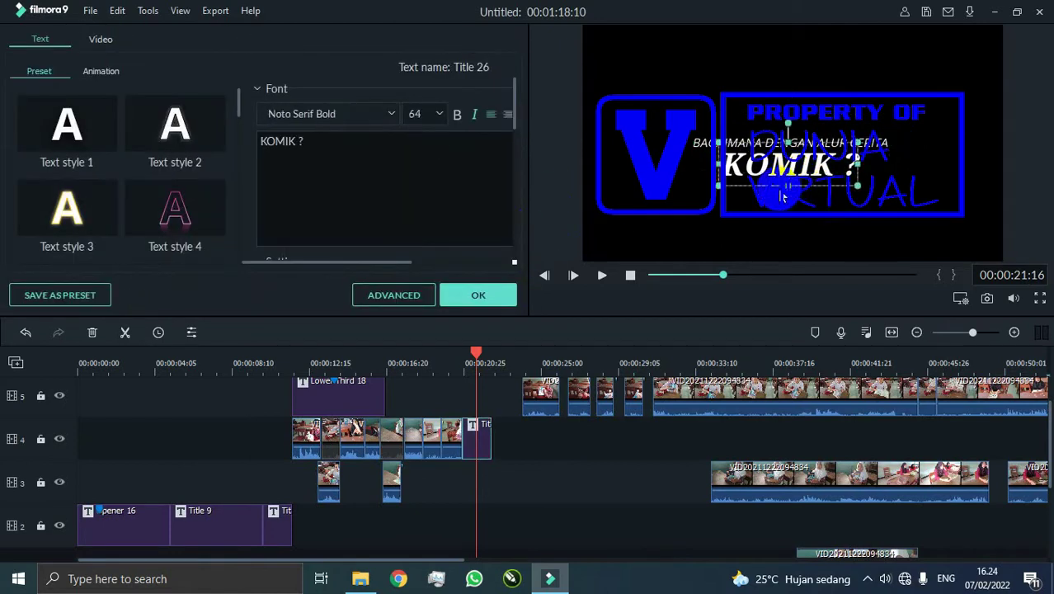
left_click(845, 177)
key("space")
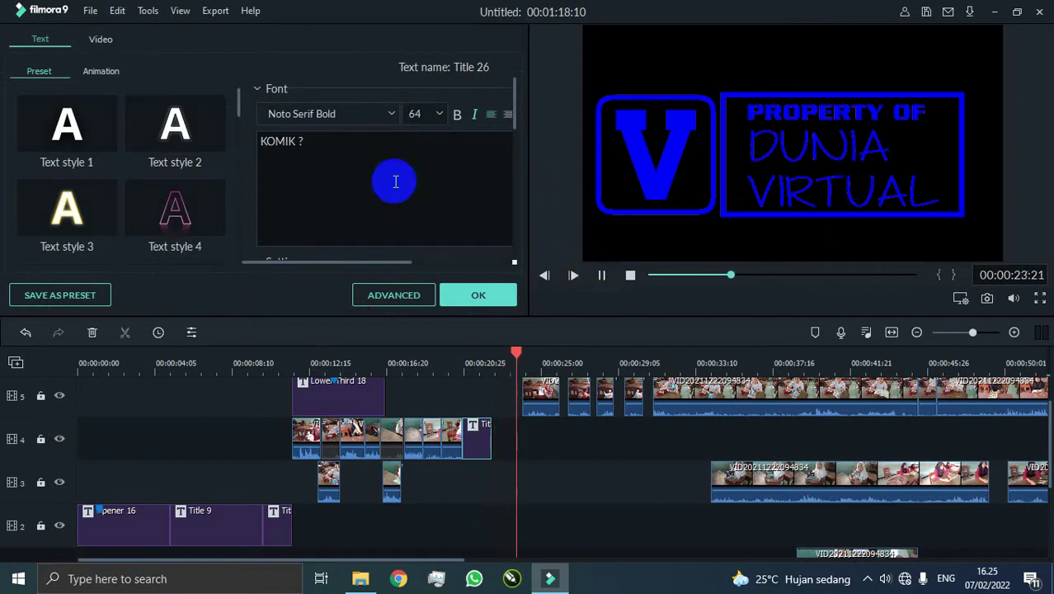
left_click(301, 150)
type("KOMUNIKA")
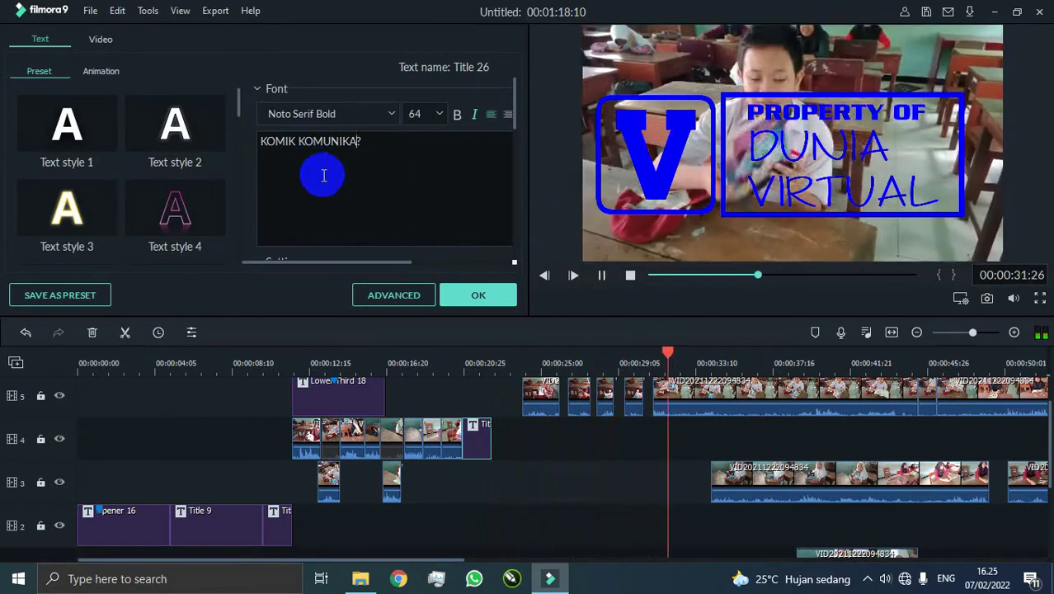
left_click(454, 295)
Lengthen the title on track 4 until it reaches the start of the first clip on track 5.
left_click(462, 357)
left_click(459, 357)
left_click_drag(491, 436, 522, 436)
left_click(464, 360)
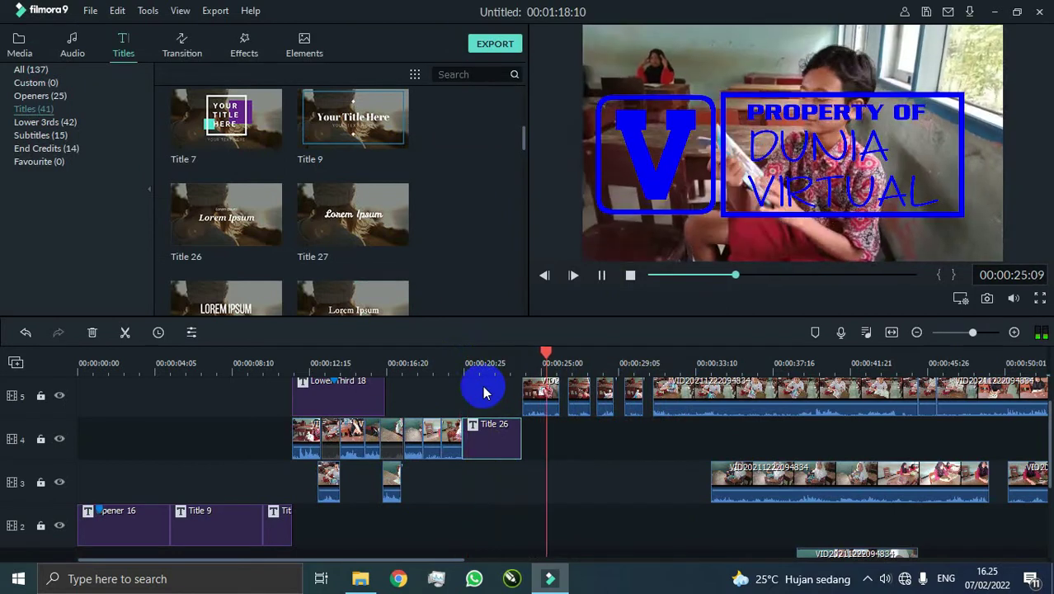
Set track 5's first short clip aside on track 2 and place the second directly after the title on track 4.
left_click(538, 358)
left_click_drag(550, 390, 533, 440)
left_click(513, 359)
Split the short clip after the title on track 4 and delete its rear part.
key("space")
left_click(509, 360)
key("space")
left_click(124, 332)
left_click(539, 434)
key("Delete")
Play the timeline from about 00:00:24 and check the speaker volume.
left_click(519, 359)
key("space")
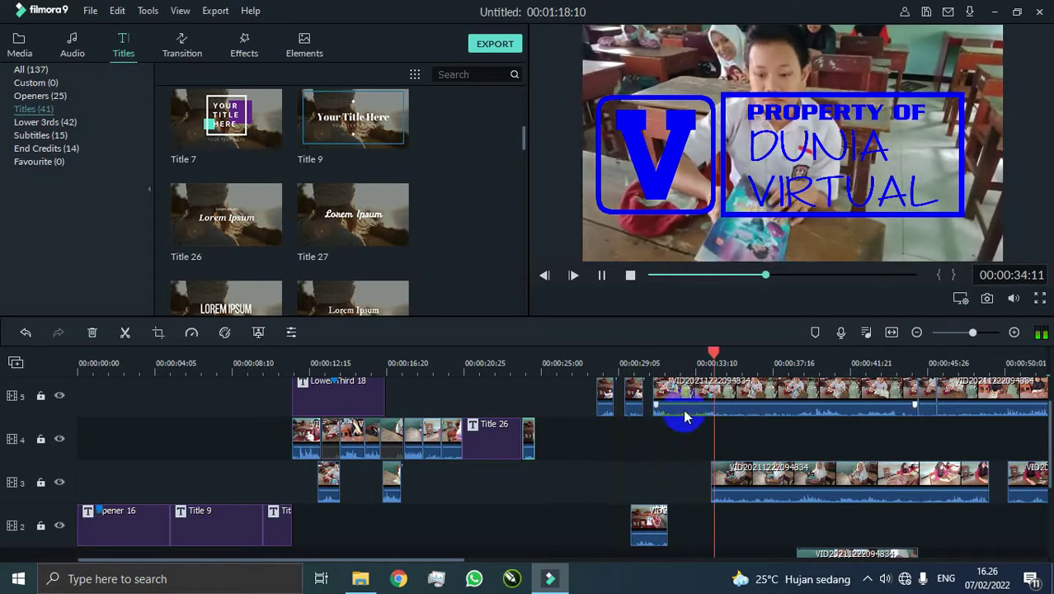
left_click(866, 569)
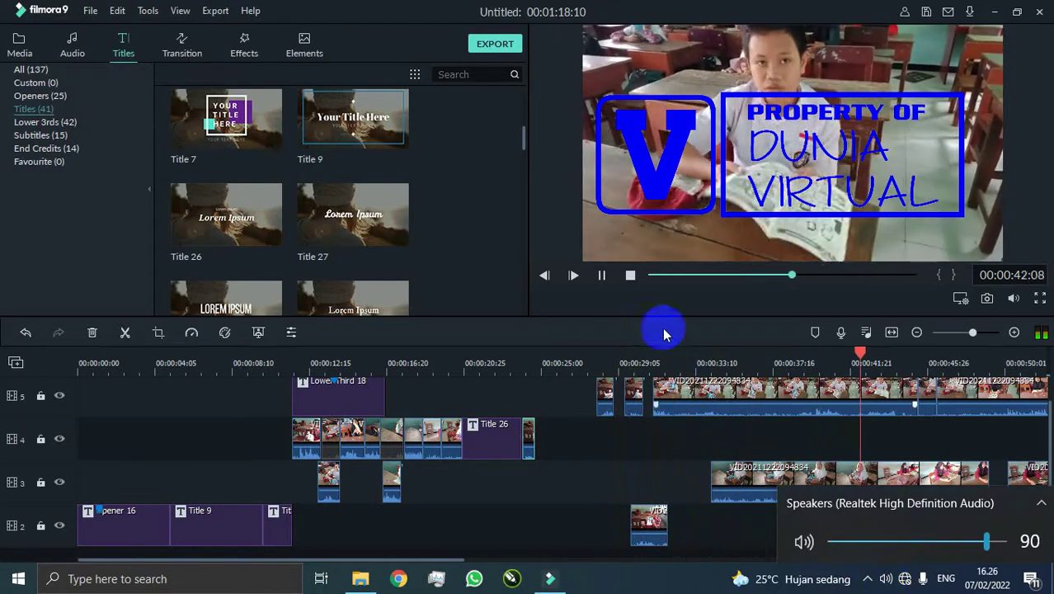
mouse_move(629, 401)
left_mouse_down()
mouse_move(623, 480)
mouse_move(629, 397)
left_mouse_up()
key("ctrl+z")
Shift the three long clips on track 3 later to free the space before them.
scroll(645, 523, "down", 1)
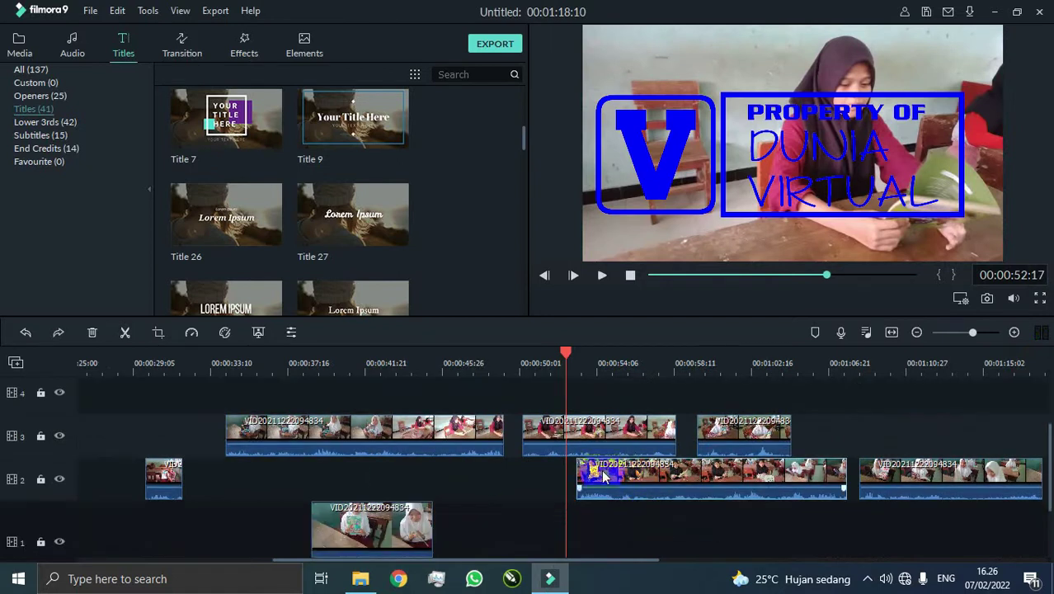
left_click_drag(631, 556, 581, 566)
scroll(313, 437, "up", 1)
scroll(318, 435, "up", 1)
left_click(328, 444)
left_click(780, 436, "shift")
left_click_drag(345, 423, 746, 426)
Move the two long clips from track 2 up to track 3, ahead of the shifted clips.
left_click_drag(536, 560, 435, 559)
left_click(659, 477, "shift")
left_click_drag(800, 476, 391, 450)
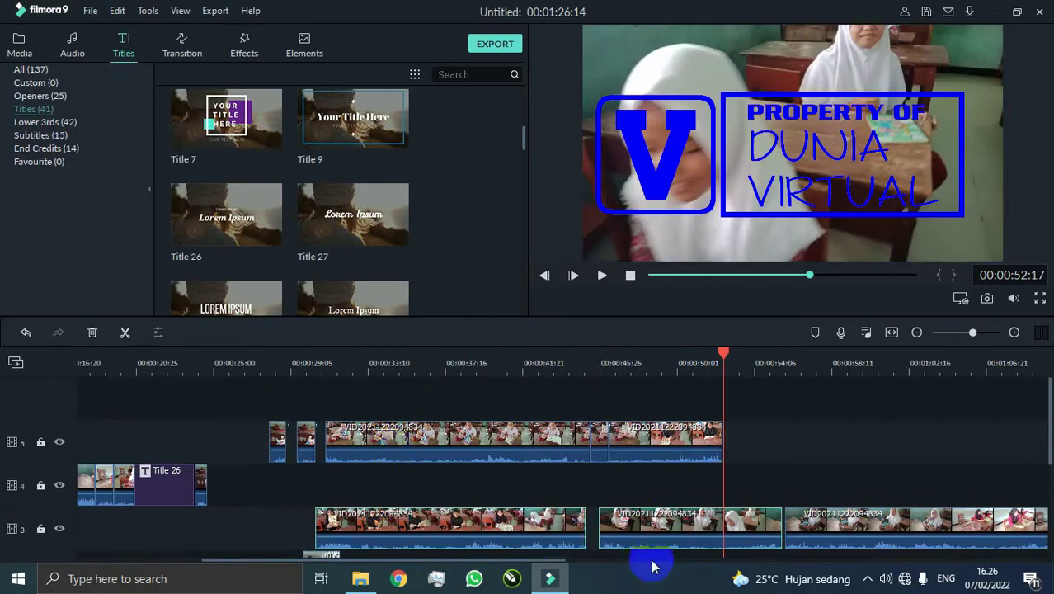
Shift the long clips on track 3 later so they begin at about 00:00:55.
scroll(527, 536, "down", 1)
scroll(520, 493, "right", 5)
left_click_drag(577, 560, 262, 553)
left_click_drag(414, 478, 864, 476)
Shift the clip on track 1 later to about 00:00:57.
scroll(569, 531, "down", 1)
left_click_drag(569, 527, 904, 506)
double_click(902, 506)
left_click(463, 293)
left_click(601, 276)
scroll(738, 398, "up", 2)
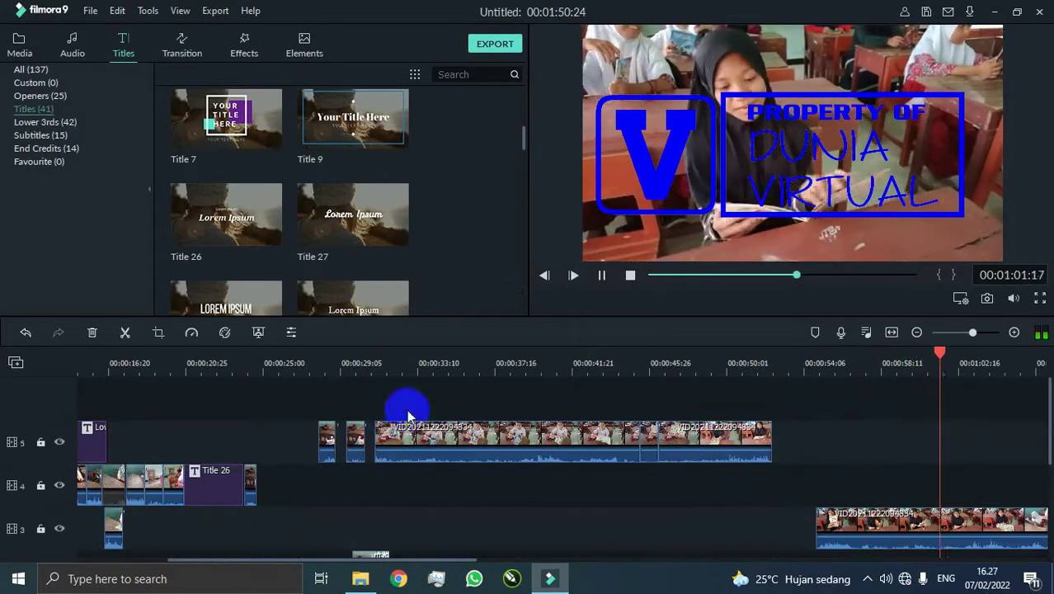
Move the long clips from track 5 to track 4 at about 00:00:27, with the two short clips behind them.
left_click(383, 413)
left_click(369, 385)
left_click(307, 392)
left_click_drag(356, 449, 501, 490)
key("ctrl+z")
left_click(572, 431, "shift")
left_click(291, 404)
Split the long clip on track 4 at about 00:00:29 and shift everything behind the cut to about 00:00:35.
key("space")
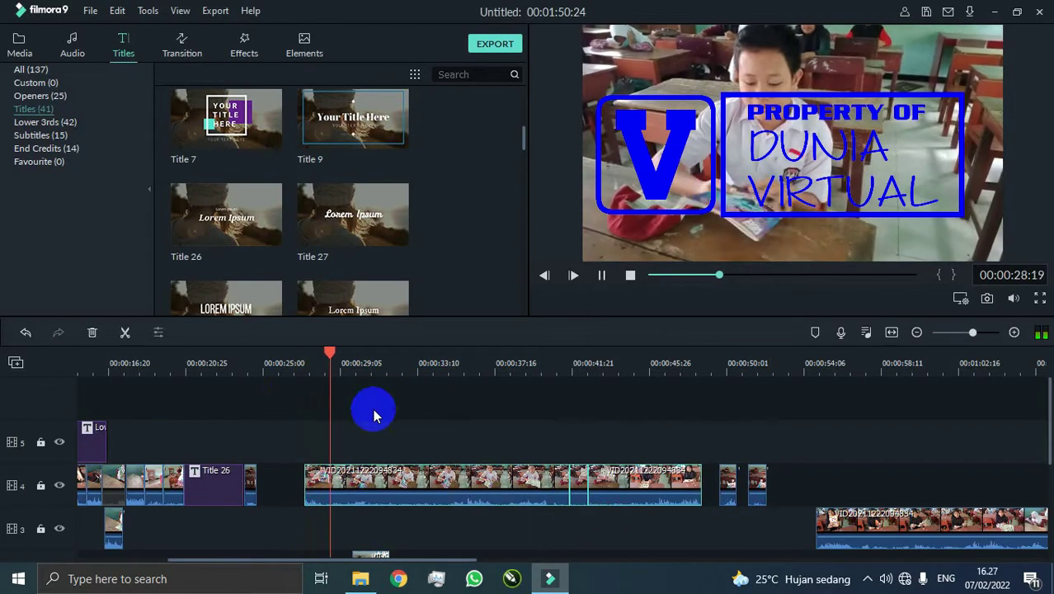
left_click(125, 331)
left_click(338, 355)
left_click(355, 474)
key("Delete")
key("ctrl+z")
left_click(758, 490, "shift")
left_click_drag(527, 485, 641, 484)
Cut a brief piece from the separated clip and place it directly after the short clip behind the title on track 4.
left_click(343, 479)
mouse_move(314, 476)
left_mouse_down()
mouse_move(385, 482)
mouse_move(295, 471)
left_mouse_up()
key("ctrl+z")
left_click_drag(336, 354, 251, 367)
left_click_drag(329, 363, 469, 382)
left_click_drag(477, 479, 274, 480)
left_click(264, 366)
key("space")
Play the long clips on track 4 from about 00:00:37 and again from about 00:00:51.
left_click(847, 363)
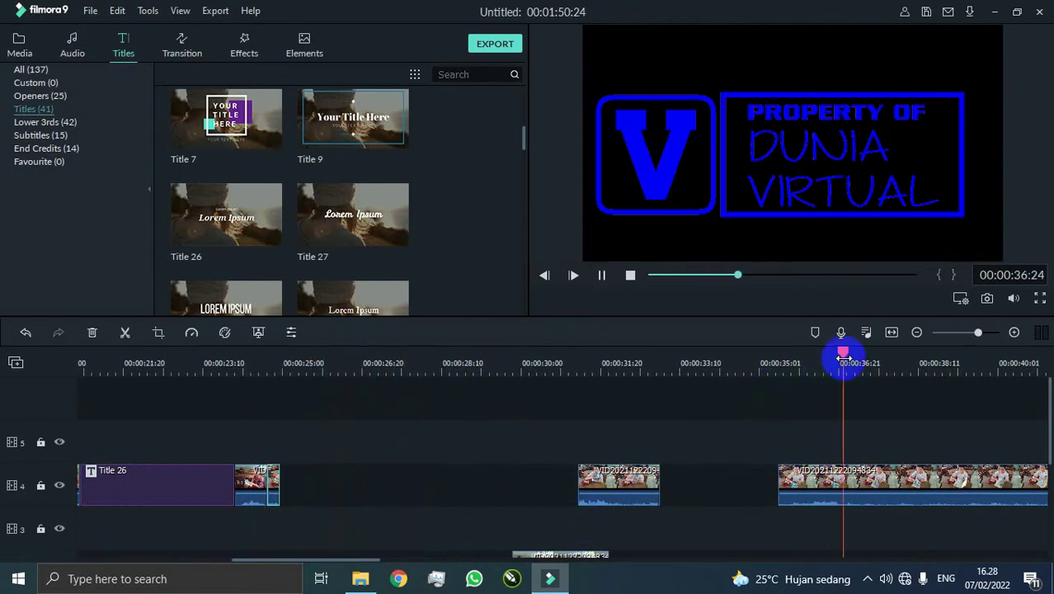
left_click_drag(395, 562, 497, 566)
left_click(713, 360)
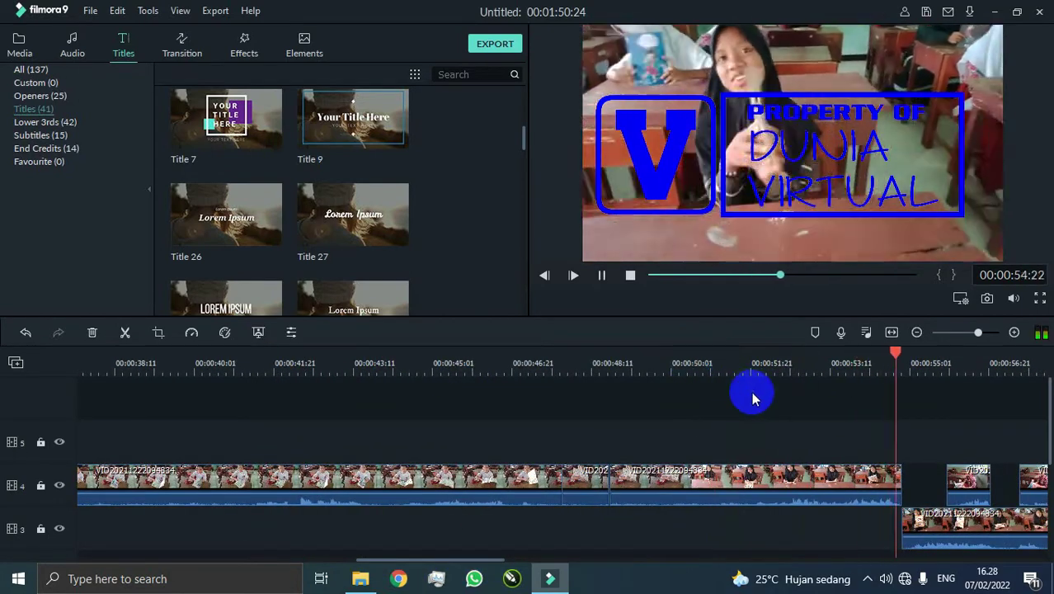
key("space")
Move the first long clip on track 3 up to track 4, behind the two short clips, and play it.
left_click_drag(484, 561, 594, 569)
left_click_drag(450, 528, 631, 487)
key("space")
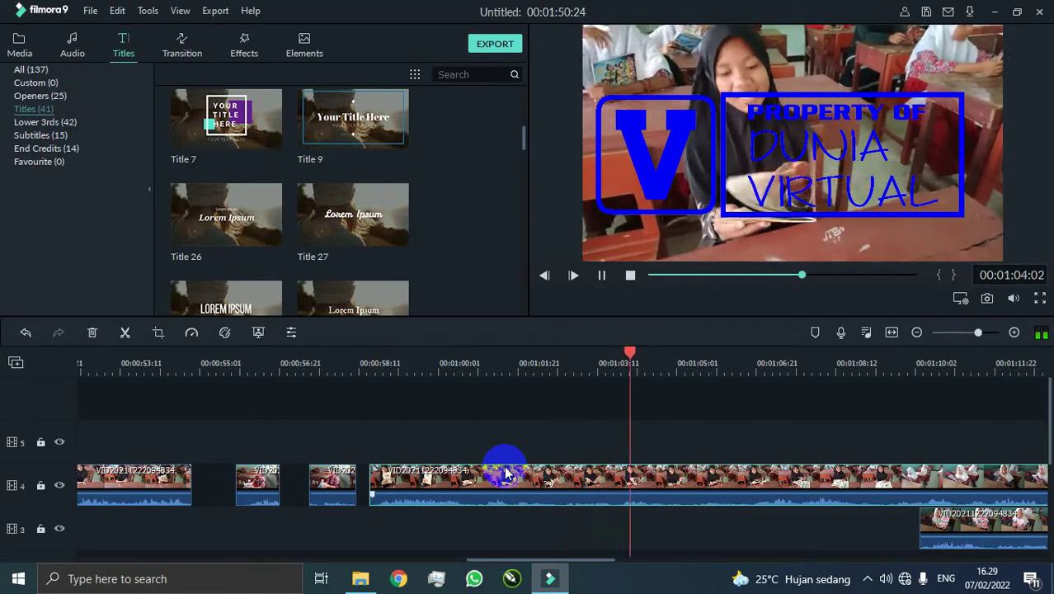
Play through the last clips on track 4 from about 00:00:52 to find the answer worth cutting out.
left_click(396, 394)
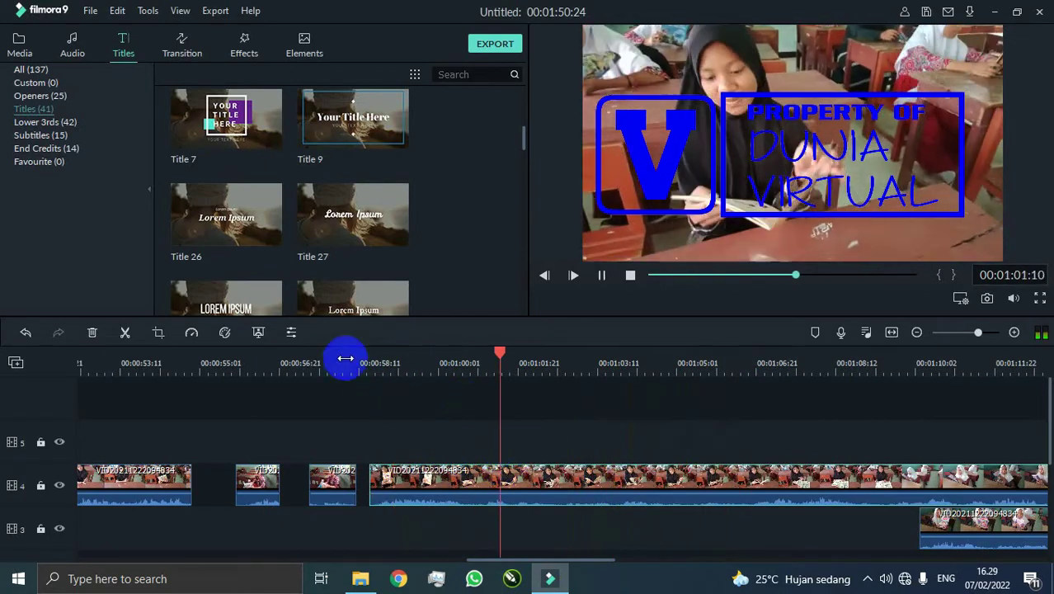
left_click(353, 358)
left_click_drag(516, 561, 509, 560)
left_click(101, 367)
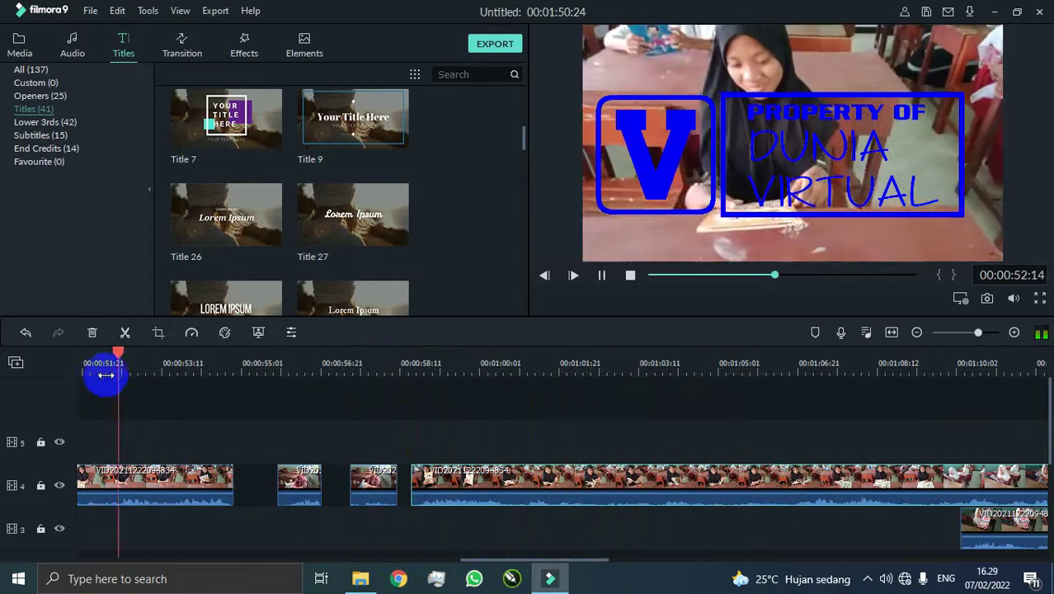
scroll(329, 479, "down", 2)
scroll(412, 499, "up", 2)
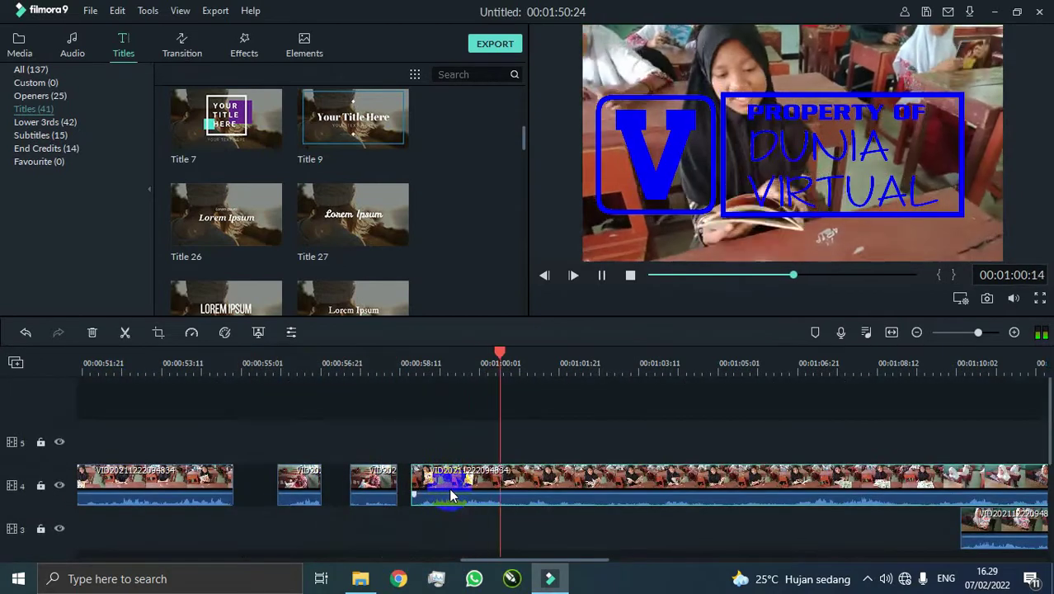
scroll(447, 490, "down", 1)
scroll(528, 495, "down", 1)
scroll(563, 493, "up", 2)
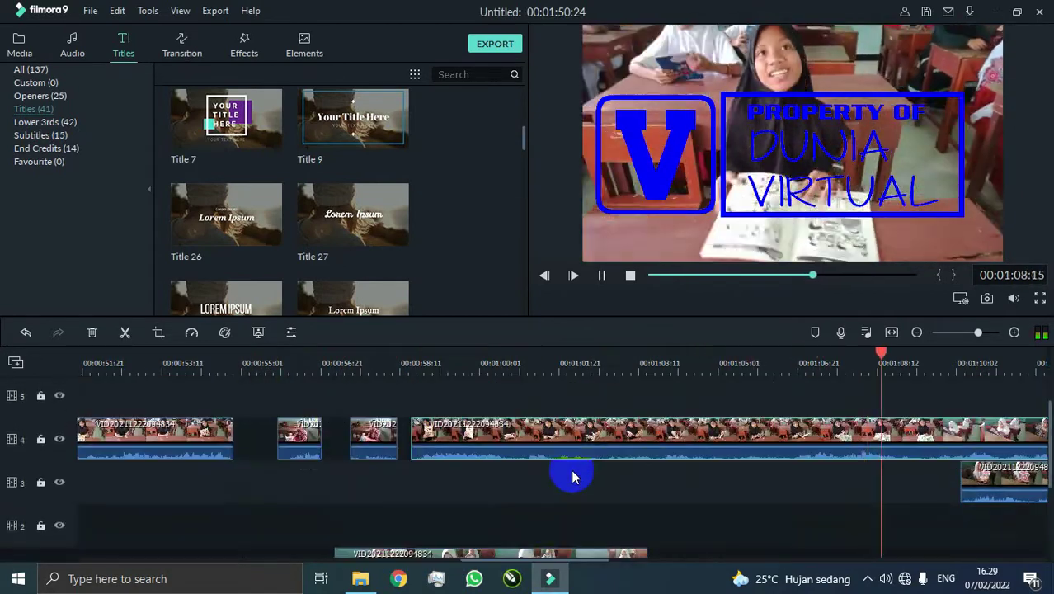
left_click(640, 355)
left_click(601, 362)
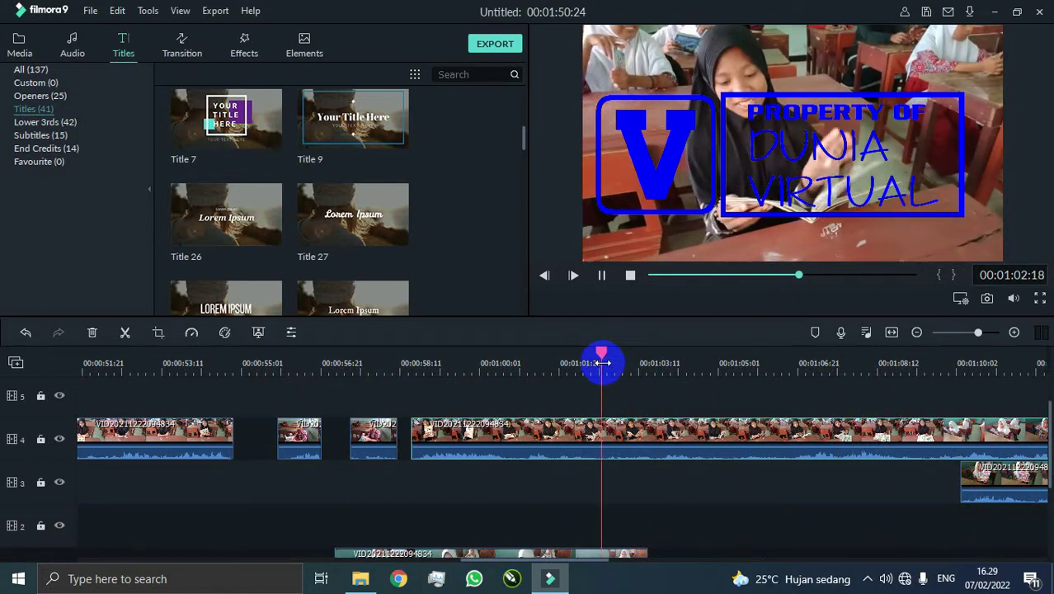
Shift the clip on track 1 further back to about 00:01:06.
scroll(606, 470, "down", 2)
left_click_drag(621, 524, 823, 525)
left_click_drag(651, 525, 890, 521)
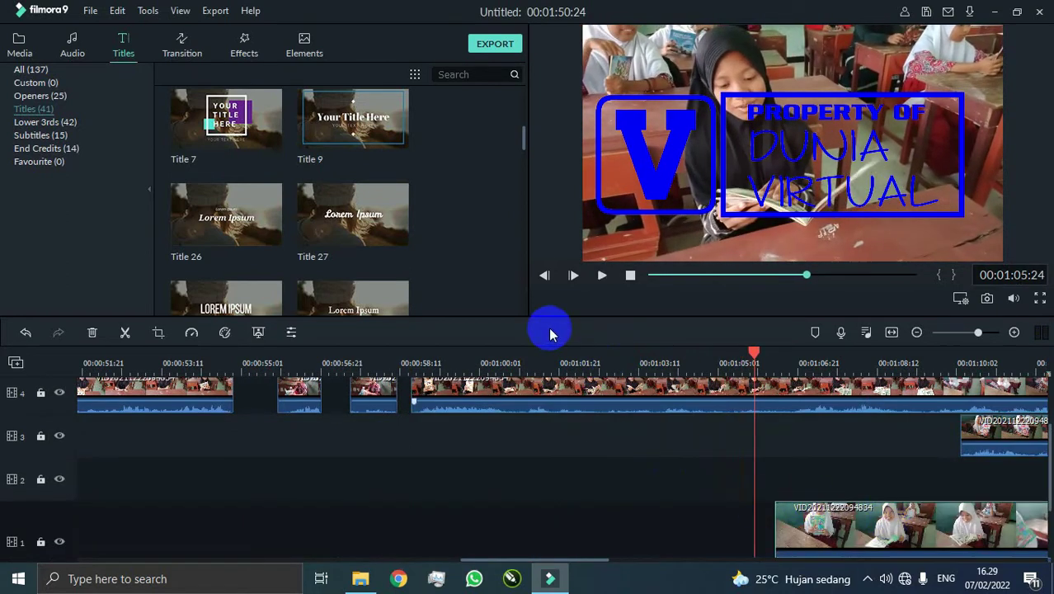
Replay the last long clip on track 4 between about 00:01:01 and 00:01:03.
left_click(534, 356)
key("space")
key("space")
left_click(611, 351)
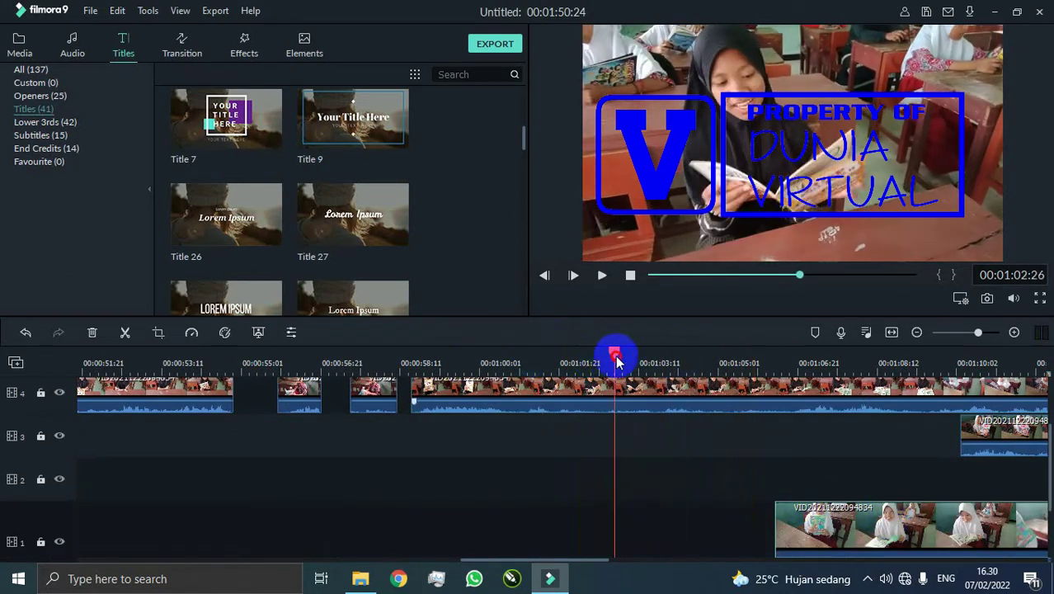
left_click(576, 355)
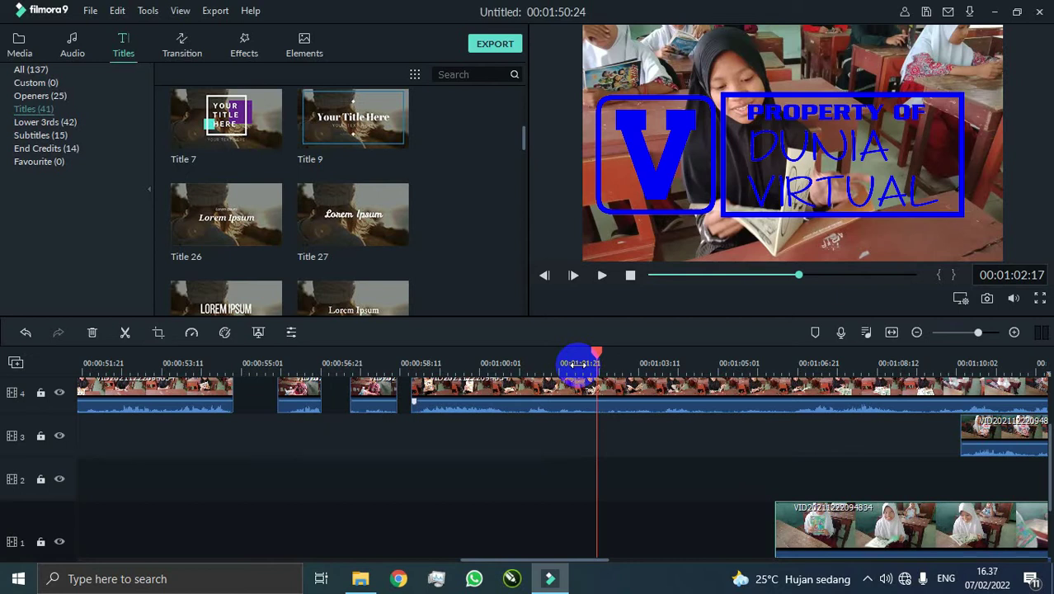
Split the last long clip on track 4 at about 00:01:02 and again roughly one second further on.
left_click(509, 362)
key("space")
left_click(577, 365)
key("space")
mouse_move(576, 373)
left_mouse_down()
mouse_move(572, 353)
mouse_move(597, 353)
mouse_move(576, 353)
left_mouse_up()
left_click(126, 331)
key("space")
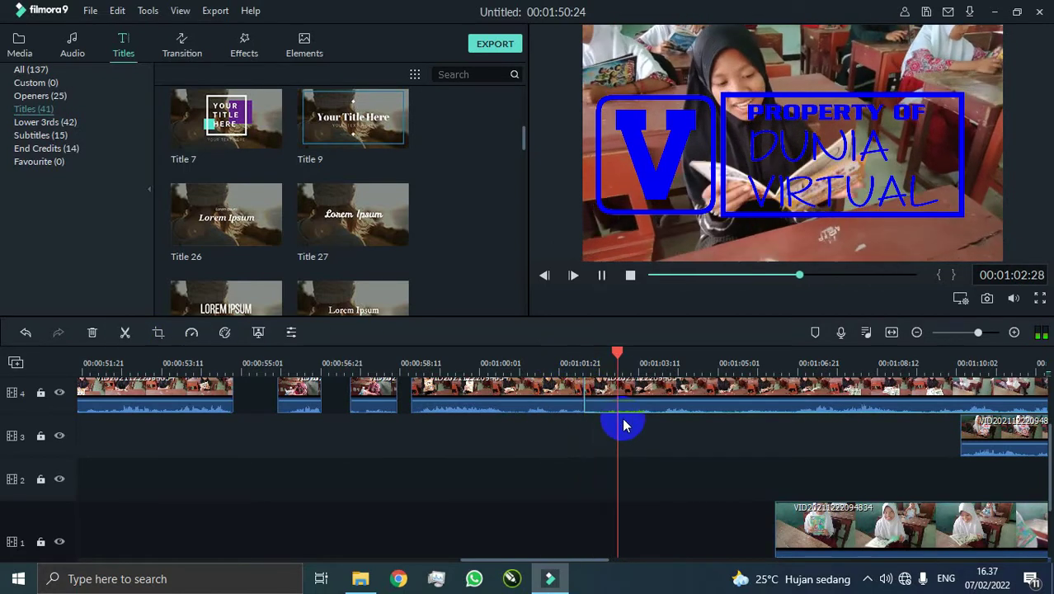
key("space")
left_click(125, 332)
Place the piece cut out near 00:01:02 directly after the short pieces behind the title on track 4.
left_click_drag(631, 395, 288, 463)
left_click_drag(303, 391, 316, 478)
left_click_drag(522, 560, 401, 560)
left_click_drag(843, 513, 237, 462)
Play the story question title and the clip pieces assembled behind it on track 4.
left_click(83, 367)
key("space")
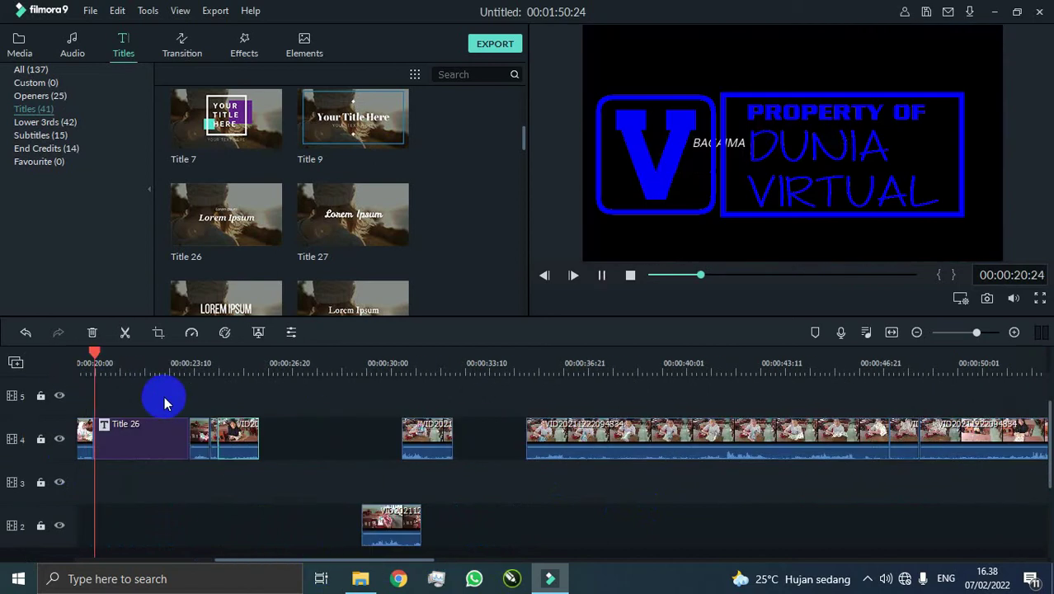
left_click_drag(285, 561, 227, 560)
left_click(300, 363)
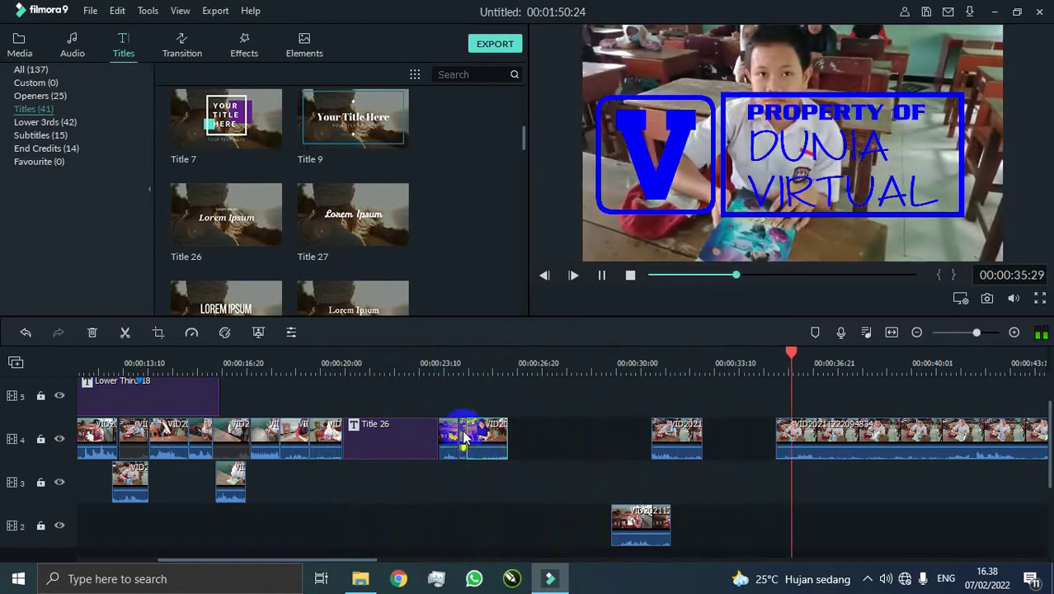
left_click(551, 451)
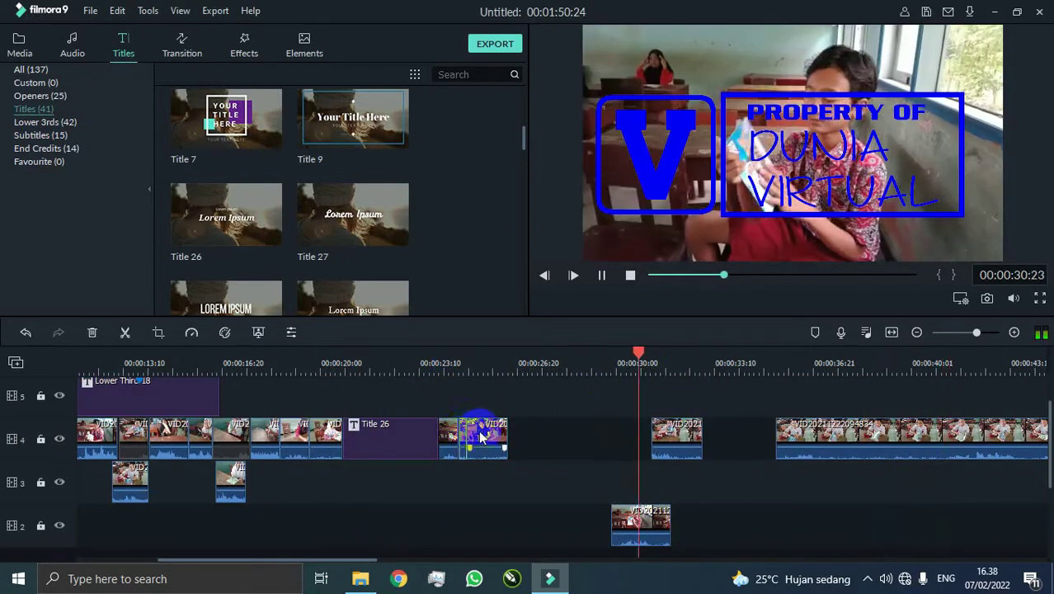
Pull the longer piece behind the story title away along track 4 and try the short piece before it after the clip near 00:00:31.
left_click_drag(472, 436, 579, 439)
key("space")
left_click_drag(464, 433, 707, 429)
left_click(692, 369)
key("space")
left_click(676, 364)
left_click(669, 362)
key("space")
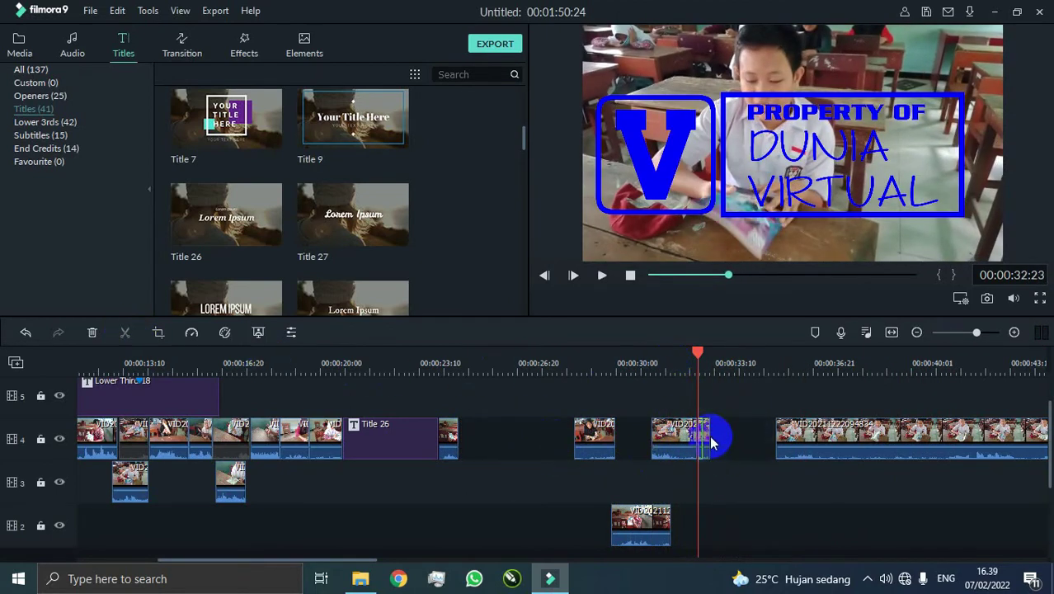
Return the short piece to directly after the first short piece behind the story title and play that passage.
left_click_drag(712, 370, 755, 372)
left_click_drag(704, 429, 254, 436)
left_click(236, 369)
left_click(183, 360)
key("space")
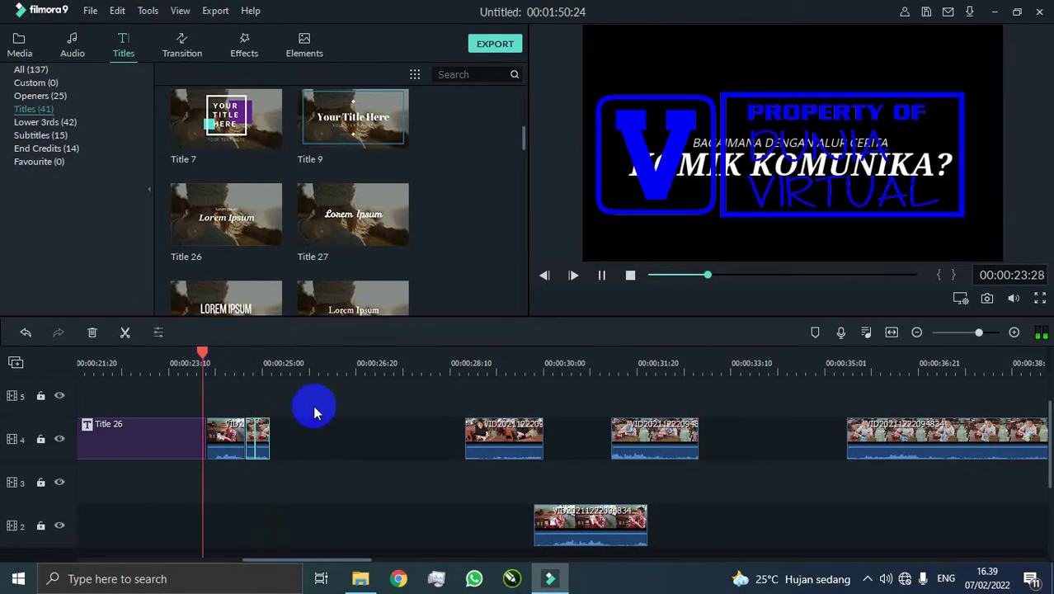
Place the longer piece directly behind the story question title on track 4, ahead of the shorter pieces, and play the new order.
left_click_drag(494, 424, 364, 438)
left_click(260, 360)
left_click_drag(228, 437, 254, 444)
left_click(393, 437)
left_click(473, 438, "shift")
left_click(196, 373)
key("space")
Move the track 2 clip up to track 4 and shift it and the neighbouring loose clip toward the next long clip.
mouse_move(365, 562)
left_mouse_down()
mouse_move(419, 561)
mouse_move(386, 561)
left_mouse_up()
left_click_drag(428, 530, 384, 444)
left_click_drag(482, 424, 604, 429)
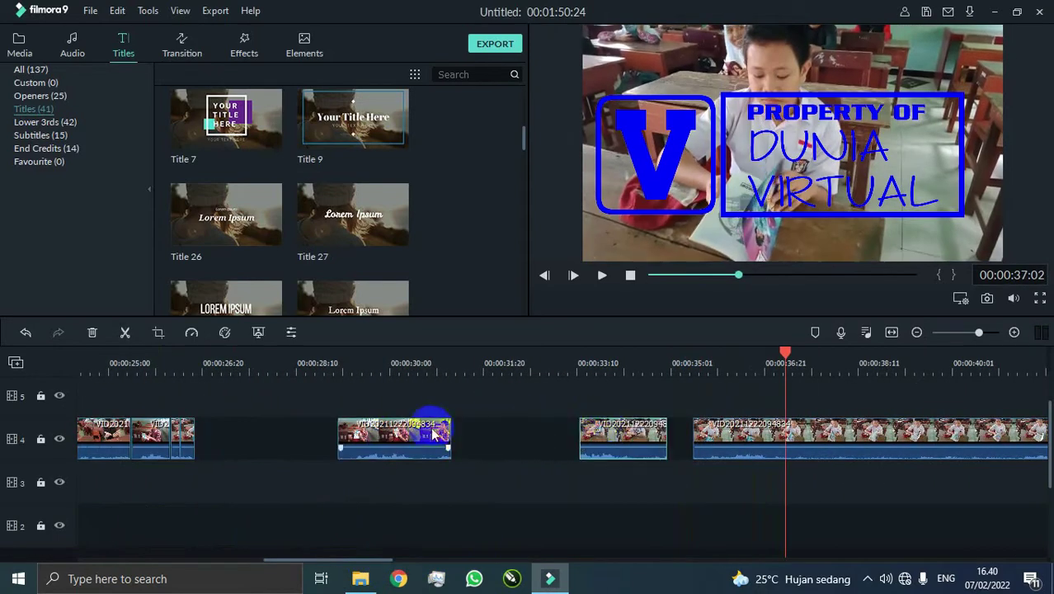
left_click_drag(433, 430, 547, 432)
Move a long clip from off track 4 to directly after the track 4 clip ending near 00:01:13.
key("space")
left_click_drag(377, 560, 485, 561)
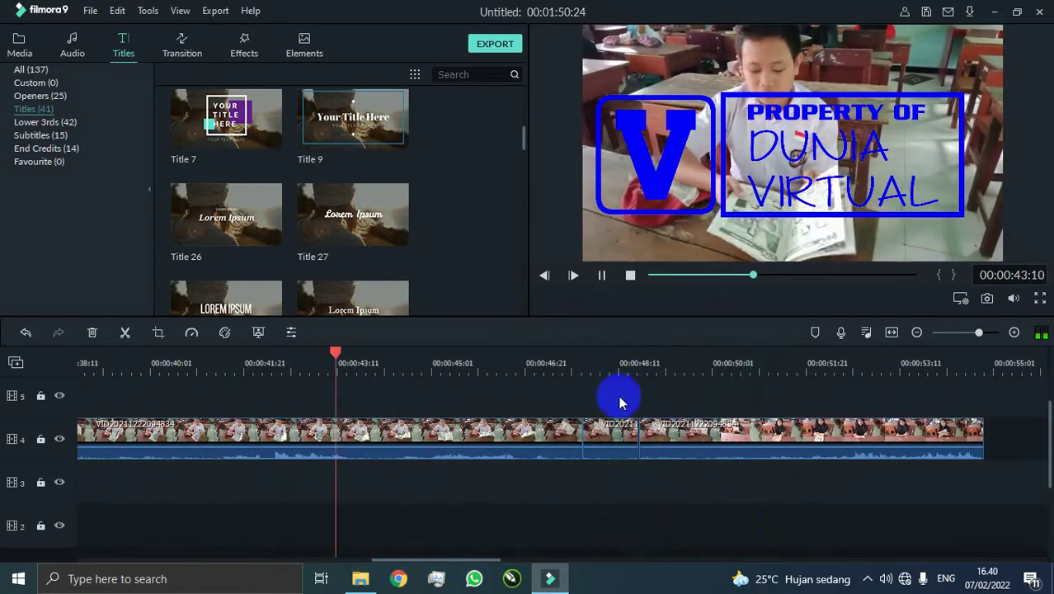
left_click_drag(493, 560, 622, 561)
left_click_drag(646, 485, 659, 499)
key("ctrl+z")
left_click_drag(525, 550, 748, 416)
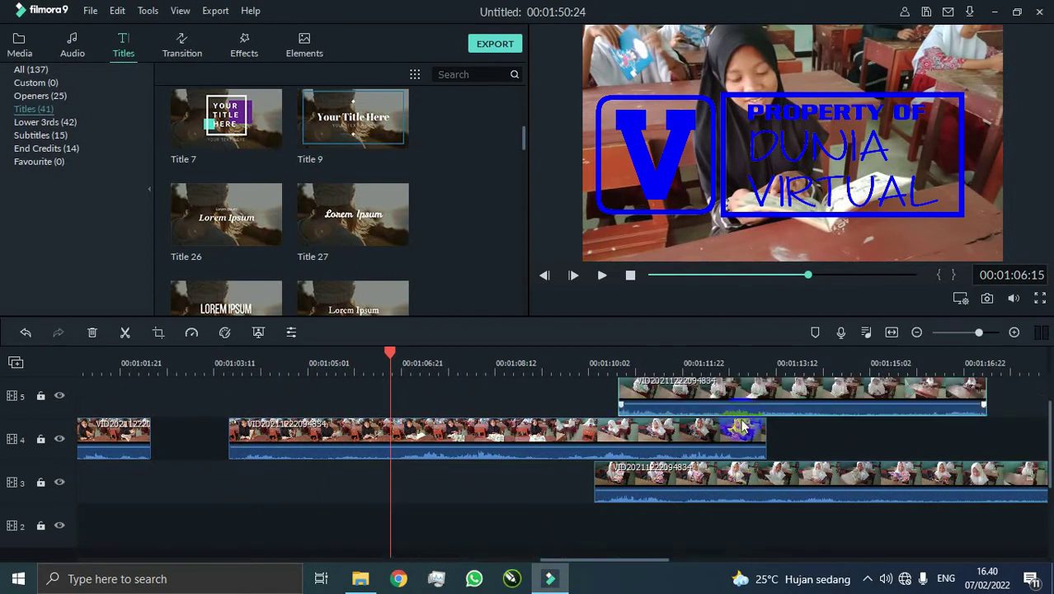
Move all remaining clips on track 3 beyond 00:01:10 up to track 4, behind the clips already there.
left_click(623, 558)
left_click(499, 485)
left_click_drag(615, 558, 715, 554)
left_click_drag(802, 559, 917, 554)
left_click(767, 484, "shift")
scroll(764, 541, "down", 2)
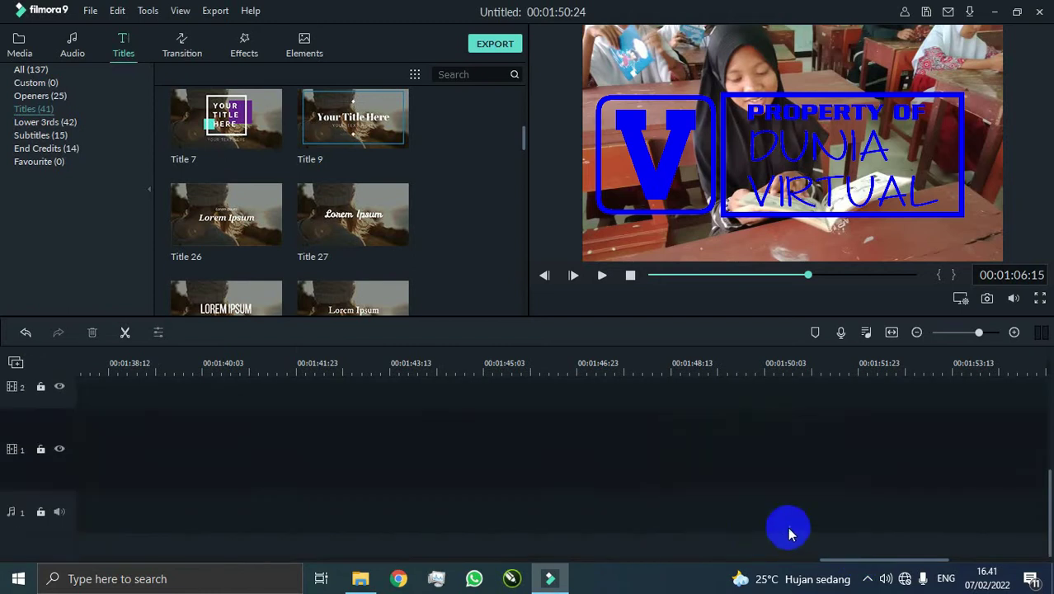
scroll(764, 540, "up", 2)
left_click_drag(849, 559, 572, 551)
left_click_drag(640, 477, 813, 443)
Play the long clips moved to track 4 and replay the video from its beginning through the story question title.
left_click(312, 364)
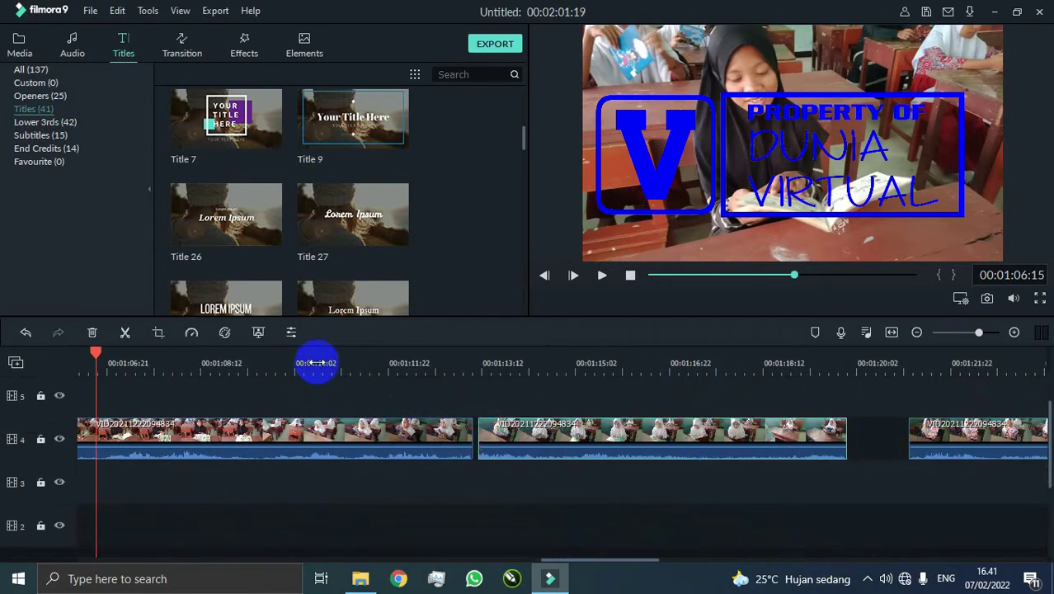
key("space")
left_click(914, 405)
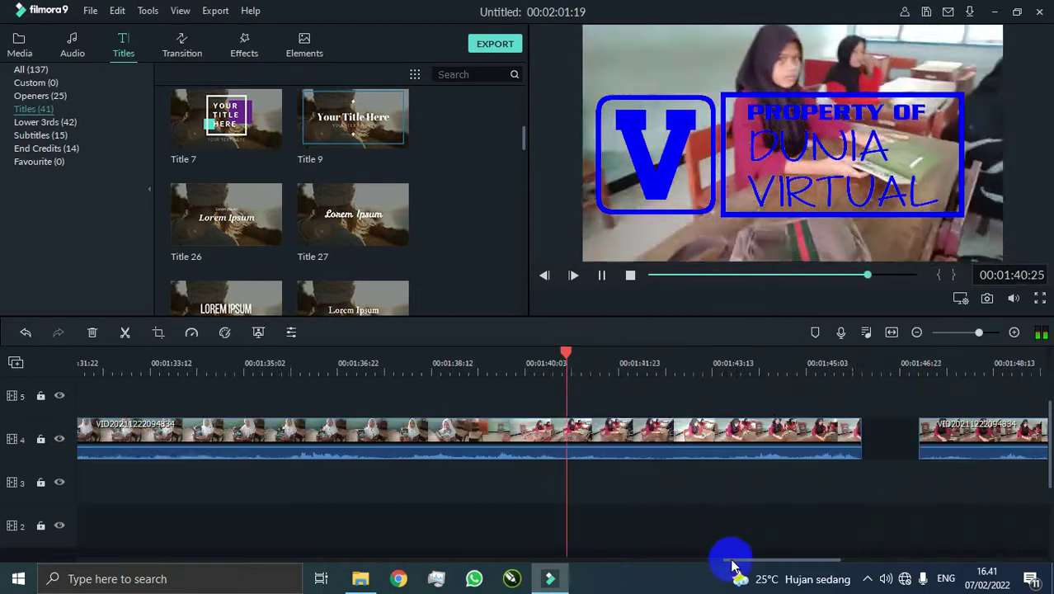
left_click(630, 276)
key("space")
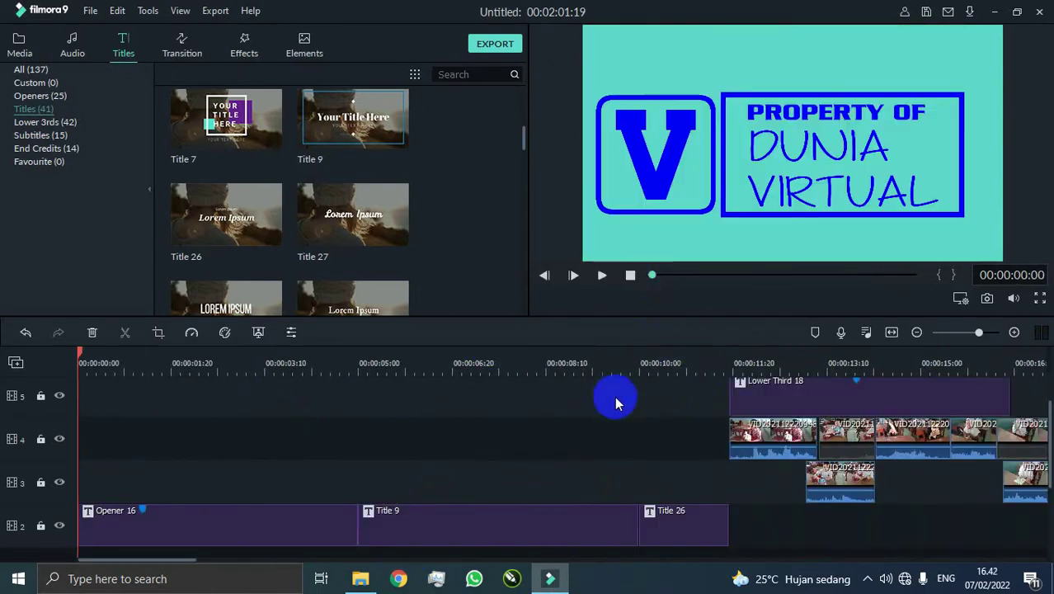
key("space")
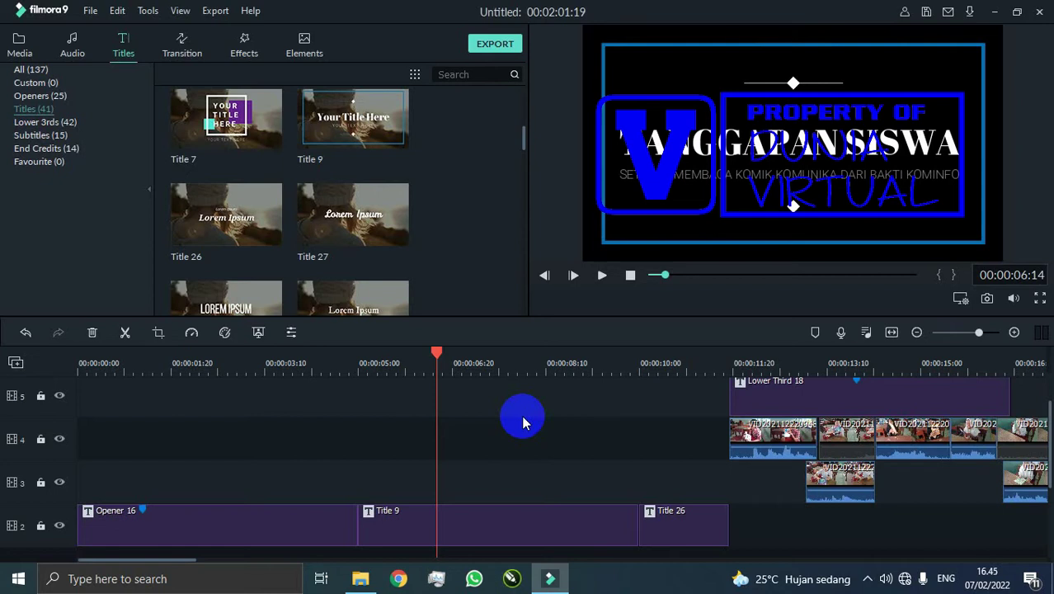
key("space")
left_click(522, 423)
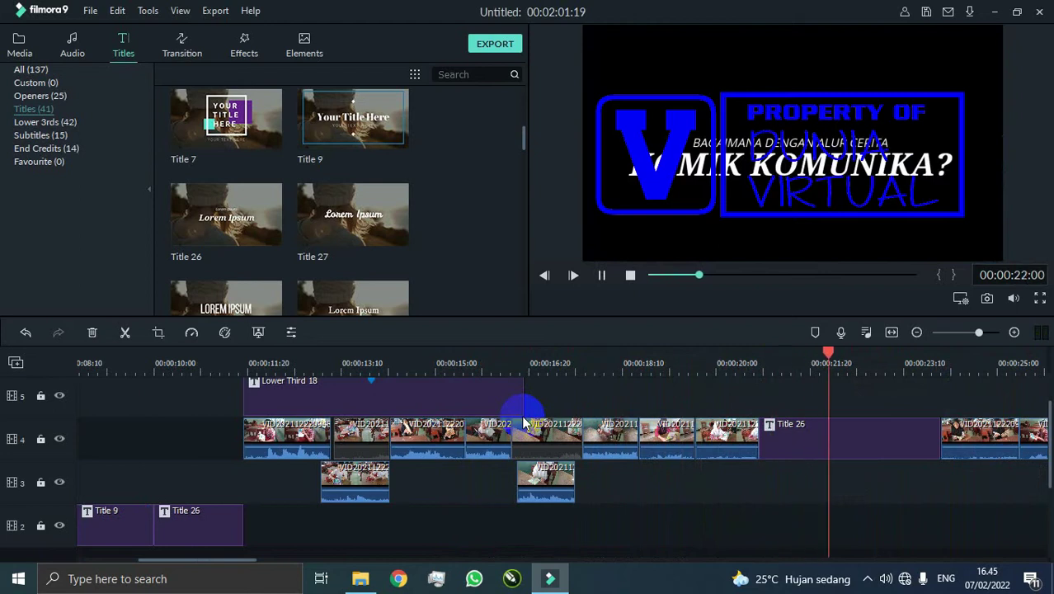
Cut a piece of under a second from the track 4 clip near 00:01:16 and place it directly after the short pieces behind the story title.
scroll(713, 362, "down", 2)
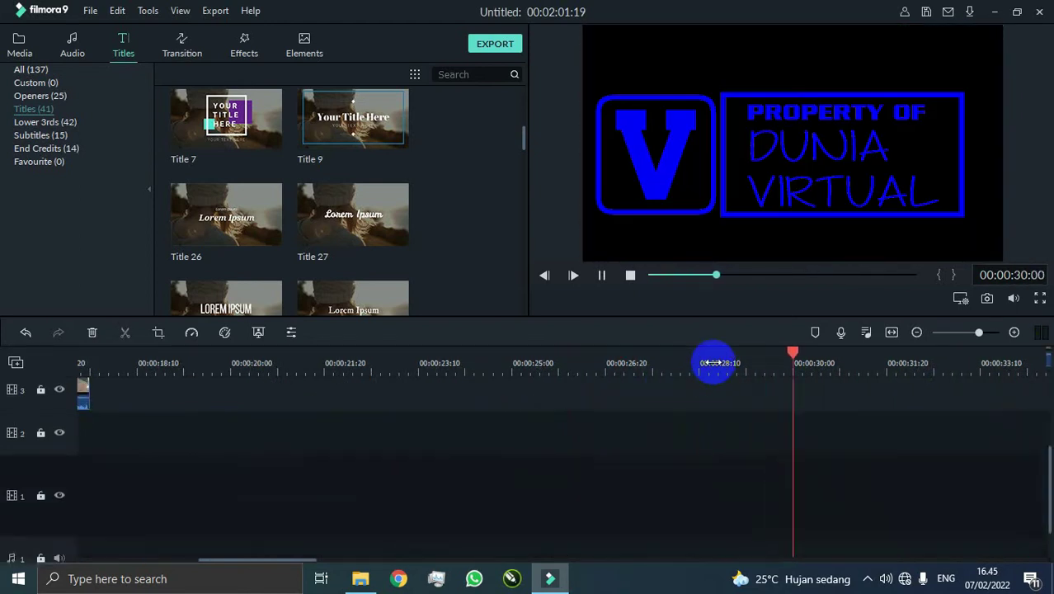
scroll(713, 363, "up", 1)
left_click_drag(713, 363, 472, 364)
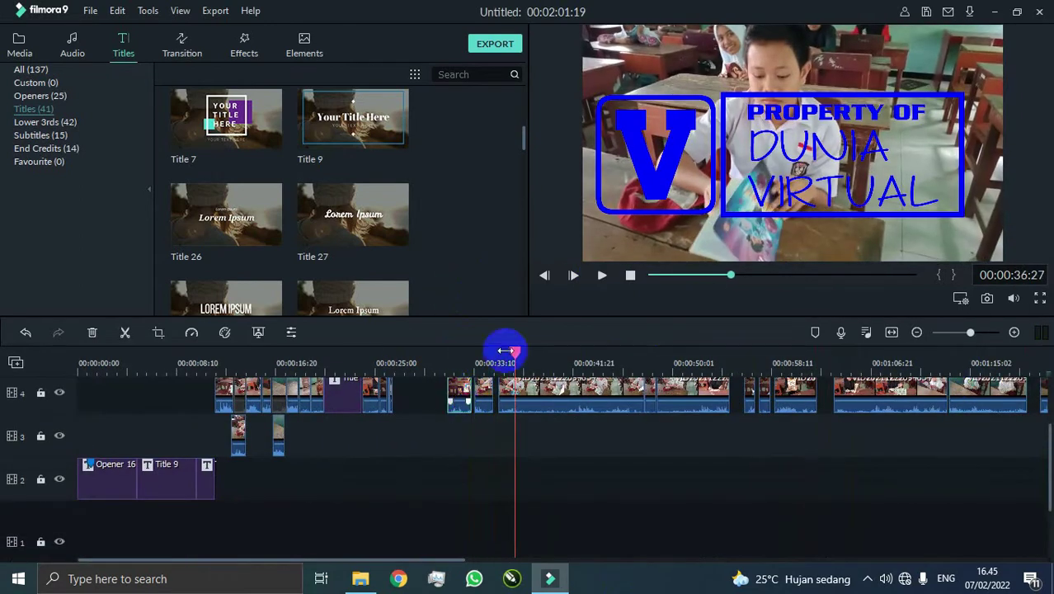
left_click(926, 362)
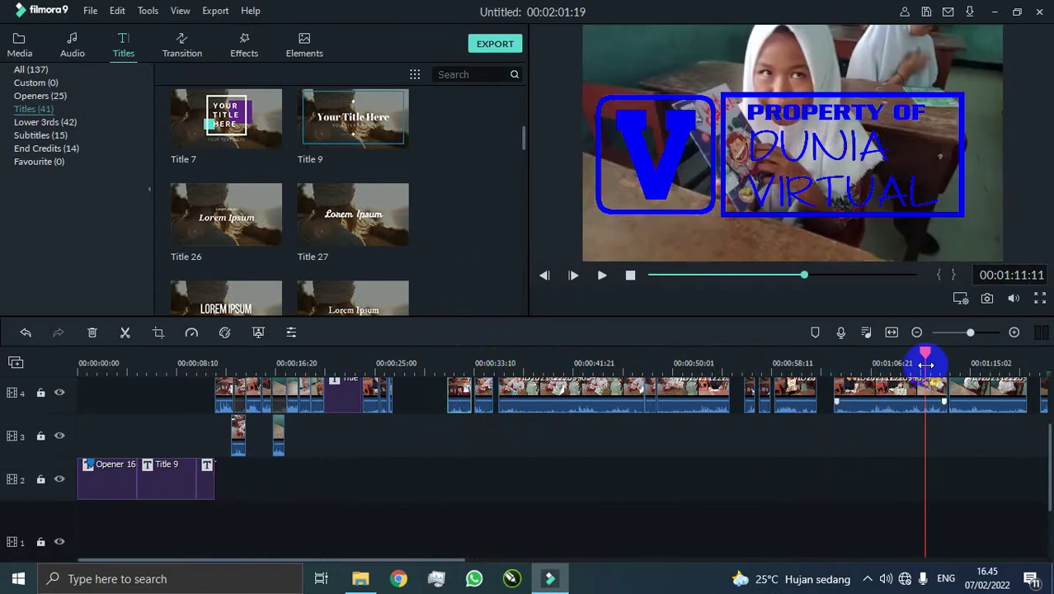
left_click(944, 364)
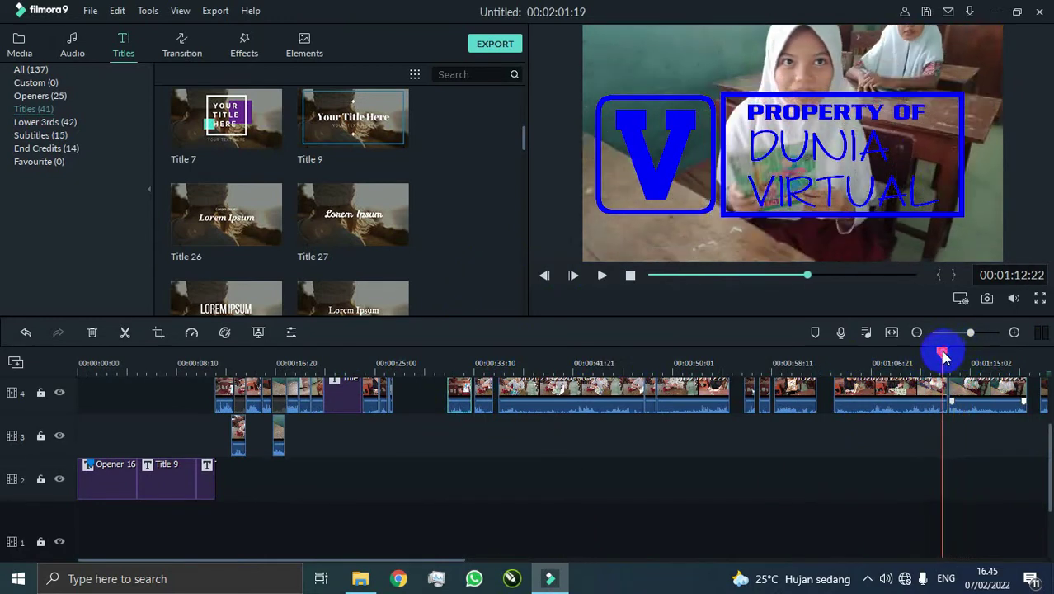
key("space")
left_click(983, 354)
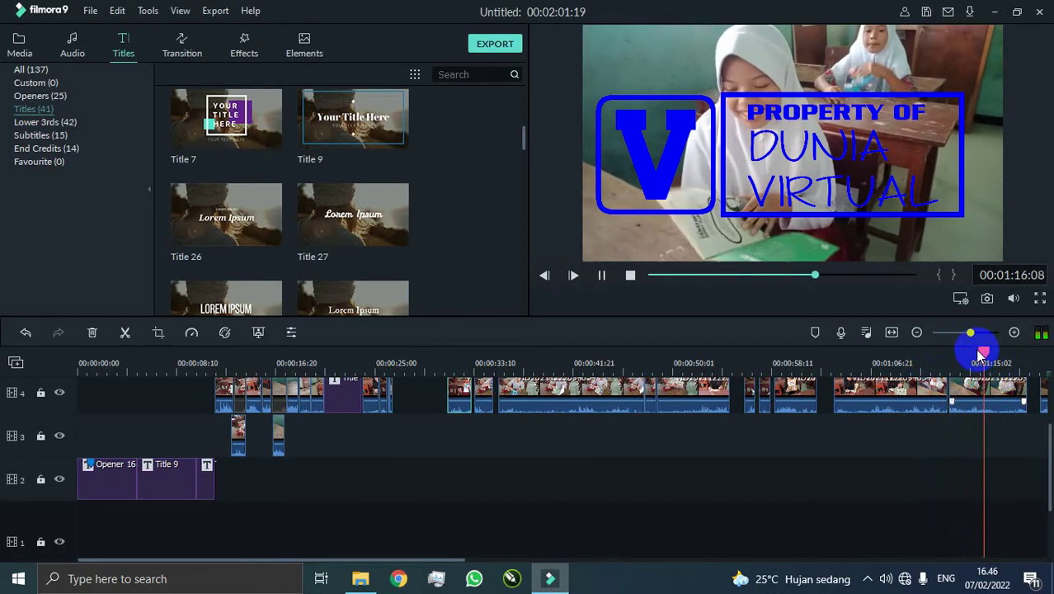
key("space")
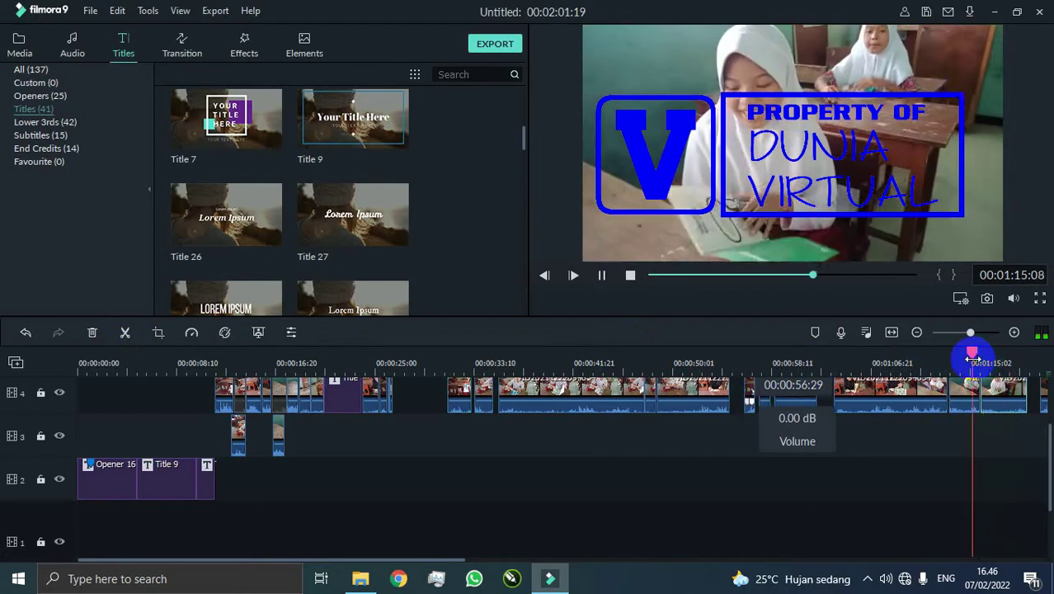
left_click(972, 360)
scroll(955, 424, "up", 1)
left_click(1012, 363)
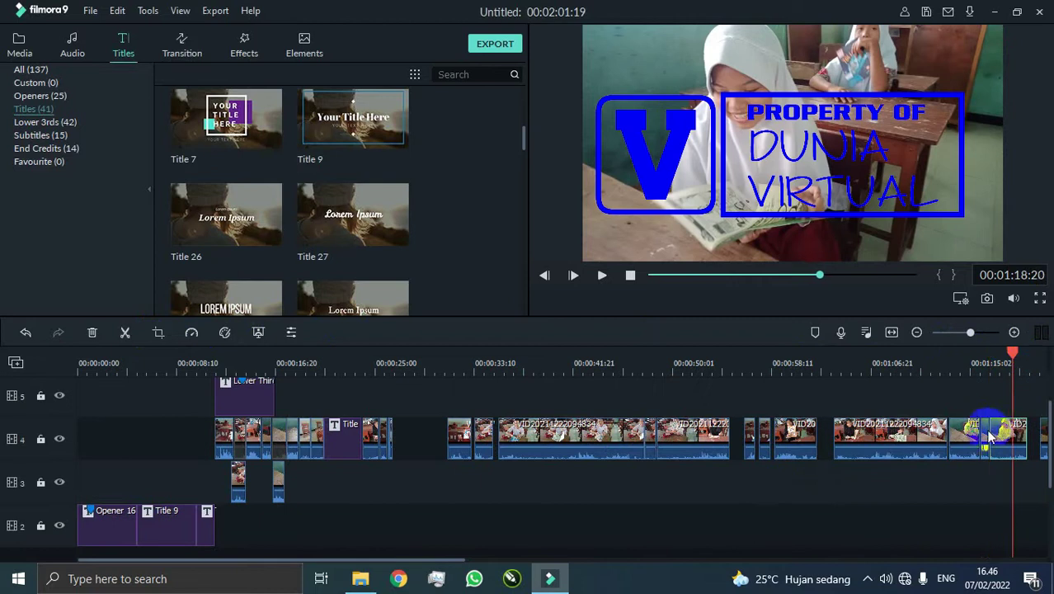
left_click(391, 360)
key("space")
Cut about one second from the track 4 clip near 00:01:26 and add it to the end of the short pieces behind the story title.
left_click_drag(466, 561, 597, 559)
left_click(713, 352)
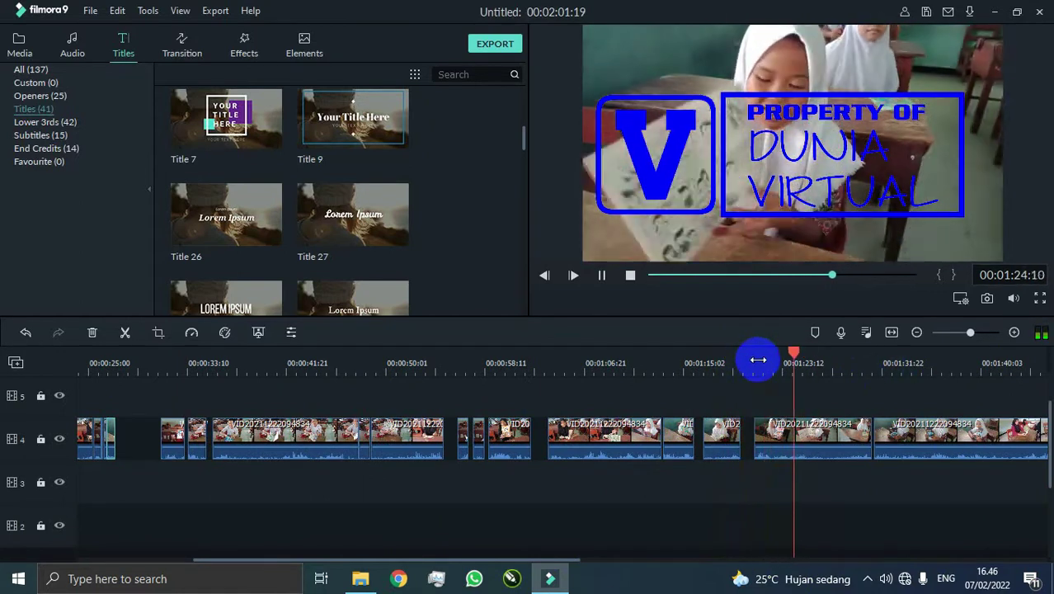
left_click(125, 332)
left_click(124, 331)
left_click_drag(817, 421, 126, 431)
left_click(107, 367)
key("space")
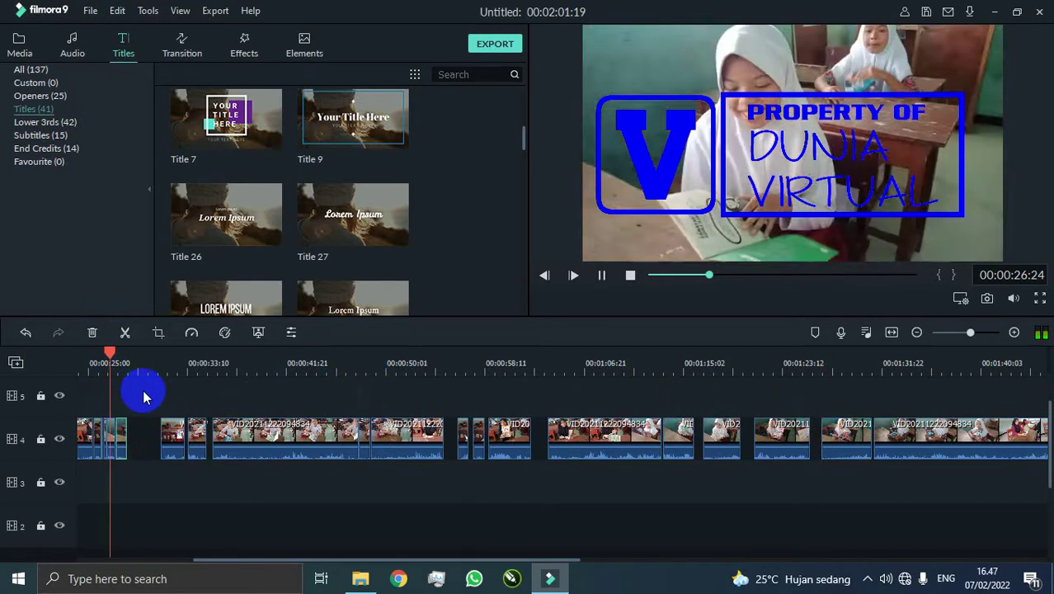
Cut out the passage from about 00:01:37 to 00:01:38 on track 4 and append it to the short pieces behind the story title.
left_click(872, 375)
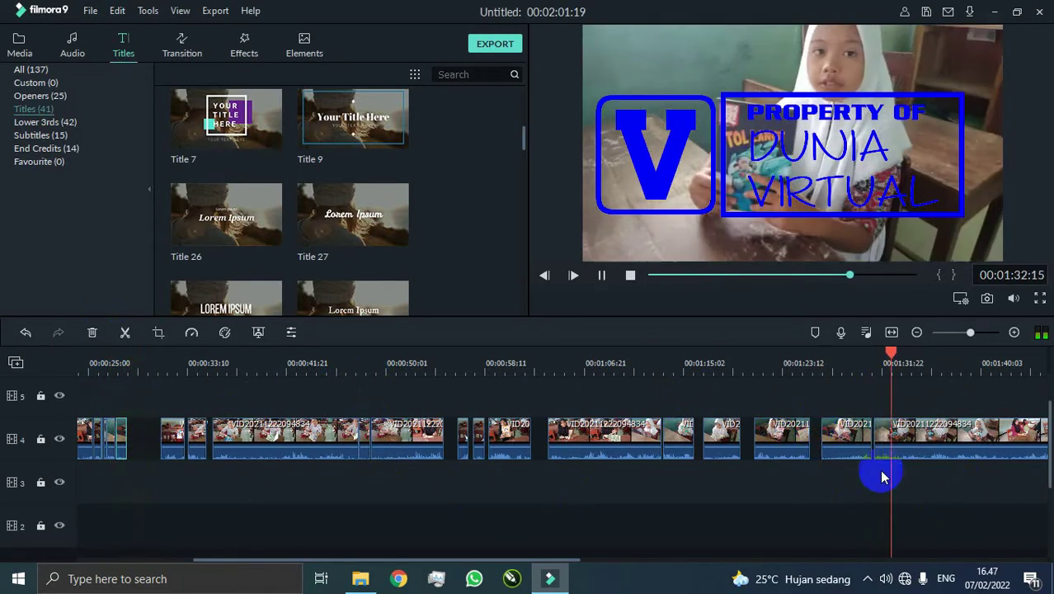
left_click_drag(574, 561, 670, 563)
key("space")
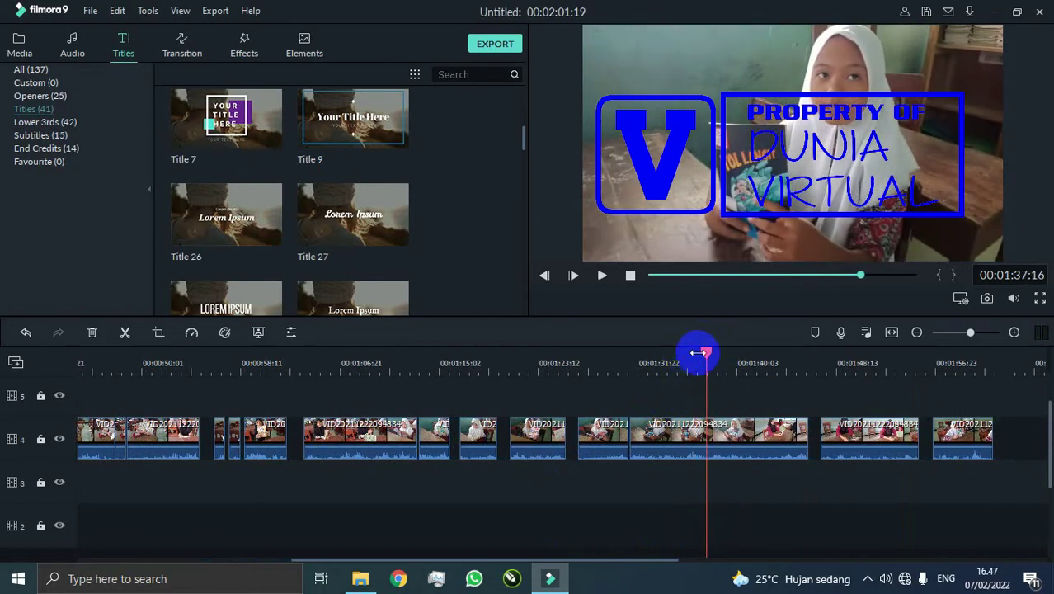
left_click(125, 332)
key("space")
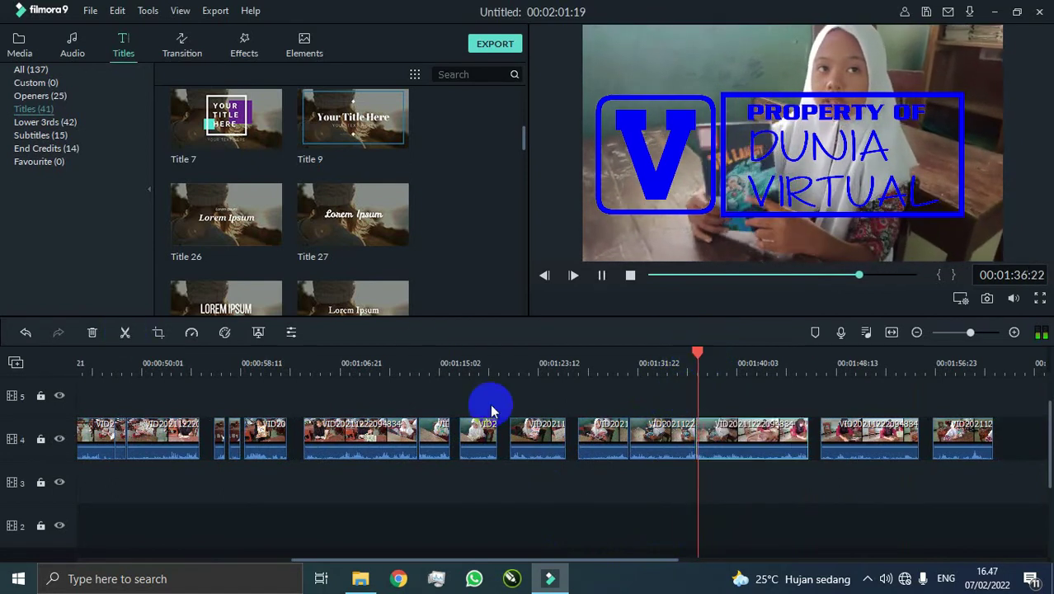
key("space")
left_click(125, 332)
left_click_drag(703, 437, 241, 404)
key("space")
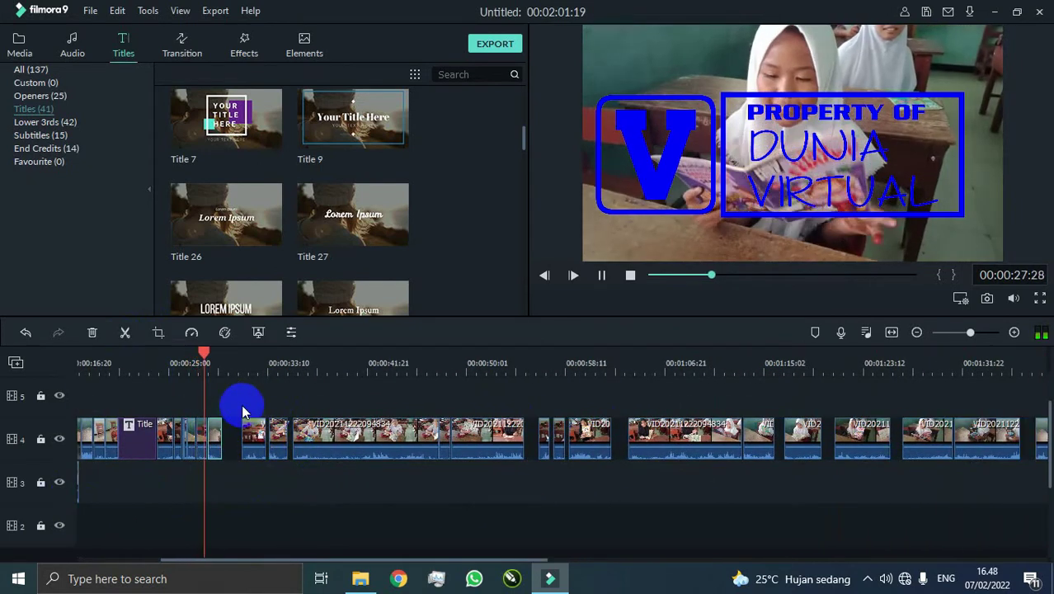
key("space")
Play the last clips on track 4 and split the second-to-last one at 00:01:49:11.
left_click_drag(495, 560, 683, 559)
left_click(588, 384)
key("space")
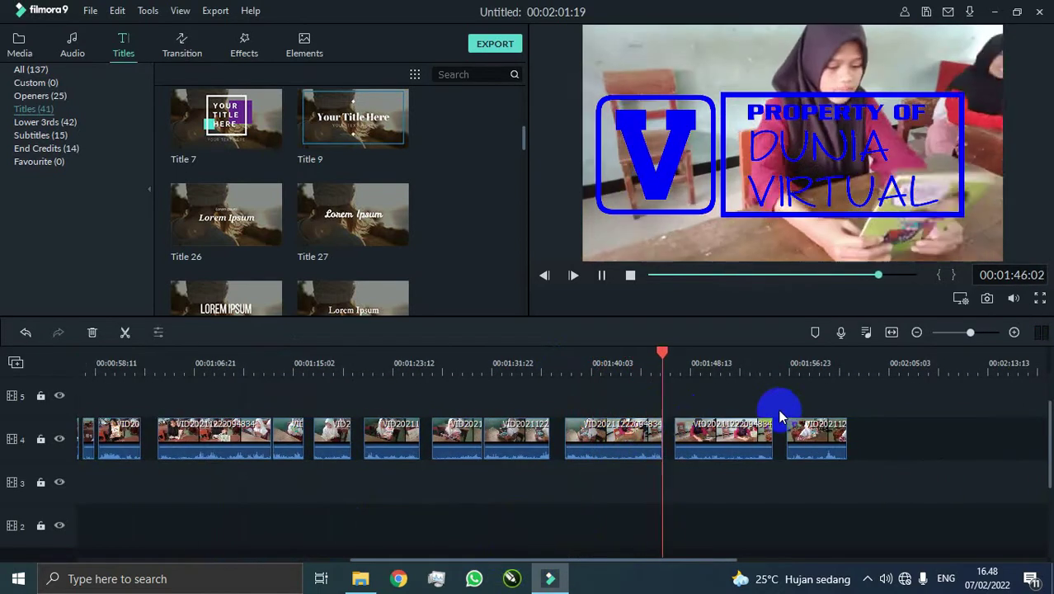
key("space")
left_click_drag(723, 354, 712, 353)
key("space")
left_click(680, 354)
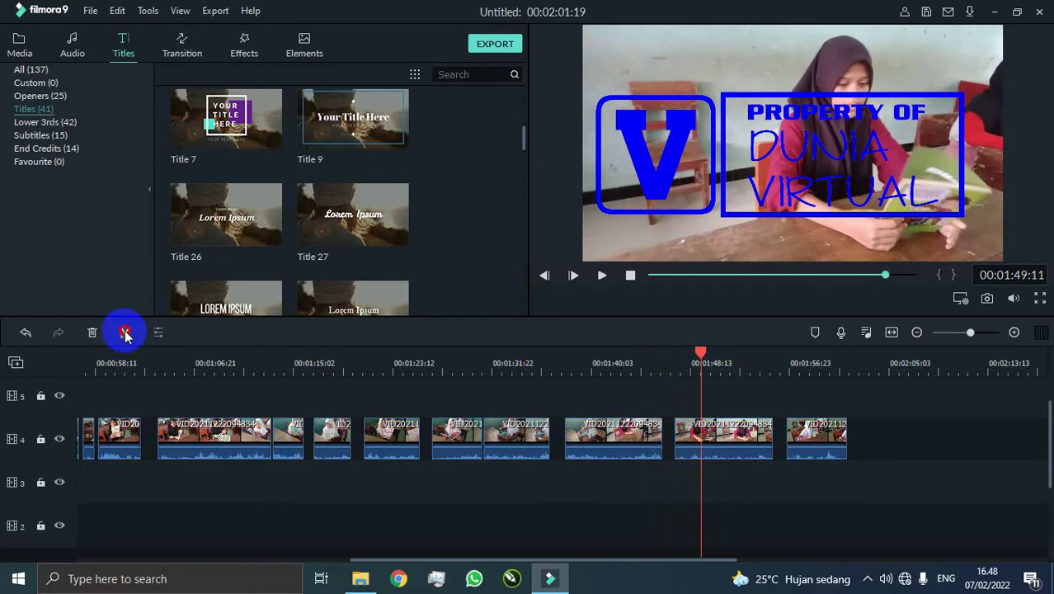
left_click(125, 332)
Split the same clip again at about 00:01:50:05 and append the piece cut out to the short pieces behind the story title.
left_click(715, 361)
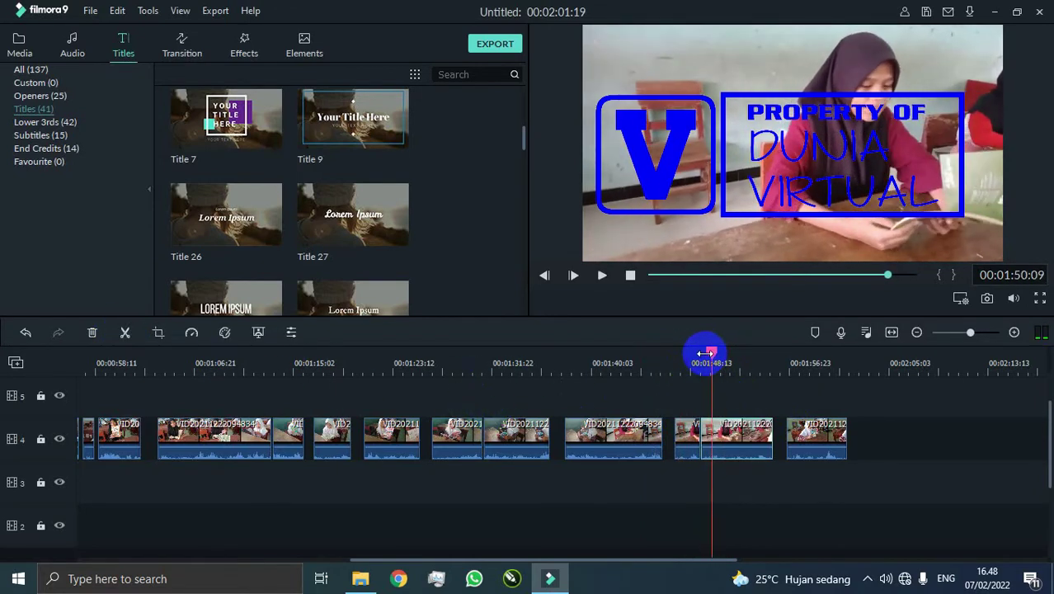
key("space")
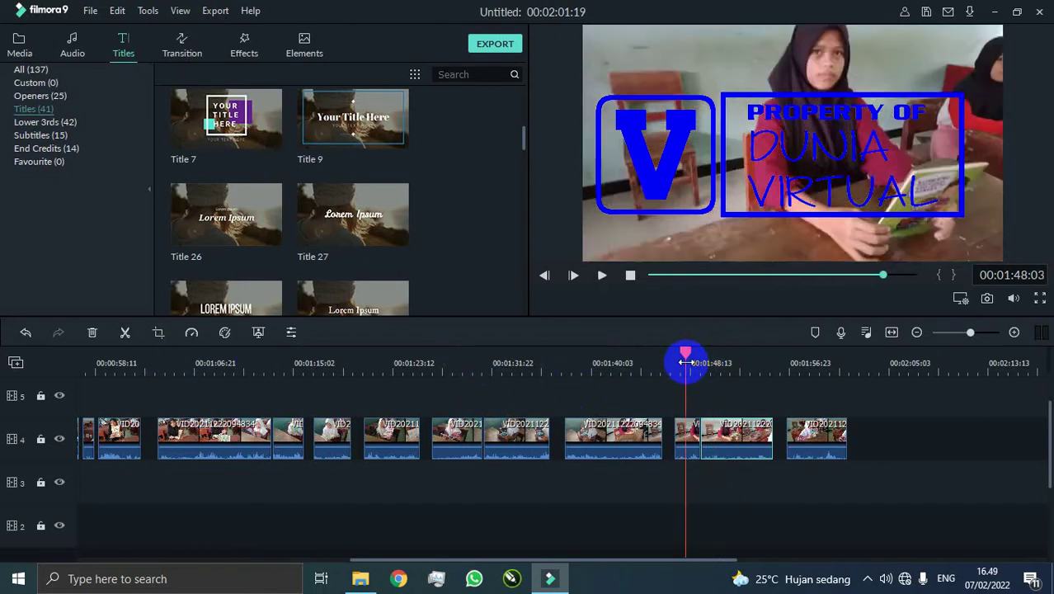
key("space")
left_click(126, 333)
left_click_drag(706, 440, 277, 434)
left_click_drag(407, 560, 277, 541)
scroll(238, 414, "up", 1)
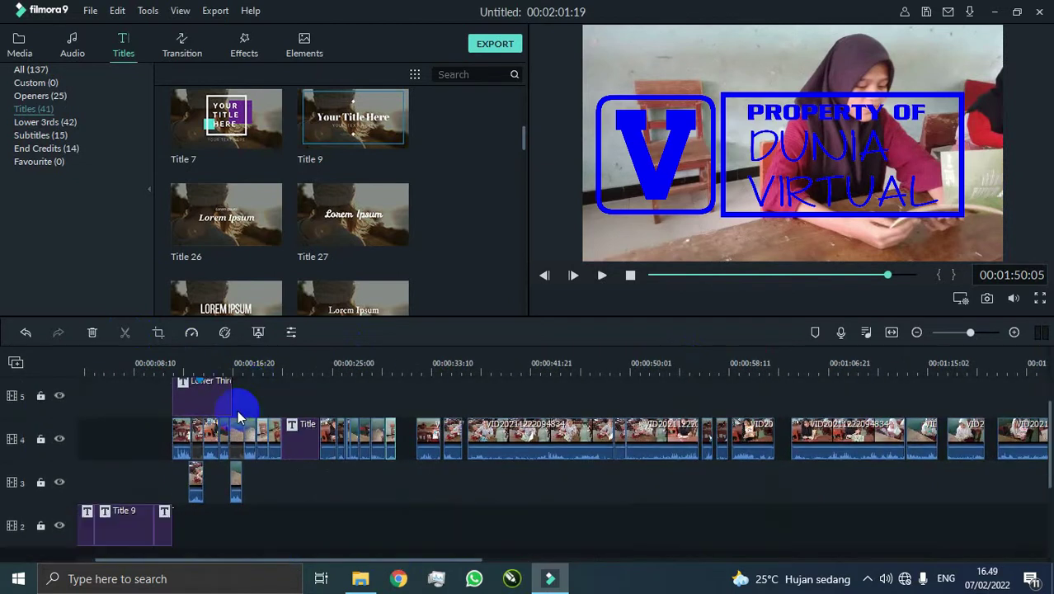
scroll(238, 412, "down", 1)
Play the last clips on track 4 up to the end of the timeline and look over the whole sequence.
left_click(246, 369)
left_click_drag(282, 372, 382, 375)
left_click_drag(467, 560, 582, 560)
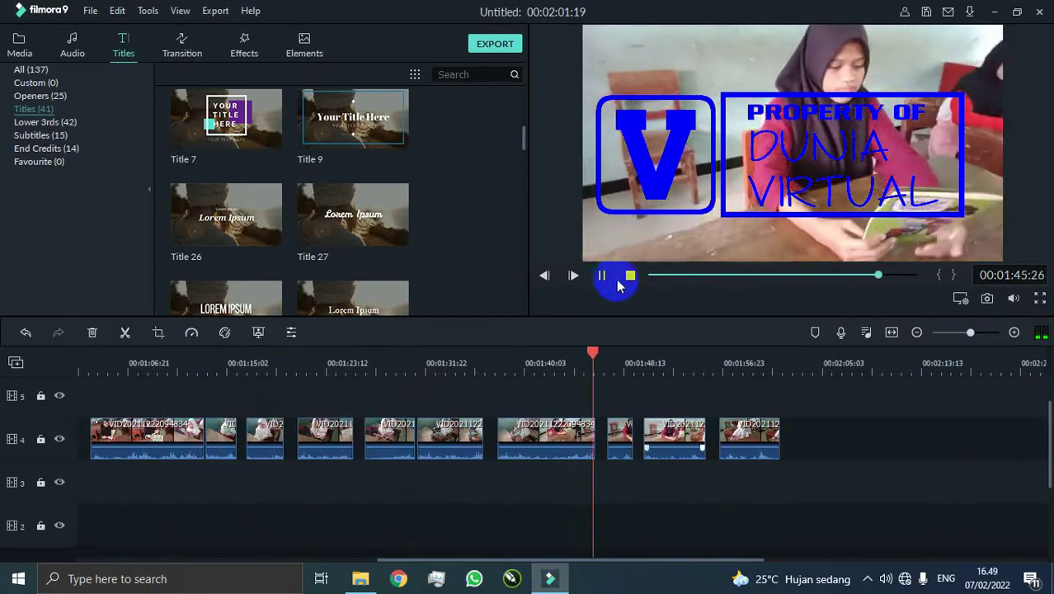
left_click(716, 356)
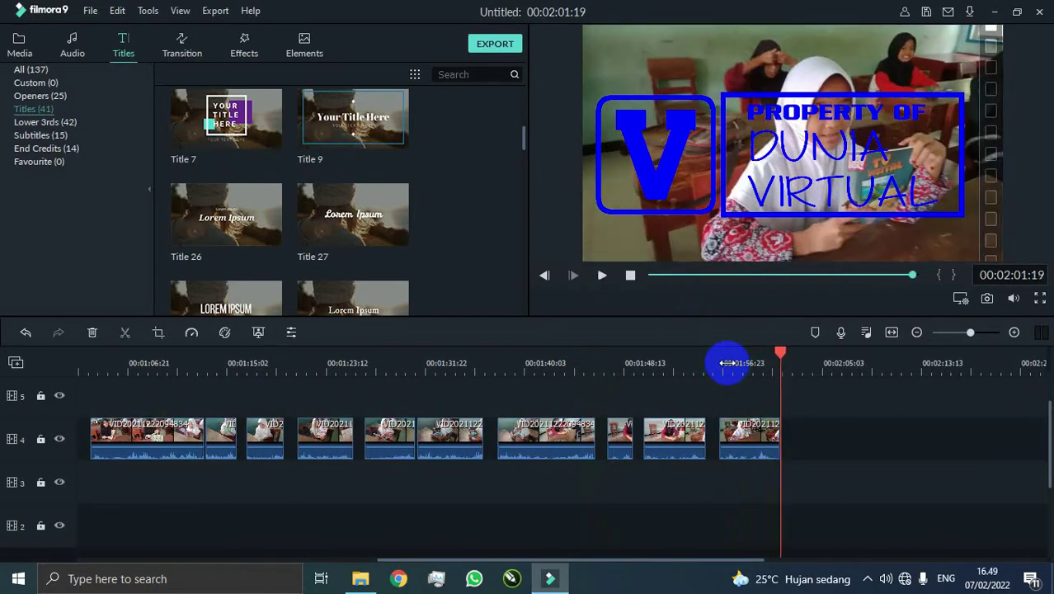
scroll(790, 495, "up", 1)
left_click_drag(719, 559, 739, 559)
left_click_drag(672, 365, 709, 370)
left_click_drag(528, 561, 295, 536)
scroll(272, 528, "down", 3)
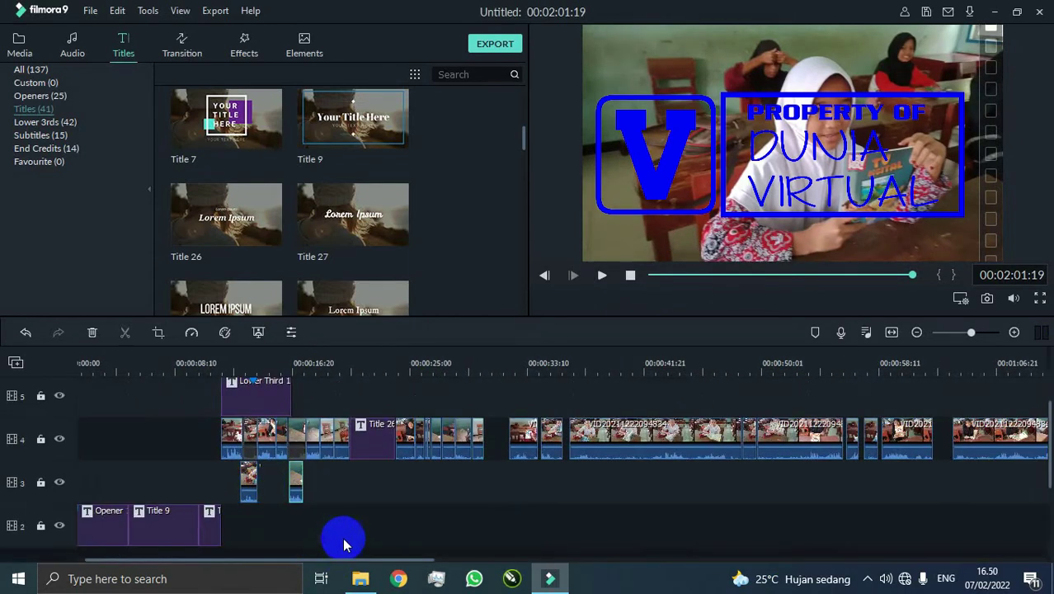
left_click_drag(368, 559, 492, 562)
left_click_drag(799, 370, 330, 376)
scroll(413, 387, "up", 3)
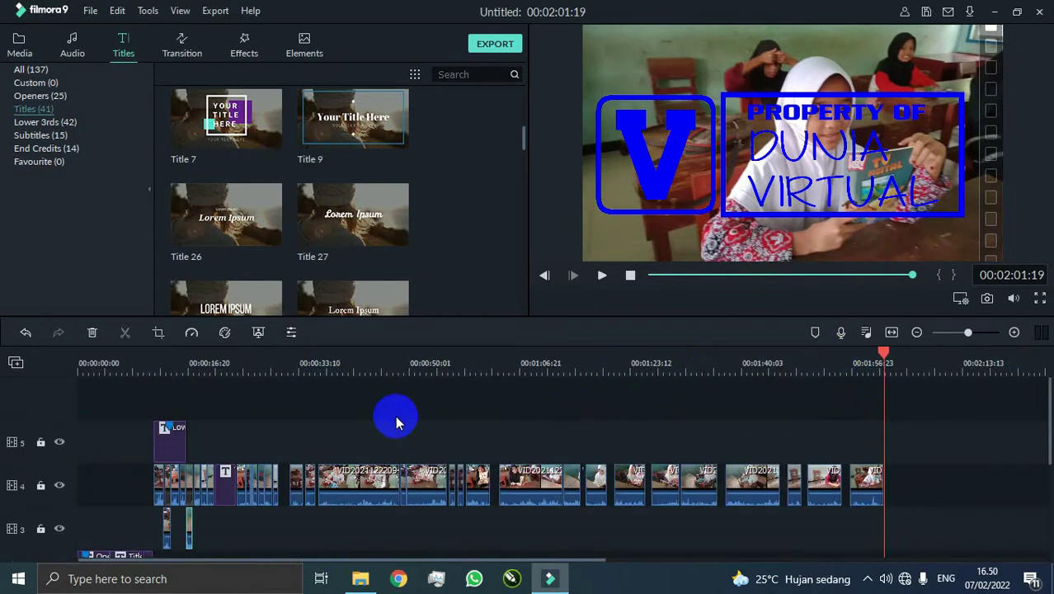
left_click_drag(536, 365, 598, 363)
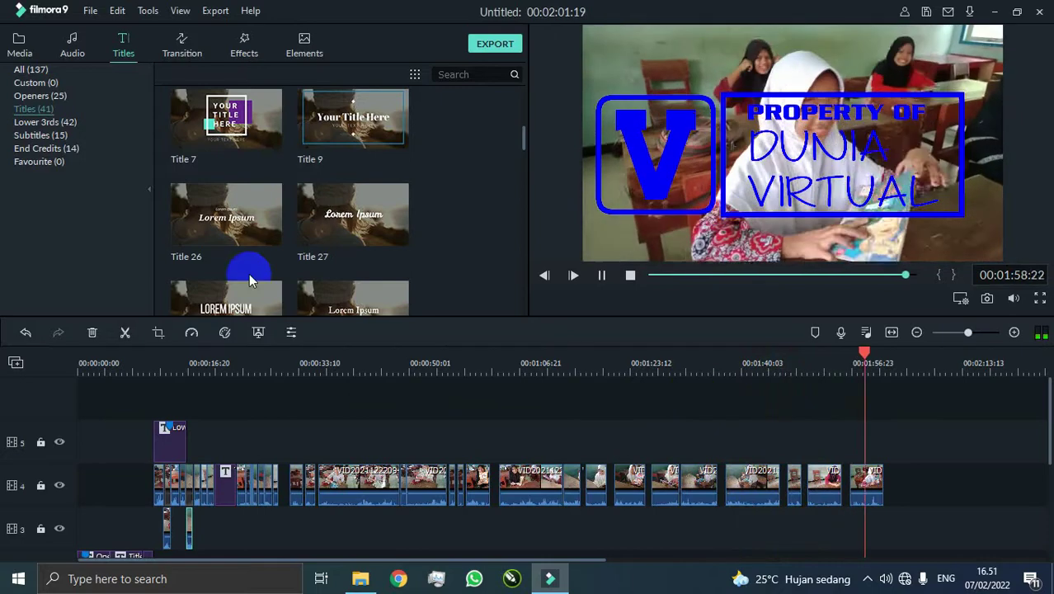
left_click(19, 45)
left_click(843, 275)
left_click_drag(843, 275, 902, 276)
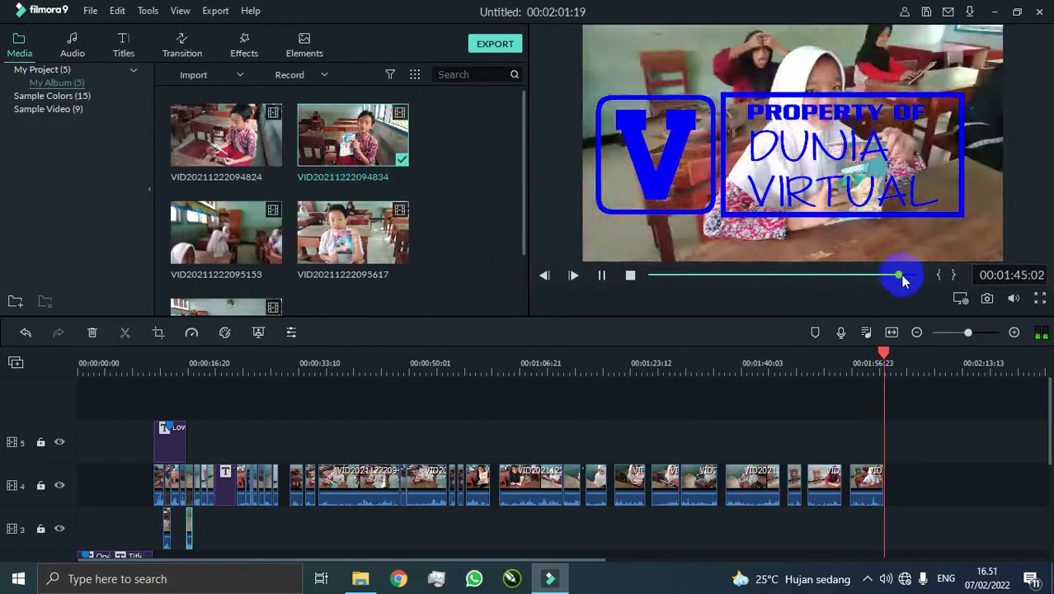
double_click(200, 236)
left_click(701, 276)
left_click(760, 276)
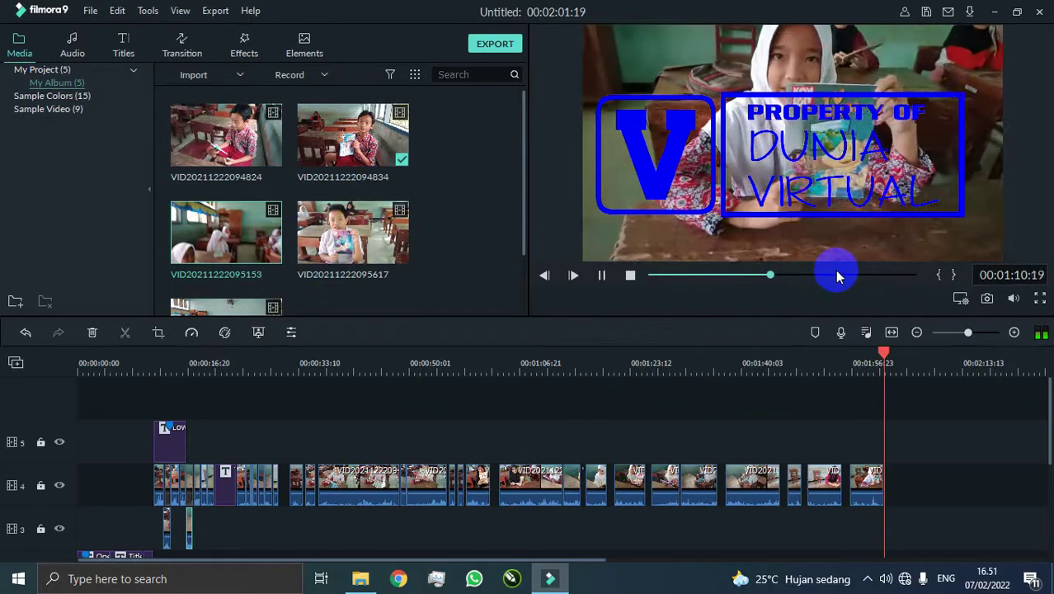
left_click(849, 276)
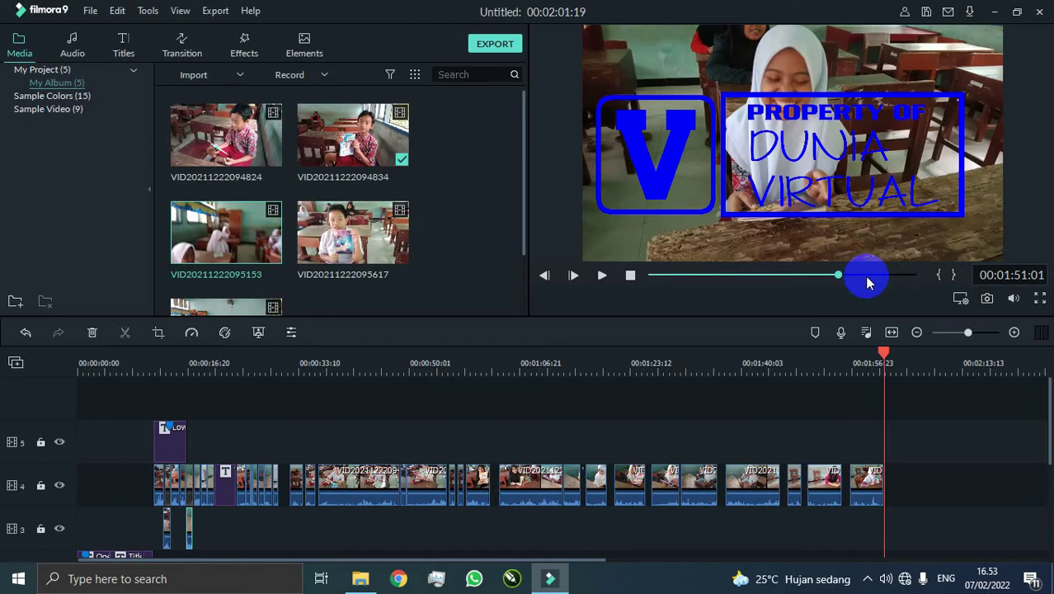
Move the short clip after 00:00:31 on track 4 to track 3 beneath the story title, and play that passage.
left_click(285, 377)
key("space")
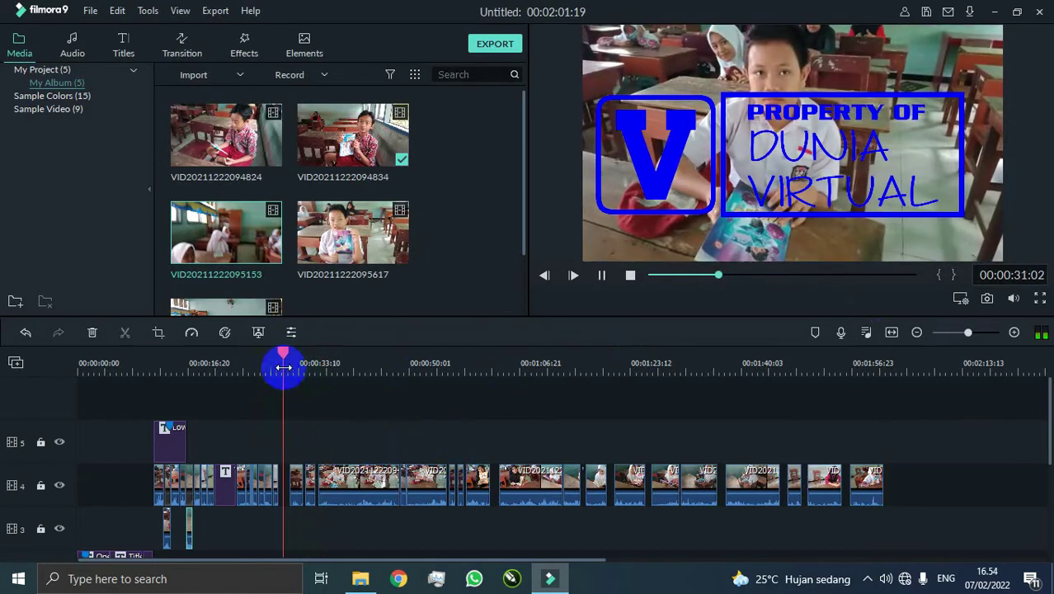
left_click_drag(297, 473, 258, 544)
scroll(256, 540, "down", 1)
left_click_drag(258, 483, 222, 485)
key("space")
left_click(209, 364)
key("space")
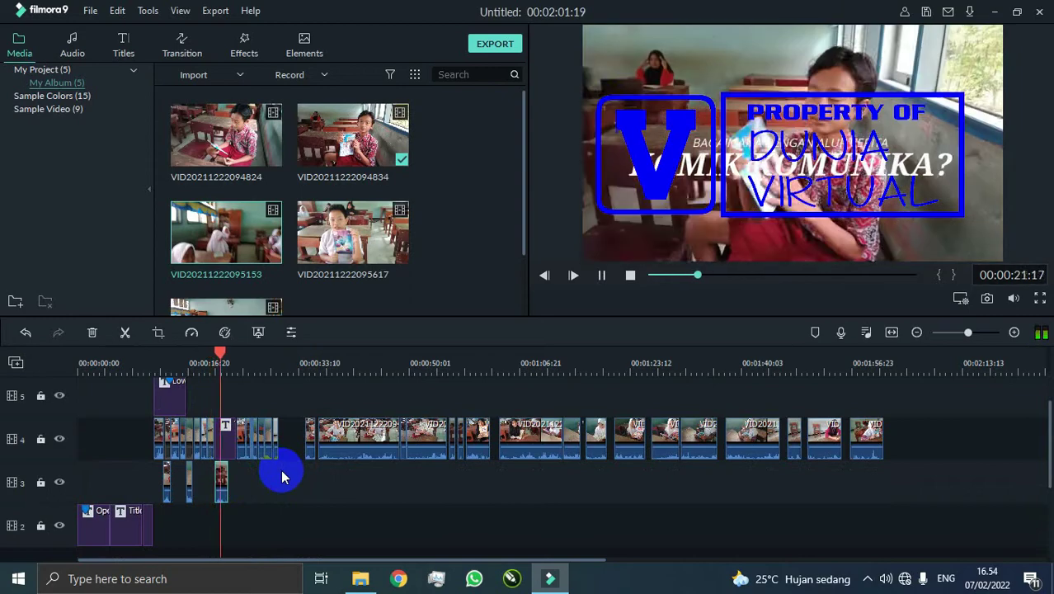
Try the clip beneath the story title on track 2 and on a lower track, and undo both moves.
right_click(221, 481)
left_click_drag(220, 482, 216, 523)
left_click(211, 364)
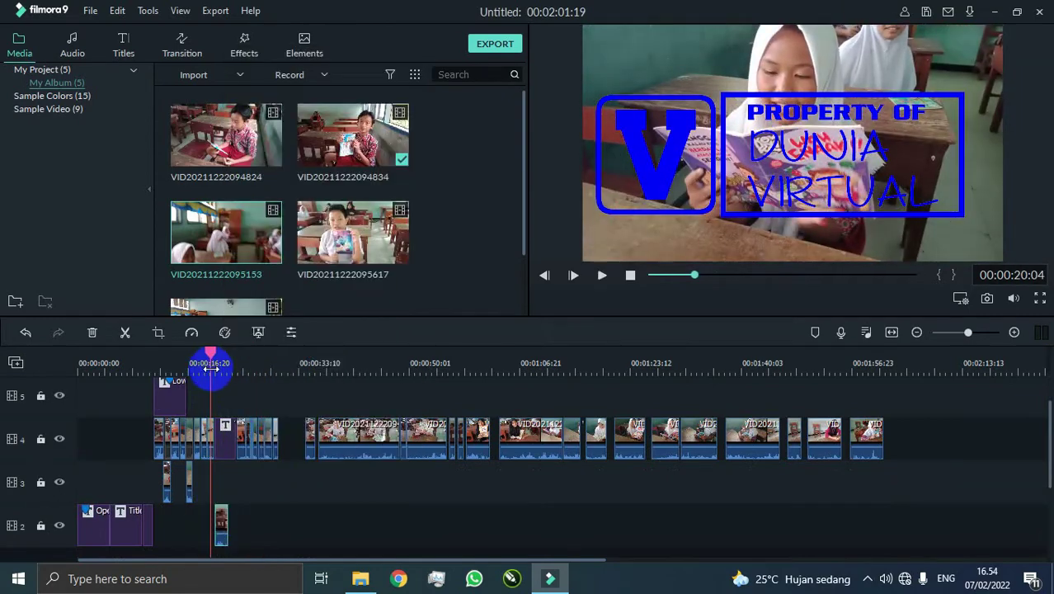
key("space")
scroll(228, 436, "down", 3)
left_click_drag(219, 387, 217, 544)
key("ctrl+z")
key("ctrl+z")
scroll(223, 443, "up", 3)
left_click(277, 364)
key("space")
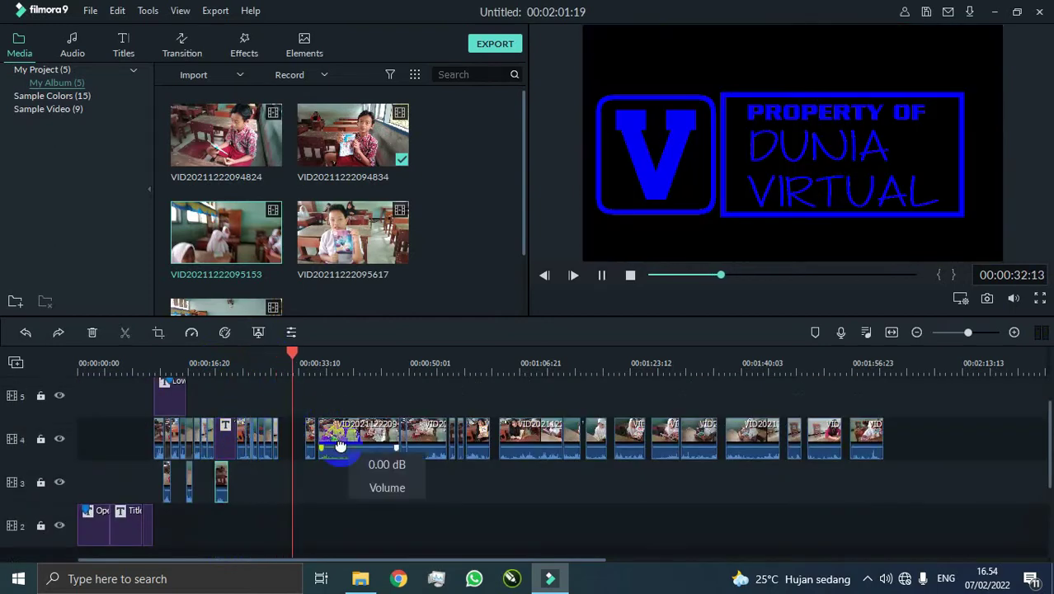
left_click_drag(732, 275, 757, 275)
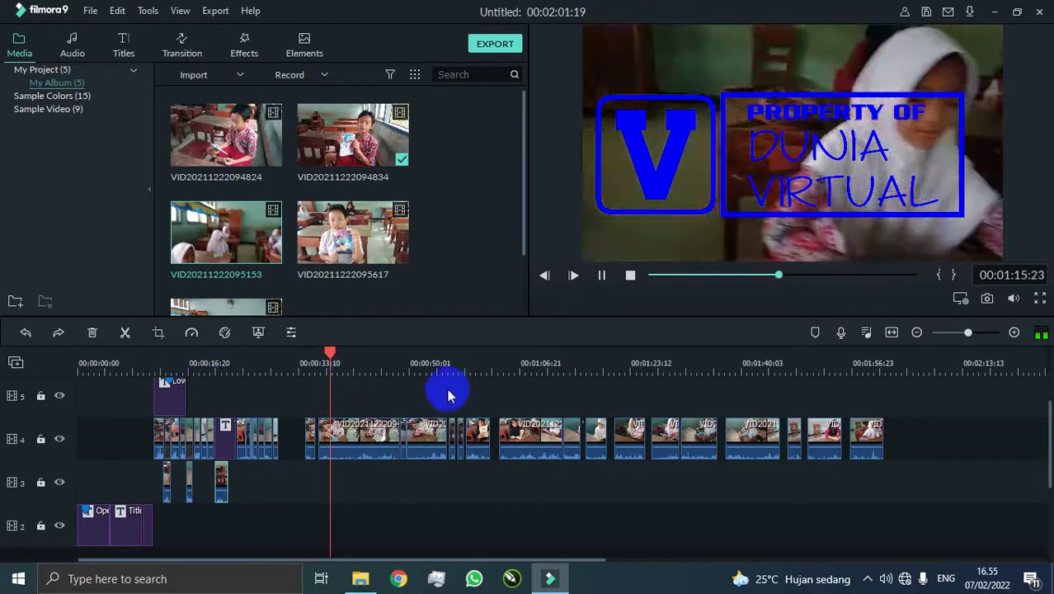
left_click(866, 428)
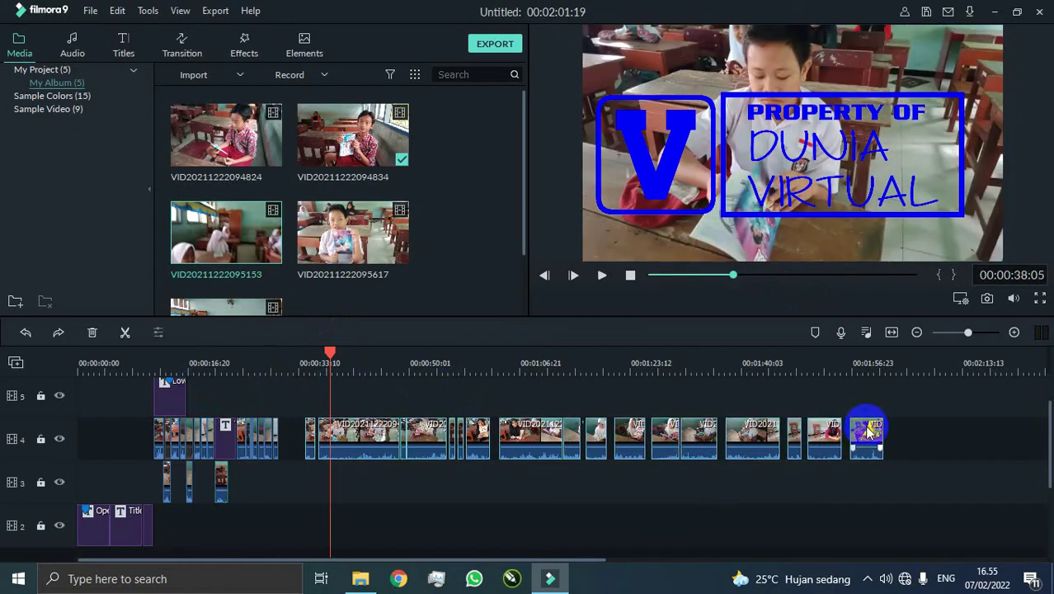
left_click_drag(732, 275, 843, 280)
double_click(257, 246)
left_click_drag(687, 274, 839, 284)
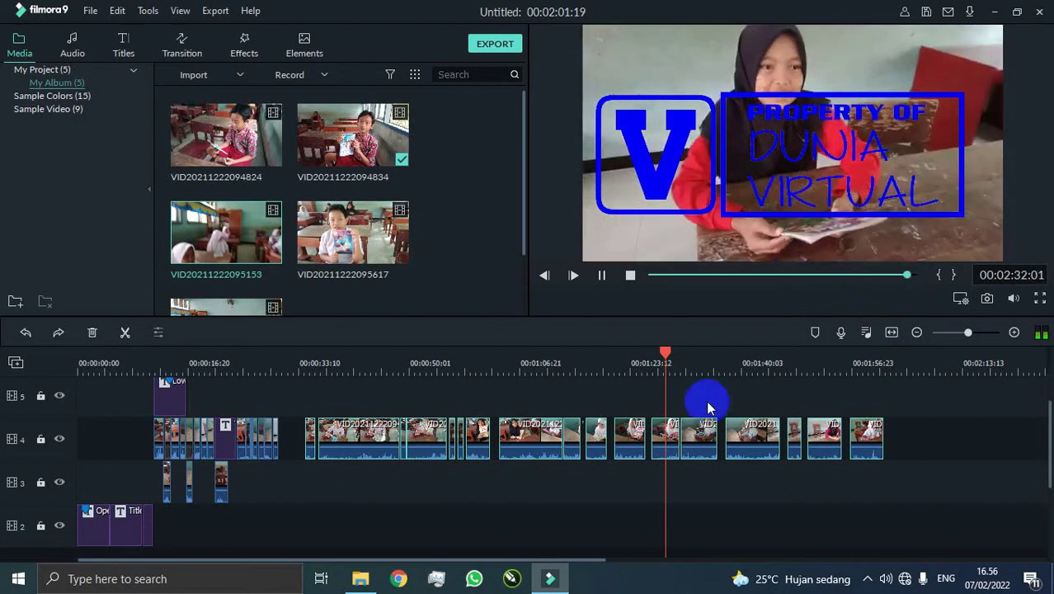
left_click(210, 363)
key("space")
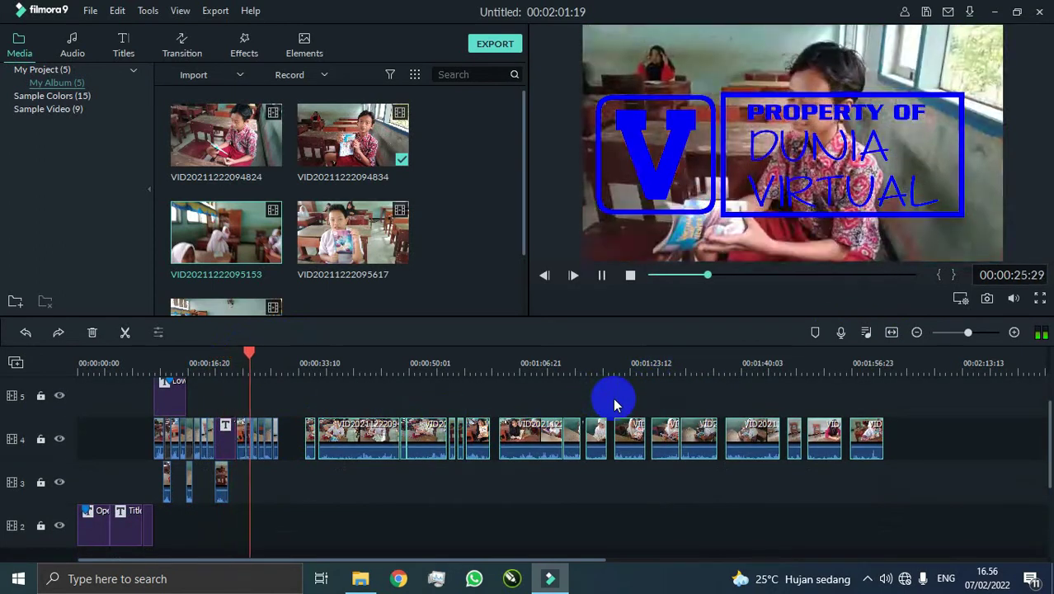
scroll(315, 378, "up", 1)
left_click_drag(220, 293, 891, 449)
left_click_drag(507, 560, 585, 557)
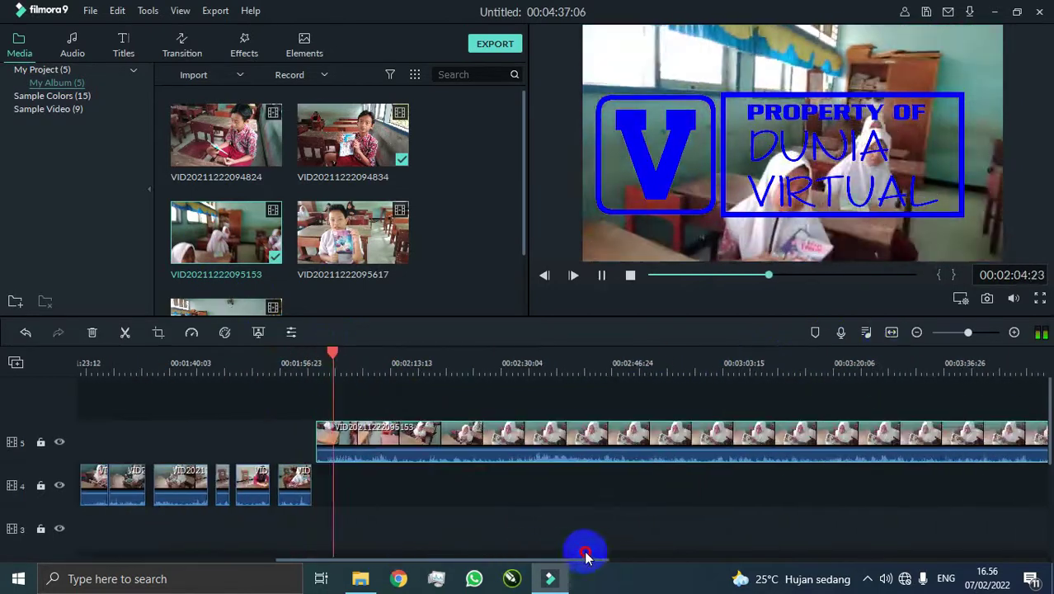
Play through the long recording on track 5 at several points and stop playback.
left_click(774, 365)
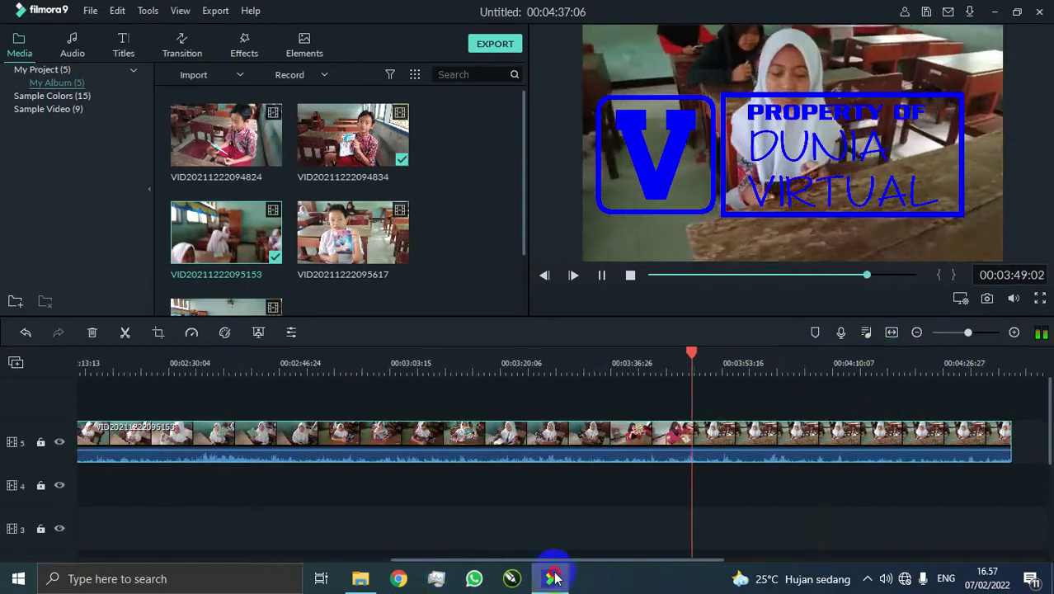
left_click(679, 353)
left_click(791, 375)
left_click(828, 372)
left_click(942, 358)
left_click(979, 358)
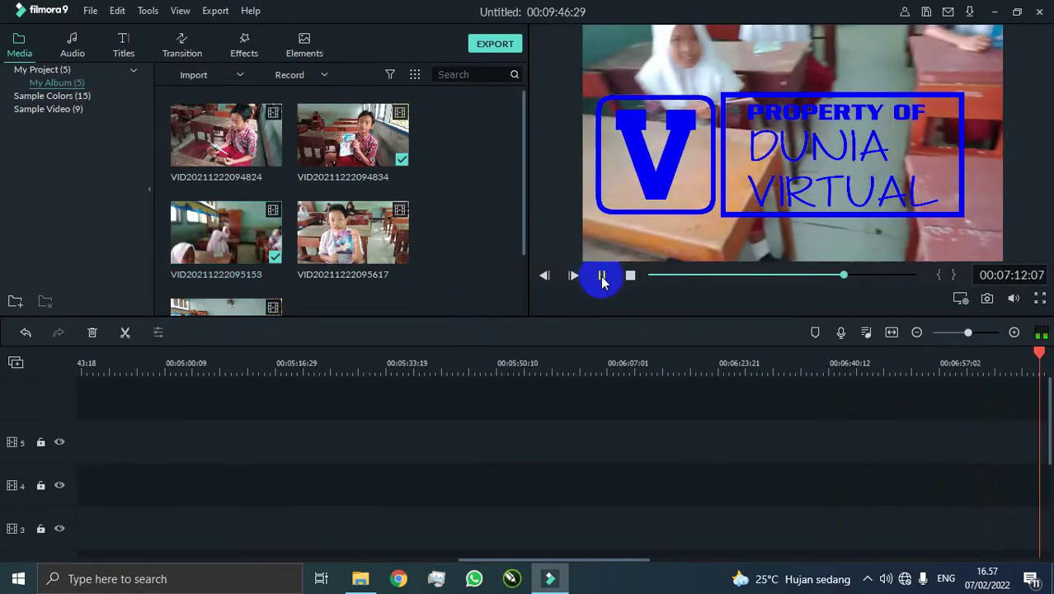
left_click(630, 274)
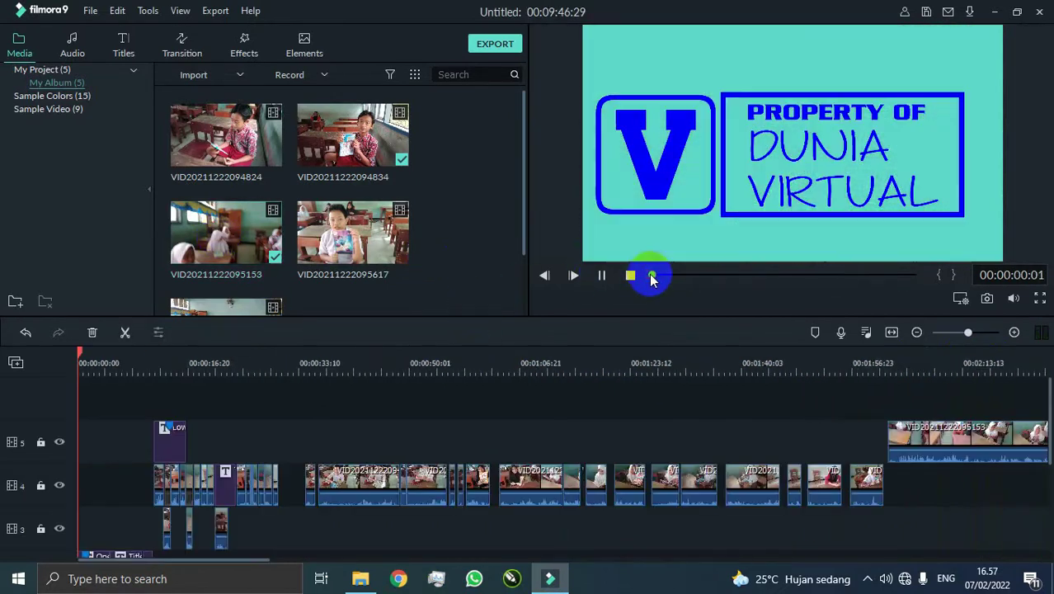
Save the project as VE Project 3 in another subfolder of the Video Project folder.
left_click(87, 11)
left_click(136, 140)
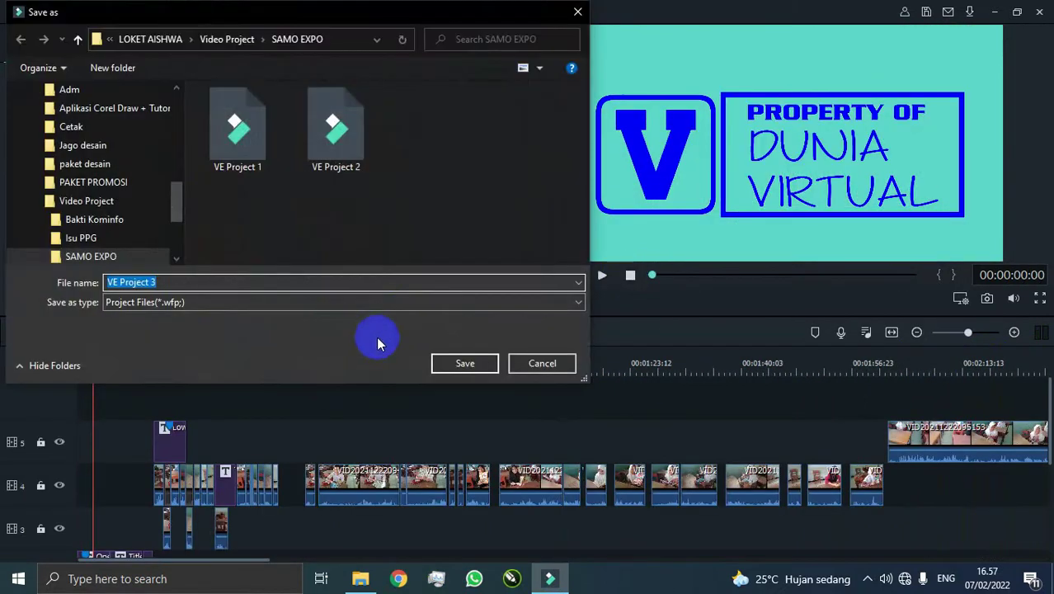
left_click(255, 39)
double_click(275, 121)
left_click(470, 367)
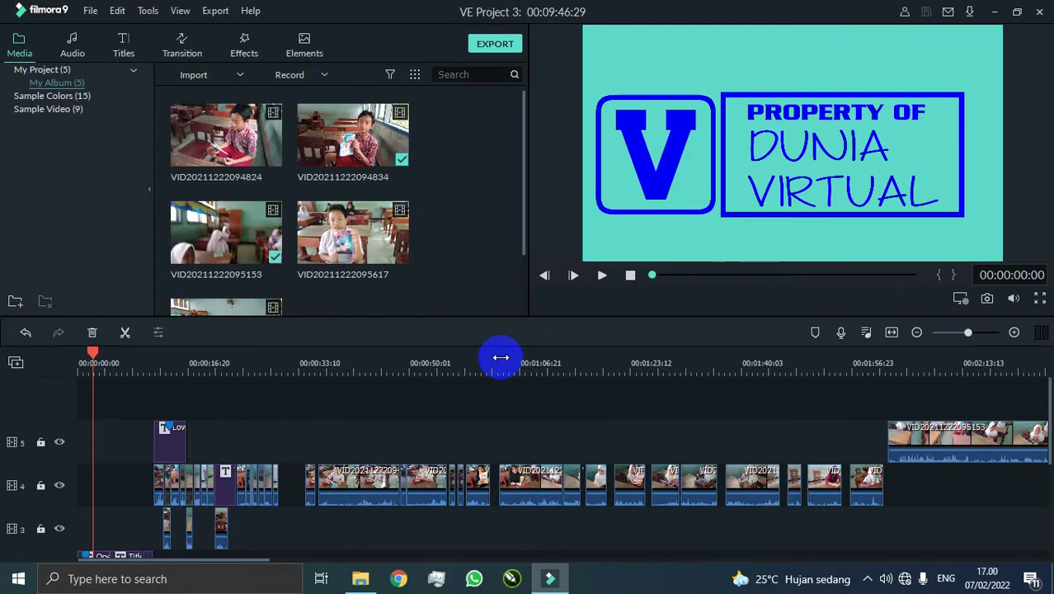
double_click(213, 226)
scroll(412, 462, "down", 1)
left_click_drag(658, 275, 773, 282)
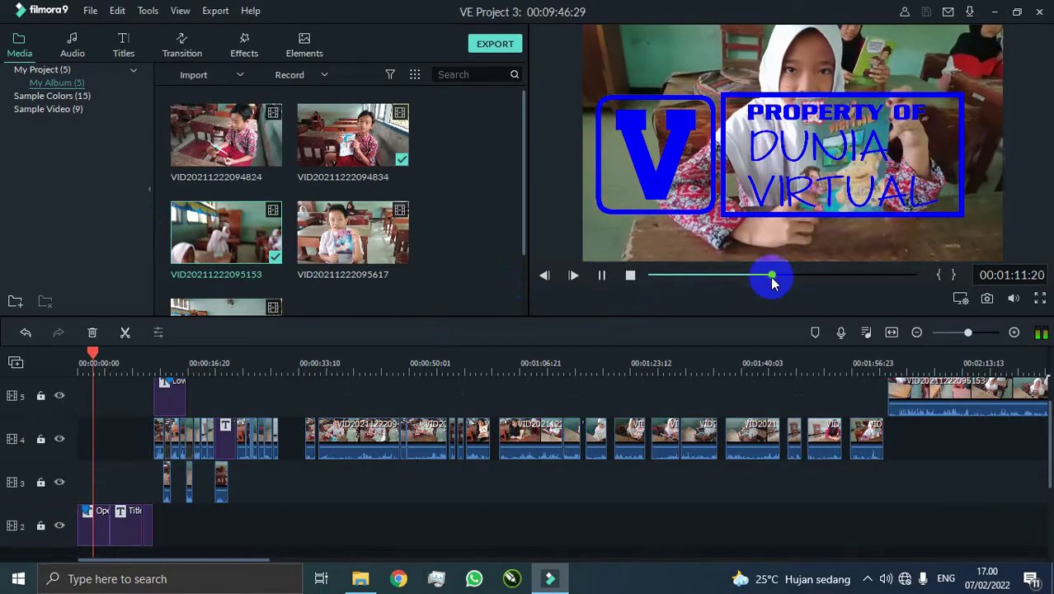
left_click(817, 275)
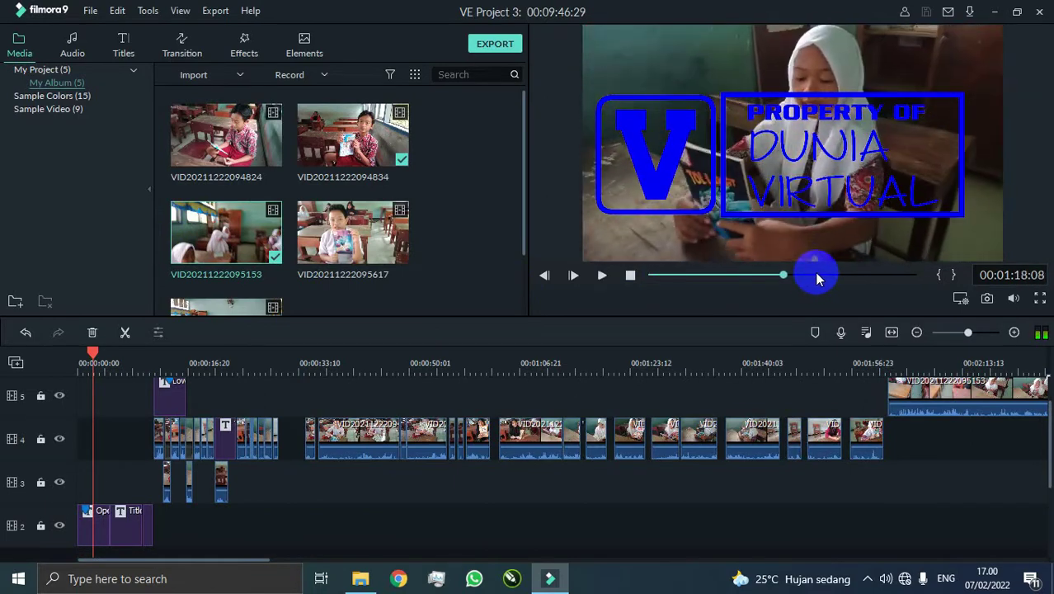
left_click_drag(795, 277, 904, 278)
left_click(887, 396)
left_click(329, 372)
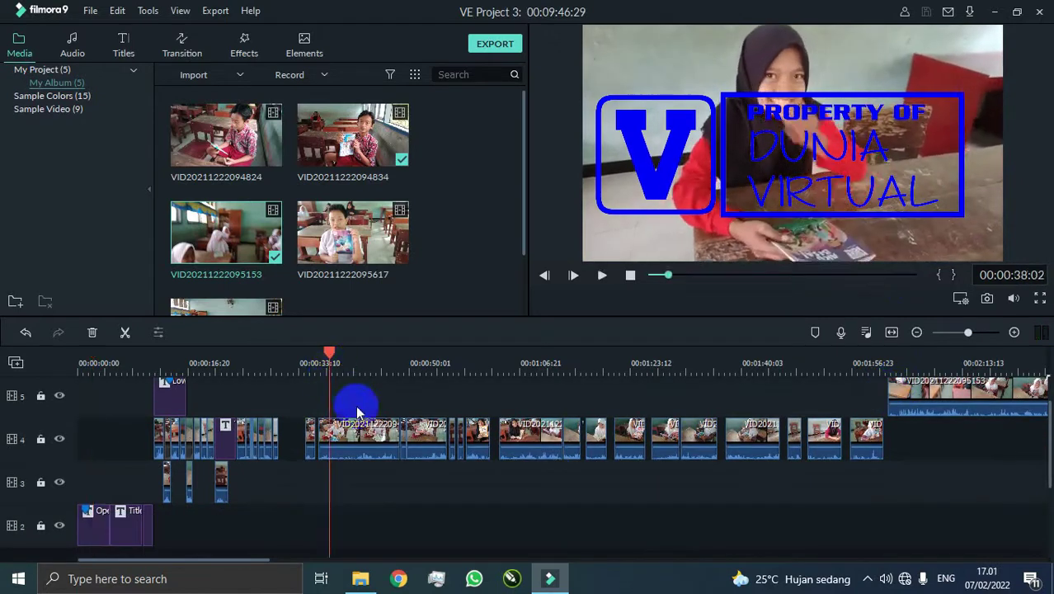
Delete the short clip at about 00:00:34 on track 4 and play the sequence from there.
scroll(342, 443, "up", 1)
scroll(356, 443, "down", 1)
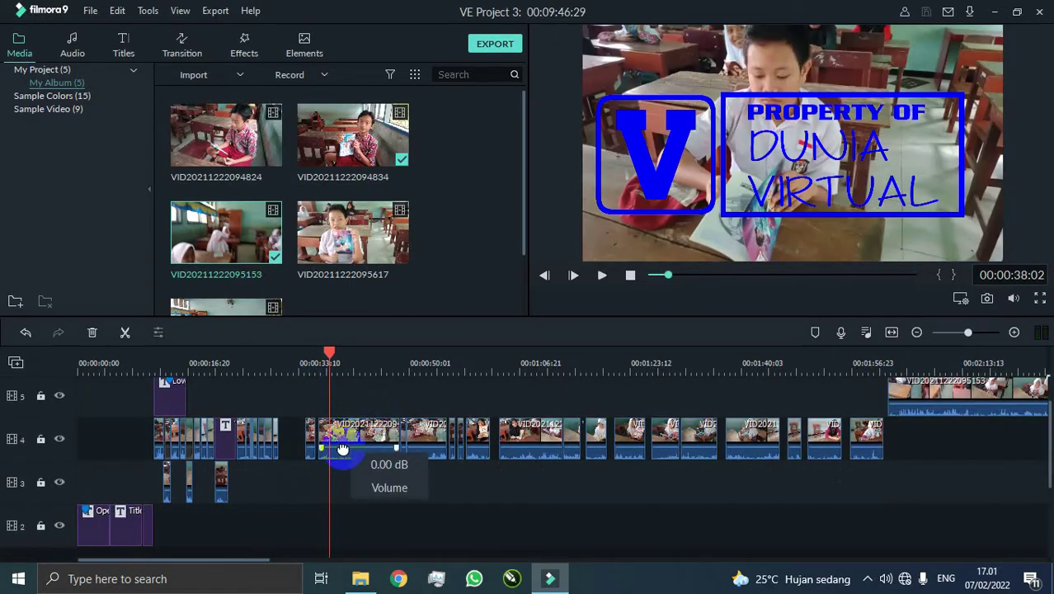
scroll(333, 412, "up", 1)
left_click(298, 350)
key("space")
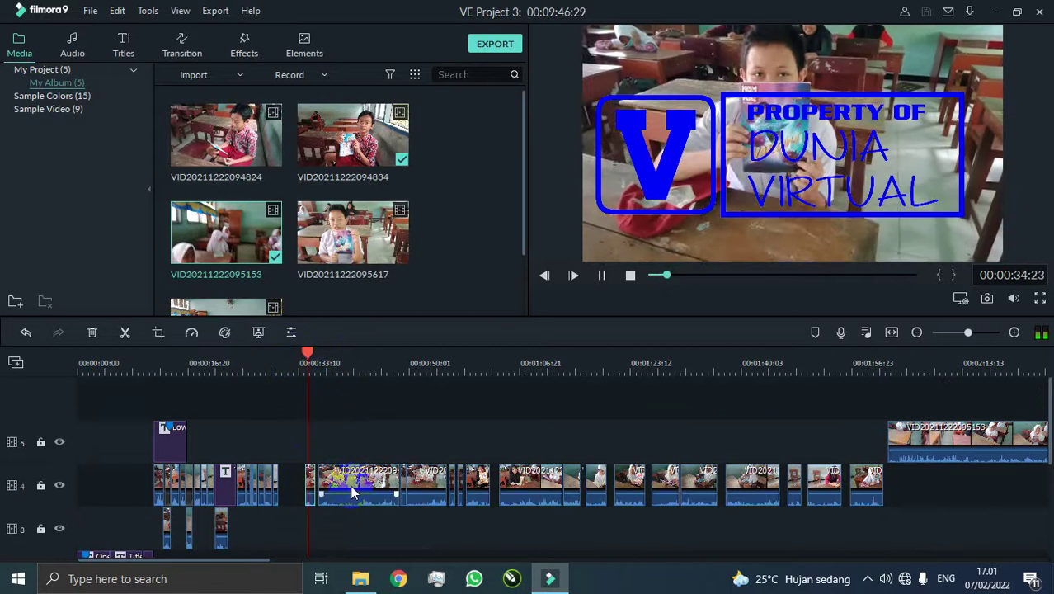
left_click(312, 484)
key("Delete")
left_click(309, 366)
key("space")
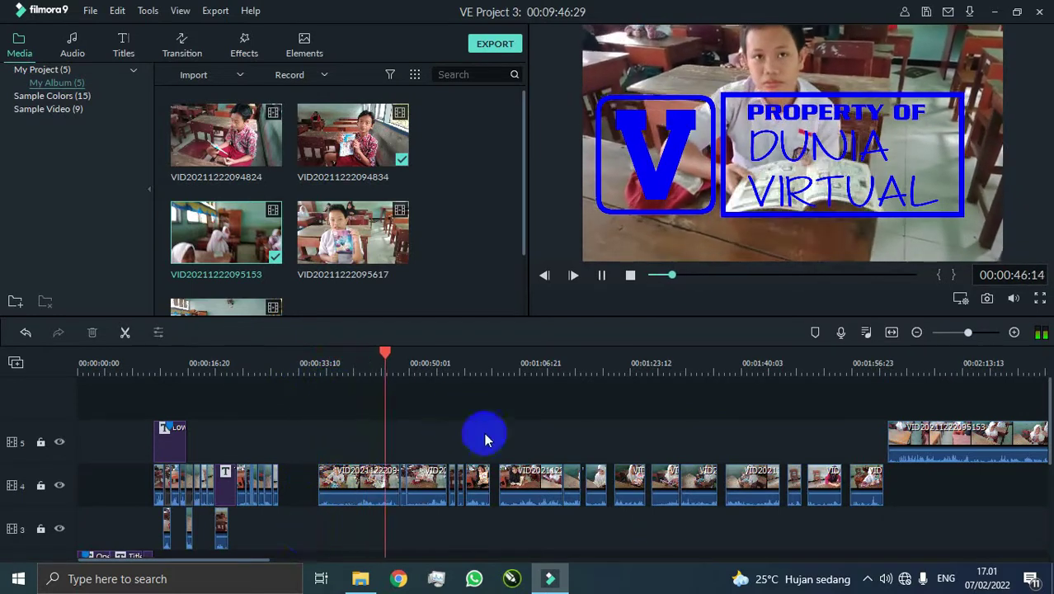
left_click_drag(229, 561, 539, 536)
left_click(375, 441)
left_click_drag(375, 441, 359, 441)
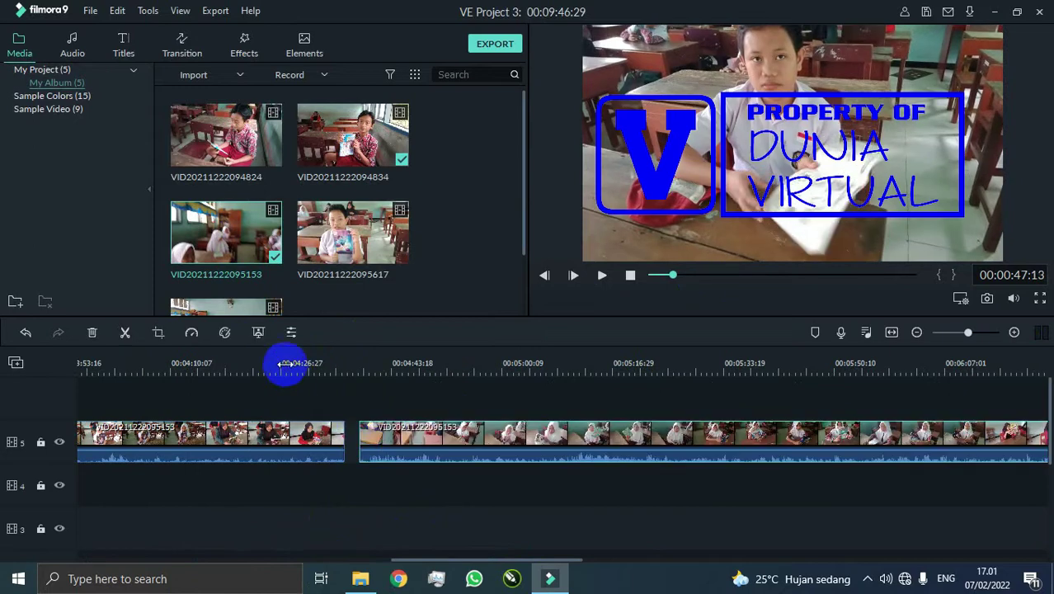
left_click(285, 363)
key("space")
left_click_drag(451, 560, 402, 559)
left_click(283, 544)
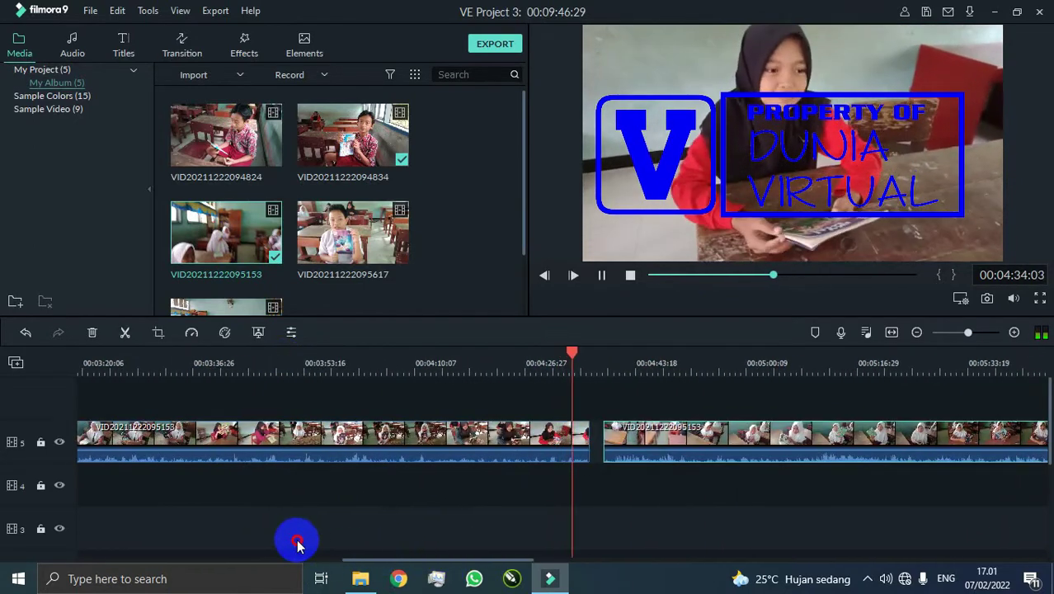
key("Delete")
Play the long clip on track 5 at several points to examine which student passages are usable.
left_click(397, 363)
left_click_drag(397, 363, 216, 365)
key("space")
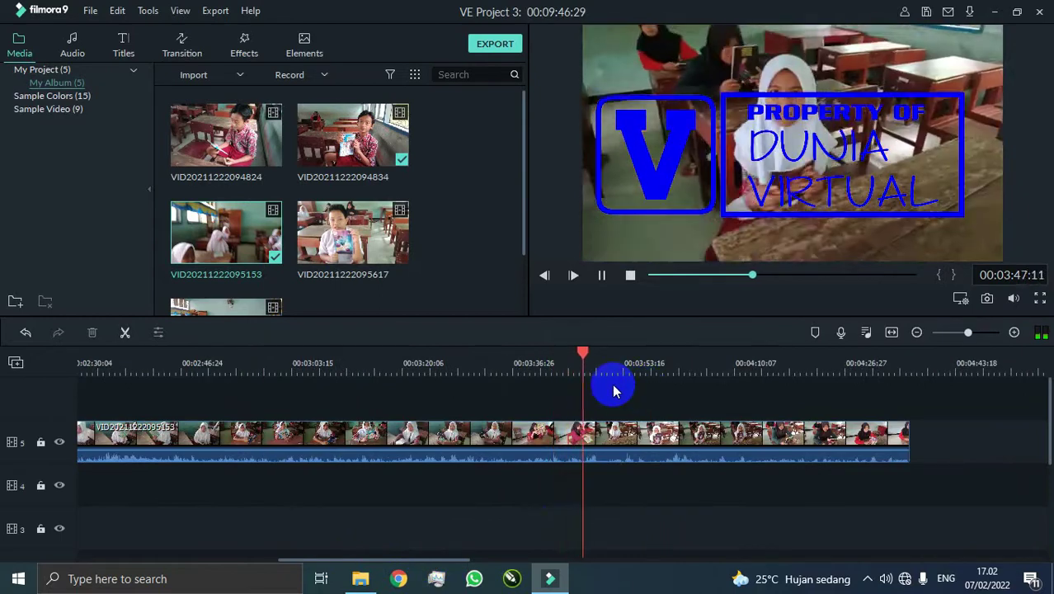
left_click(202, 363)
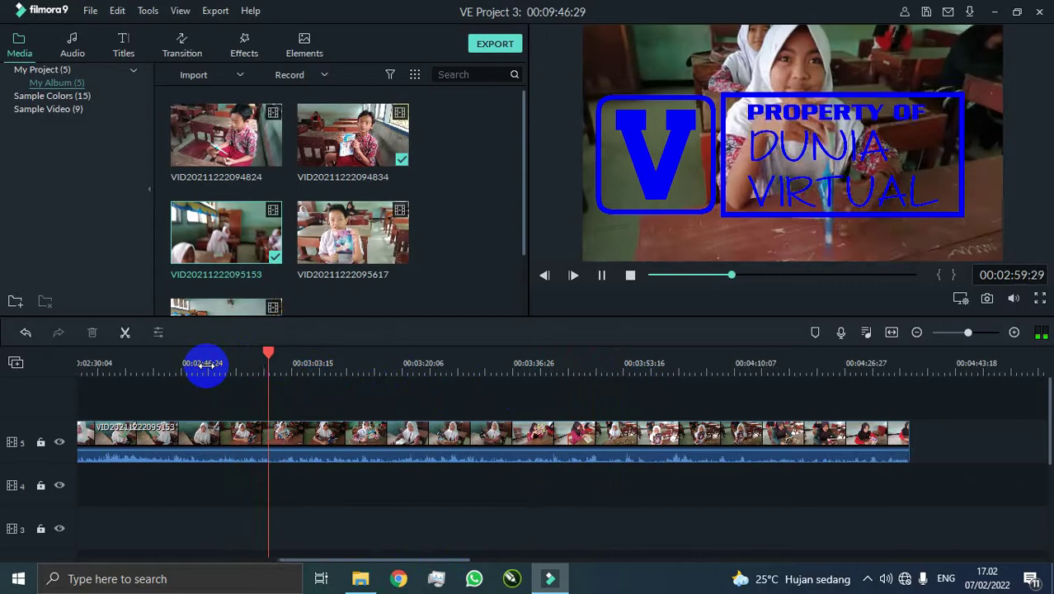
left_click(367, 363)
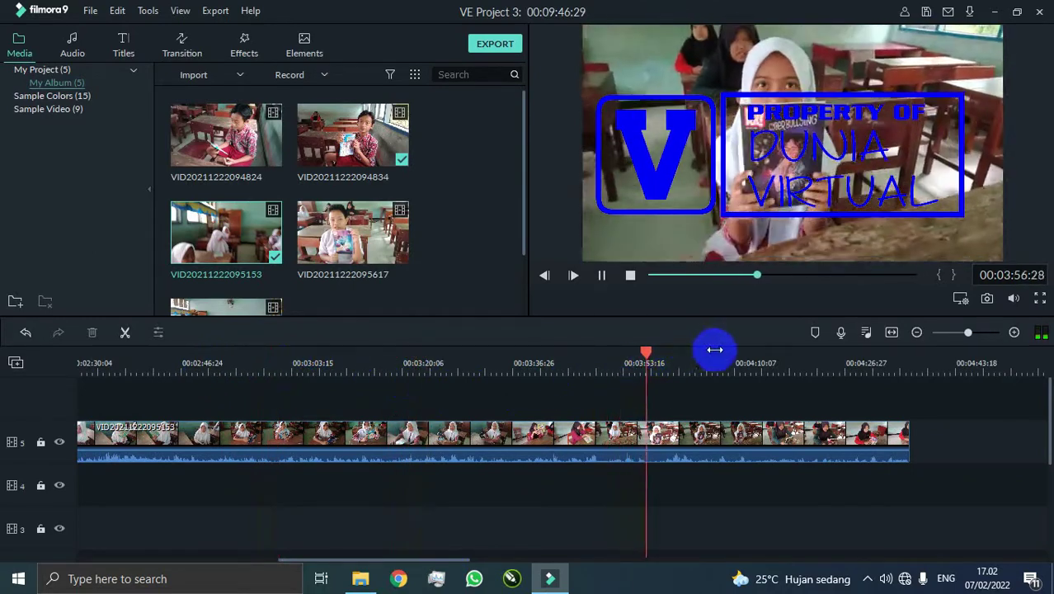
left_click(685, 353)
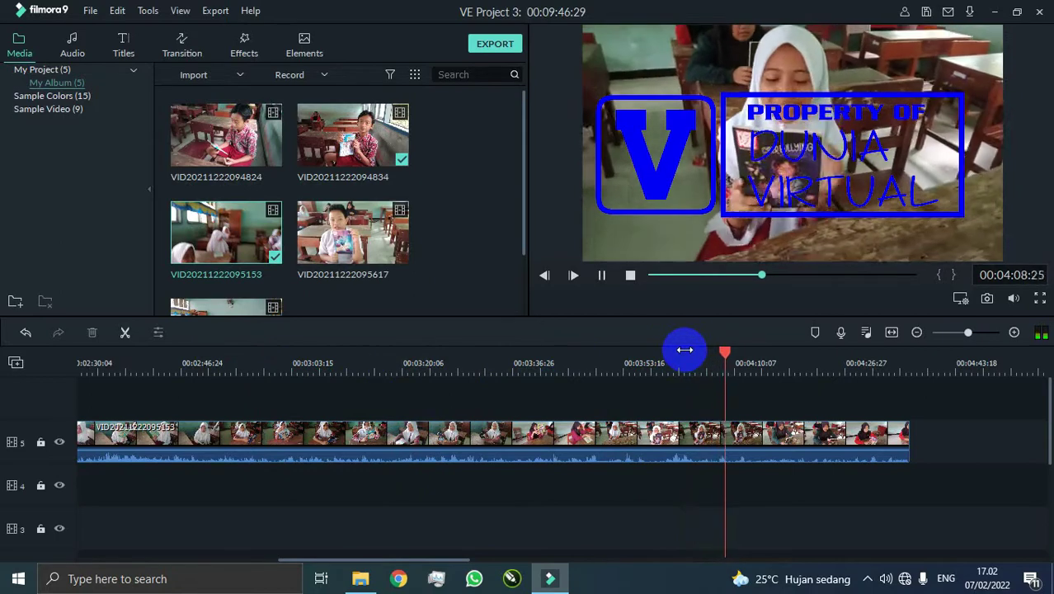
left_click_drag(681, 356, 851, 352)
left_click(793, 356)
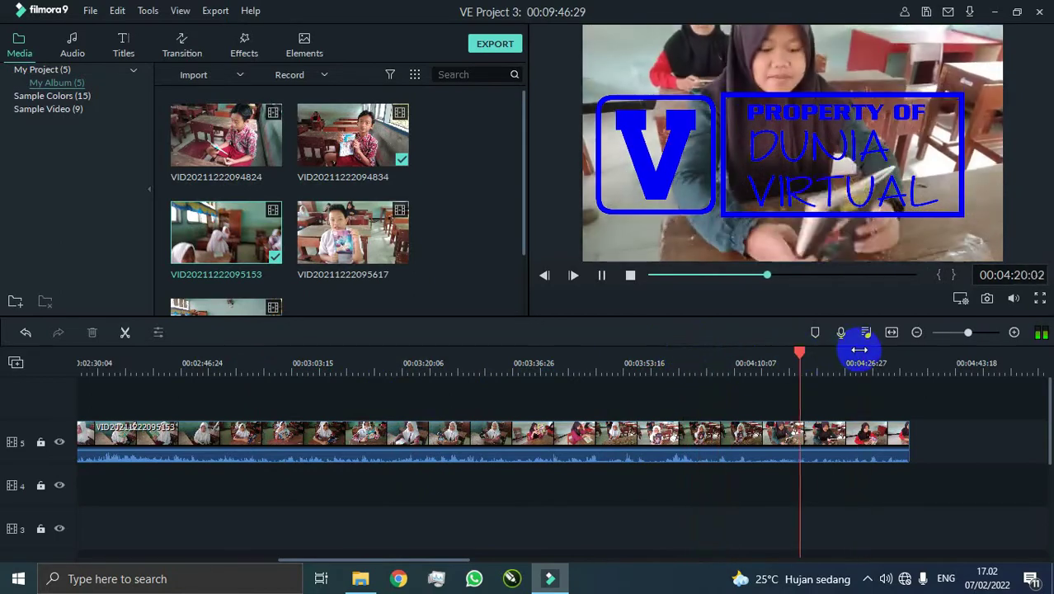
left_click(660, 361)
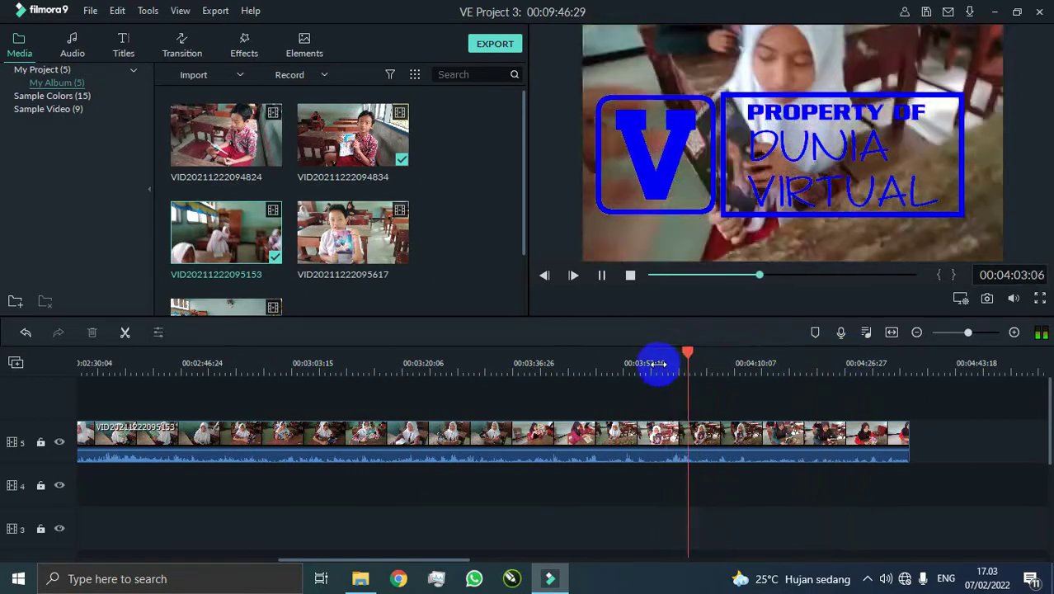
Split the long clip on track 5 at about 00:03:57 and play from the cut.
left_click_drag(662, 362, 610, 354)
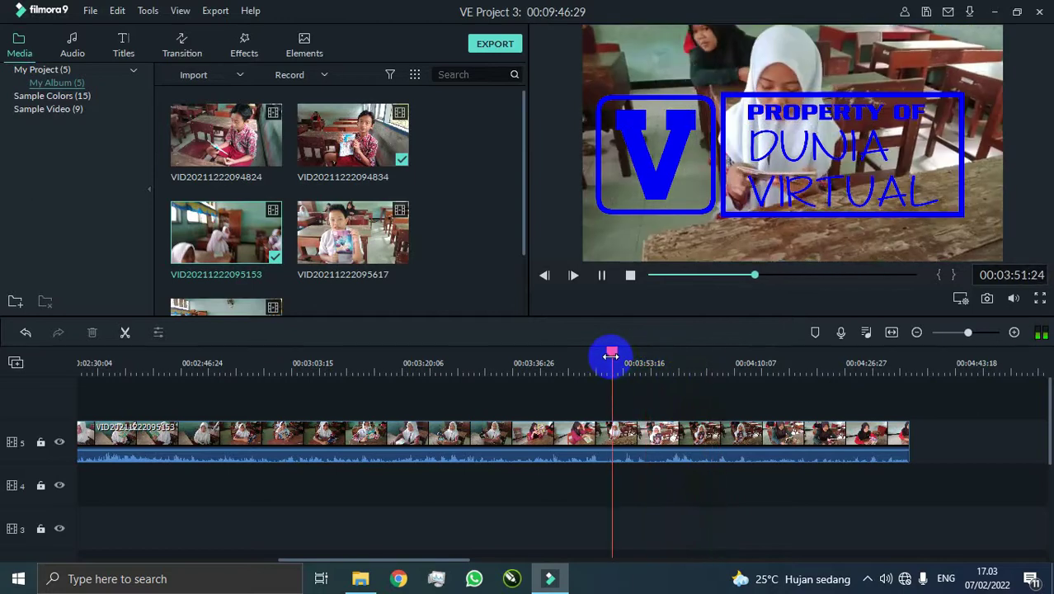
left_click(124, 332)
key("space")
left_click(648, 356)
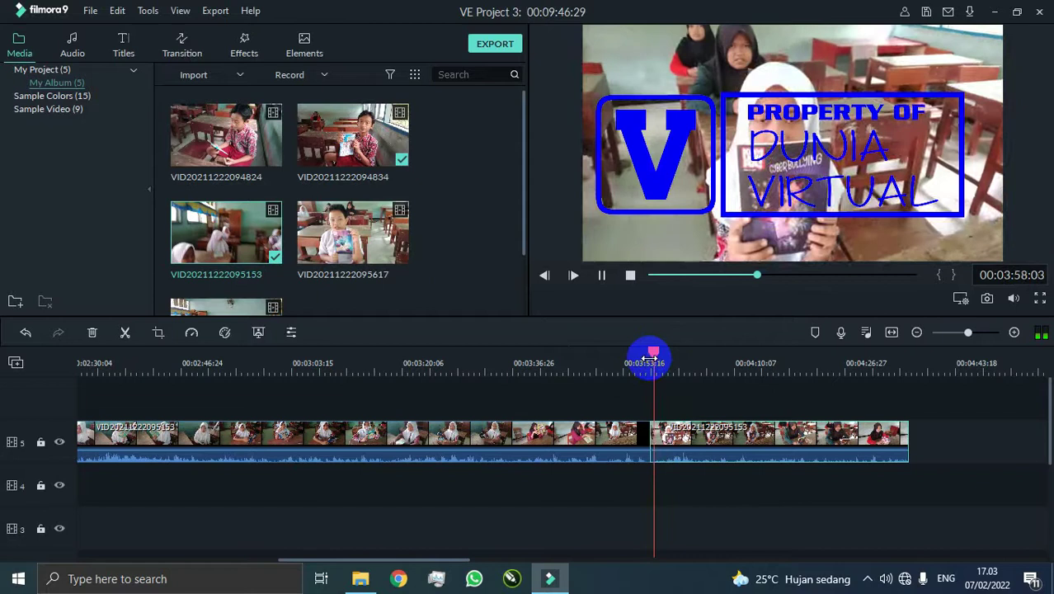
Cut out the passage from about 00:03:50 to 00:03:53 on track 5 and move it to track 4.
left_click(616, 361)
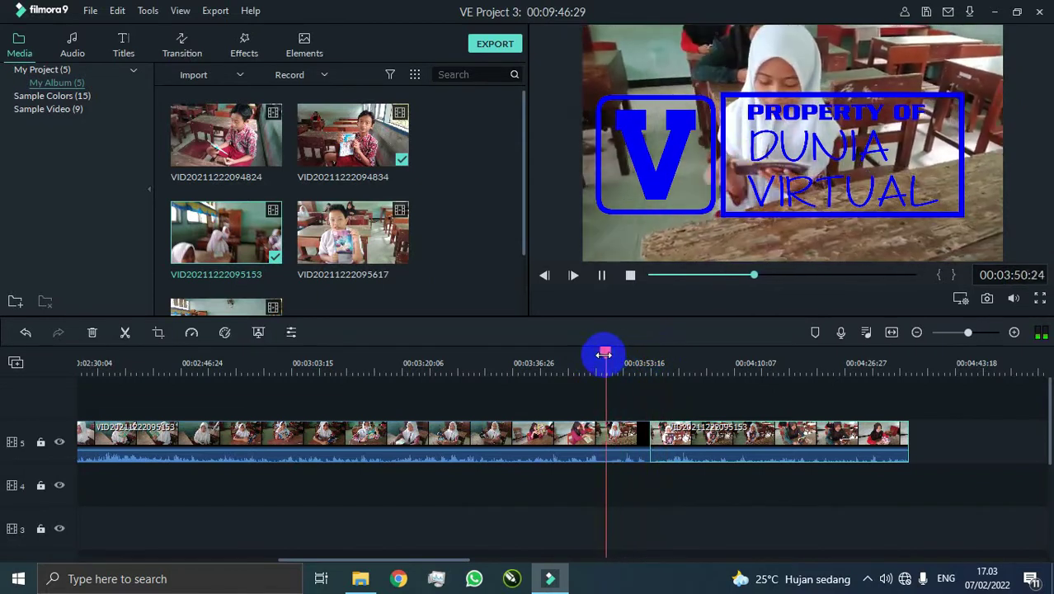
left_click(124, 331)
left_click(635, 452)
left_click_drag(635, 452, 657, 483)
right_click(653, 452)
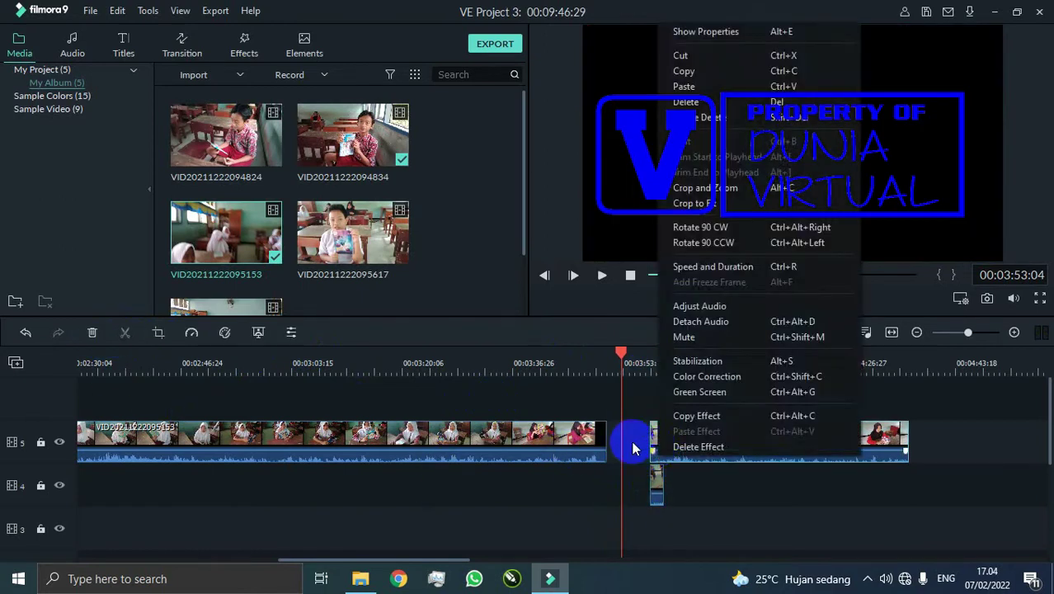
Split the clip on track 5 at about 00:04:03 and place the short track 4 excerpt below that cut.
left_click(650, 375)
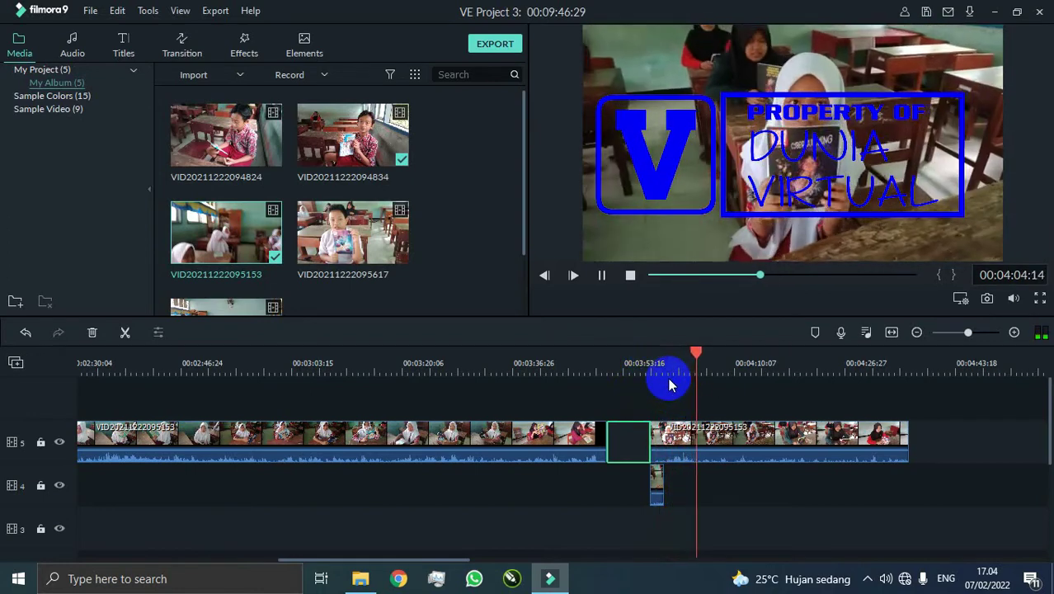
left_click(690, 356)
left_click(126, 333)
key("space")
left_click_drag(657, 475, 699, 481)
left_click(691, 373)
key("space")
key("space")
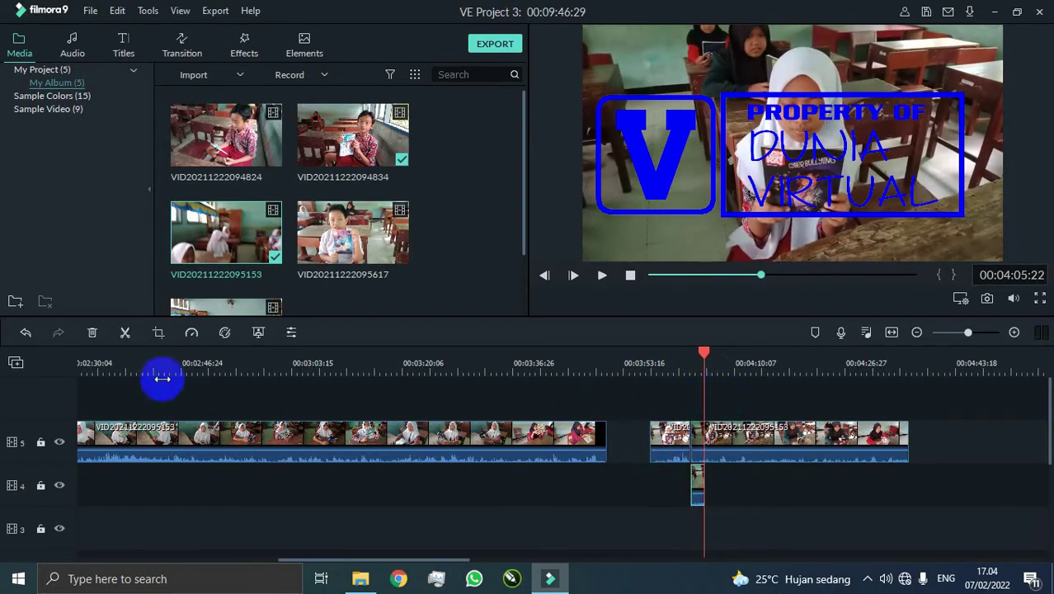
Cut out the passage from about 00:04:03 to 00:04:06 on track 5 and move both short excerpts back to about 00:03:17.
right_click(696, 497)
left_click_drag(697, 498, 387, 472)
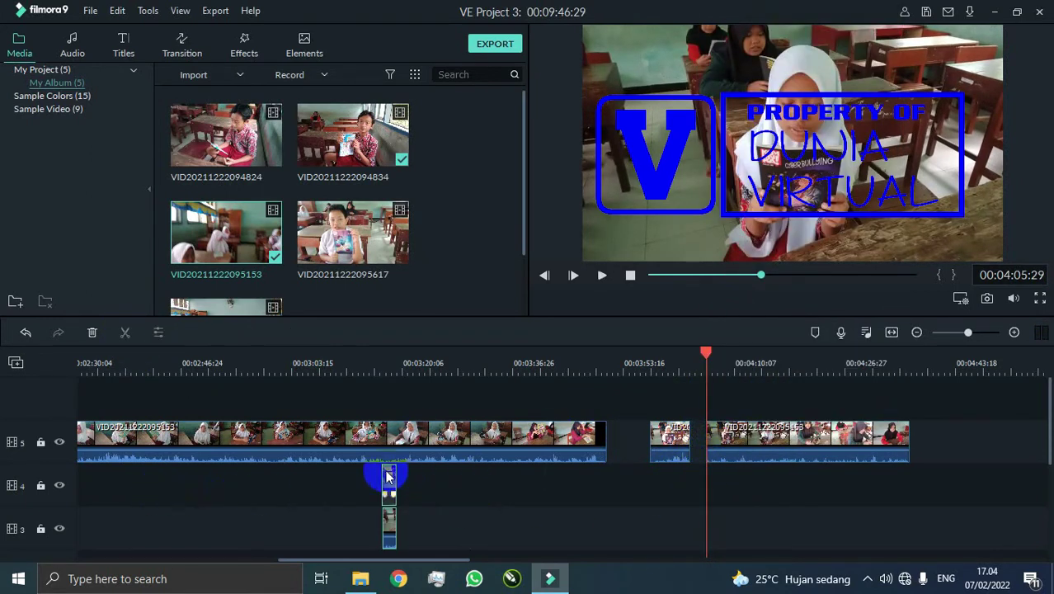
left_click_drag(454, 558, 388, 560)
left_click(729, 365)
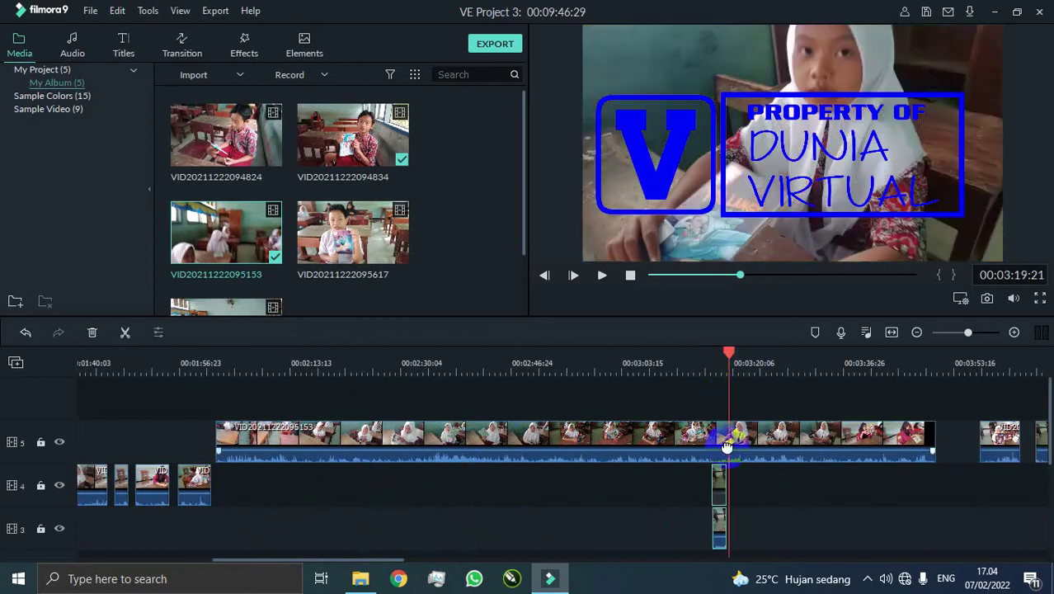
left_click(750, 488)
left_click(679, 489)
key("Delete")
key("ctrl+z")
Shift the second question title and its clips on track 4 later and place the two excerpts at about 00:00:21 on tracks 4 and 3.
left_click_drag(720, 484, 331, 487)
left_click_drag(720, 528, 324, 528)
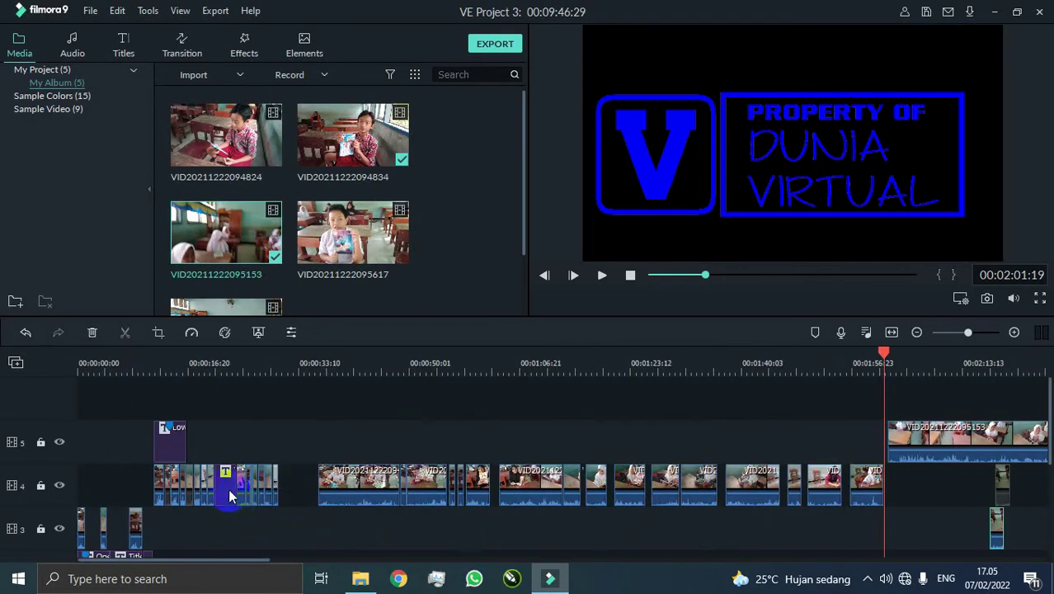
left_click_drag(266, 480, 264, 481)
left_click_drag(1001, 493, 220, 497)
left_click_drag(996, 531, 221, 474)
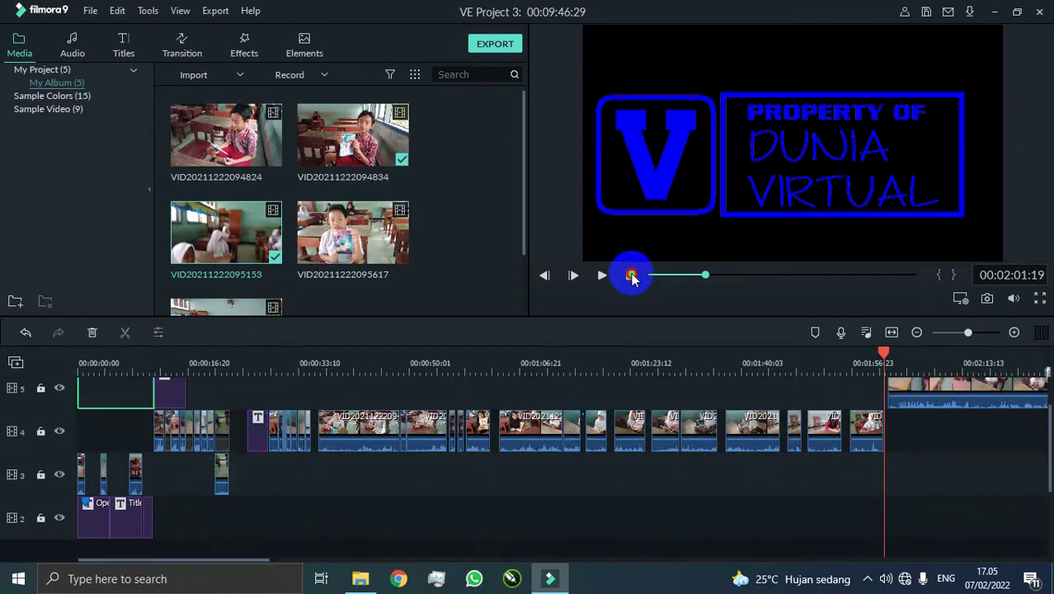
Play the opening from the start and shift the first three clips on track 3 later so they begin at about 00:00:05.
left_click(631, 276)
key("space")
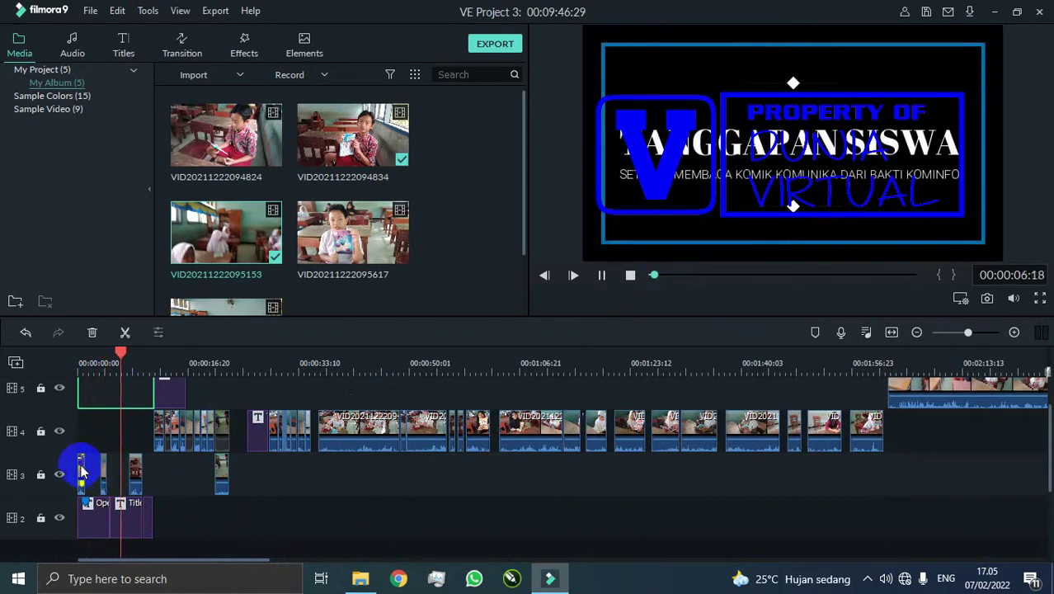
scroll(216, 512, "up", 2)
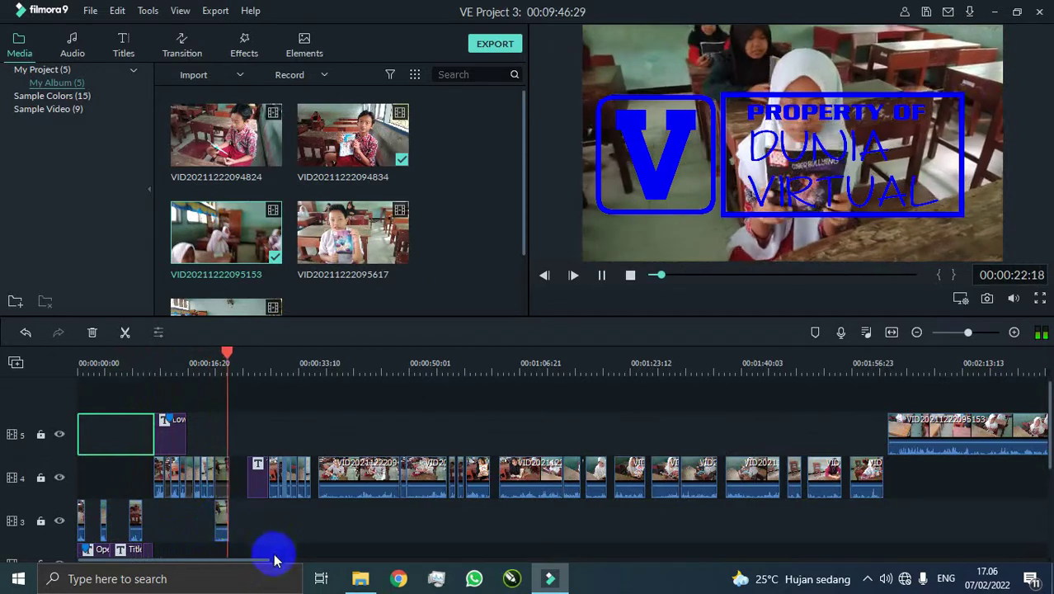
left_click(83, 518)
left_click_drag(134, 518, 170, 519)
left_click(101, 363)
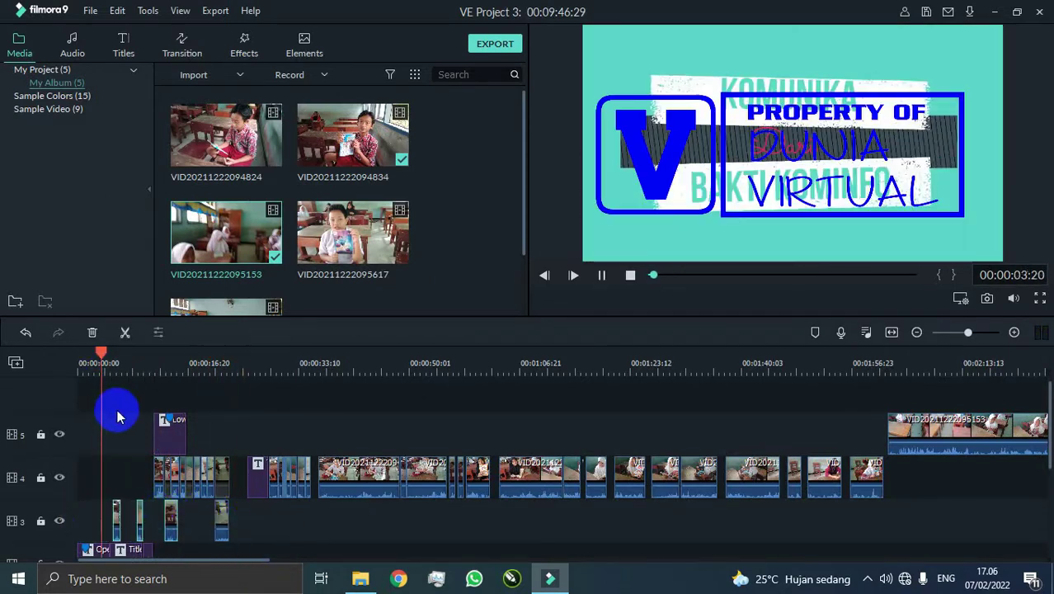
scroll(254, 527, "down", 1)
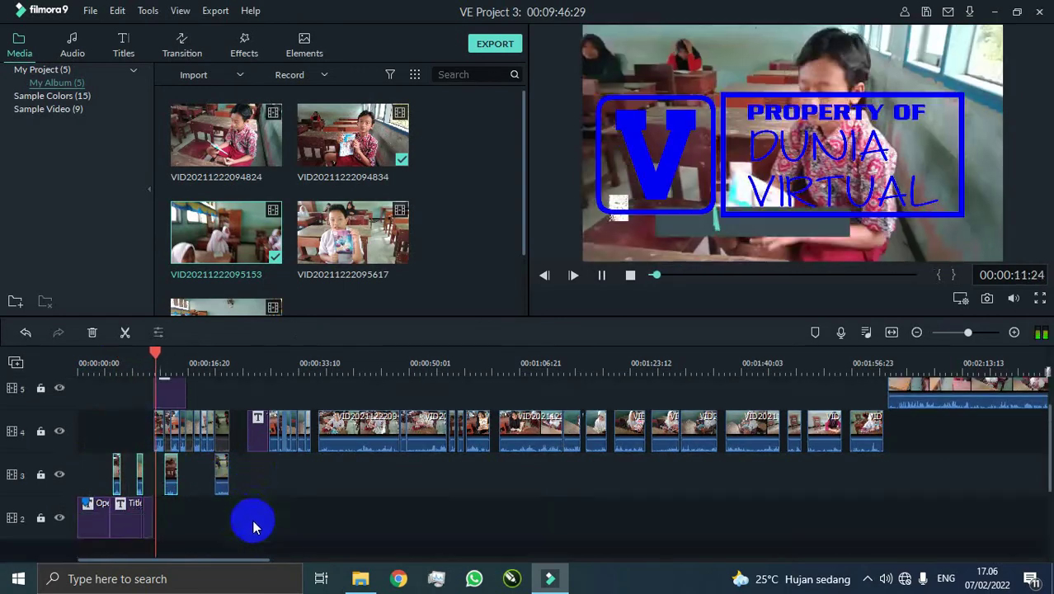
Preview the first question section and shift the remaining unsorted clips on track 4 later so they begin at about 00:00:46.
left_click(139, 363)
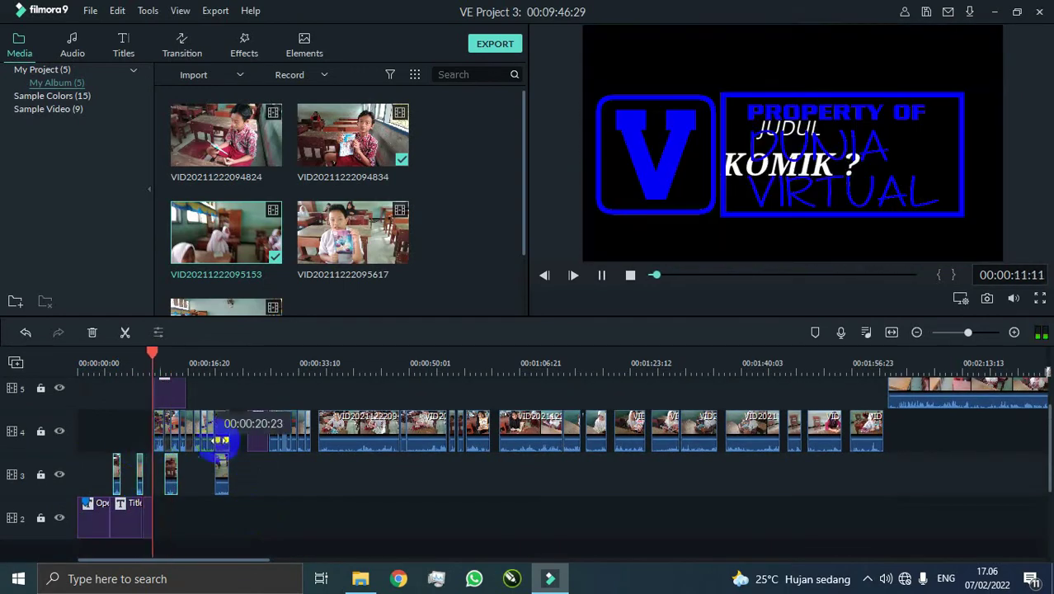
scroll(210, 426, "up", 1)
scroll(191, 455, "down", 1)
left_click(173, 477)
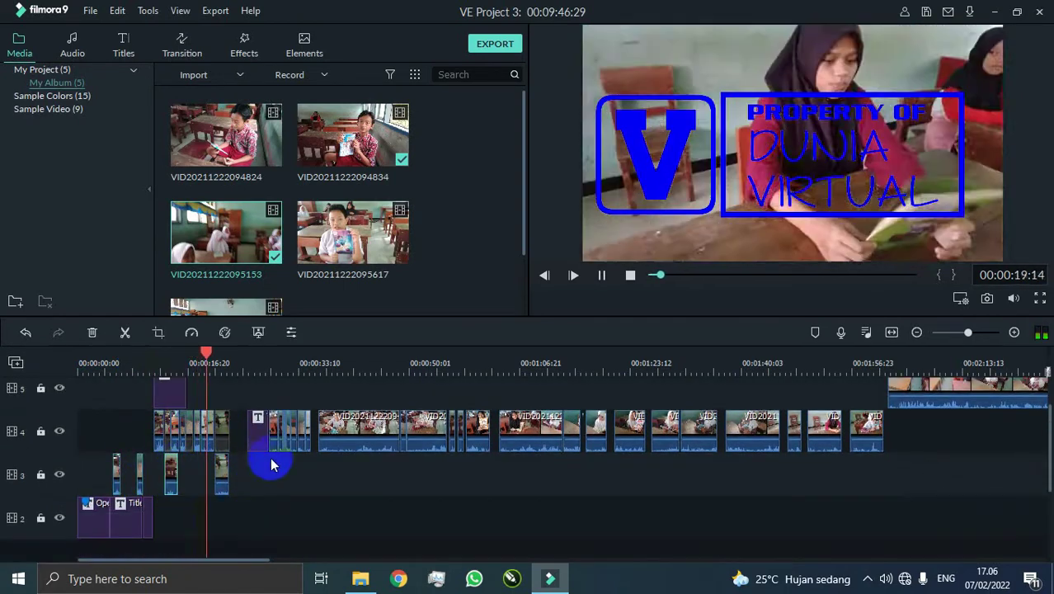
left_click(334, 430)
left_click(881, 434, "shift")
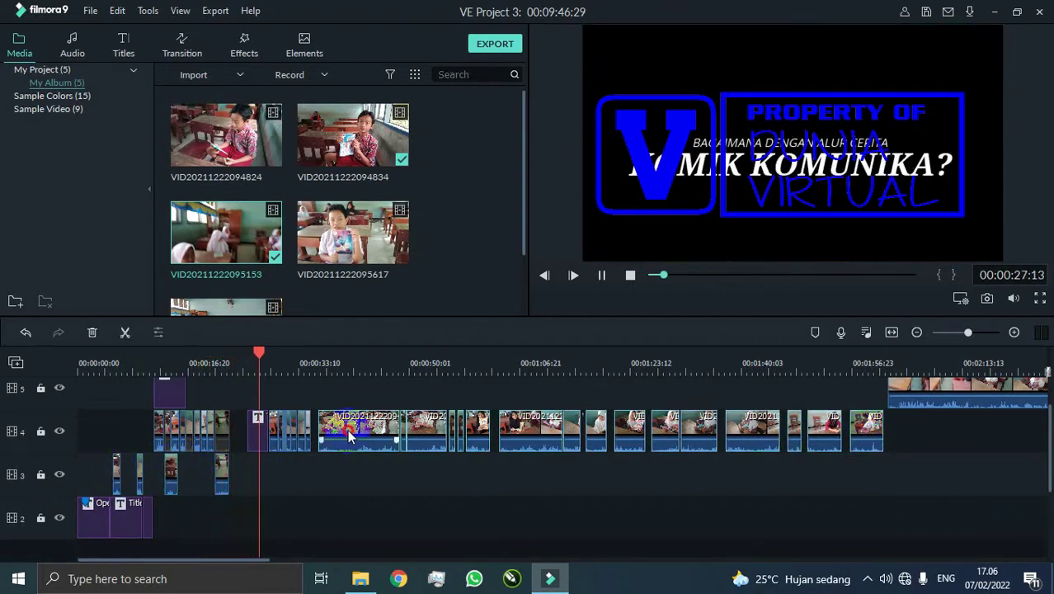
left_click_drag(351, 436, 414, 435)
Shift the first two clips on track 3 to about 00:00:13 and 00:00:16 and move the third to about 00:00:37.
left_click(114, 363)
left_click_drag(115, 470, 149, 471)
left_click_drag(170, 472, 191, 472)
left_click(149, 471)
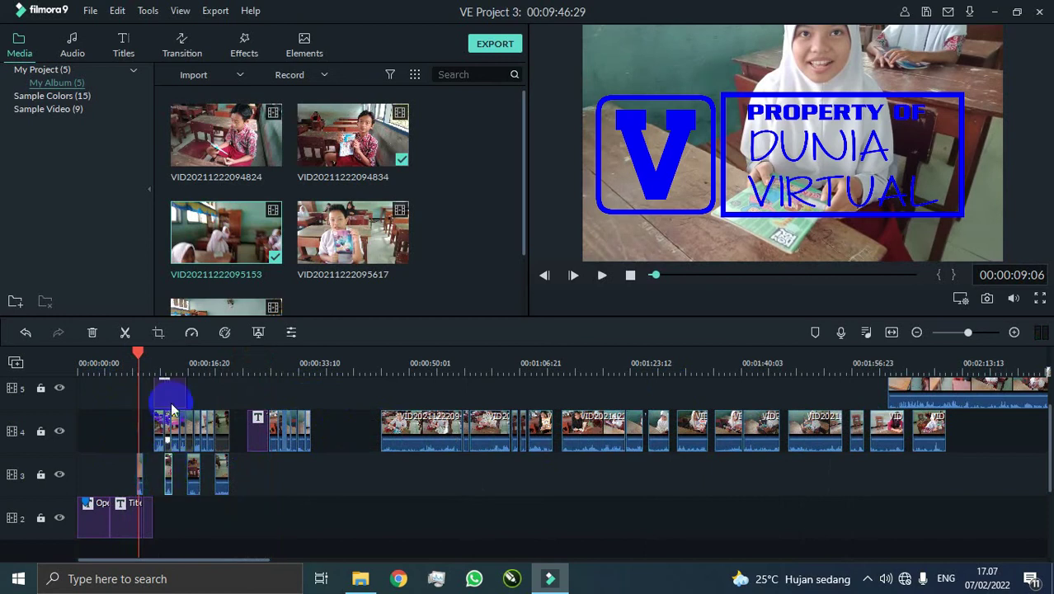
left_click(164, 356)
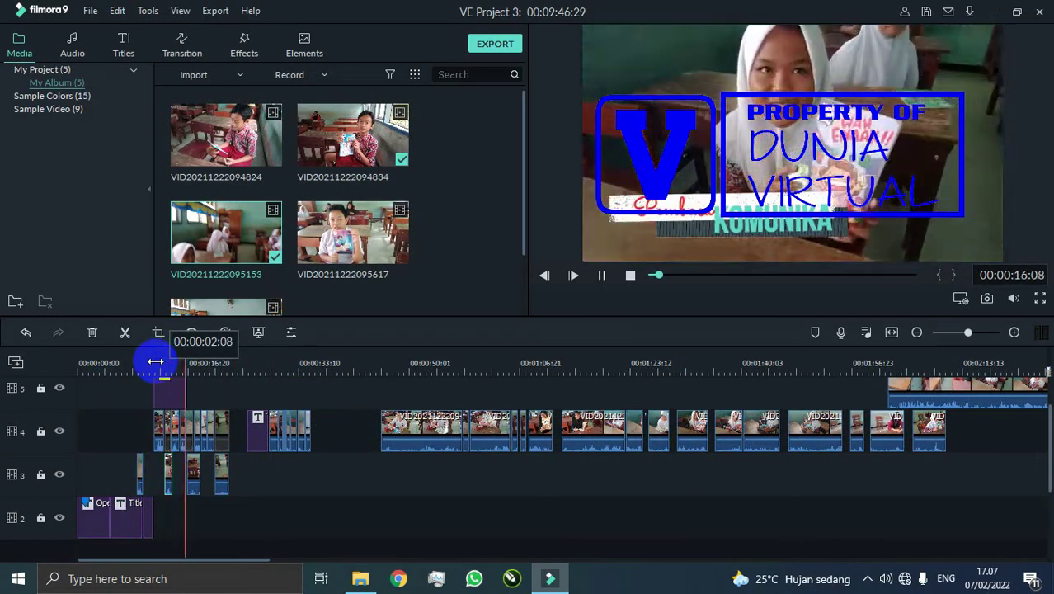
left_click(202, 477)
left_click_drag(190, 474, 329, 467)
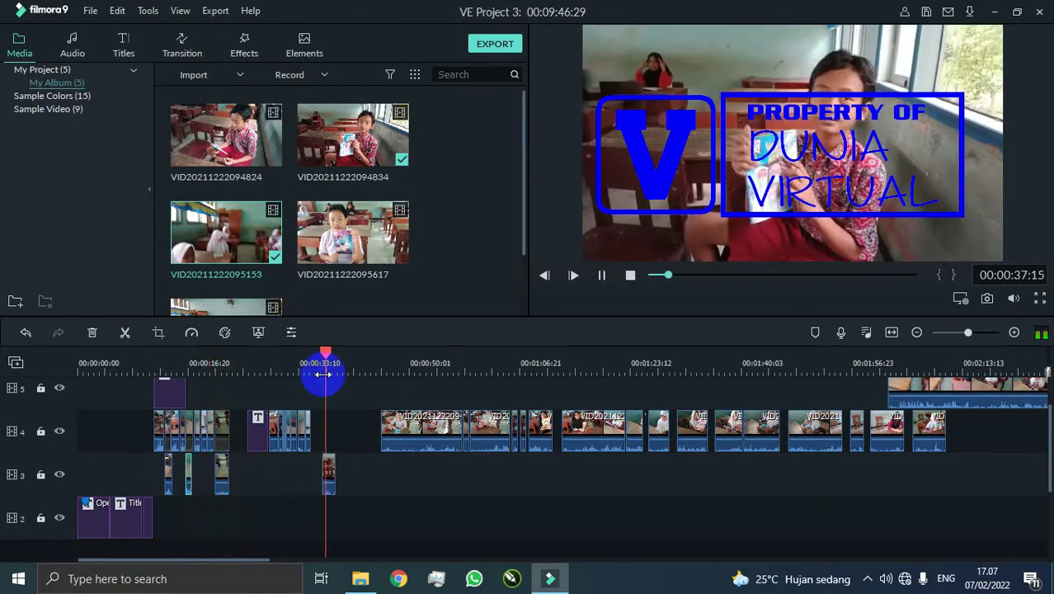
Cut out the passage from about 00:04:17 to 00:04:20 on track 5 and move it to track 4.
left_click_drag(260, 560, 516, 560)
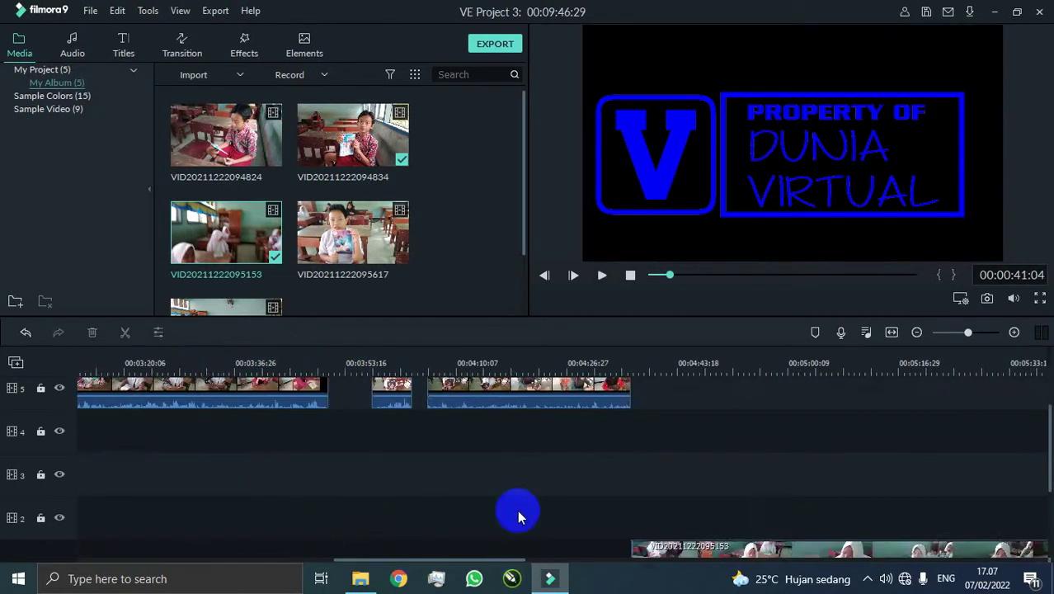
scroll(520, 512, "up", 2)
left_click(501, 367)
key("space")
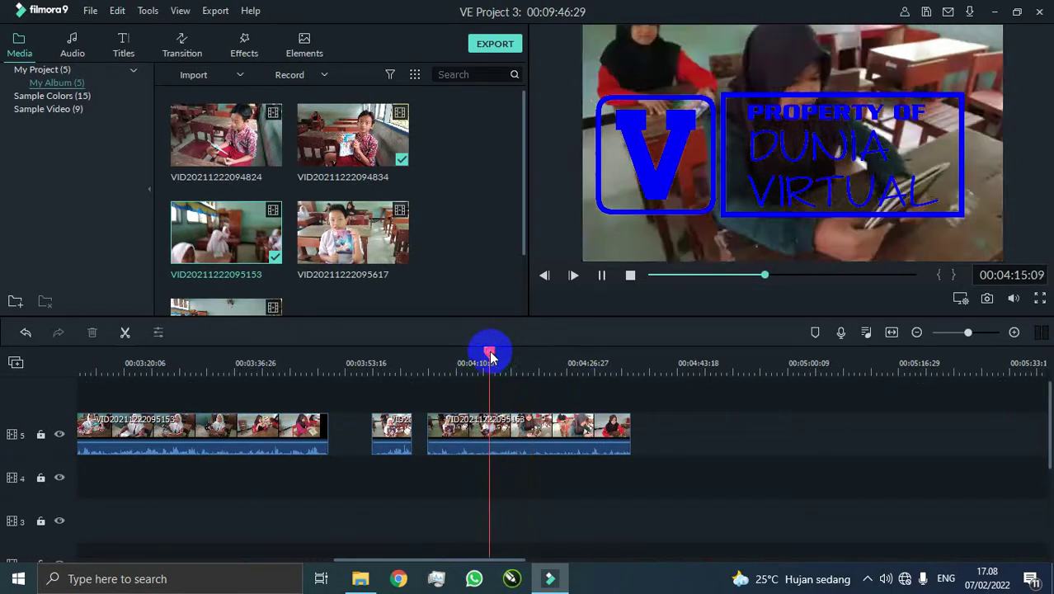
left_click(125, 331)
left_click(478, 427)
left_click_drag(509, 431, 509, 477)
key("space")
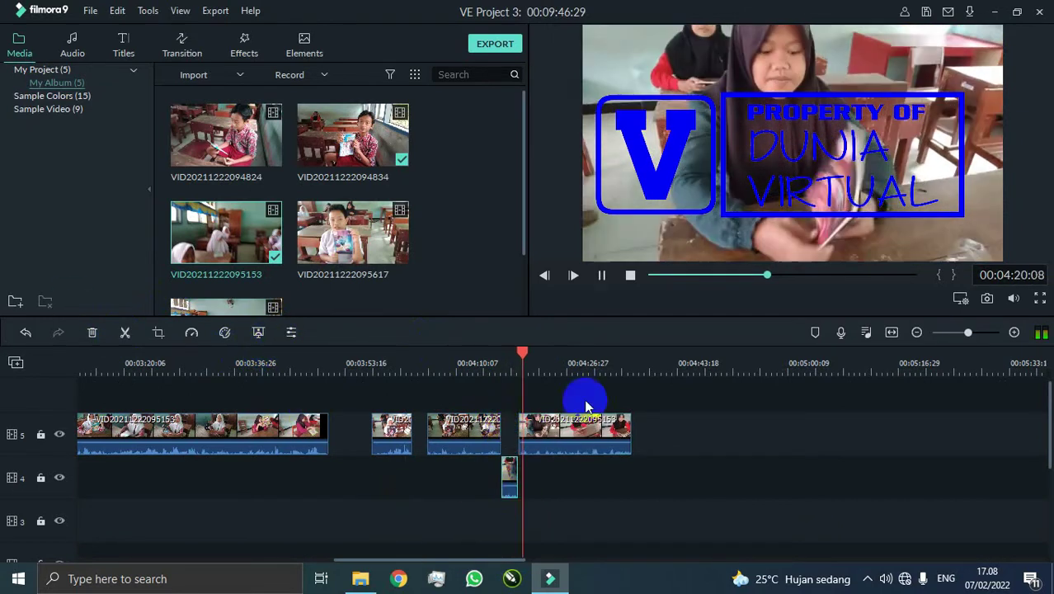
left_click(581, 369)
left_click(576, 362)
key("space")
left_click(126, 333)
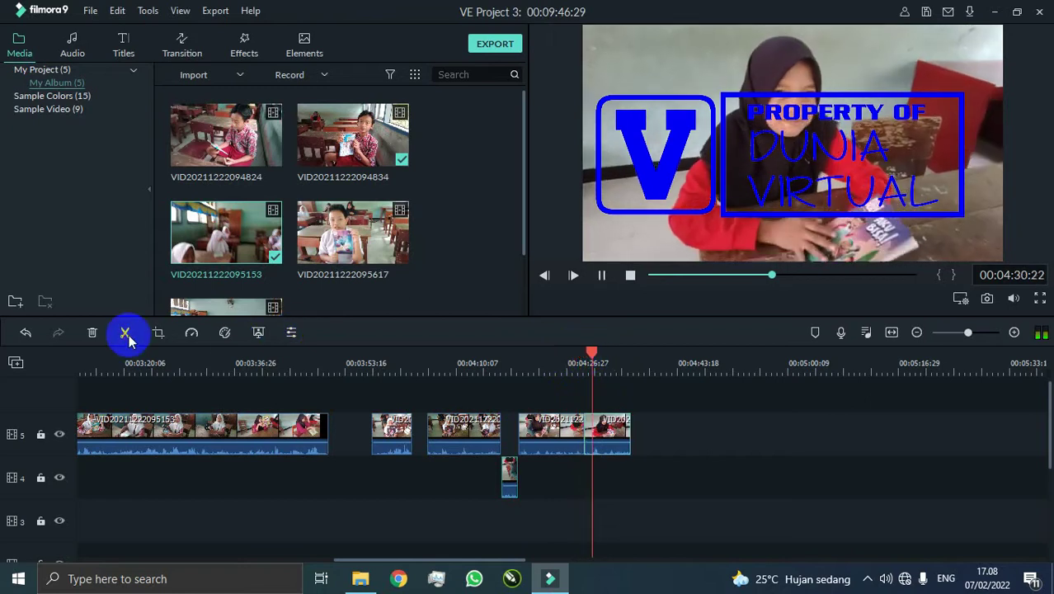
key("ctrl+z")
Cut out the passage from about 00:04:29 to 00:04:31 on track 5 and move it with the preceding excerpt to track 3 at about 00:00:38.
left_click(534, 371)
key("space")
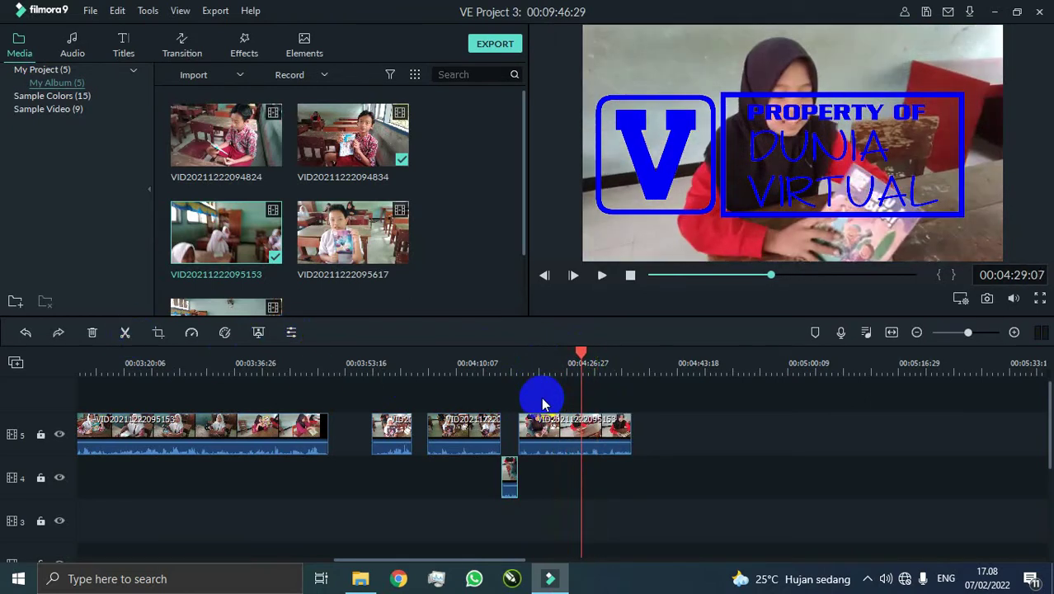
left_click(125, 331)
left_click(472, 425)
key("space")
left_click_drag(584, 363, 574, 360)
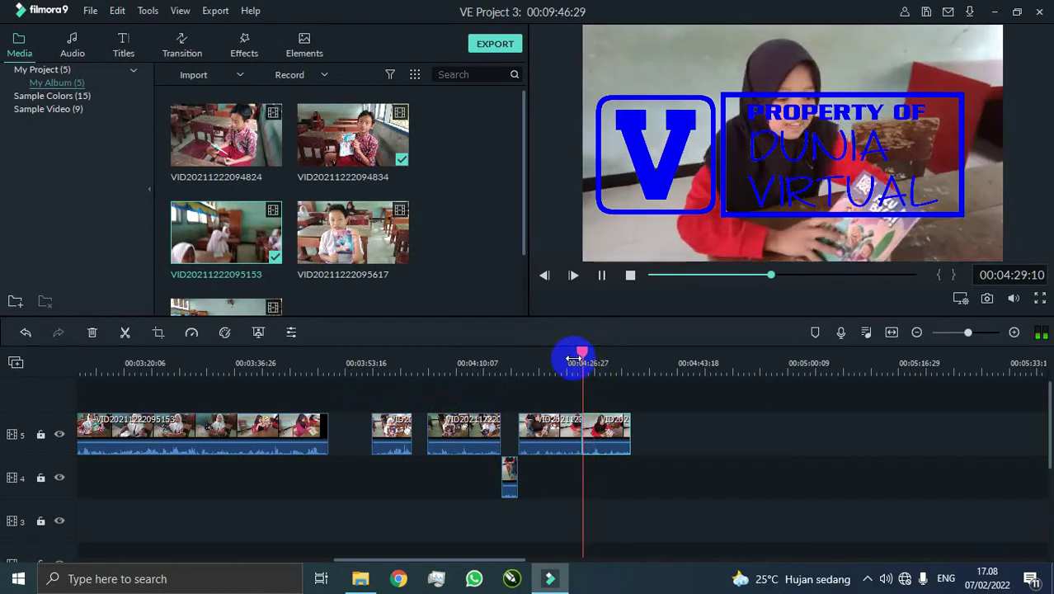
key("space")
left_click(124, 331)
left_click_drag(588, 437, 203, 510)
left_click_drag(293, 560, 123, 559)
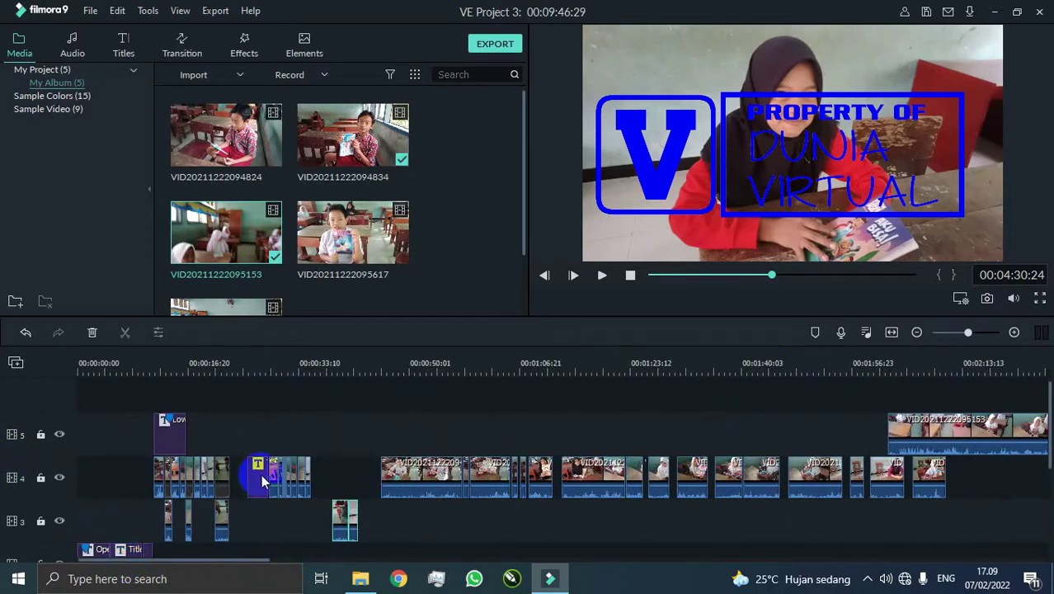
Shift the second question title and its clips to about 00:00:33 and place the two excerpts on track 4 at about 00:00:23.
left_click_drag(309, 470, 360, 472)
left_click_drag(343, 561, 157, 555)
left_click(344, 515)
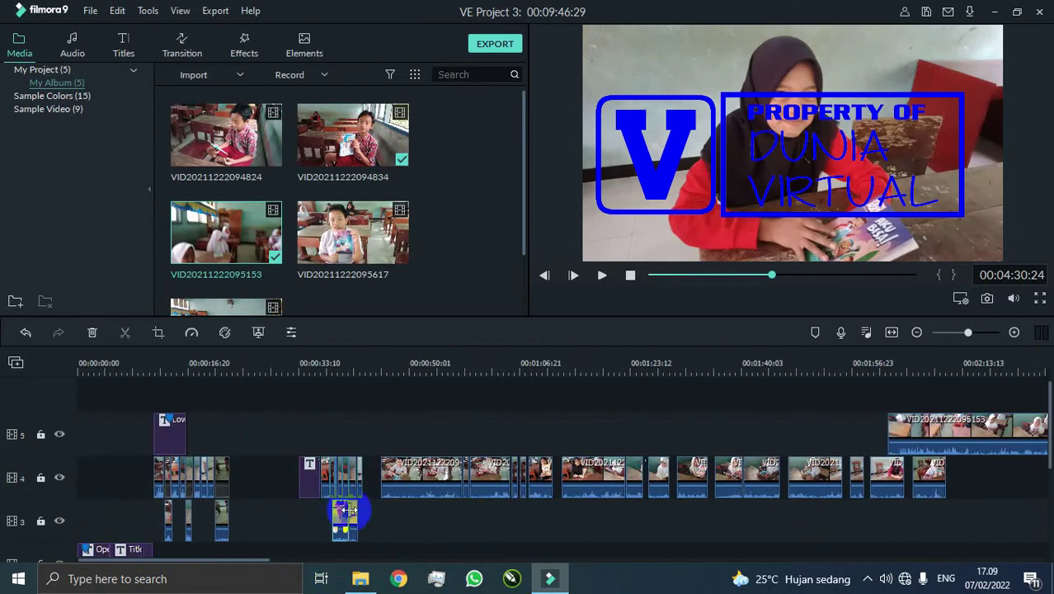
left_click_drag(349, 519, 247, 480)
left_click_drag(286, 559, 132, 555)
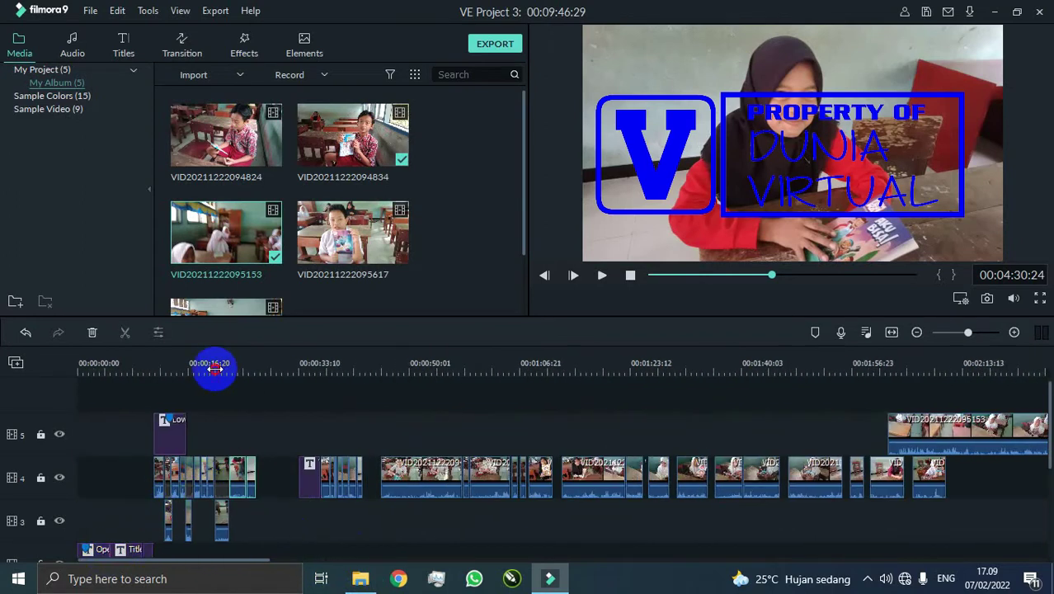
Close the gap on track 4 by moving the second question title and its clips to about 00:00:27, and play the result.
left_click(216, 371)
key("space")
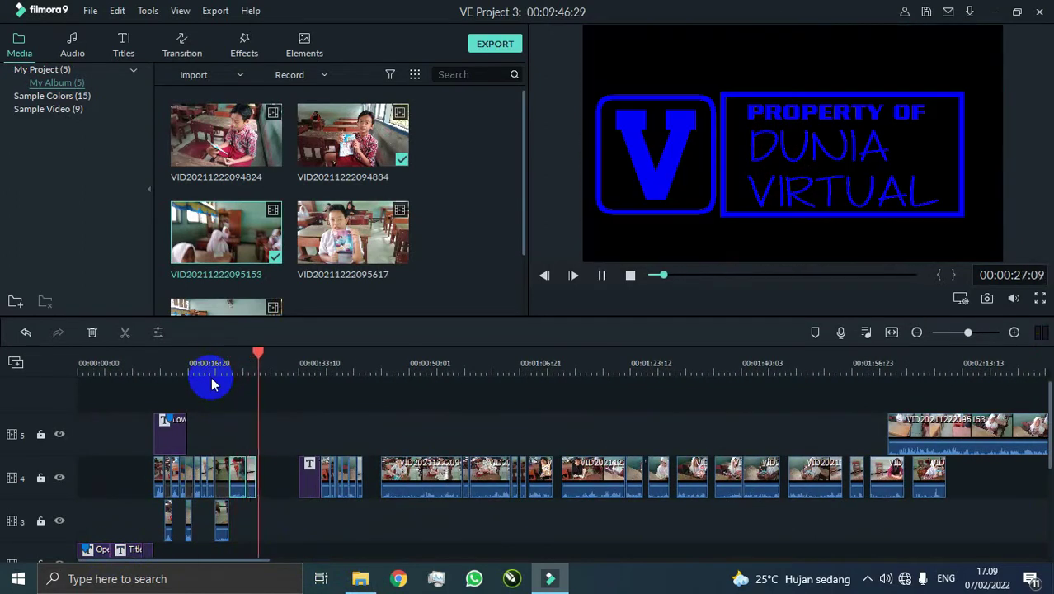
key("space")
left_click(314, 473)
left_click(359, 473, "shift")
left_click_drag(313, 473, 270, 470)
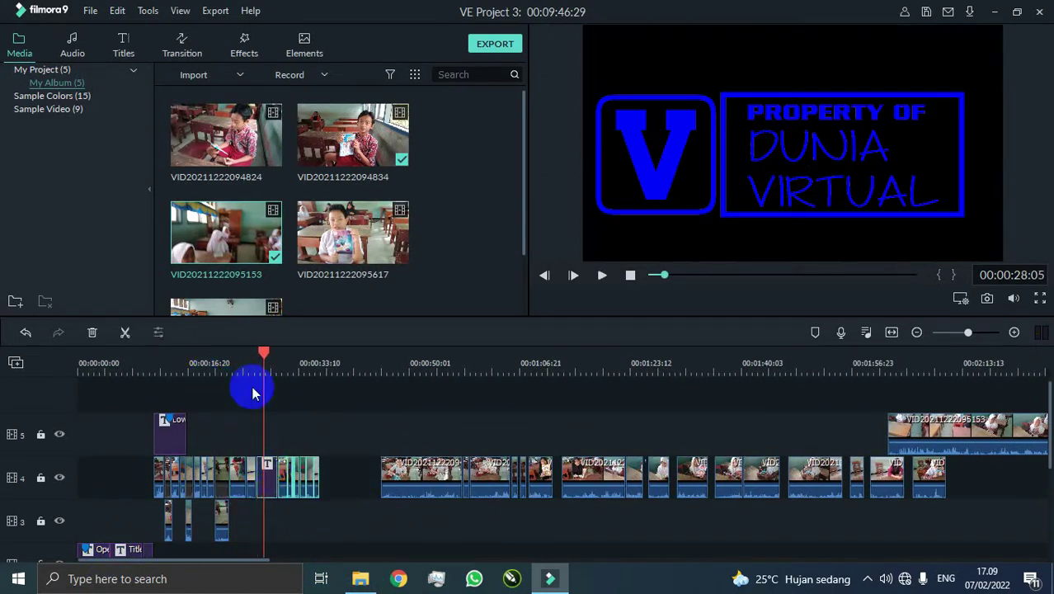
left_click(244, 371)
key("space")
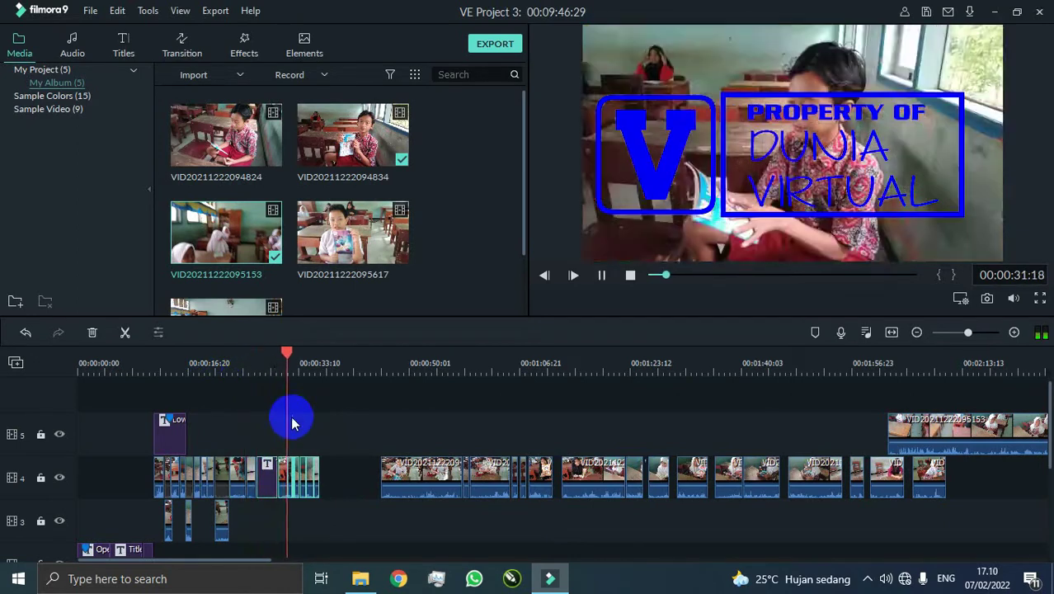
key("space")
Cut out the passage from about 00:03:15 to 00:03:16 on track 5 and append it to the second question's clips on track 4.
left_click_drag(262, 563, 380, 563)
left_click(800, 373)
key("space")
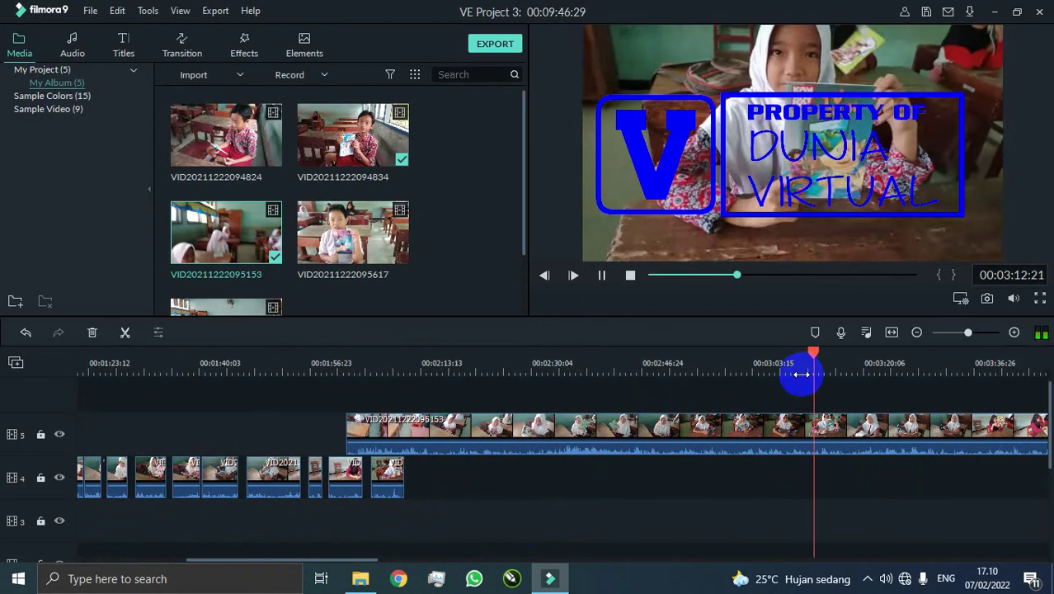
left_click(824, 358)
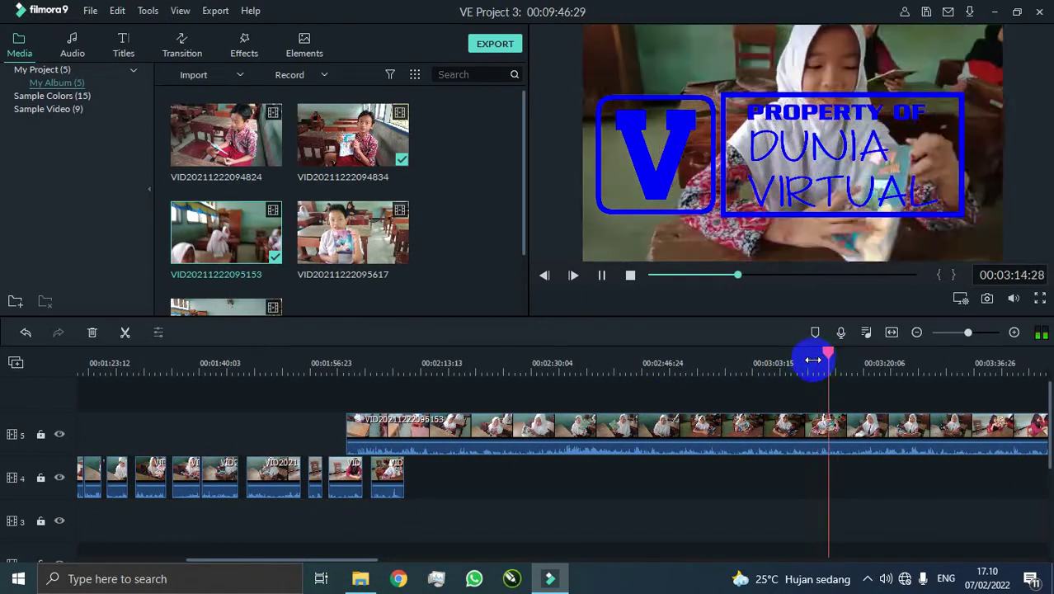
left_click(124, 332)
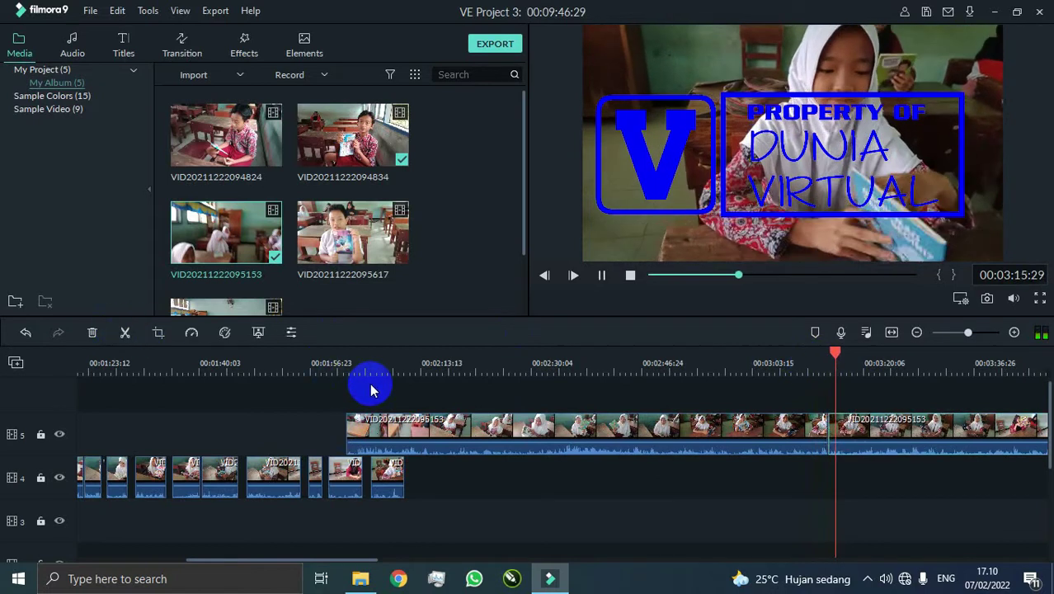
left_click_drag(587, 510, 307, 482)
left_click(322, 358)
key("space")
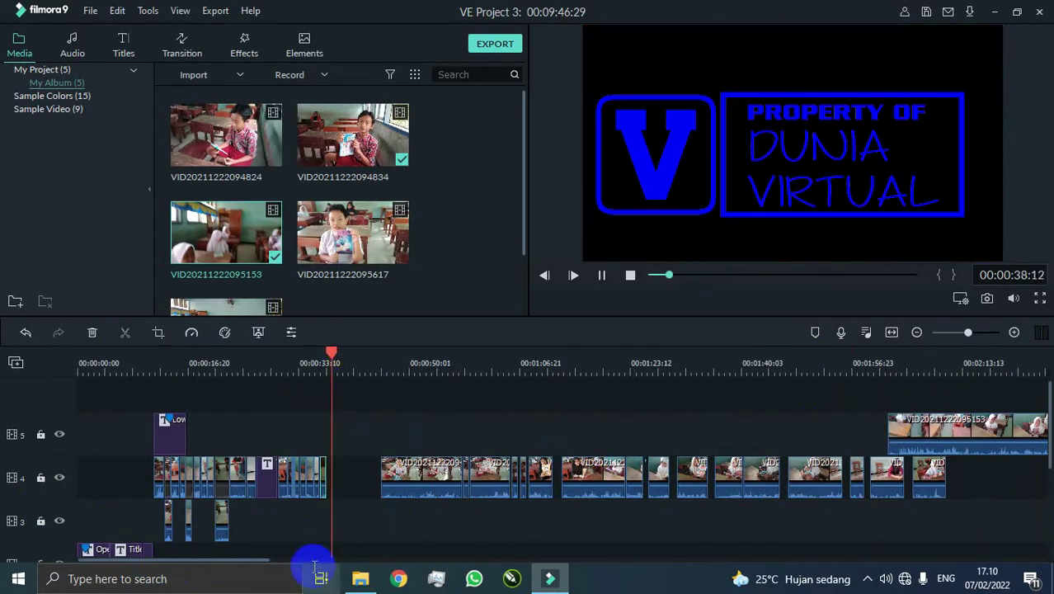
Cut out the passage from about 00:04:10 to 00:04:11 on track 5 and move it down to track 4.
scroll(530, 535, "right", 3)
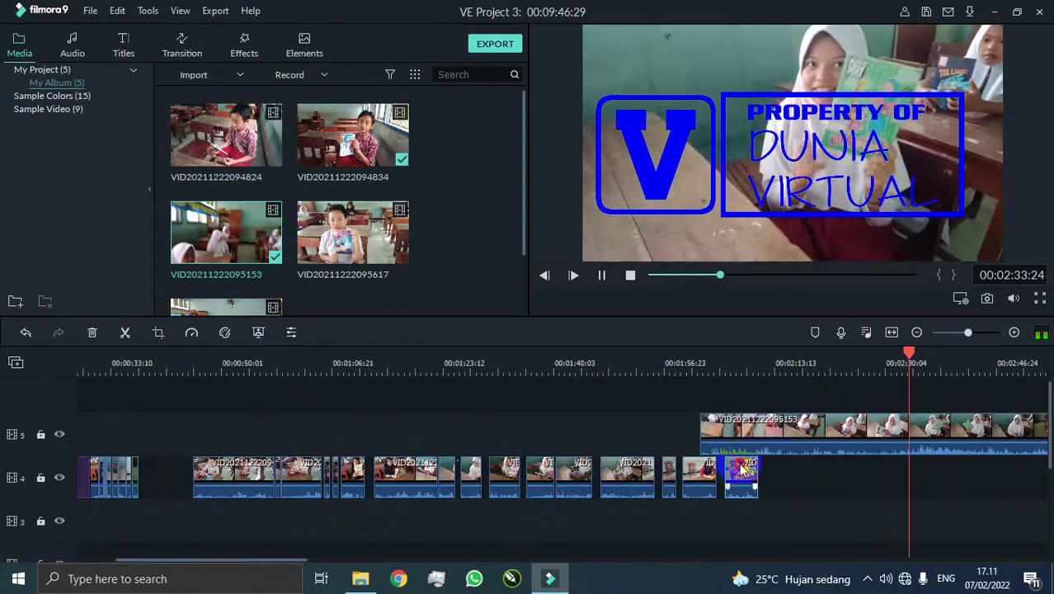
left_click(758, 423)
left_click_drag(277, 561, 478, 560)
left_click(779, 366)
left_click(1031, 400)
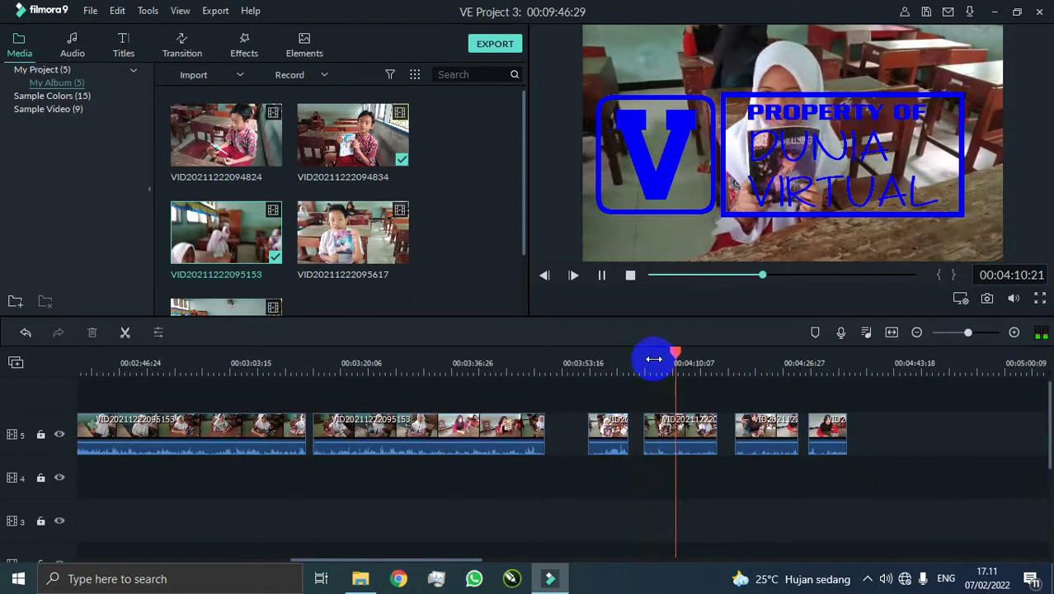
left_click_drag(664, 358, 653, 373)
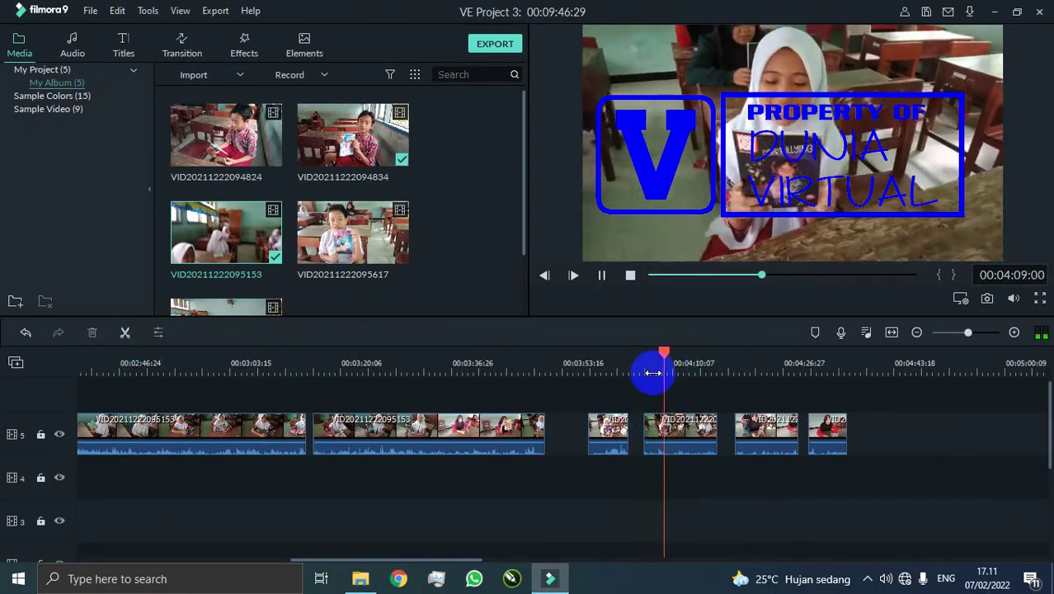
left_click(125, 332)
left_click(668, 365)
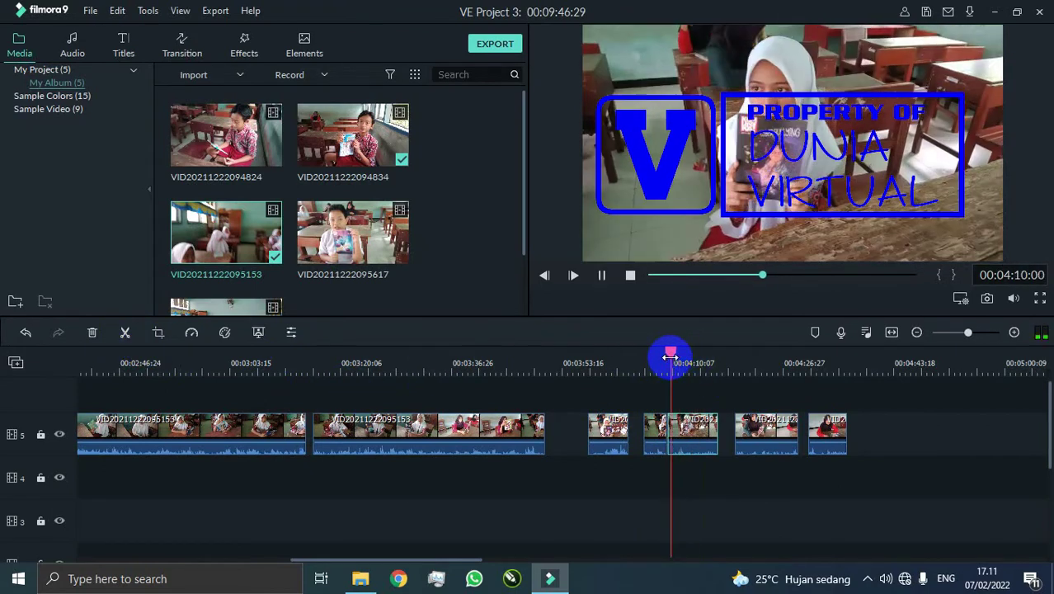
key("space")
left_click(125, 333)
left_click_drag(671, 425, 672, 496)
Cut out the passage from about 00:04:21 to 00:04:23 on track 5 and group it with the previous excerpt on track 4 at about 00:04:45.
left_click(737, 366)
key("space")
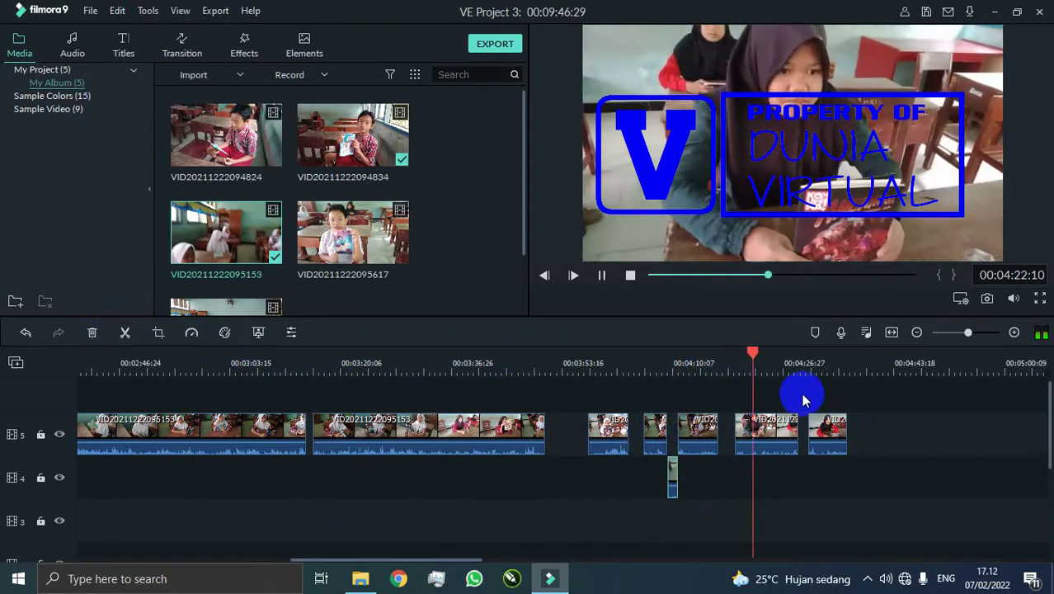
left_click(743, 368)
left_click(124, 332)
left_click(735, 369)
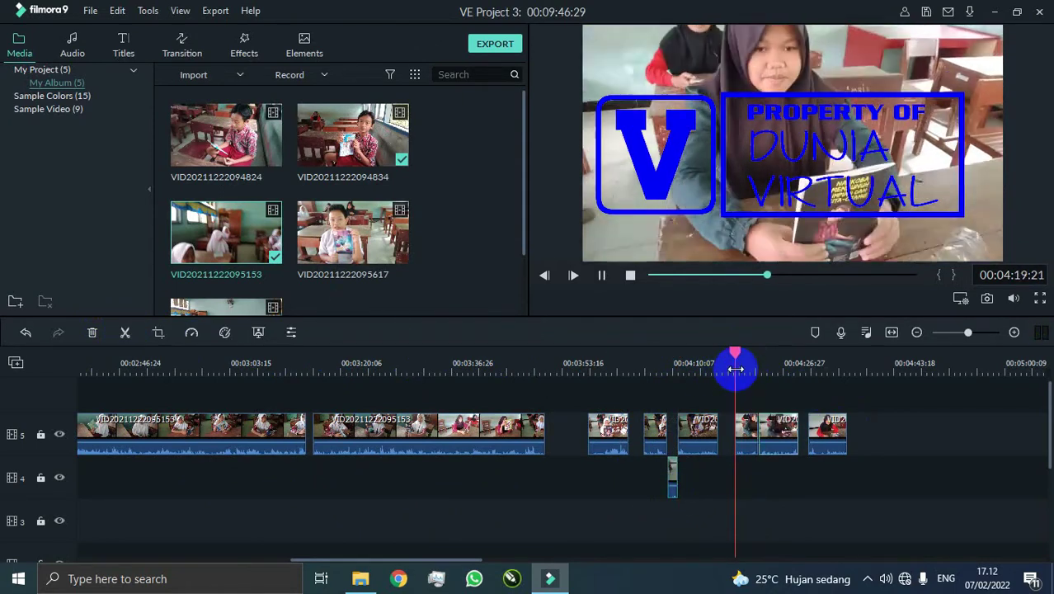
left_click(123, 333)
left_click_drag(741, 431, 699, 477)
mouse_move(915, 479)
left_mouse_down()
mouse_move(902, 478)
mouse_move(911, 478)
left_mouse_up()
Cut out the passage from about 00:04:34 to 00:04:35 on track 5 and append it to the two excerpts on track 4.
left_click(814, 364)
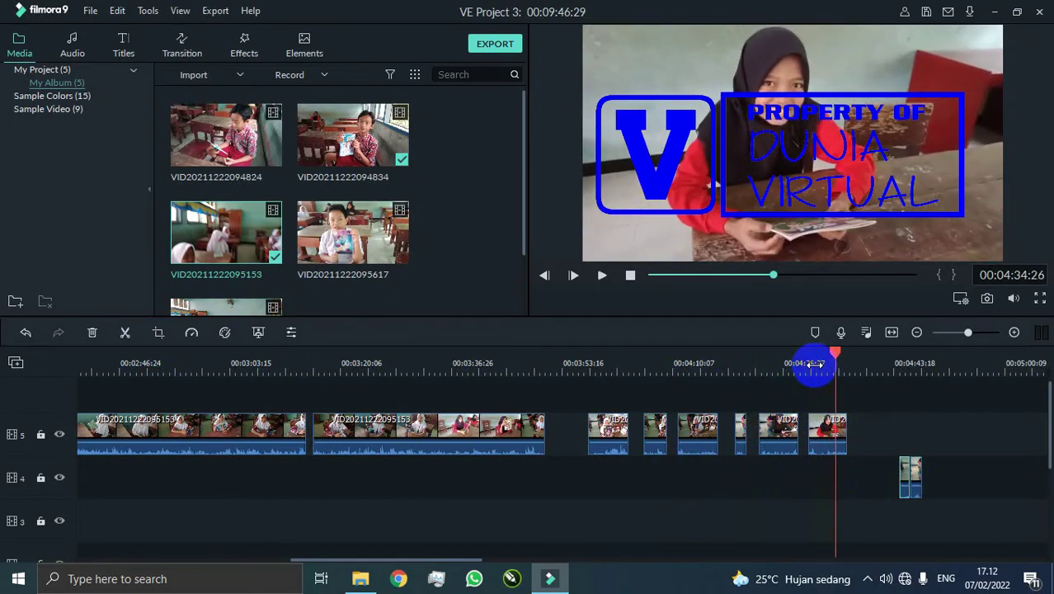
left_click(829, 356)
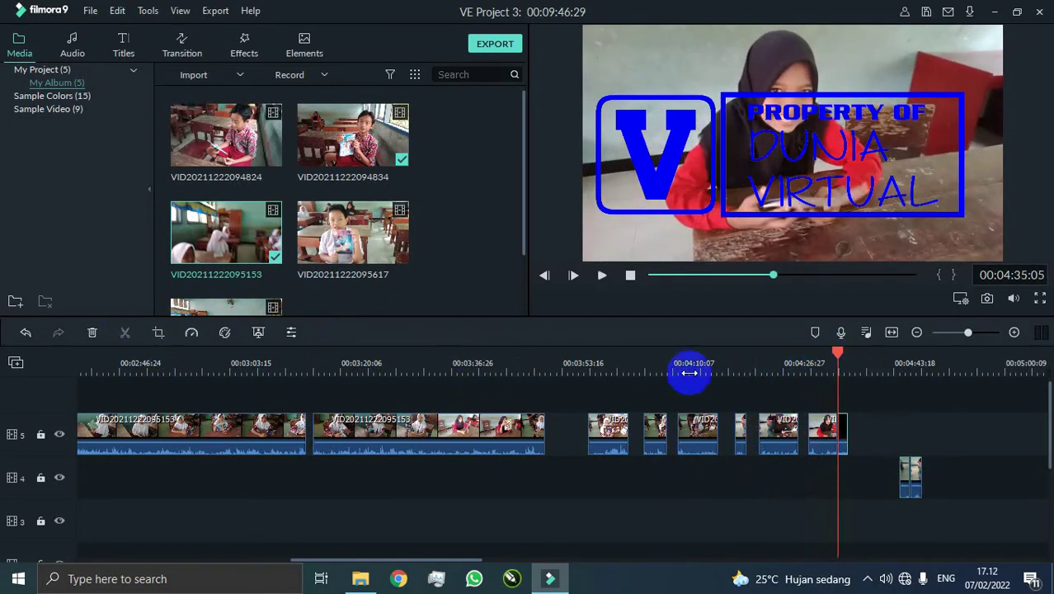
left_click(811, 356)
left_click(125, 333)
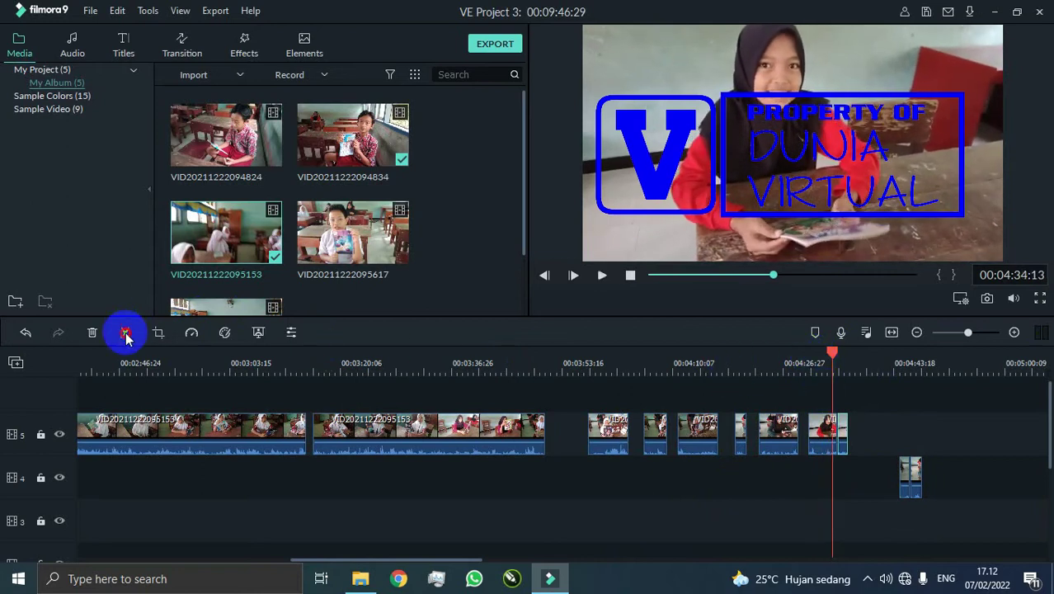
left_click(841, 439)
mouse_move(819, 371)
left_mouse_down()
mouse_move(843, 358)
mouse_move(829, 354)
left_mouse_up()
left_click(125, 332)
left_click_drag(503, 560, 543, 560)
left_click_drag(163, 429, 527, 477)
left_click(406, 359)
key("space")
scroll(479, 420, "down", 3)
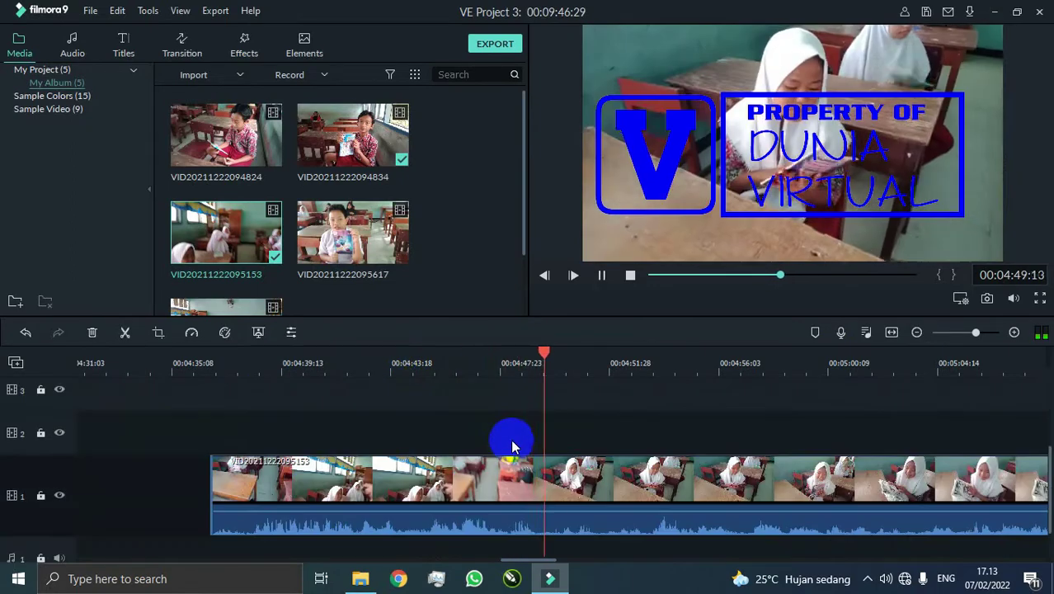
left_click_drag(747, 371, 686, 371)
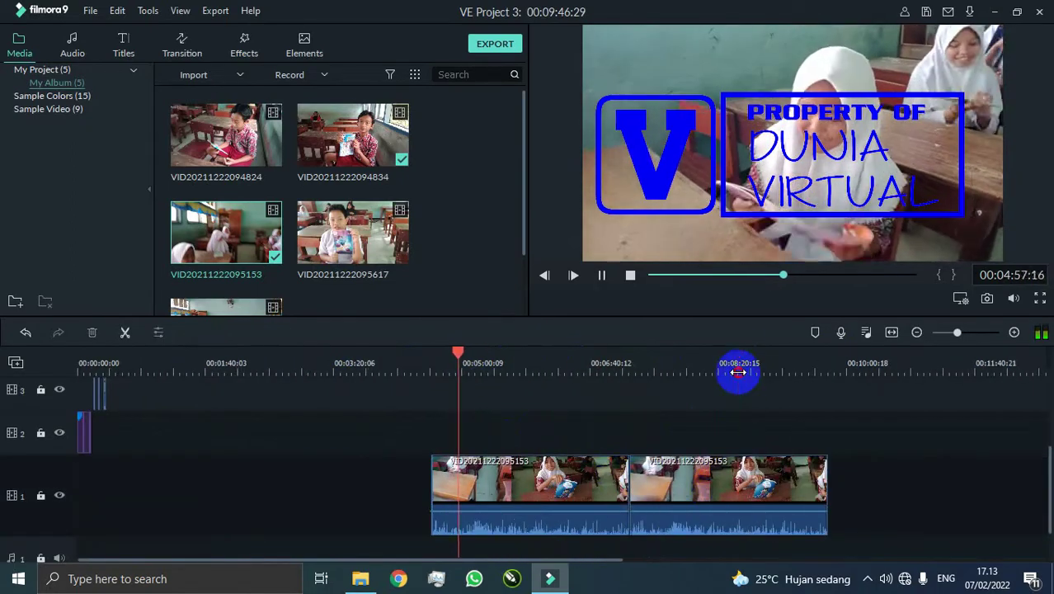
left_click(739, 371)
left_click_drag(660, 433, 606, 541)
key("Delete")
left_click(428, 485)
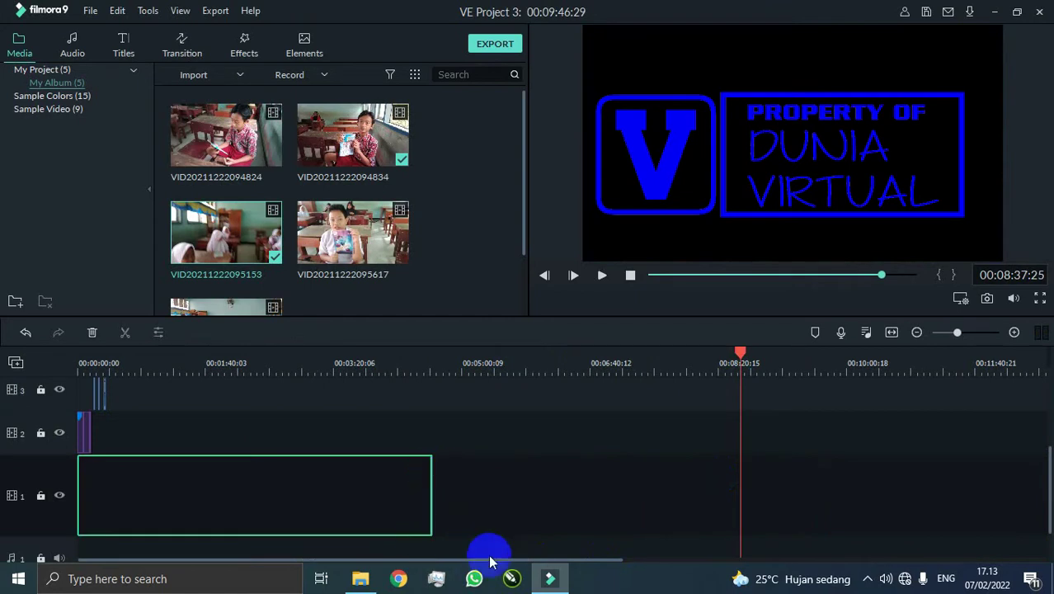
Delete the stray sliver clip on track 5 at about 00:09:46.
scroll(590, 517, "up", 3)
left_click(830, 439)
left_click_drag(445, 369, 677, 388)
left_click(207, 369)
left_click(883, 368)
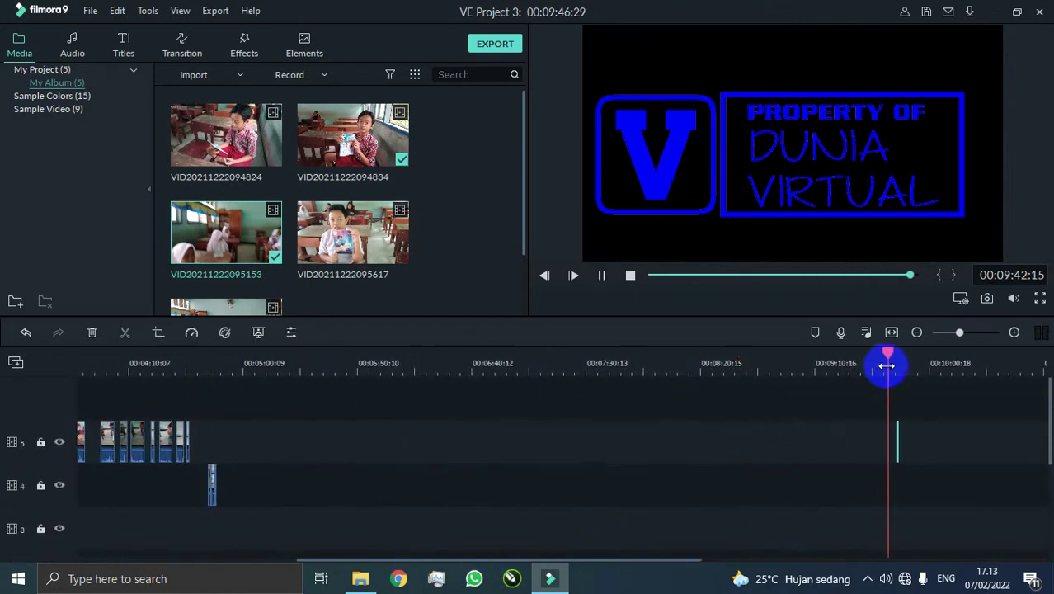
left_click_drag(940, 366, 1002, 367)
left_click_drag(898, 430, 896, 431)
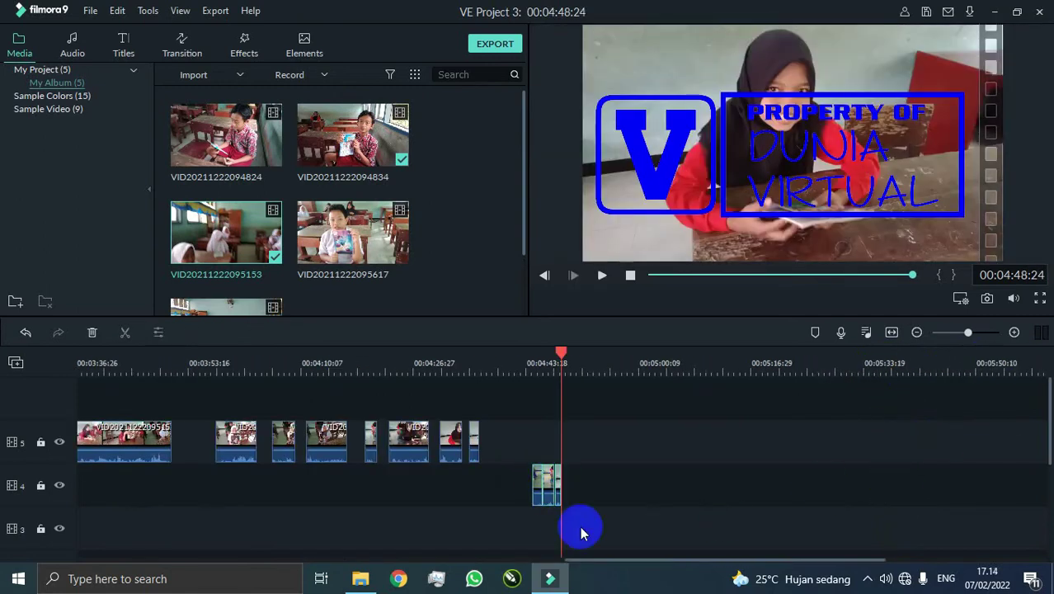
Move the three collected excerpts on track 4 to the end of the second question's clips at about 00:00:38 and play the result.
scroll(882, 492, "up", 3)
left_click_drag(979, 485, 332, 478)
left_click_drag(422, 559, 66, 564)
left_click(284, 364)
left_click(254, 356)
key("space")
key("space")
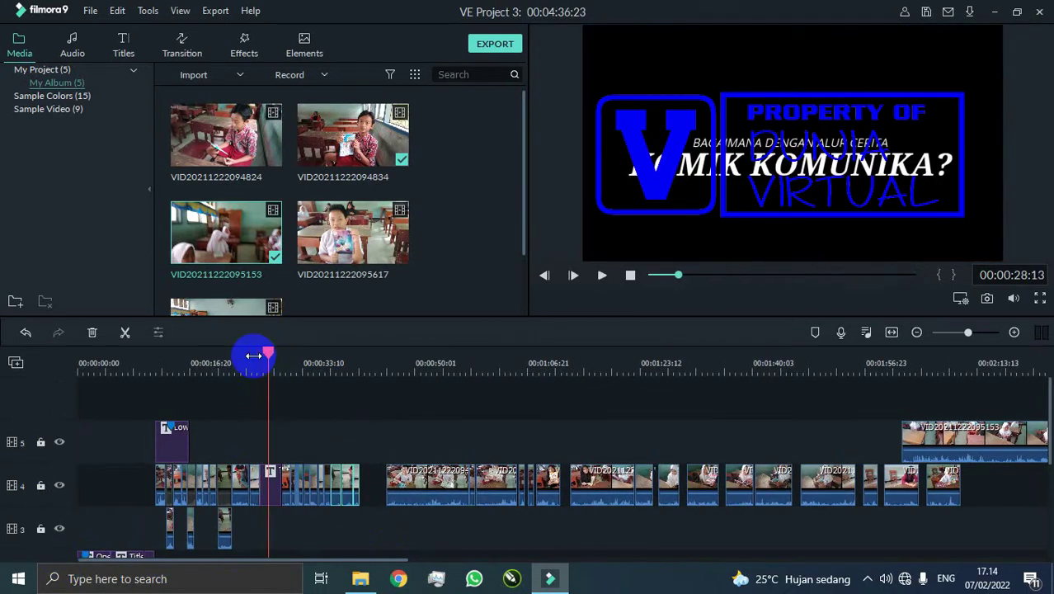
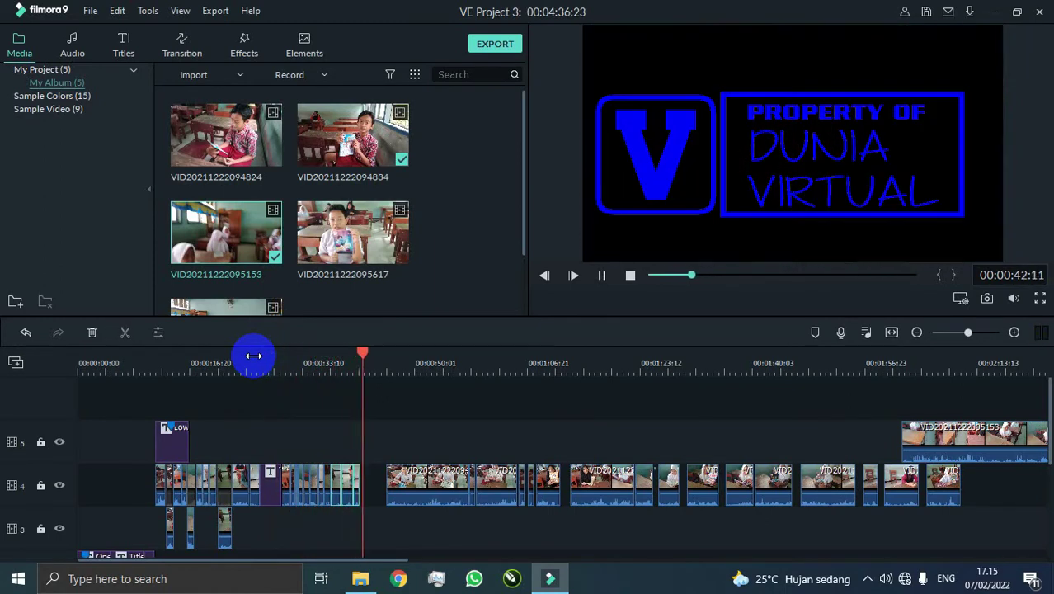
Copy the second question title and paste it at about 00:00:42, just past the second question's clips.
left_click(271, 487)
left_click(354, 363)
left_click_drag(355, 363, 385, 355)
left_click(385, 477)
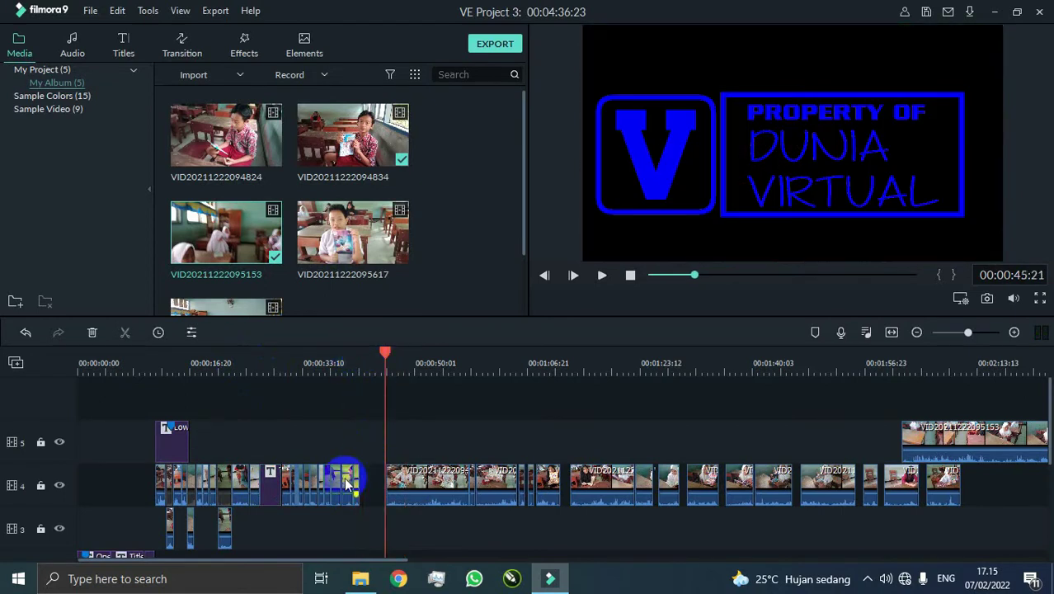
left_click_drag(270, 487, 311, 491)
left_click(364, 354)
left_click(374, 491)
right_click(271, 488)
left_click(304, 332)
left_click_drag(386, 354, 362, 356)
right_click(370, 493)
left_click(396, 353)
mouse_move(271, 479)
left_mouse_down()
mouse_move(372, 430)
mouse_move(389, 435)
mouse_move(271, 471)
mouse_move(271, 485)
left_mouse_up()
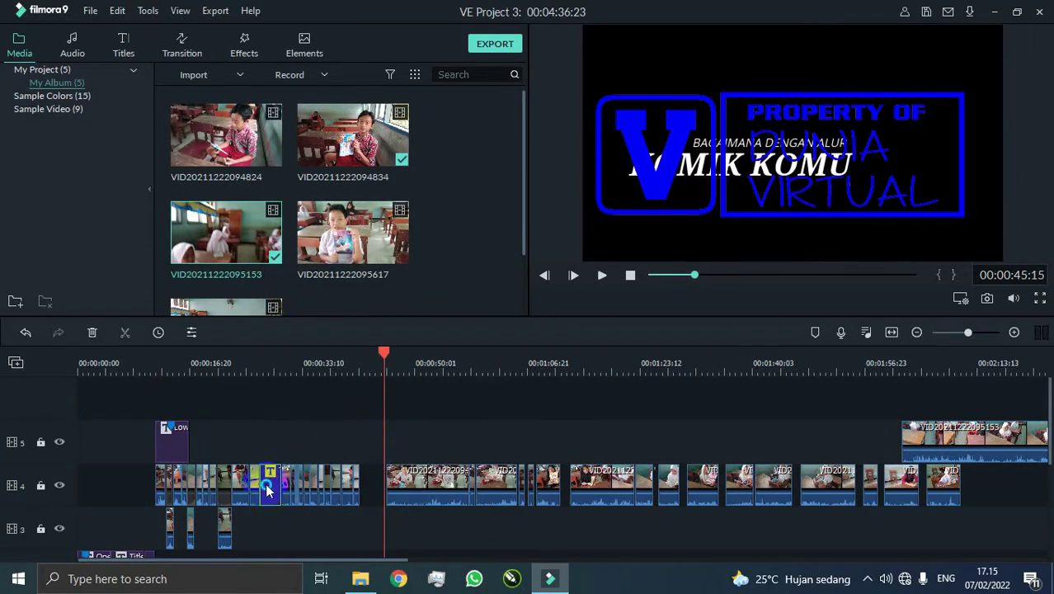
scroll(404, 532, "down", 5)
Delete the surplus title sliver on track 1 and move the pasted title to track 4 at about 00:00:42.
left_click(360, 357)
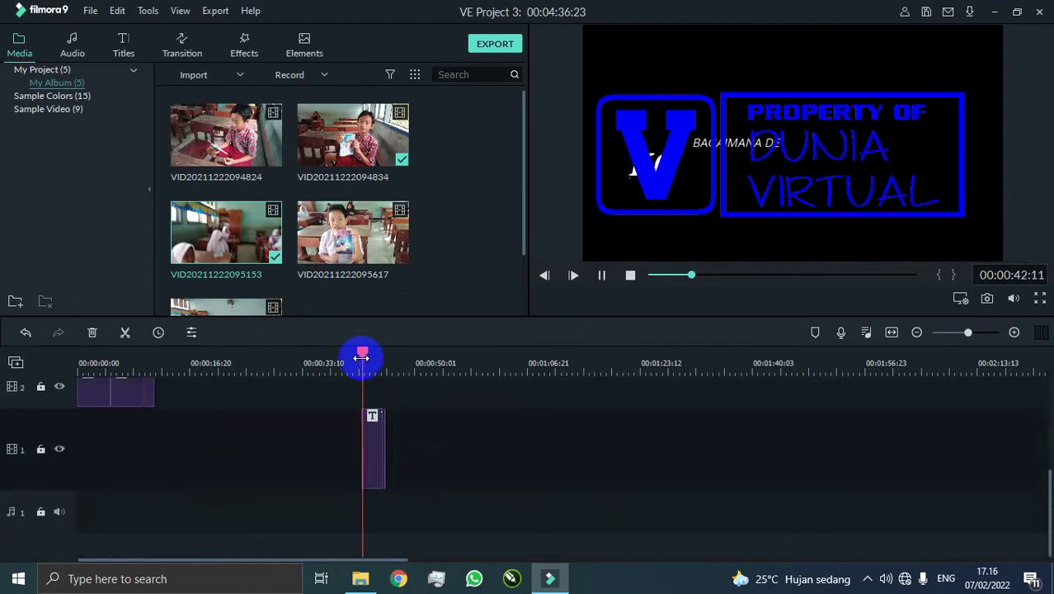
key("space")
left_click(383, 432)
key("Delete")
scroll(375, 417, "up", 5)
left_click_drag(357, 356, 362, 354)
scroll(371, 462, "down", 3)
left_click_drag(376, 527, 372, 399)
scroll(372, 421, "up", 3)
left_click(361, 358)
key("space")
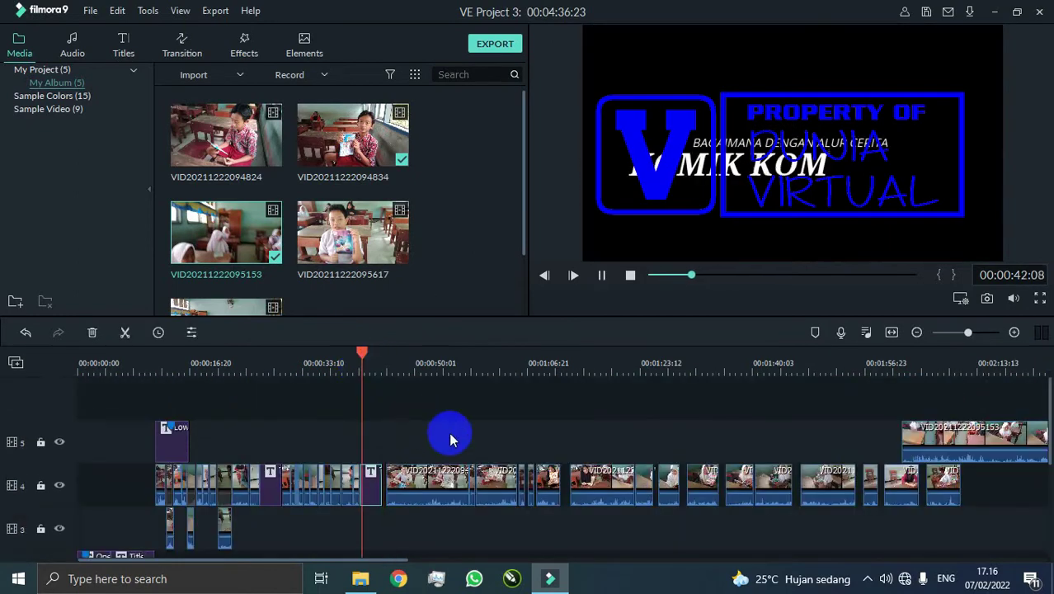
key("space")
Change the pasted title's upper line to "BAGAIMANA DENGAN GAMBAR" and play it back.
double_click(372, 485)
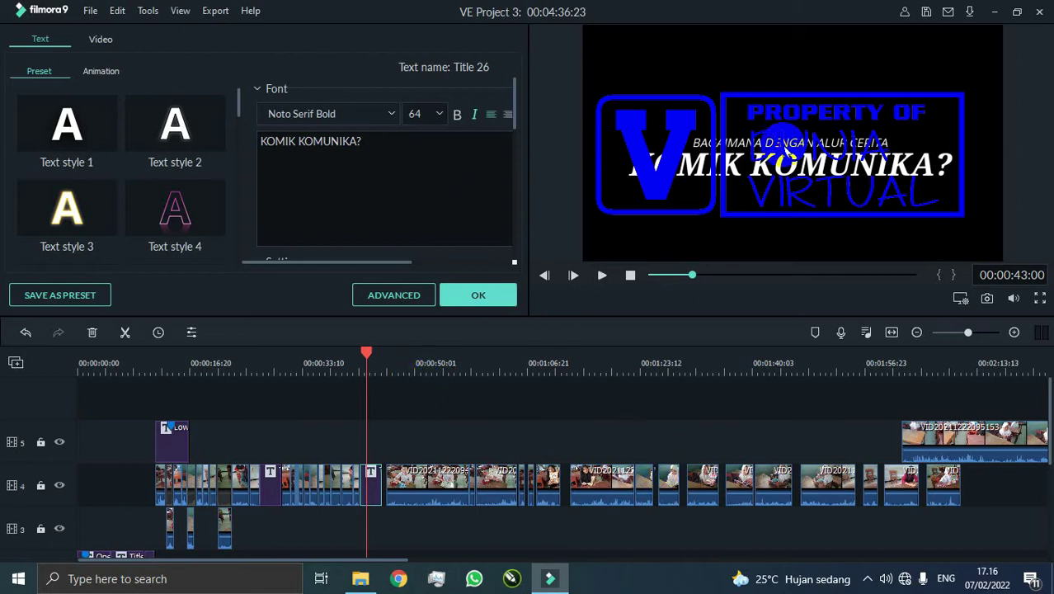
left_click(785, 168)
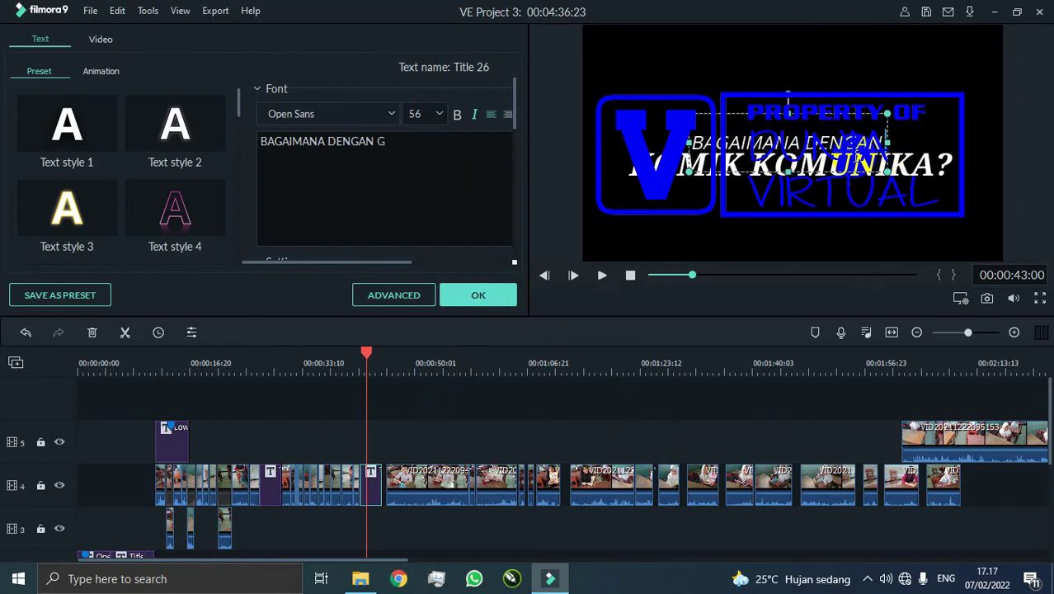
left_click(393, 141)
type("MBAR")
left_click(464, 291)
left_click(352, 362)
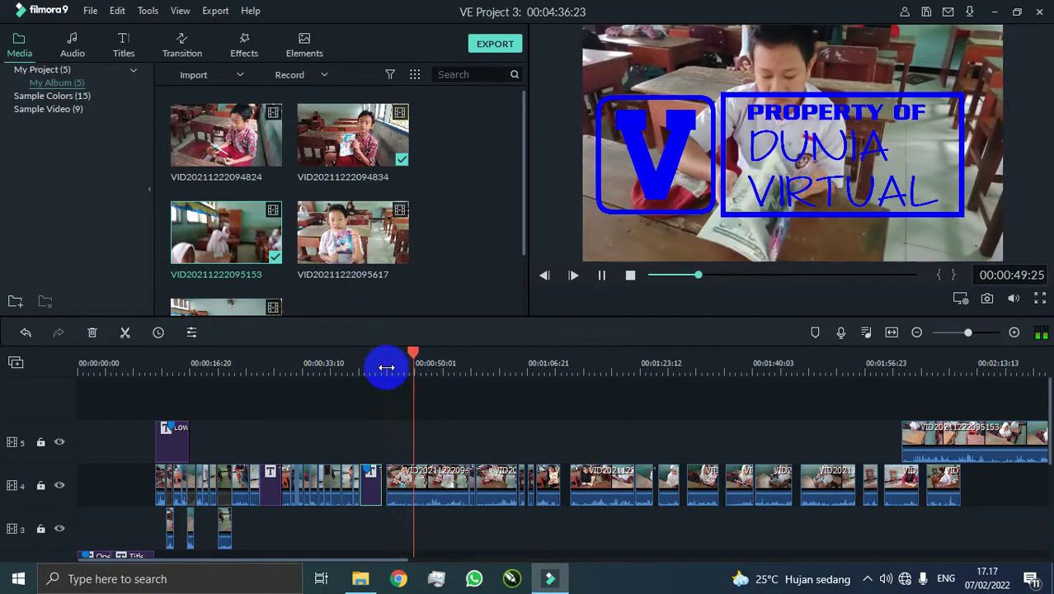
Try splitting the clip behind the third question title at about 00:00:55, deleting its first part and moving the rest against the title.
left_click(462, 363)
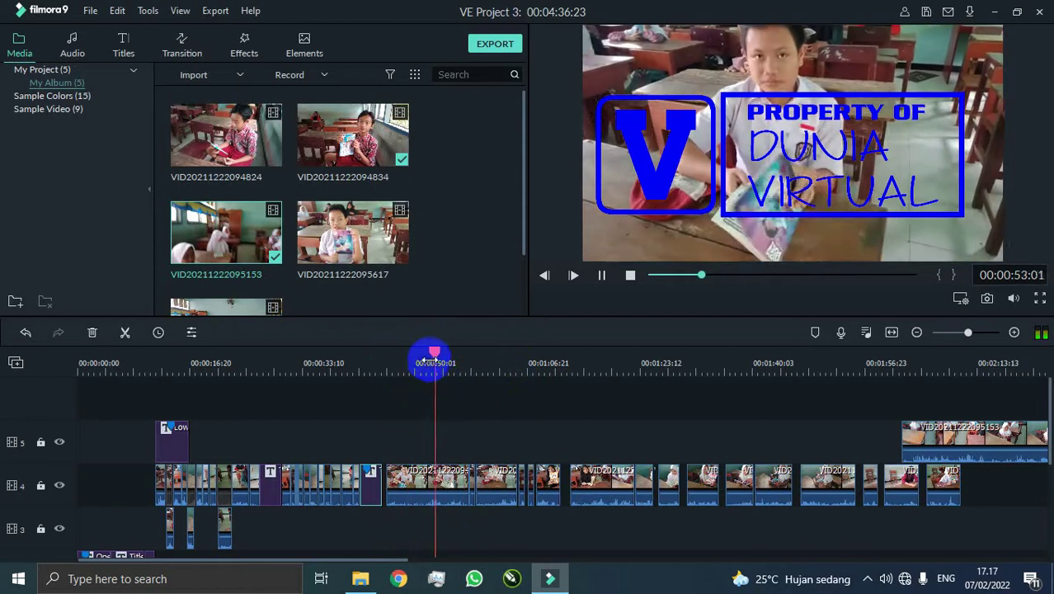
left_click(126, 332)
left_click(414, 485)
key("Delete")
left_click_drag(455, 488, 387, 486)
left_click(384, 364)
left_click(376, 366)
key("space")
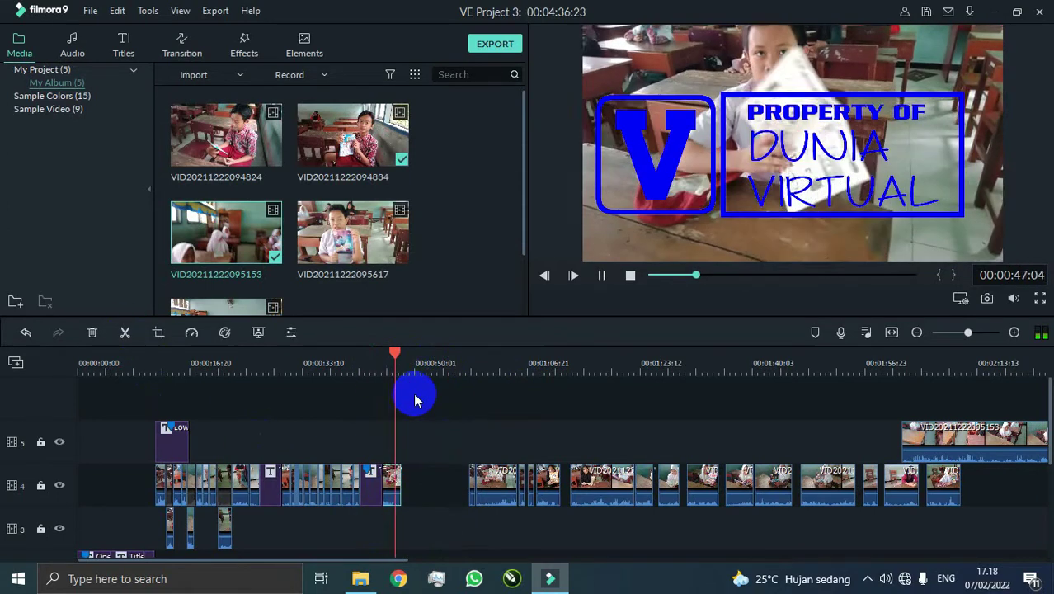
left_click(466, 367)
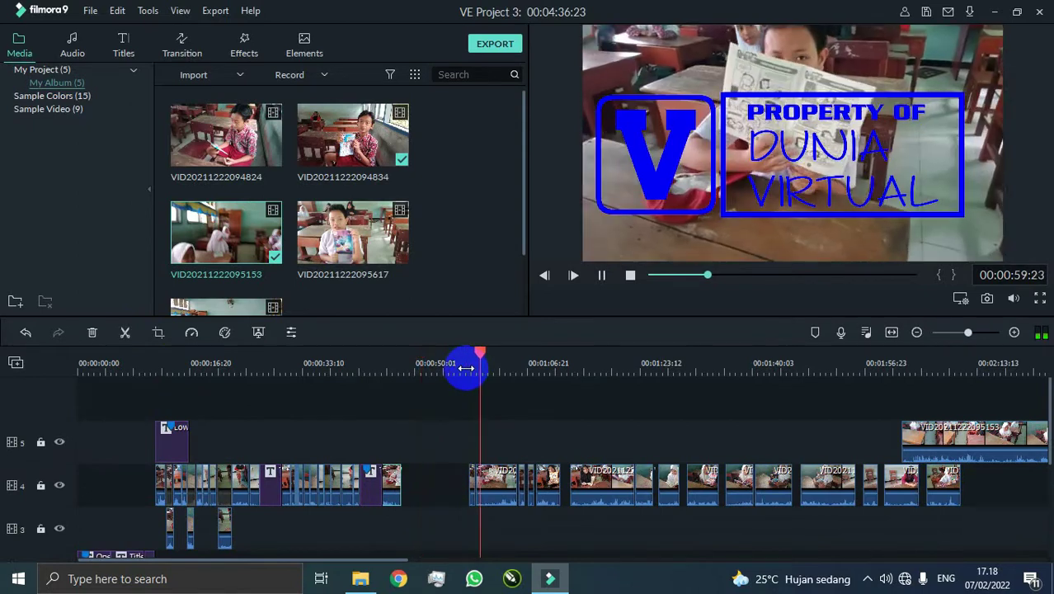
key("ctrl+z")
key("ctrl+z")
Isolate the passage from about 00:00:54 to 00:00:55 on track 4, place it behind the third question title and delete the footage before it.
left_click(428, 359)
key("space")
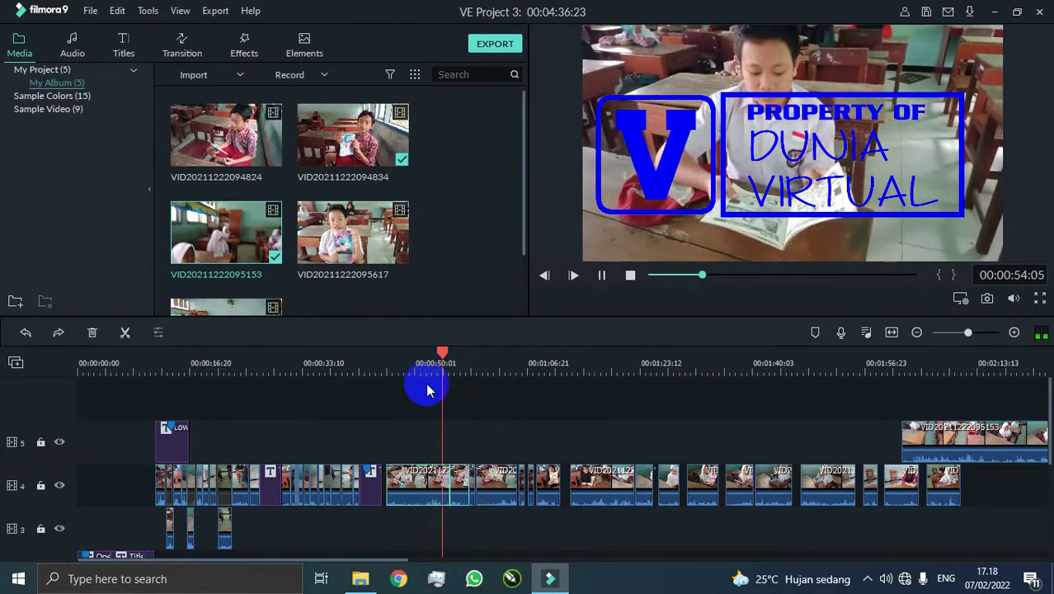
key("space")
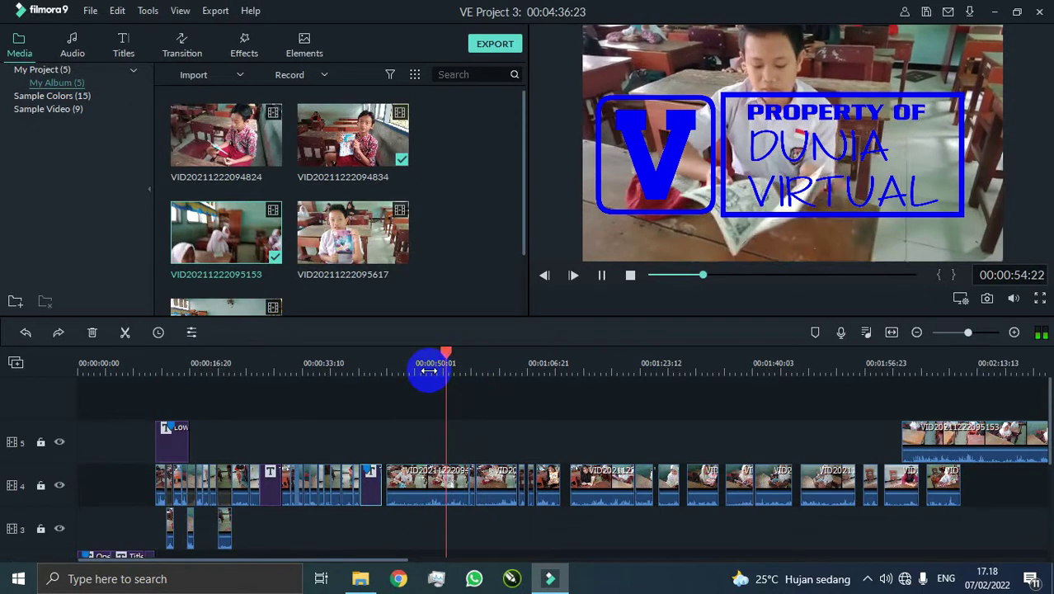
left_click_drag(413, 367, 436, 355)
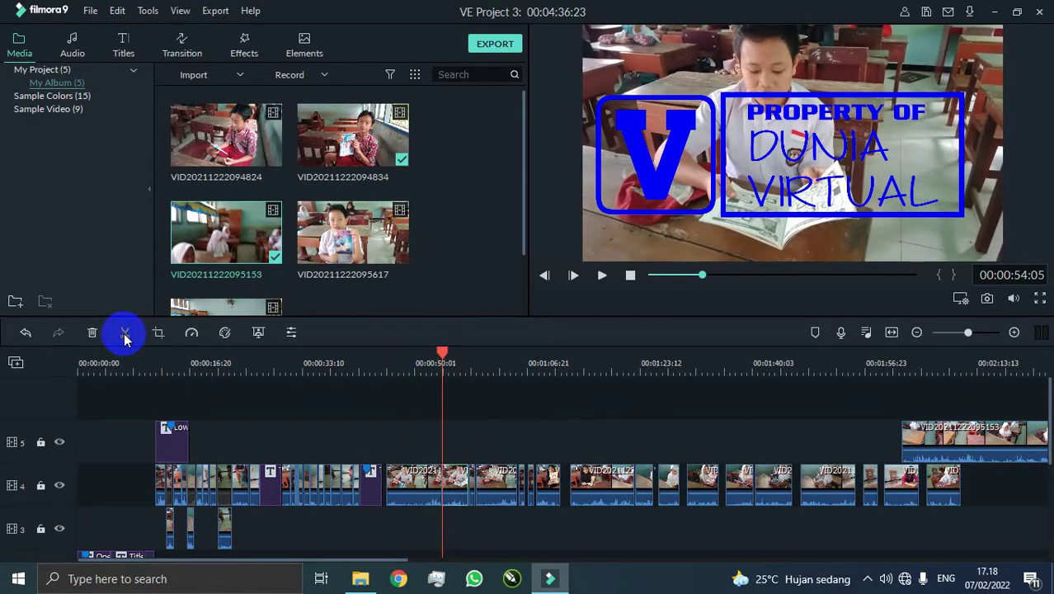
left_click(125, 338)
key("space")
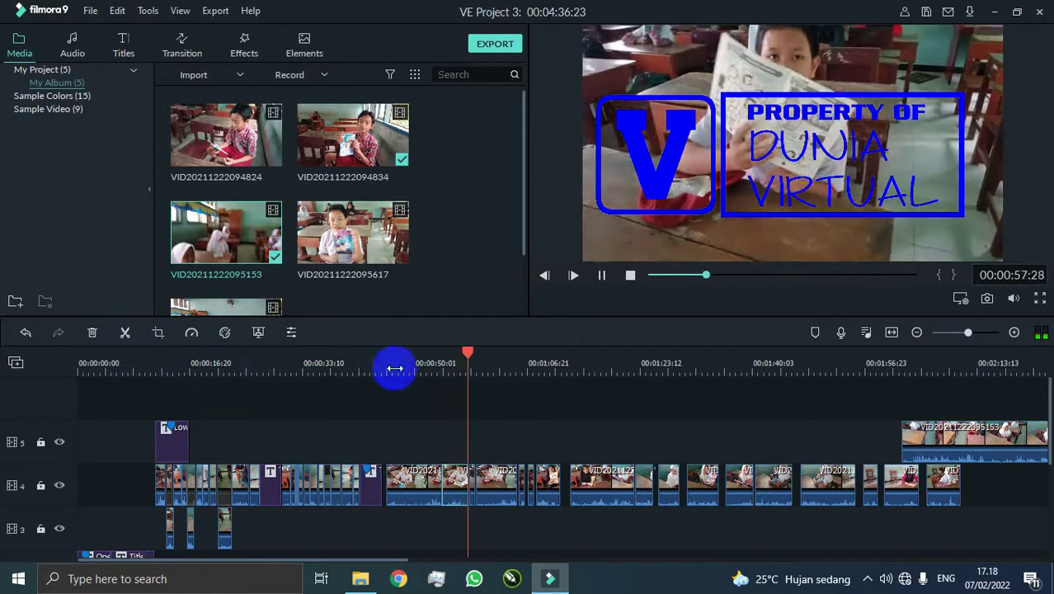
left_click(445, 356)
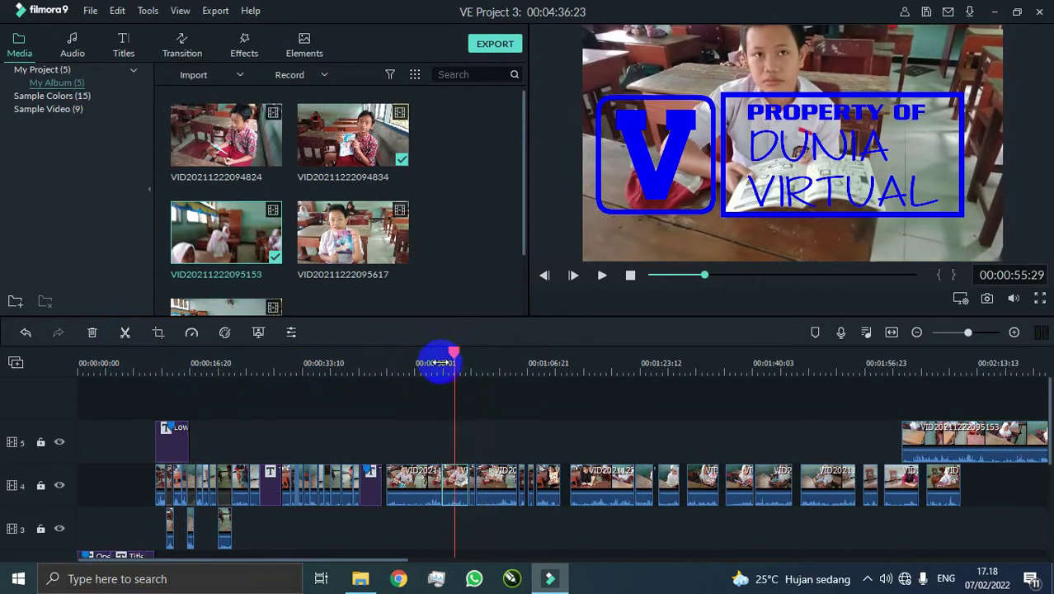
left_click(405, 477)
left_click(125, 331)
left_click(405, 485)
key("Delete")
key("space")
Move the short clip at about 00:01:07 on track 4 next to the first excerpt under the third question title.
left_click(480, 378)
left_click(461, 480)
left_click(489, 480, "ctrl")
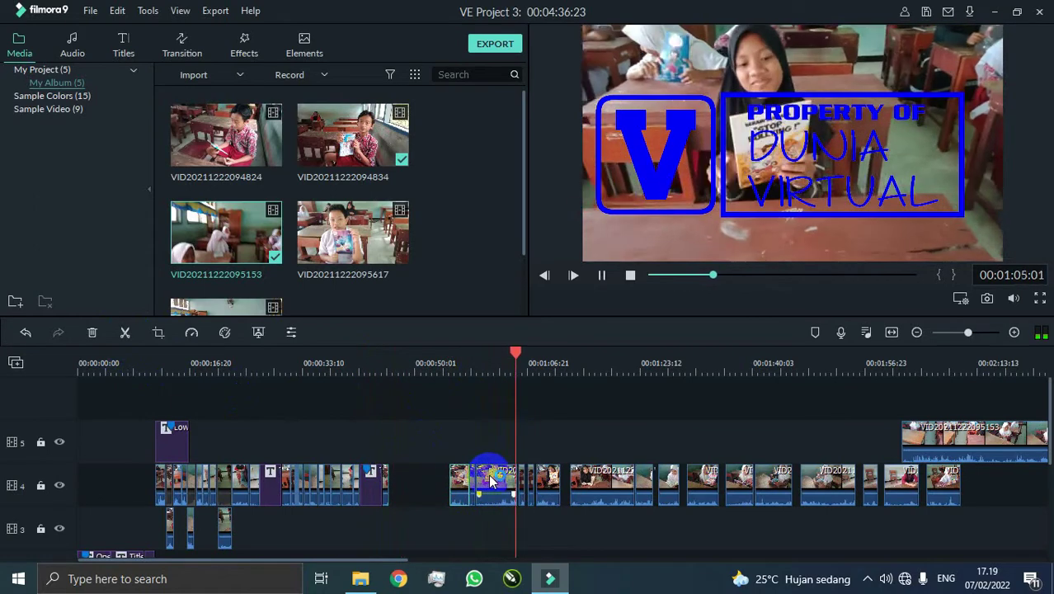
left_click(510, 370)
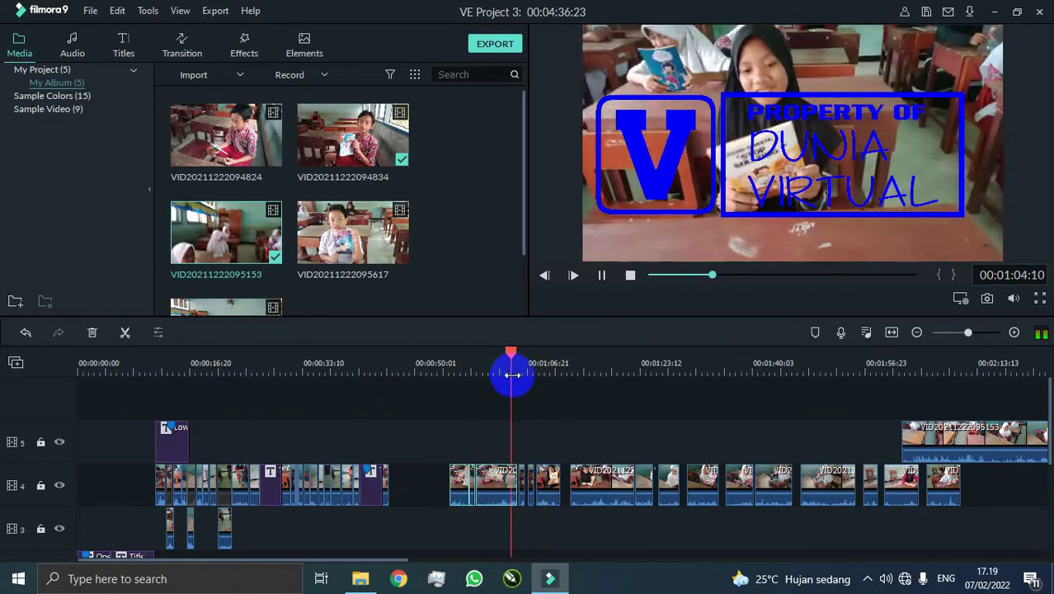
left_click(530, 487)
key("space")
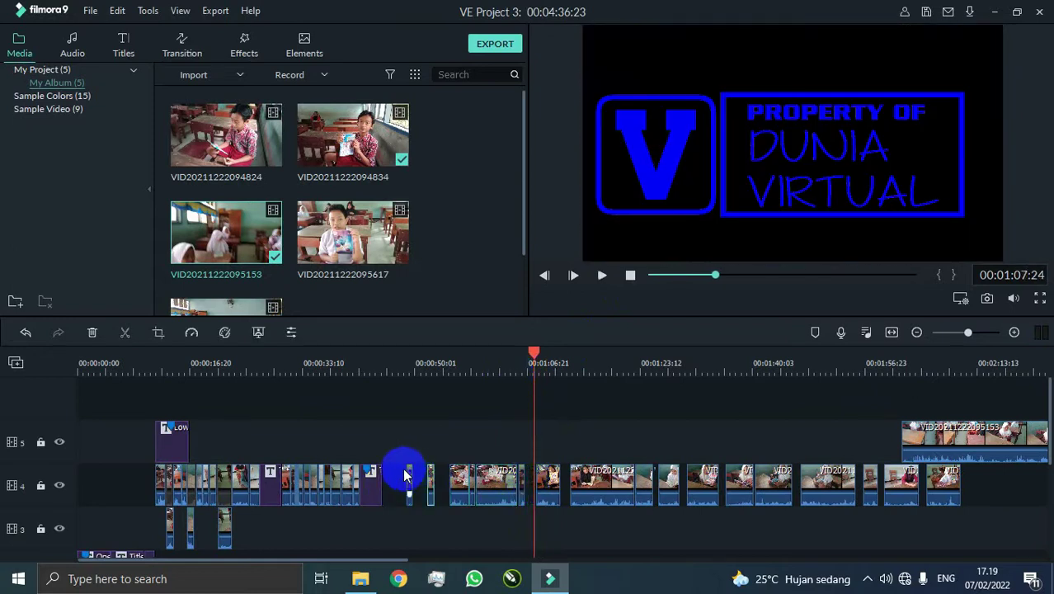
left_click_drag(430, 477, 392, 475)
left_click(378, 359)
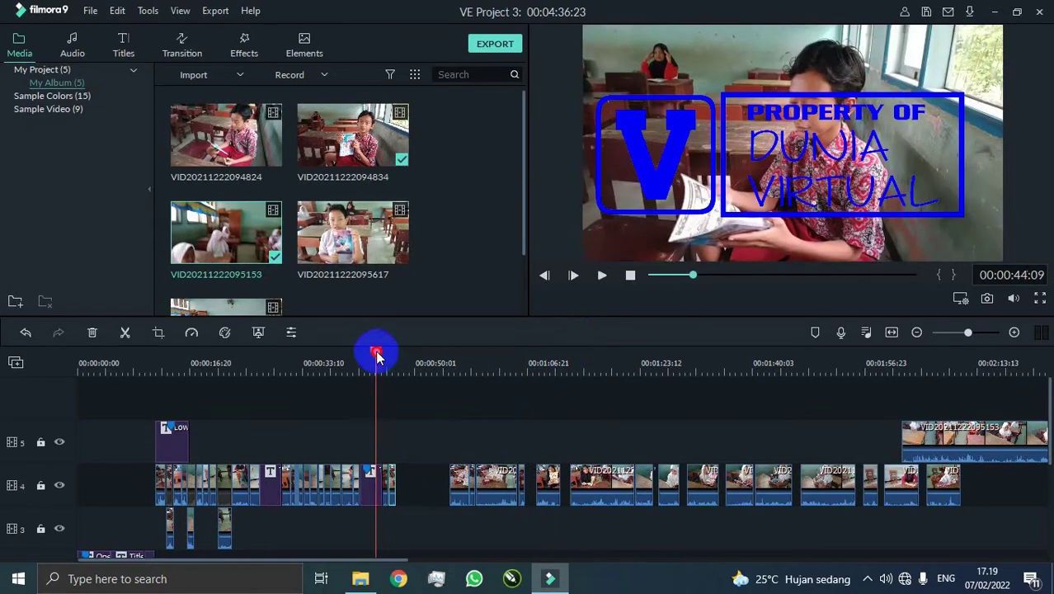
Isolate the passage from about 00:01:14 to 00:01:16 on track 4, move it behind the last excerpt under the third question title and play it back.
key("space")
left_click(534, 376)
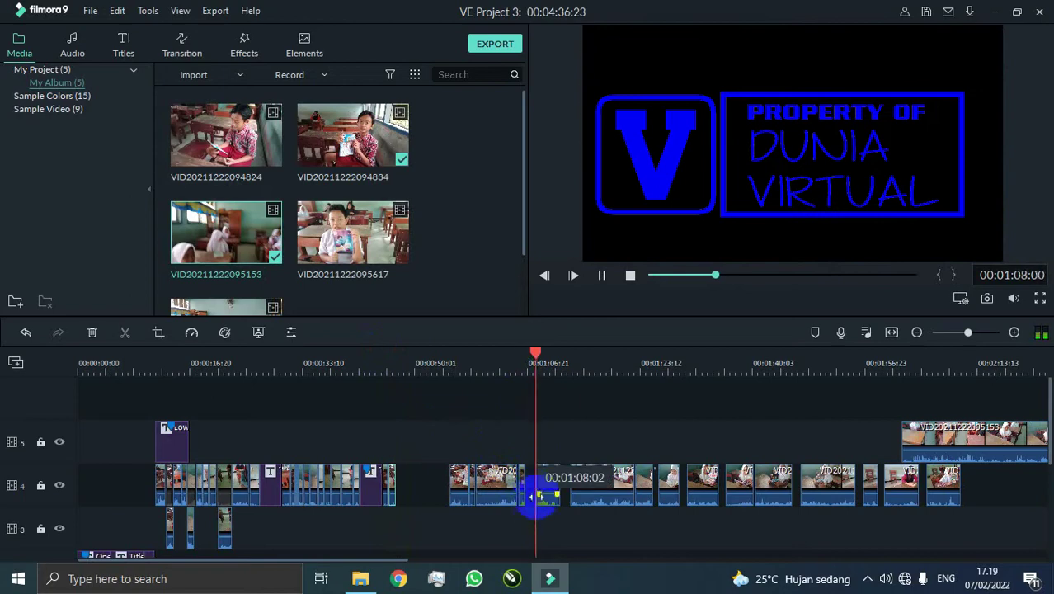
scroll(553, 537, "down", 1)
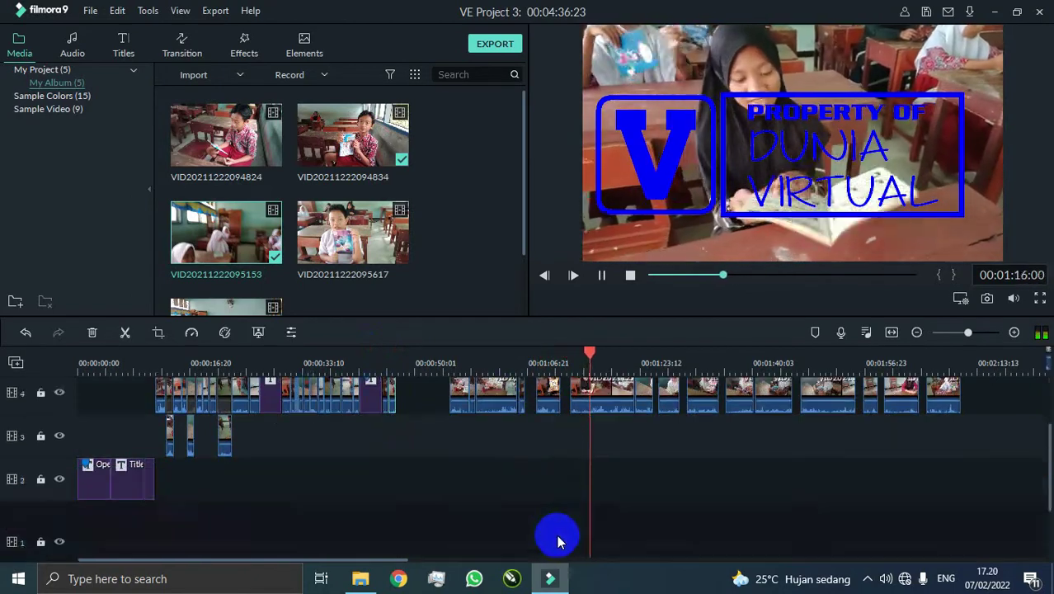
scroll(553, 537, "up", 1)
left_click(559, 360)
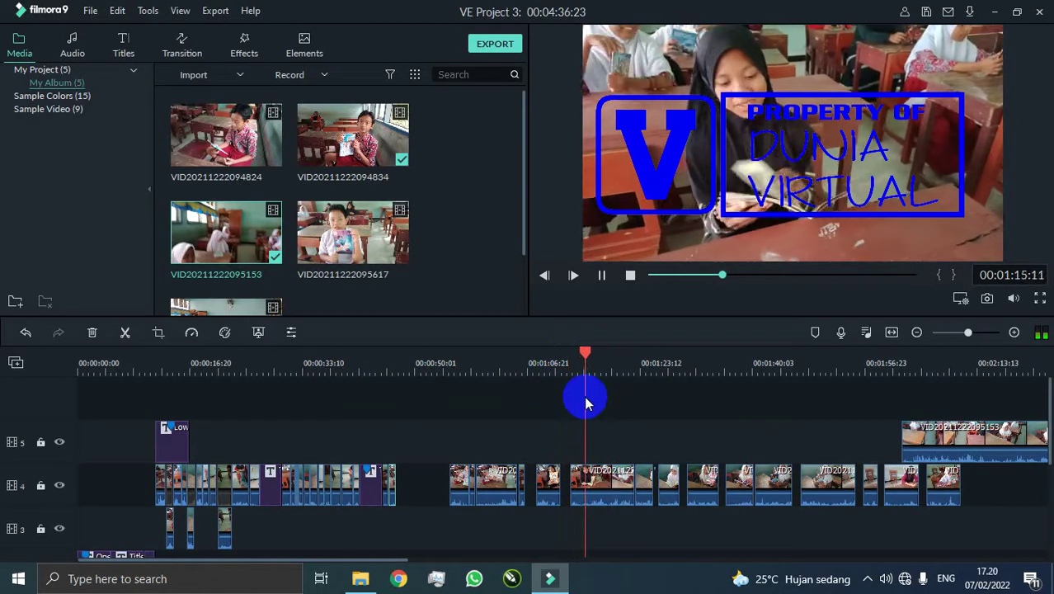
left_click(526, 369)
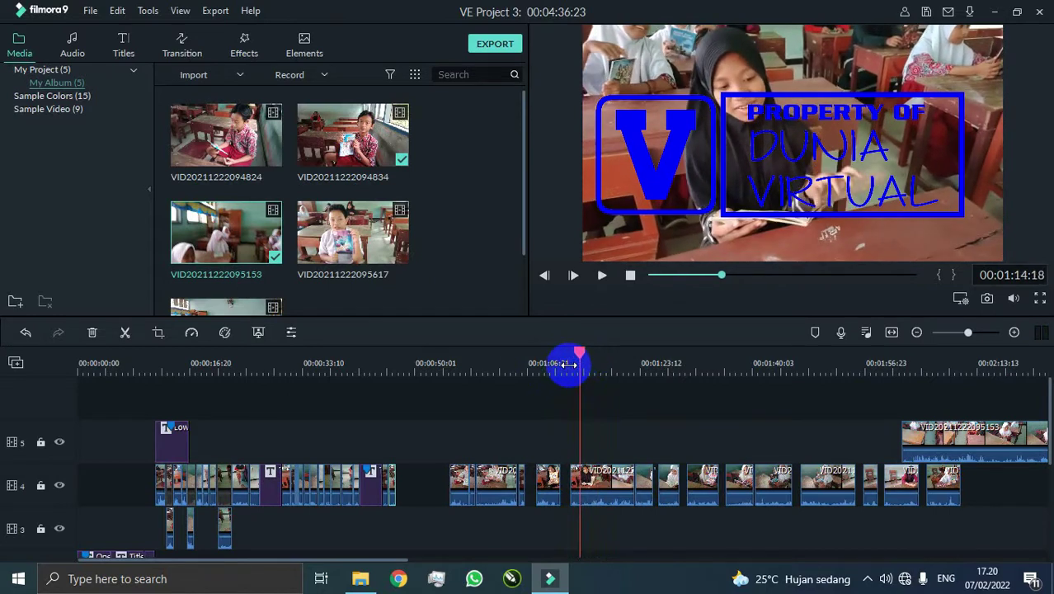
left_click(127, 336)
key("space")
left_click(126, 334)
left_click_drag(583, 478, 400, 485)
left_click(382, 365)
key("space")
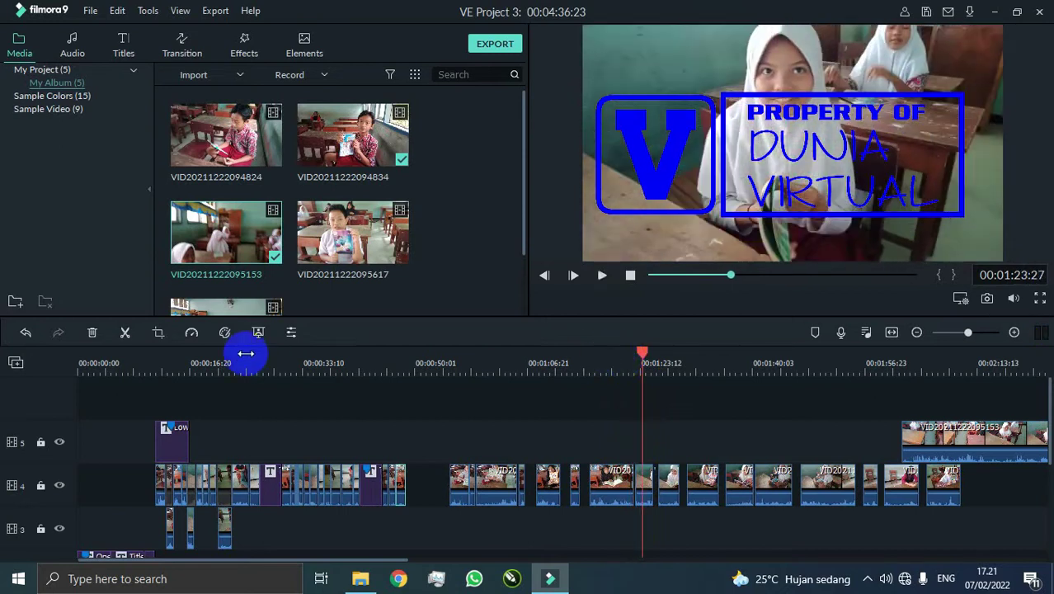
Try moving a short passage from about 00:01:23 on track 4 behind the last excerpt, play it back and undo the move.
left_click_drag(415, 486, 415, 485)
left_click(397, 370)
key("space")
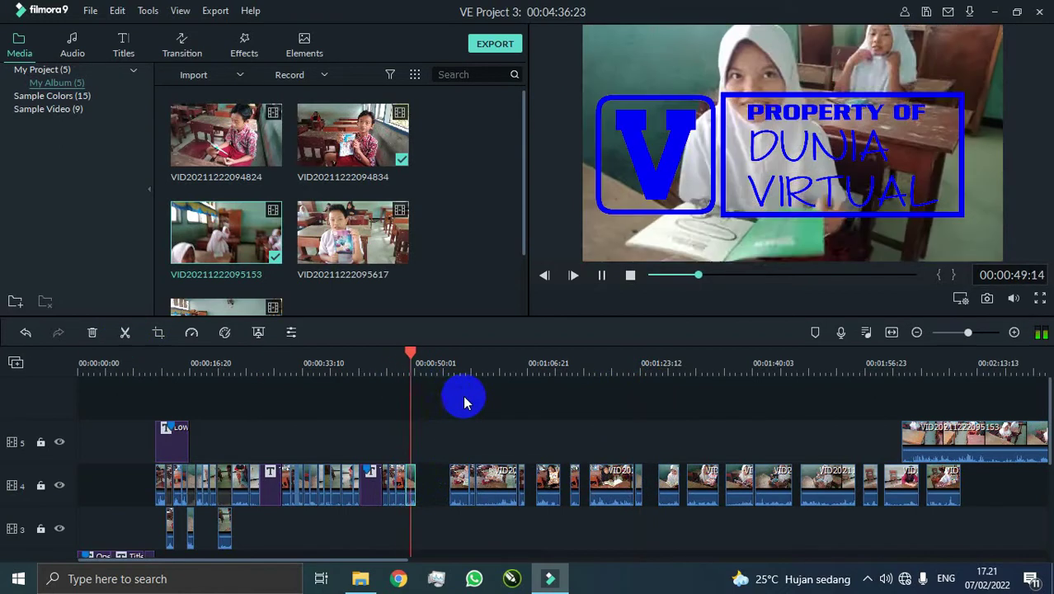
left_click(400, 371)
key("ctrl+z")
Isolate the passage from about 00:01:23 to 00:01:24 on track 4, move it behind the third question title's excerpts and play it back.
left_click(657, 368)
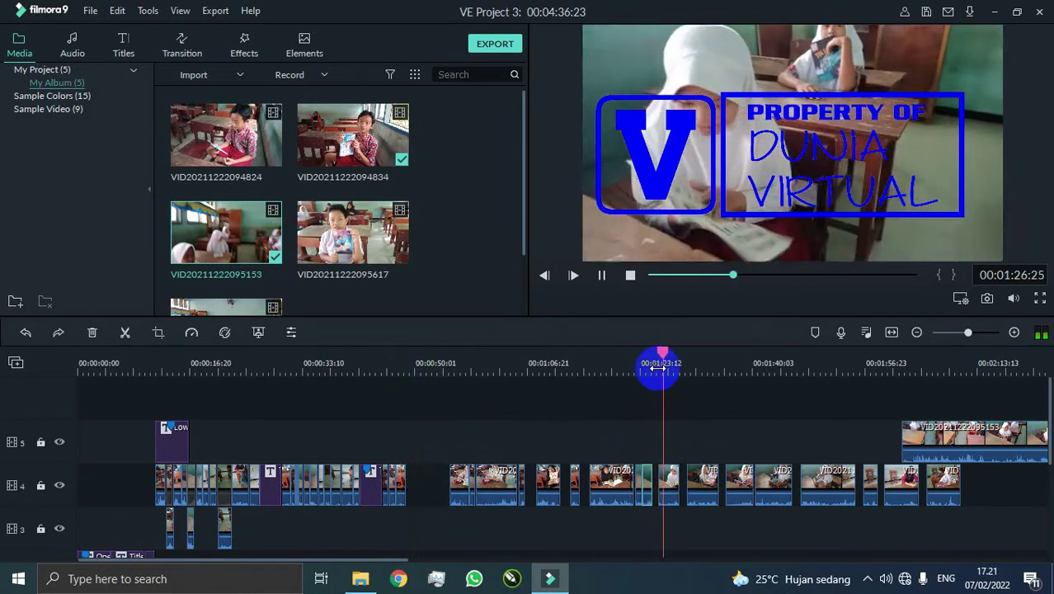
left_click(631, 369)
key("space")
key("space")
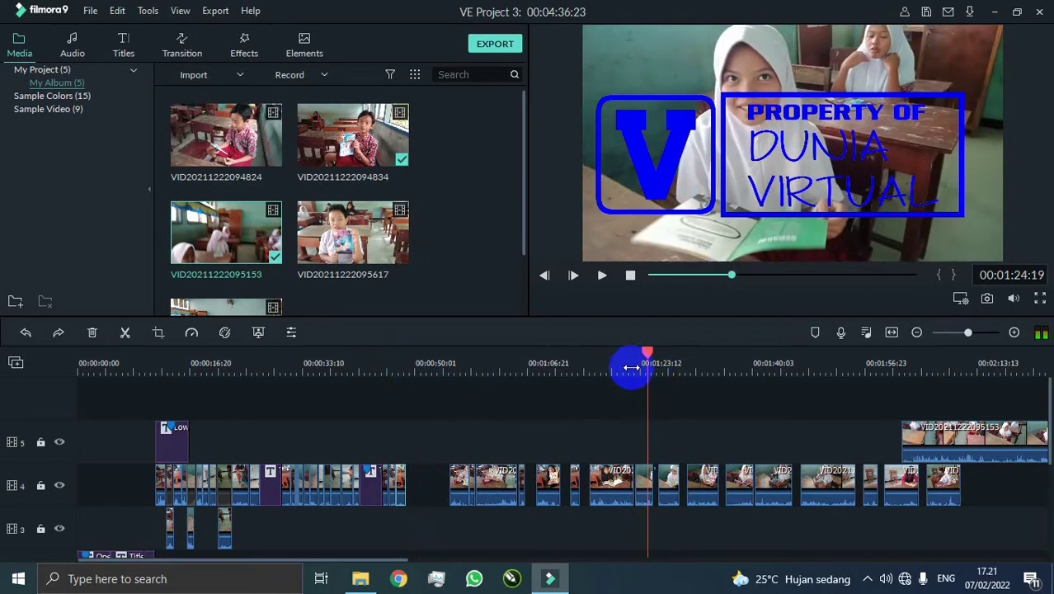
scroll(631, 368, "up", 3)
left_click(577, 361)
key("space")
left_click(574, 361)
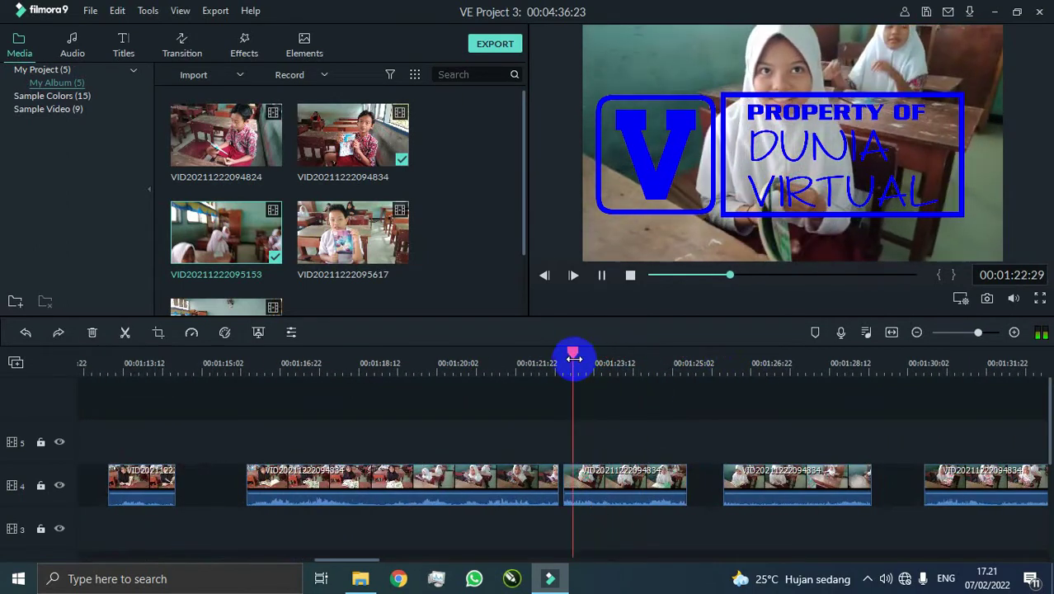
left_click(125, 331)
left_click(124, 333)
left_click_drag(612, 485, 250, 567)
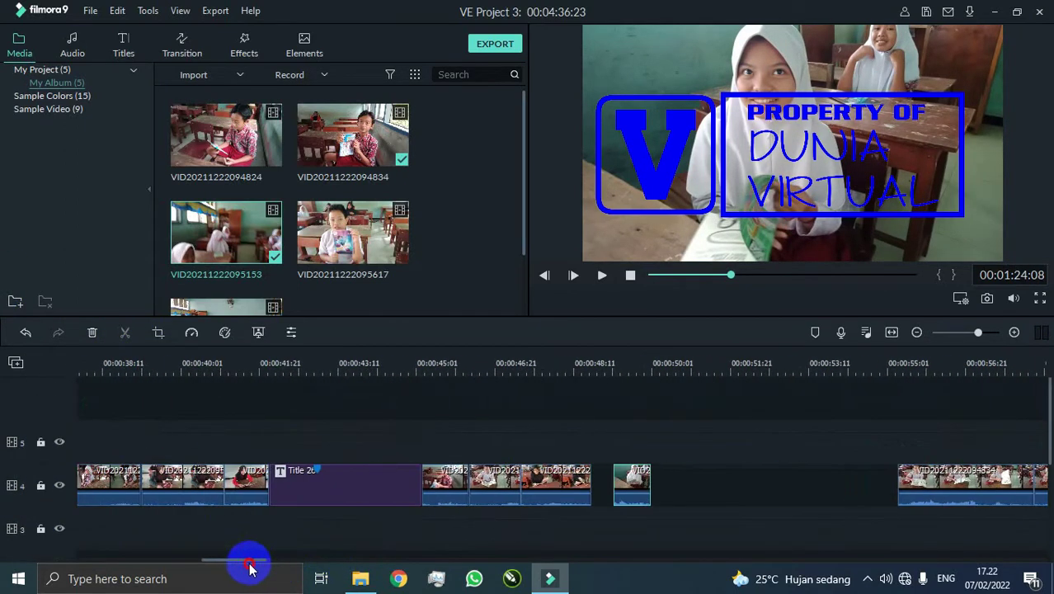
left_click(516, 412)
key("space")
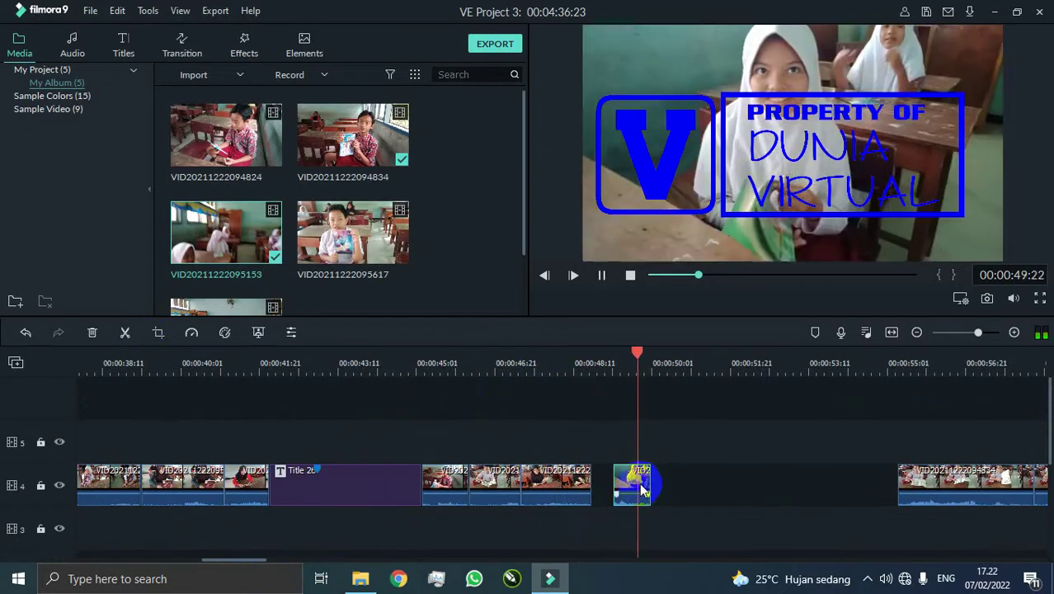
Play back the clips the excerpt was taken from and delete the short leftover piece at about 00:01:22 on track 4.
left_click_drag(215, 560, 328, 563)
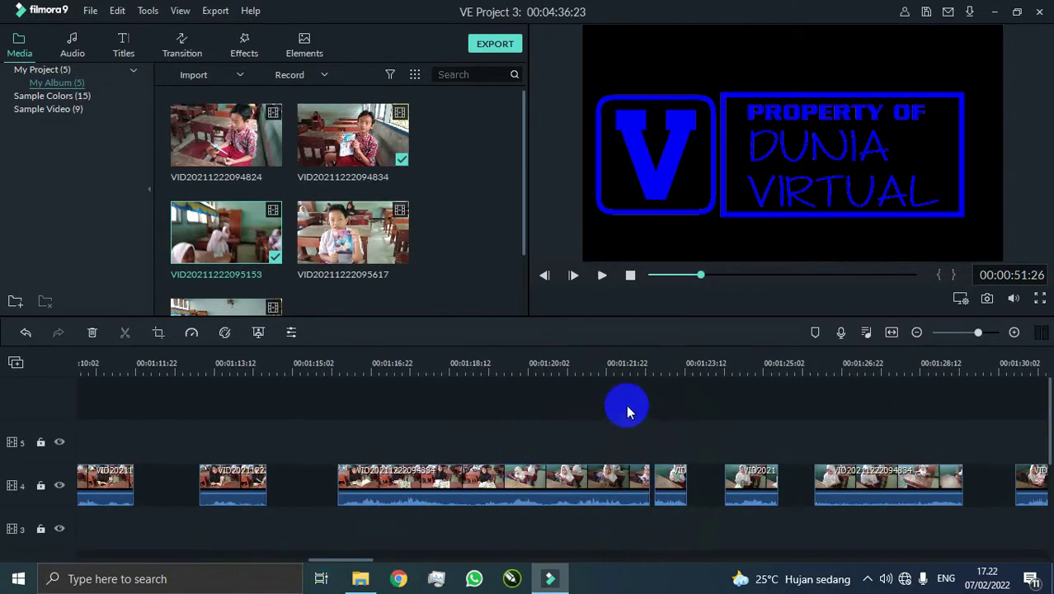
left_click(508, 363)
key("space")
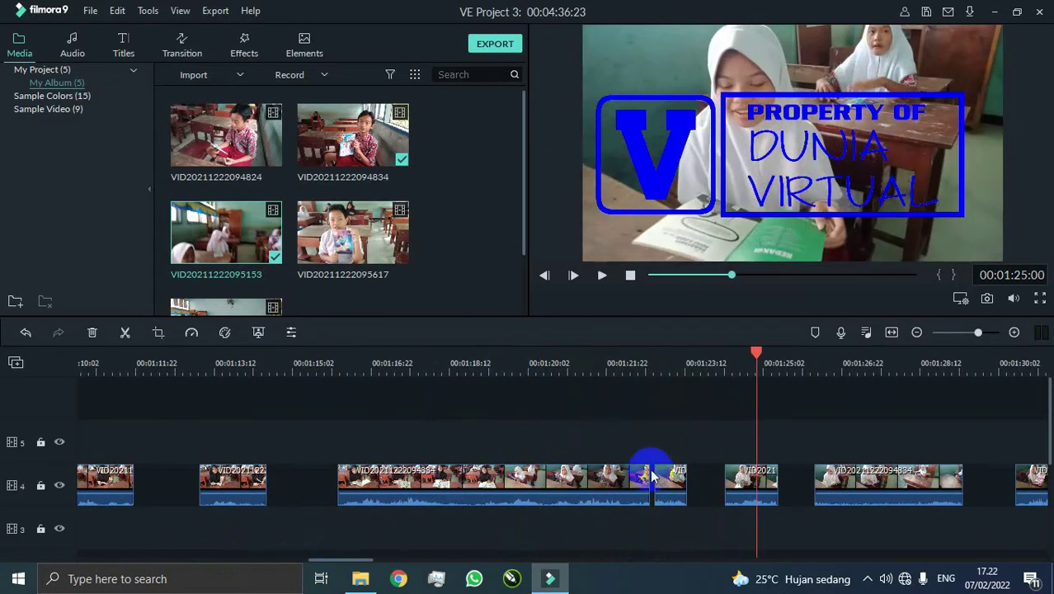
key("Delete")
Delete the leftover clip at about 00:01:24 on track 4 and move the following clip back to about 00:01:23.
left_click(725, 361)
key("space")
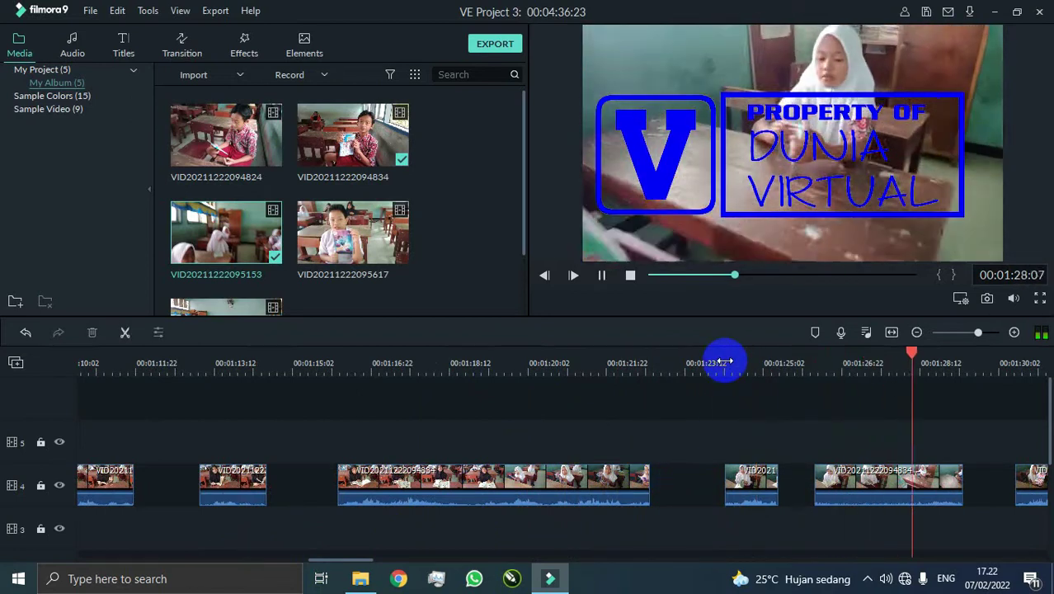
key("space")
left_click(751, 488)
key("Delete")
left_click(696, 482)
key("Delete")
Review and delete the unused clips starting at about 00:01:16 and 00:01:13 on track 4.
left_click(471, 363)
key("space")
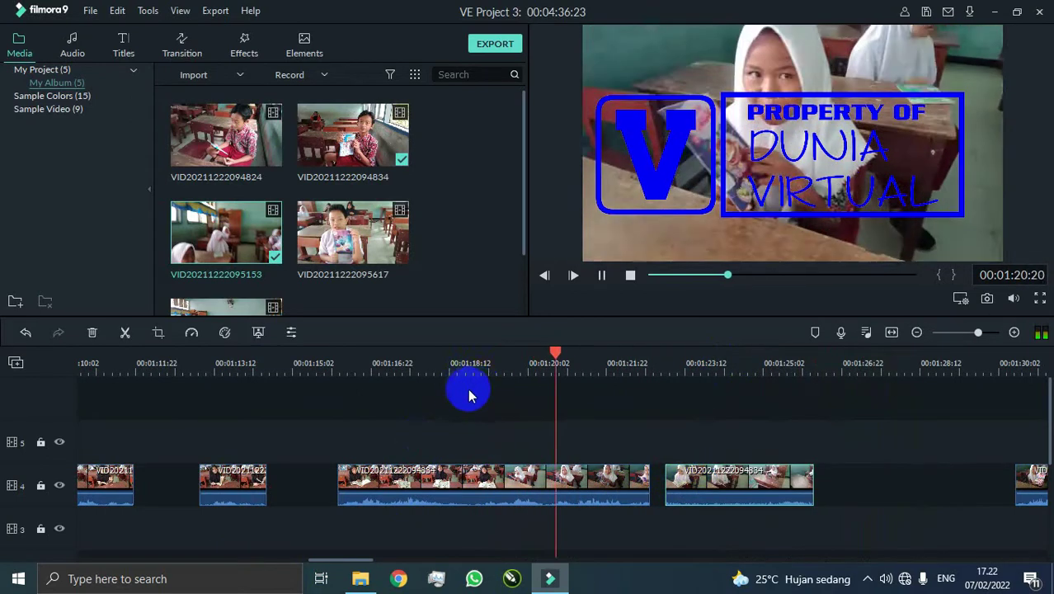
left_click(331, 363)
left_click(342, 485)
key("Delete")
left_click(221, 362)
left_click(182, 363)
left_click(232, 487)
key("Delete")
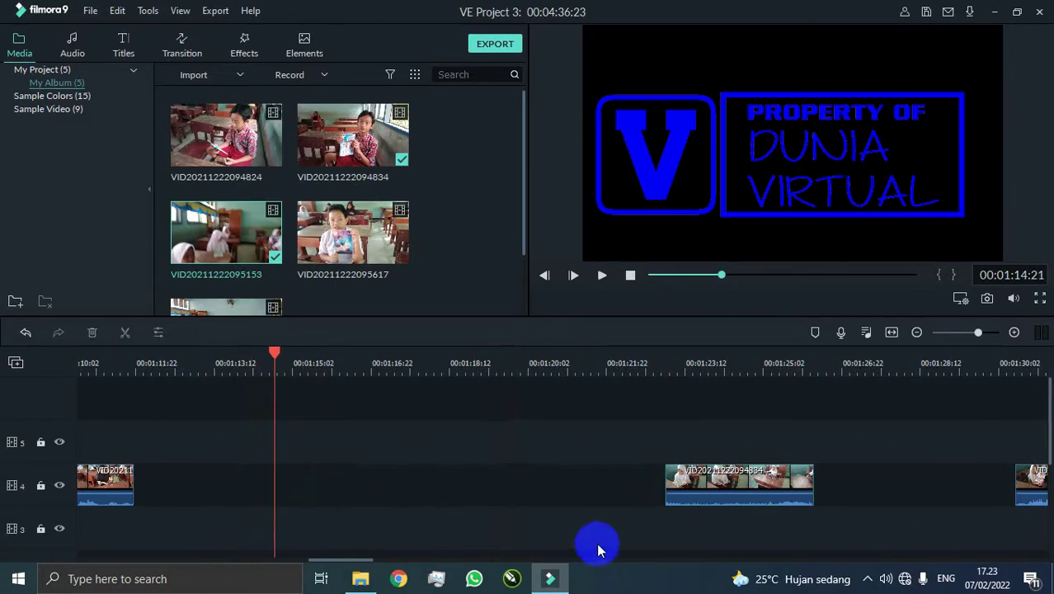
Play back the track 4 clips between about 00:01:33 and 00:01:45, and save the project.
left_click_drag(364, 560, 416, 560)
key("space")
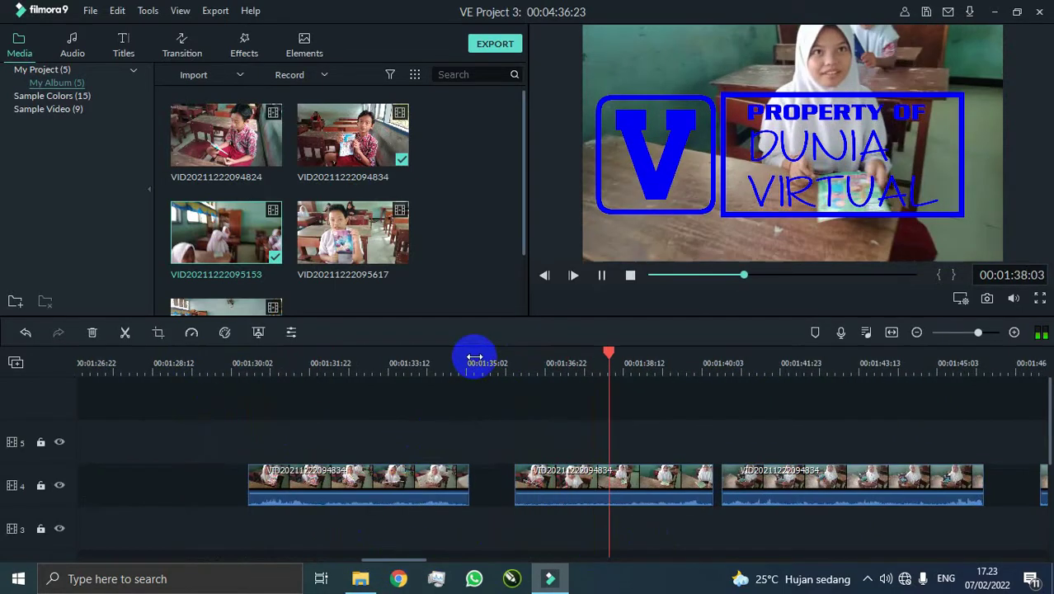
left_click(434, 363)
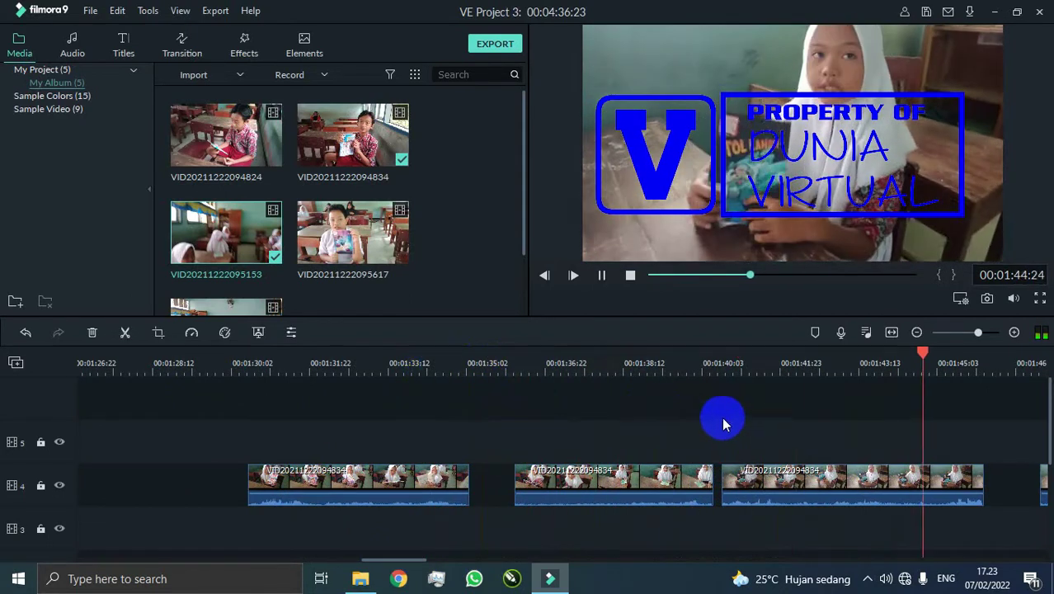
key("space")
left_click(90, 11)
left_click(137, 139)
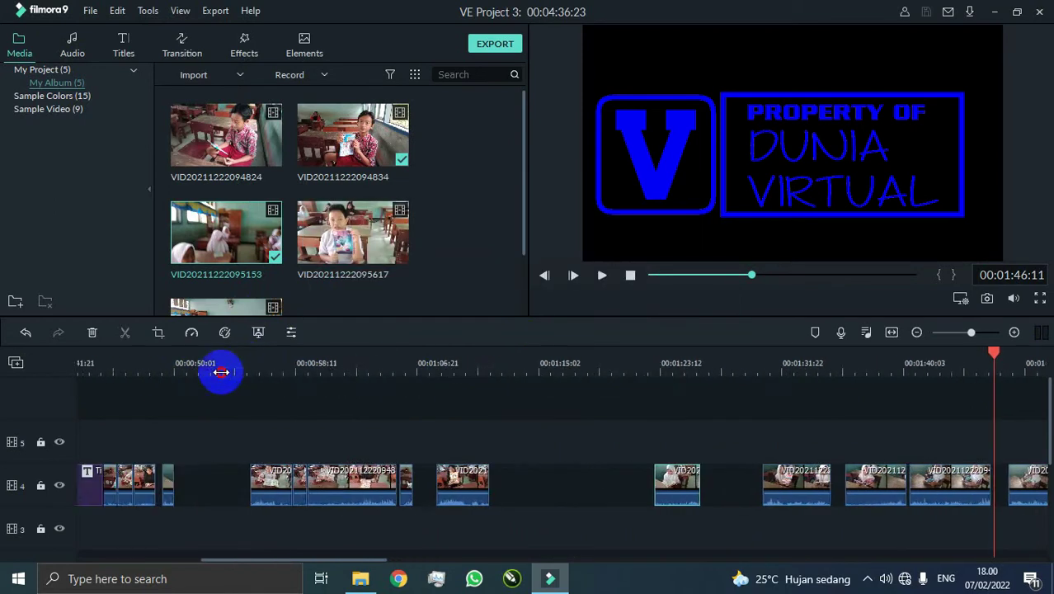
Close the gap before the last excerpt at about 00:00:49 on track 4 and play the sequence back.
left_click(215, 371)
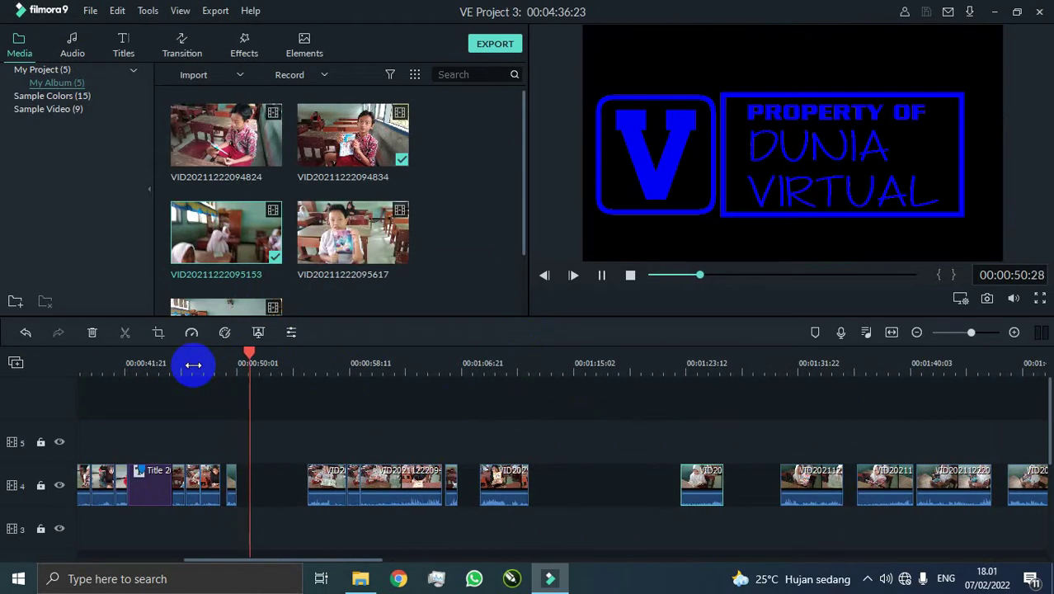
left_click(150, 358)
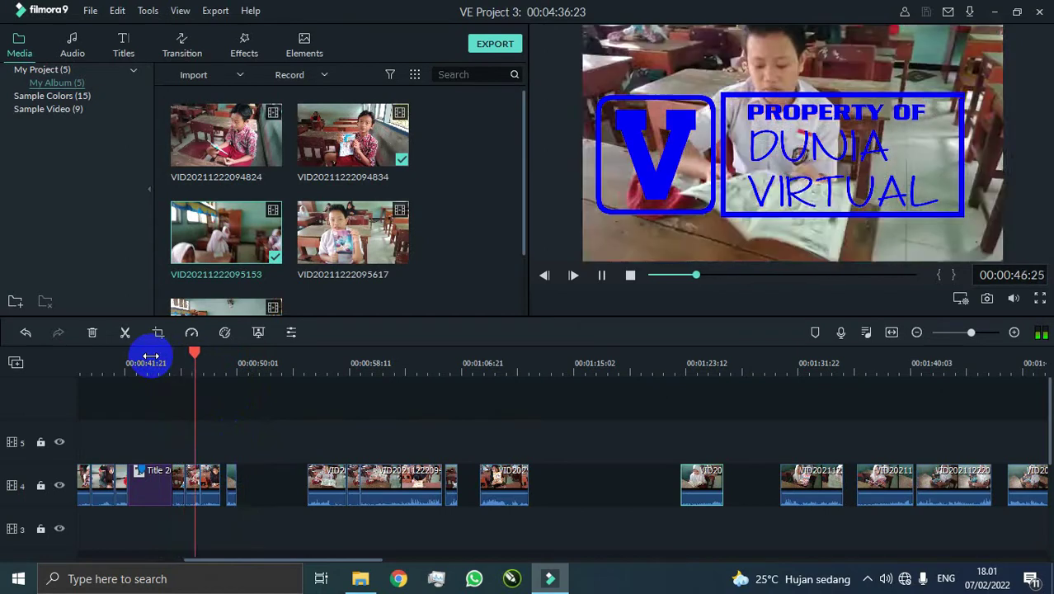
mouse_move(227, 479)
left_mouse_down()
mouse_move(229, 494)
mouse_move(225, 476)
left_mouse_up()
key("ctrl+z")
left_click(222, 373)
key("space")
left_click(320, 414)
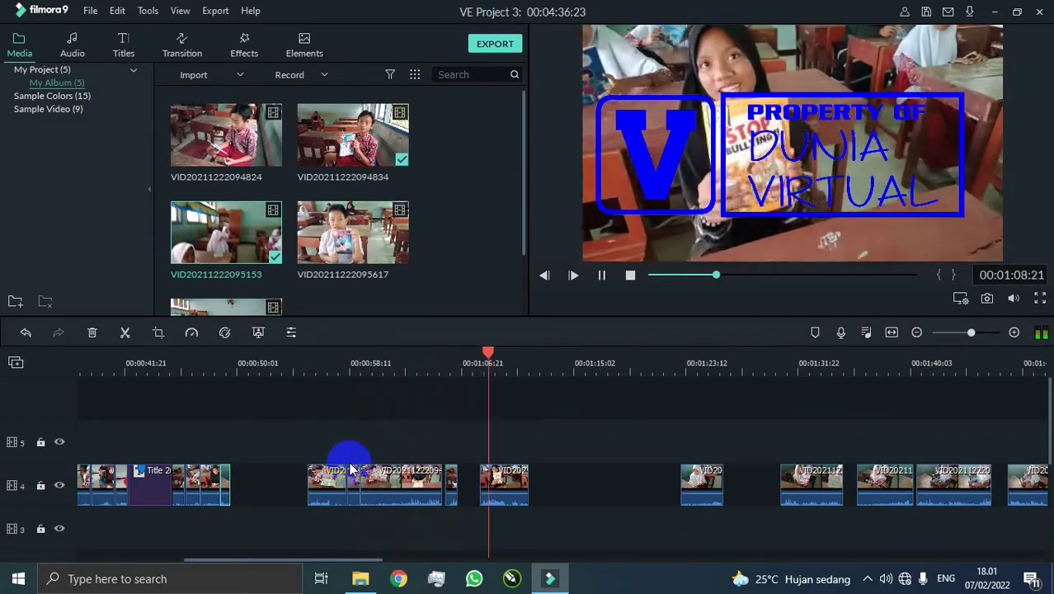
Delete the unused track 4 clips between about 00:00:55 and 00:01:12, and the one at about 00:01:23.
left_click(314, 478)
left_click(519, 481, "shift")
key("Delete")
left_click(671, 356)
key("space")
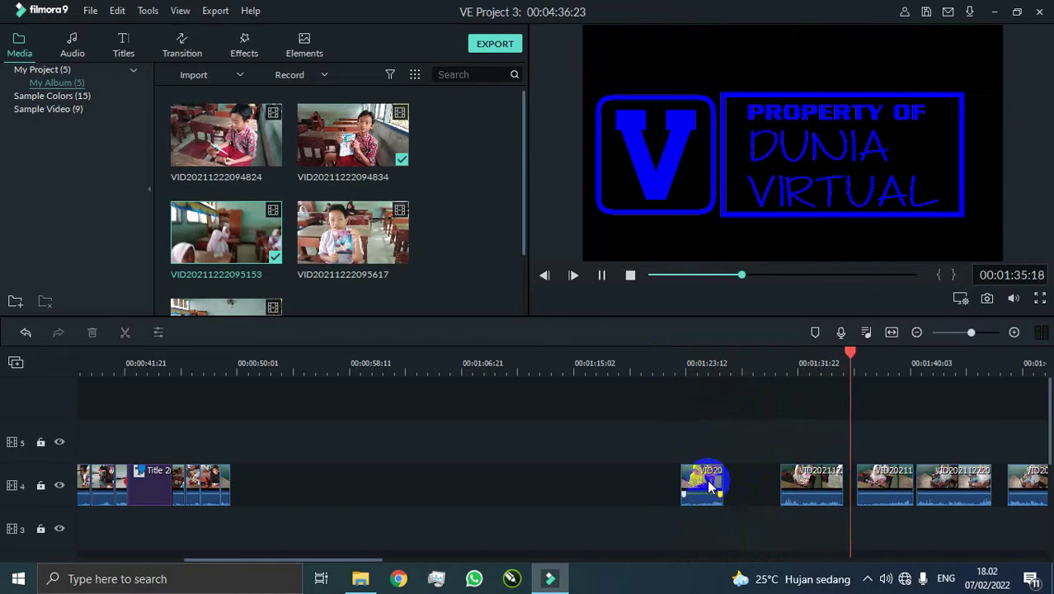
key("Delete")
Play back the following footage and delete the clips starting at about 00:01:30 and 00:01:36 on track 4.
left_click_drag(325, 560, 439, 560)
key("space")
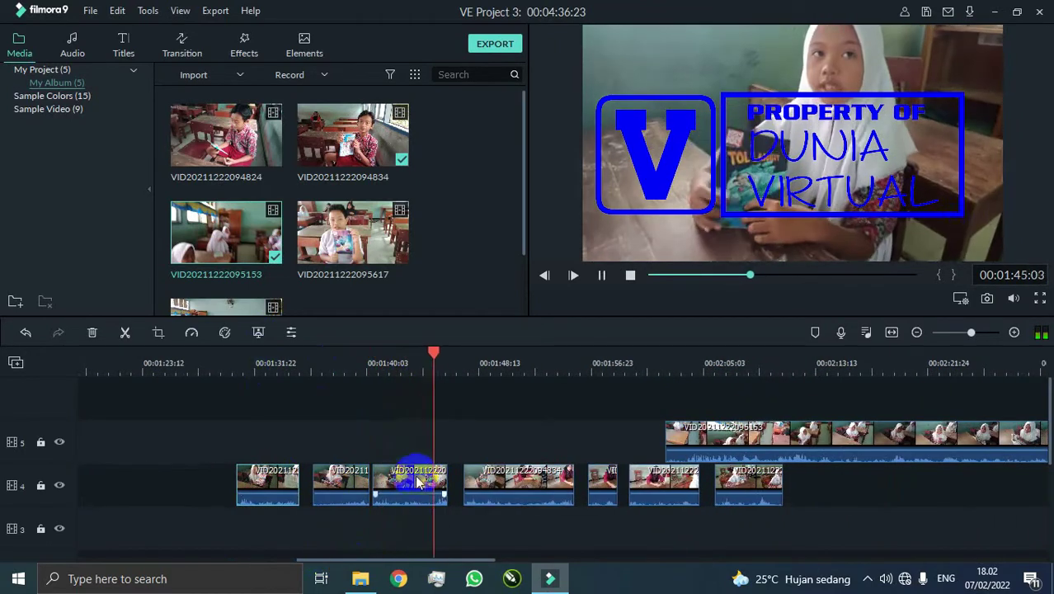
left_click(331, 480)
key("Delete")
left_click(268, 482)
key("Delete")
Play on through track 4 and delete the clips starting at about 00:01:40 and 00:01:47.
left_click(369, 371)
key("space")
key("space")
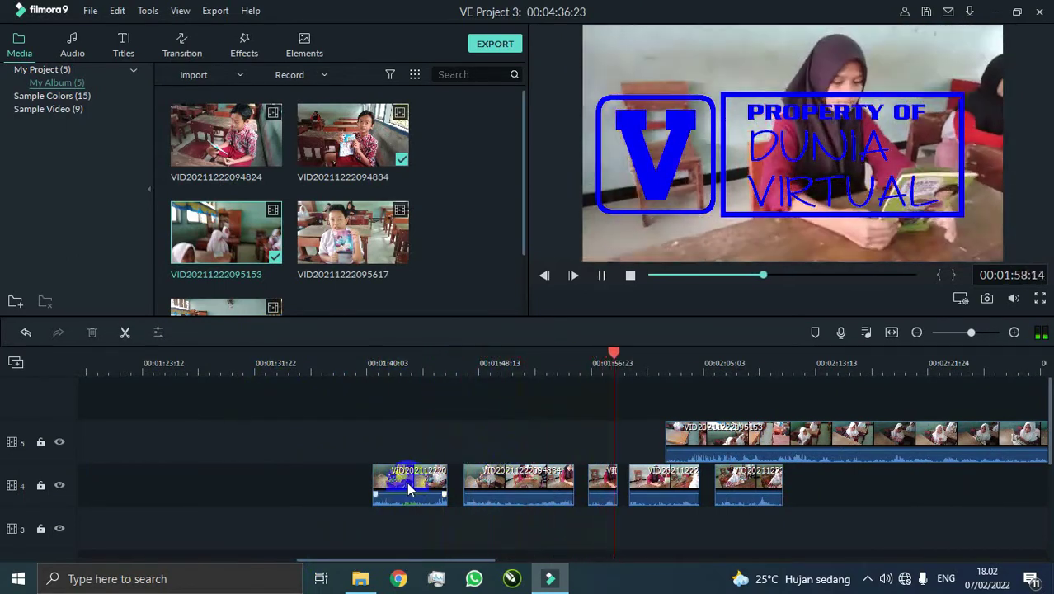
left_click(390, 491)
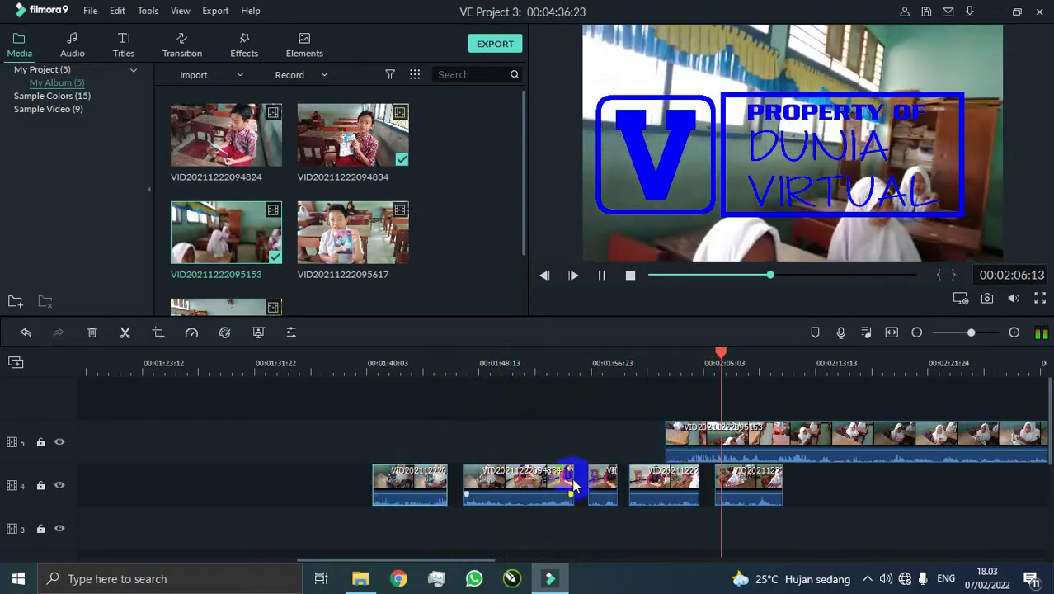
left_click(560, 478, "ctrl")
key("Delete")
Move the three remaining unsorted clips on track 4 earlier together, so the first starts at about 00:01:47.
left_click(613, 496)
left_click(772, 485, "shift")
left_click_drag(771, 485, 642, 498)
Isolate the passage from about 00:02:24 to 00:02:25 on track 5 and move it to track 4 behind the third question title's excerpts.
left_click(655, 368)
key("space")
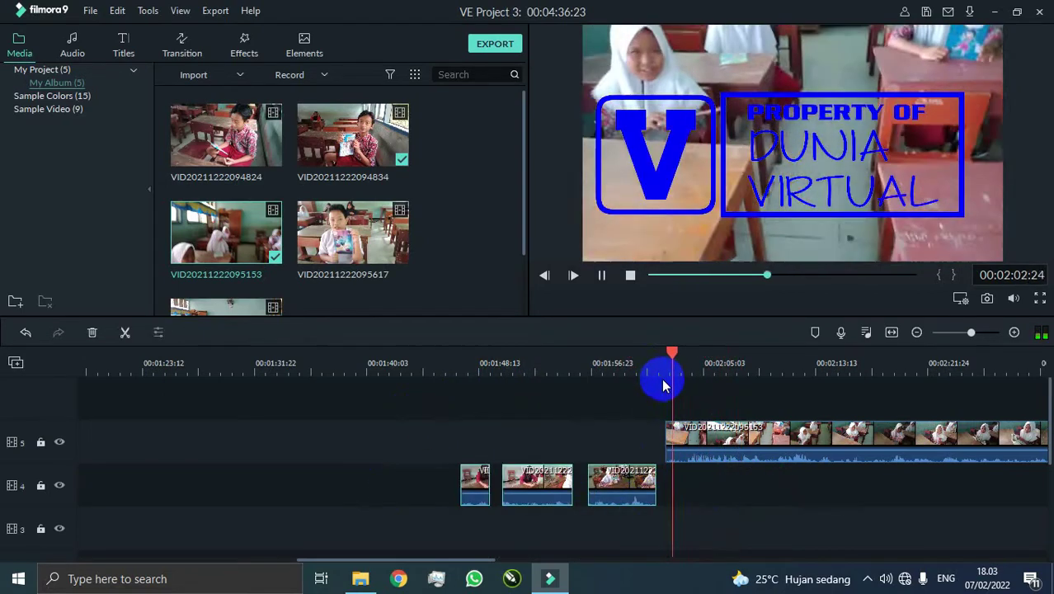
left_click_drag(419, 561, 506, 561)
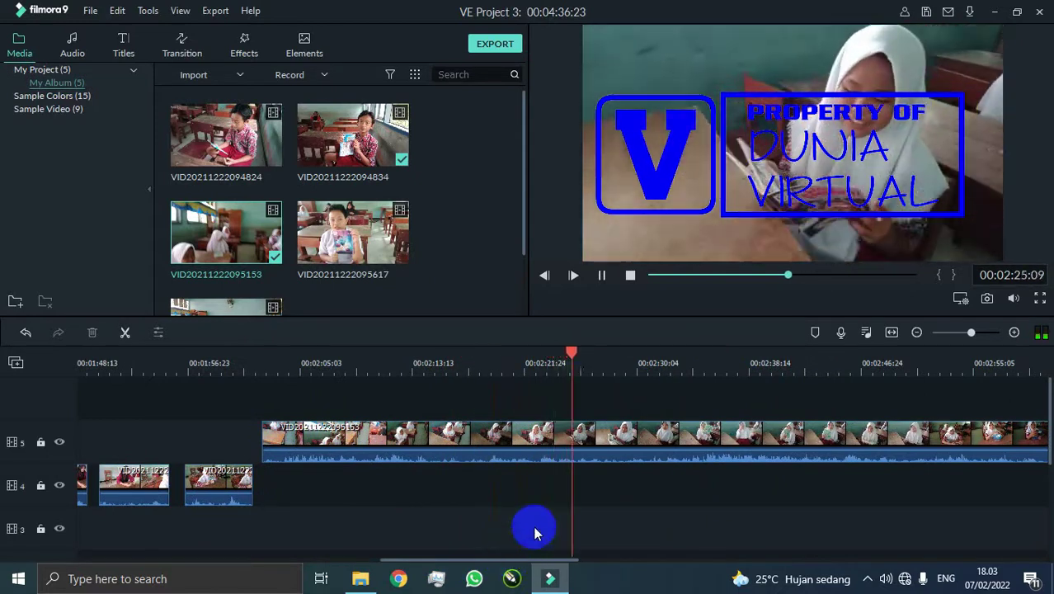
left_click(124, 332)
left_click(122, 333)
left_click_drag(566, 441, 432, 494)
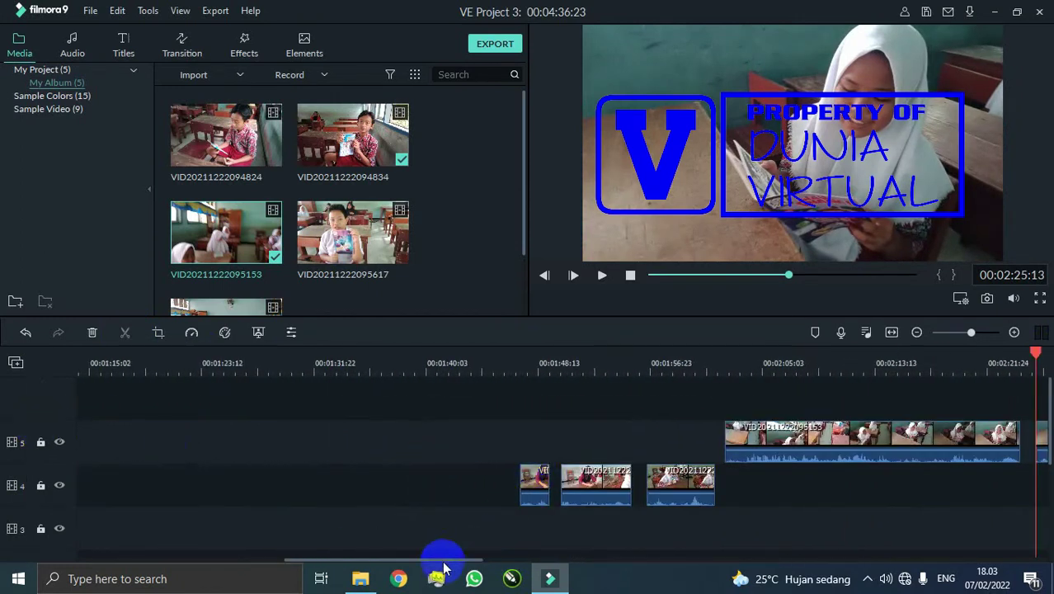
Swap the last two excerpts under the third question title without leaving a gap, and play them back.
left_click_drag(444, 560, 265, 558)
left_click(577, 355)
key("space")
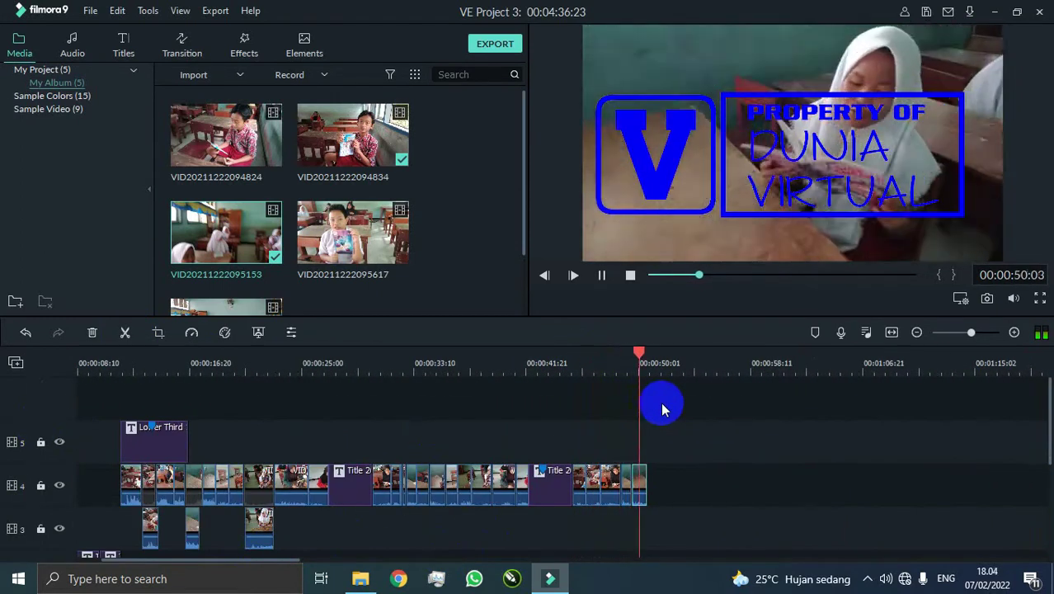
left_click_drag(666, 481, 642, 482)
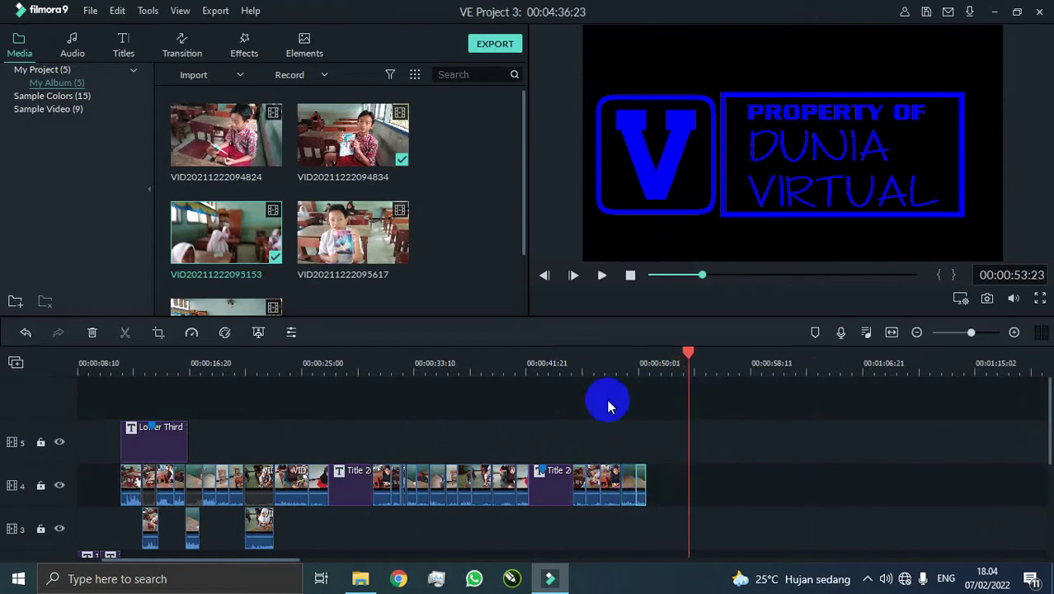
key("space")
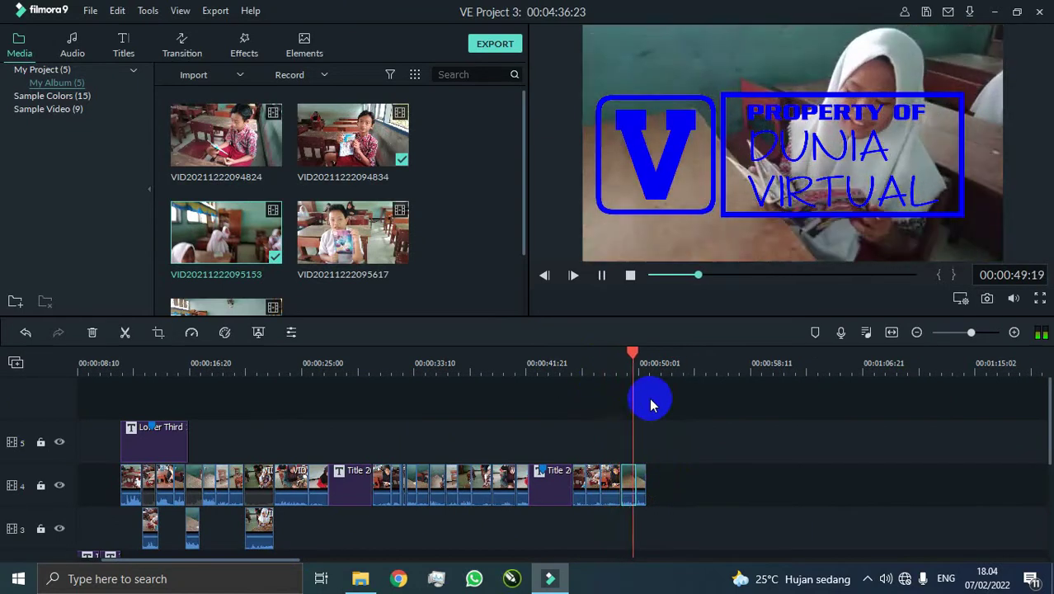
Play back the unsorted track 4 clips between about 00:01:50 and 00:01:57 for another usable excerpt.
left_click_drag(291, 560, 403, 560)
left_click_drag(971, 367, 455, 366)
left_click(438, 366)
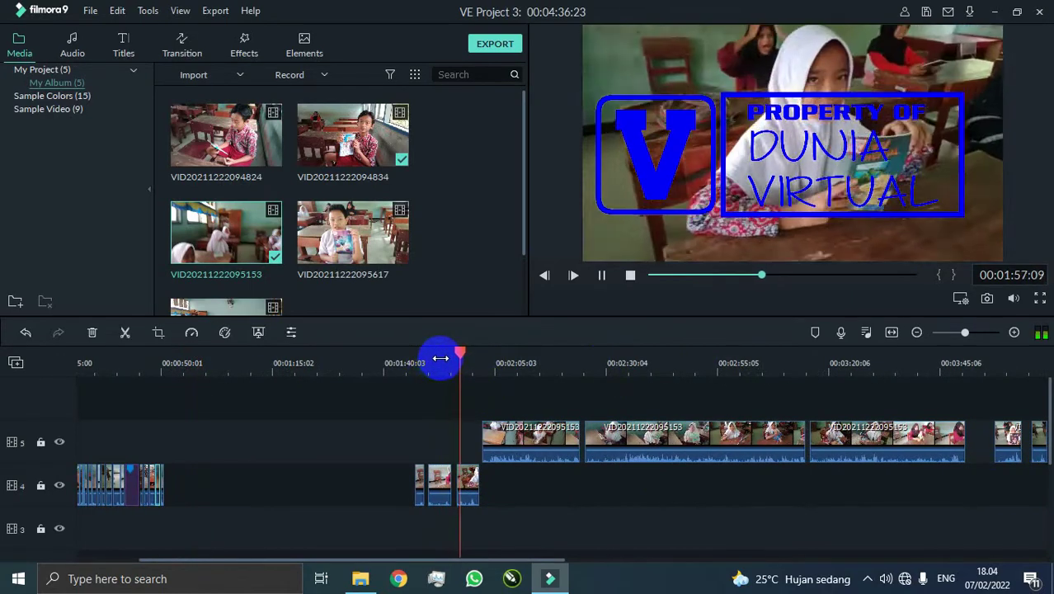
left_click(425, 373)
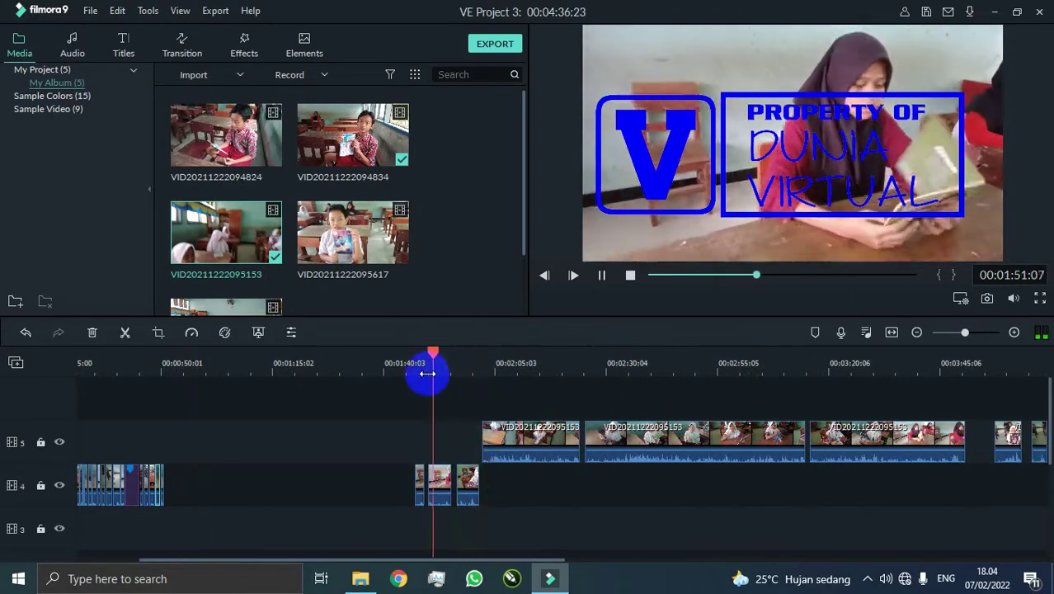
key("space")
key("space")
Remove the opening part of the track 4 clip at about 00:01:50 and play back the remaining footage.
left_click_drag(433, 356, 425, 352)
left_click(429, 357)
key("space")
left_click_drag(488, 365, 381, 361)
key("space")
left_click(381, 361)
left_click_drag(372, 482, 463, 484)
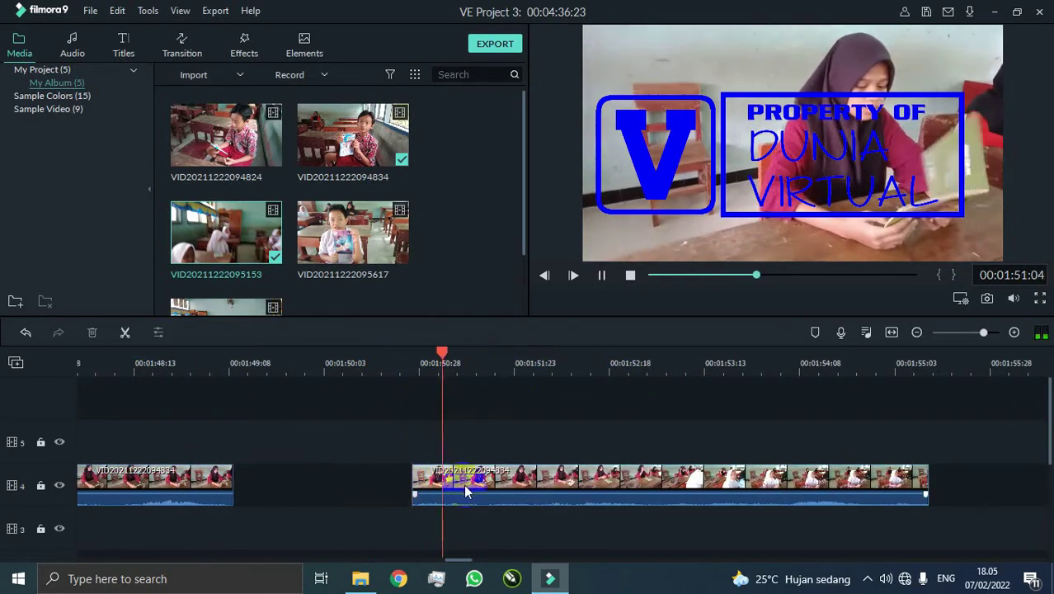
Split the unsorted track 4 clip near 00:01:51, and preview and delete the clip between about 00:01:47 and 00:01:49.
left_click(124, 332)
left_click_drag(1, 505, 845, 407)
scroll(825, 421, "up", 2)
left_click(556, 362)
key("space")
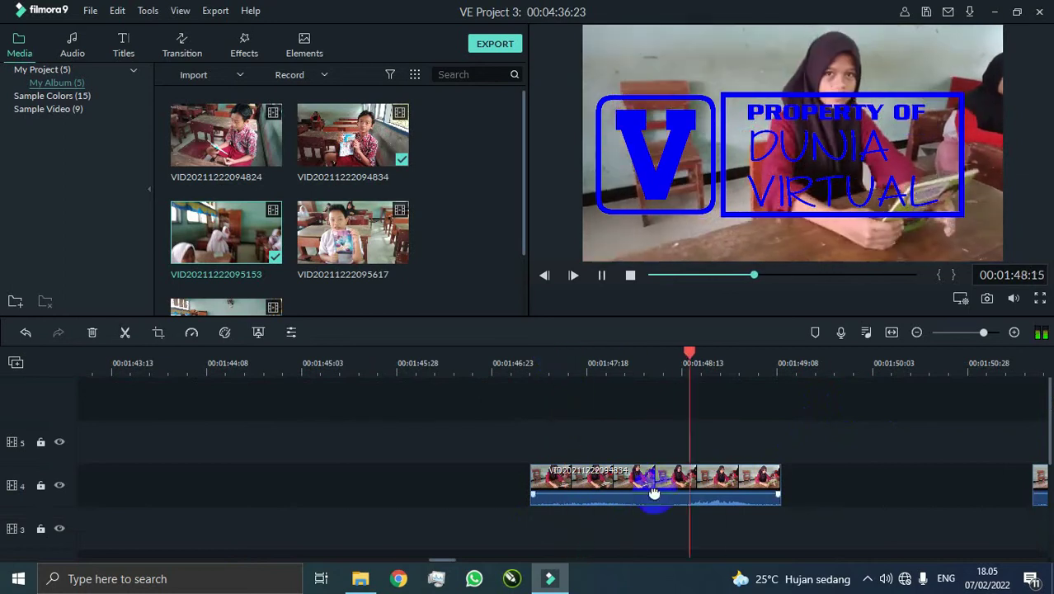
left_click(642, 479)
key("Delete")
Delete the remaining unsorted clip on track 4 at about 00:01:51, behind the assembled excerpts.
scroll(273, 387, "down", 1)
left_click_drag(391, 560, 234, 560)
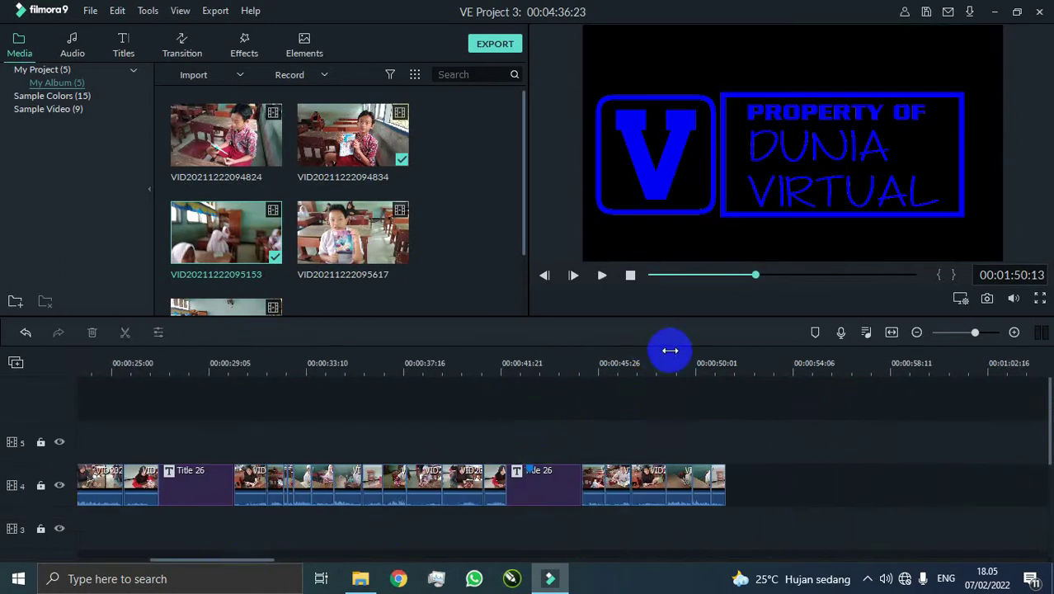
scroll(676, 367, "down", 3)
left_click(653, 367)
left_click(709, 482)
key("Delete")
Preview the unused track 5 clip between about 00:02:02 and 00:02:24 and delete it.
left_click(722, 359)
left_click(825, 363)
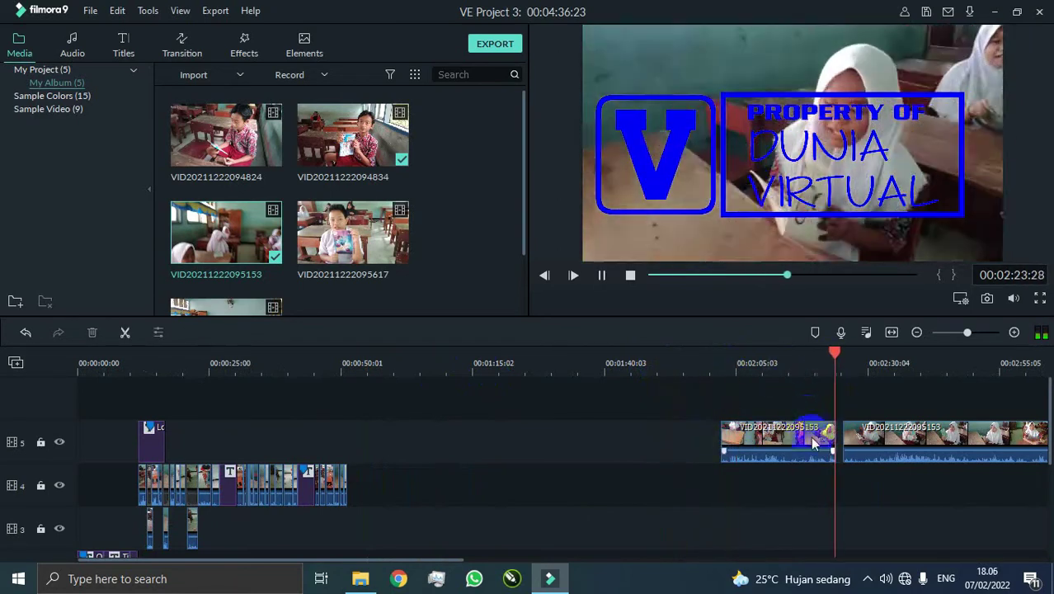
left_click(803, 429)
key("Delete")
Delete the two long unused track 5 clips between about 00:02:25 and 00:03:51.
left_click_drag(423, 560, 612, 532)
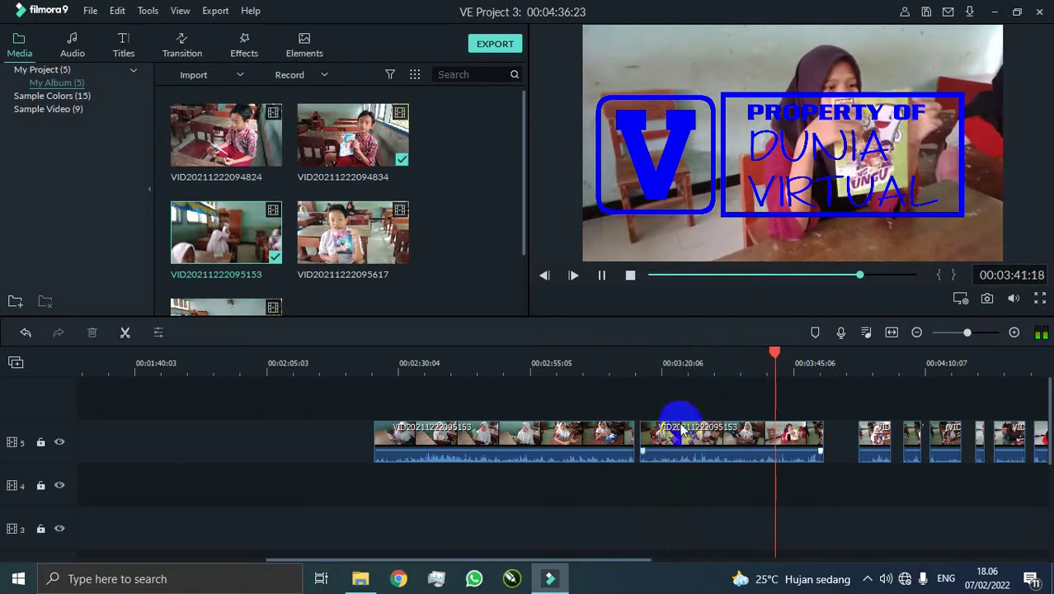
left_click(608, 428)
key("Delete")
left_click(712, 426)
key("Delete")
Preview the short leftover clips on track 5 from about 00:03:57 onward and delete them together.
left_click_drag(568, 559, 686, 546)
left_click(564, 363)
key("space")
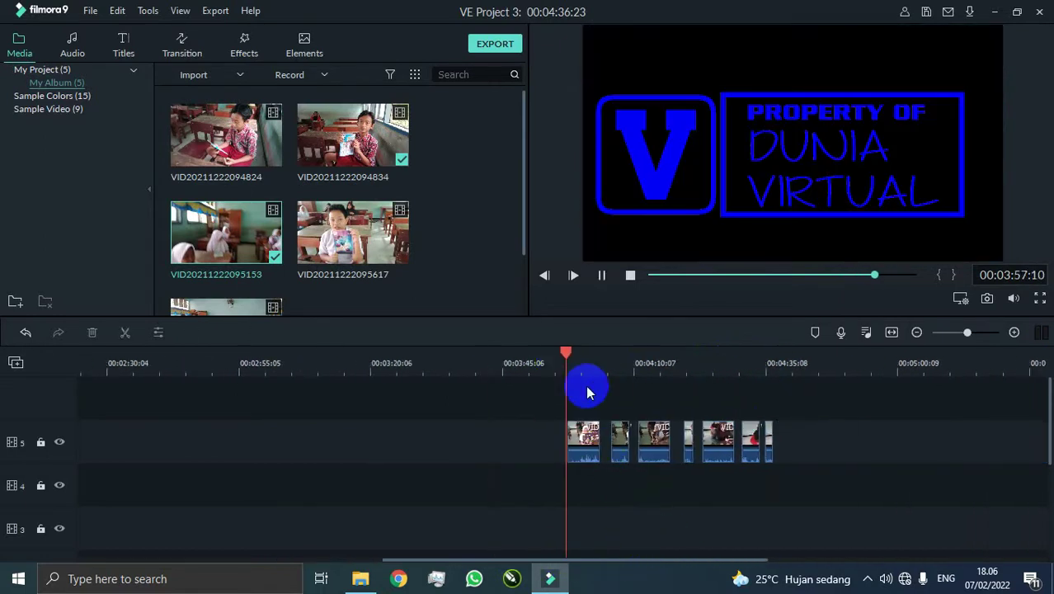
left_click(612, 365)
left_click(651, 363)
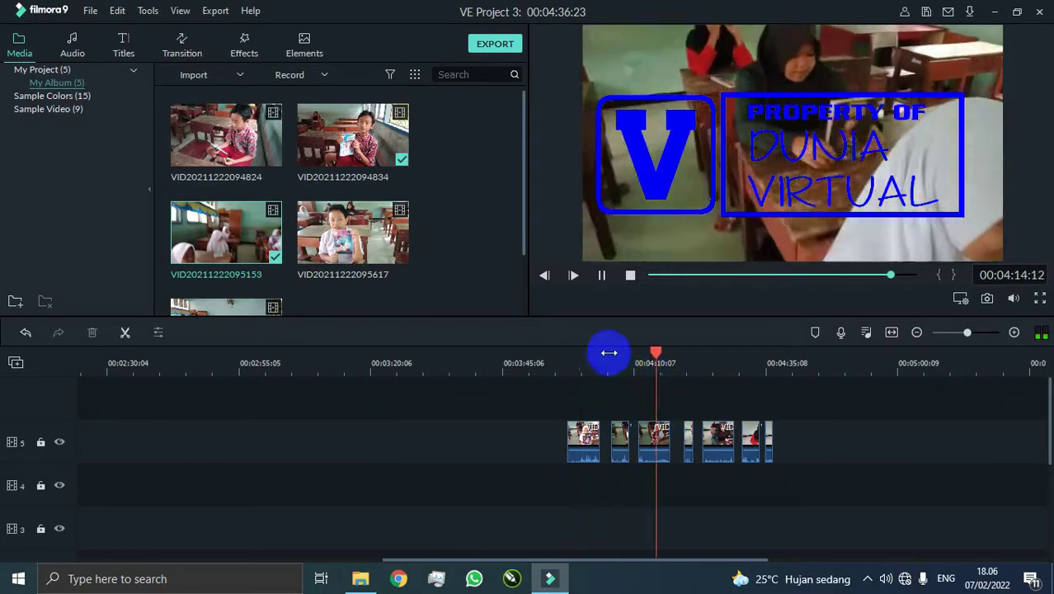
left_click_drag(737, 369, 635, 369)
left_click_drag(547, 560, 406, 560)
left_click(405, 457)
left_click(559, 447, "shift")
key("Delete")
Return playback to the start of the project and look over the assembled titles and excerpts on all tracks.
left_click_drag(612, 354, 170, 380)
left_click_drag(79, 376, 291, 368)
left_click_drag(428, 560, 258, 560)
left_click_drag(89, 373, 204, 369)
left_click(631, 275)
left_click_drag(82, 373, 249, 365)
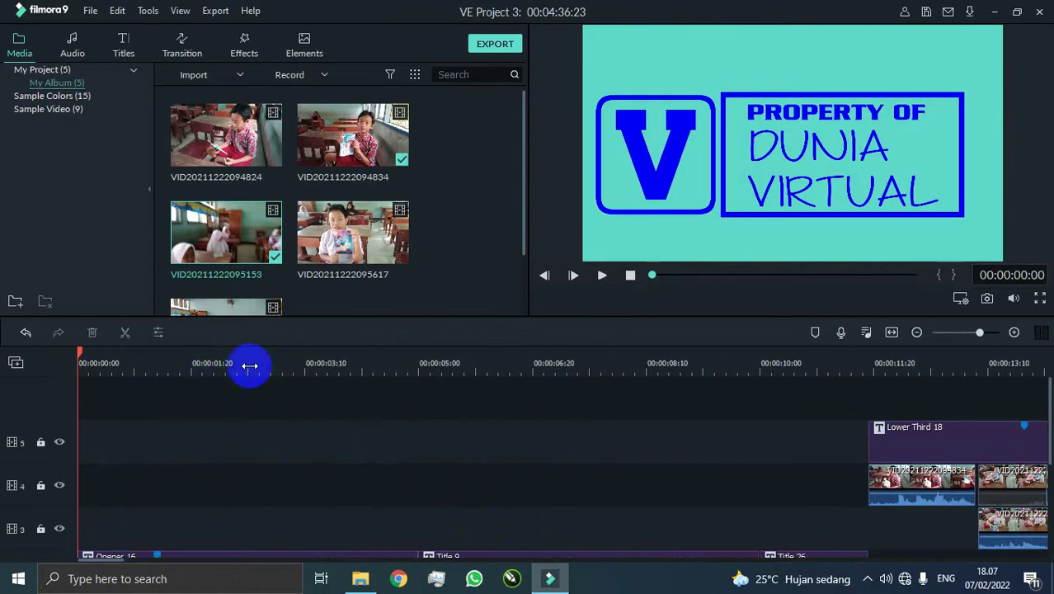
scroll(271, 405, "down", 2)
left_click_drag(460, 370, 235, 378)
scroll(235, 380, "down", 8)
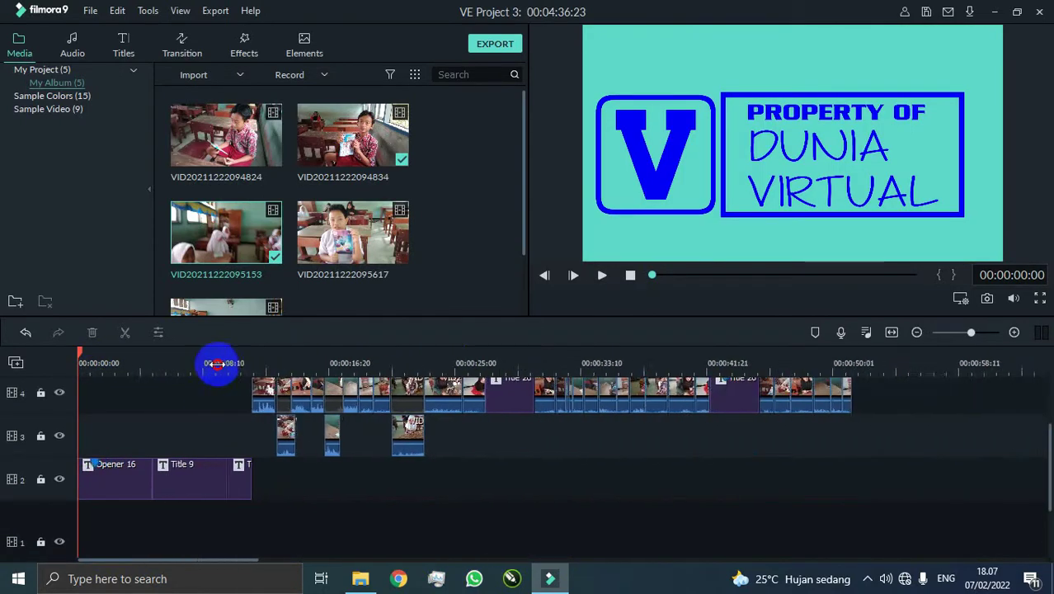
scroll(668, 394, "up", 3)
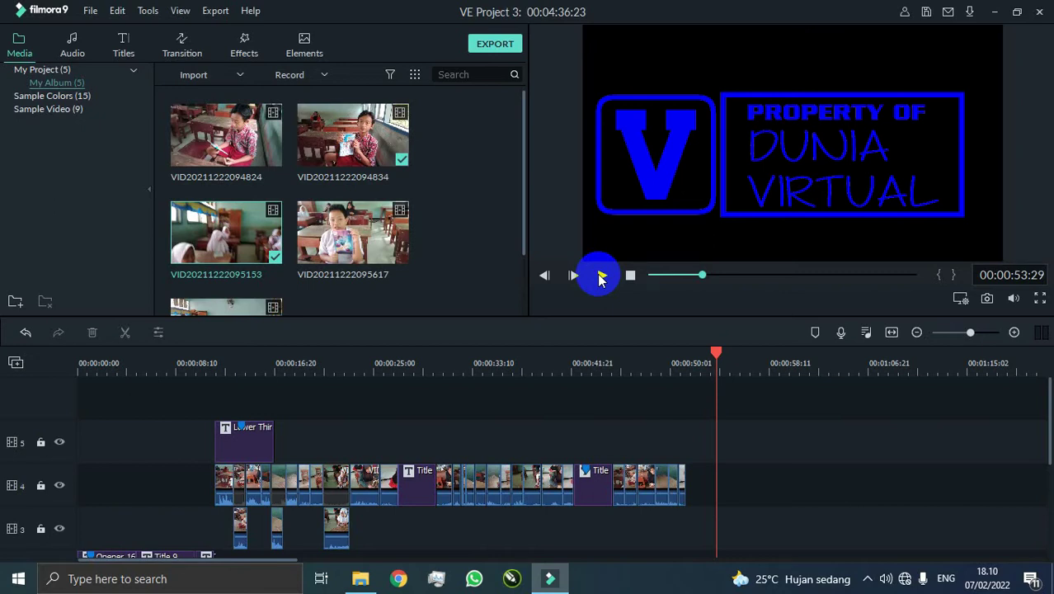
Save the project.
left_click(90, 10)
left_click(155, 138)
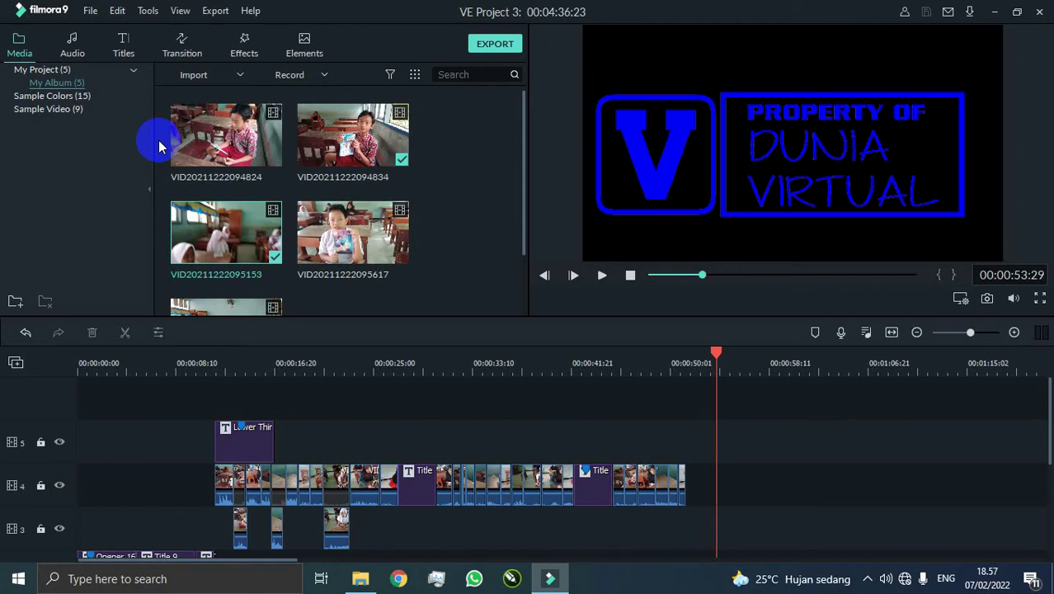
Play the edited sequence from the start to review it up to the last clip.
left_click_drag(862, 368, 449, 369)
scroll(510, 497, "down", 5)
scroll(511, 498, "up", 5)
left_click_drag(668, 375, 538, 376)
left_click_drag(347, 353, 395, 359)
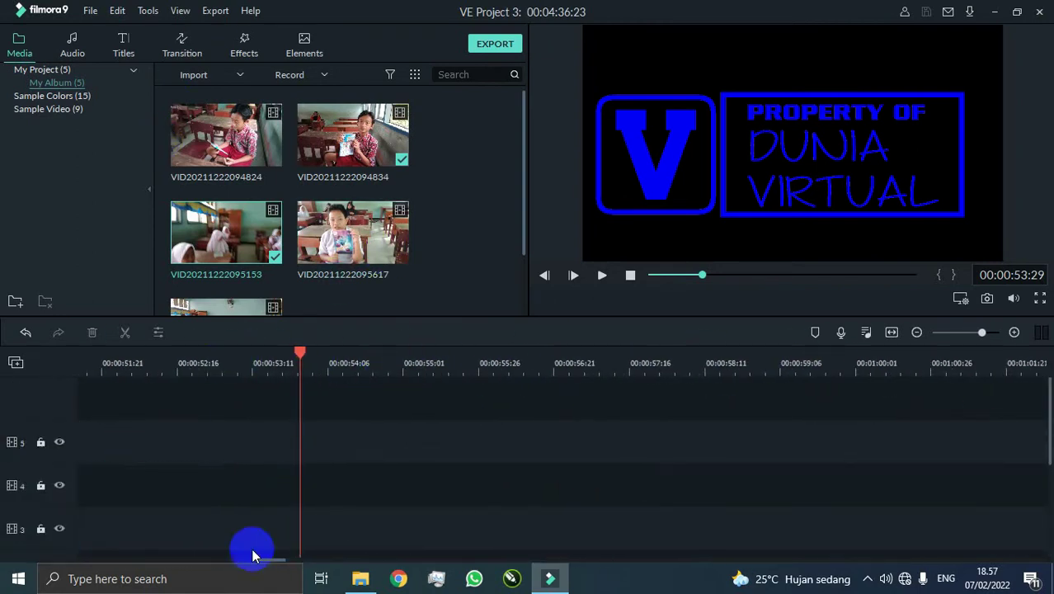
scroll(253, 548, "down", 4)
left_click(630, 276)
scroll(630, 352, "up", 3)
scroll(631, 355, "down", 5)
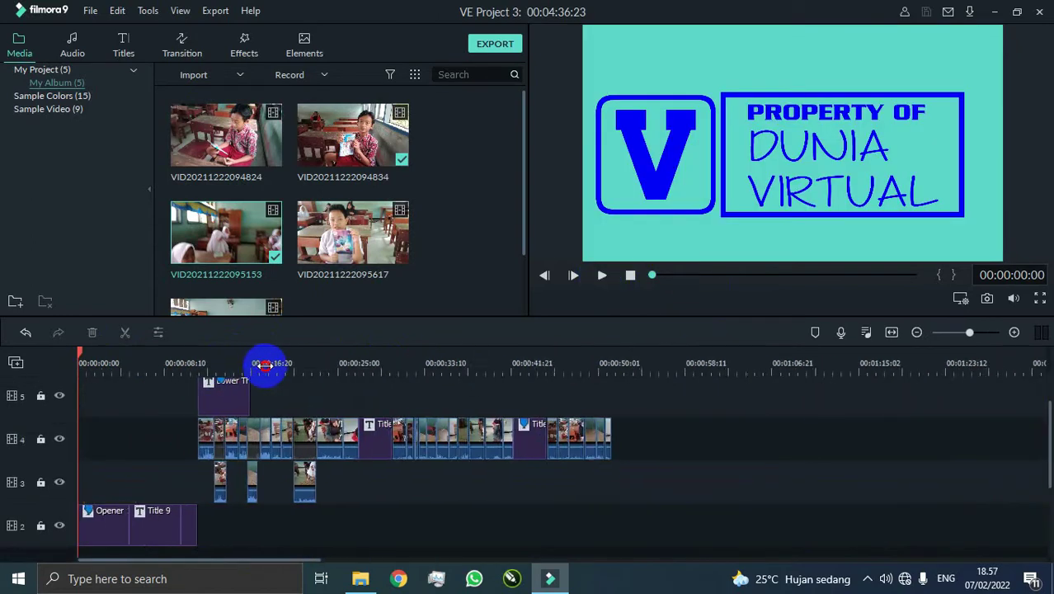
left_click(602, 274)
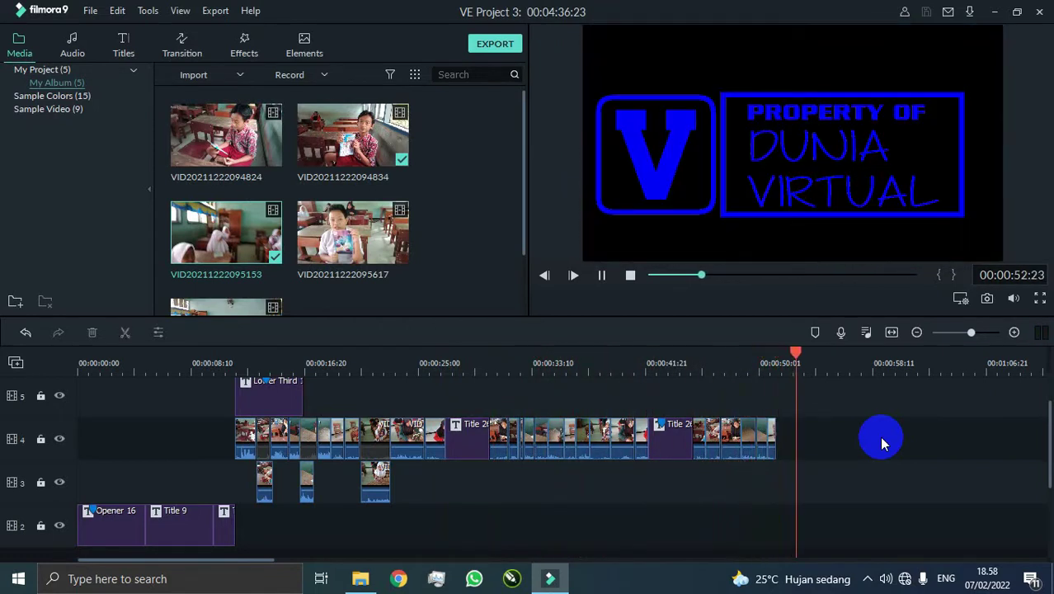
left_click(601, 274)
scroll(678, 402, "up", 1)
scroll(678, 402, "down", 1)
scroll(256, 239, "down", 1)
left_click_drag(252, 157, 784, 391)
left_click_drag(250, 560, 443, 560)
left_click_drag(412, 360, 321, 366)
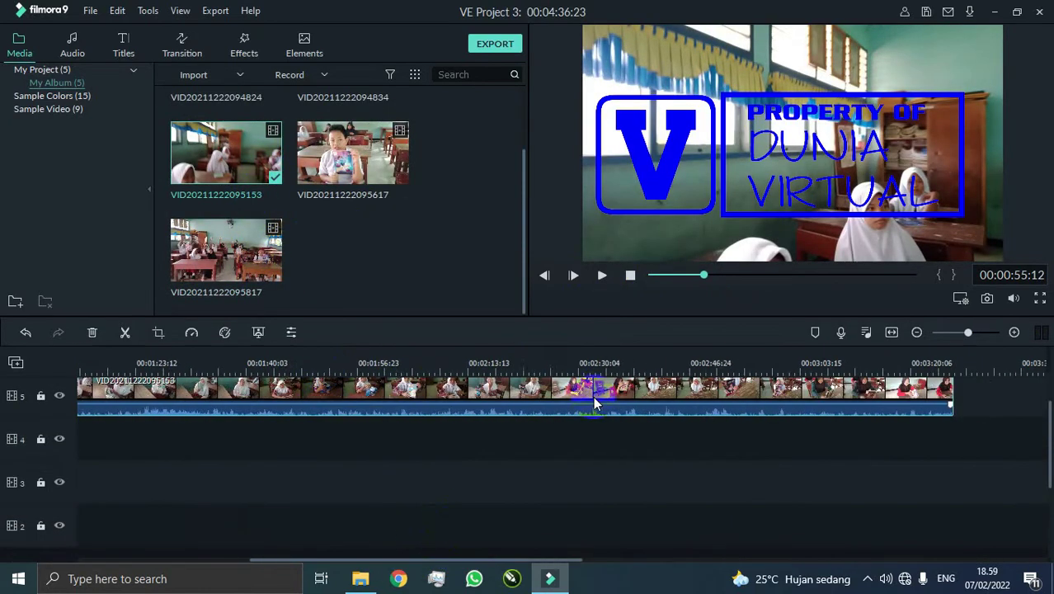
left_click(546, 360)
key("space")
left_click(672, 352)
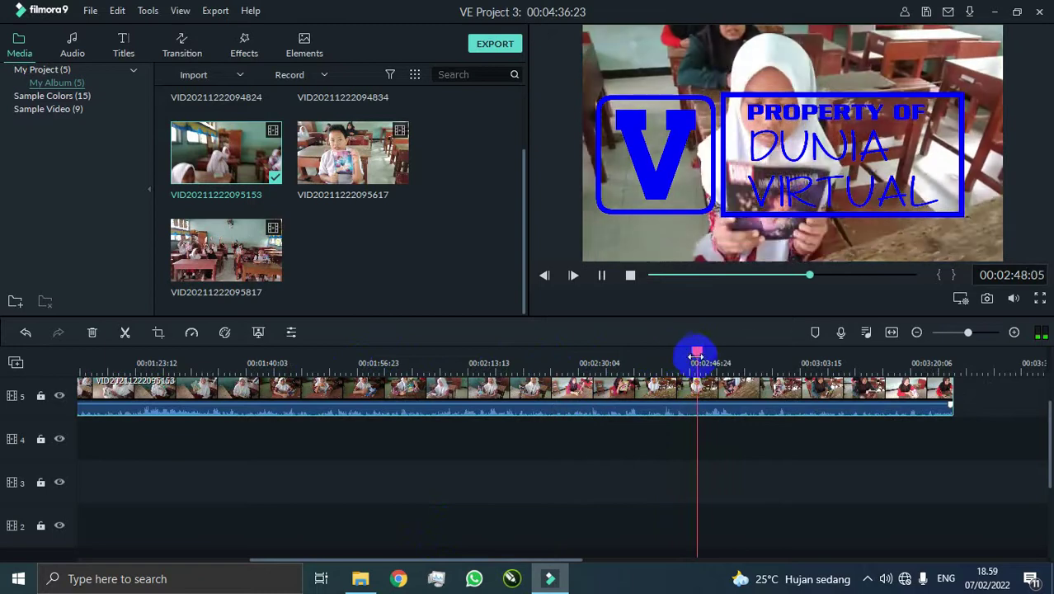
left_click(793, 353)
left_click(768, 354)
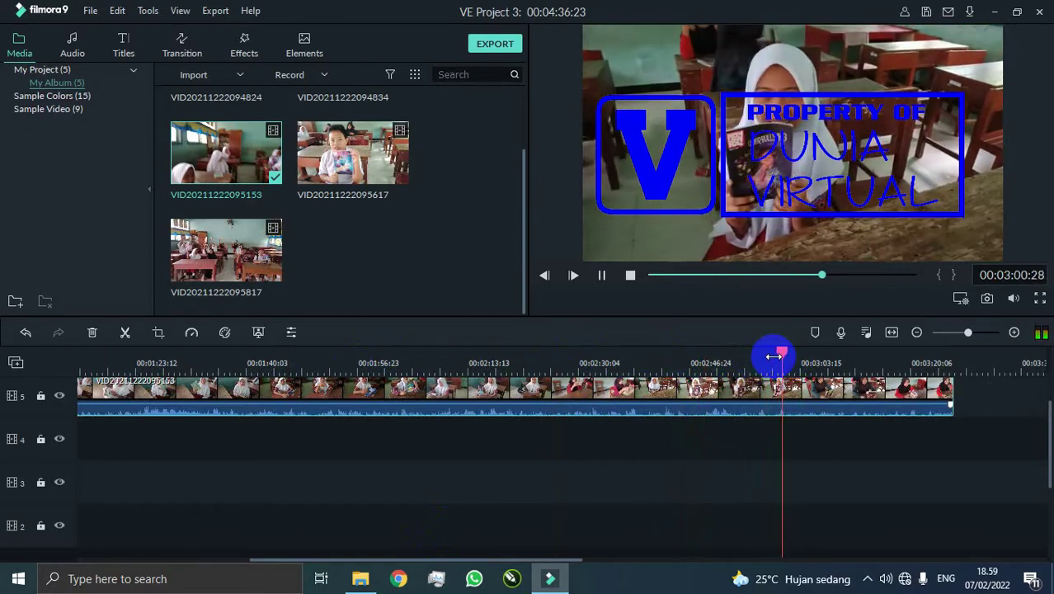
left_click(764, 356)
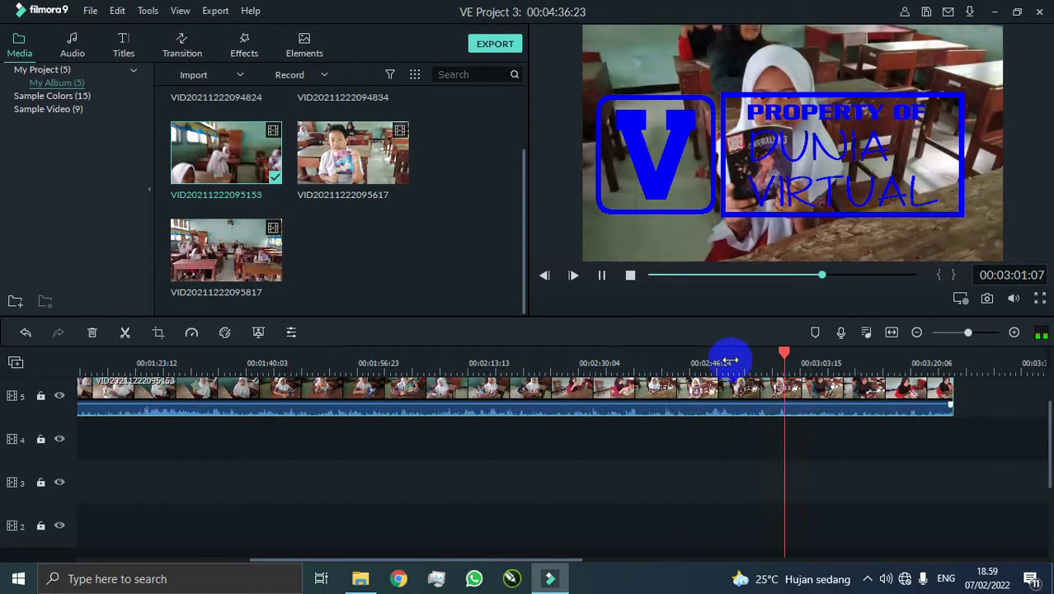
key("space")
left_click_drag(781, 366, 814, 366)
left_click(775, 369)
key("space")
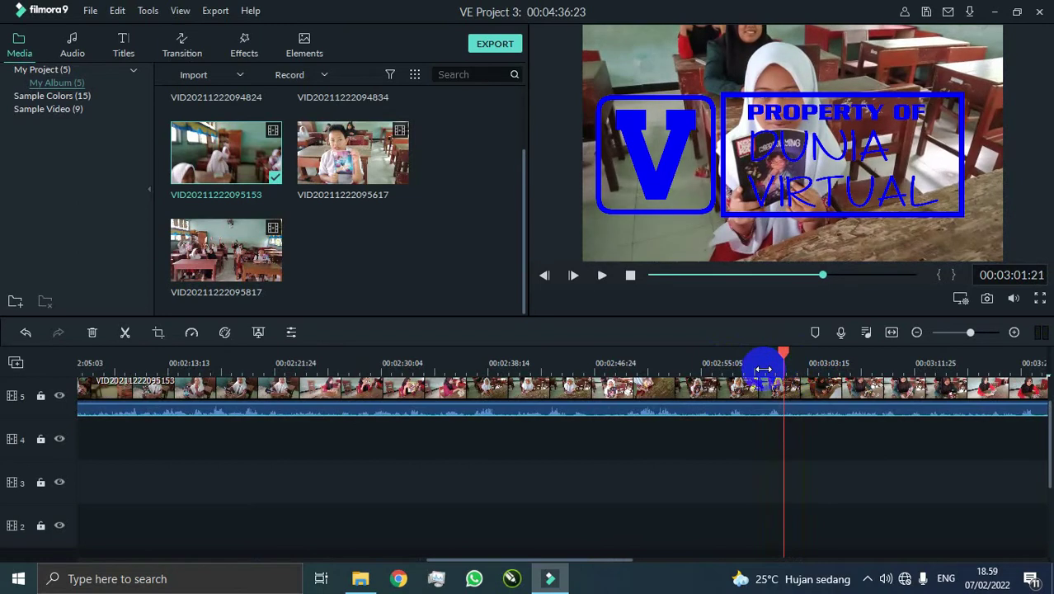
left_click(125, 333)
Move the short cut-out comic segment to the end of the edited clips on track 4 and play the join.
key("space")
left_click_drag(417, 394, 292, 442)
left_click_drag(413, 560, 199, 560)
left_click_drag(378, 396, 417, 390)
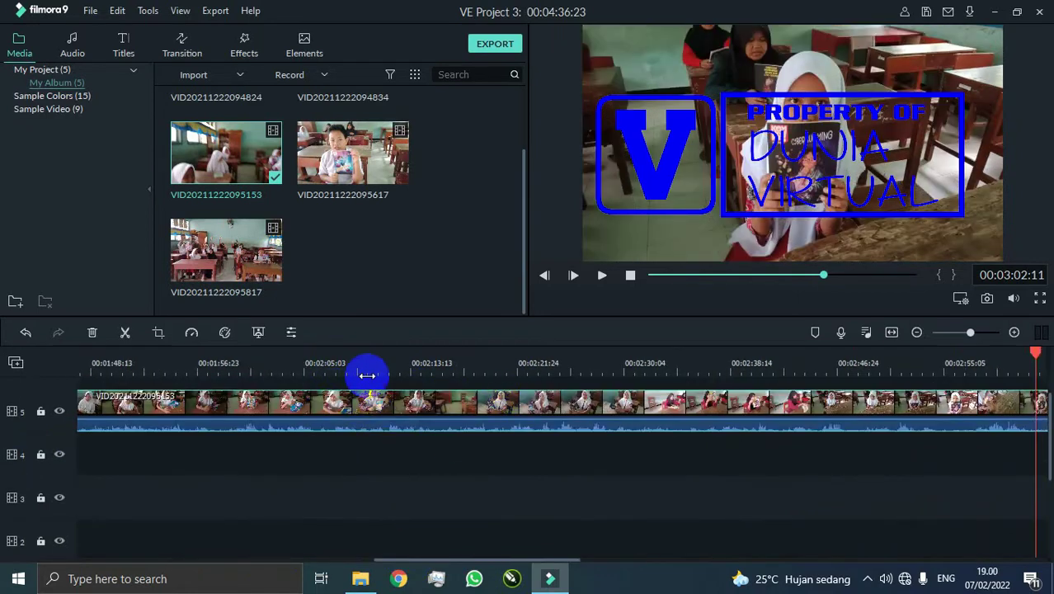
left_click_drag(367, 374, 168, 377)
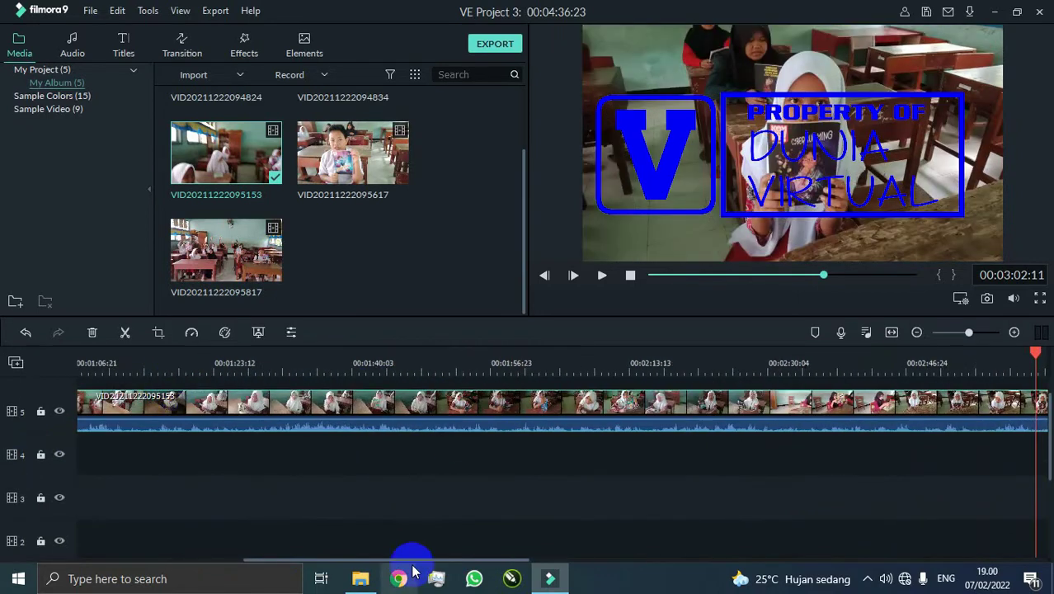
left_click_drag(410, 561, 241, 560)
left_click(499, 368)
key("space")
left_click_drag(610, 374, 355, 395)
left_click(763, 373)
mouse_move(762, 373)
left_mouse_down()
mouse_move(755, 366)
mouse_move(904, 372)
mouse_move(748, 370)
mouse_move(762, 359)
left_mouse_up()
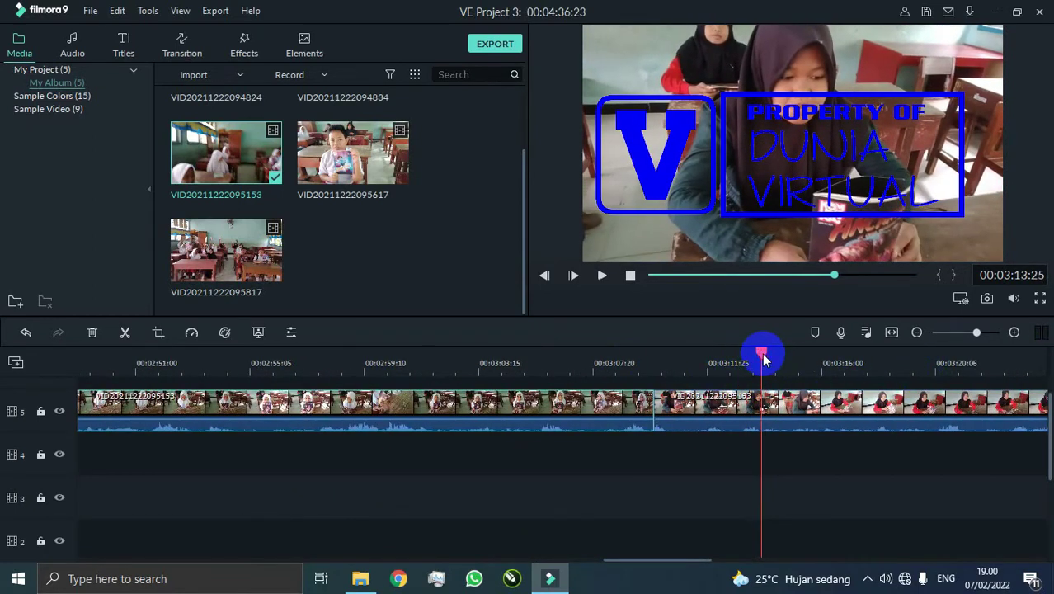
left_click(126, 333)
left_click(771, 363)
left_click_drag(787, 404, 783, 455)
key("space")
key("space")
left_click(122, 334)
Cut the short shot of the smiling girl in red, ending at about 00:03:23:04, and place it beside the segment on track 4.
key("space")
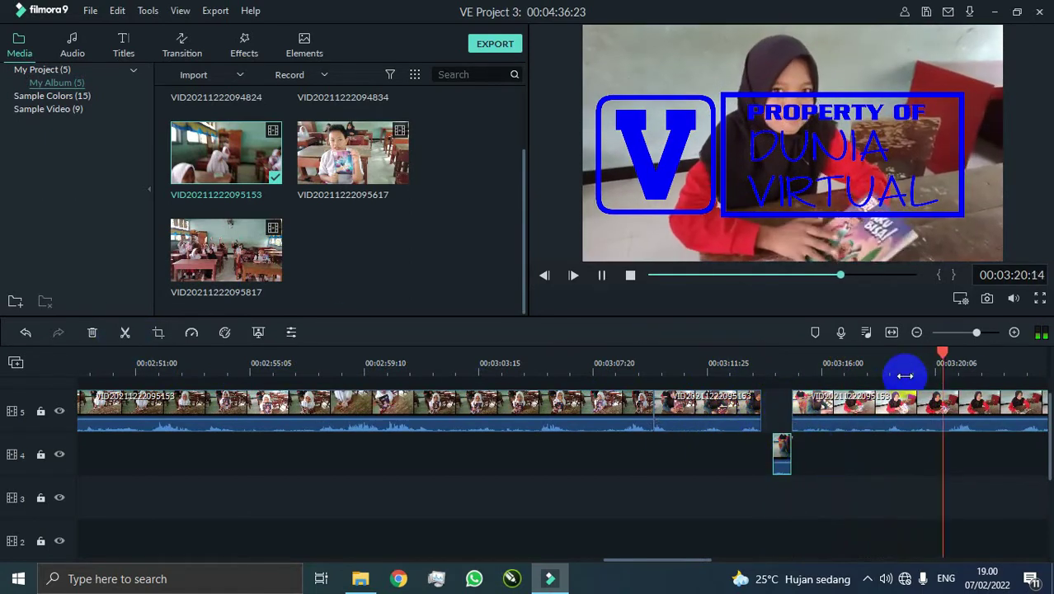
left_click(982, 374)
key("space")
left_click(981, 366)
key("space")
left_click(995, 371)
left_click(118, 332)
key("space")
left_click_drag(778, 445, 797, 466)
Move both short segments together back along track 4 to the end of the edited clips.
left_click_drag(672, 560, 735, 559)
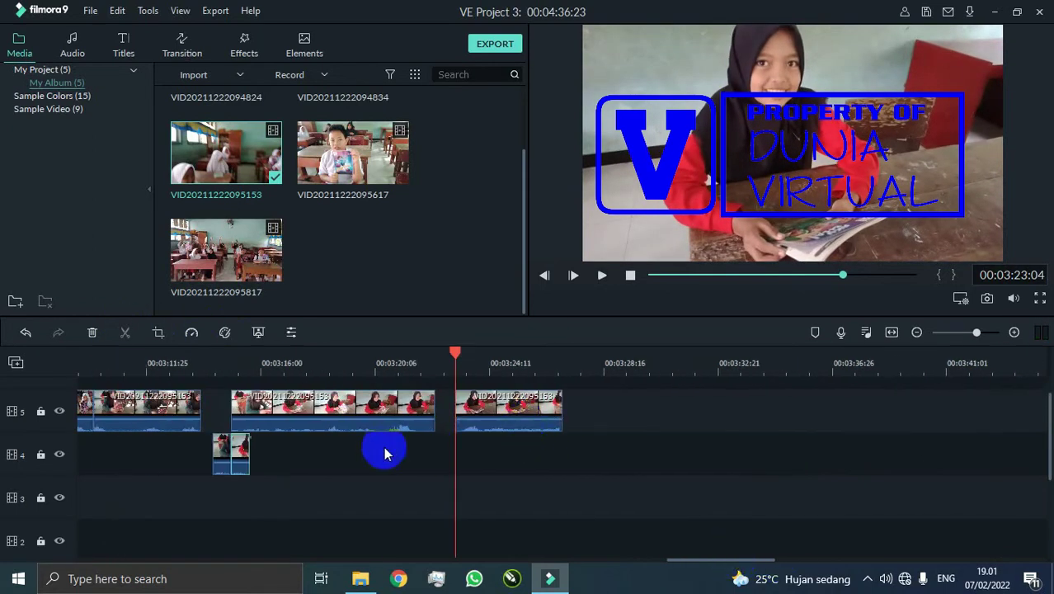
left_click(221, 451, "ctrl")
left_click_drag(245, 455, 74, 449)
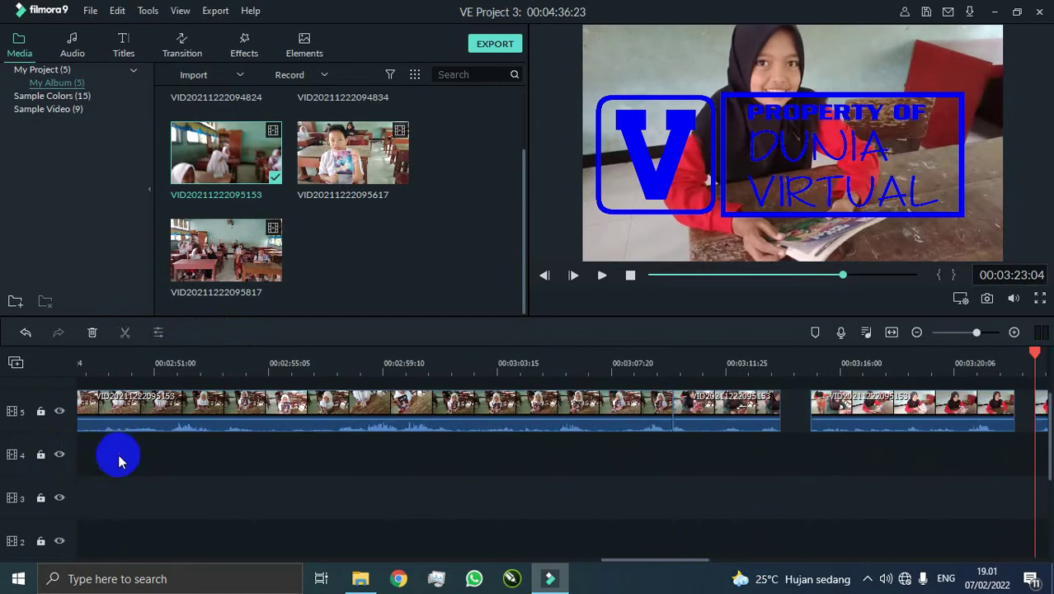
left_click_drag(649, 561, 540, 561)
left_click_drag(888, 462, 193, 468)
left_click_drag(681, 559, 511, 536)
left_click(680, 370)
left_click_drag(732, 445, 435, 446)
left_click_drag(443, 560, 400, 560)
left_click_drag(794, 445, 134, 448)
left_click_drag(425, 560, 342, 559)
left_click_drag(860, 454, 143, 456)
left_click_drag(478, 569, 317, 560)
left_click_drag(812, 460, 171, 463)
left_click_drag(402, 560, 190, 559)
left_click(611, 362)
key("space")
left_click(883, 405)
key("Delete")
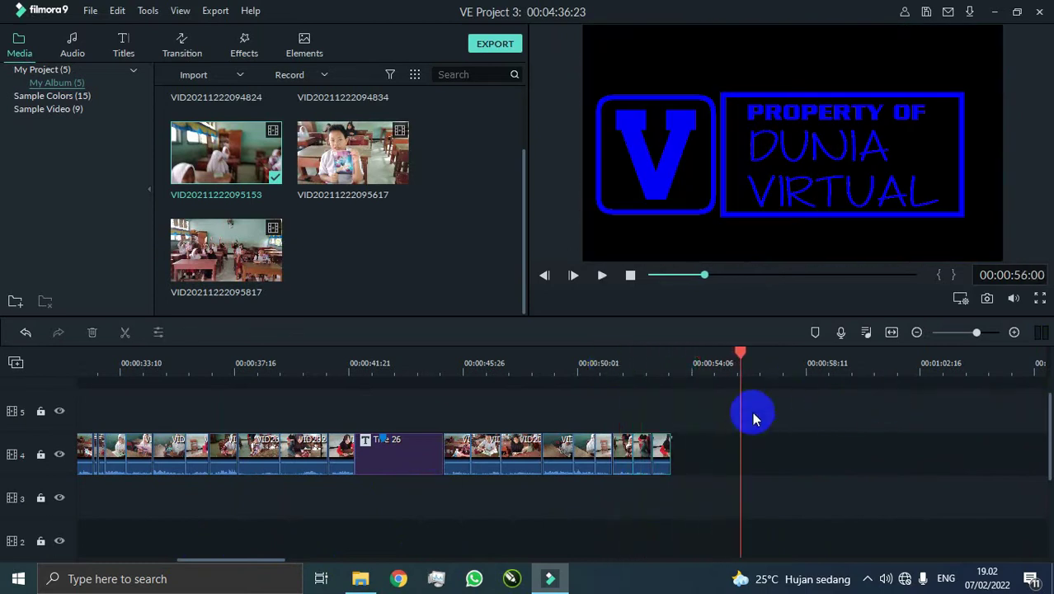
scroll(754, 418, "down", 5)
left_click(513, 410)
left_click(235, 256)
left_click(649, 253)
left_click_drag(274, 259, 247, 453)
left_click_drag(295, 371, 363, 371)
left_click_drag(332, 560, 258, 560)
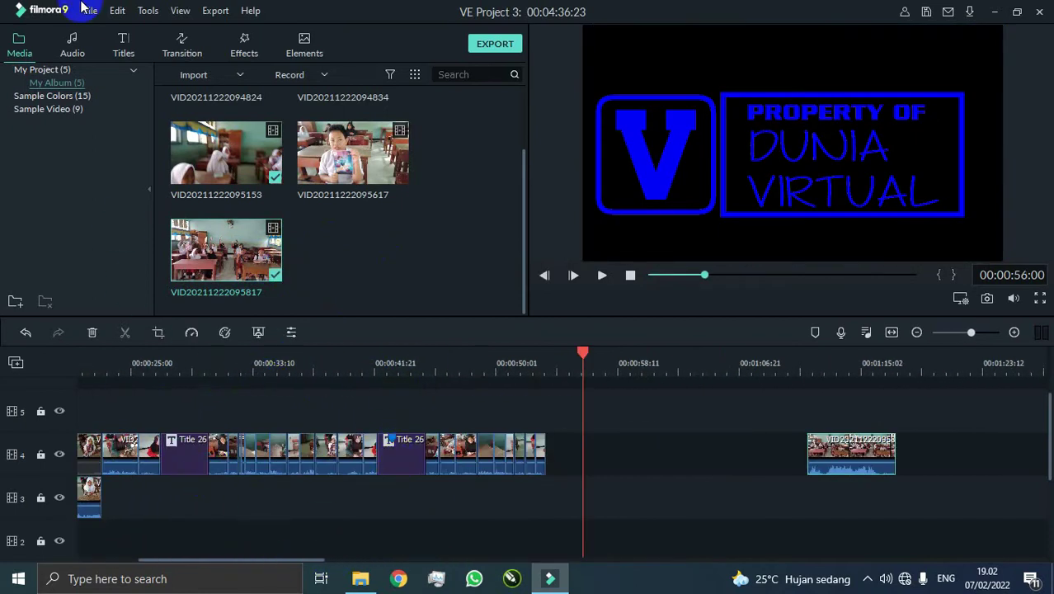
Play the sequence from the start and check the newly added class clip at its end.
left_click(630, 275)
left_click(602, 274)
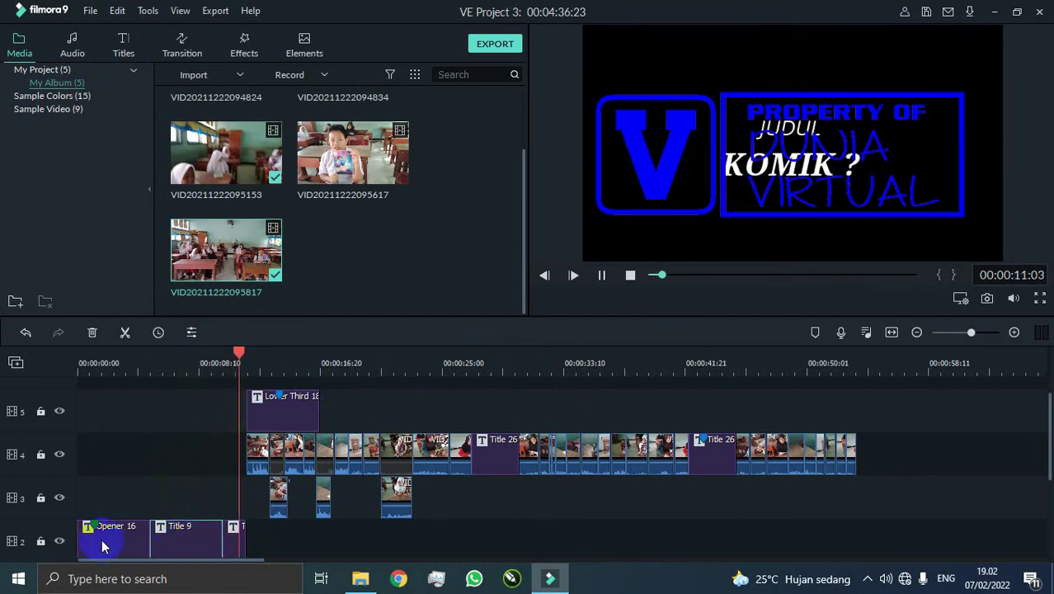
left_click(858, 361)
left_click_drag(239, 559, 322, 560)
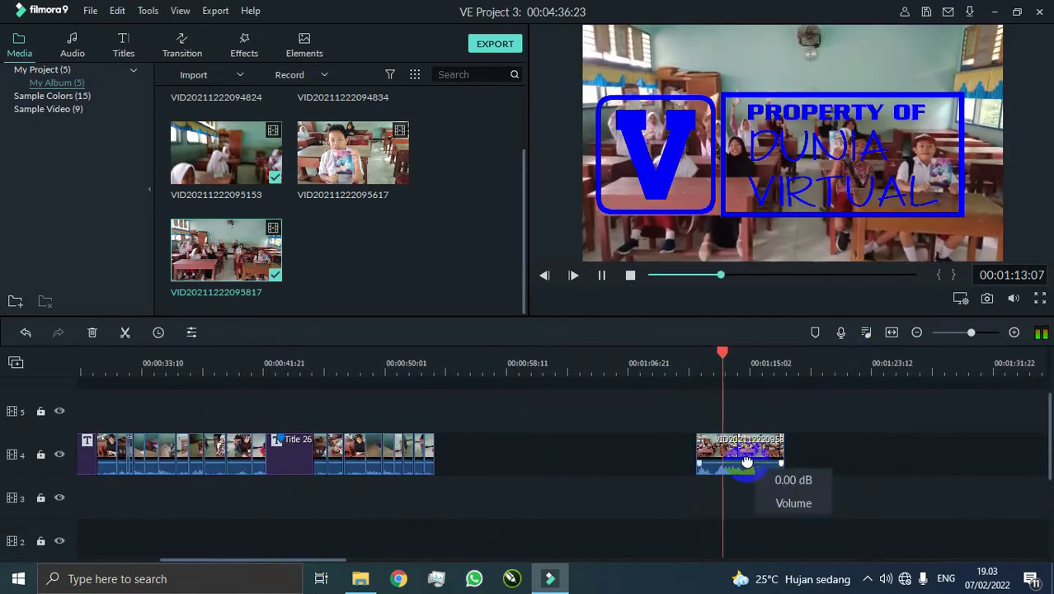
left_click_drag(744, 364, 492, 367)
scroll(687, 487, "down", 5)
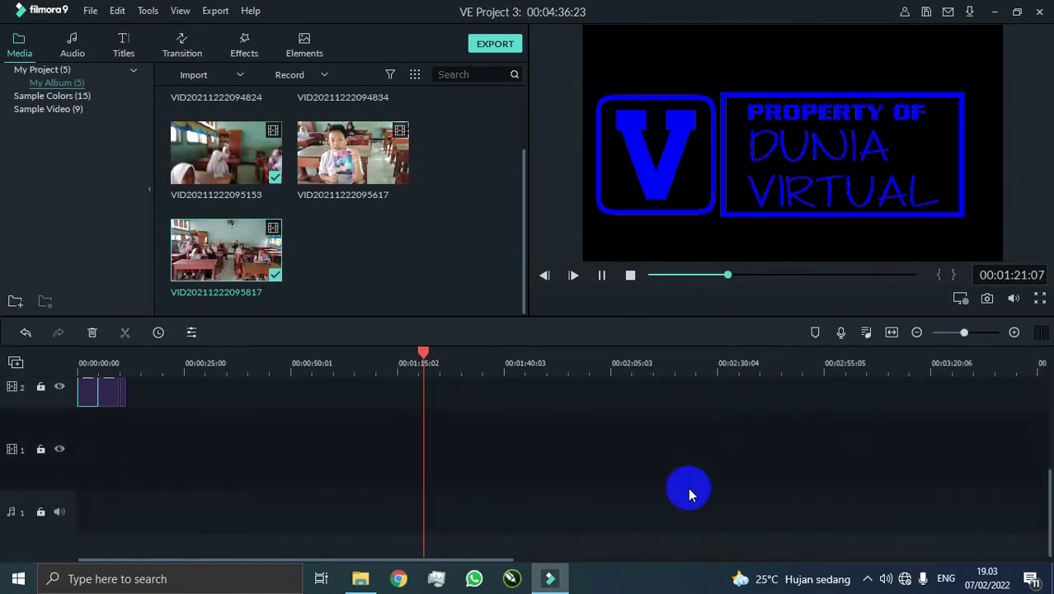
scroll(688, 488, "up", 5)
left_click(631, 277)
Locate the tiny stray clip far beyond the edited footage on track 1.
left_click_drag(753, 364, 334, 391)
left_click_drag(693, 365, 577, 364)
scroll(771, 437, "down", 5)
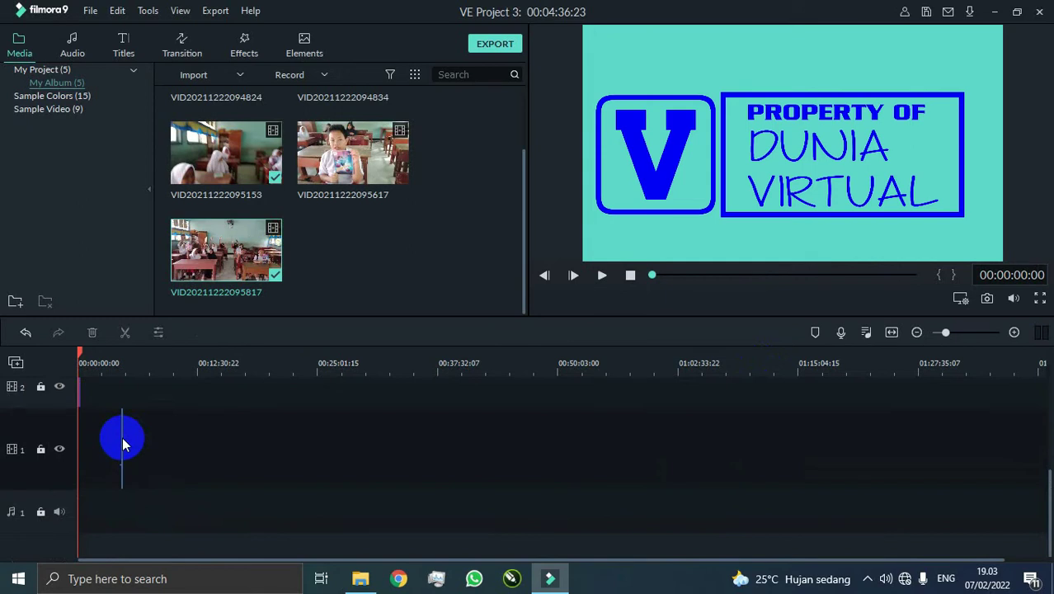
left_click(123, 437)
left_click_drag(118, 368, 508, 416)
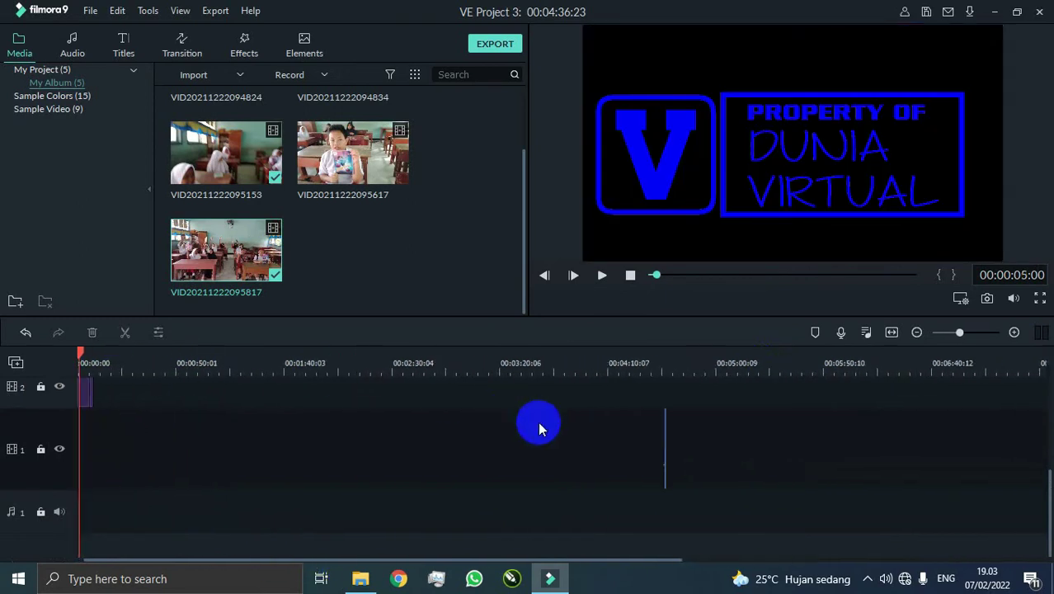
right_click(665, 427)
key("ctrl+v")
scroll(831, 365, "up", 2)
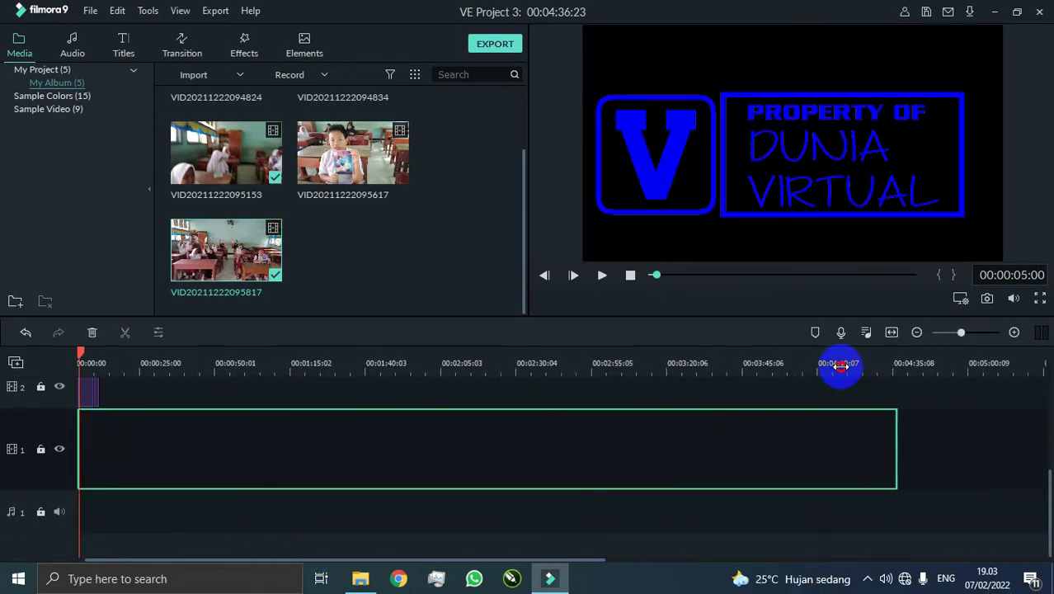
scroll(536, 503, "up", 3)
scroll(574, 487, "down", 2)
left_click(921, 476)
left_click(908, 485)
Delete the tiny stray clip at about 00:04:36 on track 1.
left_click_drag(911, 365, 957, 367)
left_click_drag(375, 561, 618, 562)
left_click_drag(496, 367, 869, 371)
scroll(790, 475, "up", 2)
scroll(790, 478, "down", 3)
left_click_drag(724, 561, 885, 550)
left_click_drag(388, 365, 979, 332)
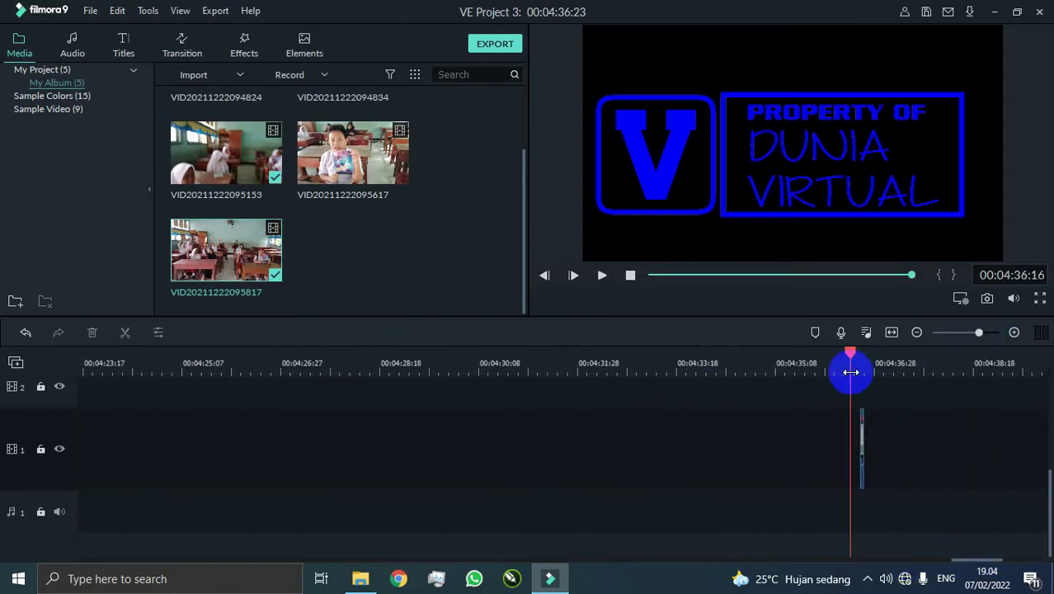
left_click(864, 438)
key("Delete")
left_click_drag(706, 371, 201, 368)
left_click(940, 435)
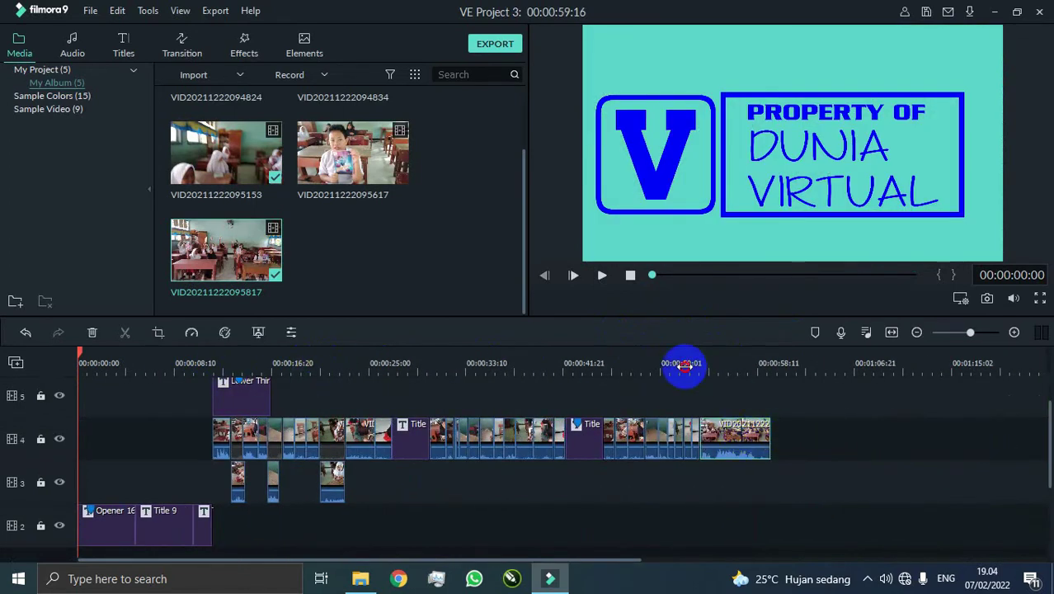
left_click(684, 366)
key("space")
left_click_drag(725, 438, 773, 438)
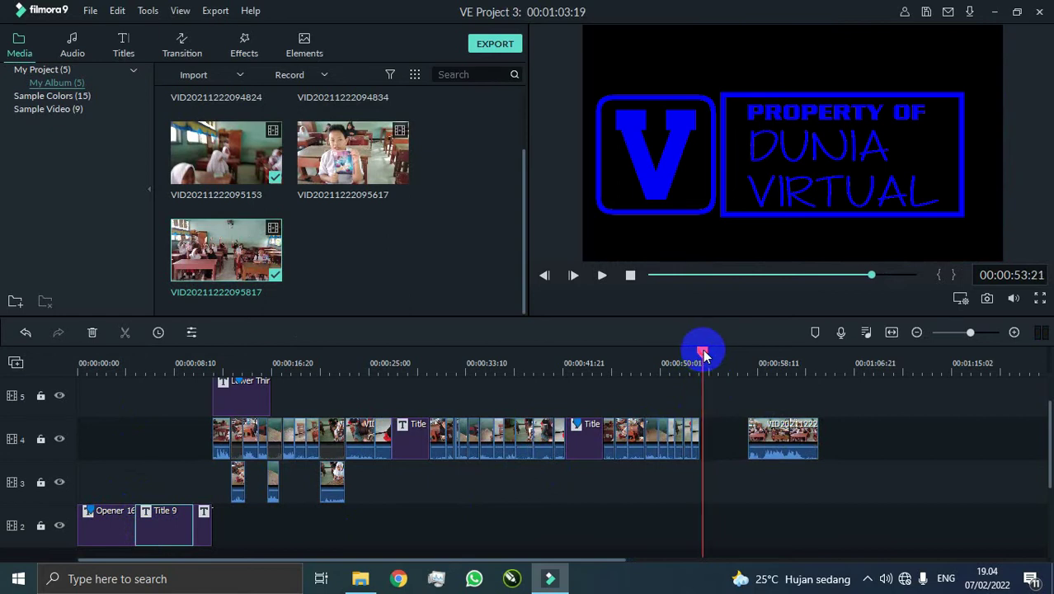
left_click_drag(704, 354, 760, 354)
left_click(788, 446)
scroll(736, 537, "down", 1)
left_click_drag(737, 536, 729, 441)
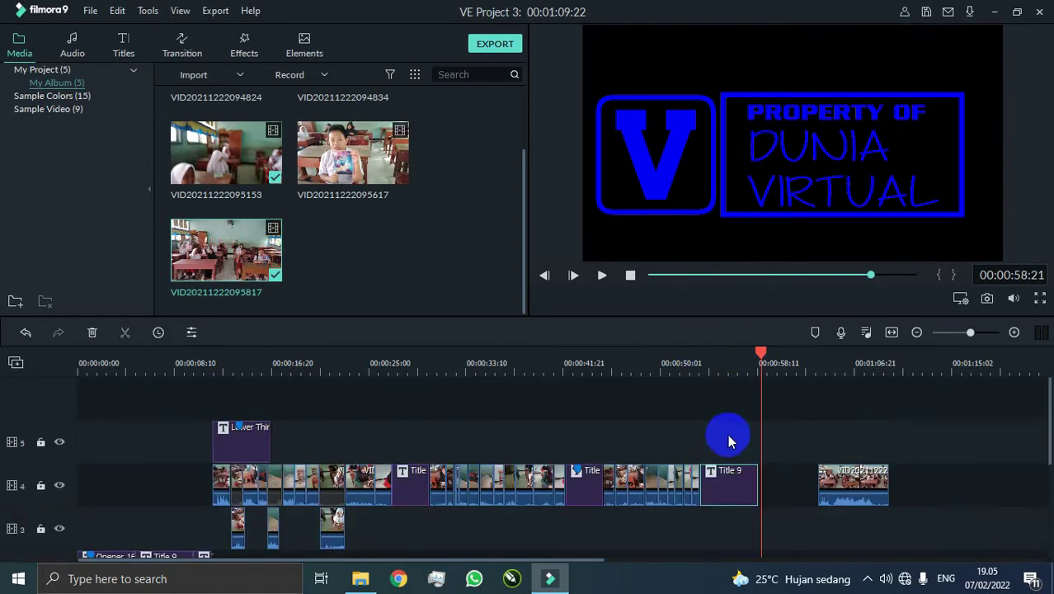
Change the main line of the copied Title 9 to "TERIMA KASIH".
left_click_drag(750, 359, 721, 358)
double_click(729, 157)
left_click_drag(367, 141, 247, 140)
type("TERIMA KASIH")
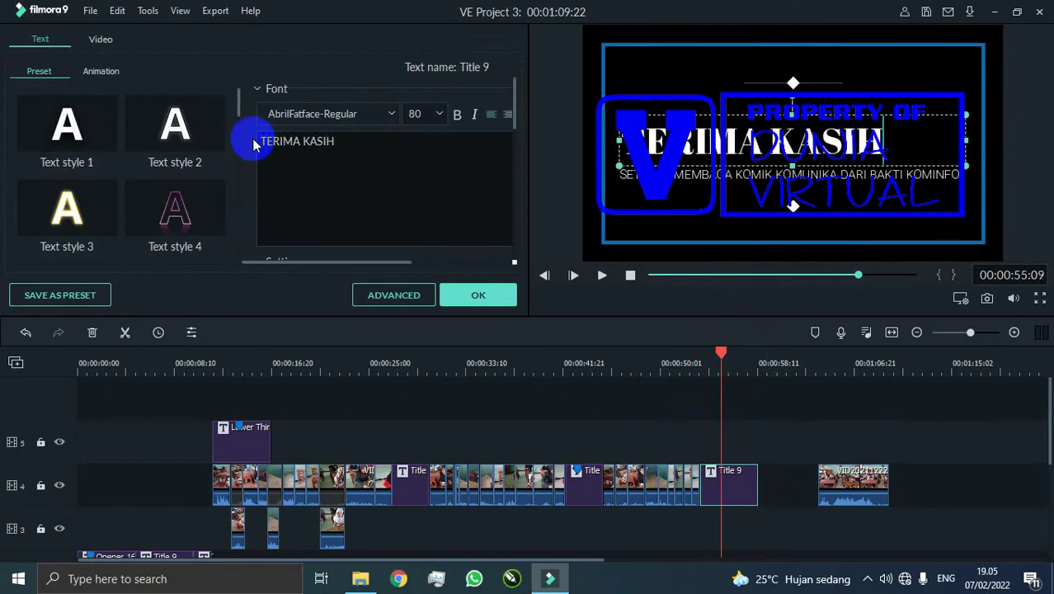
Justify the "TERIMA KASIH" line so it spans the full width of its text box.
left_click_drag(705, 149, 685, 149)
left_click_drag(387, 262, 455, 261)
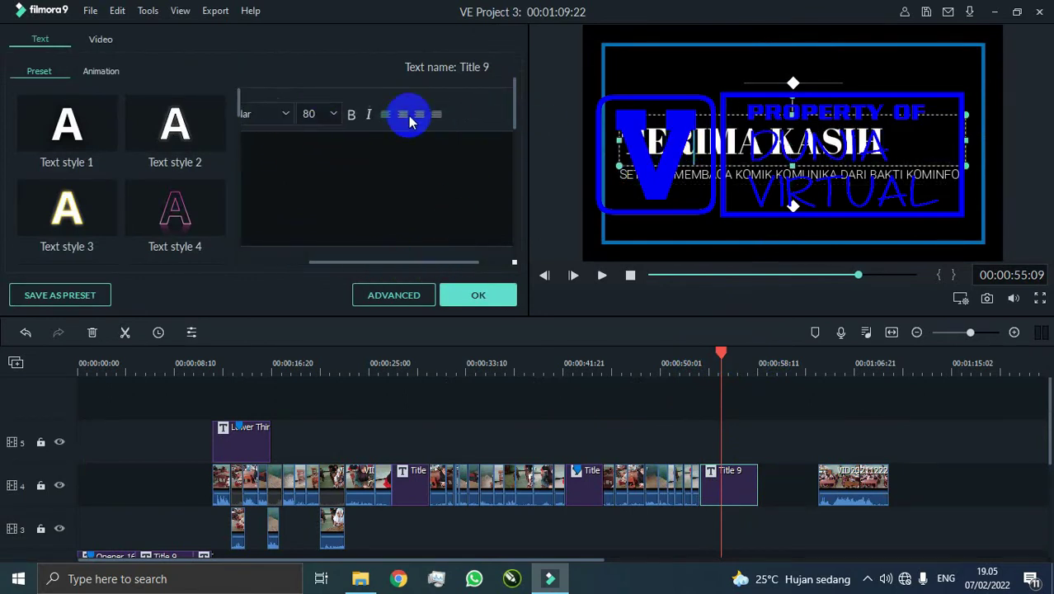
left_click(440, 115)
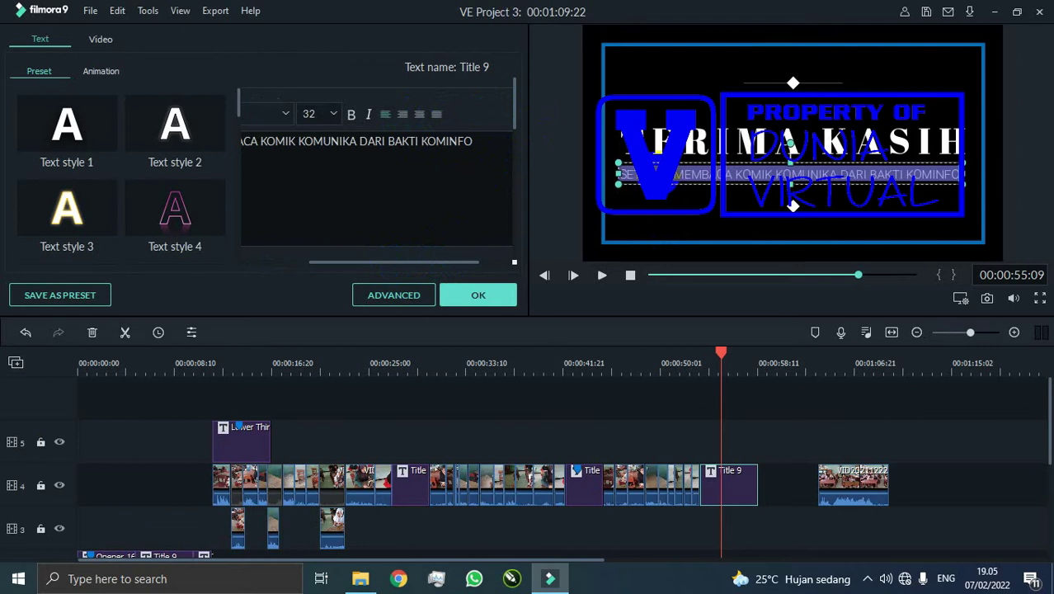
Replace the subtitle of the copied Title 9 with "BAKTI KOMINFO" and apply the title changes.
left_click(724, 364)
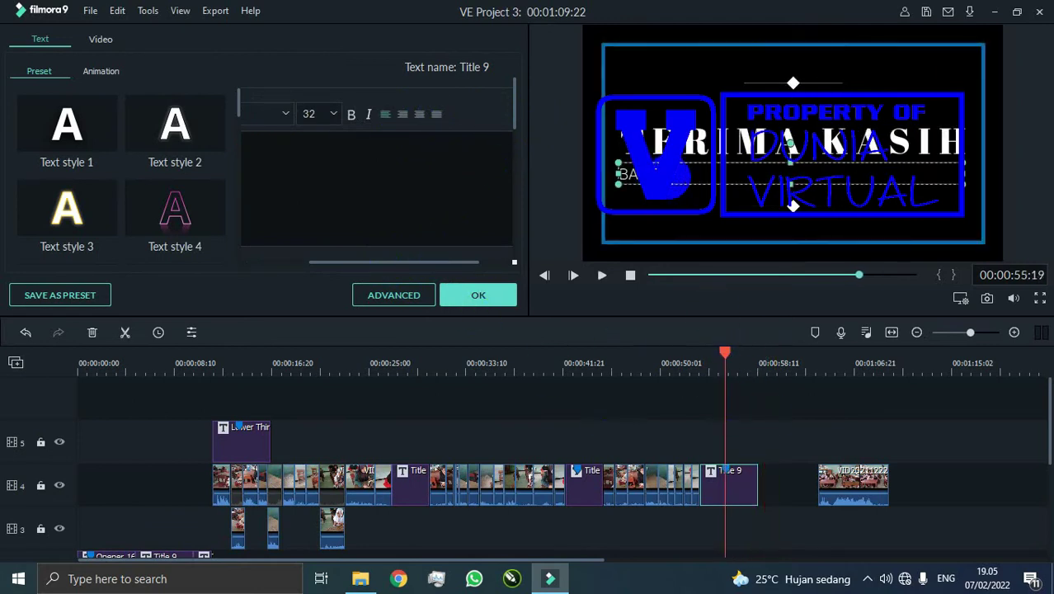
left_click_drag(443, 263, 375, 264)
left_click(478, 294)
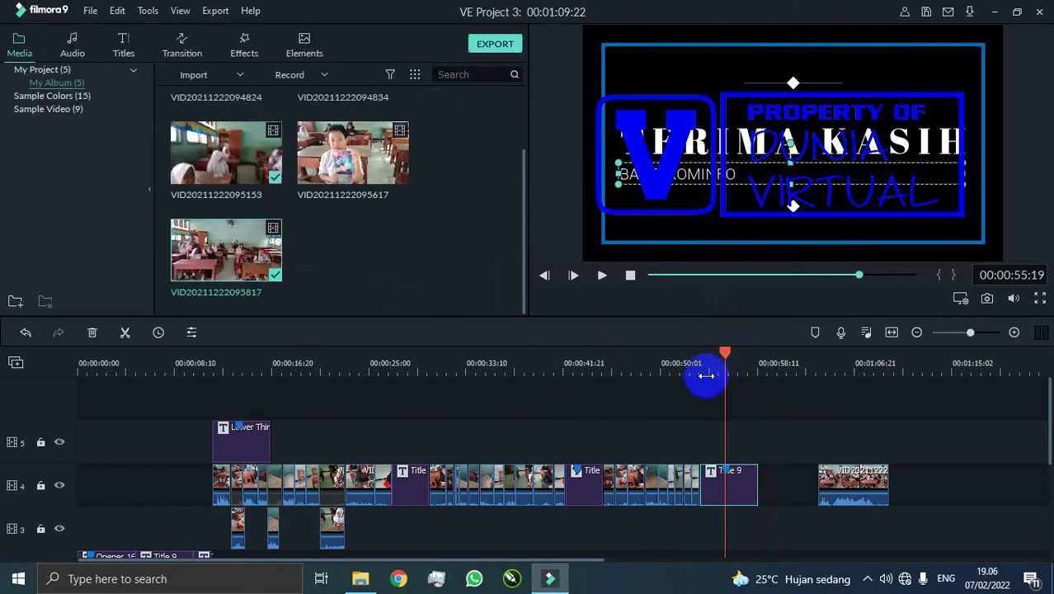
Reopen the copied Title 9 and center-align its "BAKTI KOMINFO" subtitle.
key("space")
double_click(742, 493)
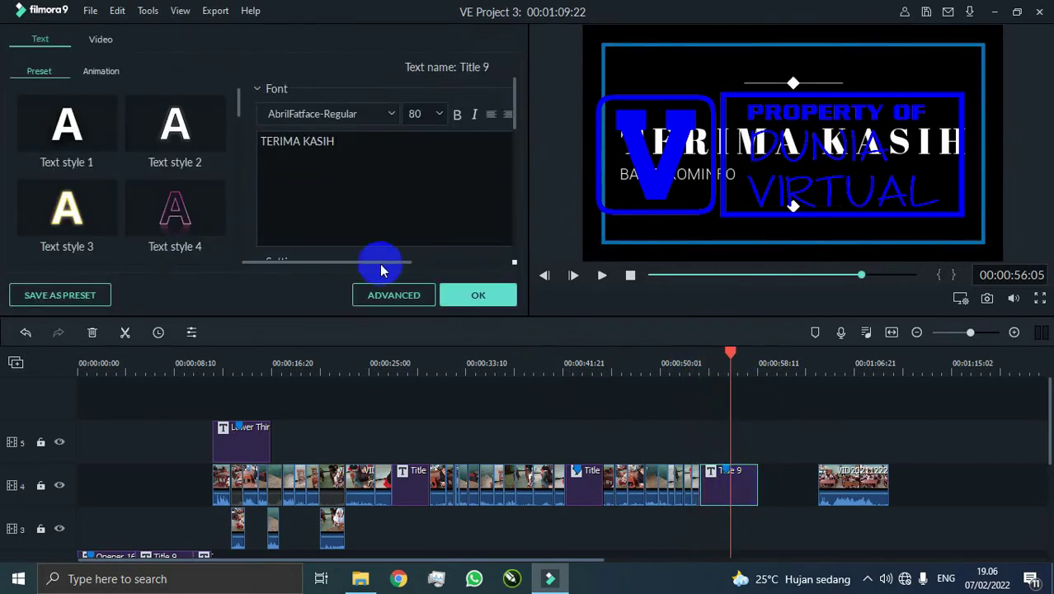
left_click(327, 146)
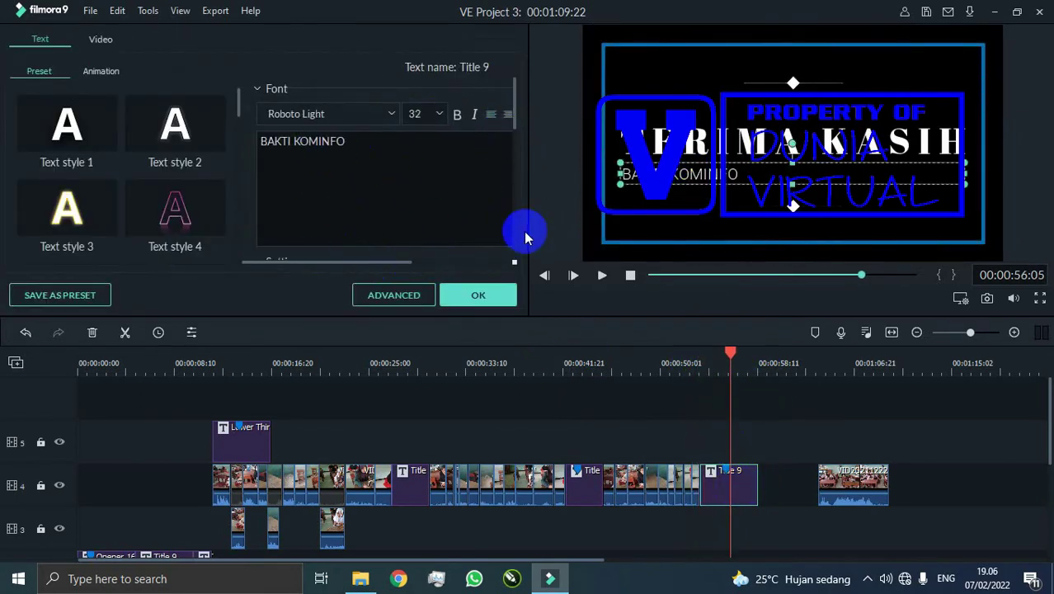
left_click(485, 262)
left_click(399, 117)
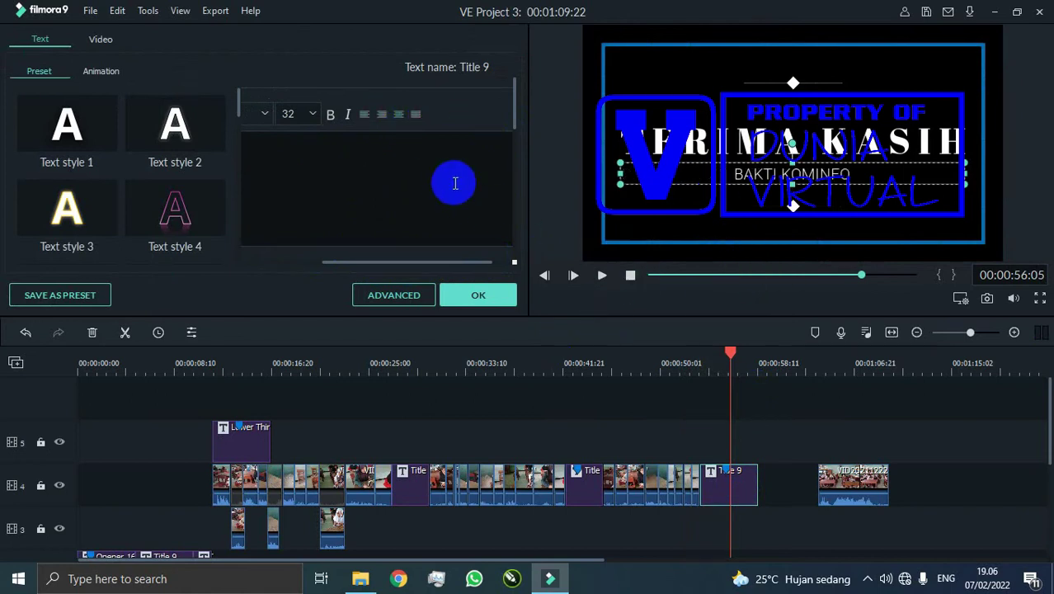
Apply the centered subtitle, then move the closing class clip directly behind the "TERIMA KASIH" title and play that section.
left_click(479, 295)
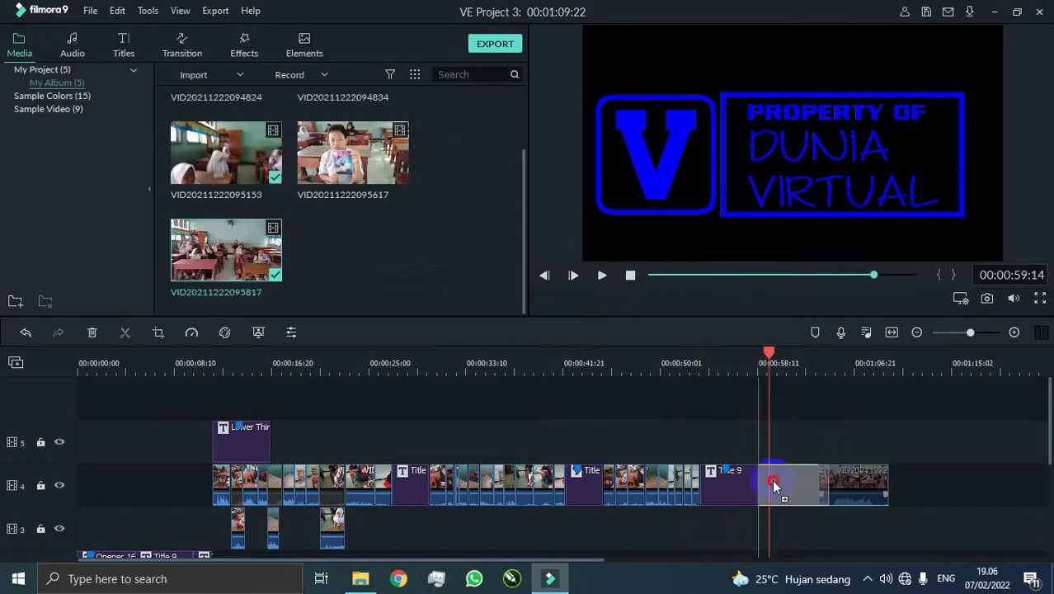
left_click_drag(774, 486, 772, 485)
left_click(742, 364)
key("space")
Split the closing class clip at 00:00:59:20, remove its opening part and place the remainder directly after the title.
left_click(738, 368)
left_click(768, 351)
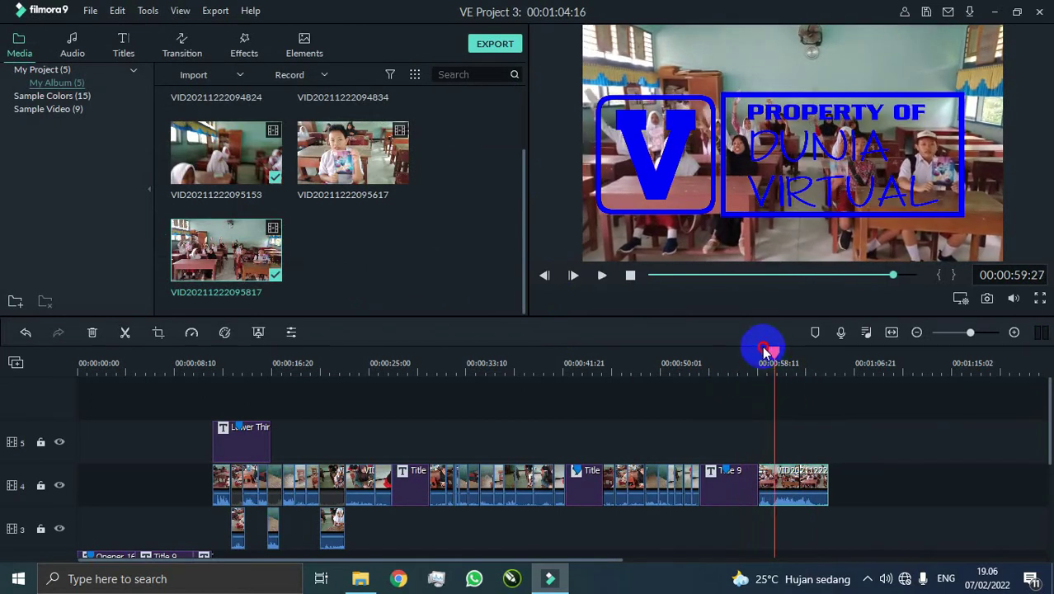
left_click(127, 333)
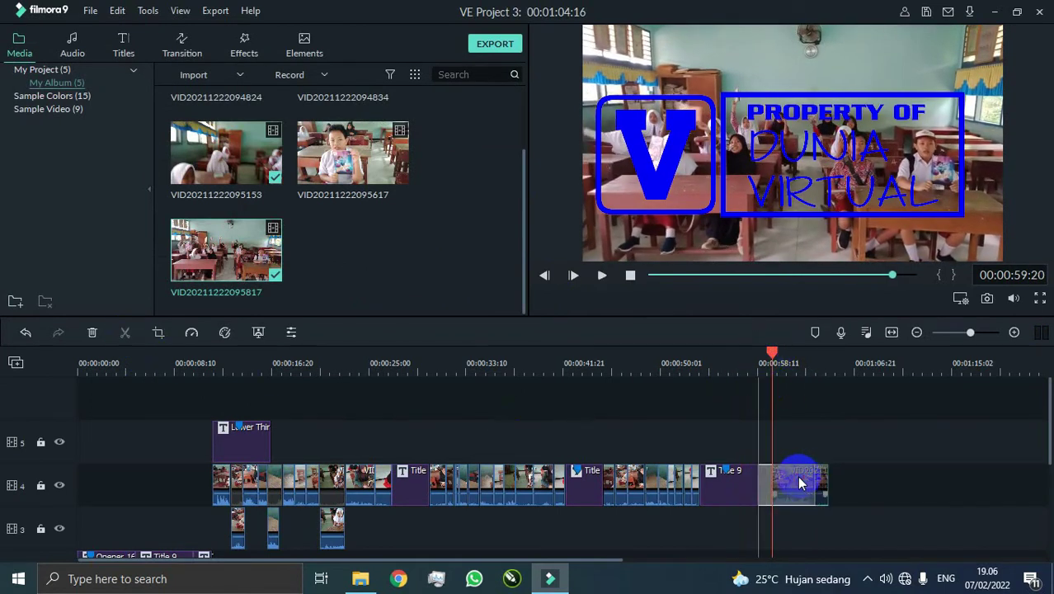
left_click_drag(799, 481, 798, 481)
left_click(739, 367)
key("space")
Try to layer the closing class clip over the "TERIMA KASIH" title by moving the title to track 3.
left_click_drag(723, 497, 723, 531)
left_click_drag(766, 487, 725, 488)
left_click(686, 367)
key("space")
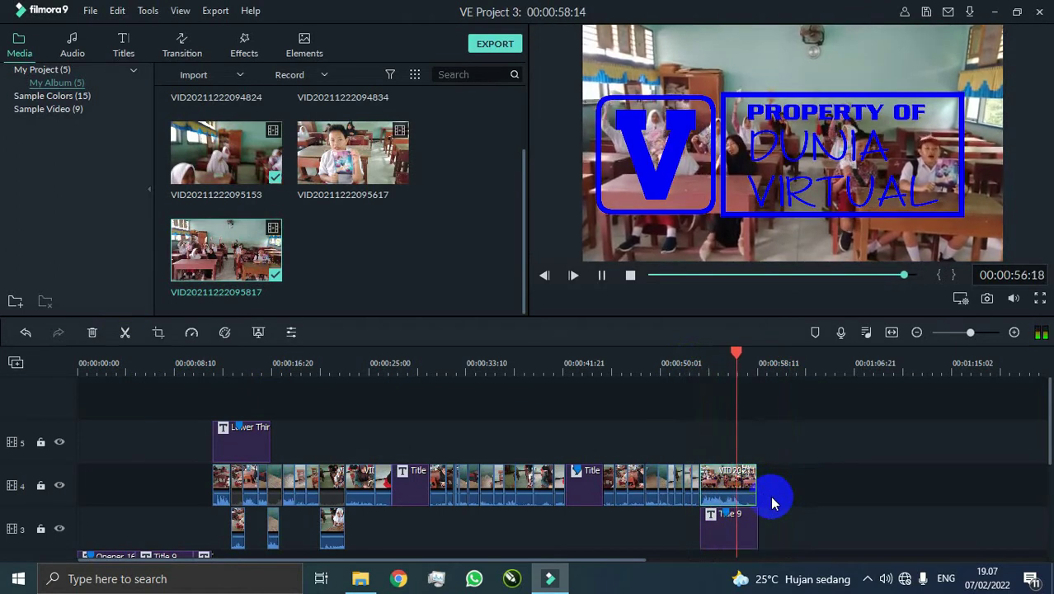
key("ctrl+z")
left_click(811, 368)
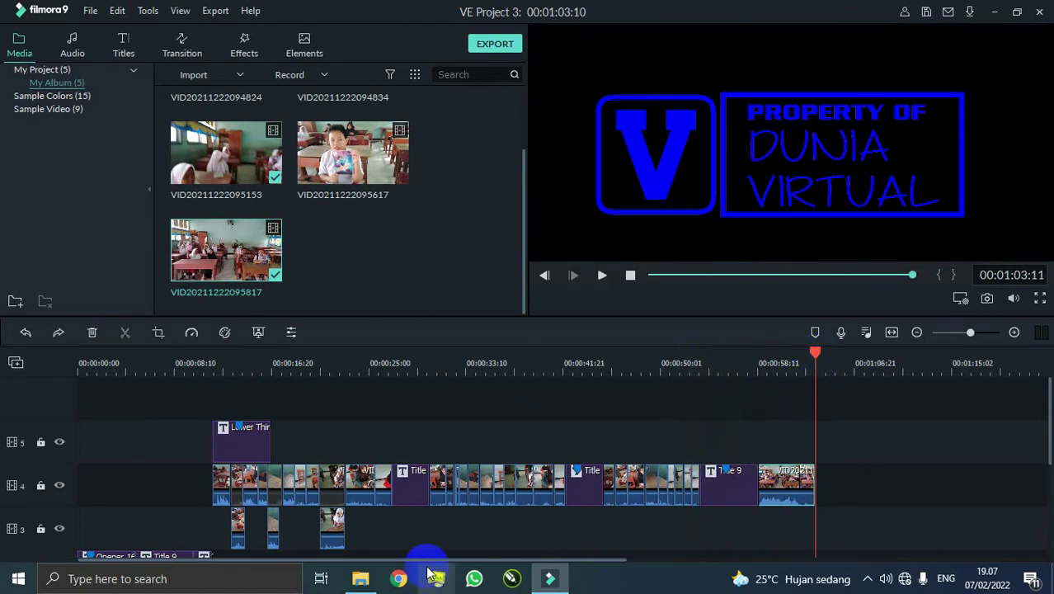
Preview built-in music tracks, including the two Always Dreaming songs and Perfect Muse - Lucky Number.
left_click_drag(337, 368, 272, 365)
scroll(318, 383, "down", 2)
scroll(318, 383, "up", 1)
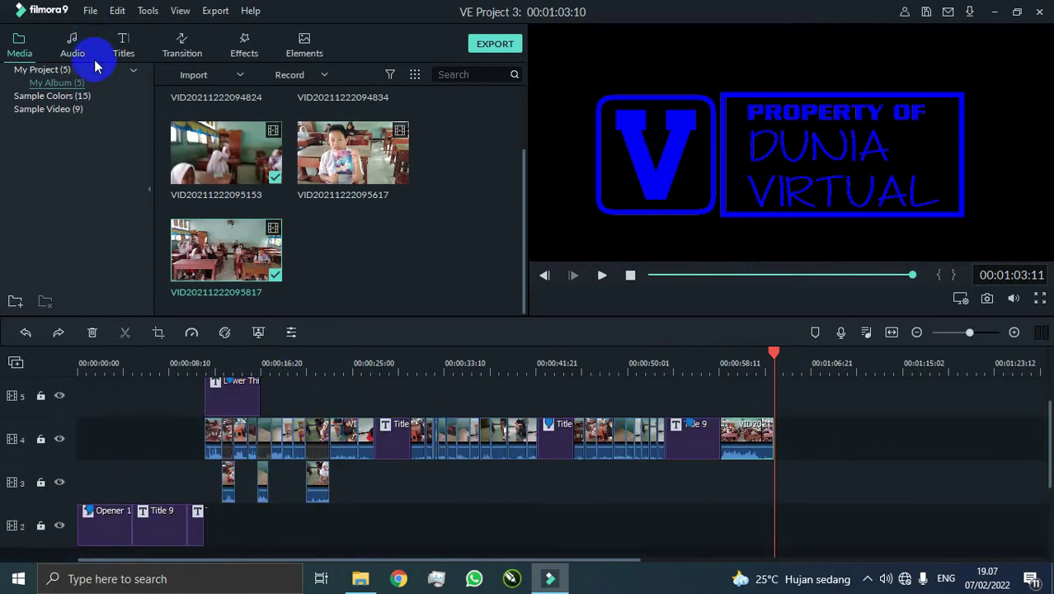
left_click(78, 40)
left_click(231, 235)
left_click(606, 274)
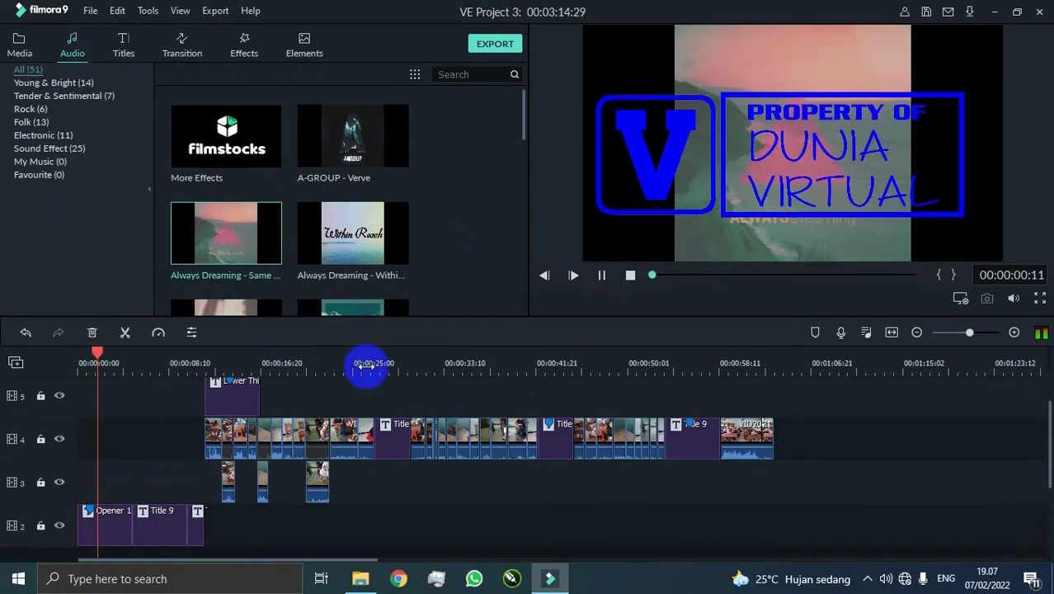
left_click(353, 234)
scroll(522, 141, "down", 10)
scroll(277, 239, "down", 5)
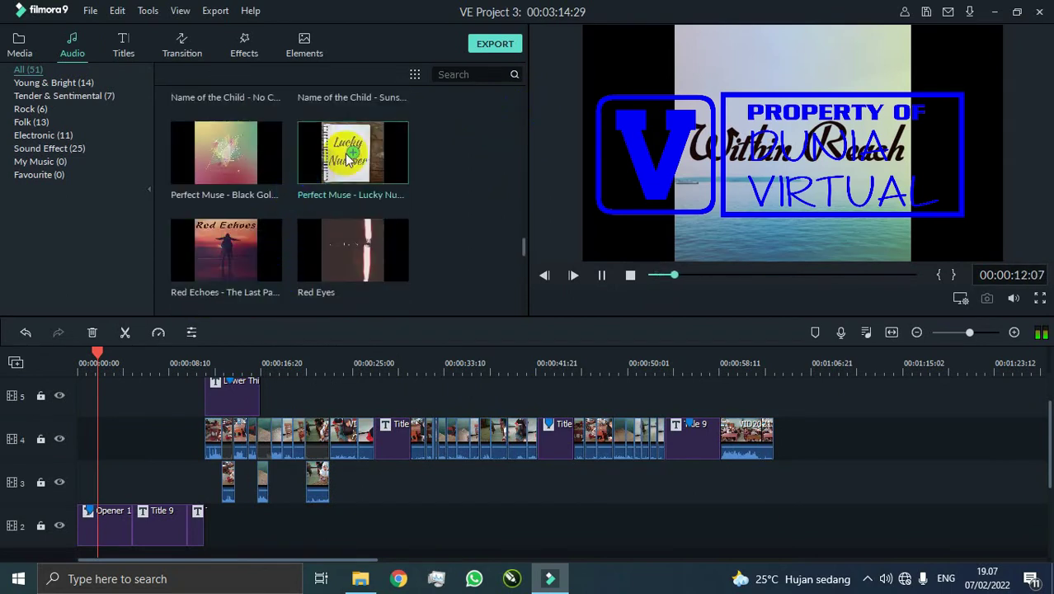
left_click(308, 191)
scroll(311, 252, "down", 6)
left_click(264, 273)
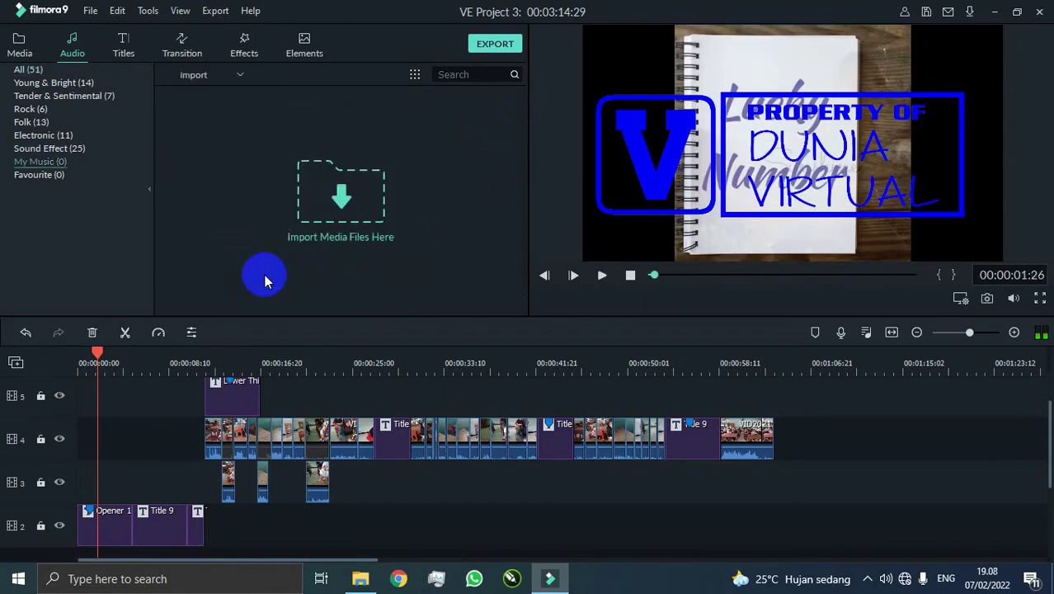
Browse the built-in sound effects and preview Camera Snaps and Laser Shot.
left_click(33, 71)
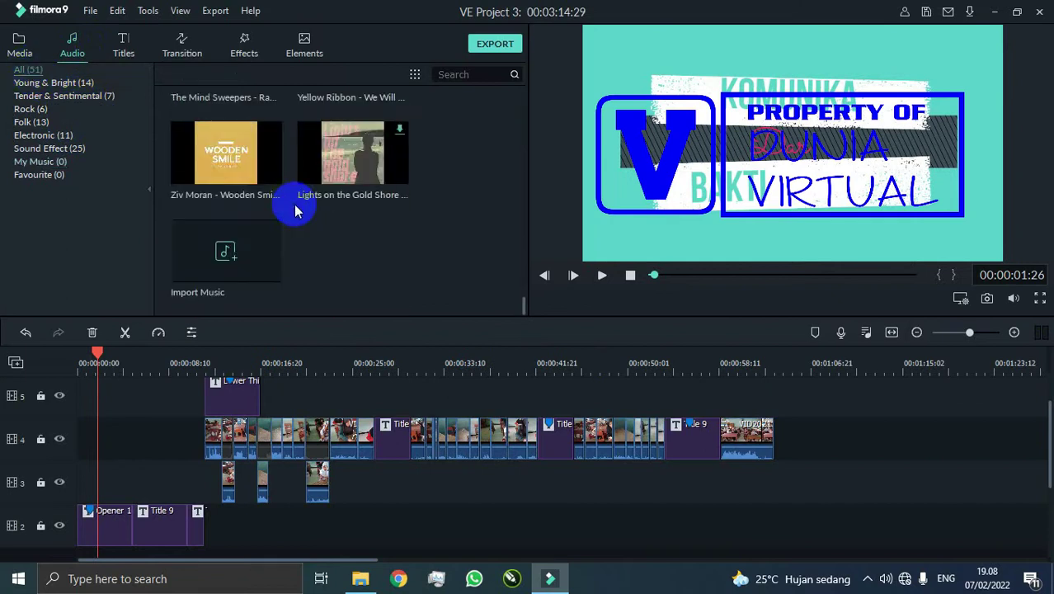
left_click(97, 147)
left_click(230, 227)
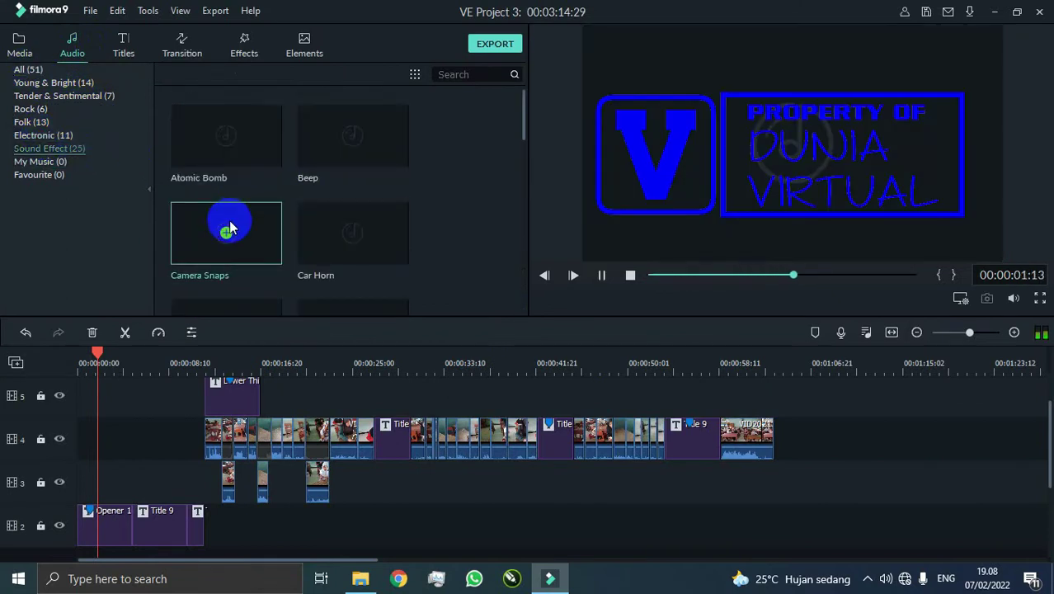
scroll(280, 247, "down", 5)
left_click(330, 262)
double_click(260, 272)
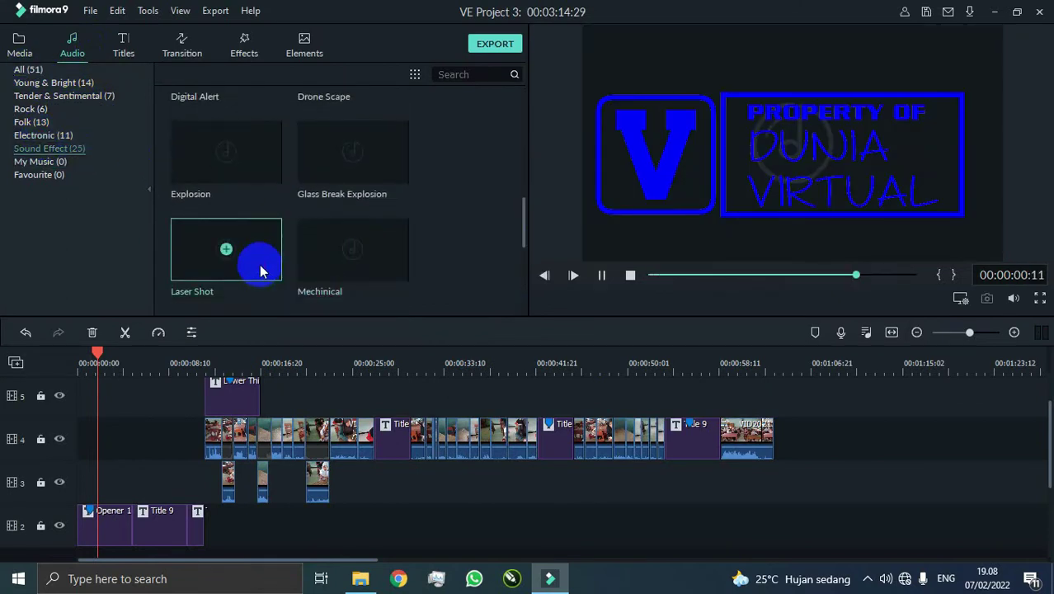
Preview the Electronic tracks Red Eyes, Martin Rose - Coal Mine and Perfect Muse, sampling different points of the songs.
left_click(45, 137)
scroll(249, 186, "down", 5)
double_click(266, 247)
left_click(353, 155)
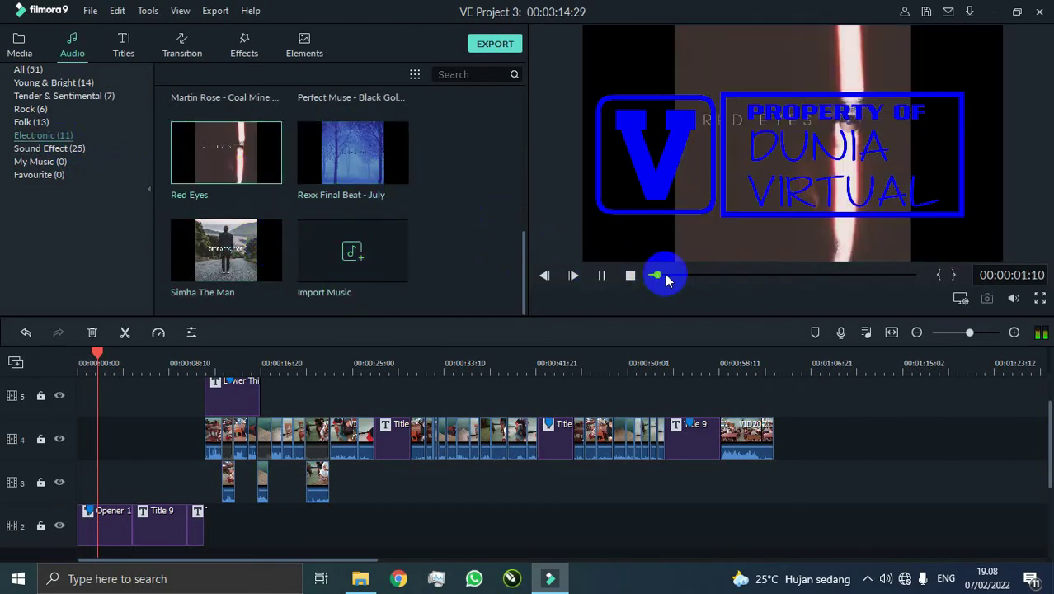
left_click_drag(527, 249, 528, 214)
left_click(225, 198)
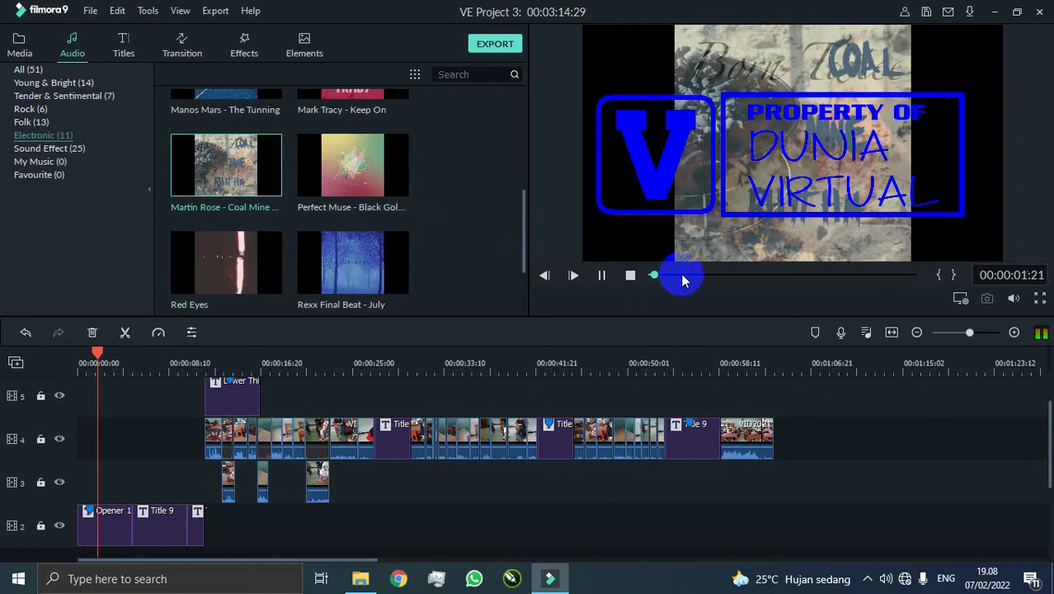
double_click(388, 196)
left_click(671, 275)
left_click(709, 274)
left_click_drag(525, 253, 526, 166)
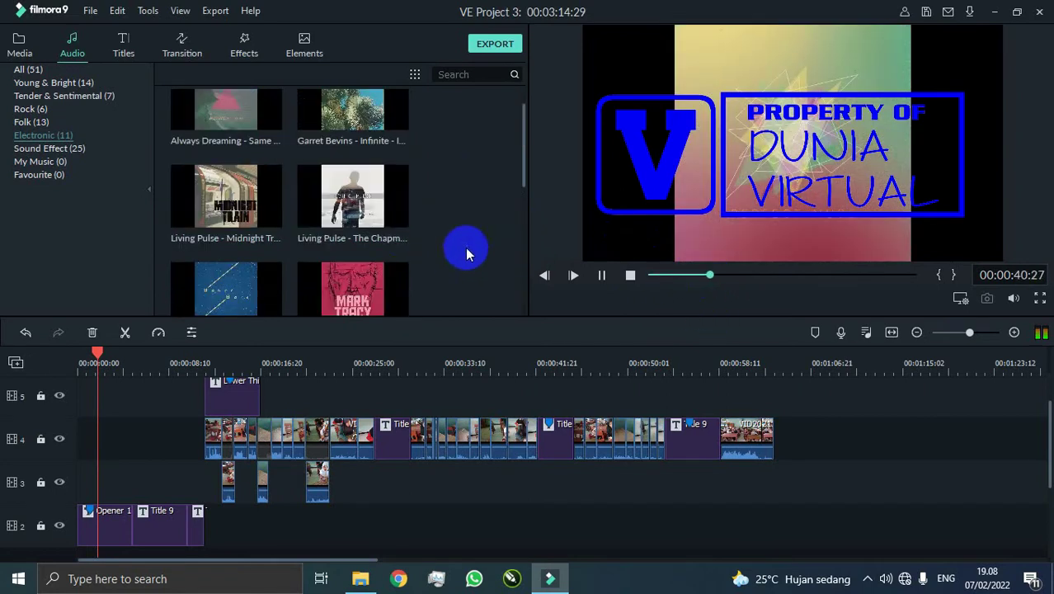
Preview both Living Pulse tracks and Garret Bevins - Infinite at several points, and stop playback.
double_click(393, 216)
left_click(687, 274)
left_click(713, 275)
double_click(262, 212)
left_click(736, 275)
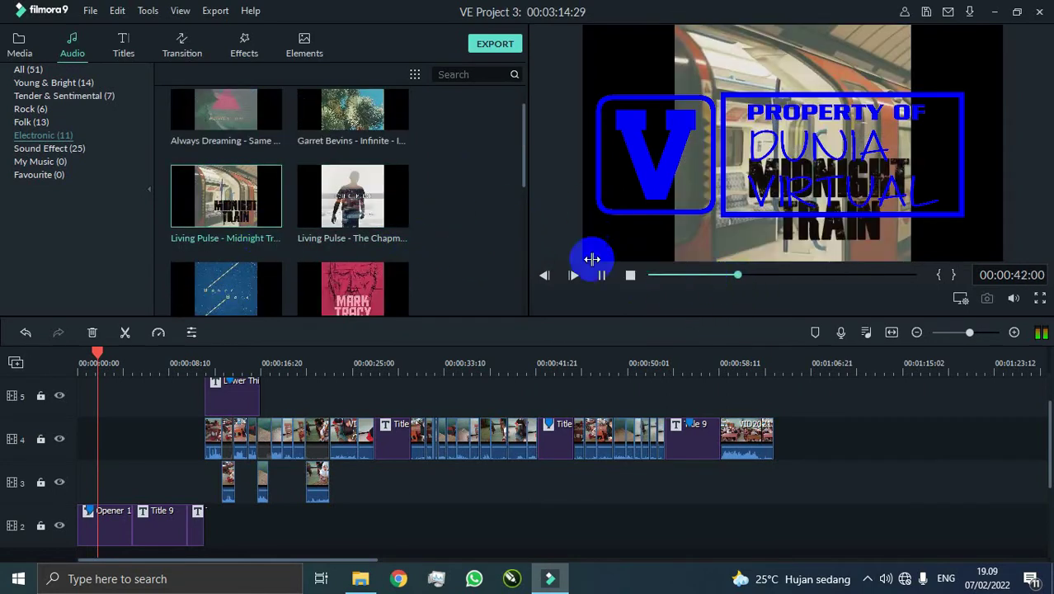
double_click(381, 123)
left_click(761, 275)
scroll(551, 381, "down", 1)
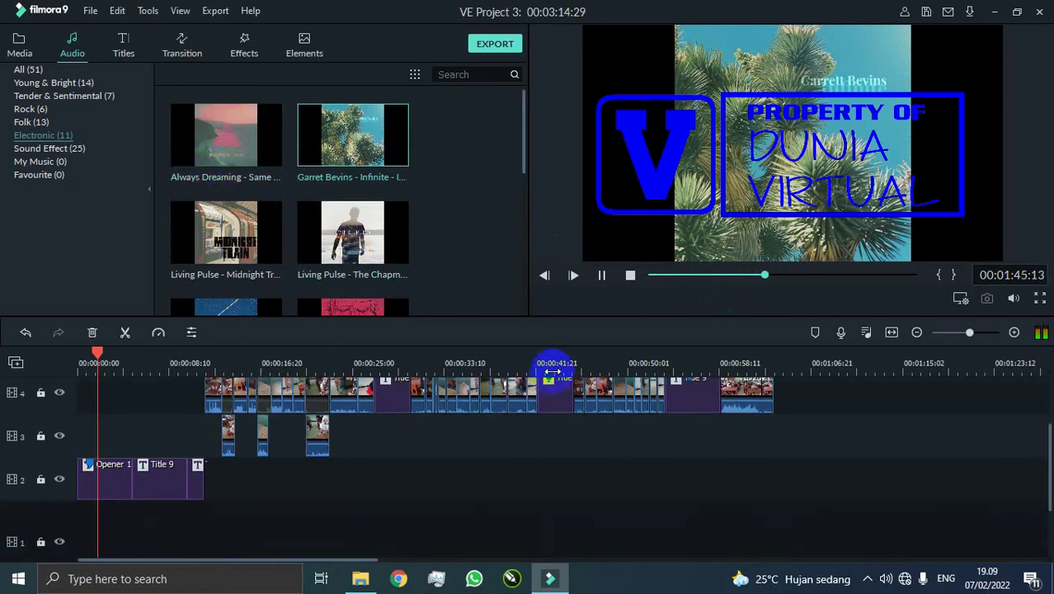
left_click(630, 275)
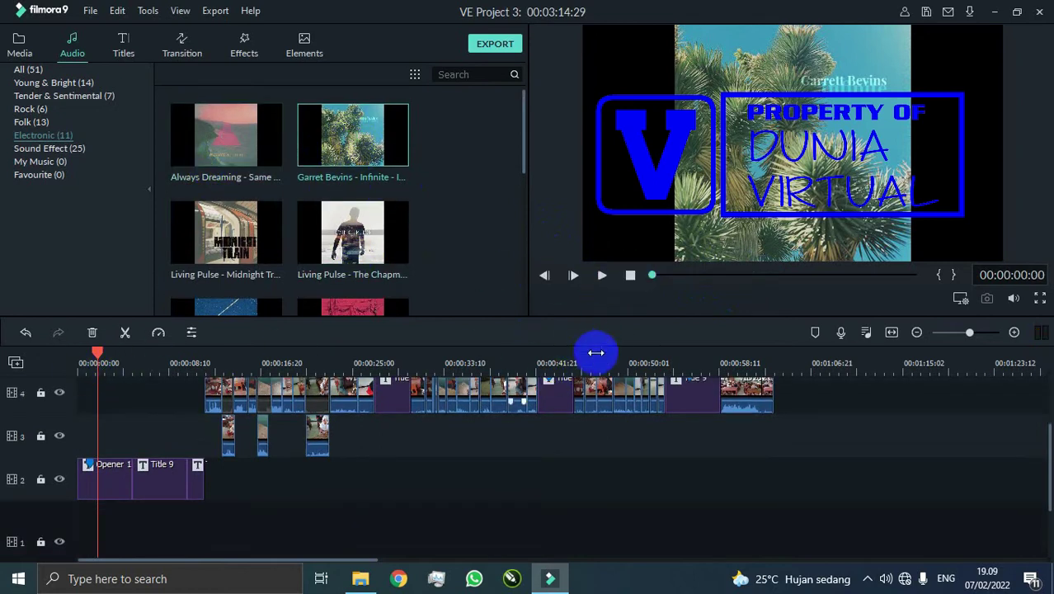
Place the Garret Bevins - Infinite track on the audio track from the start of the timeline.
left_click(595, 356)
left_click(75, 367)
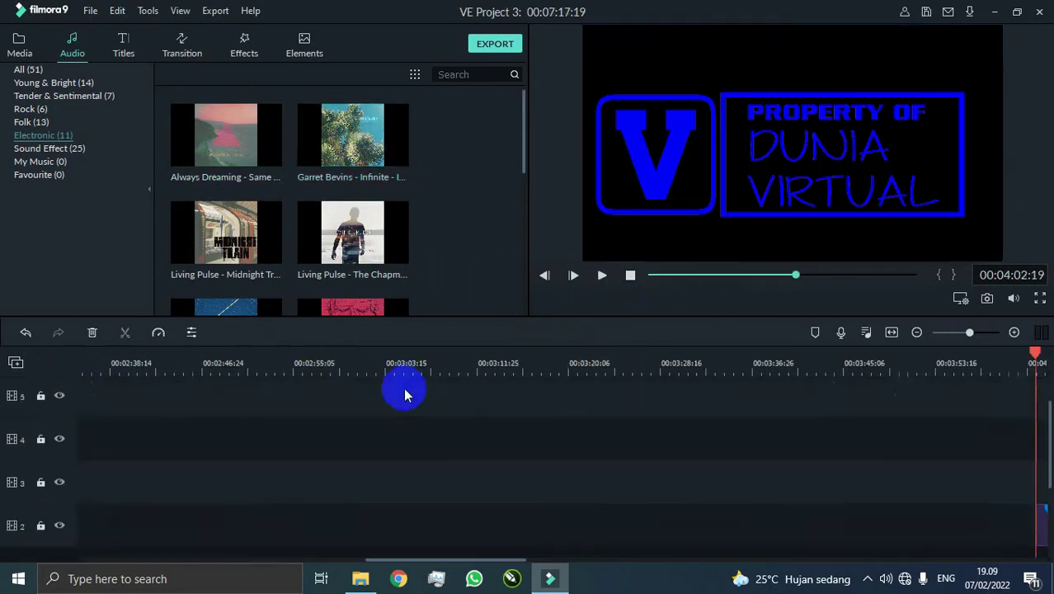
scroll(405, 388, "down", 2)
left_click_drag(435, 560, 540, 550)
scroll(494, 466, "up", 2)
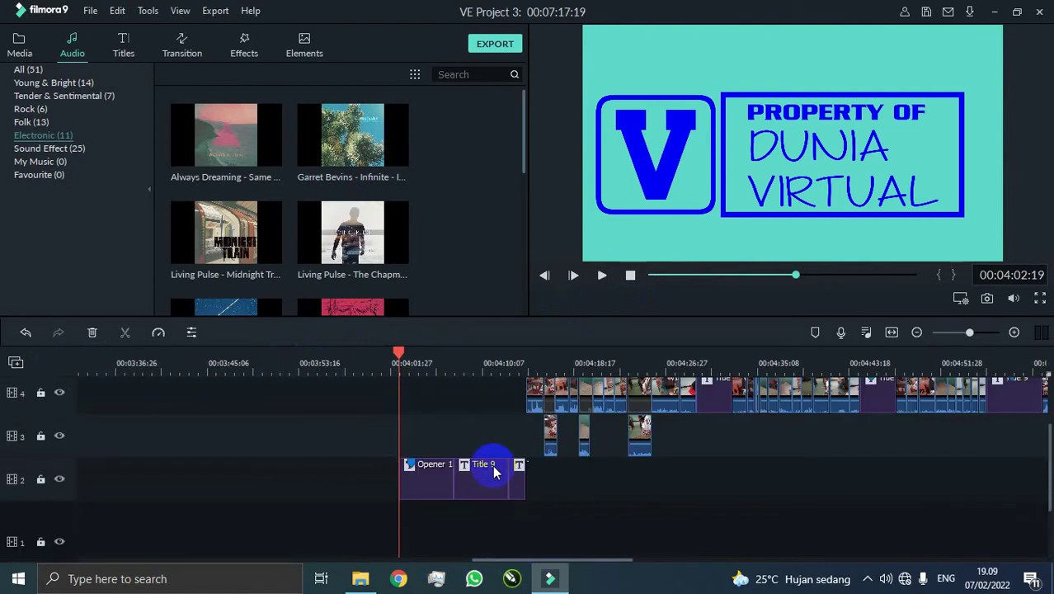
left_click_drag(352, 136, 274, 429)
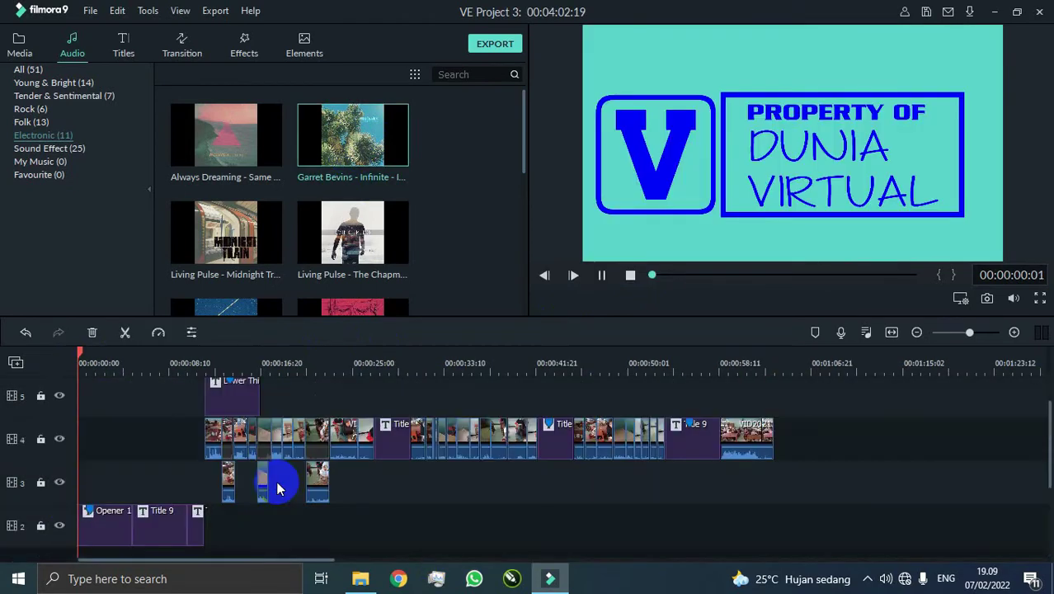
Play the video from the start to check how the Garret Bevins music fits the clips.
left_click(602, 275)
scroll(478, 360, "down", 3)
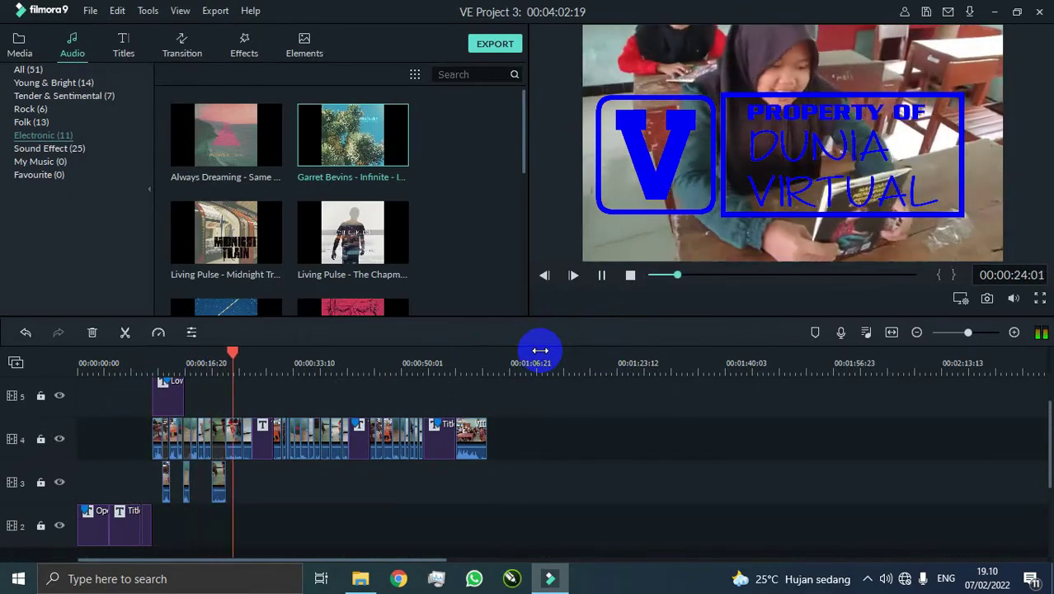
scroll(495, 363, "down", 1)
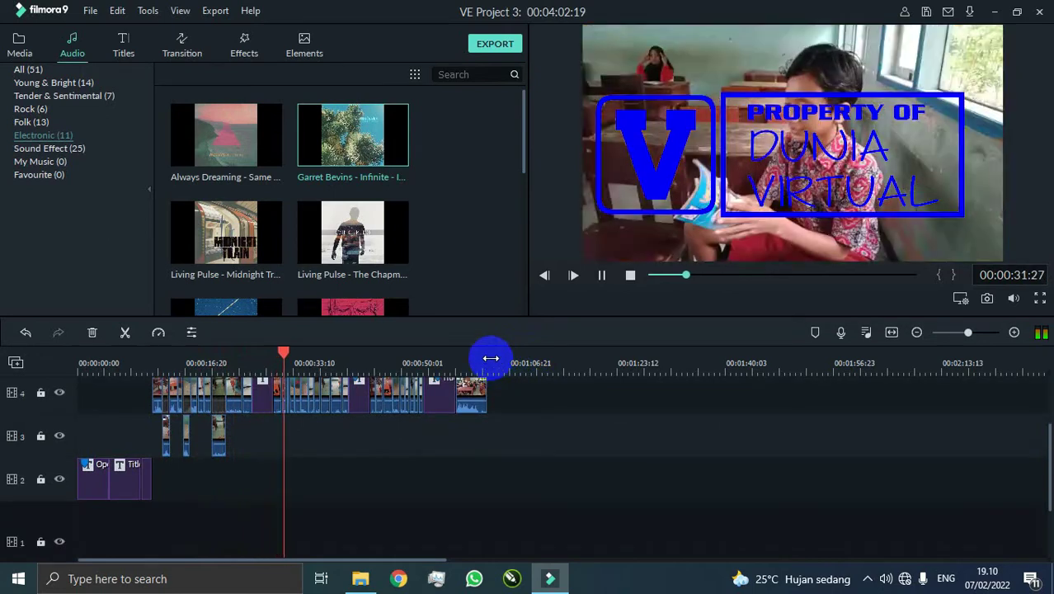
scroll(338, 173, "down", 5)
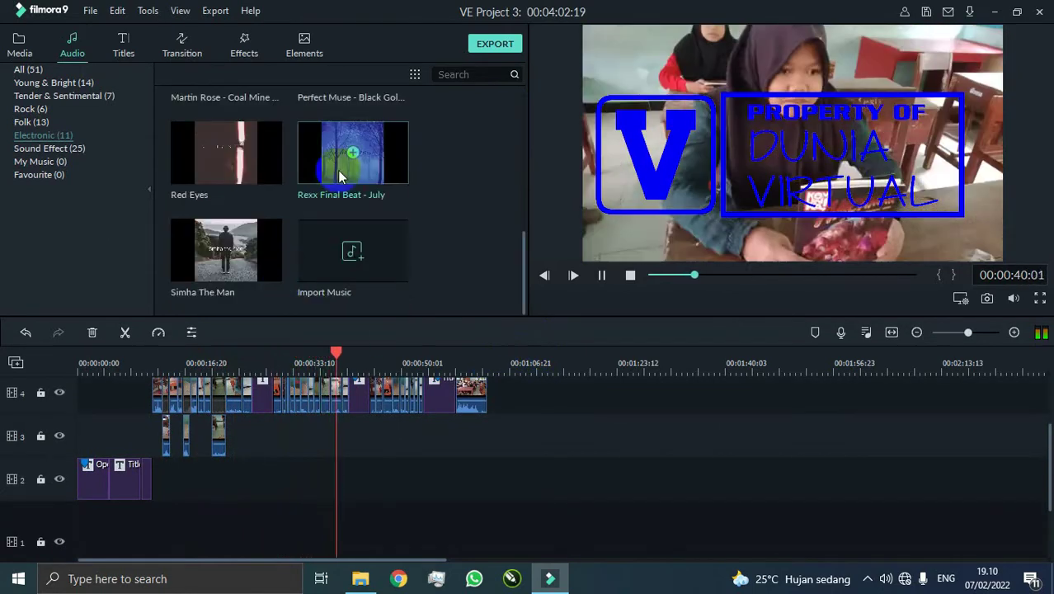
Preview the Electronic tracks Rexx Final Beat - July and Simha The Man, plus the Folk track by Lior seker.
double_click(338, 170)
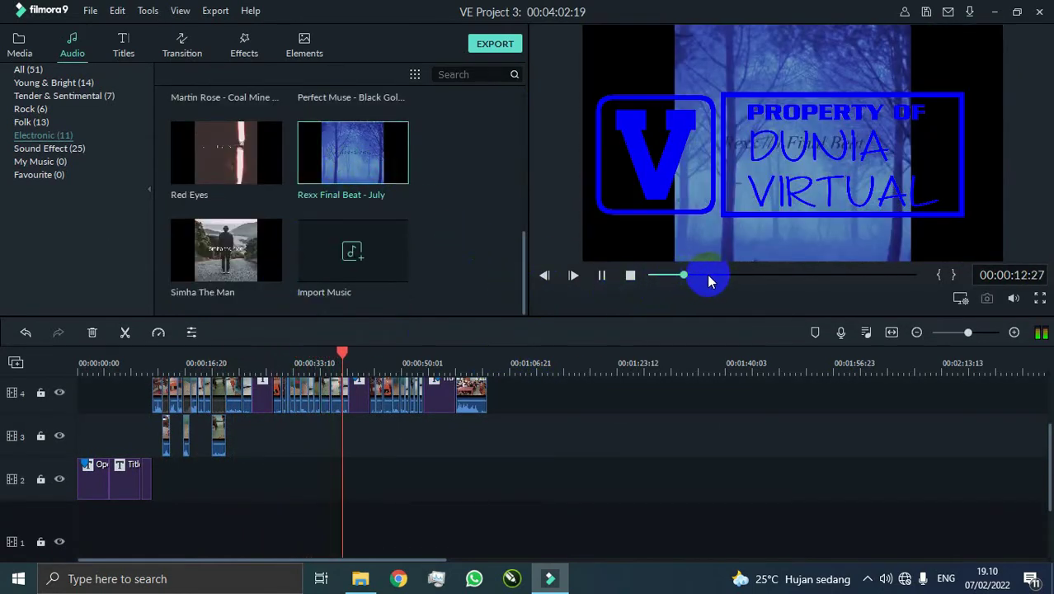
double_click(259, 283)
left_click(33, 121)
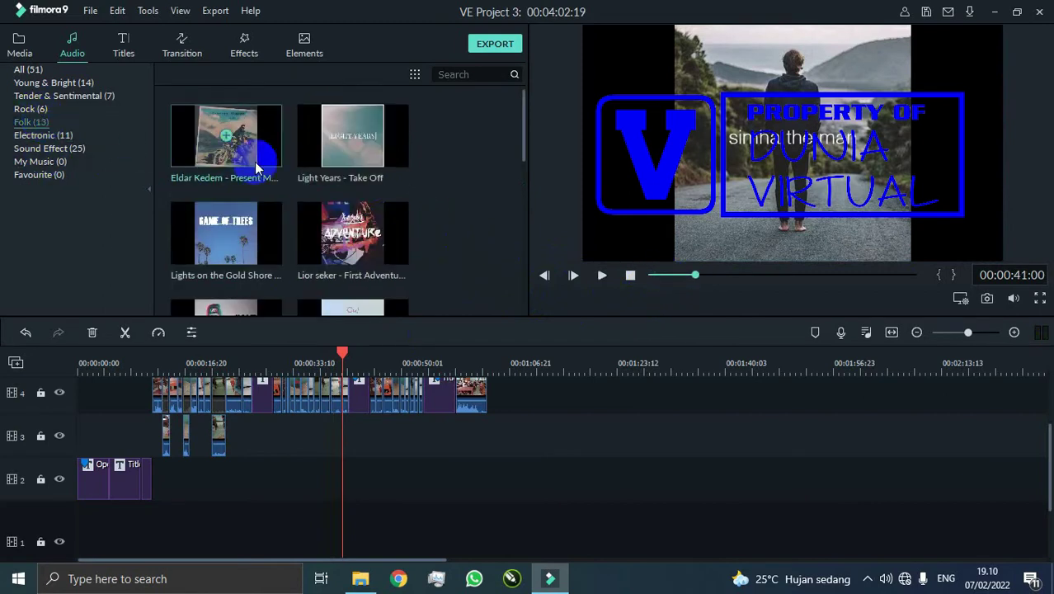
double_click(353, 235)
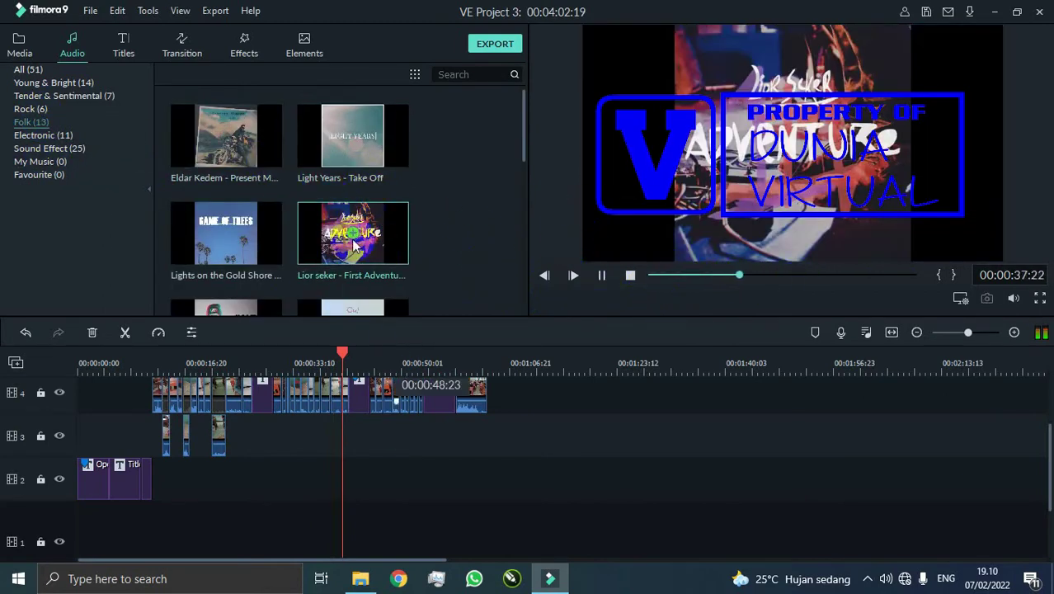
Insert the Lior seker track at the playhead and delete it together with the Garret Bevins piece before it.
left_click(352, 236)
scroll(407, 501, "down", 3)
left_click(285, 520)
key("Delete")
left_click(376, 516)
key("Delete")
Add the Folk track Light Years - Take Off to the audio track and move it to the start of the timeline.
left_click(352, 139)
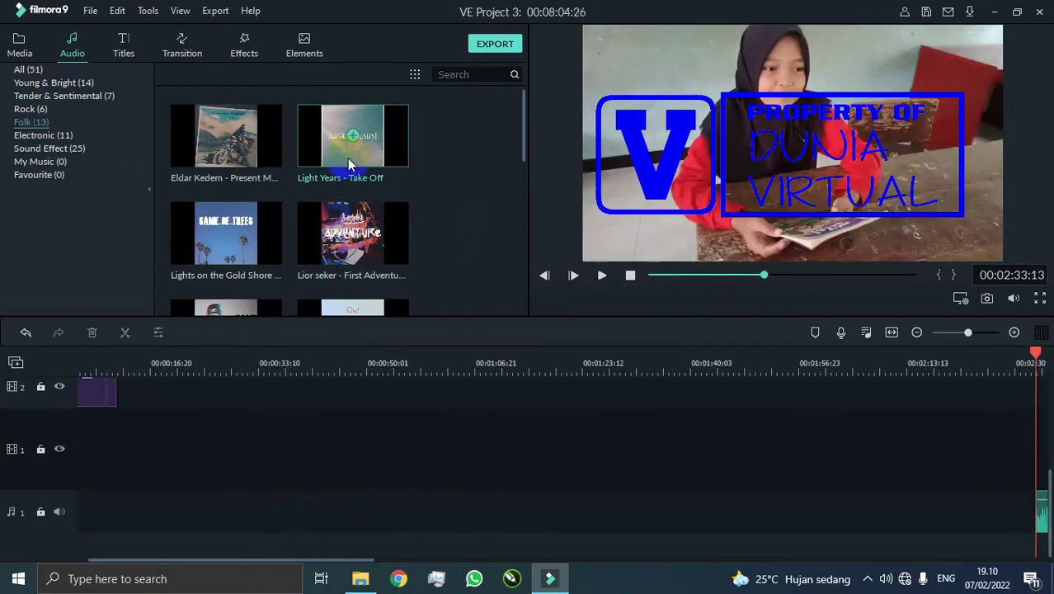
left_click(361, 517)
left_click_drag(361, 518, 79, 479)
left_click_drag(306, 560, 86, 561)
Delete the empty video track 1 below the opening titles.
scroll(56, 503, "up", 3)
scroll(54, 501, "down", 3)
right_click(30, 448)
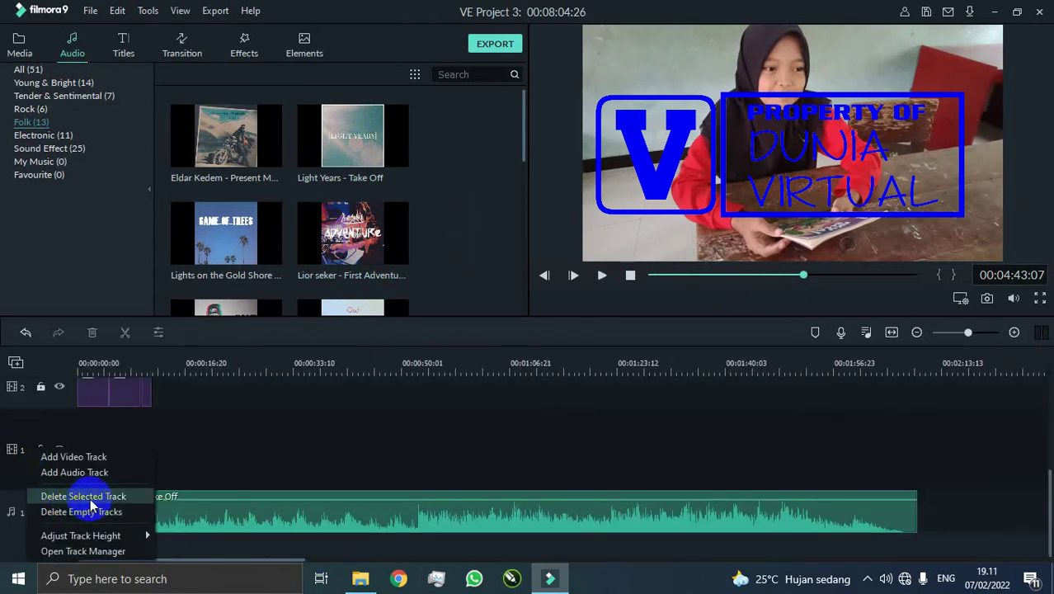
left_click(89, 497)
scroll(183, 452, "up", 3)
scroll(184, 452, "down", 2)
Play the video from the start to check it with the Light Years - Take Off music.
left_click(601, 274)
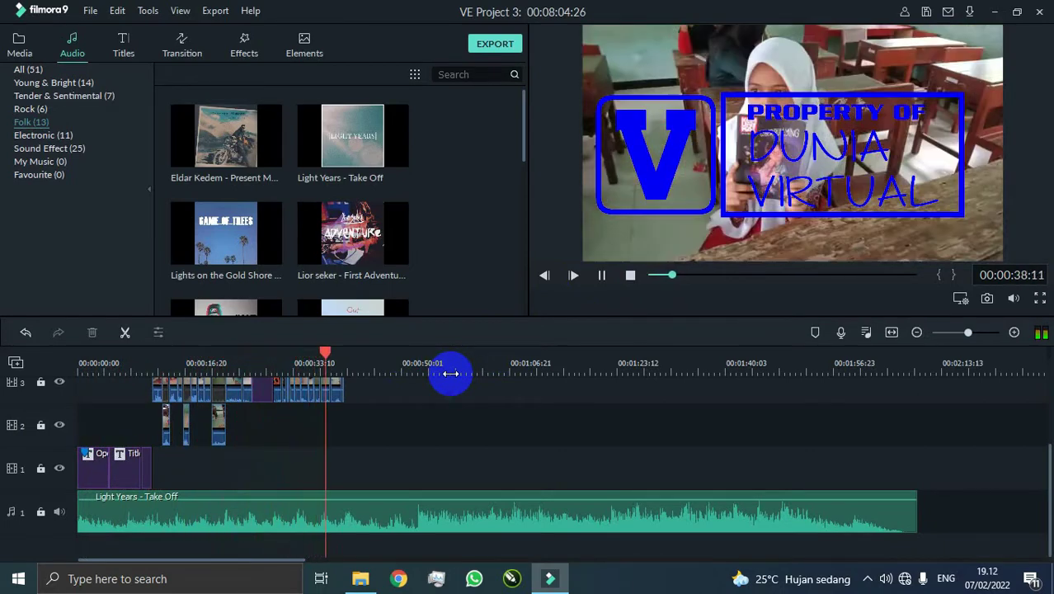
scroll(409, 412, "up", 3)
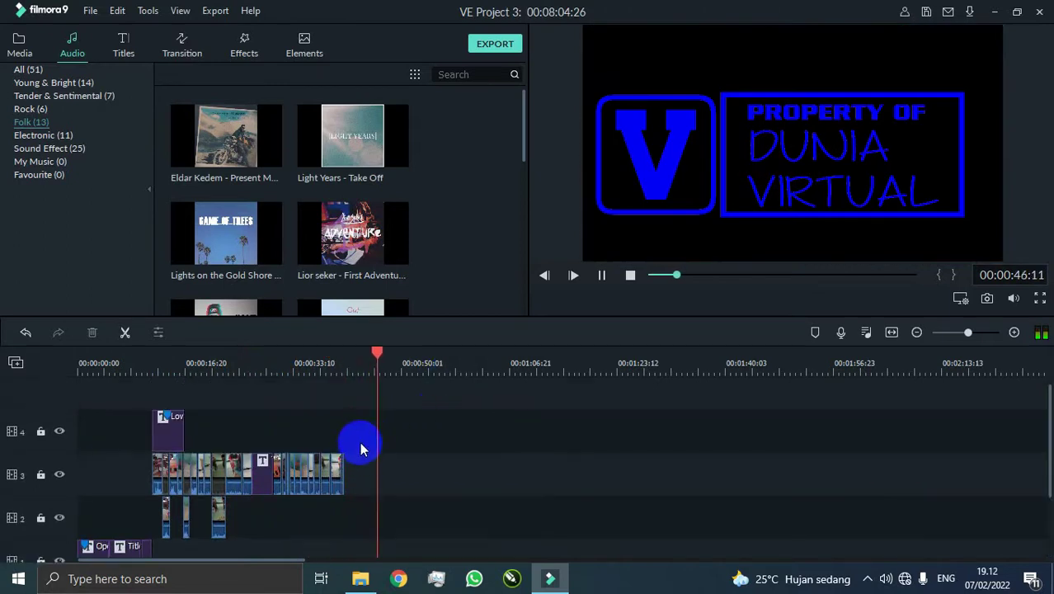
scroll(359, 454, "down", 3)
Delete the leftover Garret Bevins - Infinite clip beneath the displaced closing clips further along the timeline.
left_click_drag(293, 560, 565, 564)
left_click_drag(730, 359, 265, 351)
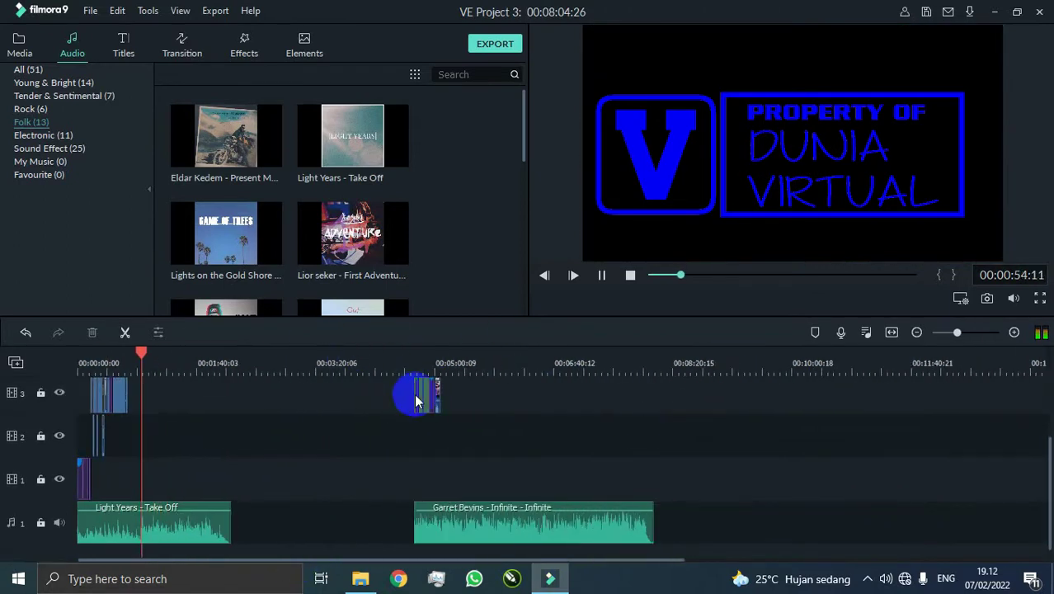
left_click(414, 394)
scroll(414, 393, "up", 3)
left_click(410, 370)
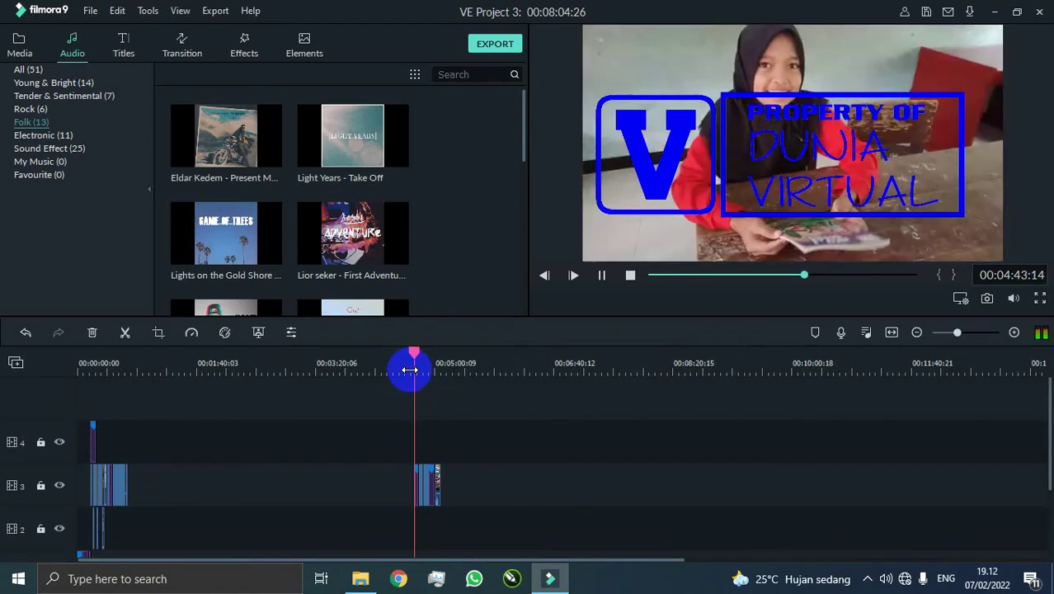
scroll(493, 407, "down", 1)
scroll(493, 408, "down", 1)
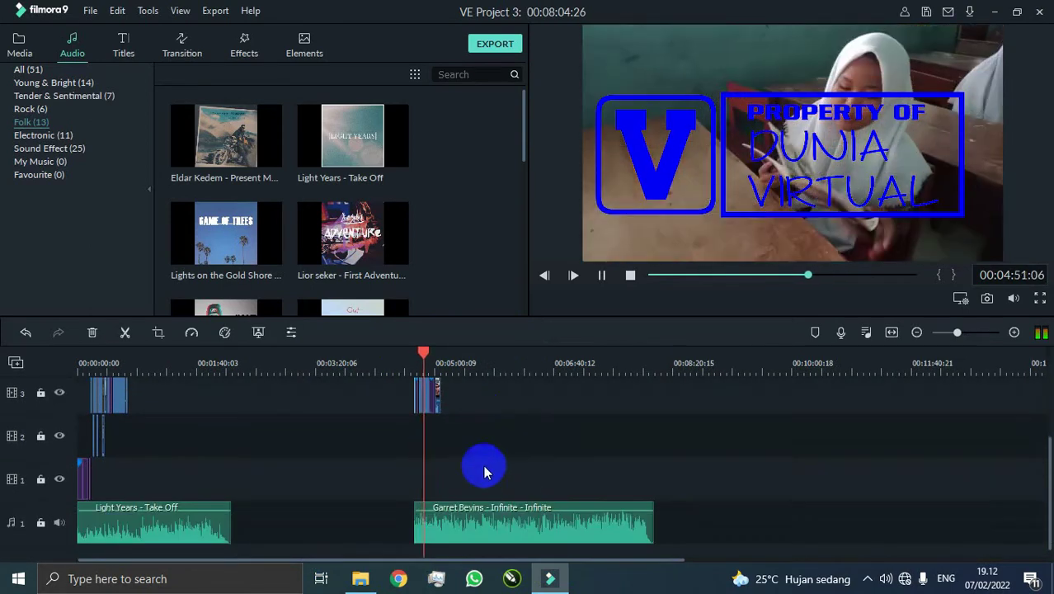
left_click(494, 517)
key("Delete")
left_click_drag(417, 360, 557, 351)
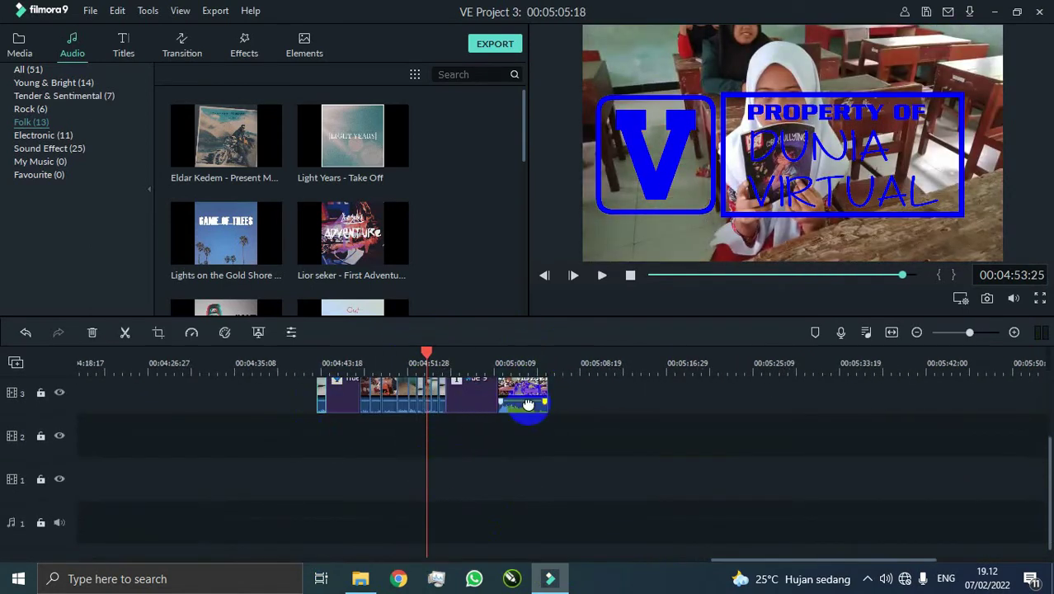
Move the displaced closing clips back along video track 3 until they follow the main clips without a gap.
left_click(643, 560)
scroll(781, 461, "up", 1)
left_click_drag(807, 486, 416, 499)
left_click_drag(665, 560, 257, 560)
scroll(273, 518, "up", 1)
left_click_drag(254, 488, 170, 485)
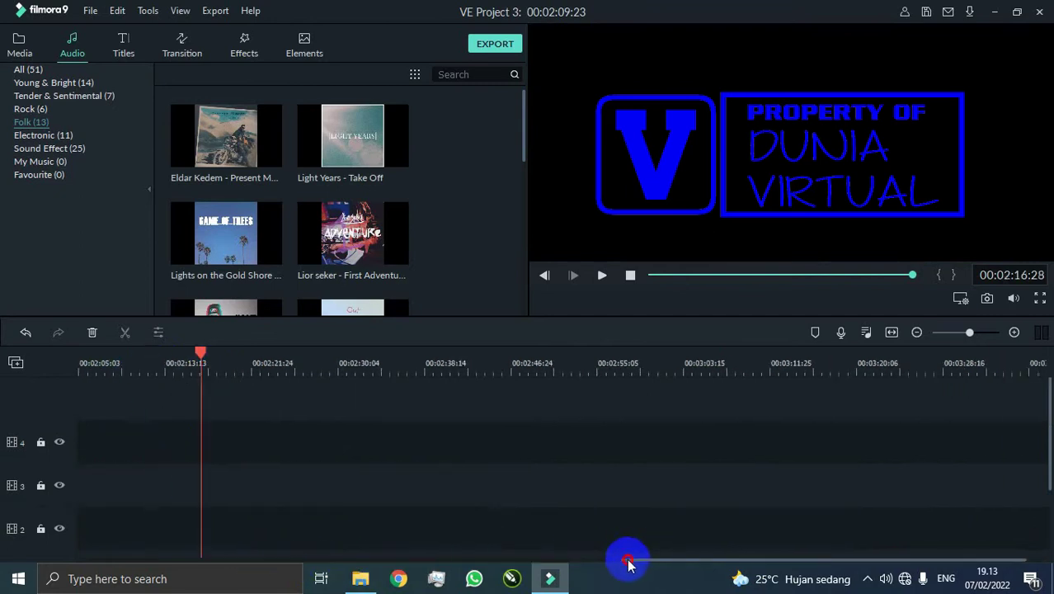
left_click_drag(657, 561, 80, 541)
key("space")
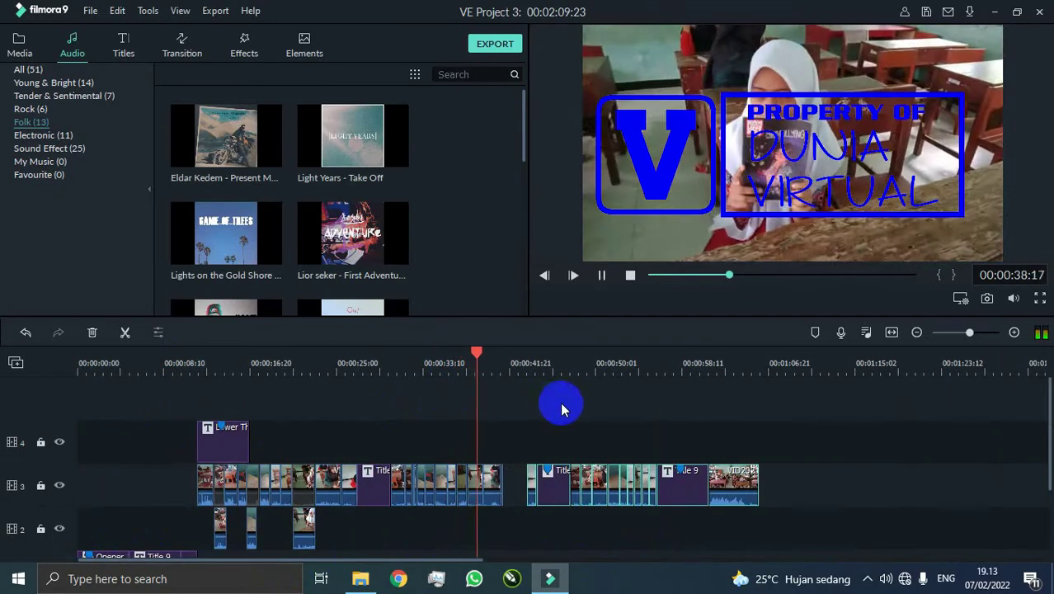
left_click_drag(534, 473, 509, 475)
Play the video from the closed gap through to the end to check it, and save the project.
left_click(484, 361)
key("space")
scroll(552, 410, "down", 3)
scroll(553, 411, "up", 1)
scroll(553, 410, "down", 1)
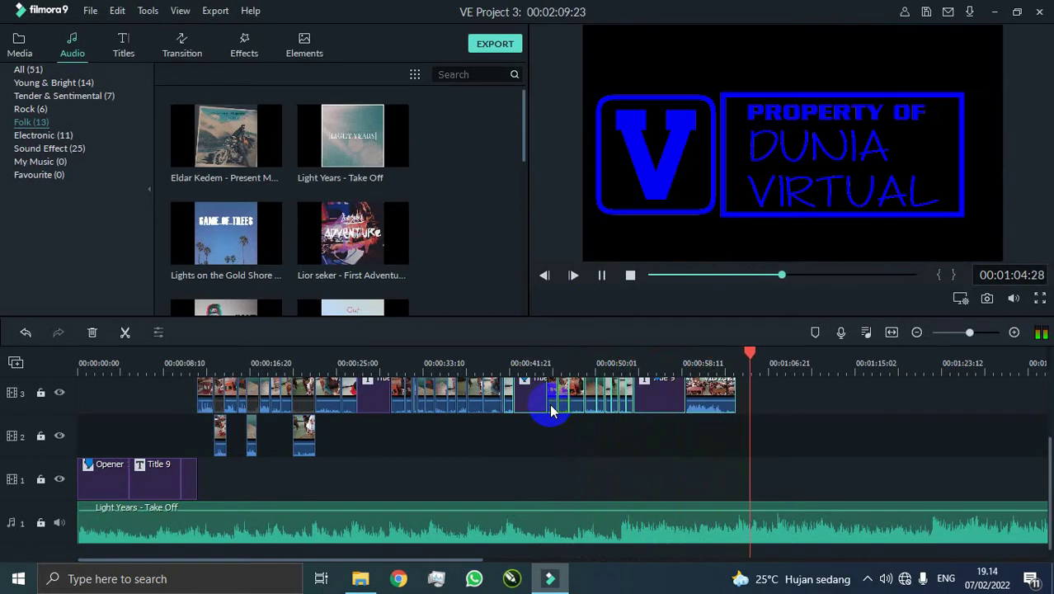
left_click(90, 11)
left_click(115, 137)
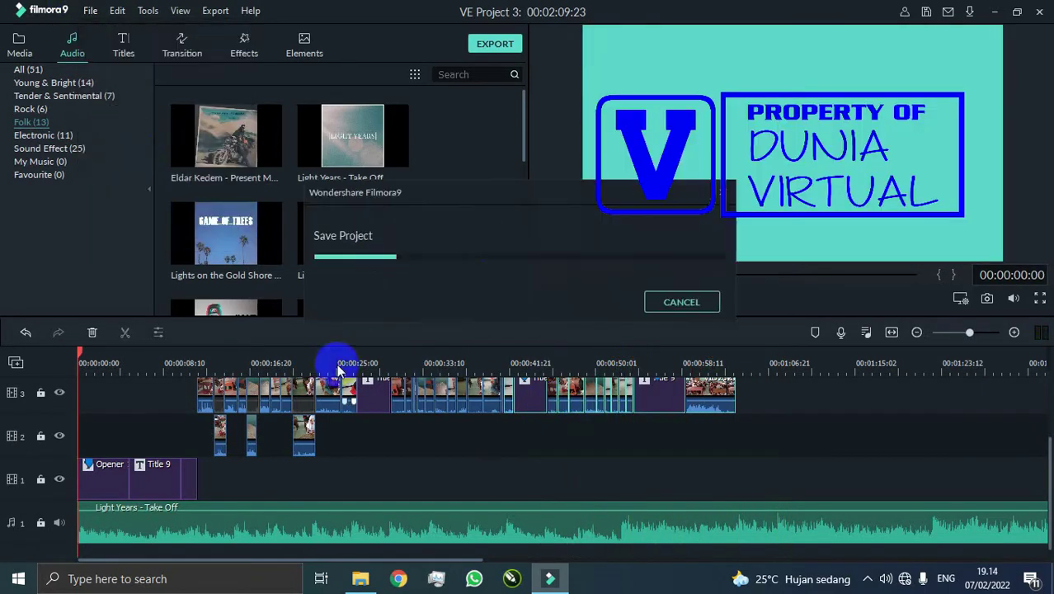
Switch to File Explorer, open the Kotak Ide Indonesia folder and look through its logo images.
left_click(361, 578)
double_click(664, 226)
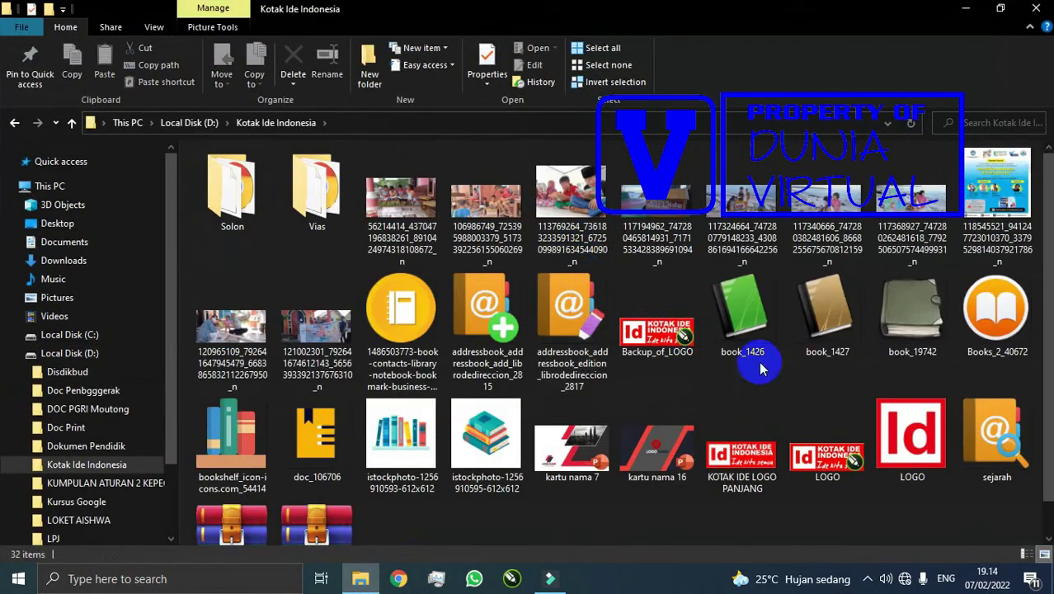
scroll(975, 401, "down", 1)
left_click(898, 382)
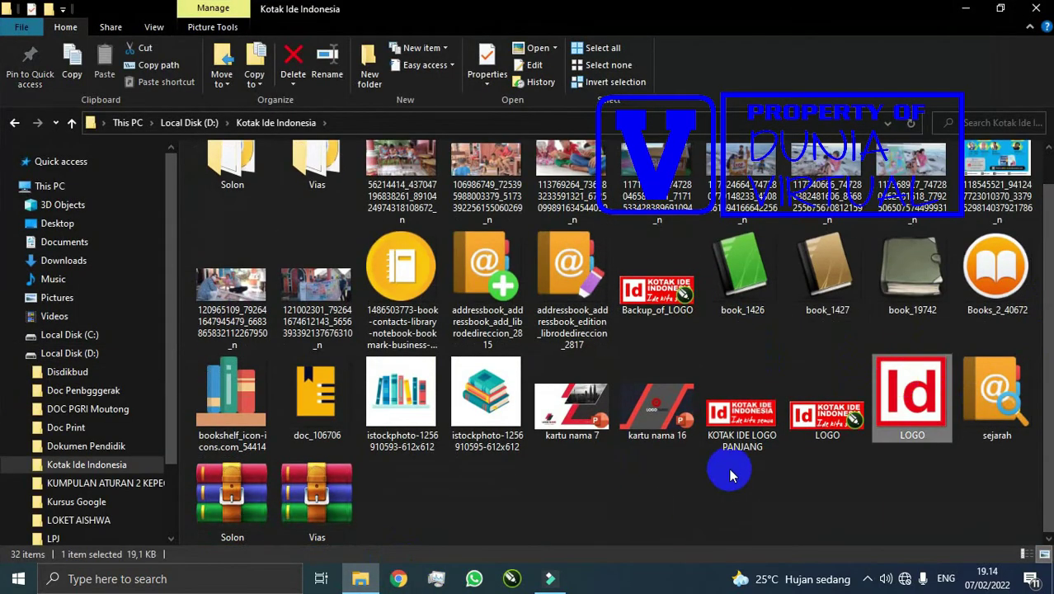
scroll(729, 400, "up", 1)
Switch to Chrome, search Google for "LOGO BAKTI KOMINFO" and open the image results in a new tab.
left_click(905, 578)
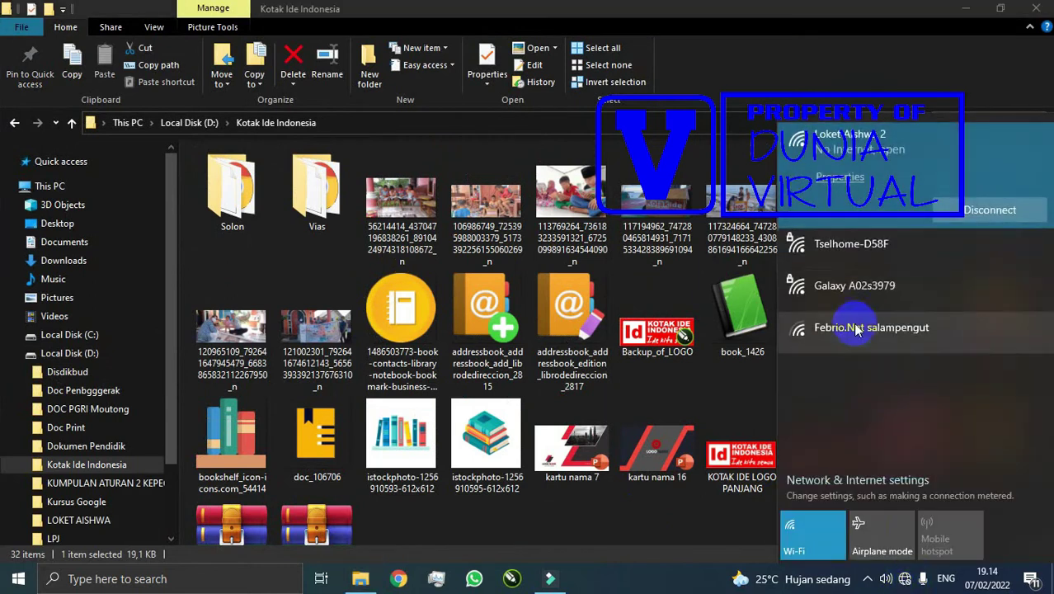
left_click(399, 576)
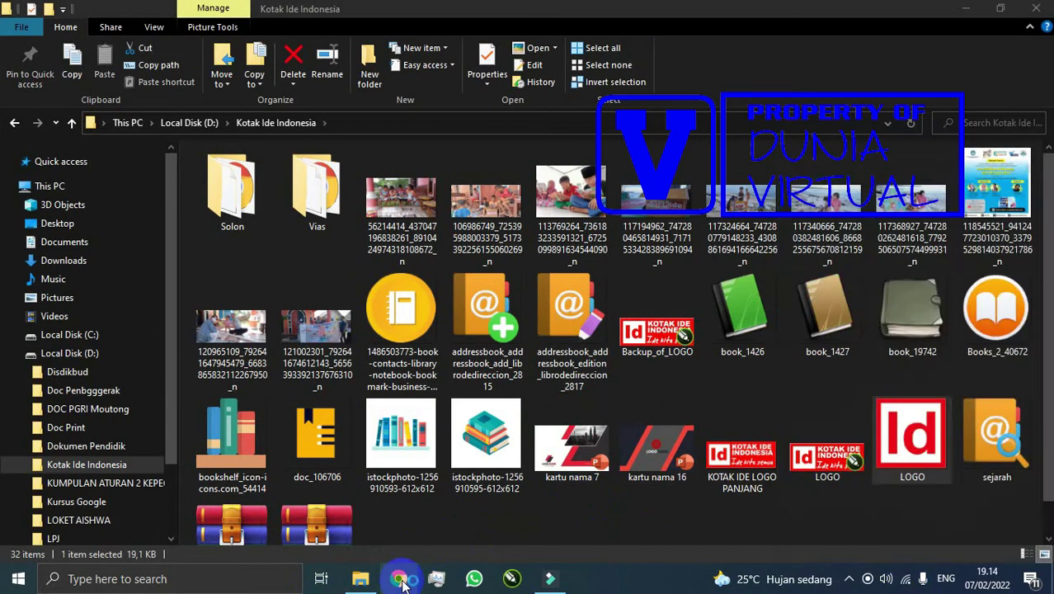
type("LOGO BAKTI")
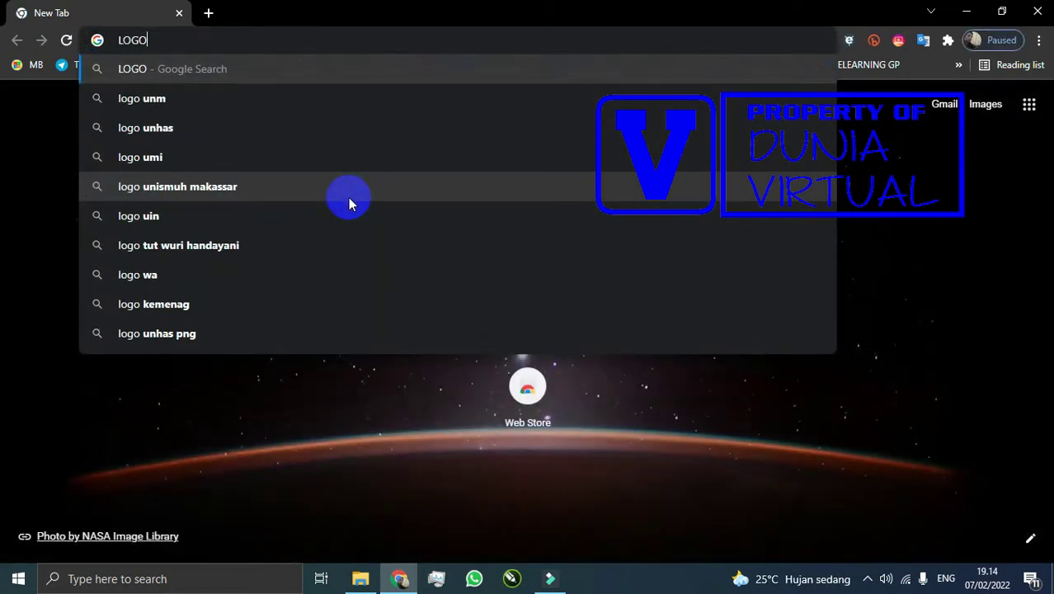
type(" KOMINFO")
key("Return")
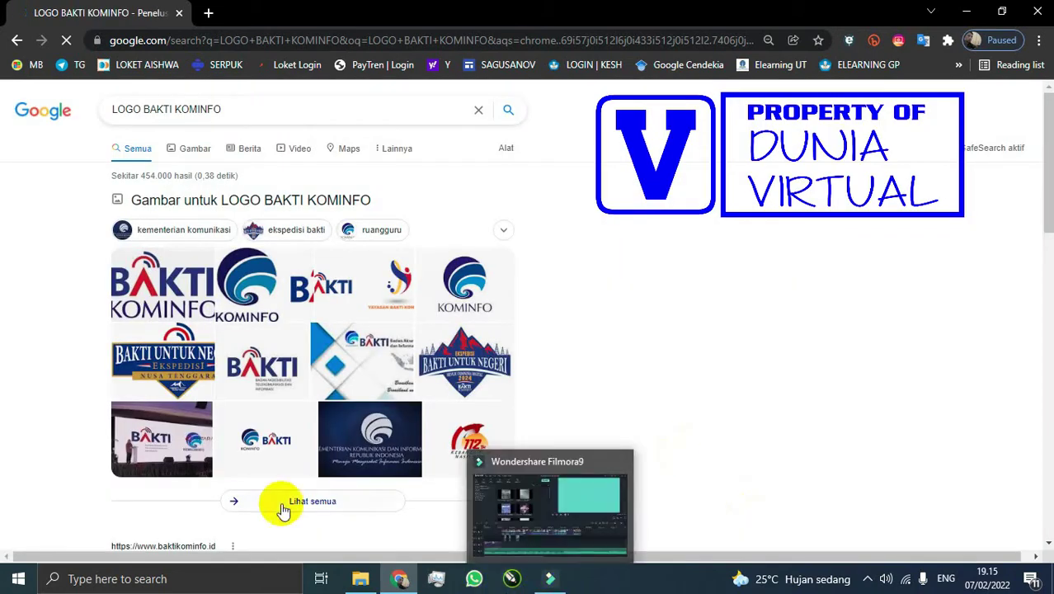
middle_click(202, 289)
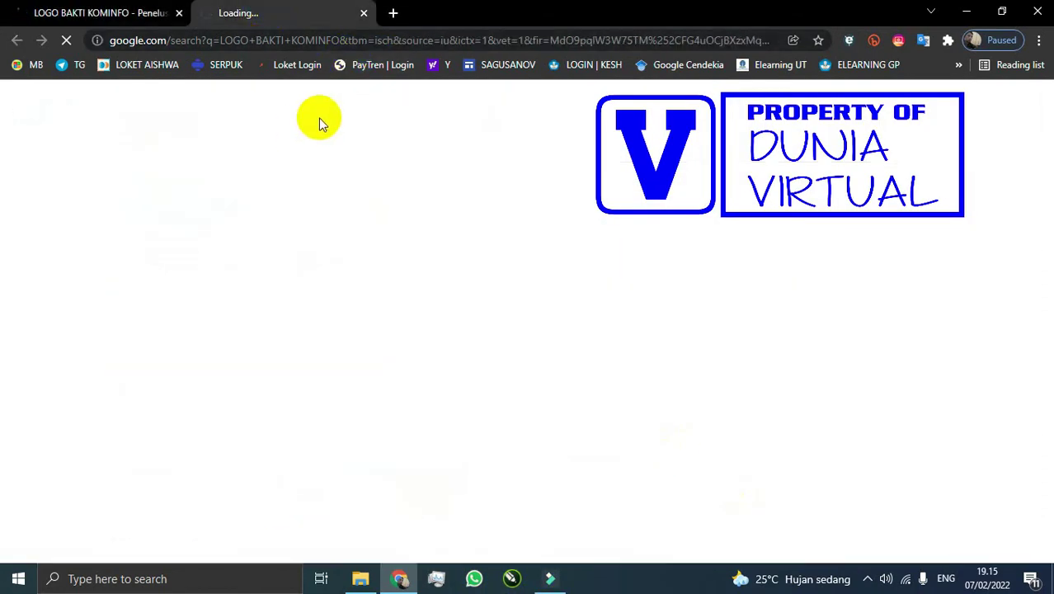
Search Google for "LOGO KOMUNIKA" and for "KOMIK KOMUNIKA" in the original search tab.
scroll(290, 176, "down", 3)
scroll(210, 155, "up", 4)
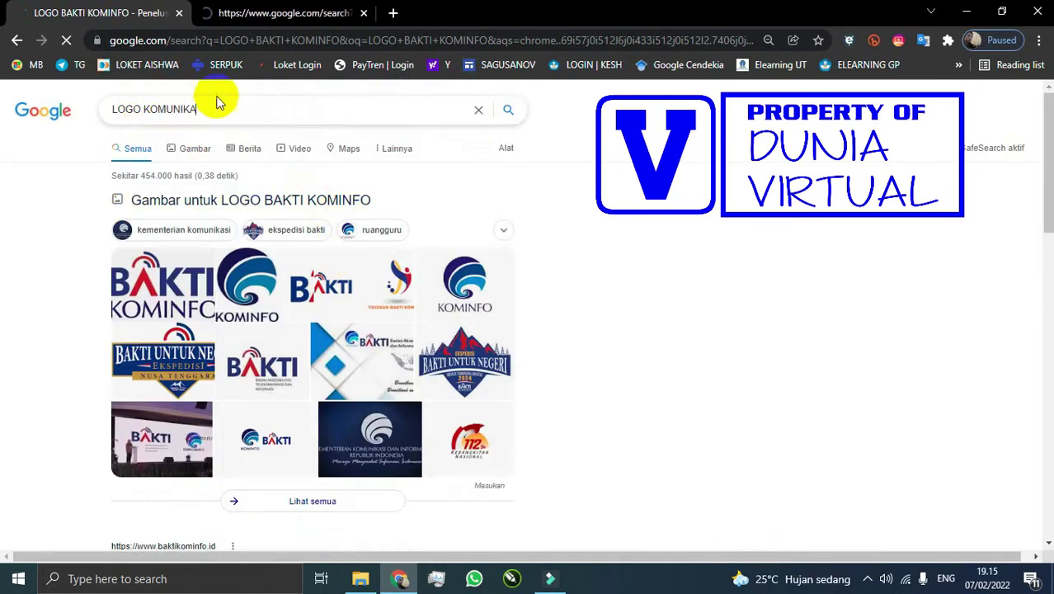
scroll(442, 154, "down", 2)
scroll(286, 328, "up", 2)
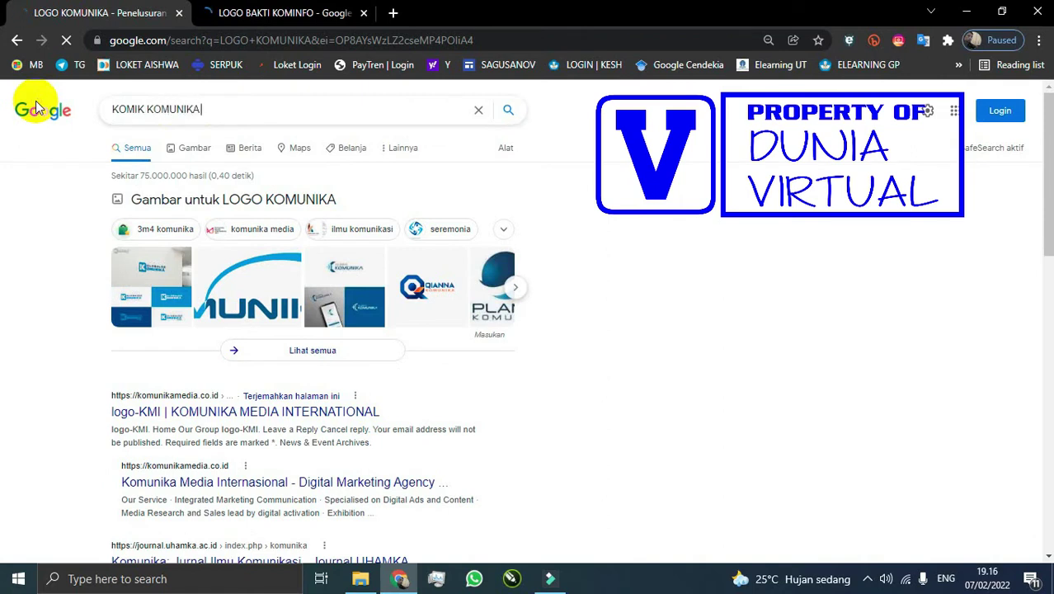
Open the BAKTI logo from the boswezen.com image result in its own tab and view it.
key("ctrl+Tab")
scroll(160, 228, "down", 2)
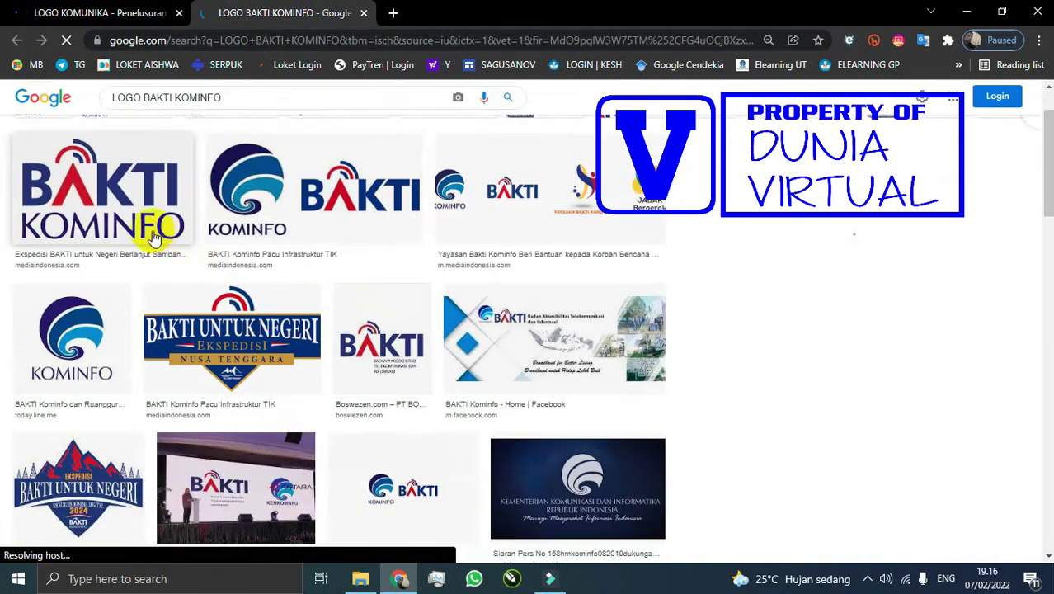
right_click(379, 325)
left_click(420, 431)
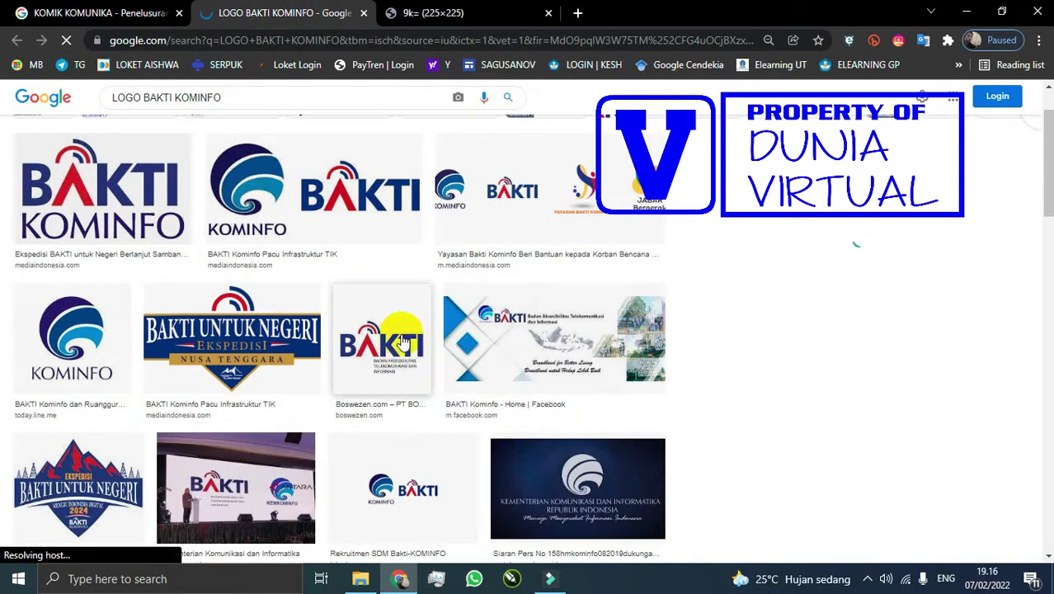
left_click(397, 10)
left_click(280, 12)
Open the large baktikominfo.id BAKTI logo result in a new tab, and its source page in another.
scroll(306, 278, "down", 3)
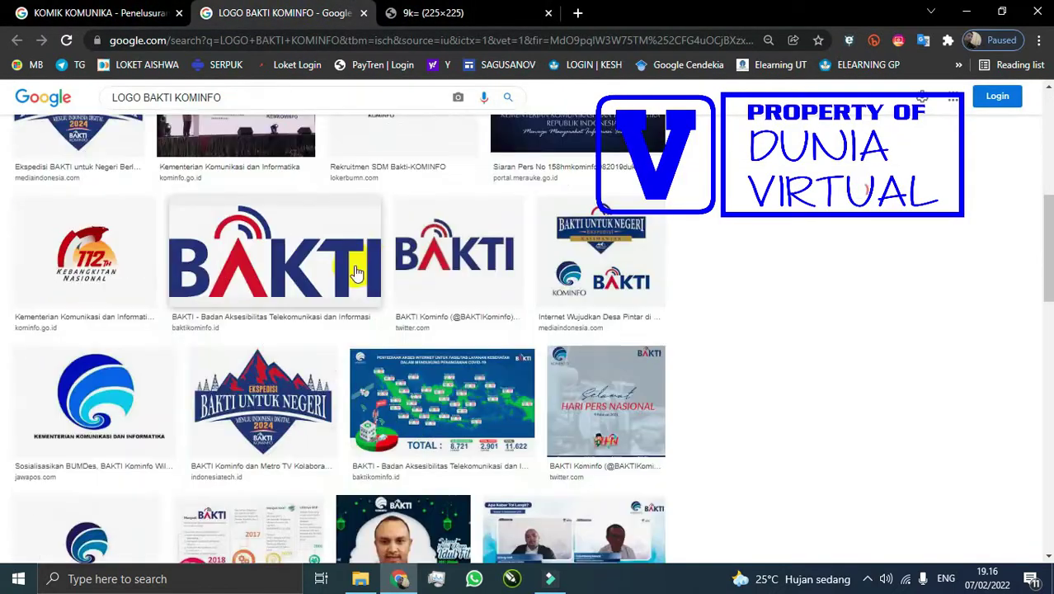
right_click(267, 247)
left_click(306, 262)
scroll(306, 263, "down", 10)
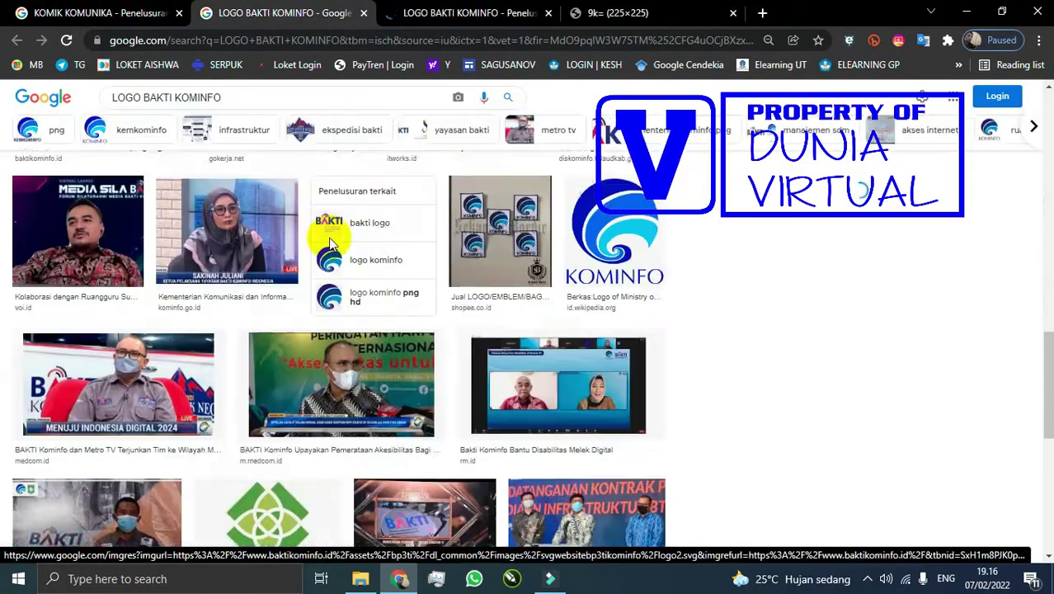
scroll(328, 238, "up", 8)
left_click(440, 10)
scroll(532, 207, "down", 2)
scroll(495, 190, "up", 2)
right_click(477, 175)
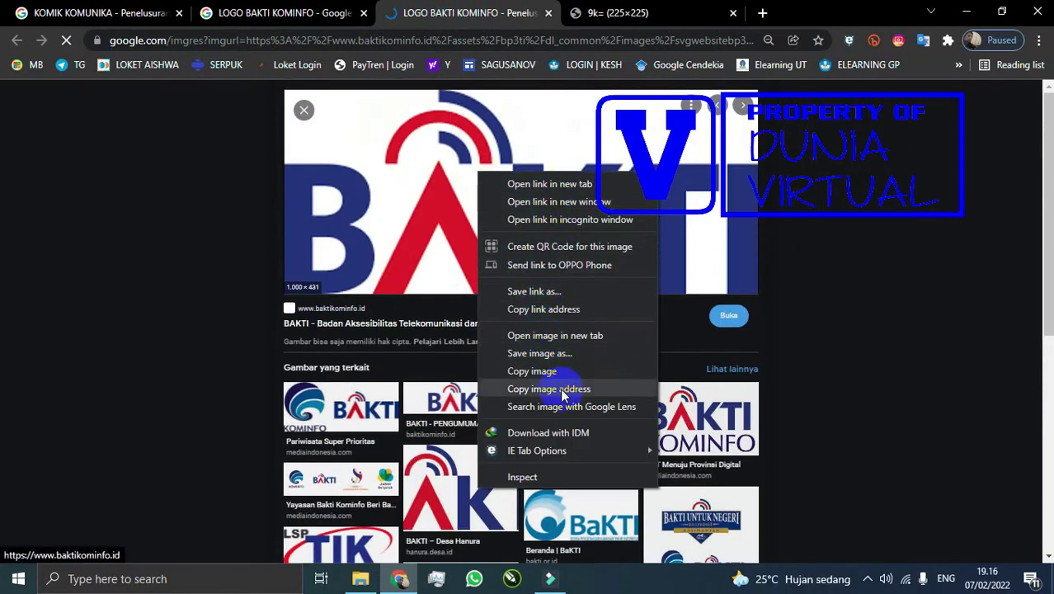
left_click(546, 185)
left_click(551, 9)
Open the related BAKTI logo with the Badan Aksesibilitas caption as an image in its own tab.
left_click(478, 12)
scroll(536, 276, "down", 2)
right_click(541, 266)
left_click(569, 278)
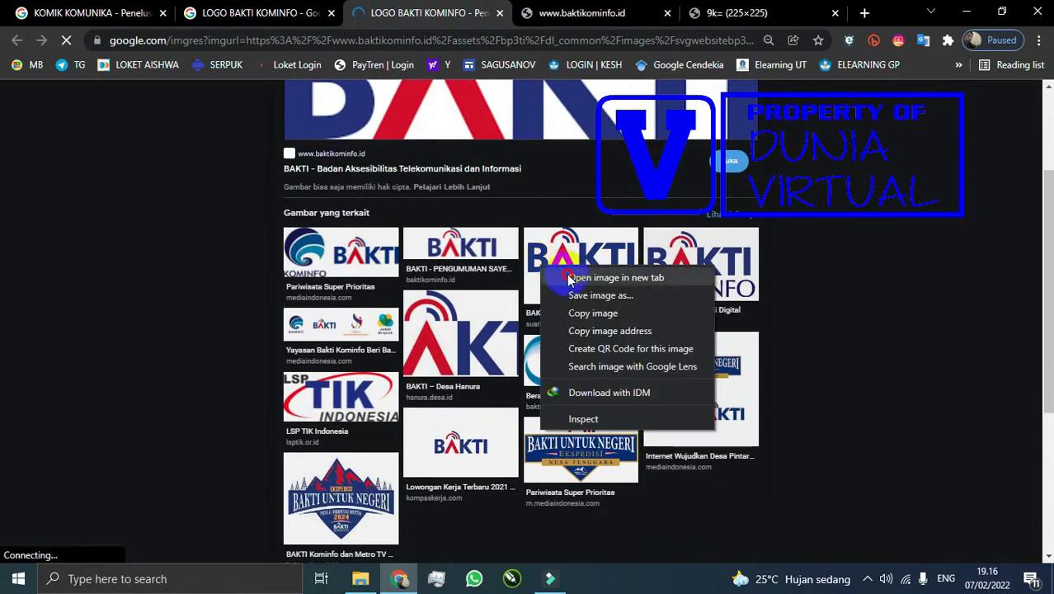
left_click(569, 278)
scroll(483, 272, "down", 3)
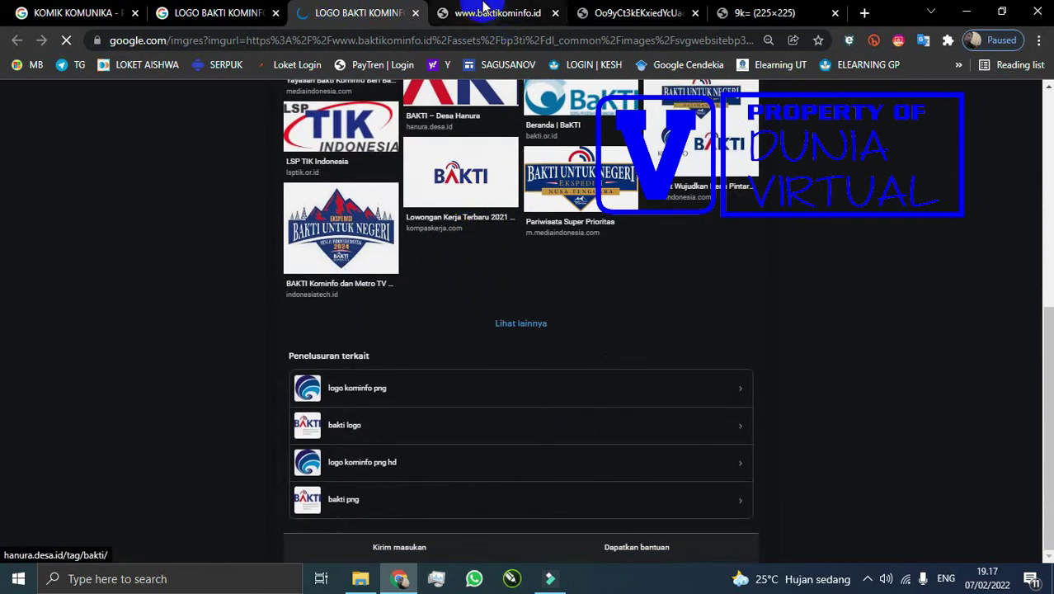
left_click(487, 10)
left_click(630, 13)
Save the captioned BAKTI logo as the PNG image "bAKTI kOMINFO" in the Kotak Ide Indonesia folder.
right_click(562, 298)
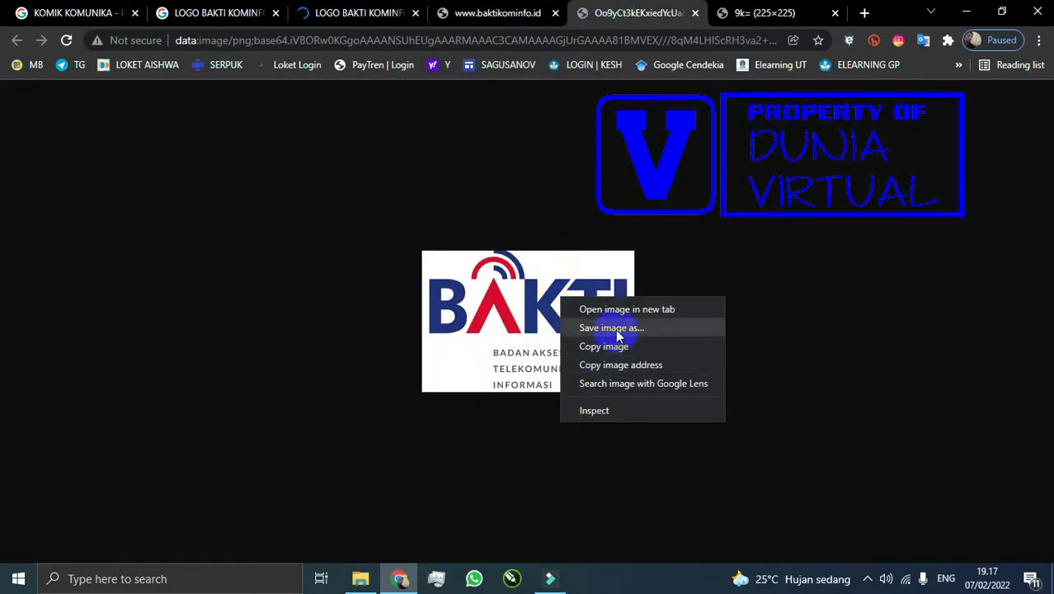
left_click(618, 334)
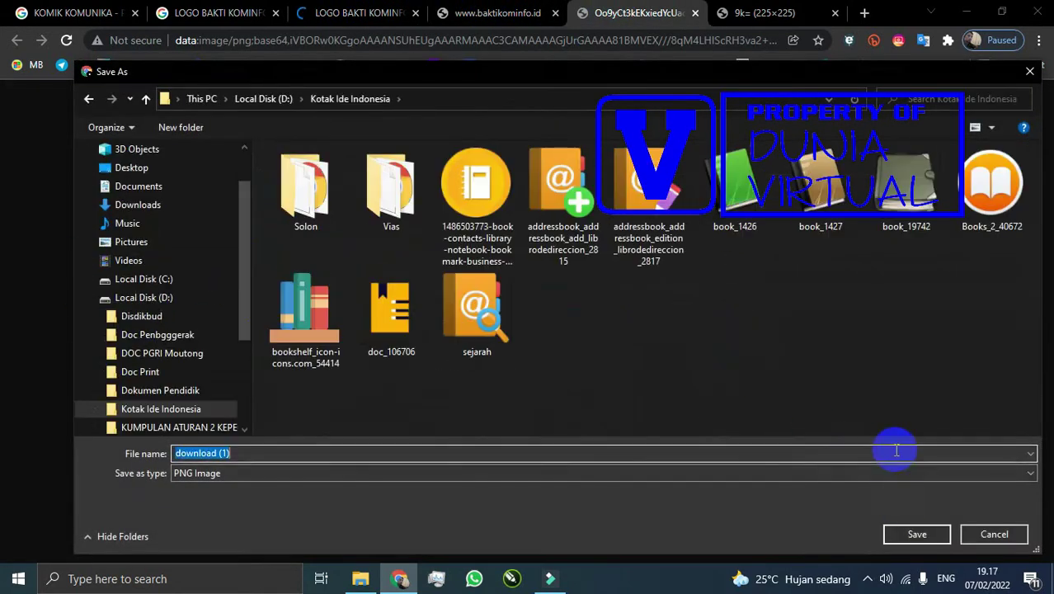
left_click(923, 533)
Close the 225×225 logo tab and look through the BAKTI KOMINFO image results for other usable logos.
left_click(763, 14)
left_click(834, 13)
left_click(628, 10)
left_click(454, 13)
scroll(620, 344, "up", 3)
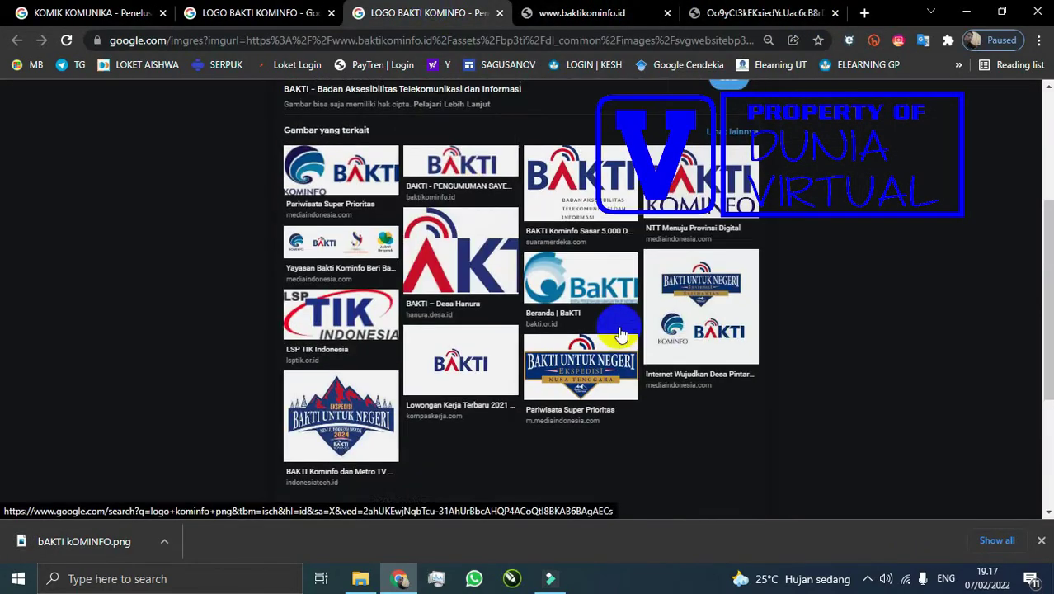
key("ctrl+shift+Tab")
scroll(482, 252, "down", 5)
scroll(536, 305, "up", 10)
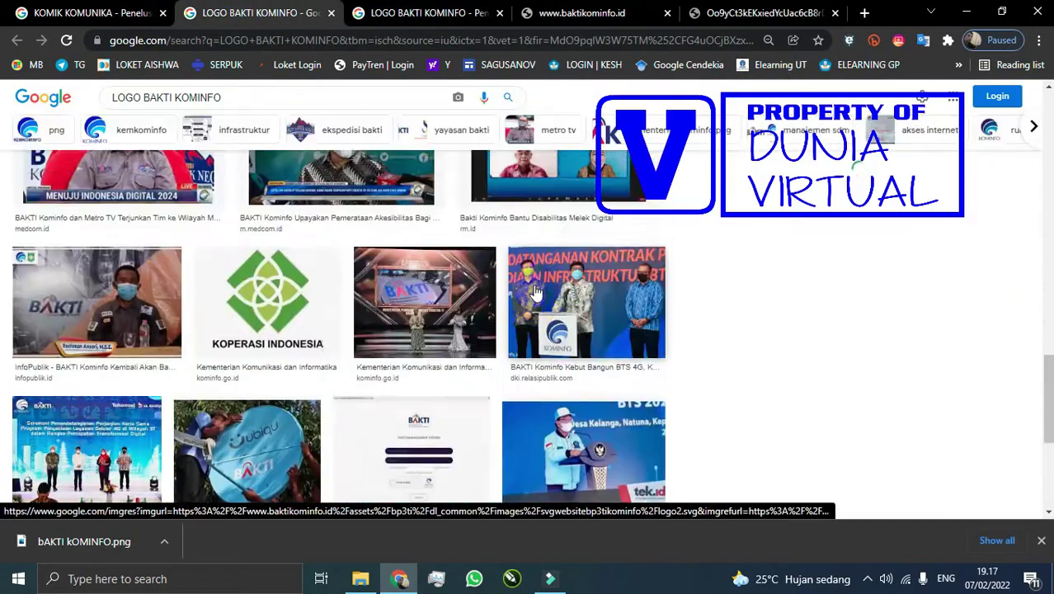
Open the Komik Komunika website from the search results in a new tab, reviewing the open BAKTI logo tabs while it loads.
key("ctrl+shift+Tab")
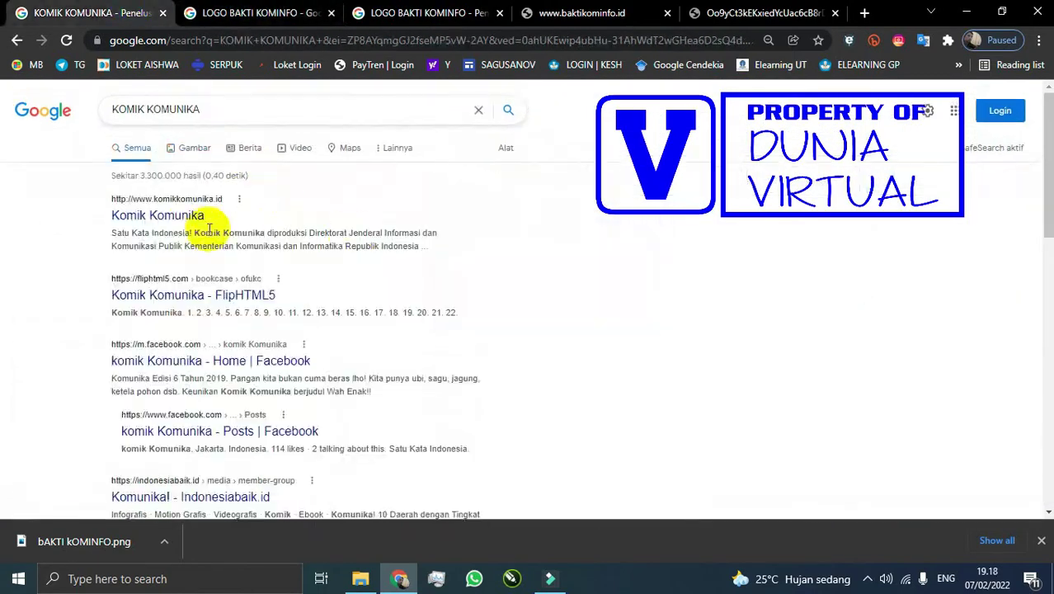
left_click(282, 188)
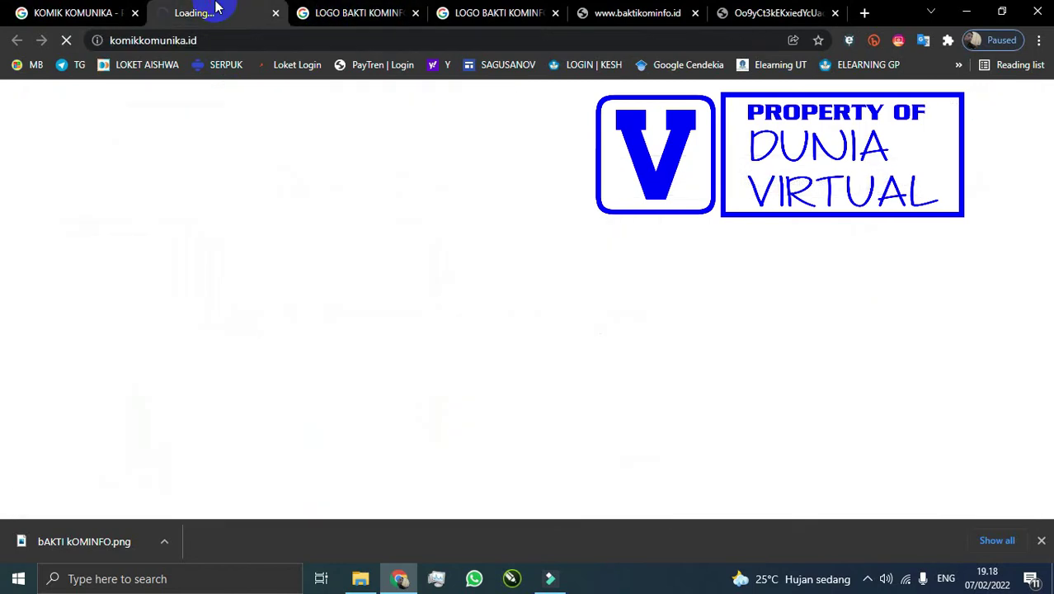
left_click(513, 15)
scroll(618, 165, "up", 2)
scroll(617, 194, "down", 2)
scroll(578, 157, "up", 3)
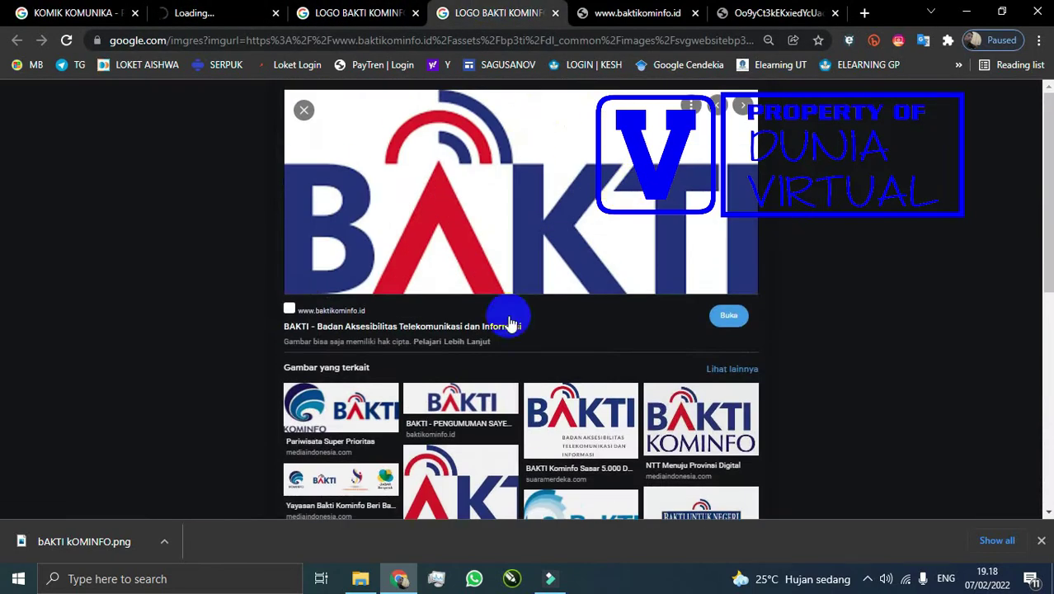
left_click(631, 13)
left_click(185, 10)
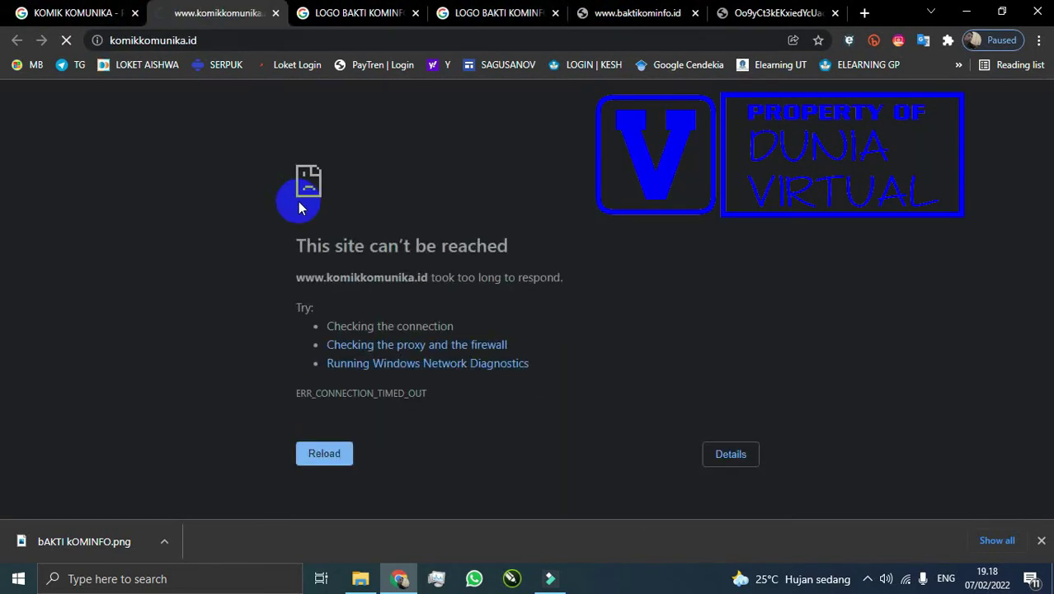
Scan the full list of LOGO BAKTI KOMINFO image results for a further suitable logo.
left_click(150, 185)
key("ctrl+Tab")
scroll(467, 150, "down", 6)
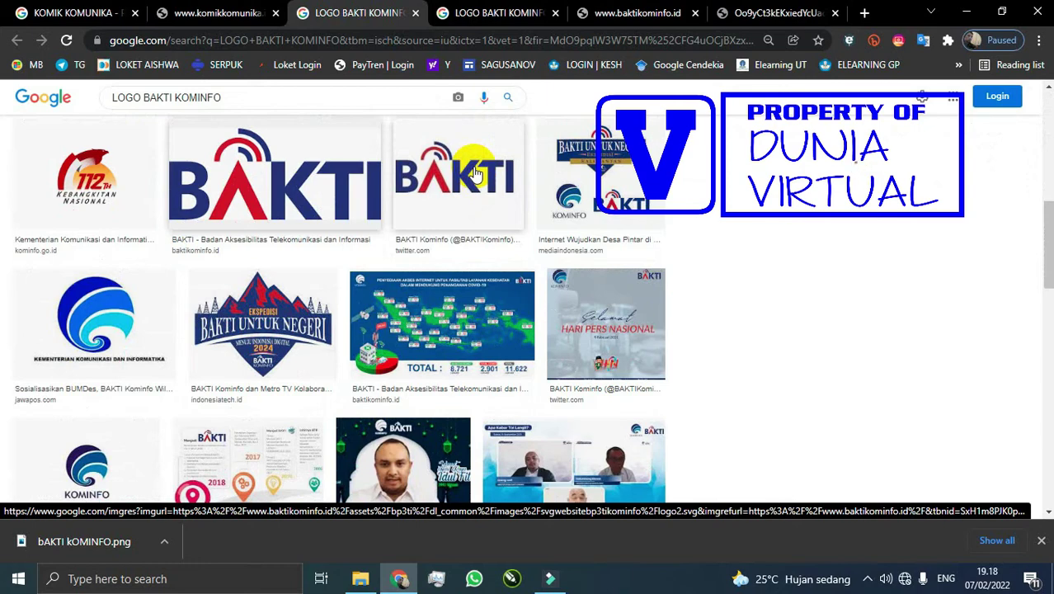
scroll(408, 227, "down", 15)
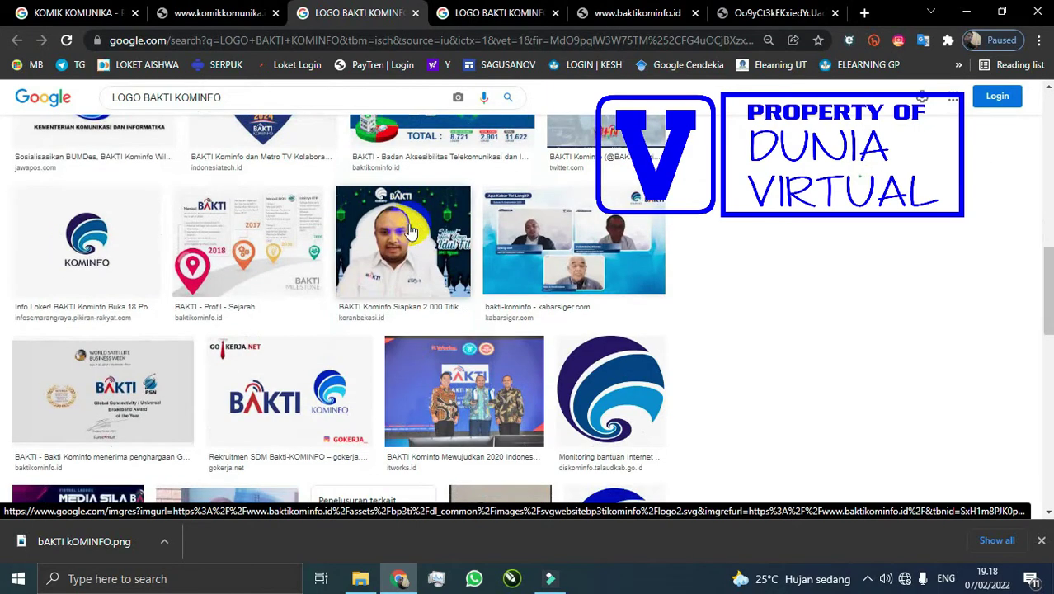
scroll(409, 227, "up", 15)
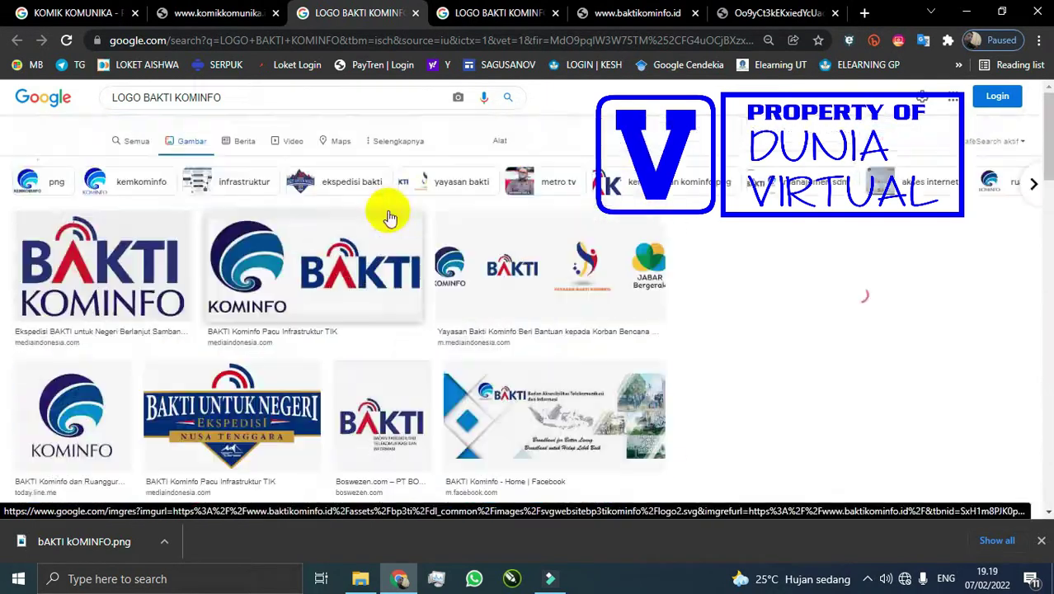
Browse the Komik Komunika site and open its KOMUNIKA! profile logo as an image in a new tab.
left_click(210, 14)
left_click(1041, 541)
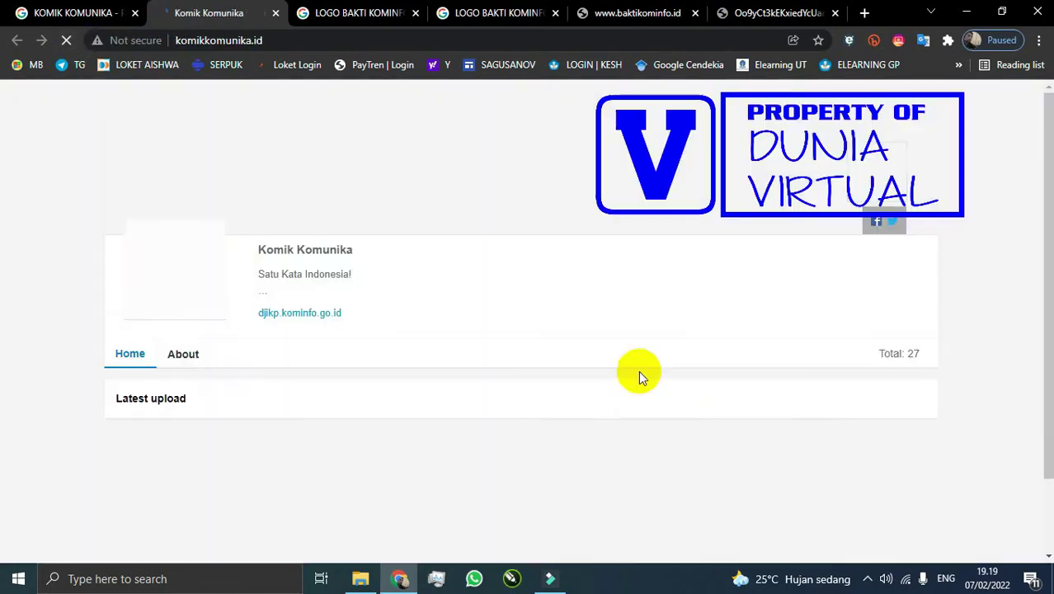
scroll(247, 327, "down", 15)
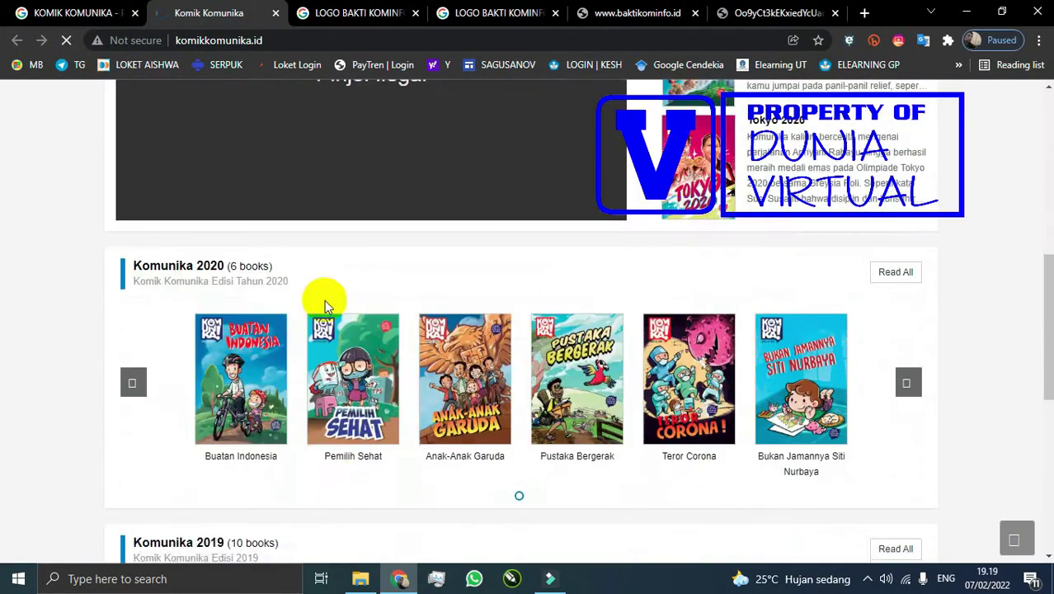
scroll(325, 304, "up", 12)
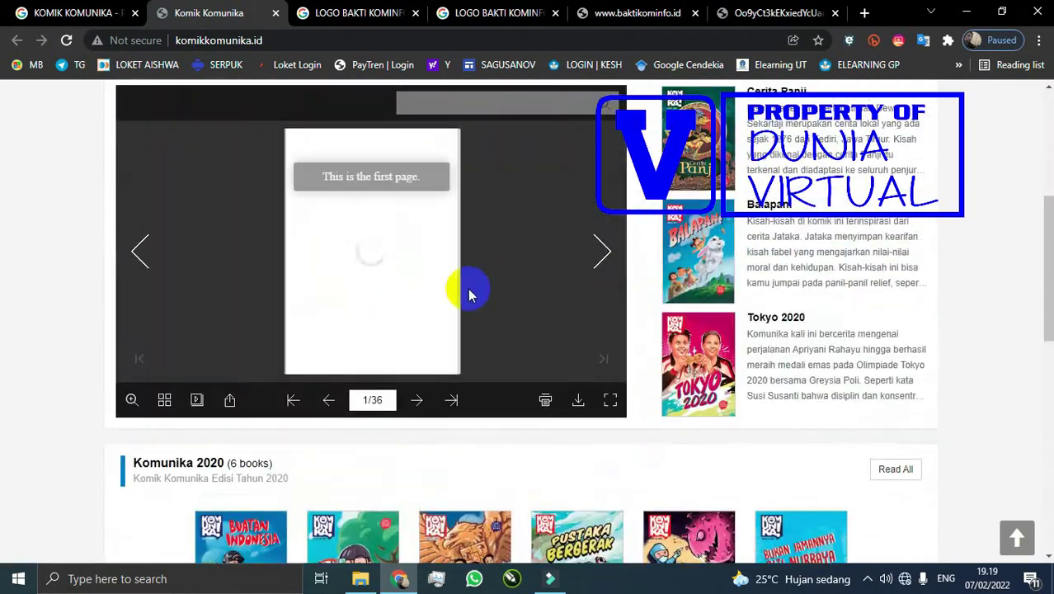
scroll(722, 277, "up", 3)
scroll(722, 278, "up", 2)
right_click(186, 259)
left_click(240, 270)
left_click(302, 13)
left_click(170, 10)
left_click(268, 12)
Save the KOMUNIKA! logo image as kOMUNIKA.png.
right_click(515, 289)
left_click(569, 323)
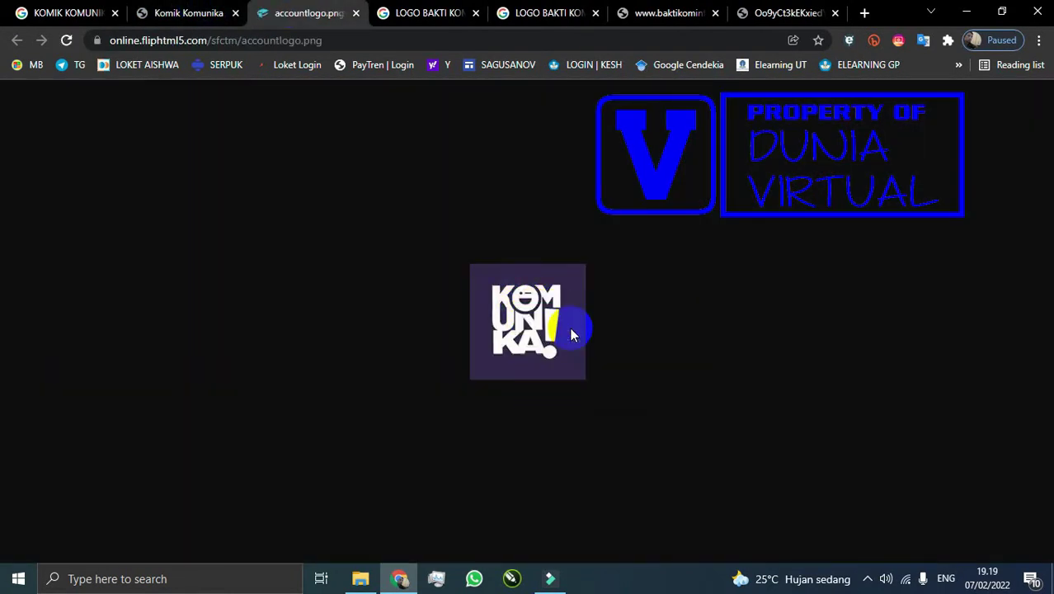
type("kOMU")
left_click(916, 536)
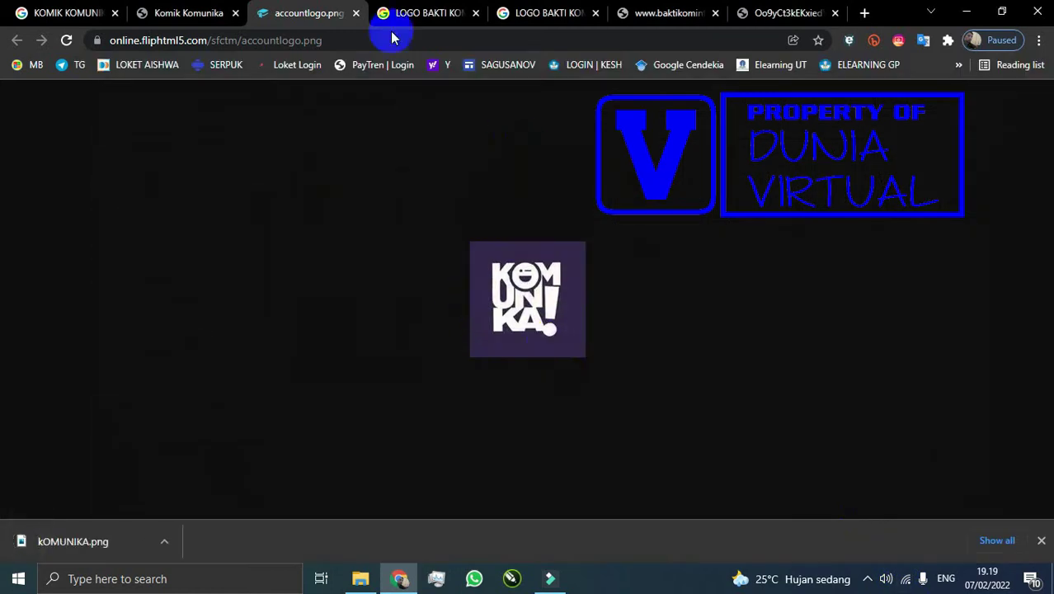
Review the Komik Komunika home and About pages and look through its linked djikp.kominfo.go.id site, opened in a new tab.
left_click(195, 14)
scroll(391, 230, "down", 6)
left_click(1041, 541)
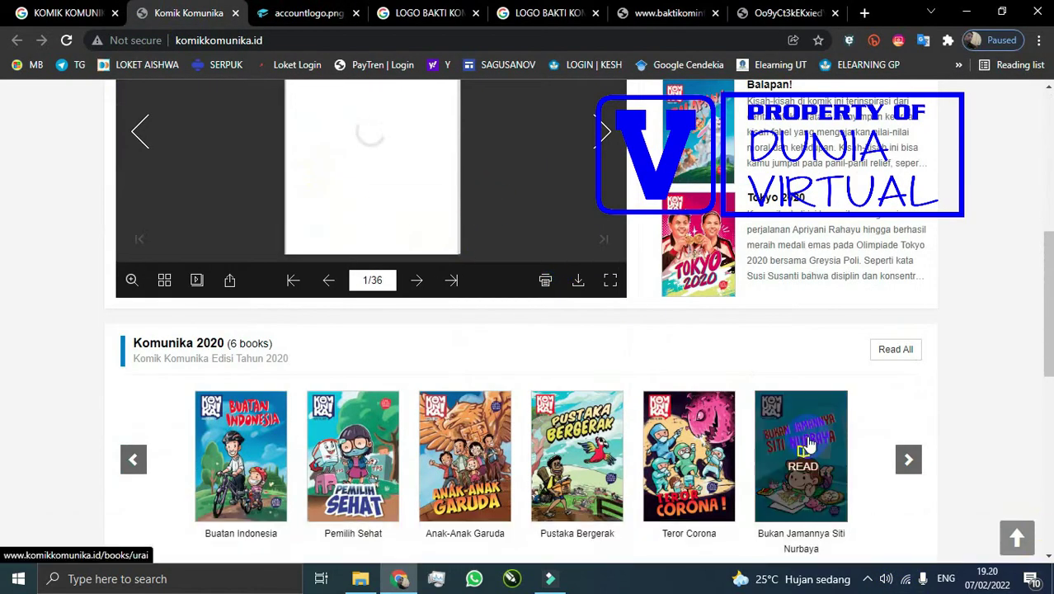
scroll(626, 368, "up", 6)
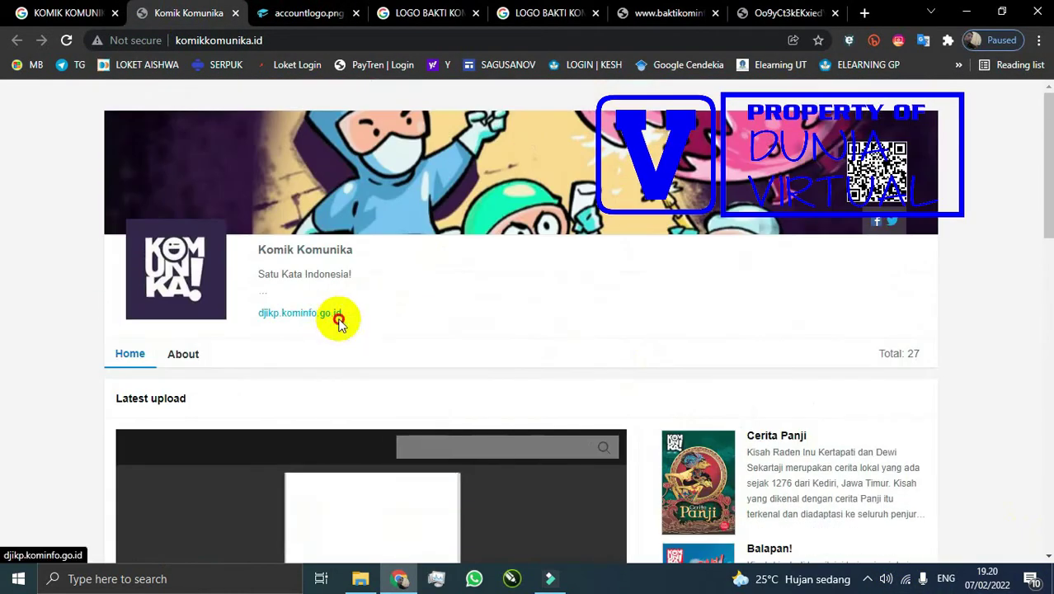
right_click(343, 318)
left_click(351, 326)
left_click(183, 352)
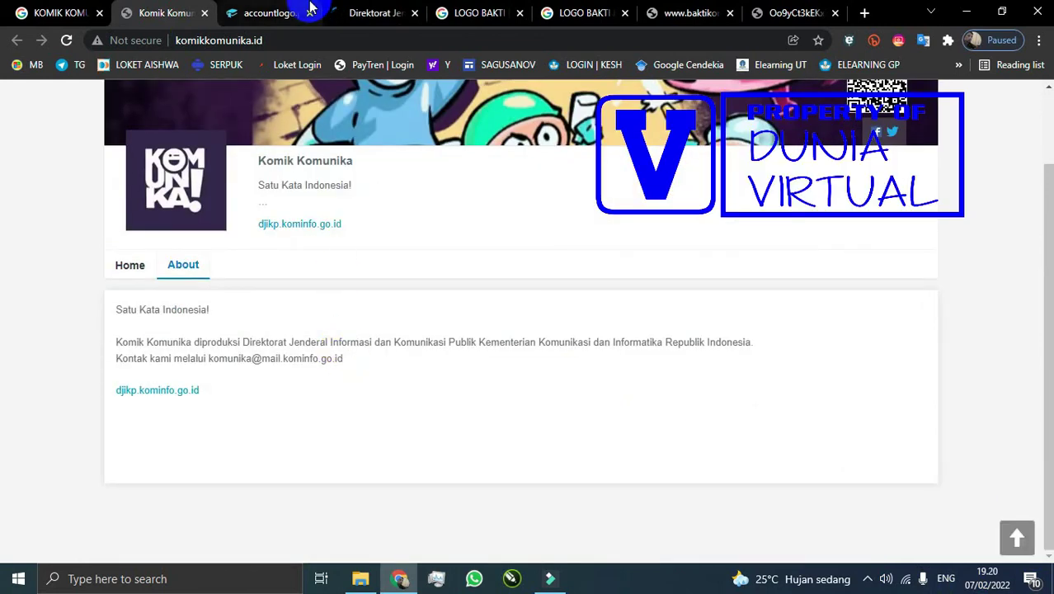
left_click(363, 12)
scroll(383, 244, "down", 5)
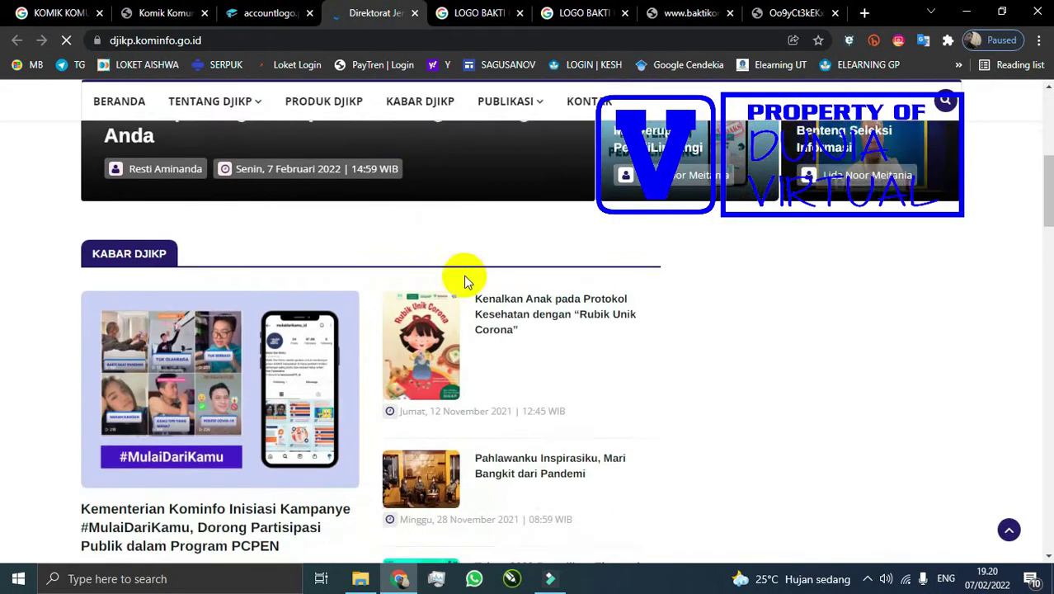
scroll(464, 275, "down", 5)
Look through the Komik Komunika home page again and recheck the open logo tabs.
left_click(479, 13)
left_click(165, 12)
scroll(281, 235, "up", 2)
left_click(138, 366)
scroll(418, 326, "down", 7)
scroll(418, 326, "up", 7)
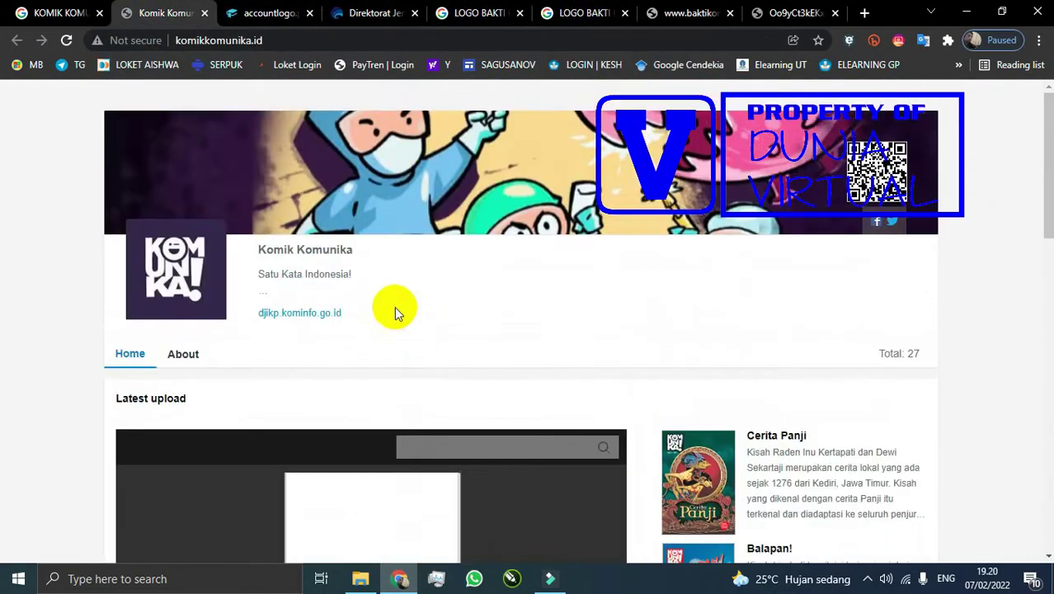
left_click(478, 13)
left_click(272, 12)
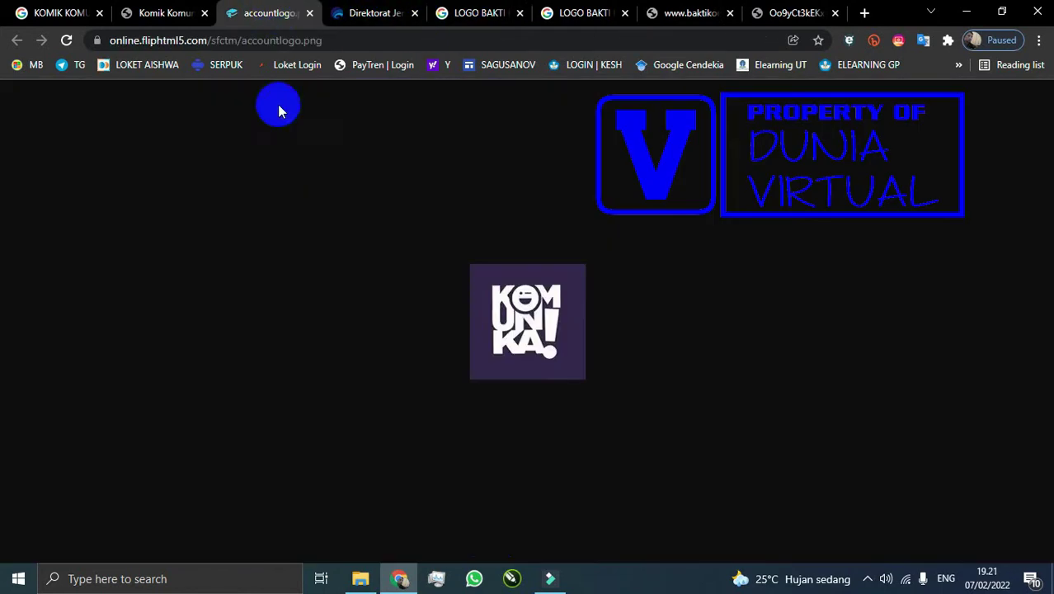
Switch to Filmora, play the timeline from the end of the last clip, and show the project media.
left_click(548, 578)
left_click(738, 361)
left_click_drag(738, 353, 704, 357)
key("space")
left_click(21, 40)
Import the bAKTI kOMINFO, kOMUNIKA, KOTAK IDE LOGO PANJANG and LOGO images from the Kotak Ide Indonesia folder into the Filmora project.
left_click(361, 578)
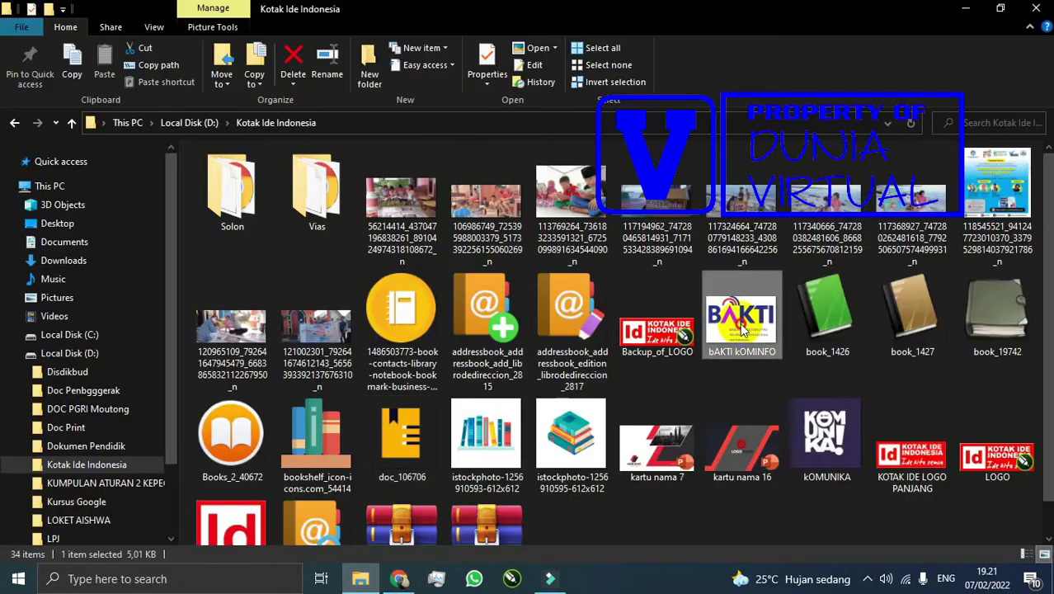
left_click(748, 327)
scroll(729, 381, "down", 1)
left_click(893, 420)
left_click(231, 494, "ctrl")
left_click(826, 396, "ctrl")
left_click_drag(487, 495, 447, 263)
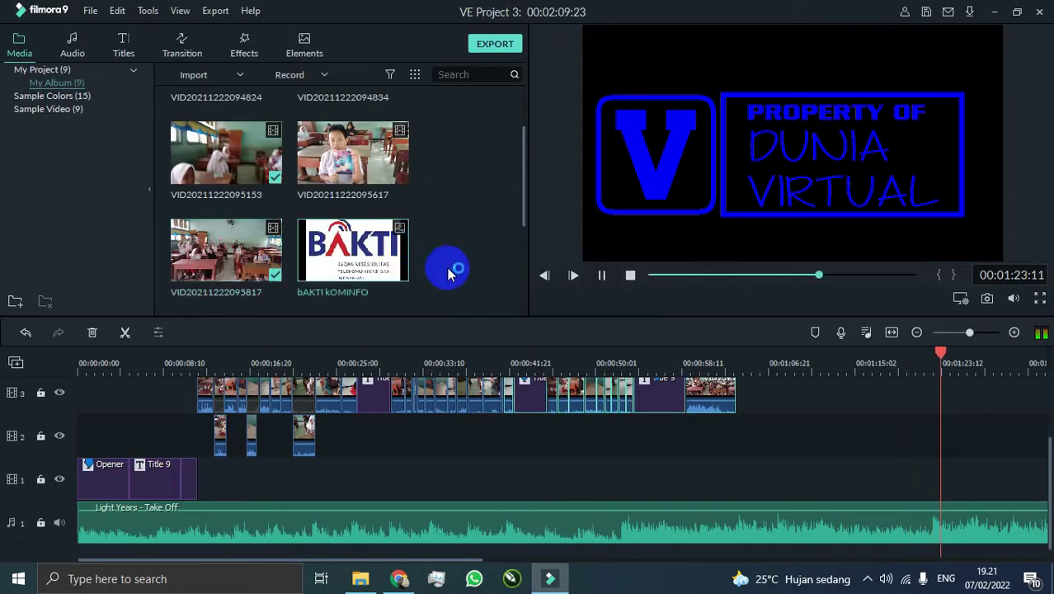
left_click_drag(359, 190, 360, 238)
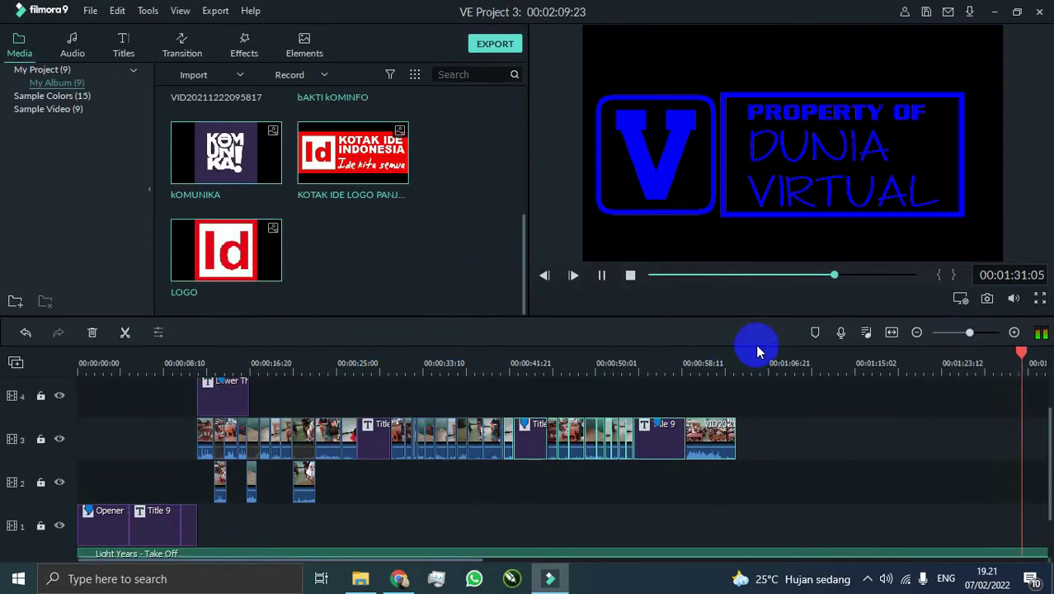
Place the kOMUNIKA image on track 3 after the last clip and the LOGO image directly beneath it on track 2.
left_click_drag(226, 153, 759, 437)
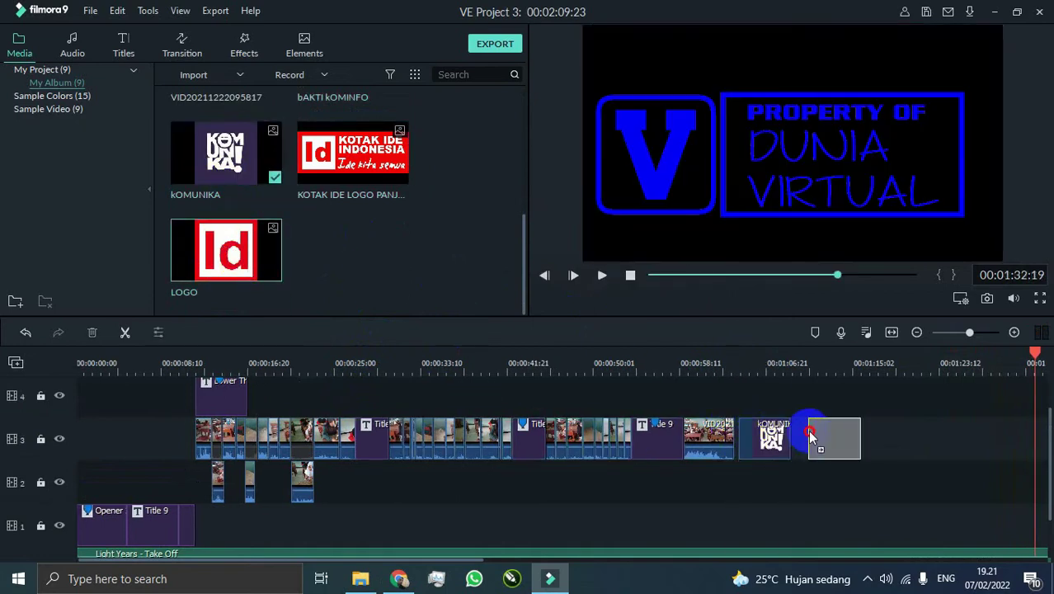
left_click(746, 364)
left_click_drag(782, 485, 777, 487)
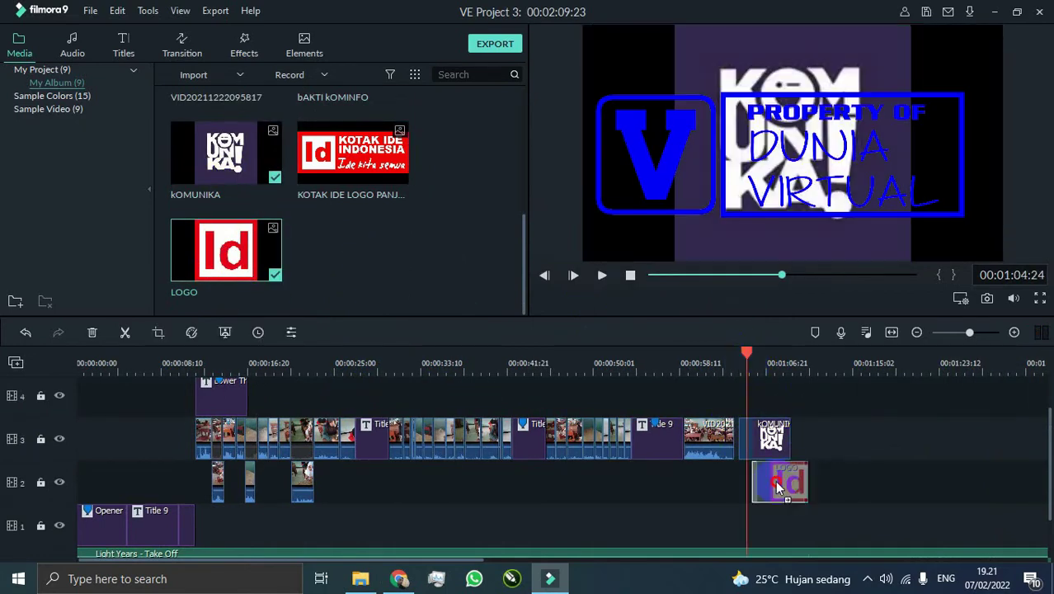
Shrink the KOMUNIKA and square Id logos and set them side by side in the video frame.
double_click(787, 140)
left_click_drag(673, 260, 816, 121)
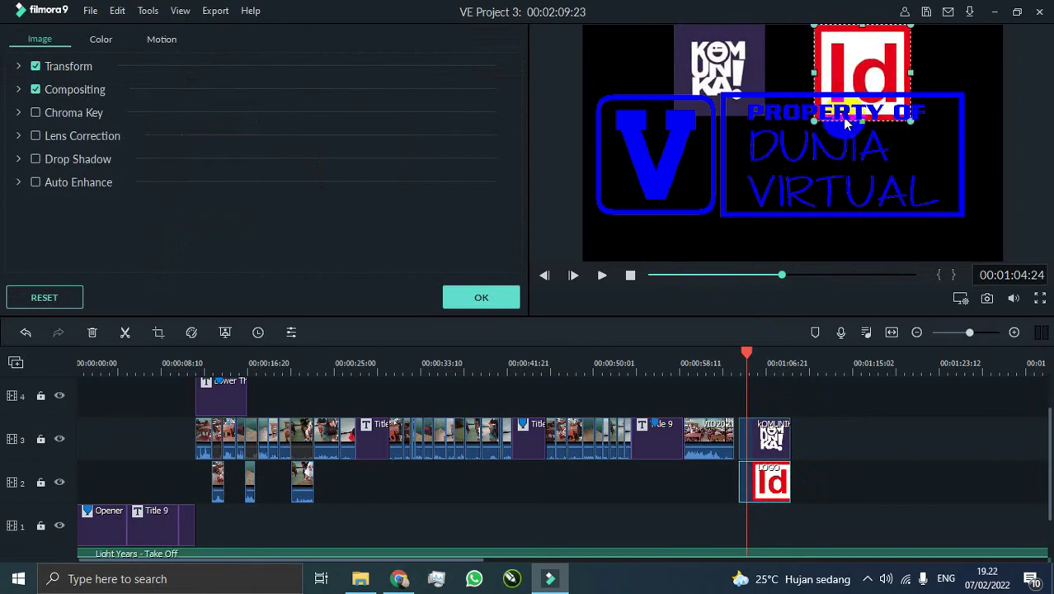
left_click_drag(753, 91, 747, 136)
left_click_drag(837, 92, 837, 136)
left_click(467, 295)
Add the KOTAK IDE LOGO PANJANG image to track 1 and the bAKTI kOMINFO image to track 4, aligned with the other logos.
left_click_drag(355, 157, 676, 386)
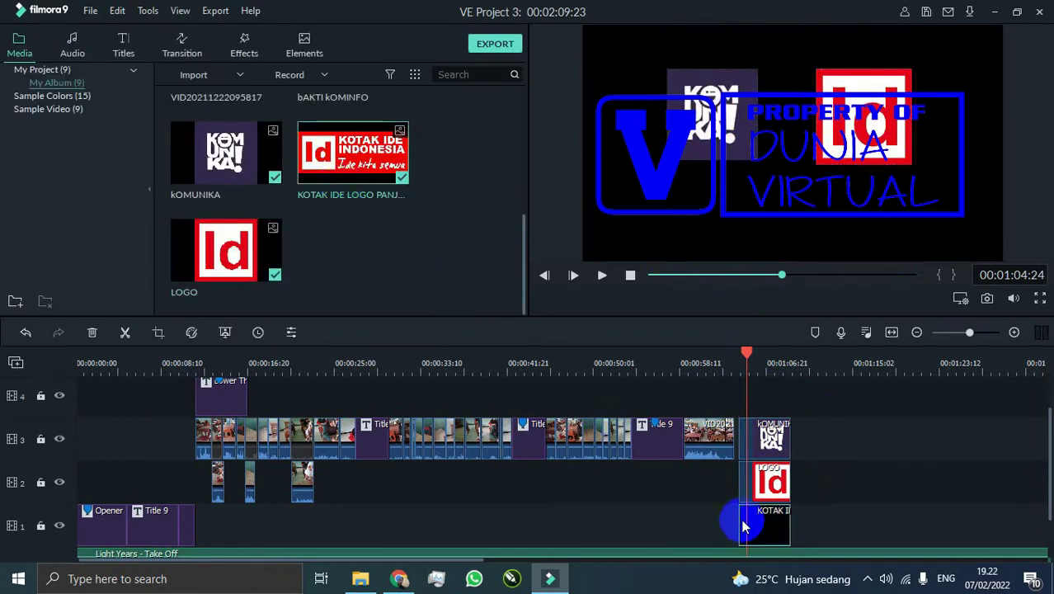
scroll(346, 198, "up", 2)
left_click_drag(352, 105, 755, 392)
Shrink the BAKTI and long Kotak Ide Indonesia logos, moving BAKTI to the frame's right side and Kotak Ide to its upper left.
double_click(637, 241)
left_click_drag(637, 242, 852, 104)
left_click(481, 297)
left_click_drag(940, 87, 926, 154)
left_click(610, 213)
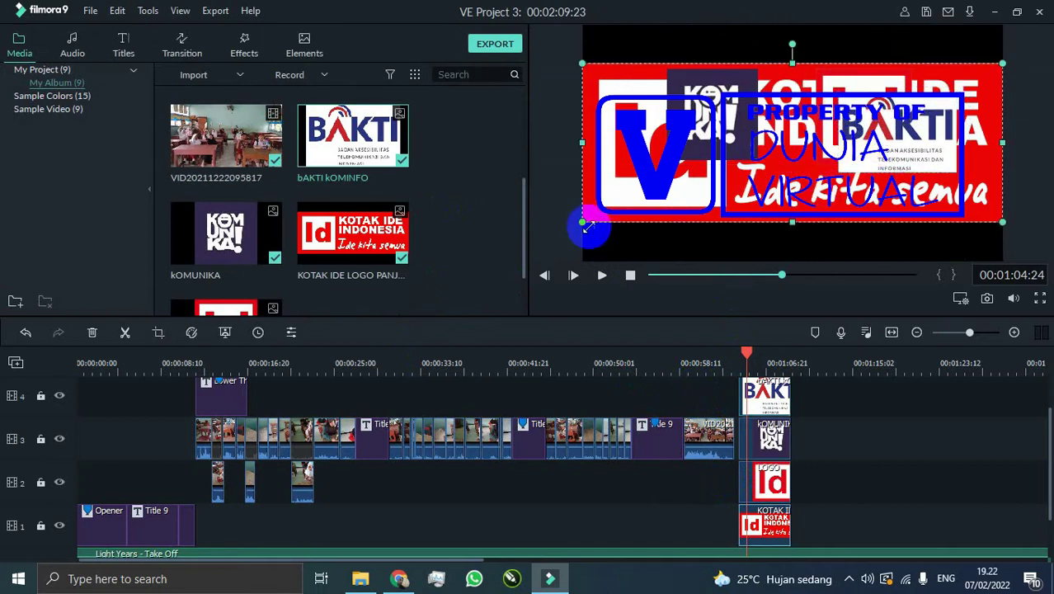
left_click_drag(586, 225, 824, 133)
left_click_drag(948, 76, 748, 153)
Enlarge the BAKTI logo at the frame's upper centre and arrange the smaller KOMUNIKA and Id logos below it.
double_click(748, 108)
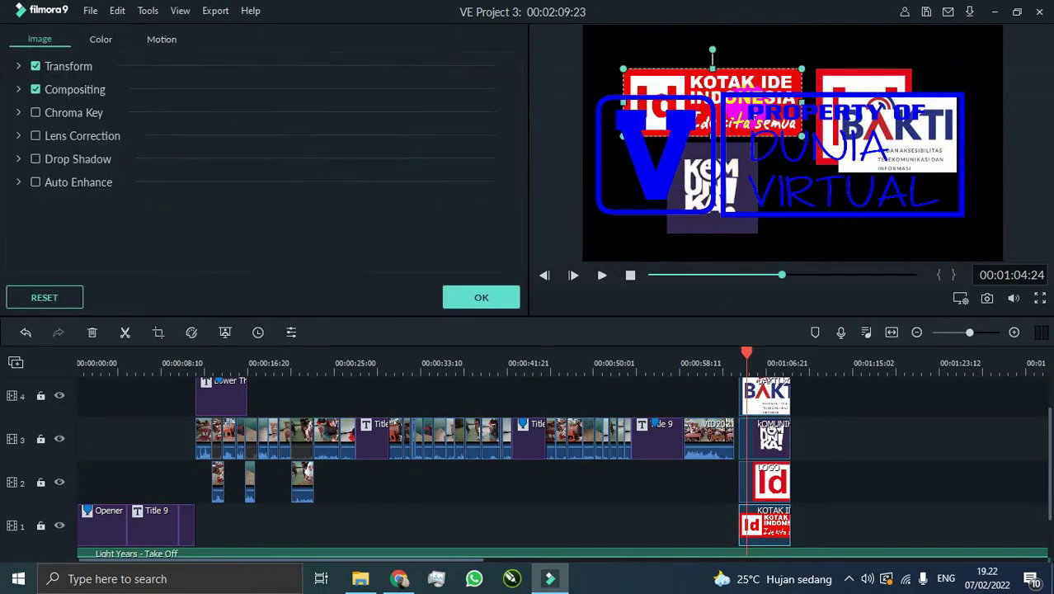
left_click_drag(912, 128, 803, 87)
left_click_drag(846, 133, 882, 159)
mouse_move(827, 118)
left_mouse_down()
mouse_move(834, 124)
mouse_move(822, 112)
left_mouse_up()
left_click_drag(826, 182, 823, 245)
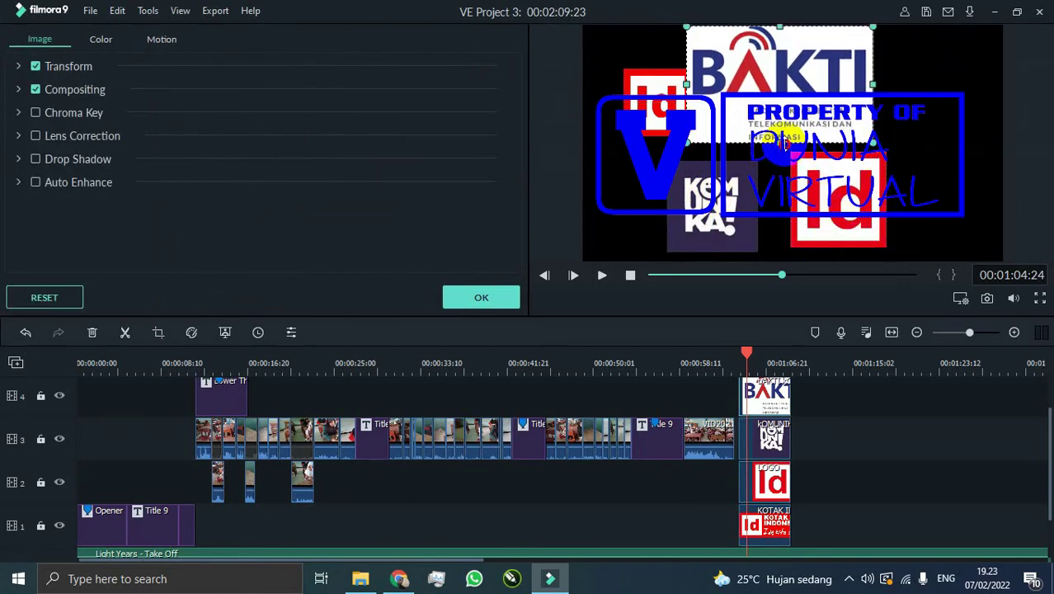
left_click_drag(787, 98, 787, 116)
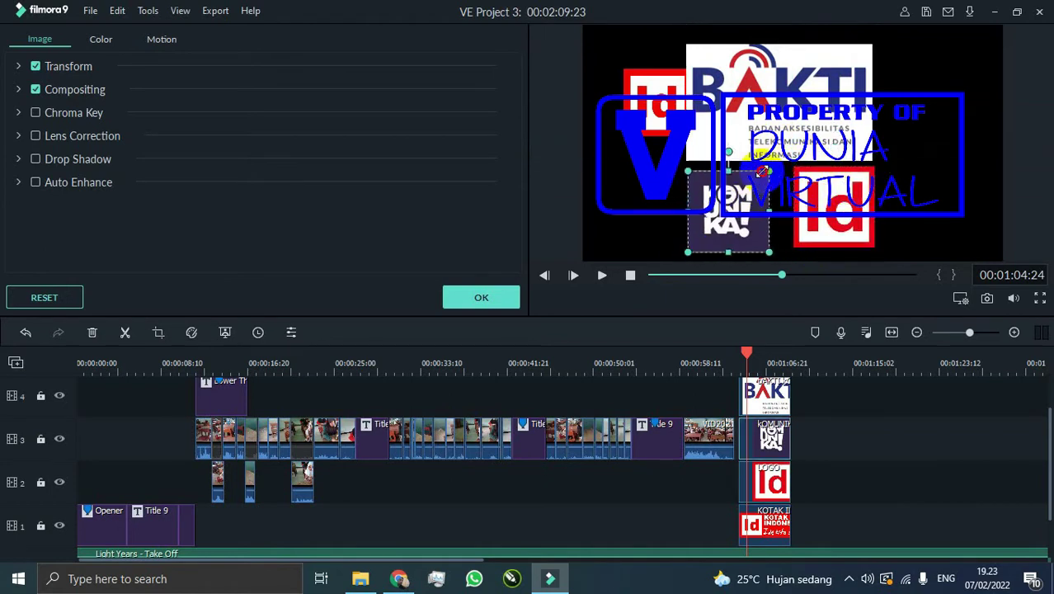
left_click_drag(649, 142, 641, 201)
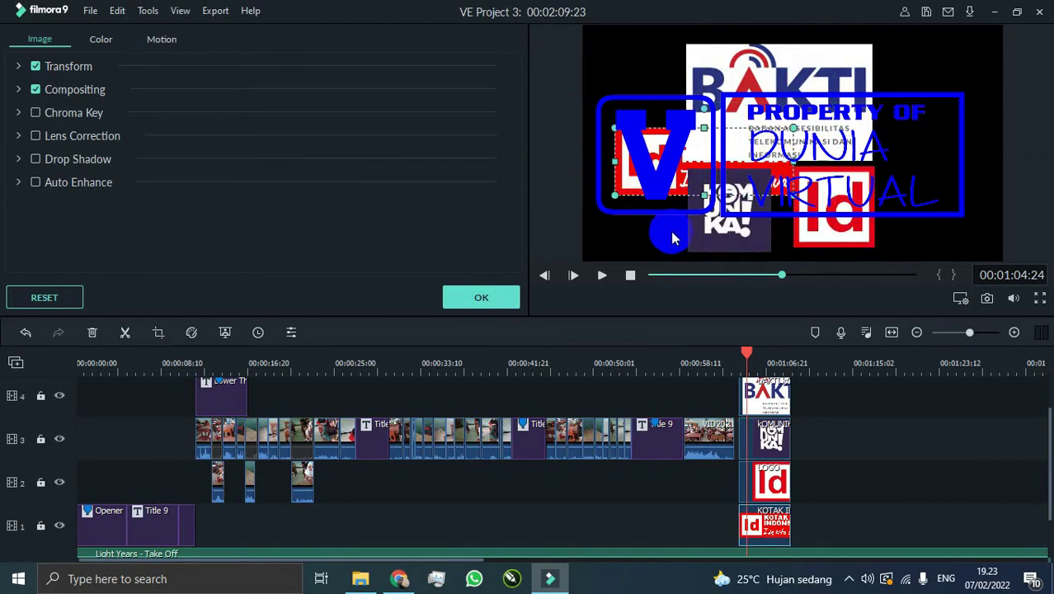
left_click(493, 304)
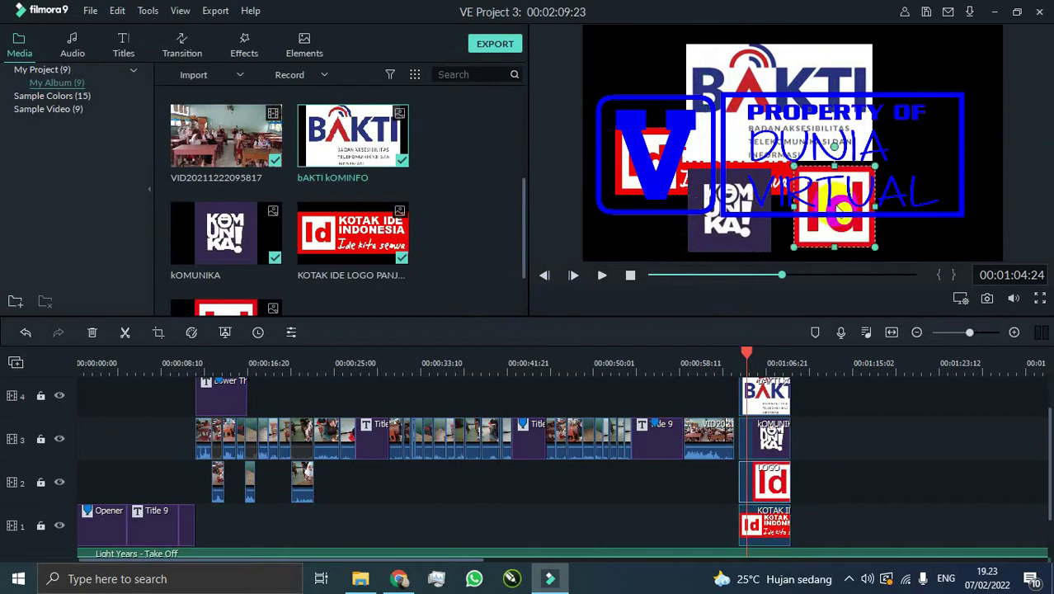
Delete the square Id logo and set the enlarged long Kotak Ide Indonesia logo beside KOMUNIKA, under the BAKTI logo.
key("Delete")
left_click_drag(637, 162, 799, 213)
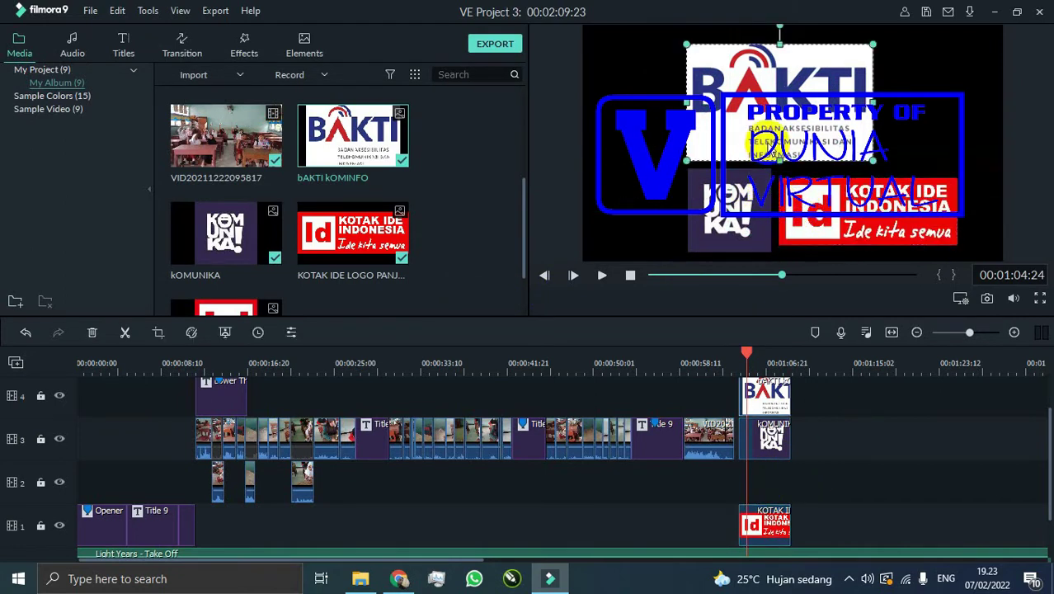
left_click_drag(734, 198, 693, 196)
mouse_move(950, 245)
left_mouse_down()
mouse_move(921, 237)
mouse_move(946, 251)
left_mouse_up()
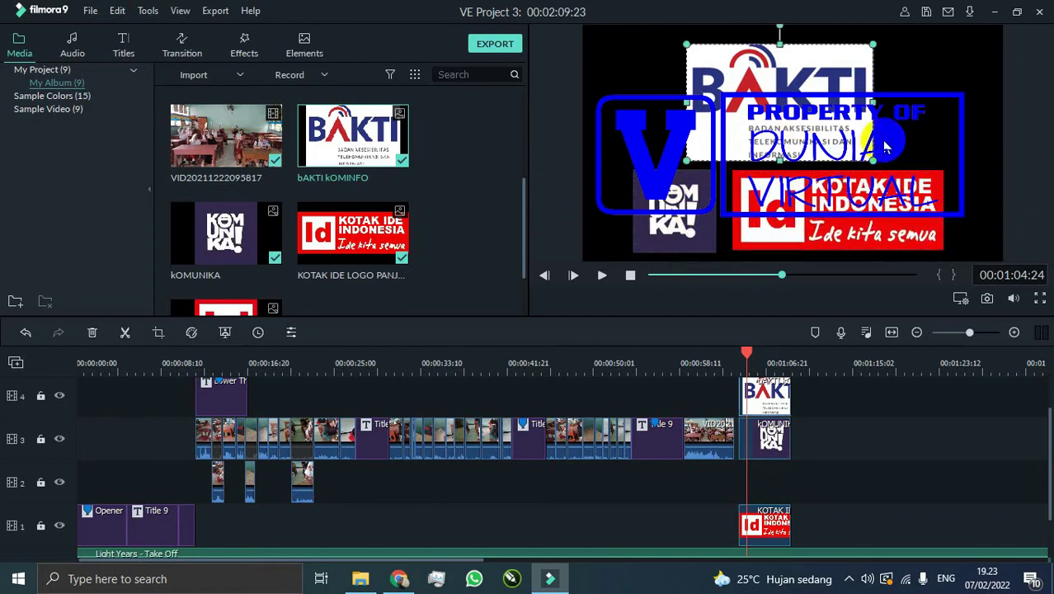
Play back the closing logo section to check its layout.
left_click(710, 358)
key("space")
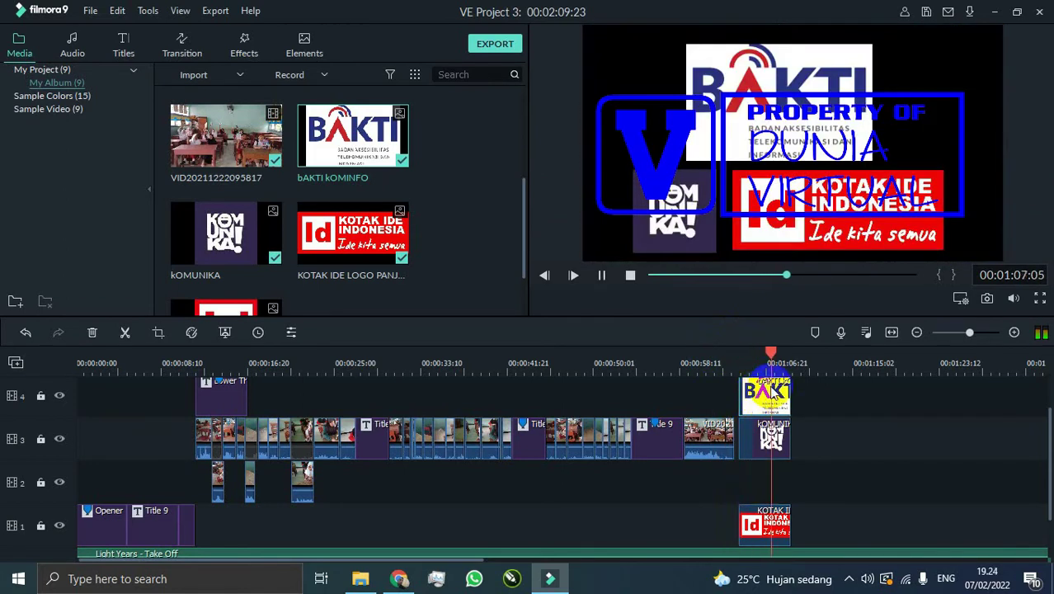
left_click(740, 363)
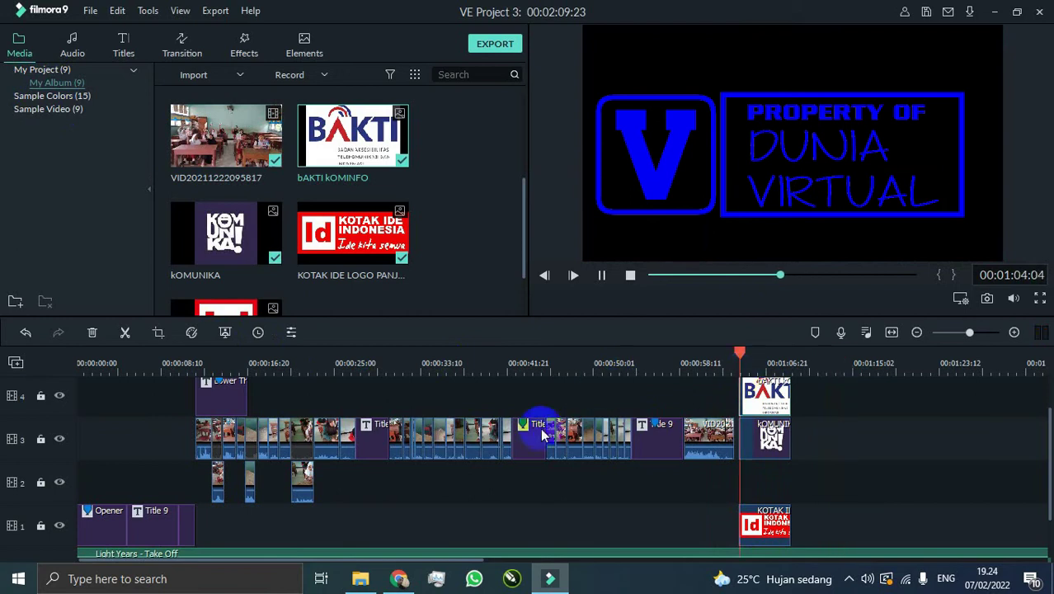
key("space")
Overlay the LOGO image on track 5 above the lower-third title and shrink it into the video frame's upper-left corner.
scroll(252, 296, "down", 1)
scroll(273, 313, "up", 3)
scroll(292, 391, "up", 1)
scroll(256, 256, "down", 5)
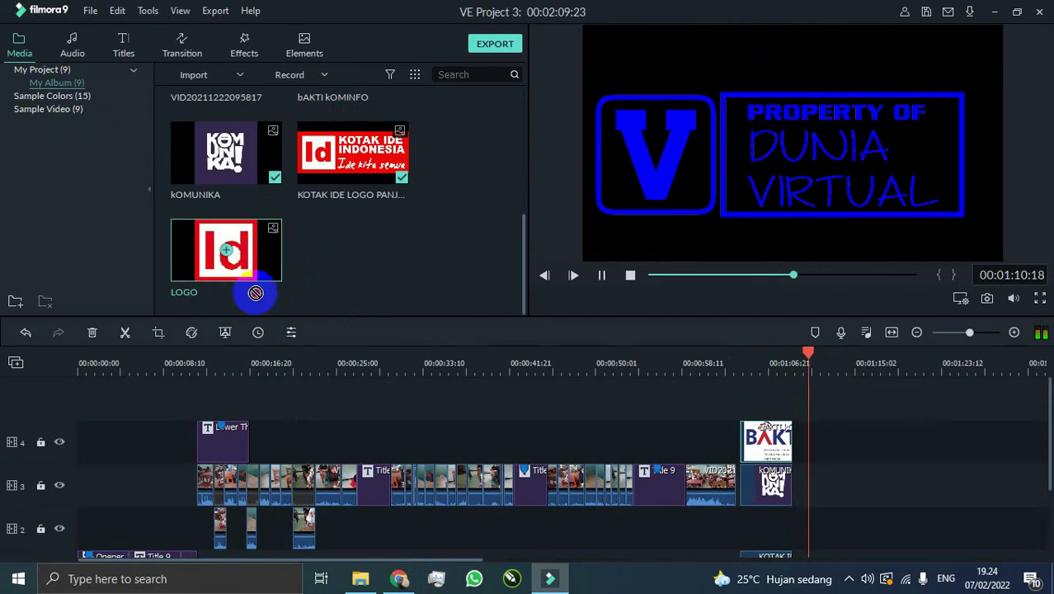
left_click_drag(201, 391, 202, 393)
left_click(693, 242)
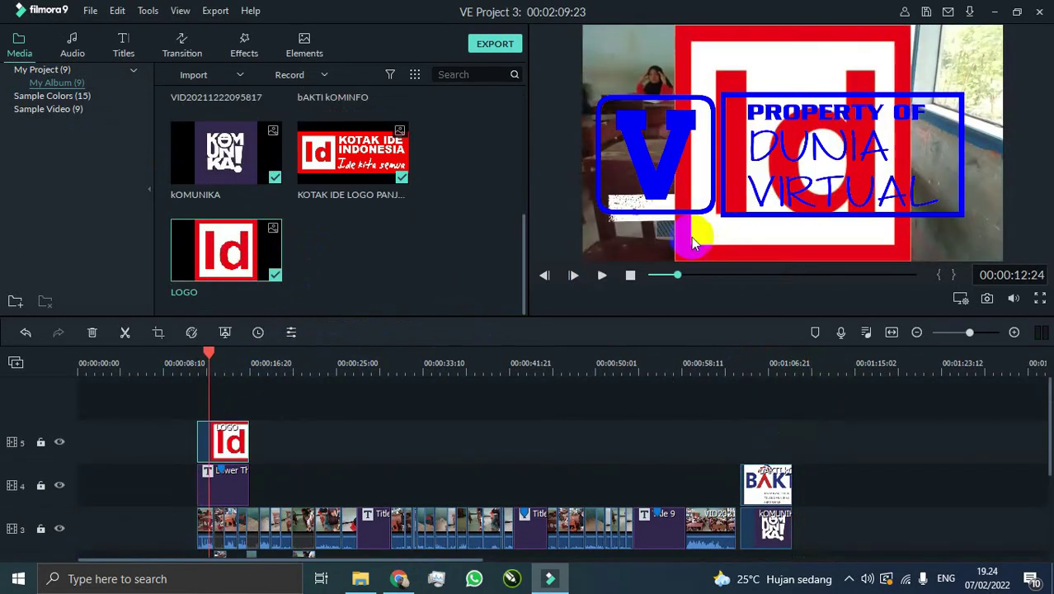
left_click_drag(678, 269, 887, 86)
left_click_drag(814, 66, 629, 64)
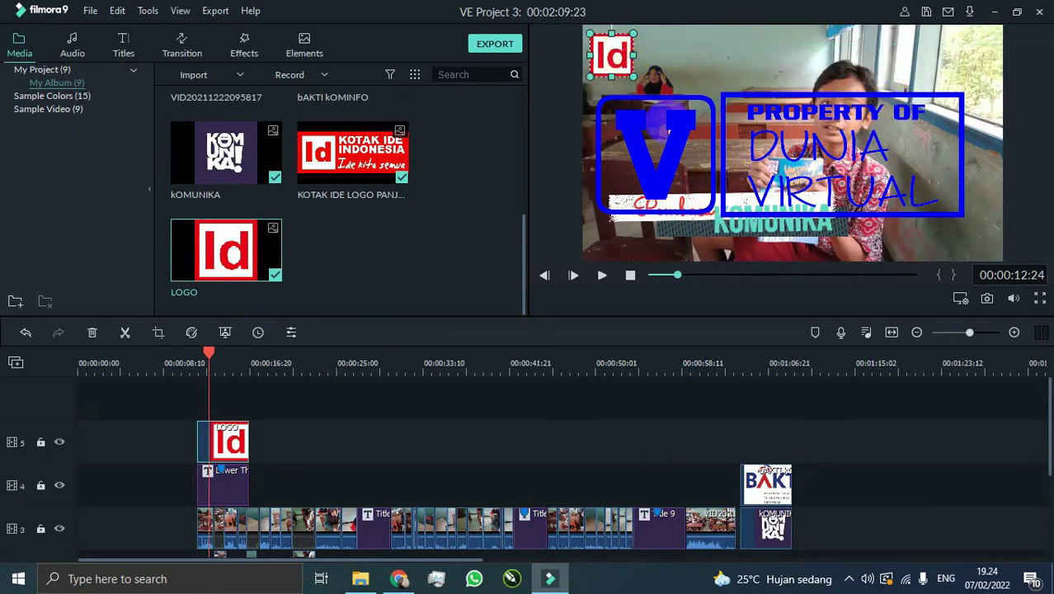
Add the Vintage Viewfinder 2 effect to track 4 just after the lower-third title and play that section back.
left_click(304, 41)
left_click(244, 41)
scroll(320, 165, "down", 10)
scroll(226, 224, "down", 15)
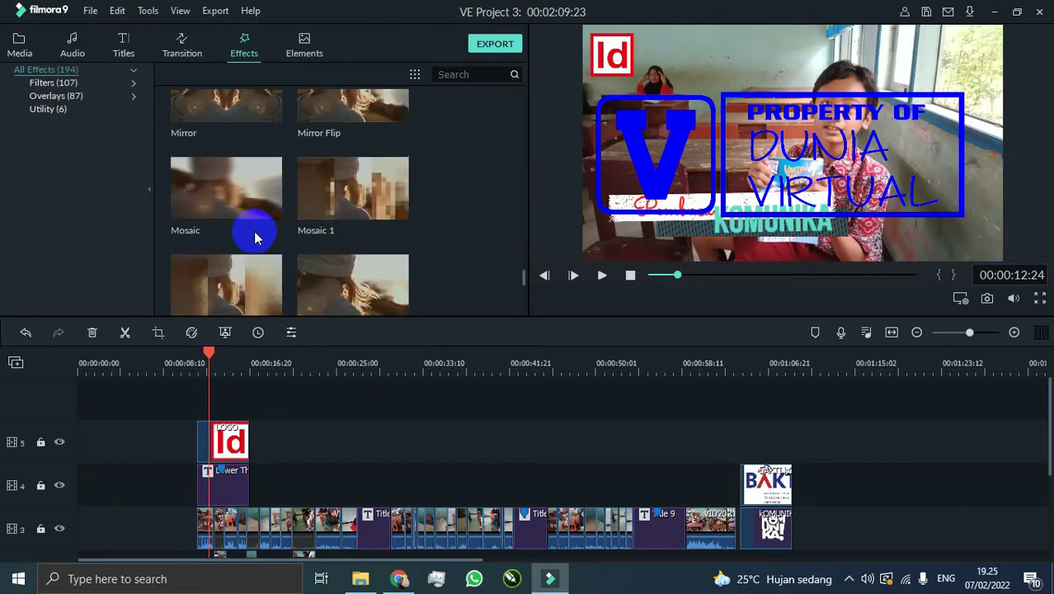
left_click_drag(338, 182, 270, 477)
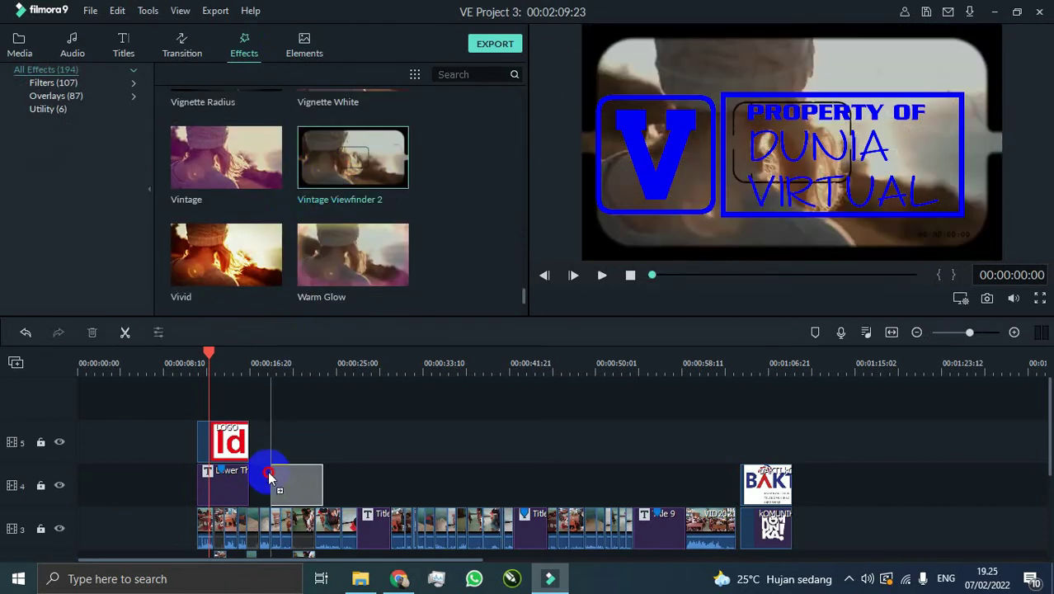
left_click(249, 356)
key("space")
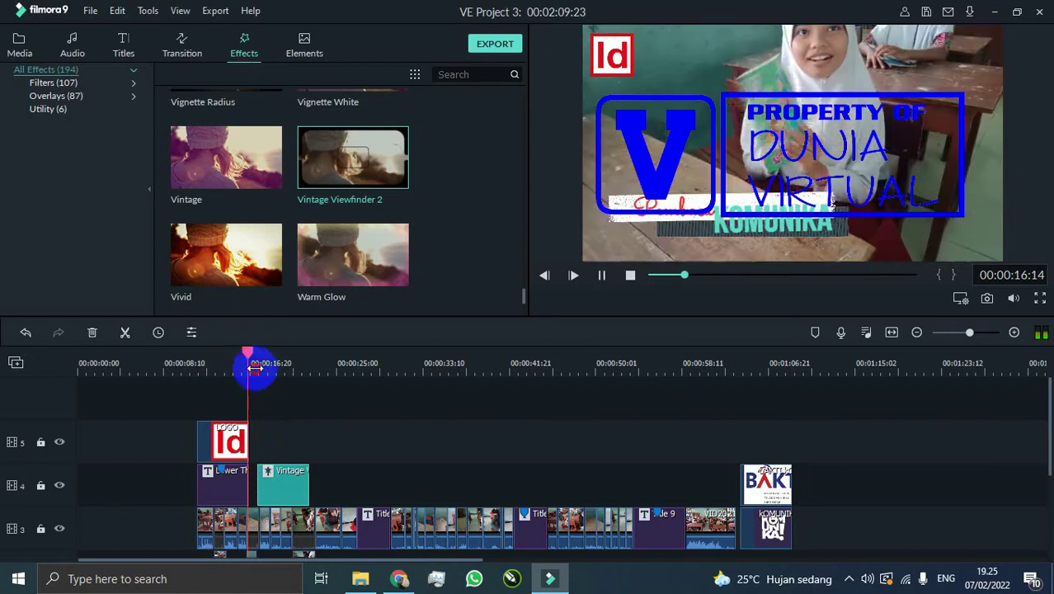
key("space")
Browse the effects library, add the Cinema 21:9 effect to track 4 at about 00:00:26 and play that section back.
scroll(368, 237, "up", 10)
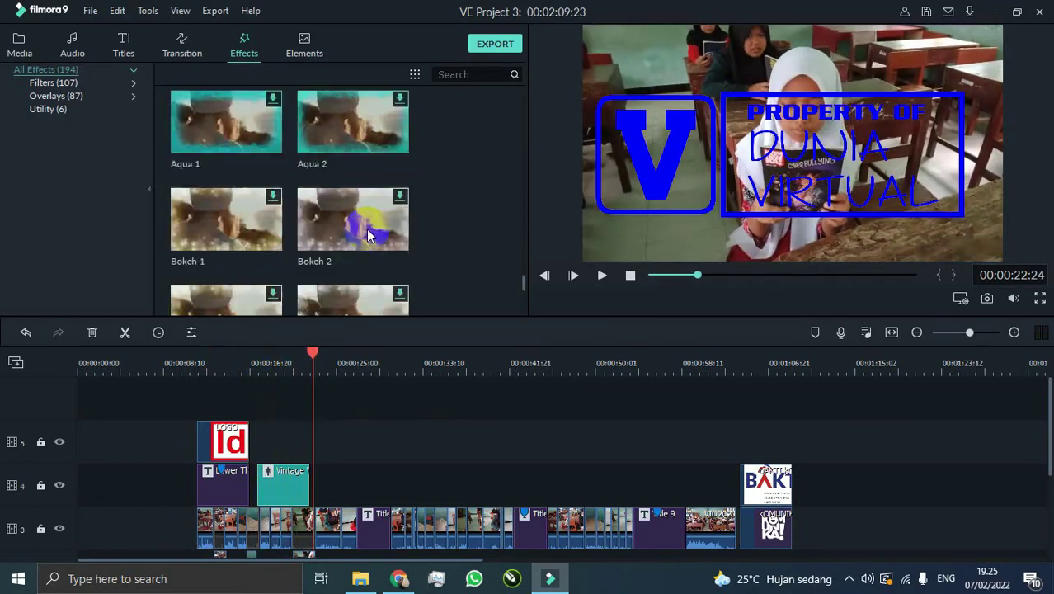
scroll(369, 237, "up", 10)
left_click(181, 45)
scroll(350, 183, "up", 5)
left_click(239, 45)
scroll(348, 212, "down", 15)
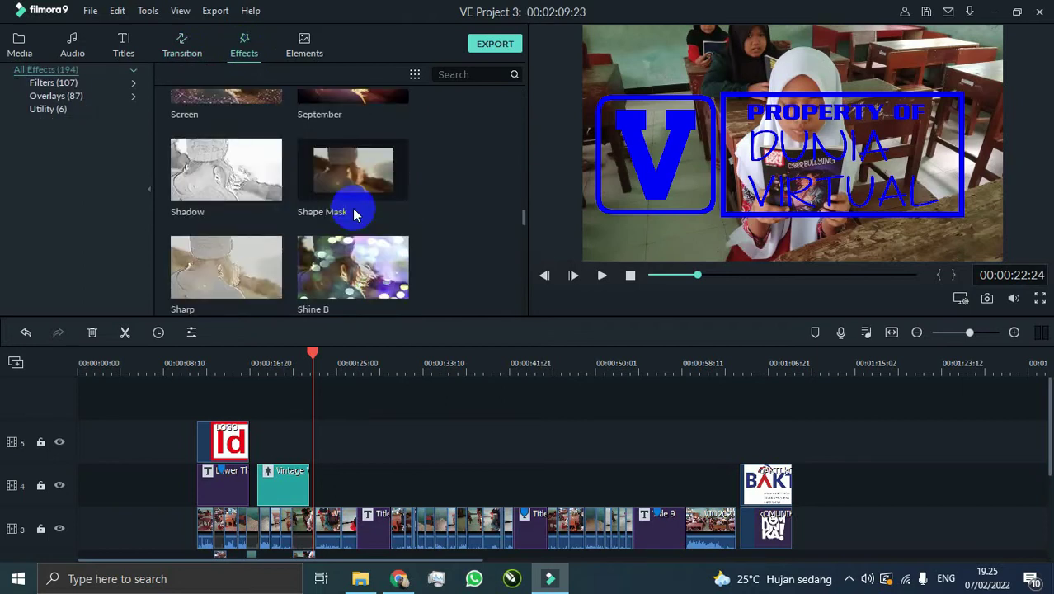
key("space")
scroll(359, 183, "up", 10)
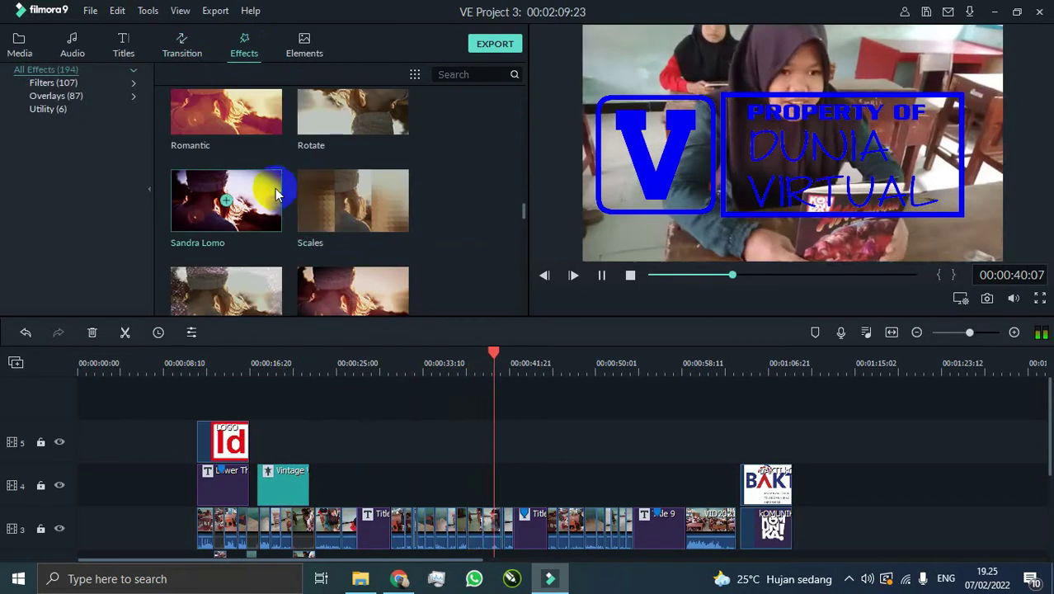
scroll(264, 209, "up", 15)
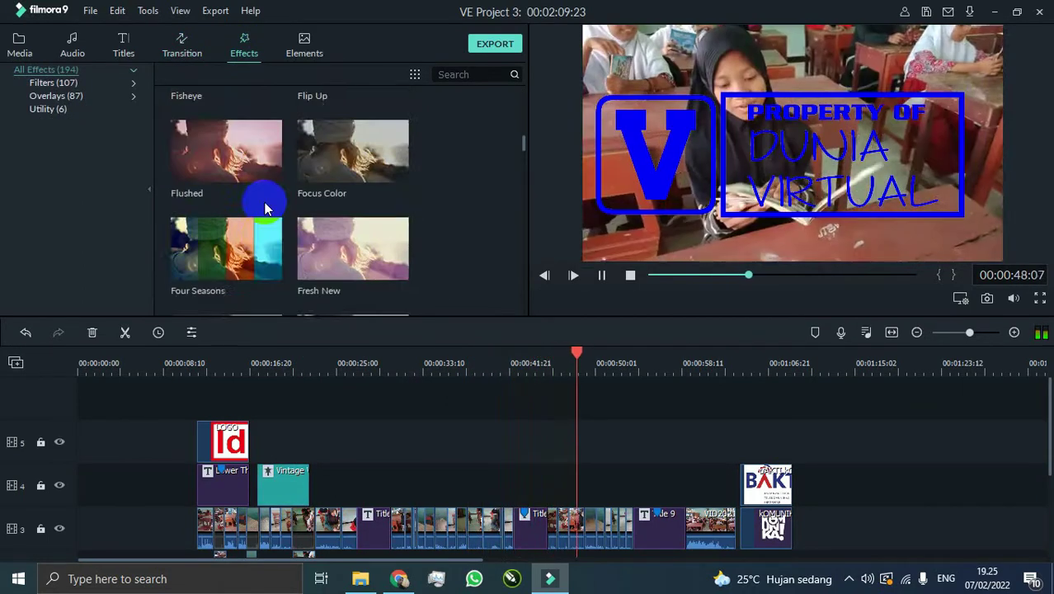
left_click_drag(256, 169, 375, 478)
left_click(334, 365)
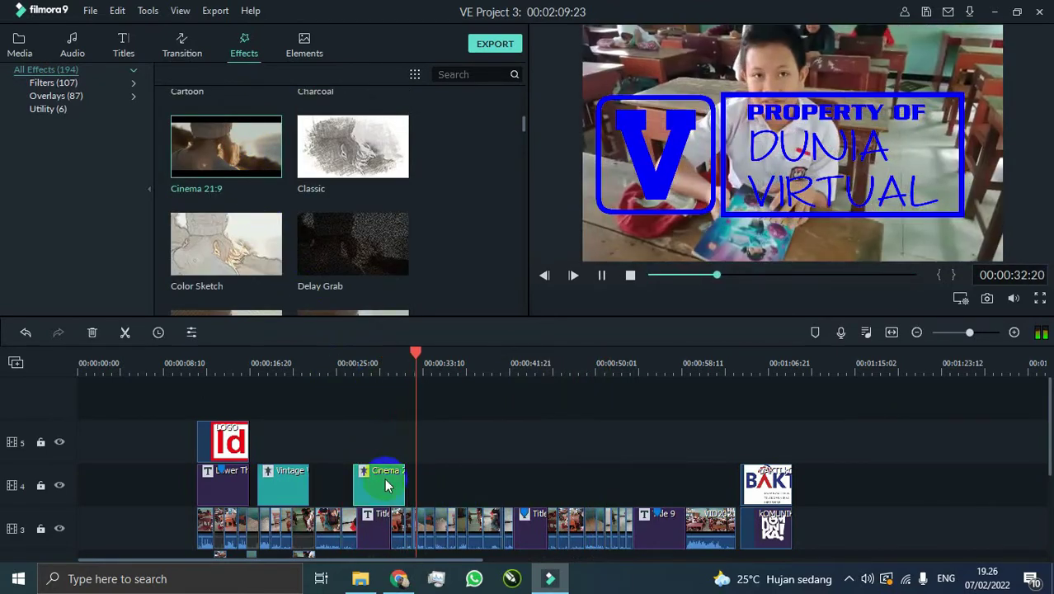
Delete the three consecutive Shape Mask effects from track 1.
scroll(389, 495, "down", 4)
left_click(324, 426)
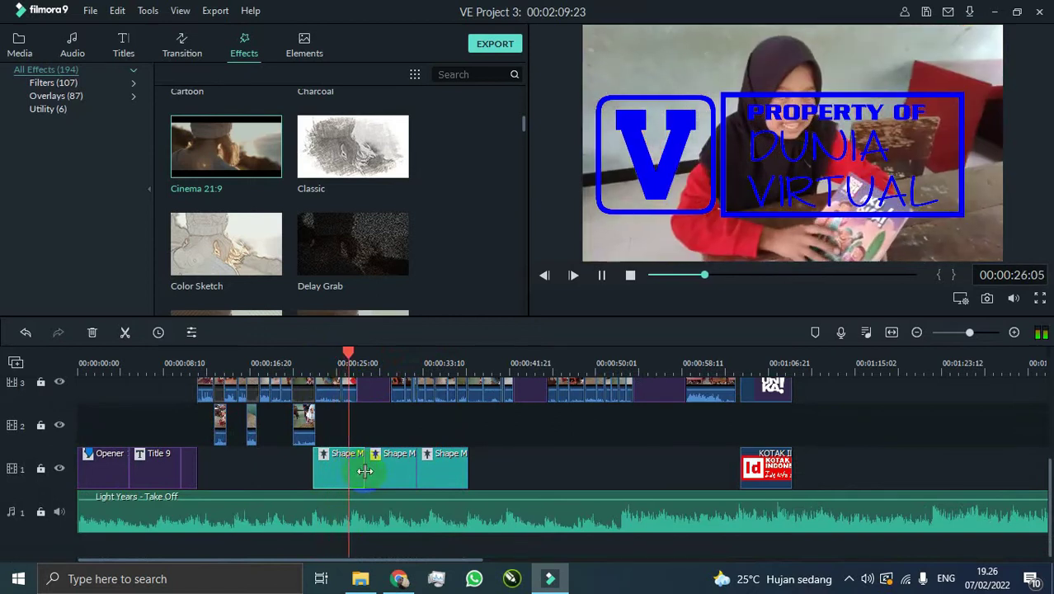
key("Delete")
left_click(392, 475)
key("Delete")
left_click(449, 475)
key("Delete")
Move the Cinema 21:9 effect on track 4 so it starts right after Title 26 and play it back.
scroll(448, 475, "up", 3)
left_click_drag(393, 433, 416, 475)
left_click(317, 362)
key("space")
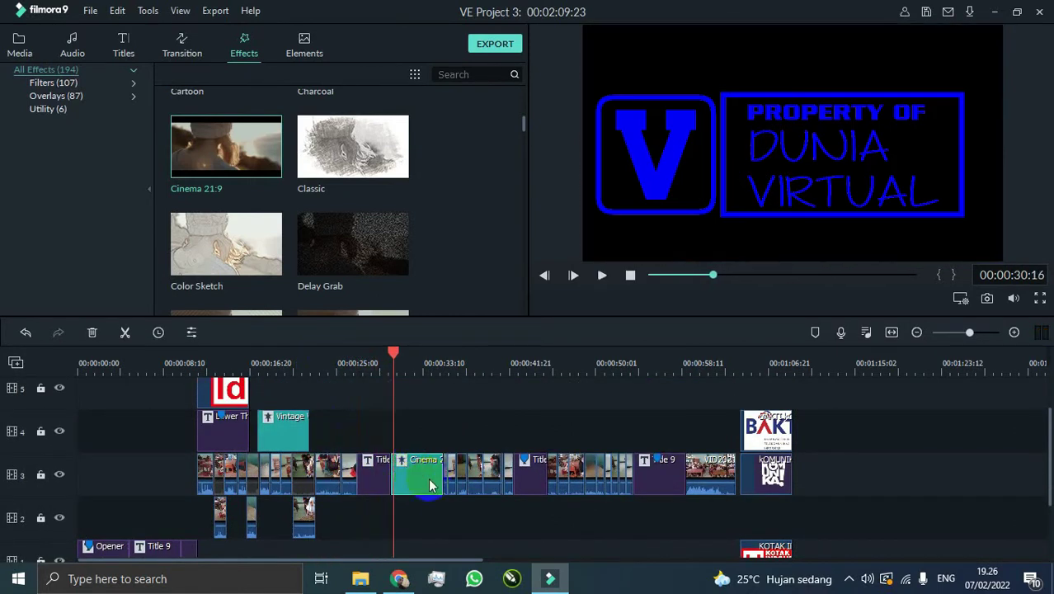
left_click(344, 547)
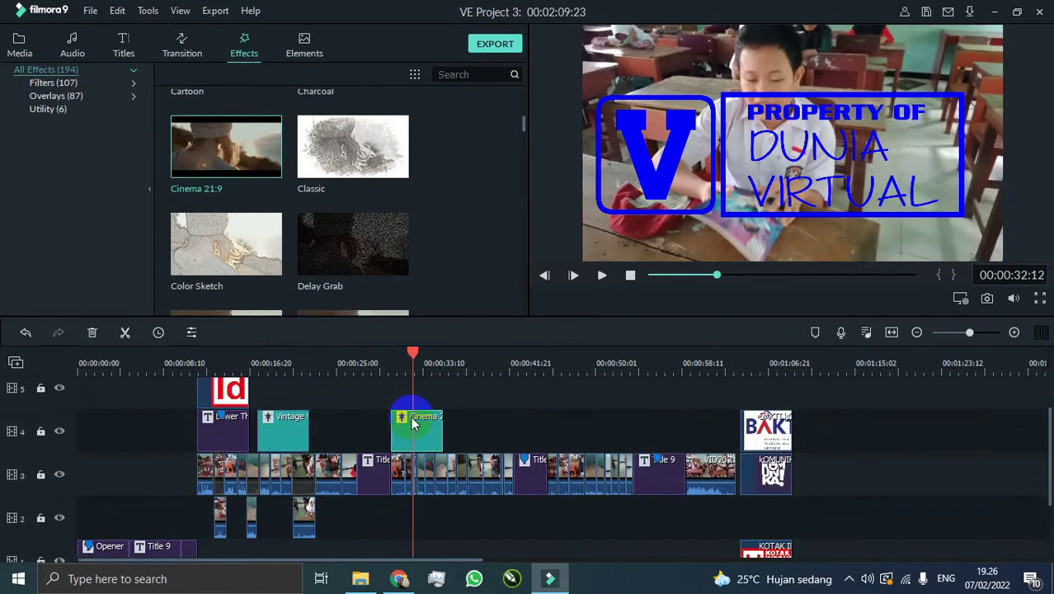
left_click_drag(412, 428, 413, 427)
left_click(393, 365)
key("space")
scroll(430, 424, "up", 2)
scroll(430, 424, "down", 2)
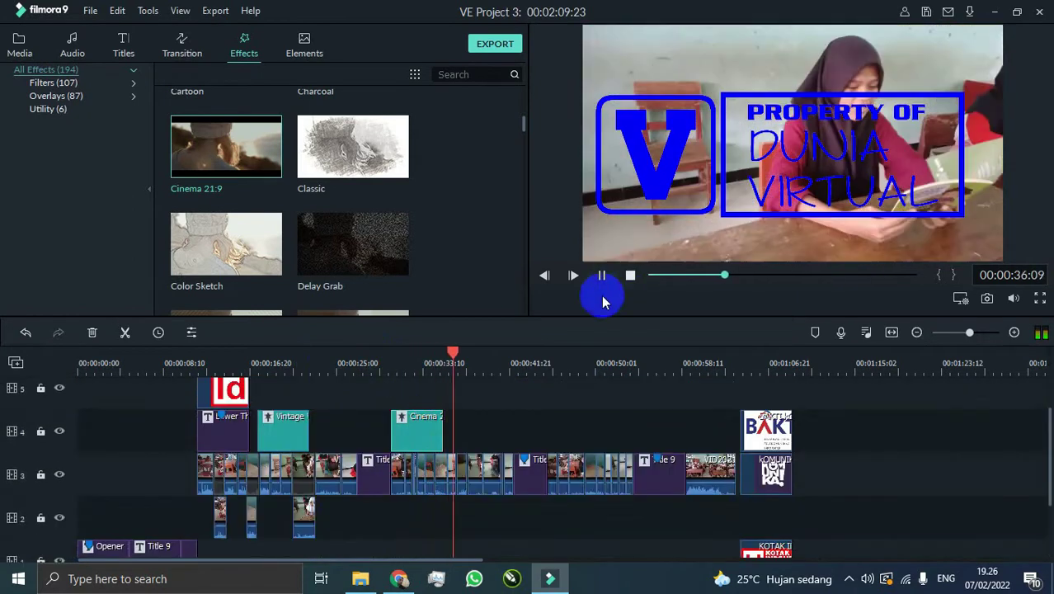
left_click(630, 276)
left_click_drag(329, 467, 328, 467)
left_click(313, 363)
key("space")
key("ctrl+z")
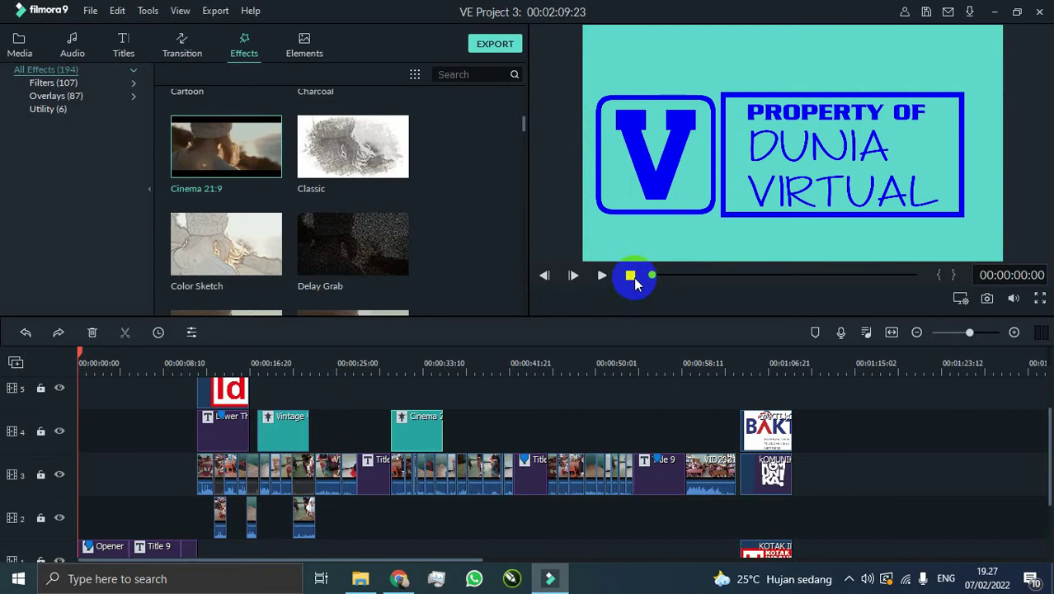
Play back the section covered by the Vintage Viewfinder 2 effect.
scroll(388, 406, "down", 2)
scroll(588, 474, "up", 1)
scroll(520, 388, "up", 2)
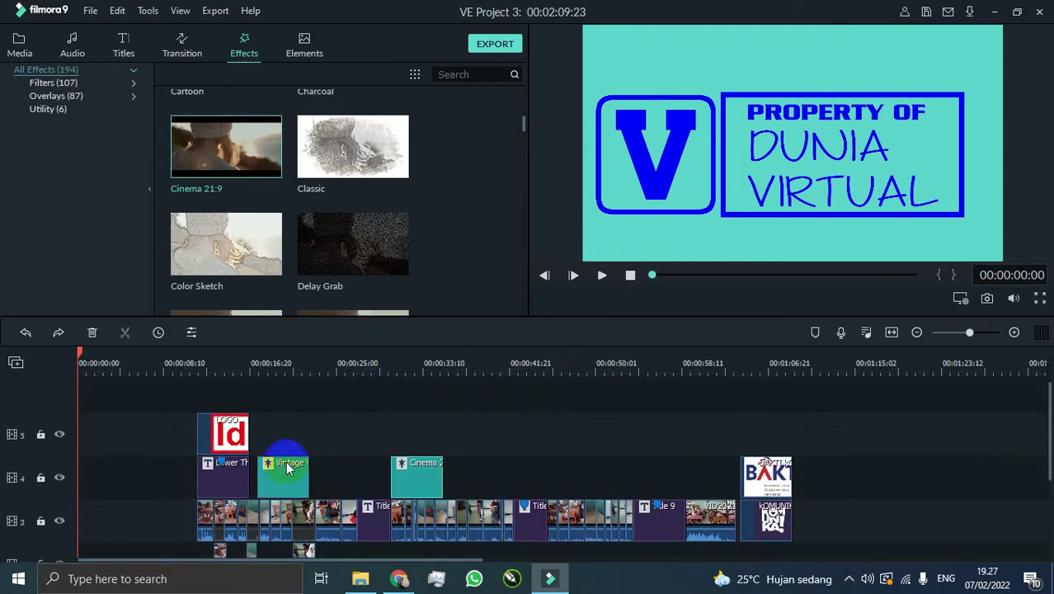
key("space")
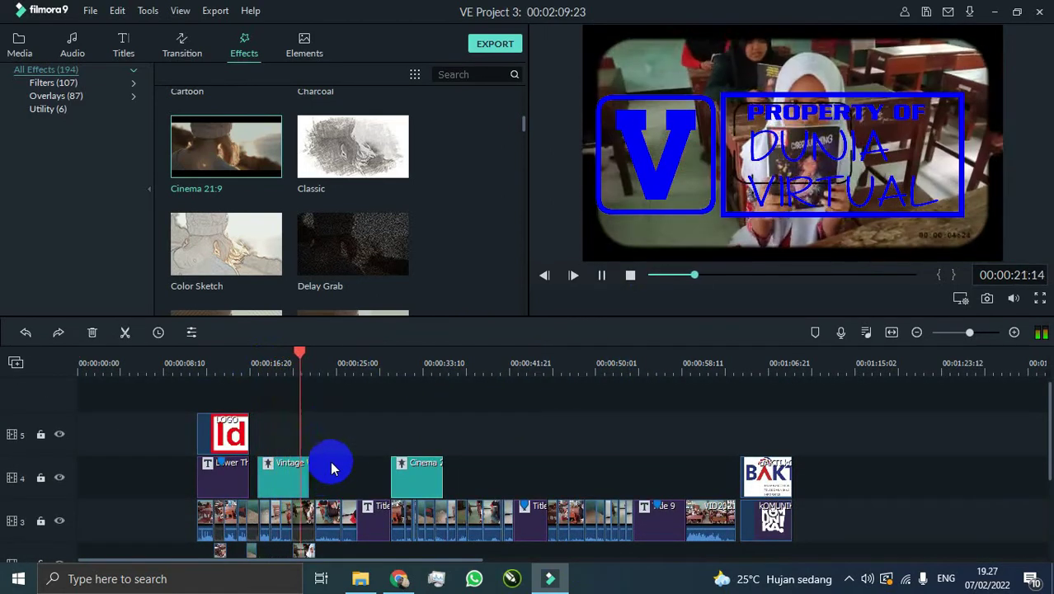
Set the Cinema 21:9 effect's Border Height to 1.00 and play back its section.
double_click(418, 470)
left_click_drag(276, 97, 393, 121)
left_click(484, 298)
left_click(600, 278)
left_click(419, 353)
double_click(427, 465)
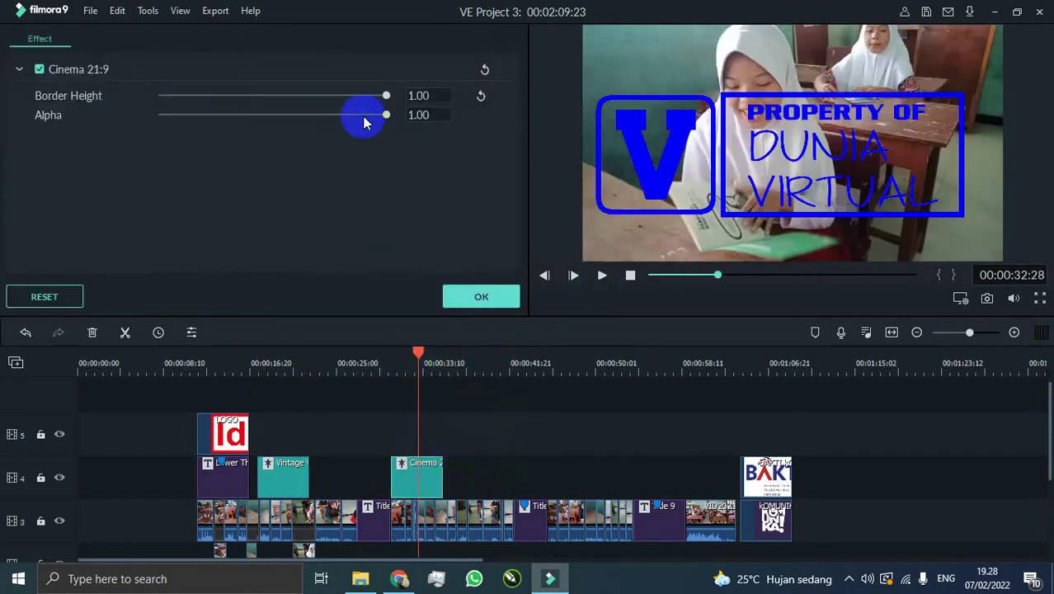
left_click(603, 279)
left_click(602, 278)
Move the Cinema 21:9 effect to track 2 beneath the clips following Title 26 and play it back.
scroll(405, 487, "down", 3)
scroll(406, 487, "up", 1)
left_click_drag(409, 396, 409, 478)
left_click(391, 362)
key("space")
left_click_drag(432, 358, 466, 357)
left_click_drag(344, 477, 319, 445)
key("ctrl+z")
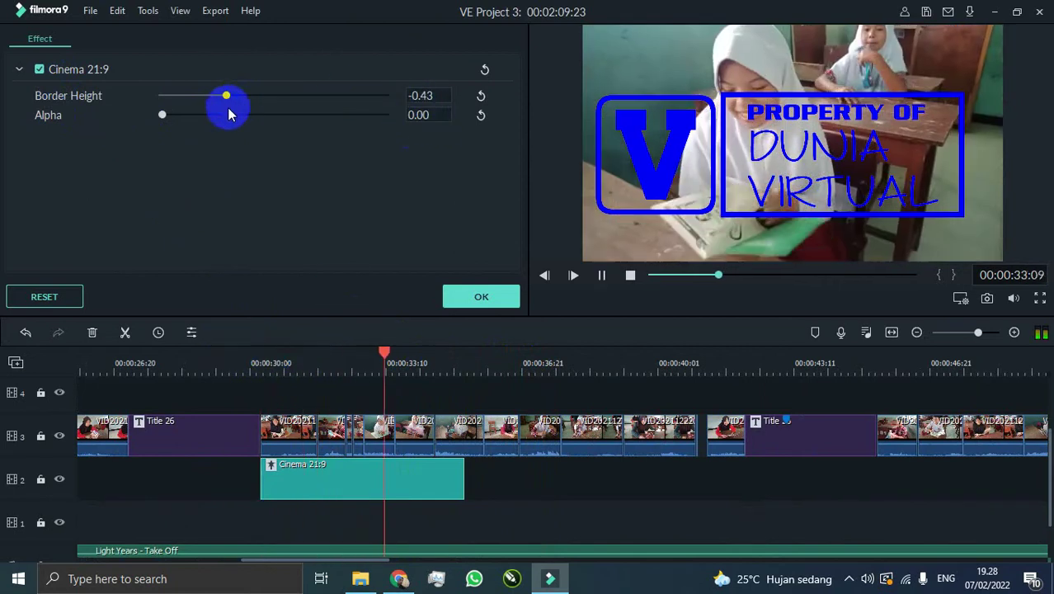
Confirm the Cinema 21:9 settings and delete the effect from track 2.
left_click(481, 296)
scroll(309, 245, "up", 3)
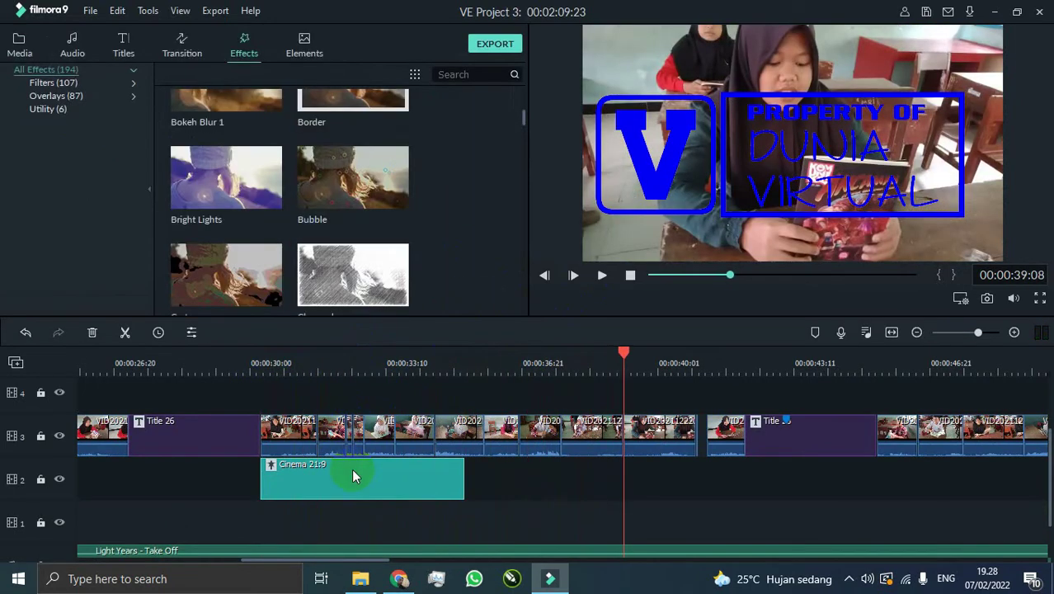
key("Delete")
Try the Vintage Viewfinder 2 effect on track 1, return it to track 4 and play back its section.
left_click_drag(339, 562, 222, 563)
left_click_drag(513, 399, 528, 535)
scroll(257, 371, "right", 5)
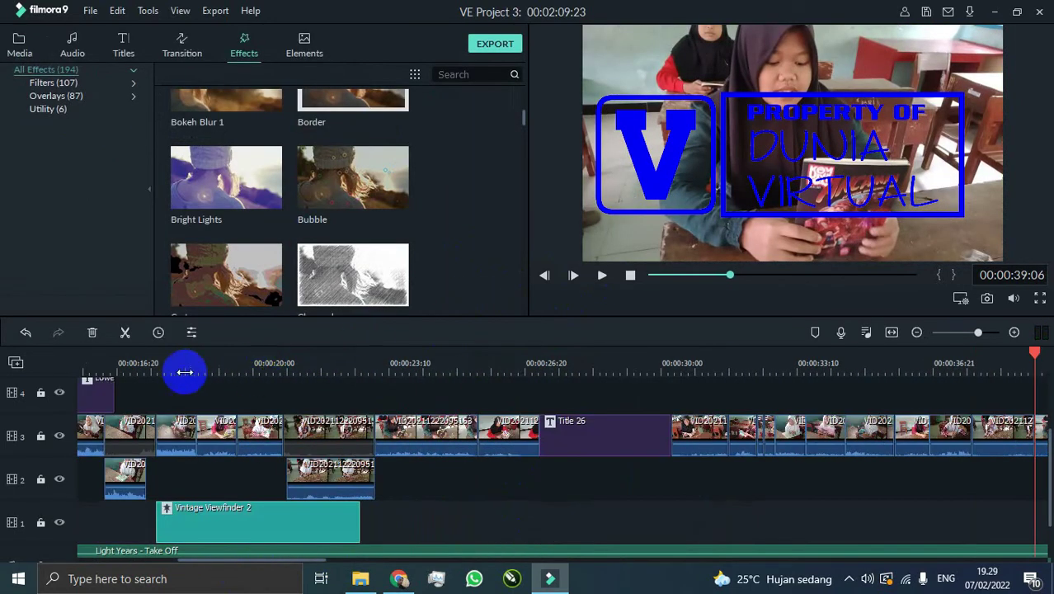
key("space")
left_click_drag(189, 523, 184, 396)
left_click(148, 366)
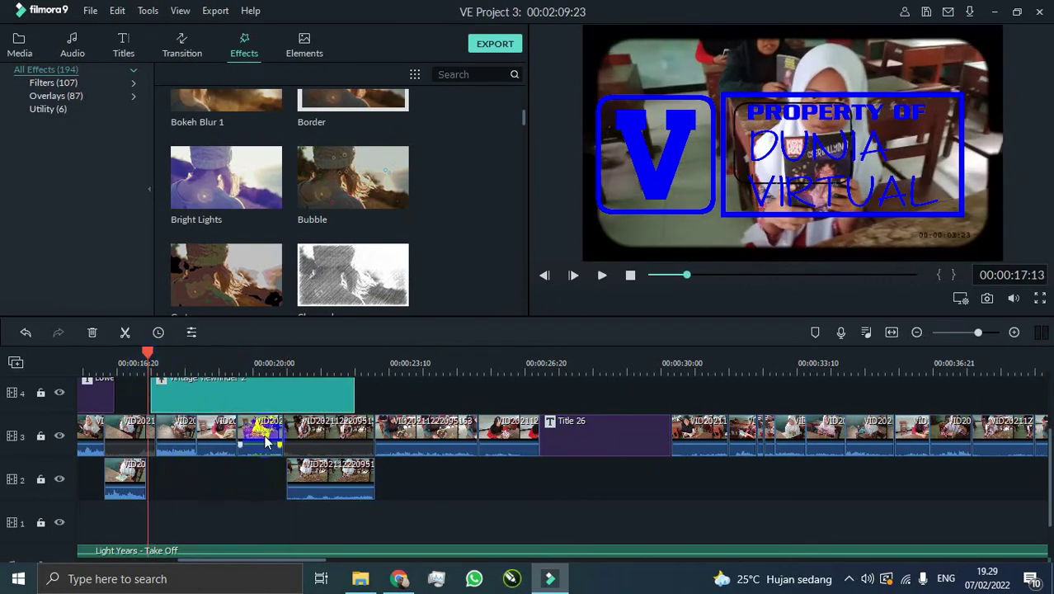
key("space")
scroll(243, 188, "up", 8)
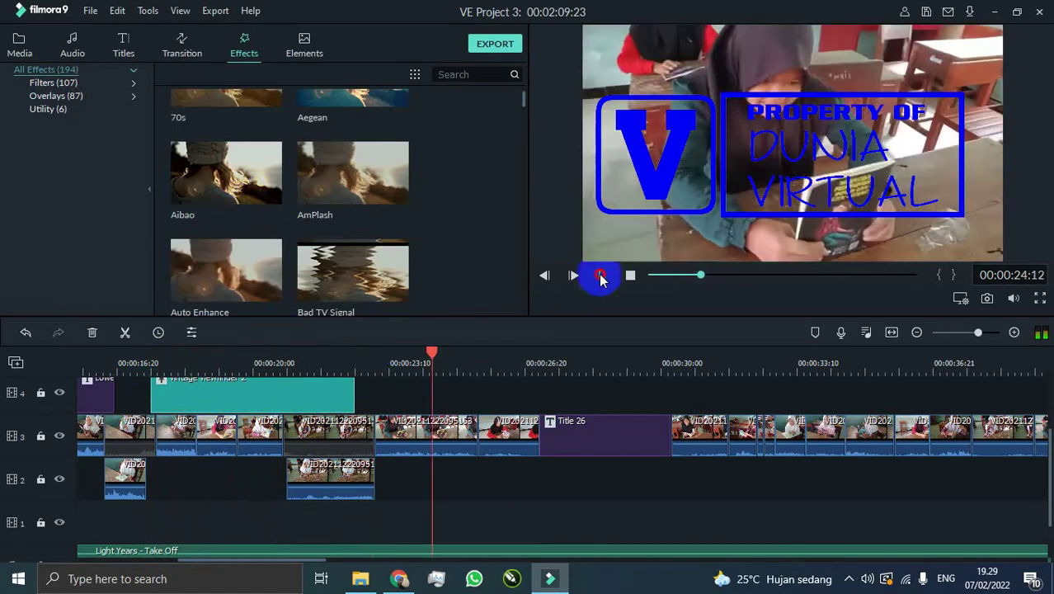
left_click(602, 276)
Add the Cinema 21:9 effect to track 4 directly after Vintage Viewfinder 2 and play it back.
scroll(279, 245, "down", 5)
left_click_drag(282, 235, 359, 437)
left_click(341, 363)
key("space")
Set Vintage Viewfinder 2's Alpha to 100 and the adjacent Cinema 21:9 effect's Border Height to 1.00.
double_click(313, 446)
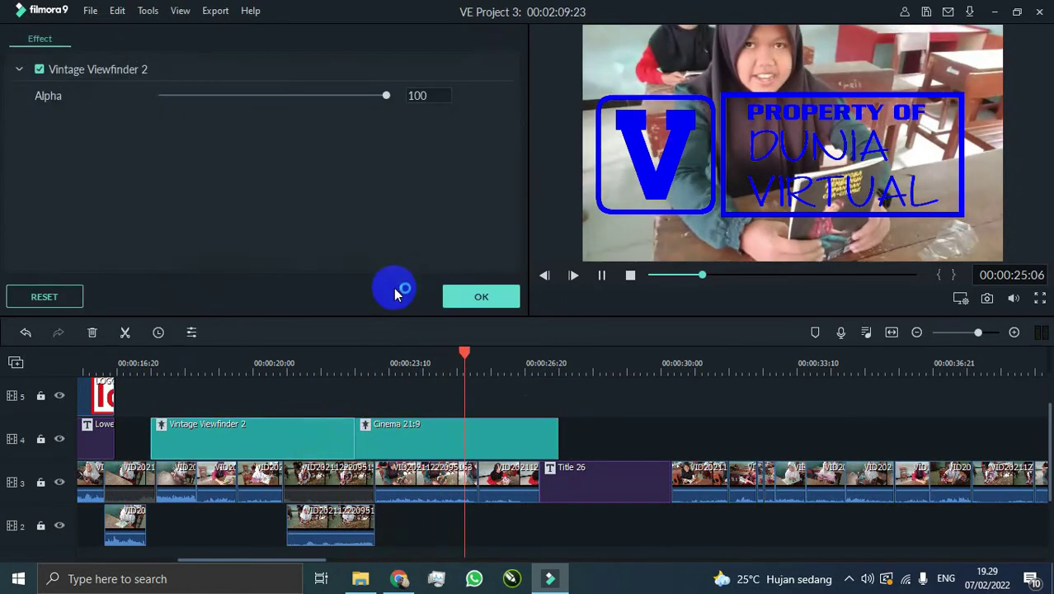
left_click(188, 355)
mouse_move(386, 96)
left_mouse_down()
mouse_move(231, 103)
mouse_move(390, 93)
left_mouse_up()
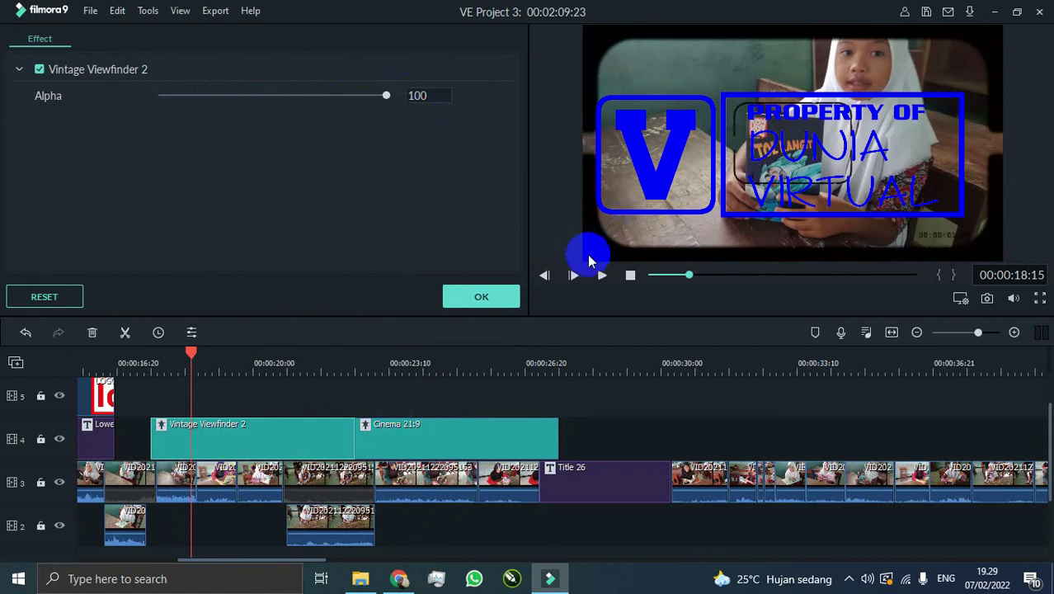
double_click(442, 439)
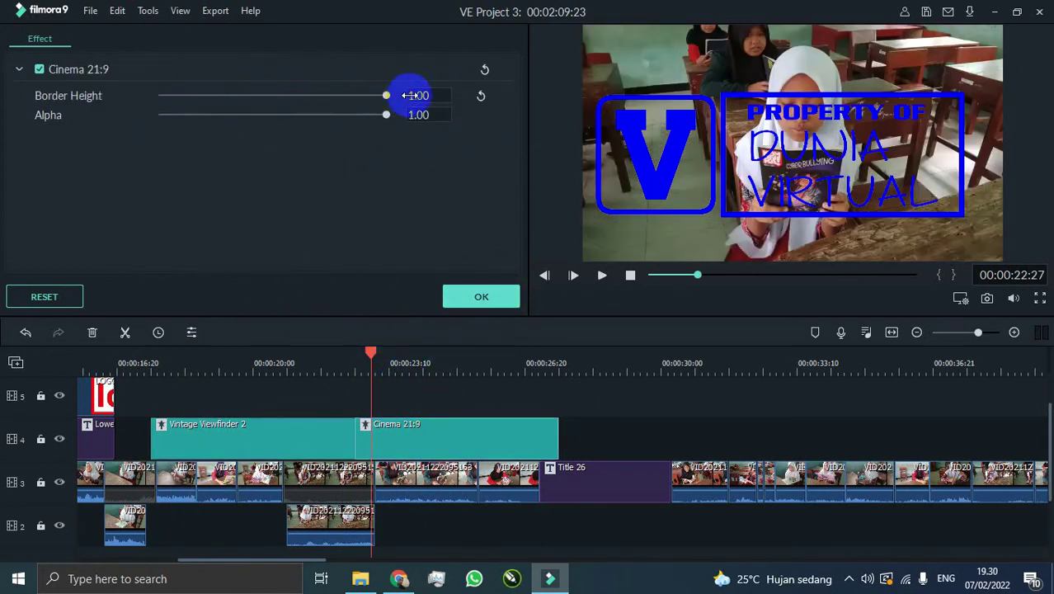
left_click(481, 297)
Replace the Cinema 21:9 effect on track 4 with one on track 1 and play that section back.
left_click(423, 433)
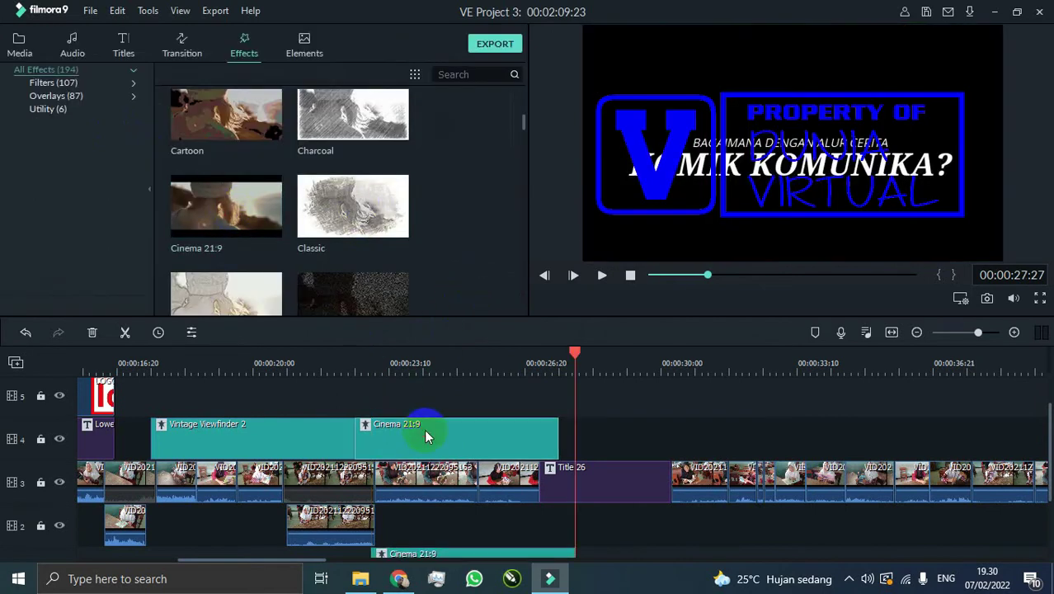
key("Delete")
left_click(353, 363)
key("space")
left_click(395, 449)
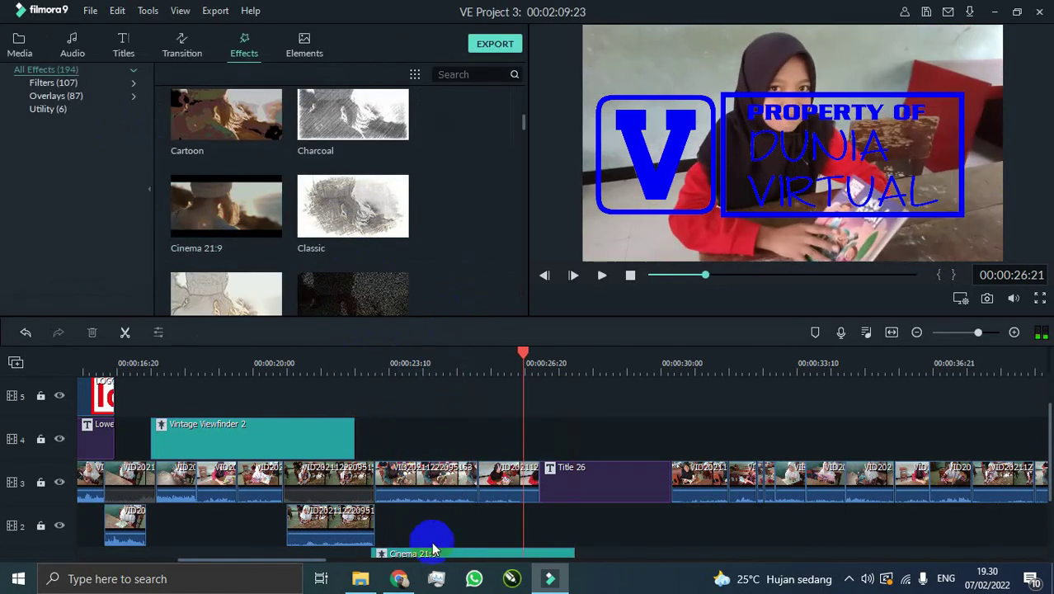
Check the settings of the Cinema 21:9 effect on track 1 and play back its section.
double_click(430, 551)
left_click(481, 297)
left_click(387, 372)
key("space")
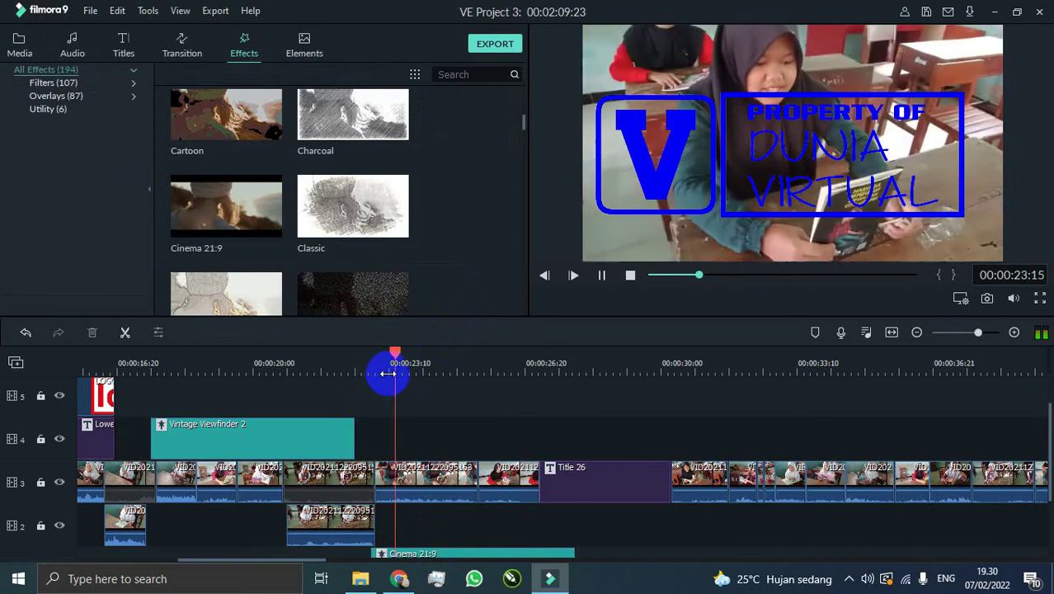
key("space")
Try the Focus Color effect on track 4 after Vintage Viewfinder 2, play it back and undo it.
scroll(255, 273, "down", 10)
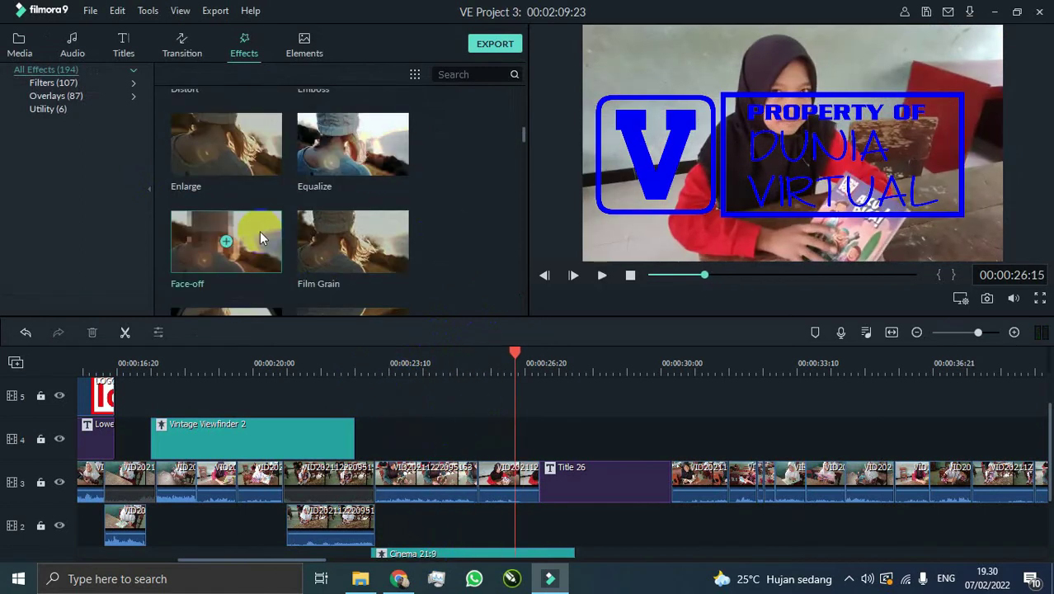
left_click_drag(388, 239, 377, 426)
left_click(371, 360)
key("space")
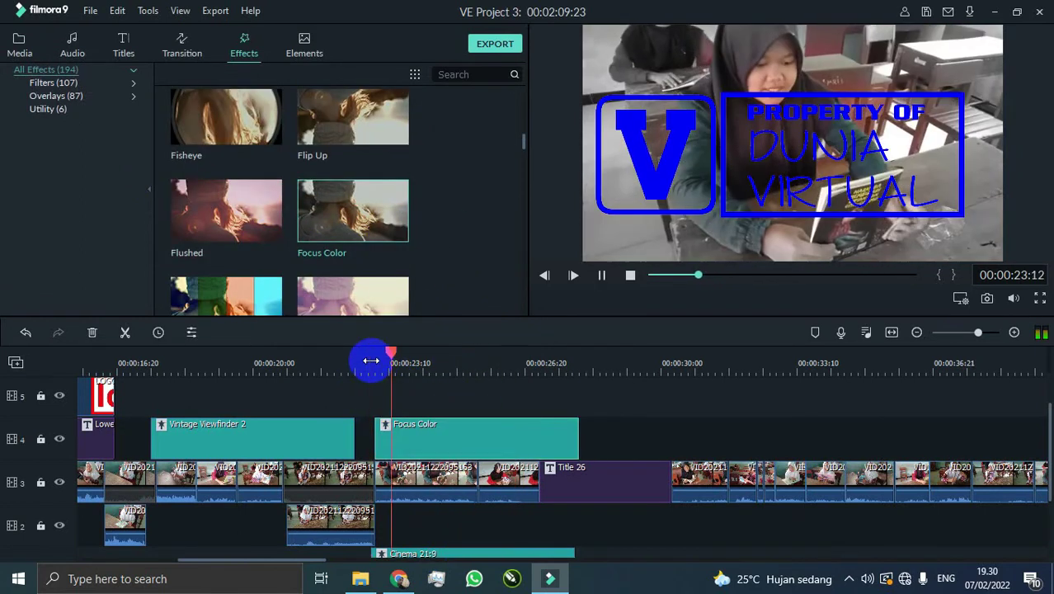
scroll(360, 259, "down", 6)
key("ctrl+z")
Try the Purple Haze effect on track 4 after Vintage Viewfinder 2 and play it back.
scroll(285, 222, "down", 10)
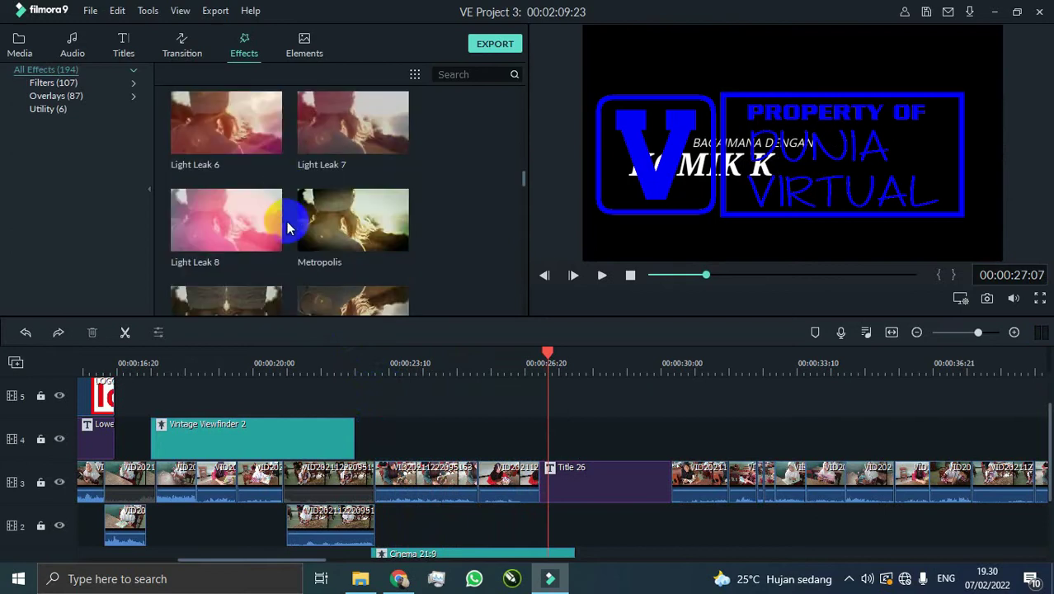
left_click_drag(353, 156, 363, 375)
left_click(383, 363)
key("space")
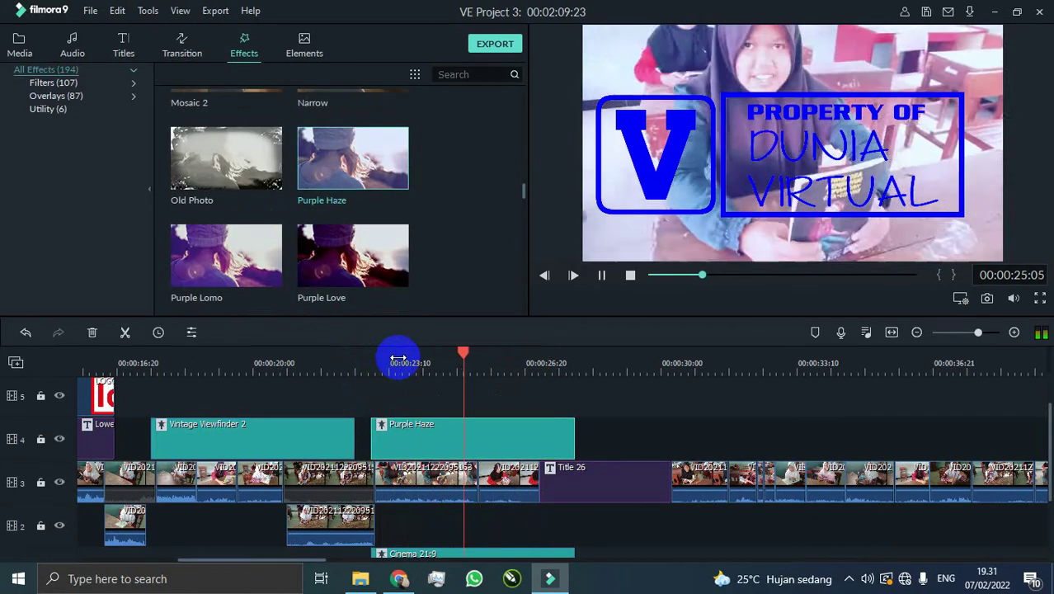
scroll(287, 200, "down", 5)
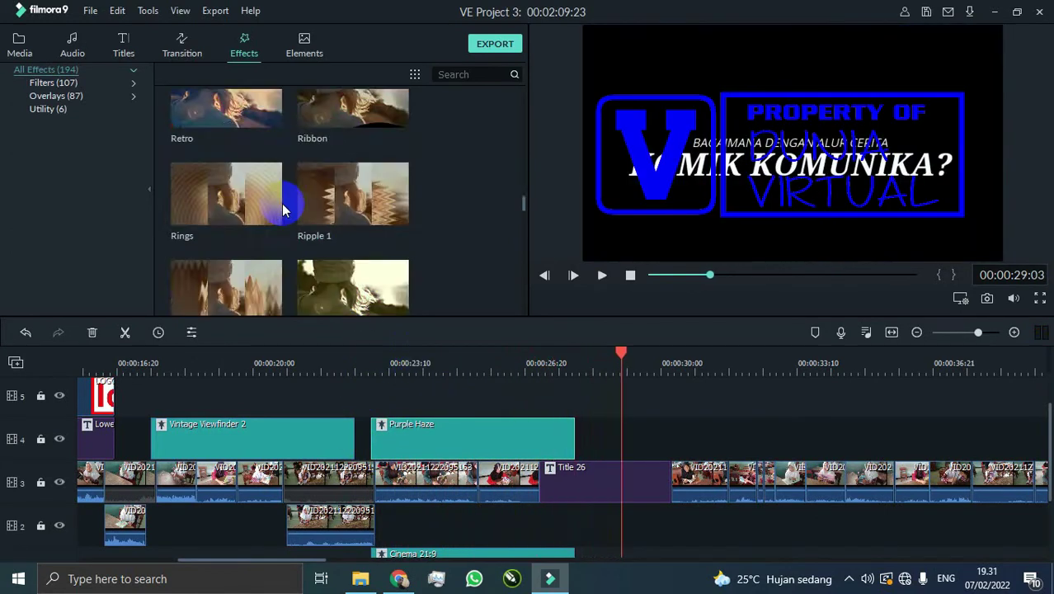
Try the Shape Mask effect on track 1 from about 00:00:29 and remove Purple Haze from track 4.
left_click_drag(353, 228, 617, 407)
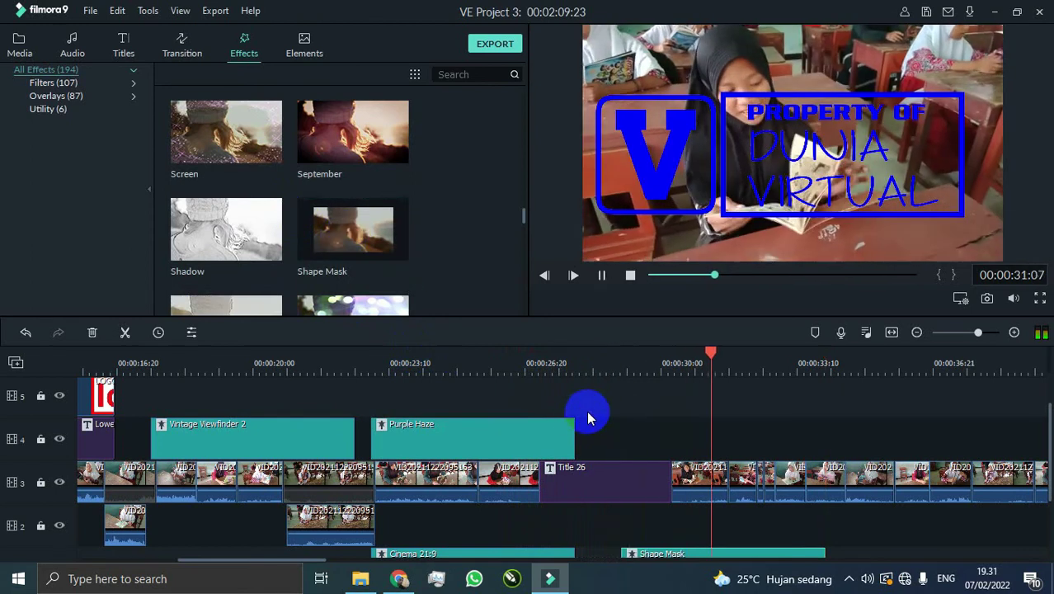
scroll(727, 483, "down", 2)
scroll(437, 470, "up", 4)
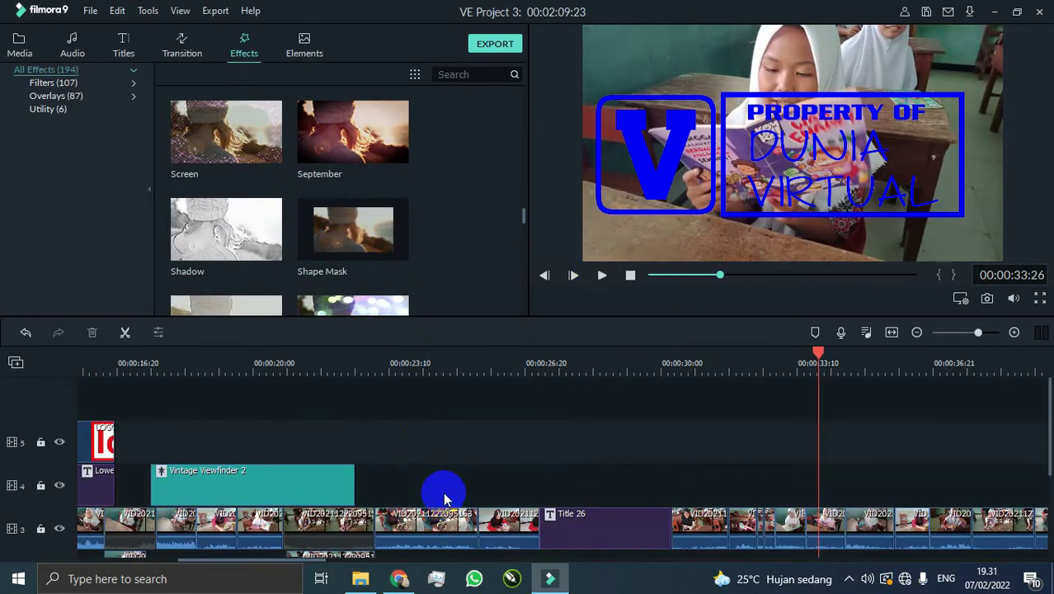
Play back the end of the logo and lower-third section and delete Vintage Viewfinder 2 from track 4.
left_click(106, 427)
left_click_drag(294, 556, 247, 558)
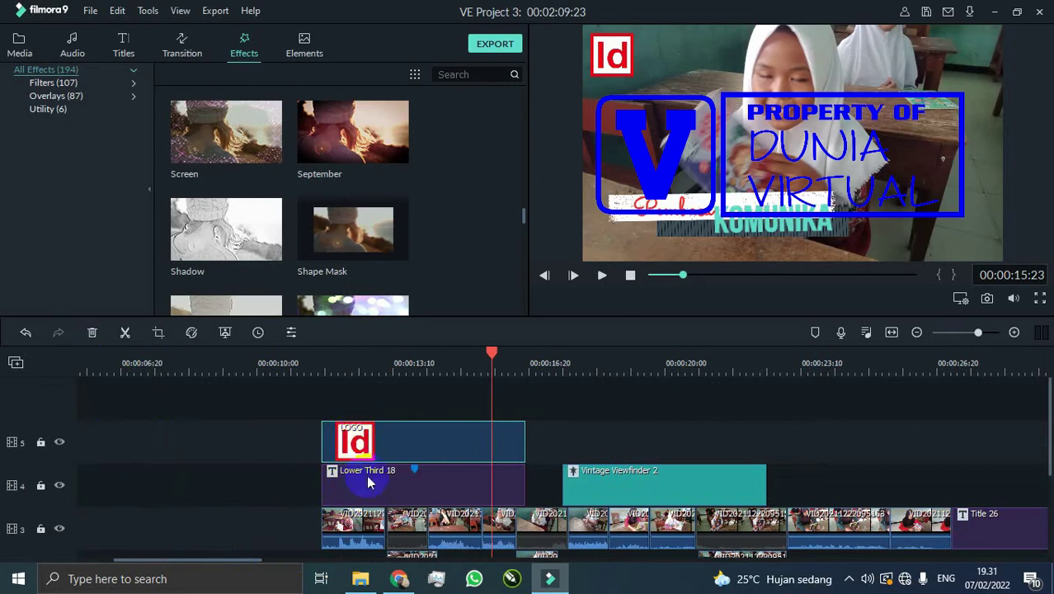
key("space")
left_click(657, 484)
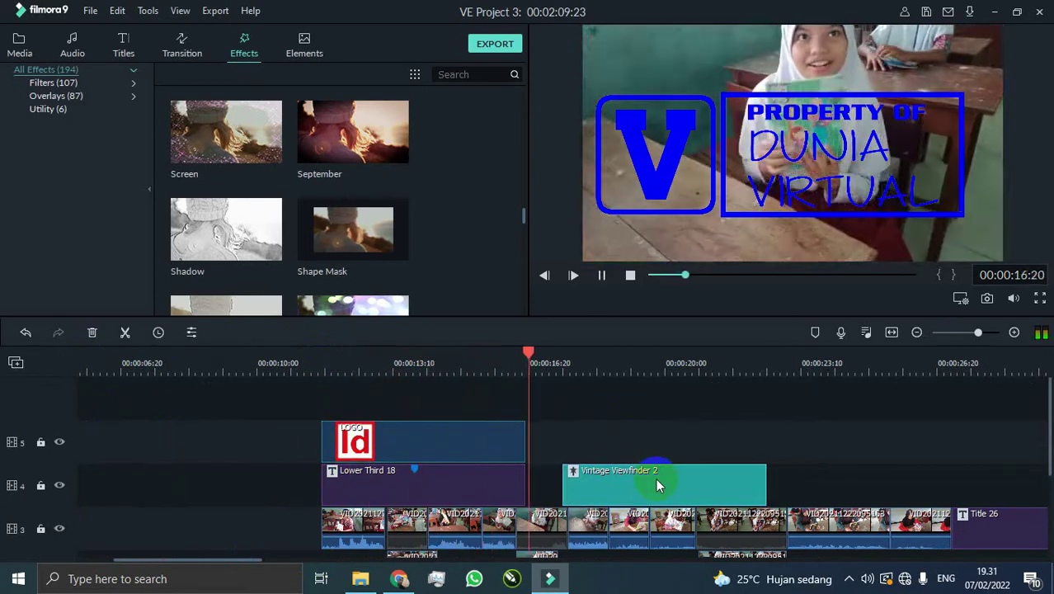
key("Delete")
Try pasting a copy of the Lower Third 18 title after the original on track 4 and undo it.
left_click(472, 495)
key("ctrl+v")
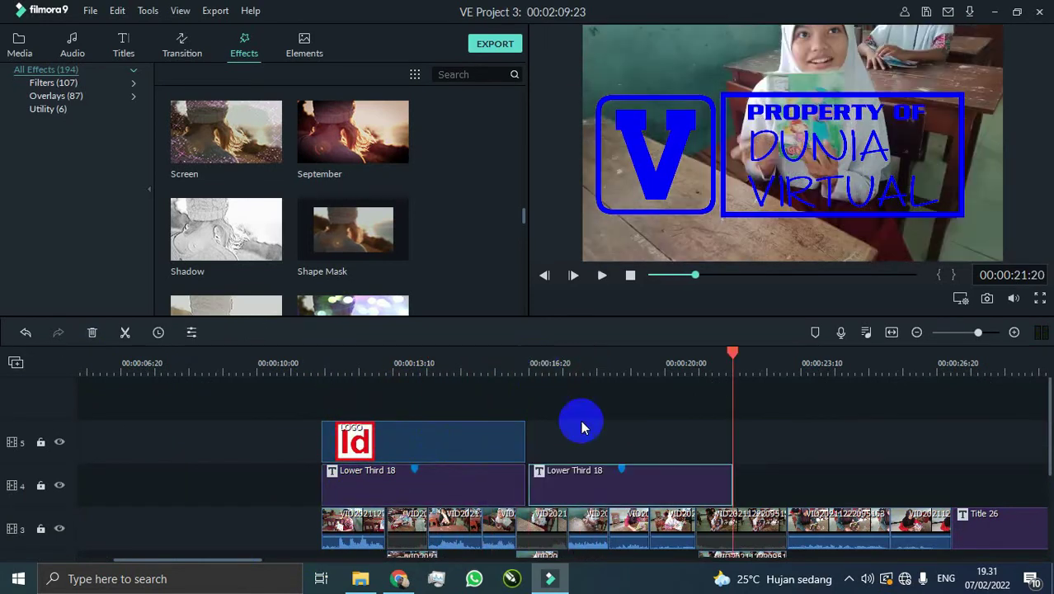
left_click(589, 456)
key("ctrl+z")
Paste two Lower Third 18 copies directly after the original on track 4 and two more back to back after Title 26.
left_click_drag(528, 353, 525, 353)
key("ctrl+v")
key("ctrl+v")
scroll(412, 549, "down", 1)
left_click_drag(259, 560, 372, 560)
key("ctrl+v")
key("ctrl+v")
left_click(769, 354)
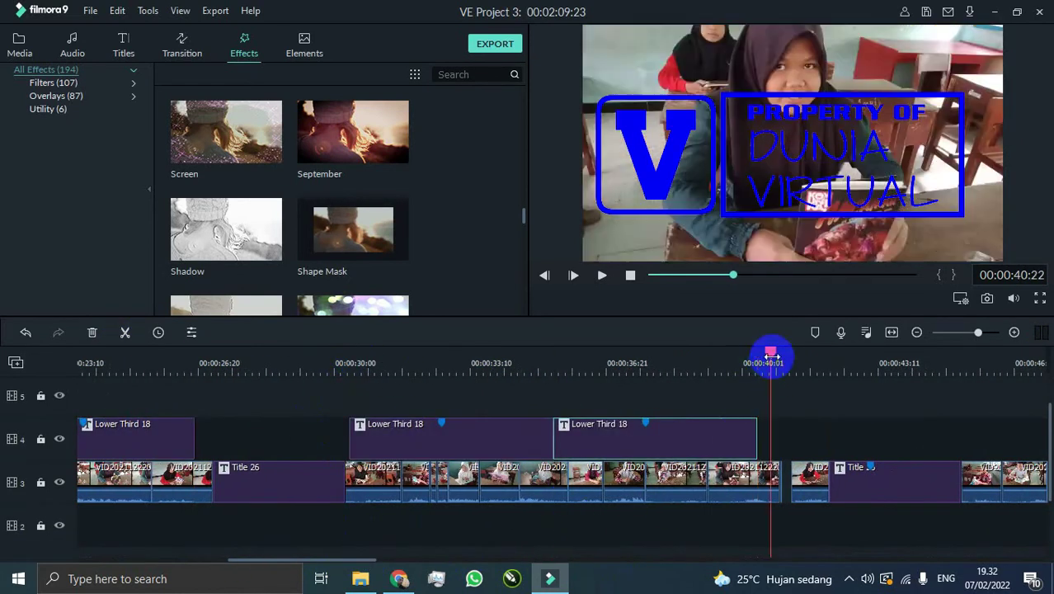
Add one more Lower Third 18 copy on track 4 at about 00:00:46, over the clips after the second Title 26 on track 3.
key("Down")
left_click_drag(381, 560, 483, 560)
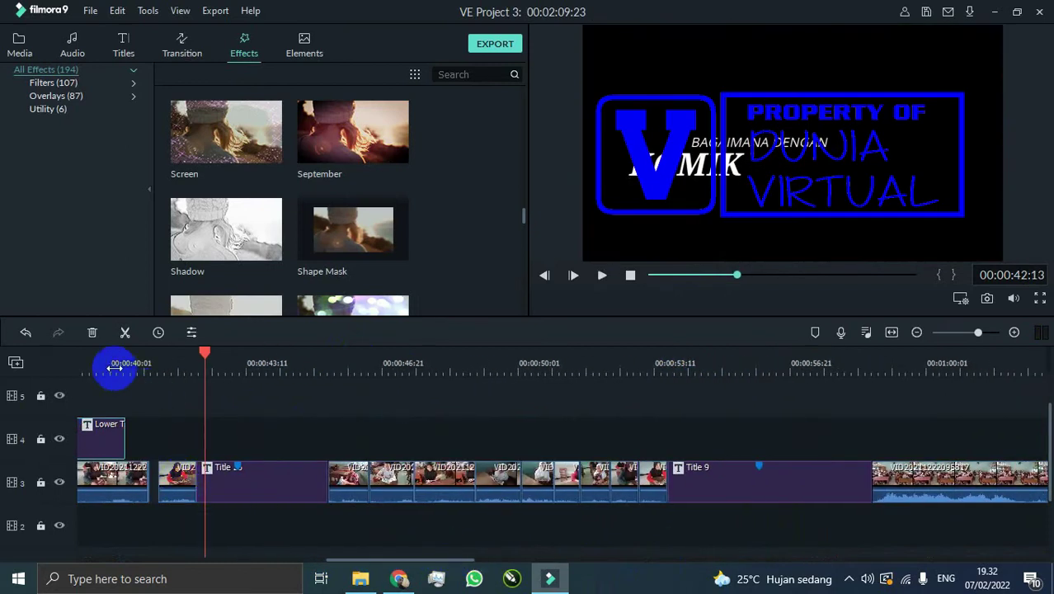
key("space")
key("space")
left_click_drag(488, 365, 437, 372)
left_click_drag(381, 560, 356, 560)
left_click_drag(482, 478, 459, 476)
mouse_move(410, 374)
left_mouse_down()
mouse_move(345, 364)
mouse_move(529, 364)
mouse_move(396, 372)
left_mouse_up()
left_click_drag(316, 401, 794, 415)
scroll(784, 412, "up", 1)
Apply the Boom! motion to the corner logo clip on track 5.
key("Home")
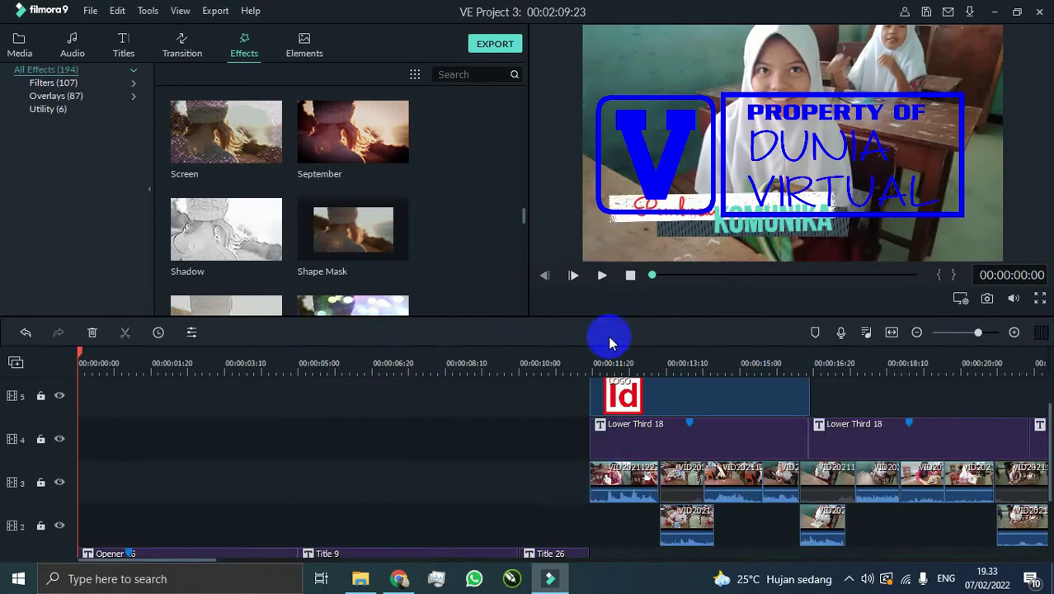
scroll(606, 437, "up", 1)
double_click(657, 435)
left_click(162, 40)
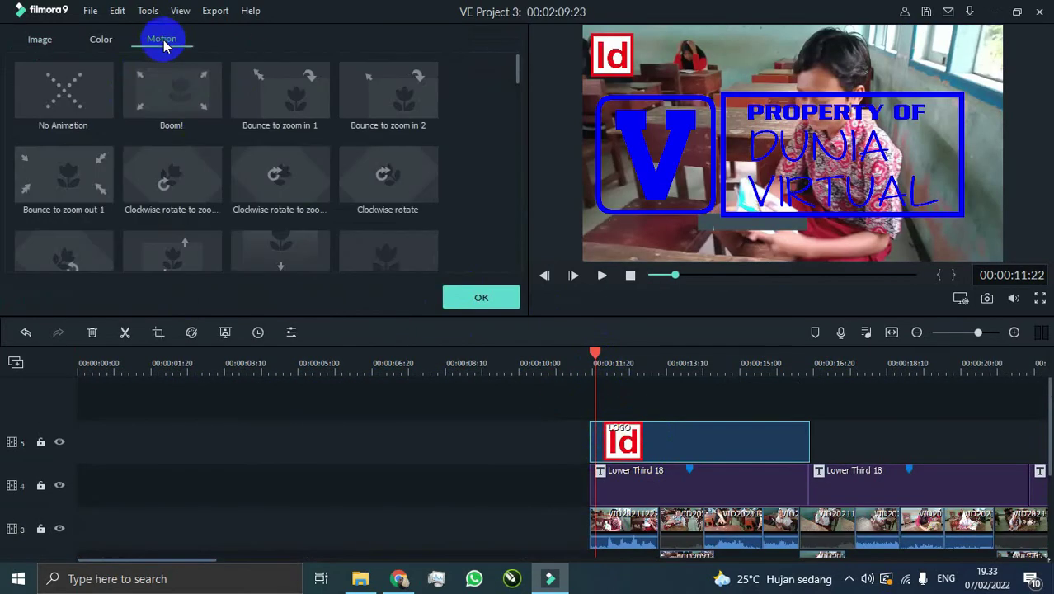
left_click(208, 113)
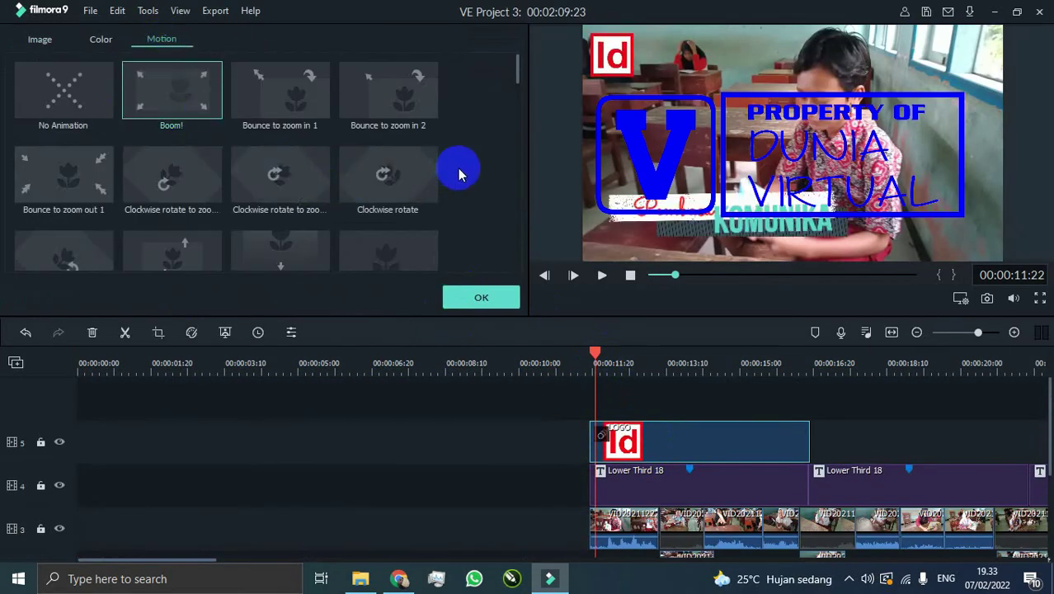
left_click(95, 39)
left_click(39, 39)
left_click(481, 296)
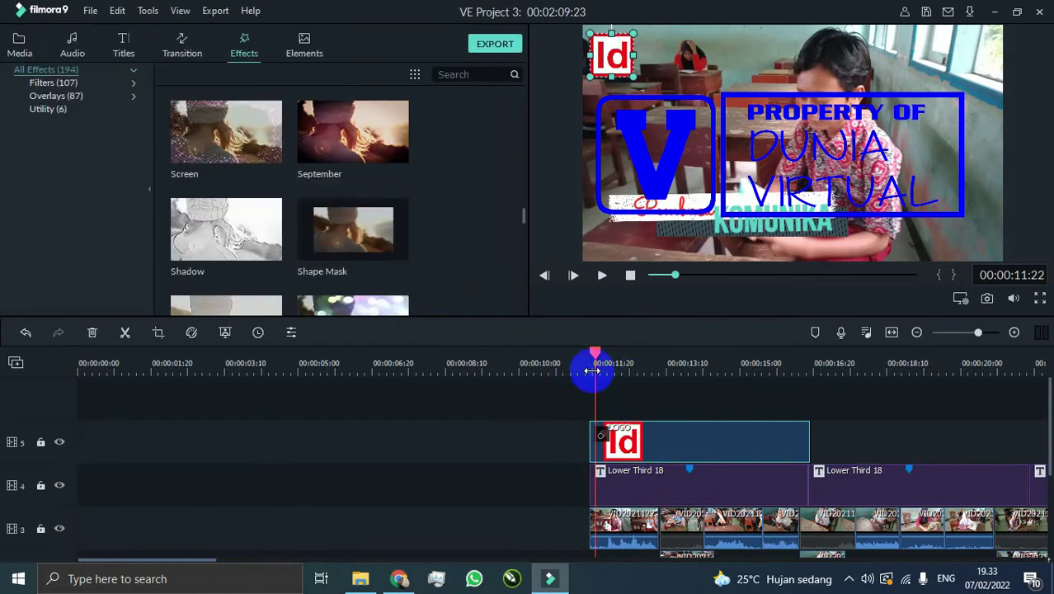
Shorten the logo clip on track 5 to about two seconds, play it back and look over its color settings.
key("space")
left_click_drag(807, 442, 669, 441)
left_click(587, 367)
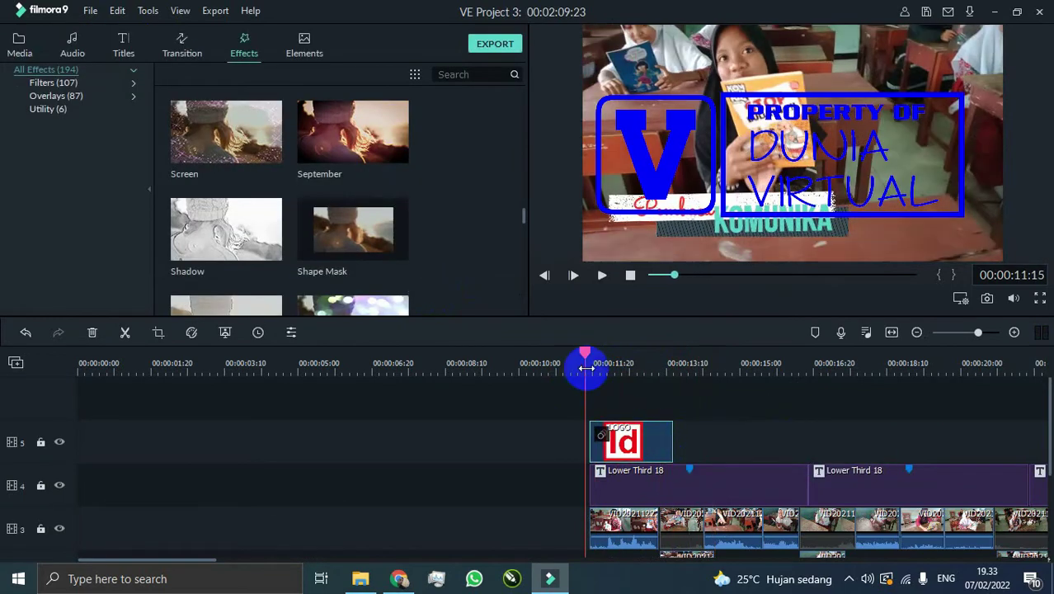
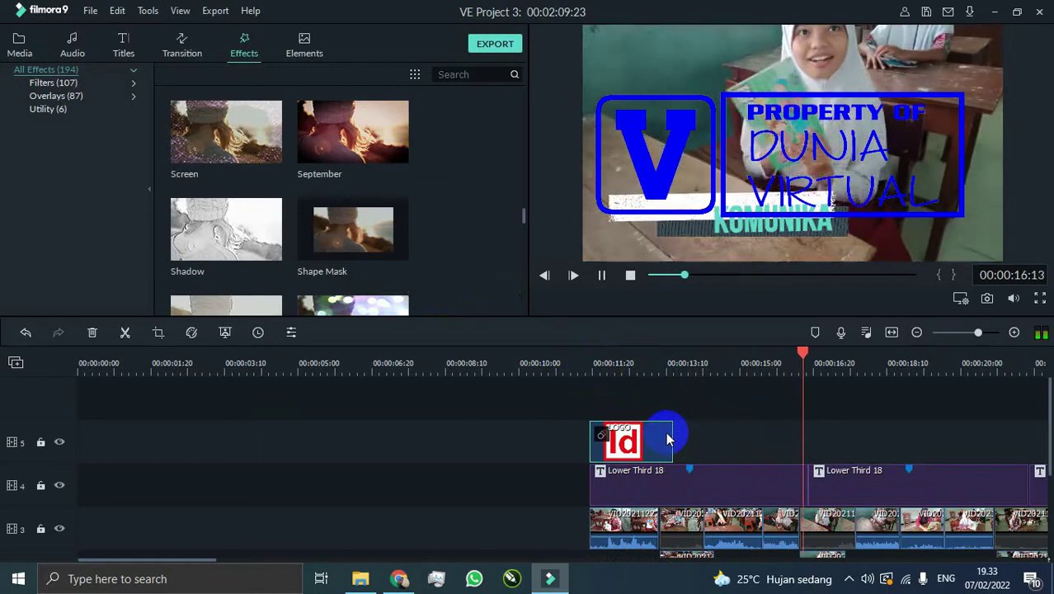
left_click(624, 363)
double_click(635, 441)
left_click(97, 39)
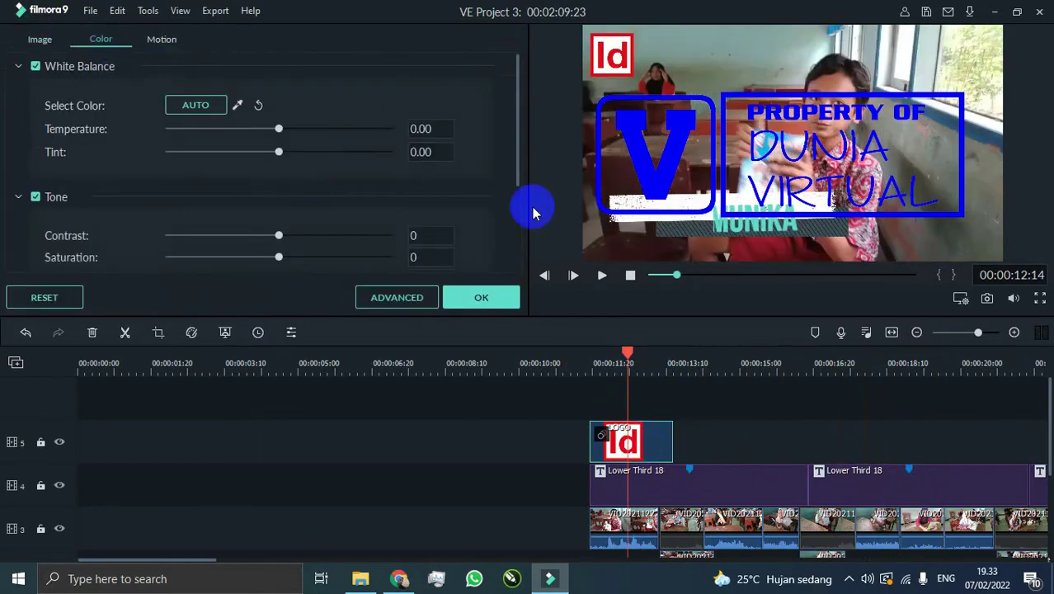
left_click(481, 295)
Add Title 29 on track 6 directly above the start of the corner logo clip.
left_click(123, 50)
scroll(355, 202, "down", 10)
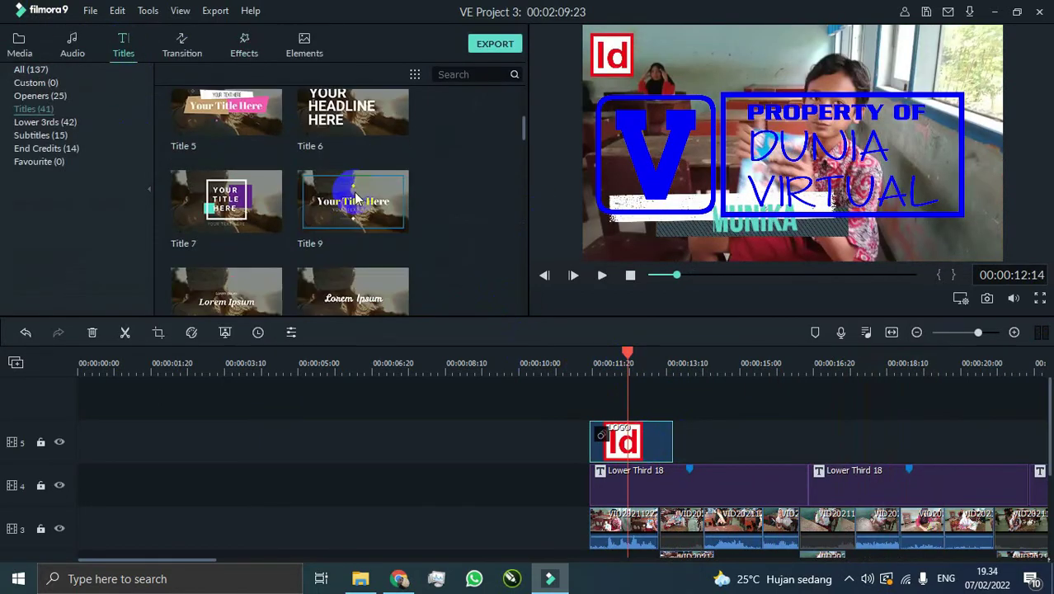
scroll(359, 200, "down", 2)
scroll(259, 199, "up", 15)
scroll(259, 199, "down", 15)
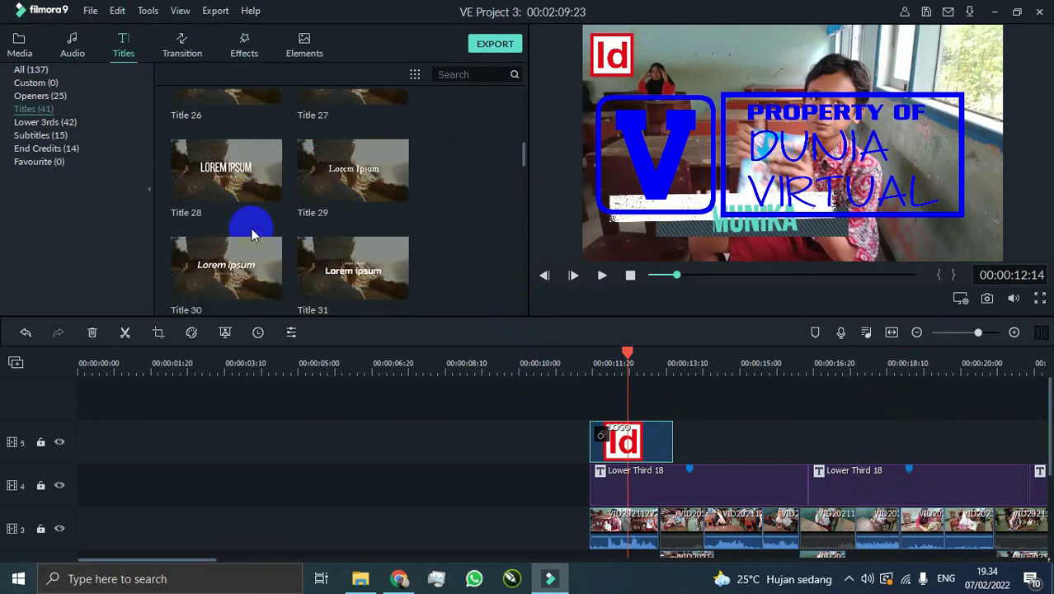
scroll(284, 256, "down", 2)
scroll(275, 266, "up", 4)
left_click_drag(356, 181, 659, 433)
key("space")
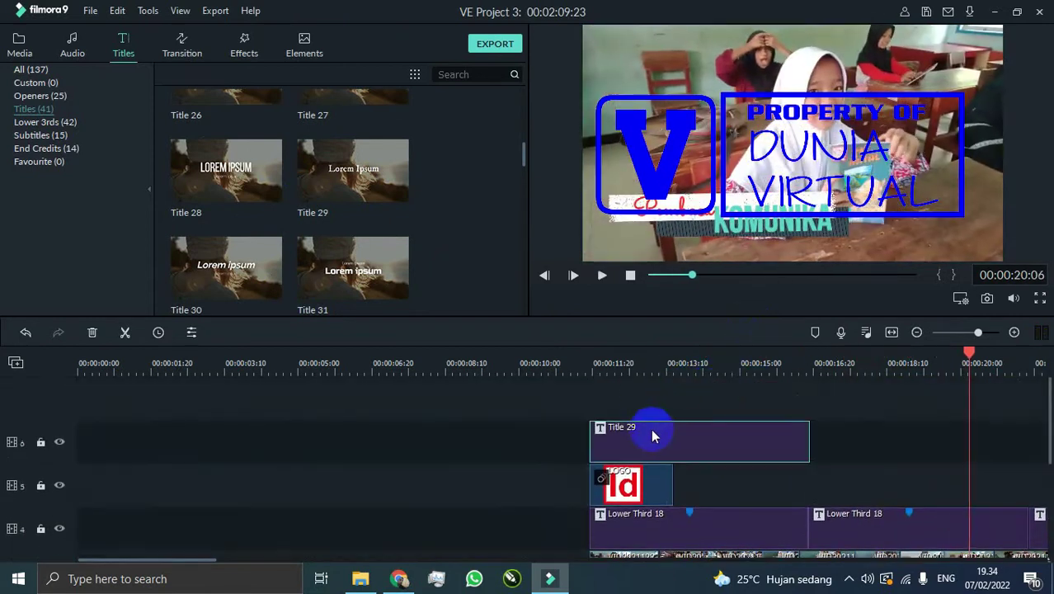
Change the Title 29 text to "KOTAK IDE INDONESIA" and place it beside the corner logo.
double_click(659, 433)
left_click_drag(326, 142, 257, 147)
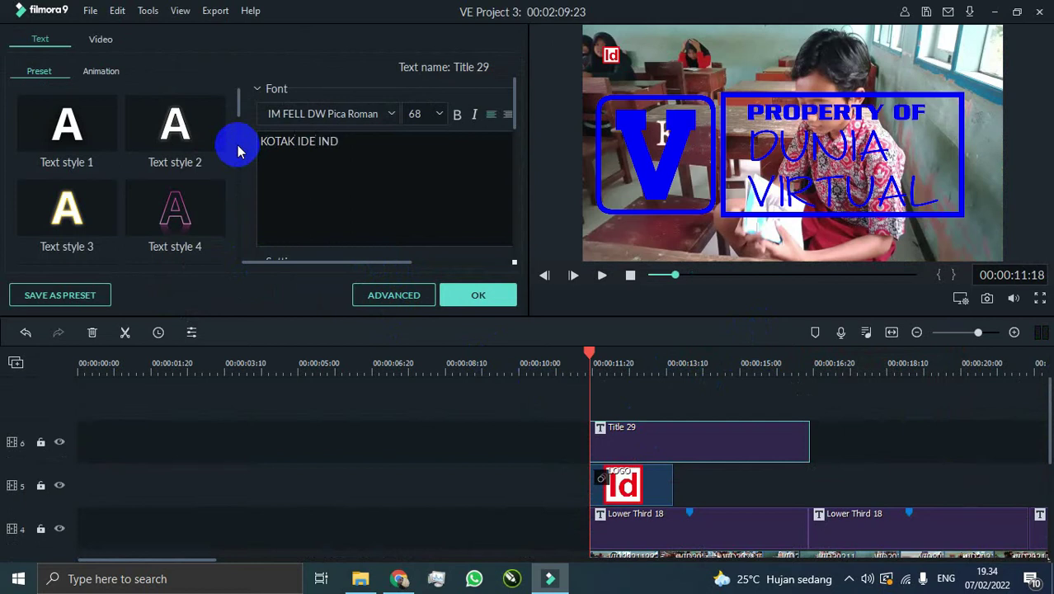
left_click(478, 302)
left_click_drag(590, 354, 637, 357)
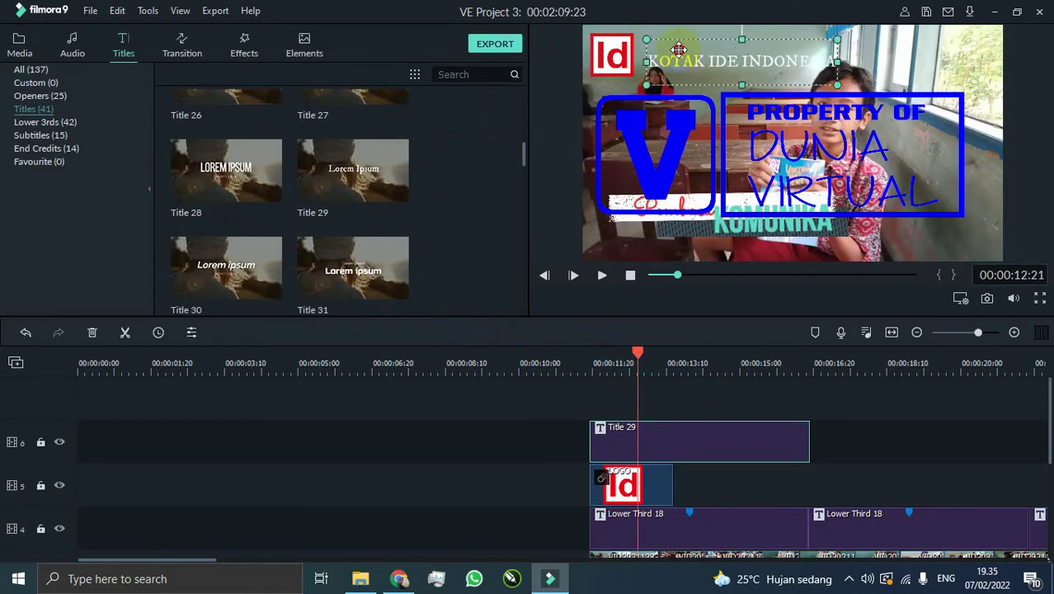
Make the title text bold at size 100 and apply Text style 1 after trying Text style 4.
double_click(760, 54)
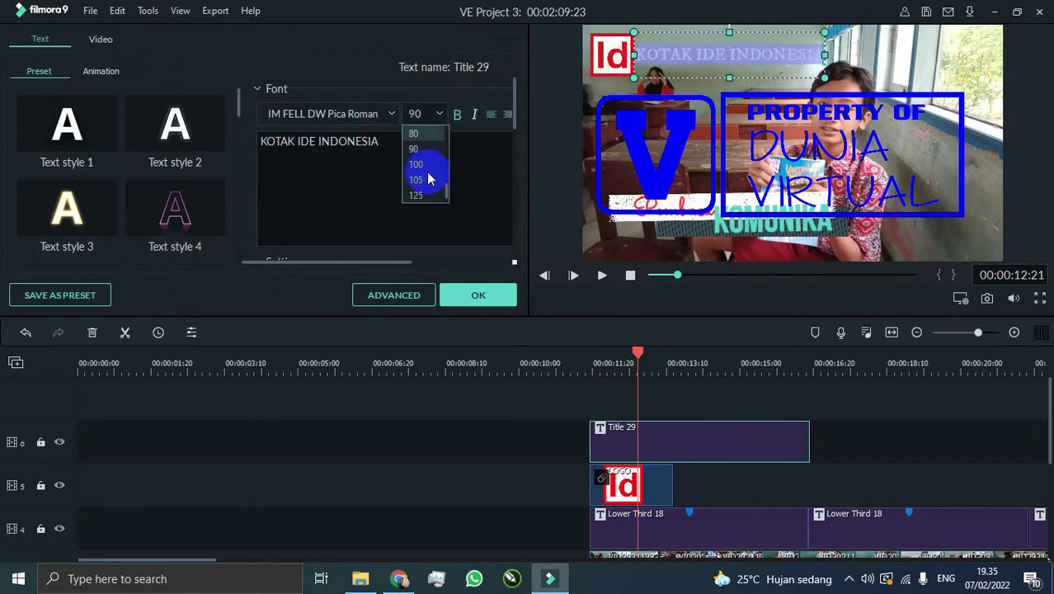
left_click_drag(378, 261, 350, 260)
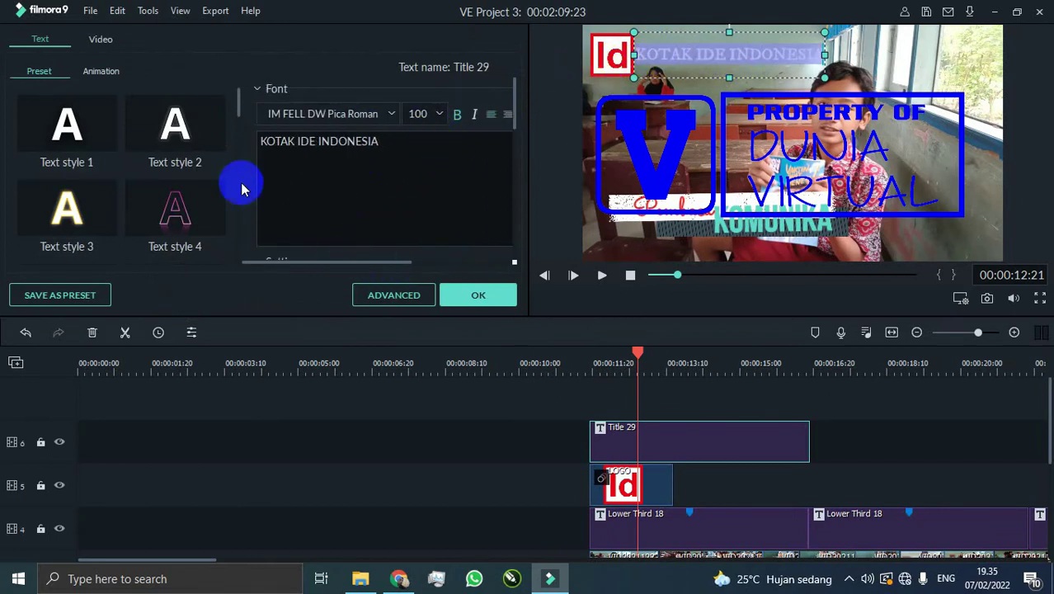
left_click(166, 198)
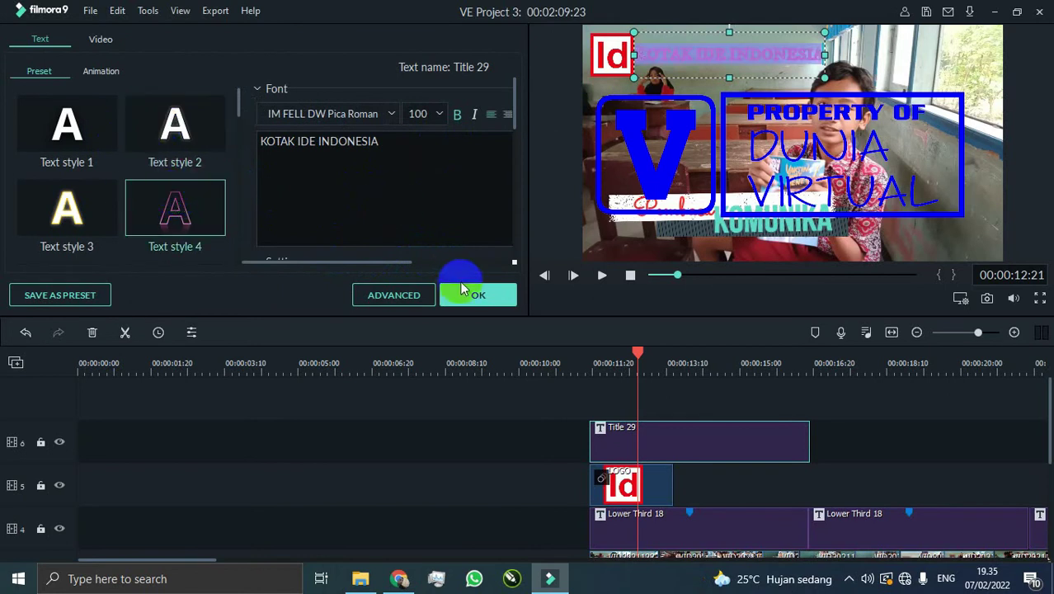
left_click(88, 143)
scroll(201, 176, "down", 10)
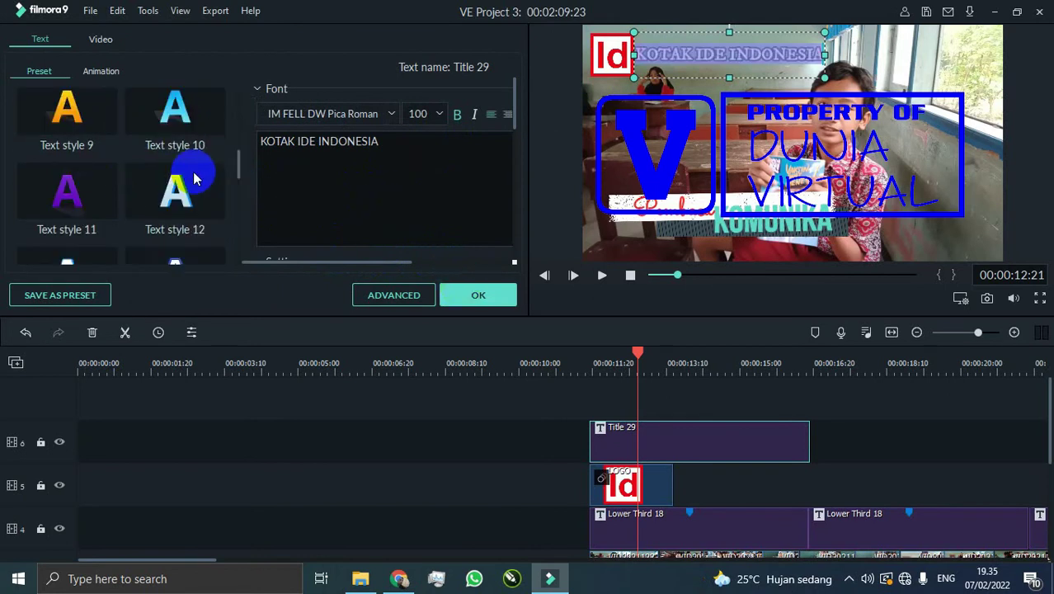
scroll(200, 177, "up", 8)
Set the title's text fill to red in the advanced text editor and try a fill effect with blur 7.
left_click(393, 295)
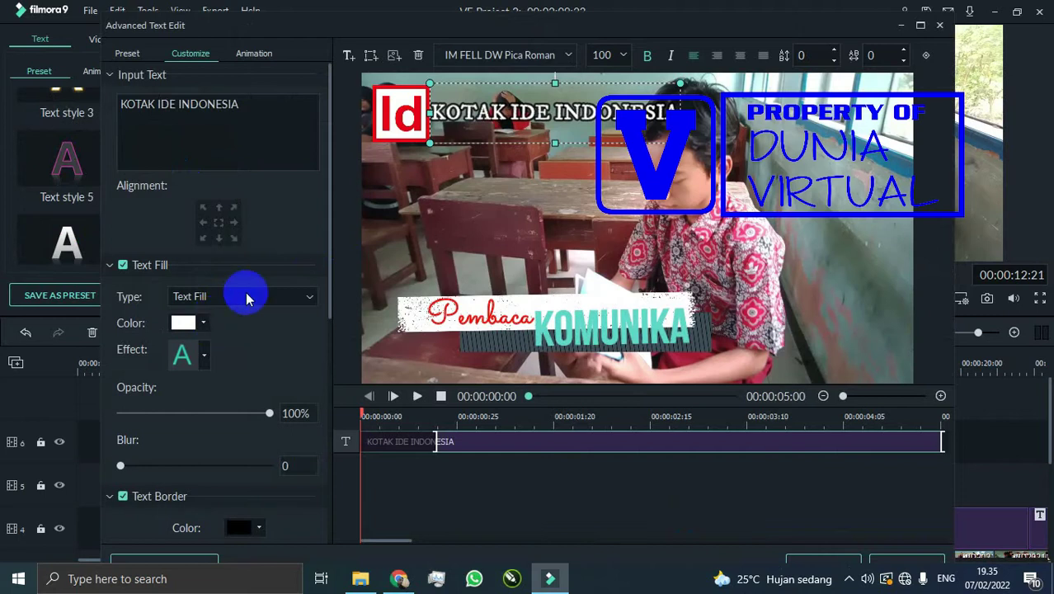
left_click(203, 407)
left_click(367, 218)
left_click(628, 416)
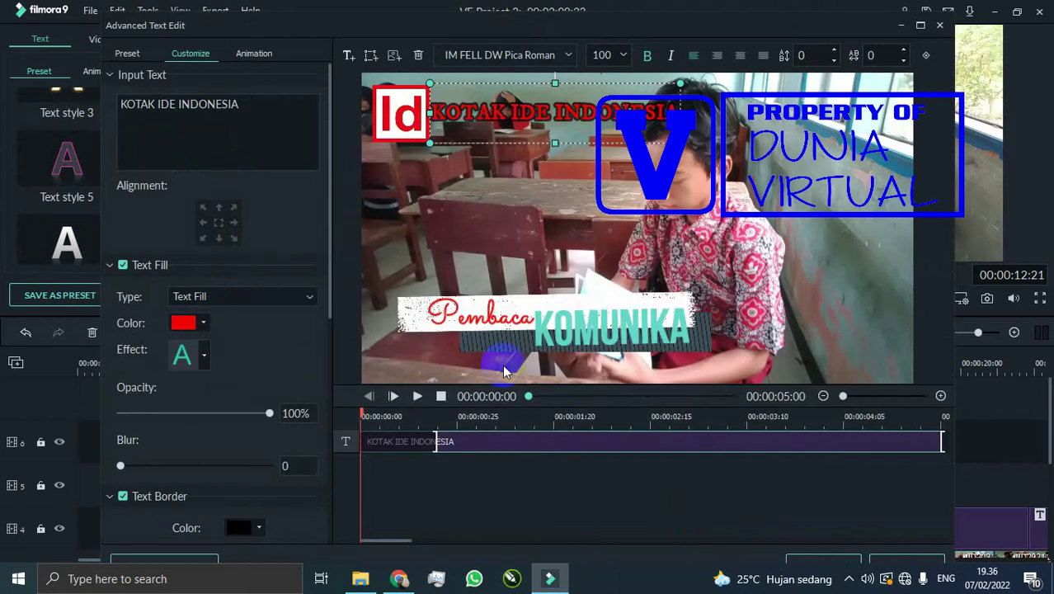
left_click(205, 354)
left_click(204, 377)
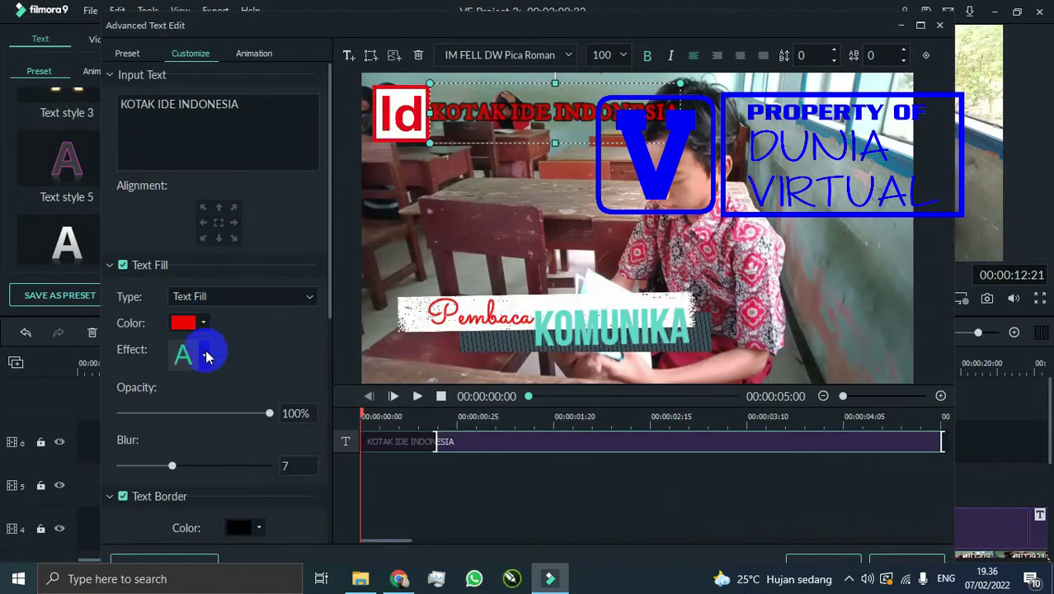
Set the text border color to white and return the text fill to an effect with blur 0.
scroll(265, 416, "down", 1)
left_click(259, 481)
left_click(312, 551)
left_click(200, 305)
left_click(170, 390)
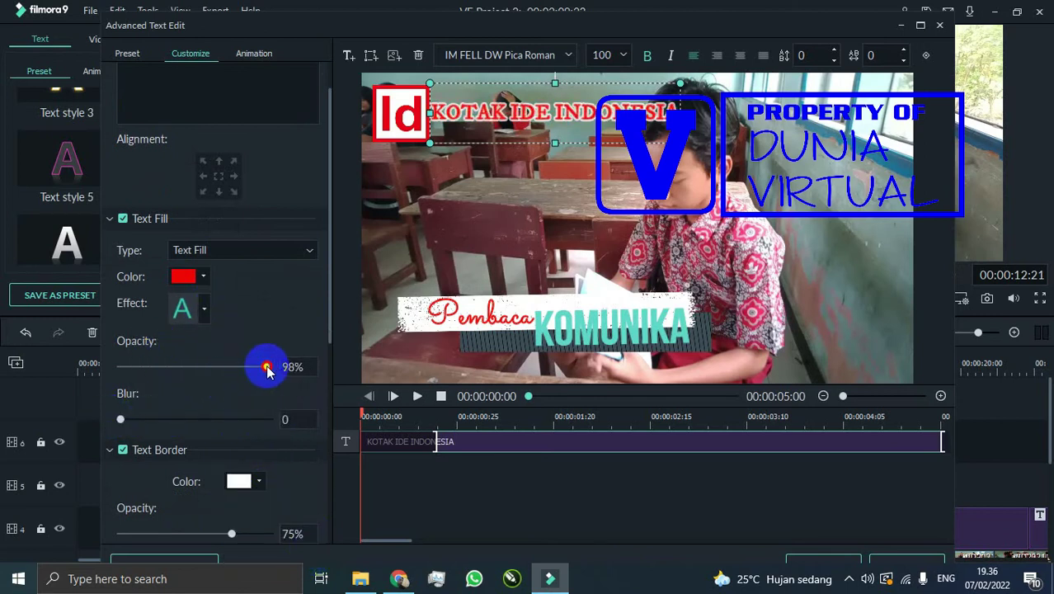
Set the text border's opacity to 100%, its blur to 3 and its size to 17.
scroll(282, 371, "down", 1)
left_click_drag(231, 488, 235, 488)
scroll(283, 480, "down", 1)
left_click_drag(122, 493, 145, 495)
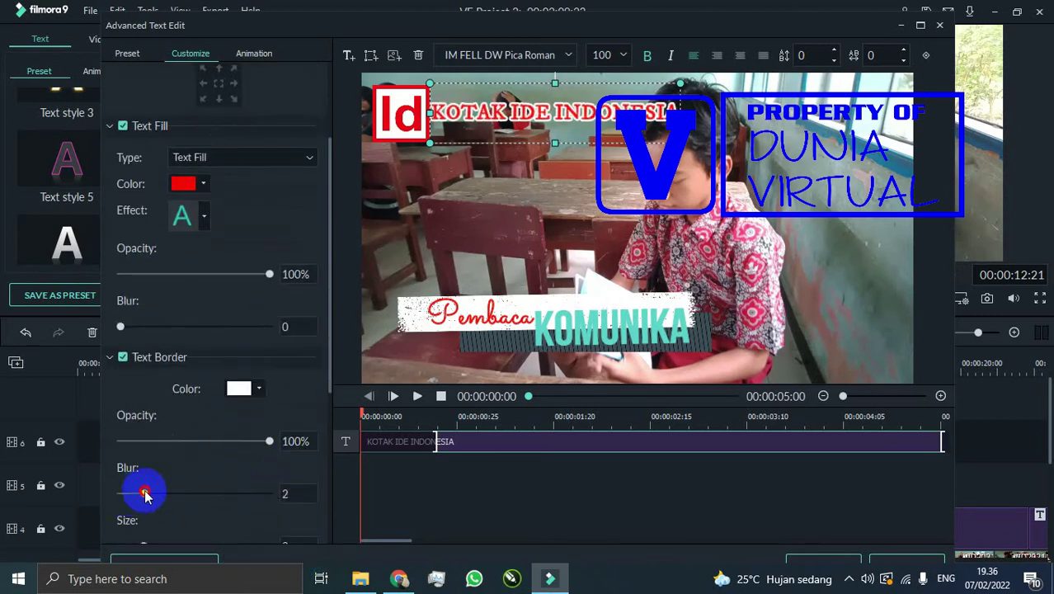
scroll(170, 493, "down", 2)
left_click_drag(144, 453, 147, 454)
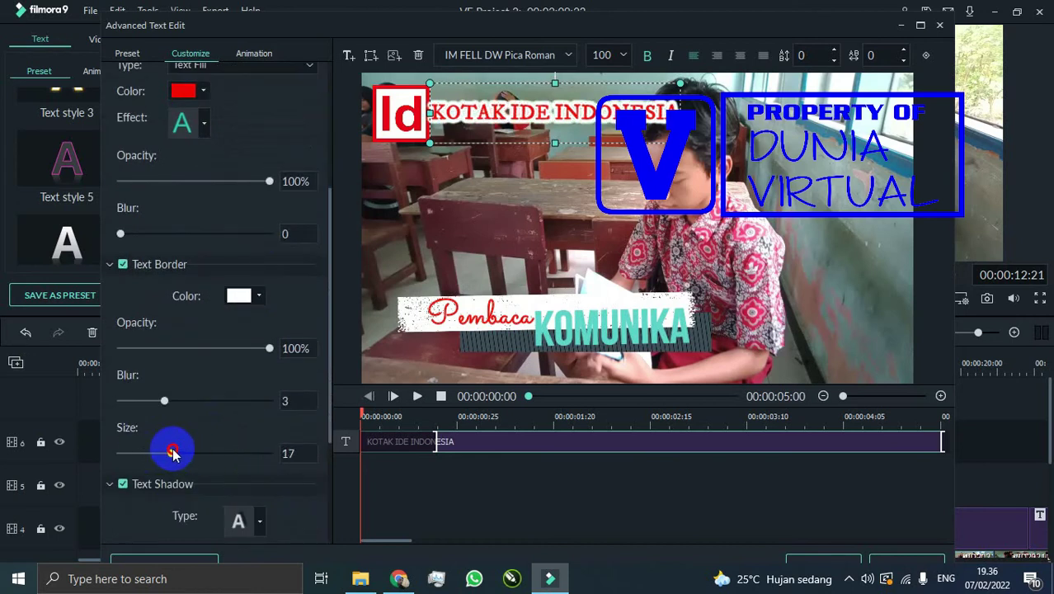
Give the text a black shadow with 100% opacity and blur 7, and accept the title's settings.
scroll(214, 466, "down", 1)
left_click(260, 477)
left_click(322, 521)
scroll(295, 478, "down", 2)
left_click(259, 413)
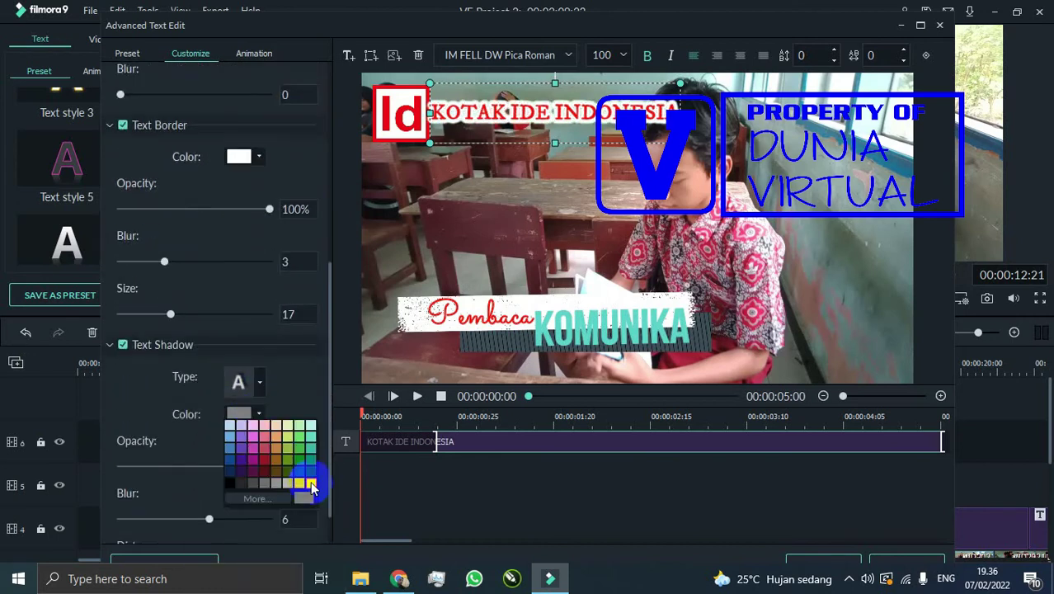
left_click_drag(260, 521, 225, 519)
scroll(172, 495, "down", 1)
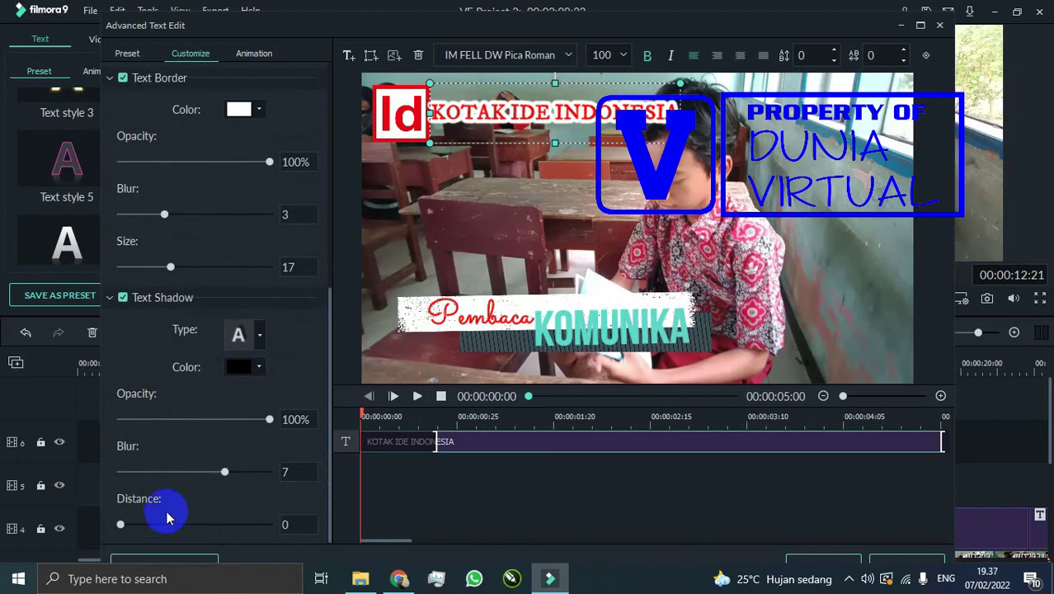
scroll(235, 423, "up", 10)
scroll(259, 273, "down", 10)
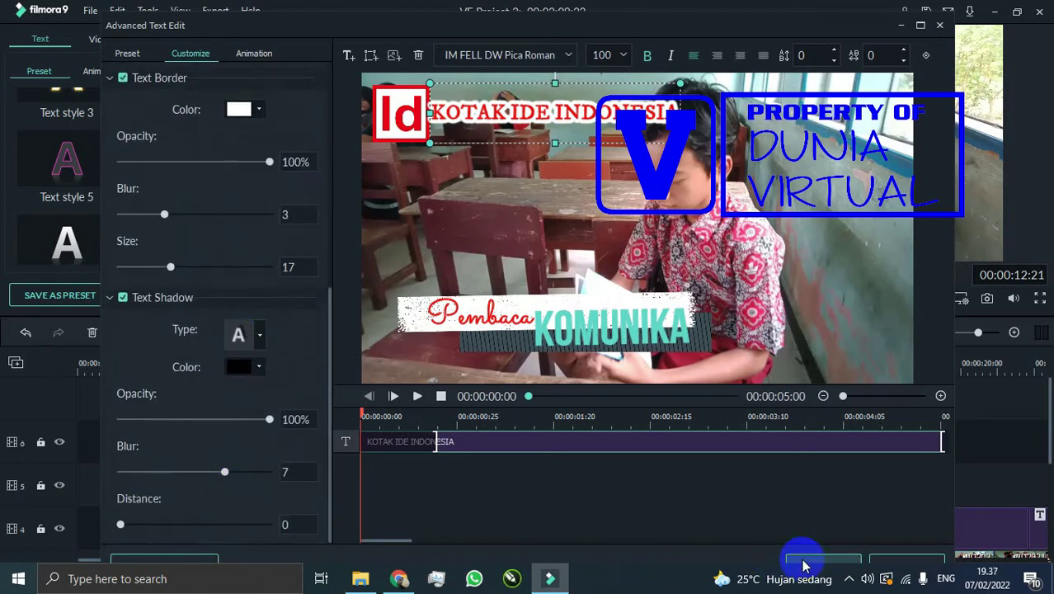
left_click(804, 566)
left_click(658, 440)
left_click(479, 297)
Shorten Title 29 to end together with the logo clip and play the section back.
left_click(581, 364)
key("space")
key("space")
left_click(753, 456)
left_click_drag(808, 440, 673, 438)
left_click(583, 367)
key("space")
key("space")
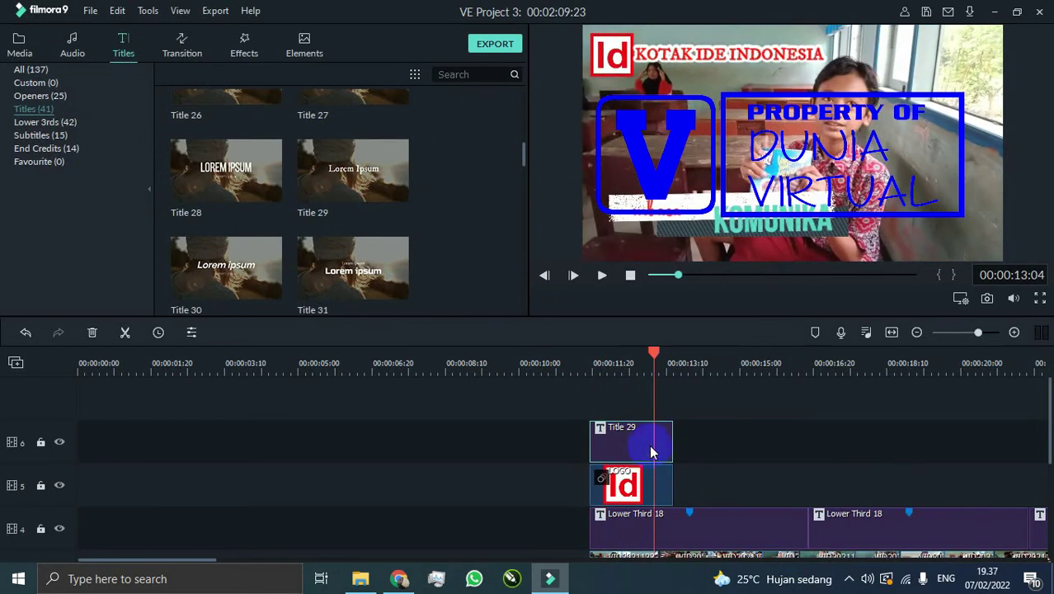
Apply a text animation preset to the KOTAK IDE INDONESIA title and play it back.
double_click(652, 459)
left_click(101, 71)
scroll(93, 221, "down", 2)
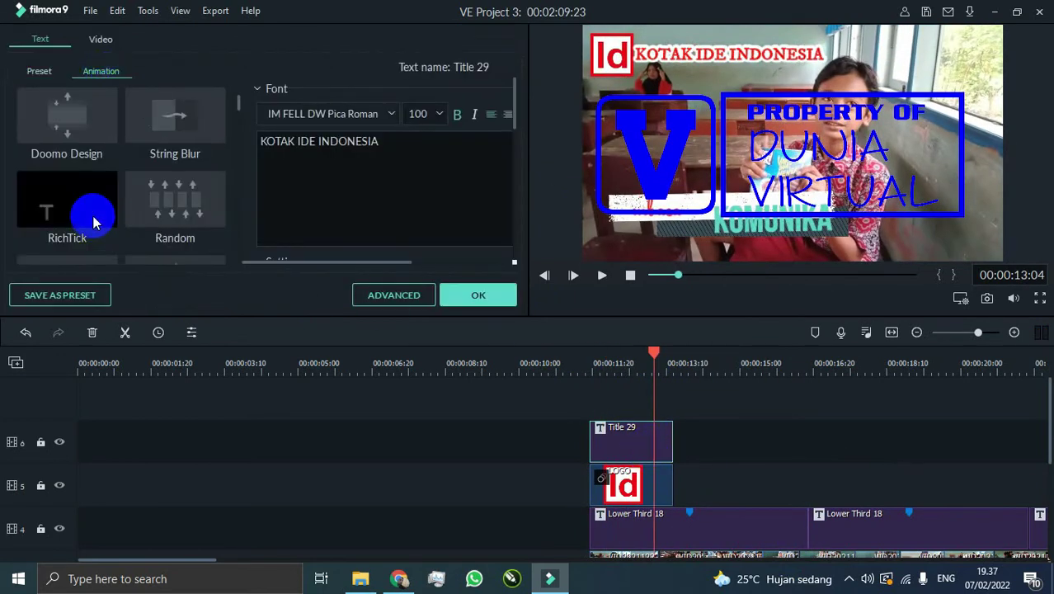
scroll(93, 221, "up", 3)
double_click(93, 219)
left_click(581, 369)
key("space")
Extend the logo clip and Title 29 to about 4.5 seconds each and play them back.
left_click_drag(672, 485, 786, 485)
left_click_drag(674, 443, 786, 443)
left_click(588, 365)
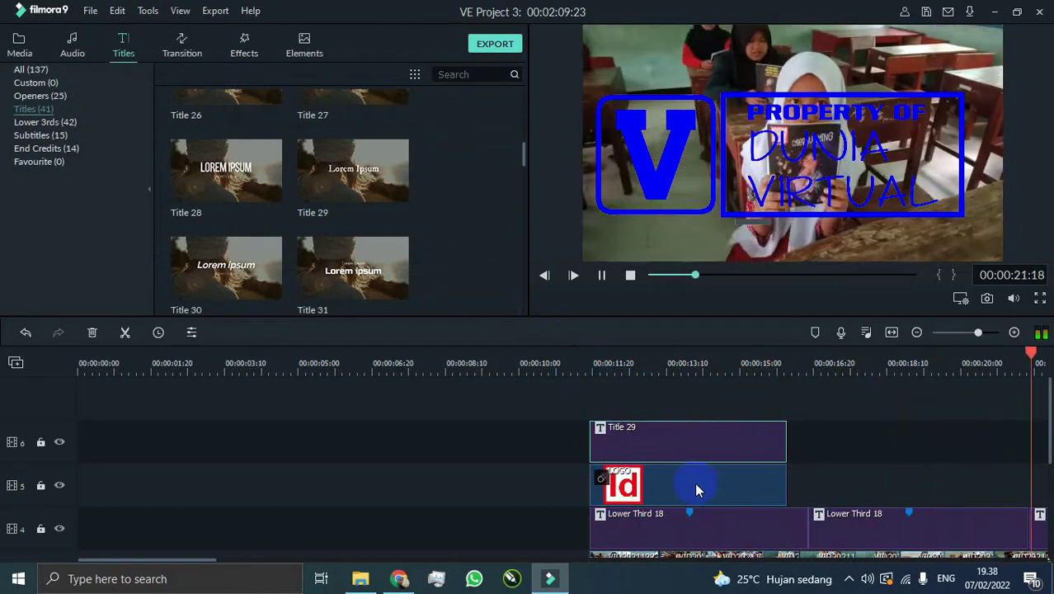
left_click_drag(652, 351, 478, 357)
key("space")
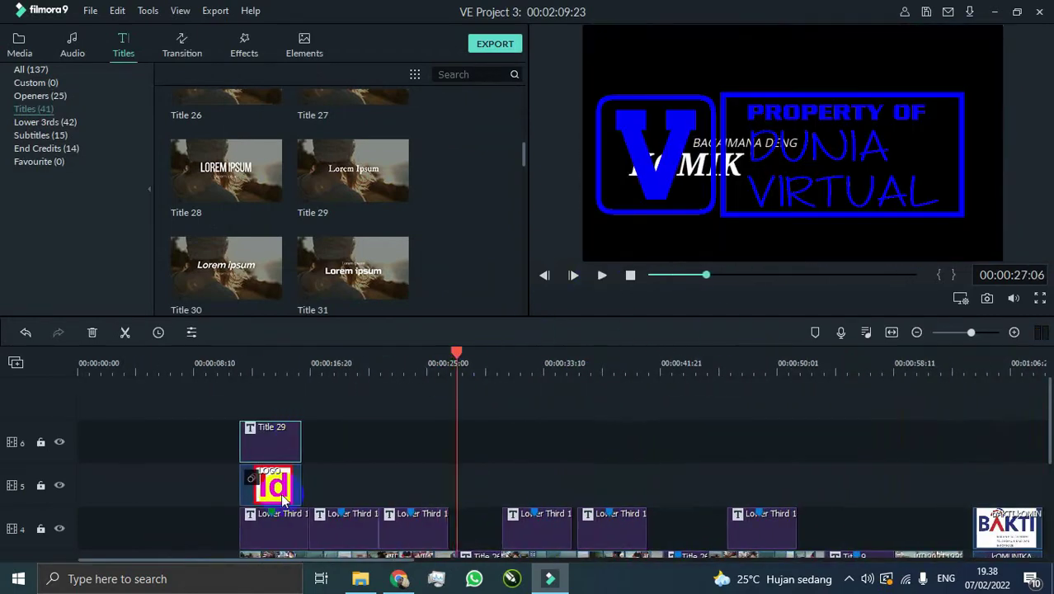
Paste one copy of the logo and Title 29 pair after the original and shift both pairs about 1.5 seconds later.
left_click(322, 359)
key("ctrl+v")
left_click(405, 360)
key("ctrl+v")
scroll(483, 466, "down", 1)
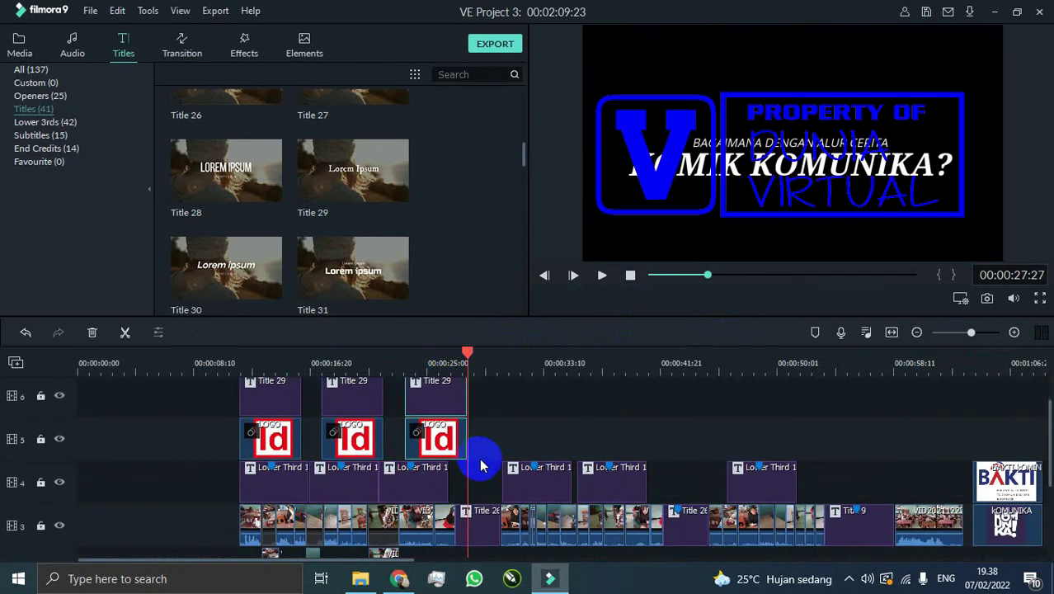
key("ctrl+z")
left_click_drag(284, 447, 305, 451)
Paste copies of both logo and Title 29 pairs over the clips after the first Title 26 on track 3, undoing a trial move.
left_click(491, 366)
scroll(543, 500, "down", 1)
left_click(513, 369)
key("ctrl+v")
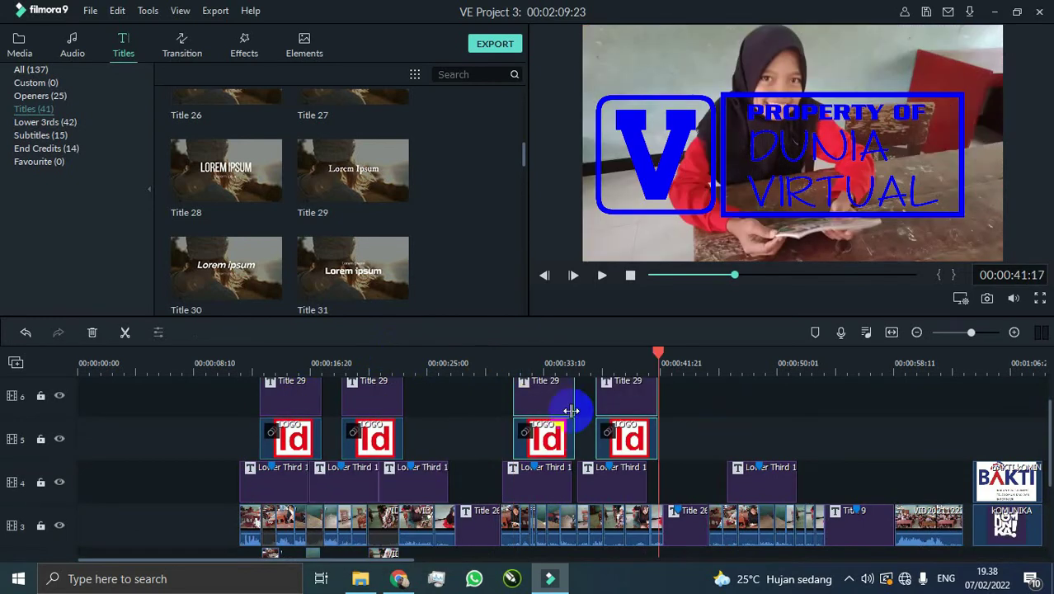
left_click_drag(522, 391, 512, 390)
key("ctrl+z")
Move the two newly pasted logo and title pairs slightly earlier to start at about 00:00:30:22.
left_click(506, 426)
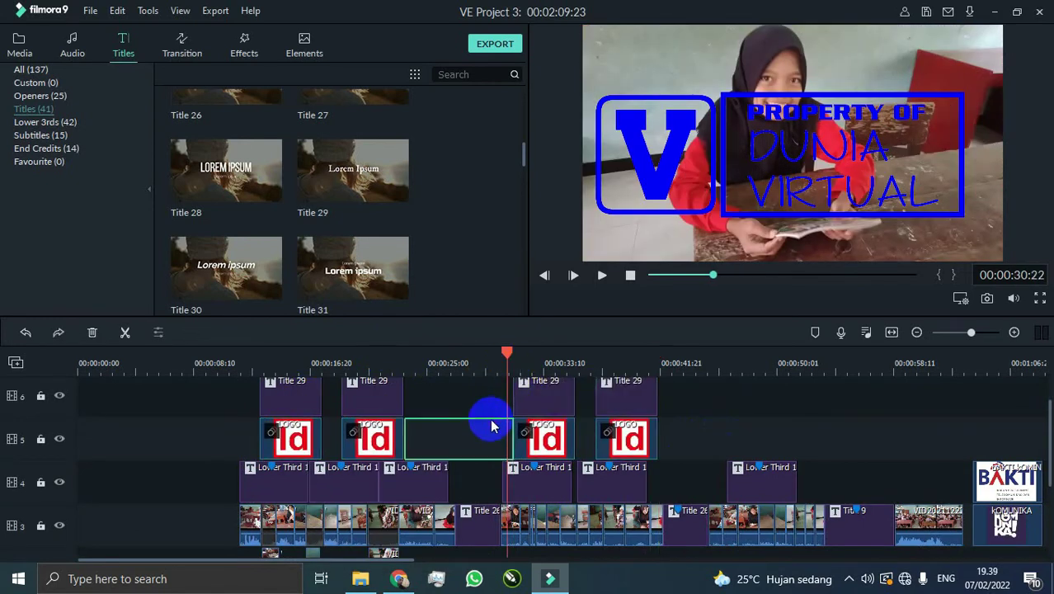
left_click(468, 427)
left_click(527, 401)
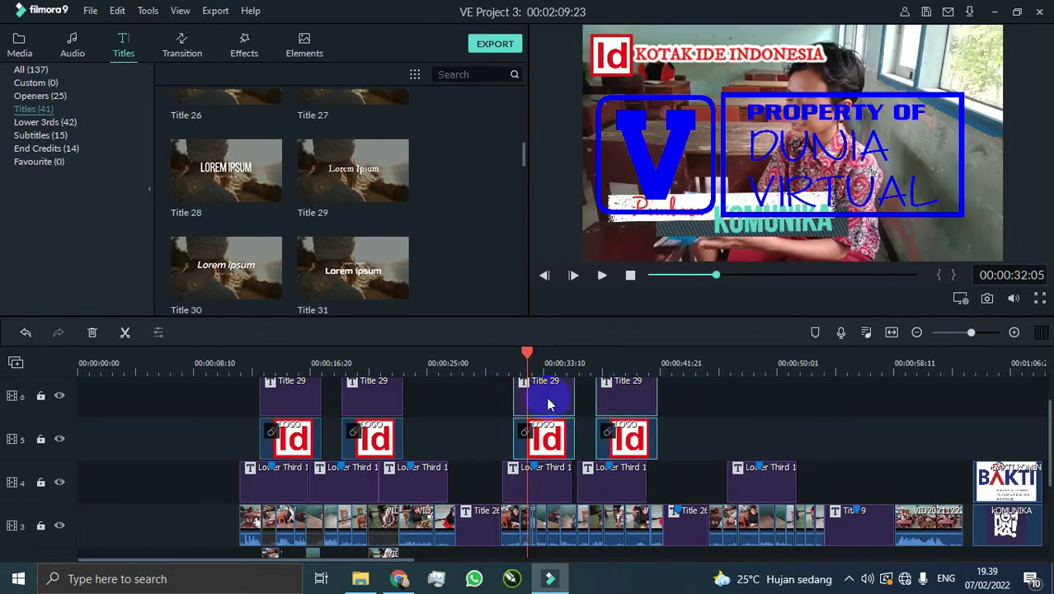
left_click_drag(549, 404, 542, 399)
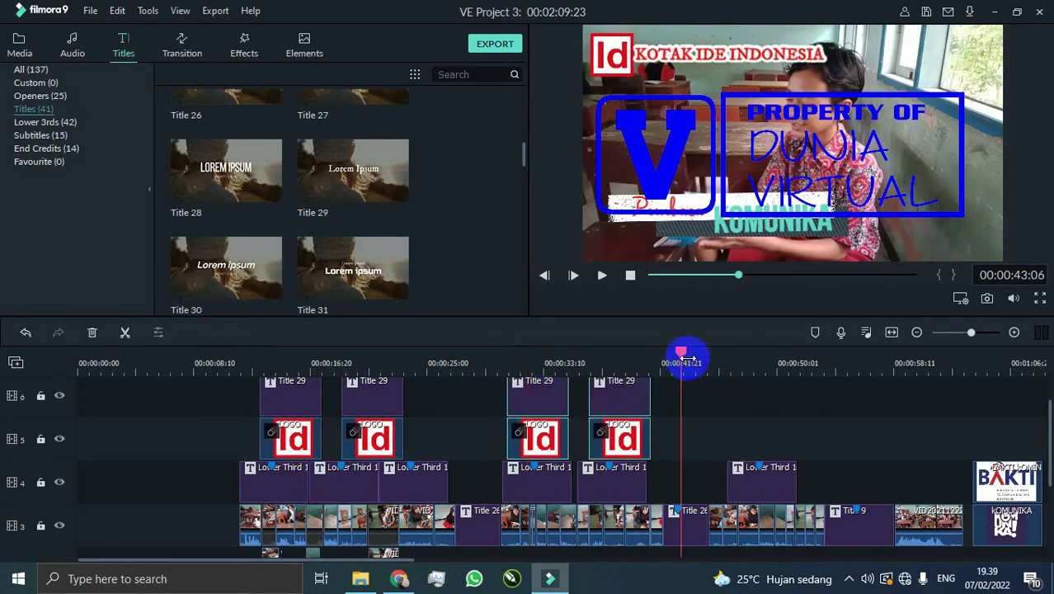
Paste another logo and Title 29 pair over the last lower third, after the second Title 26 clip, and play it back.
left_click_drag(684, 356, 711, 356)
key("ctrl+v")
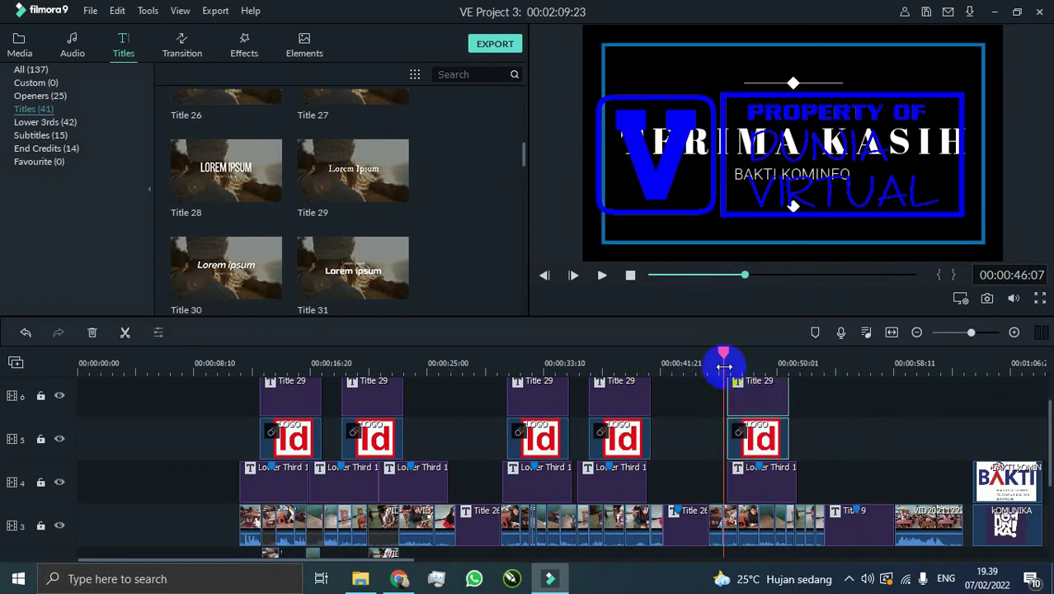
key("space")
Try the Move to top motion on a closing logo in the group after the last classroom clip.
left_click_drag(418, 564, 522, 563)
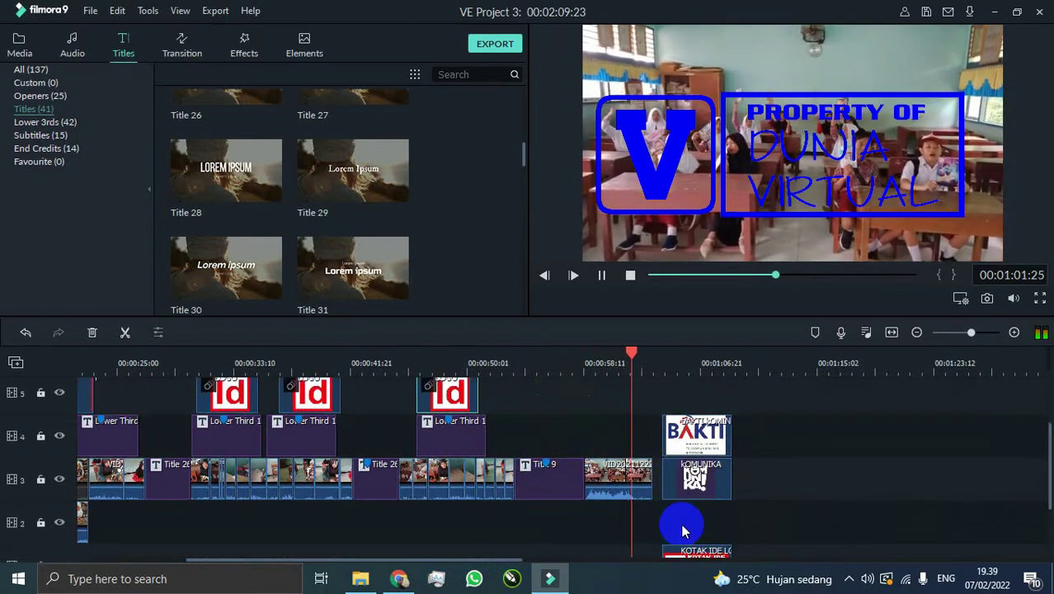
left_click(705, 485)
double_click(705, 484)
left_click(165, 41)
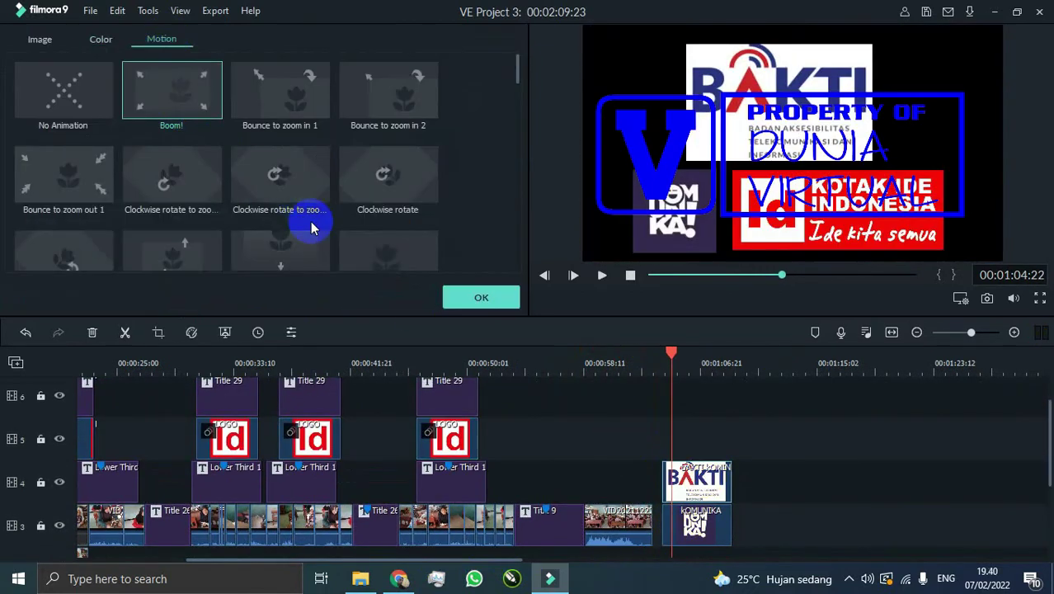
scroll(233, 237, "down", 3)
left_click_drag(512, 105, 516, 149)
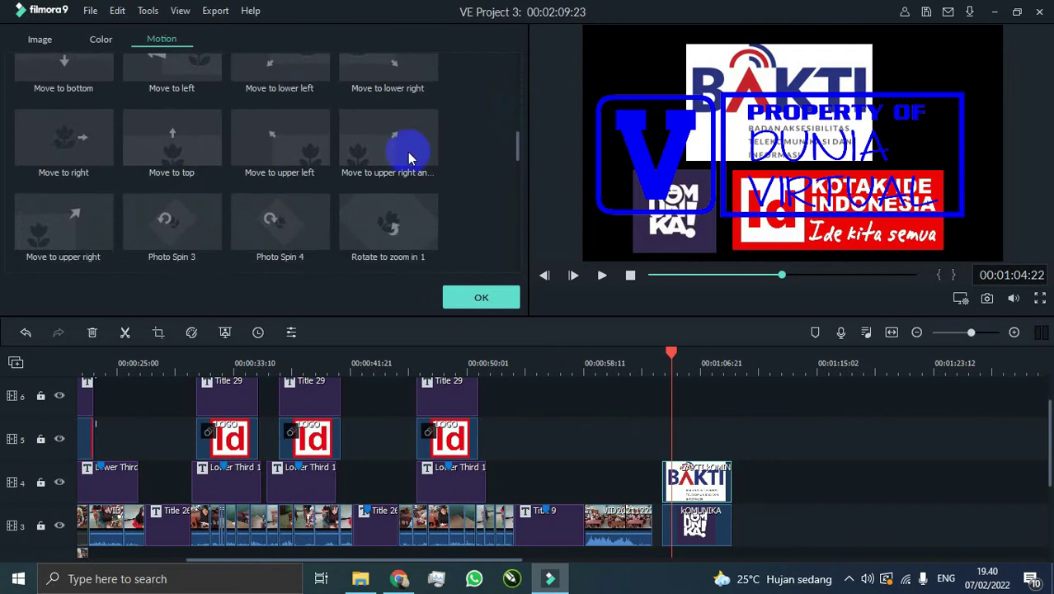
left_click(206, 152)
Try placing the KOMUNIKA and KOTAK IDE logos one after another following the BAKTI logo with Move to top motion, and play the sequence.
left_click_drag(682, 519, 750, 498)
left_click(729, 356)
scroll(767, 474, "down", 1)
left_click_drag(190, 151, 826, 490)
scroll(689, 500, "down", 1)
left_click(770, 363)
left_click(645, 353)
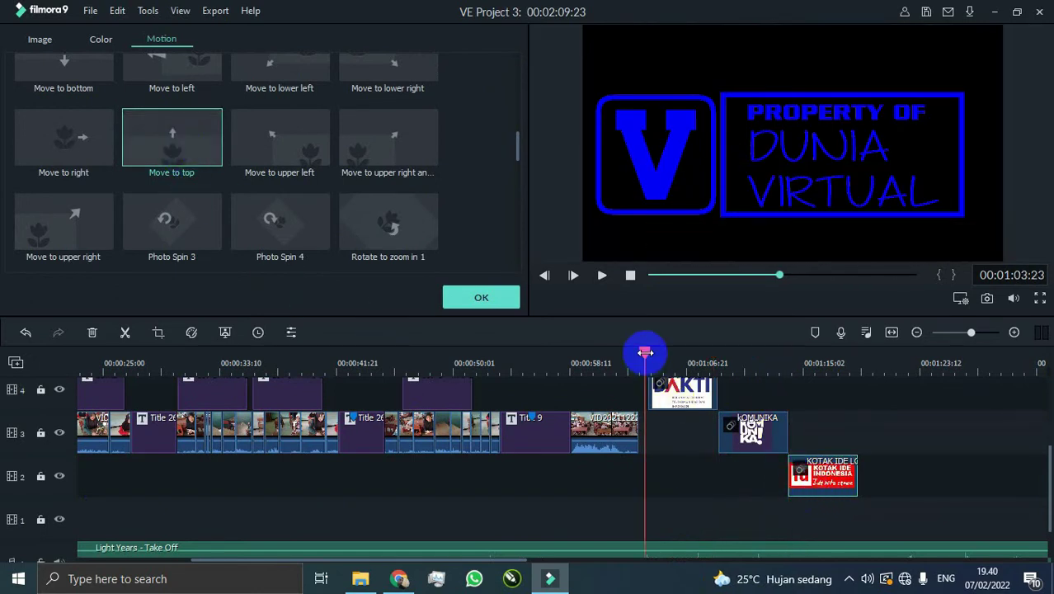
key("space")
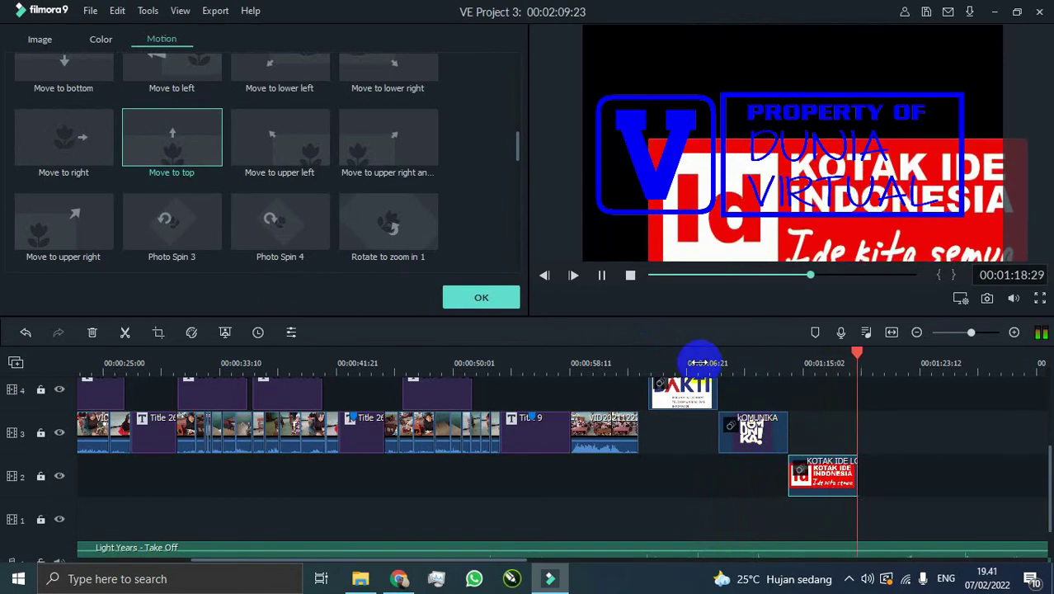
key("space")
Try overlapping the closing logos, starting KOMUNIKA about 2 seconds and KOTAK IDE about 3 seconds after BAKTI, and play them back.
left_click(689, 174)
left_click_drag(648, 352, 690, 355)
left_click_drag(743, 433, 710, 433)
left_click_drag(712, 469, 712, 470)
left_click(649, 362)
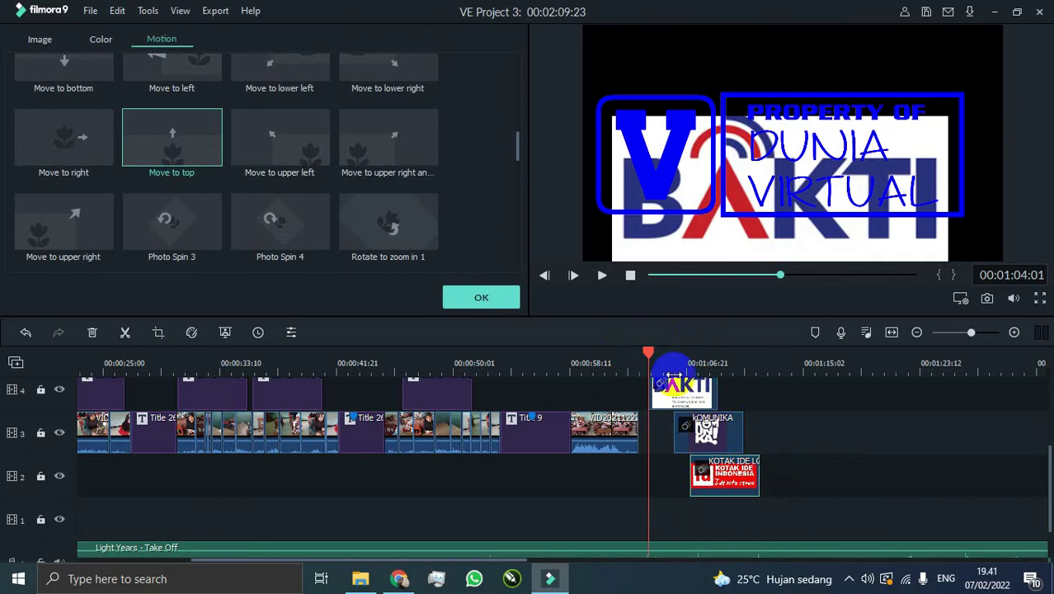
key("space")
key("space")
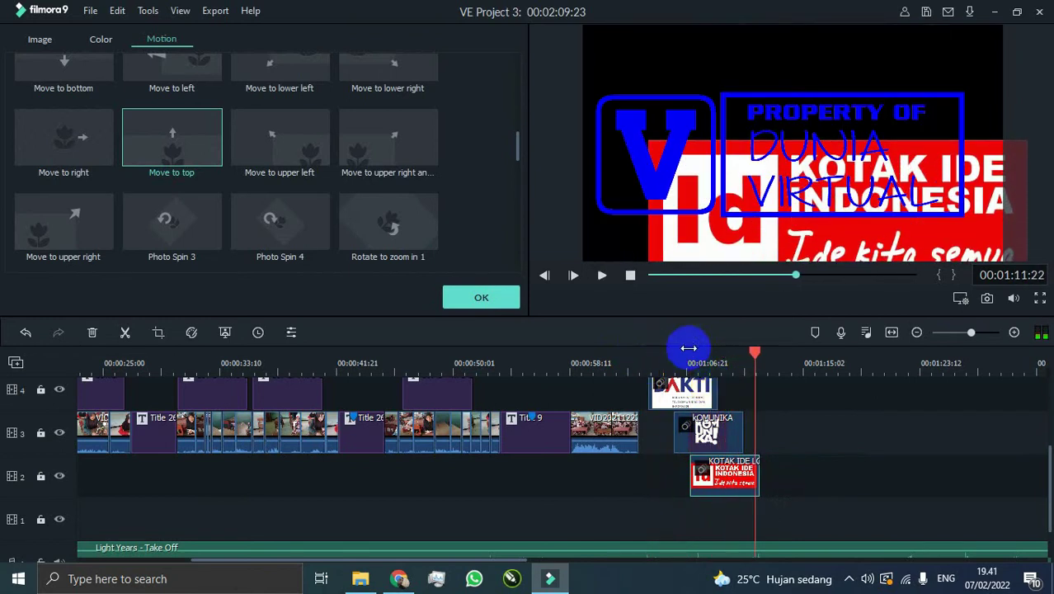
Try shrinking the BAKTI logo in the preview, starting KOMUNIKA and KOTAK IDE slightly later, and play the logos back.
left_click(667, 360)
left_click(742, 70)
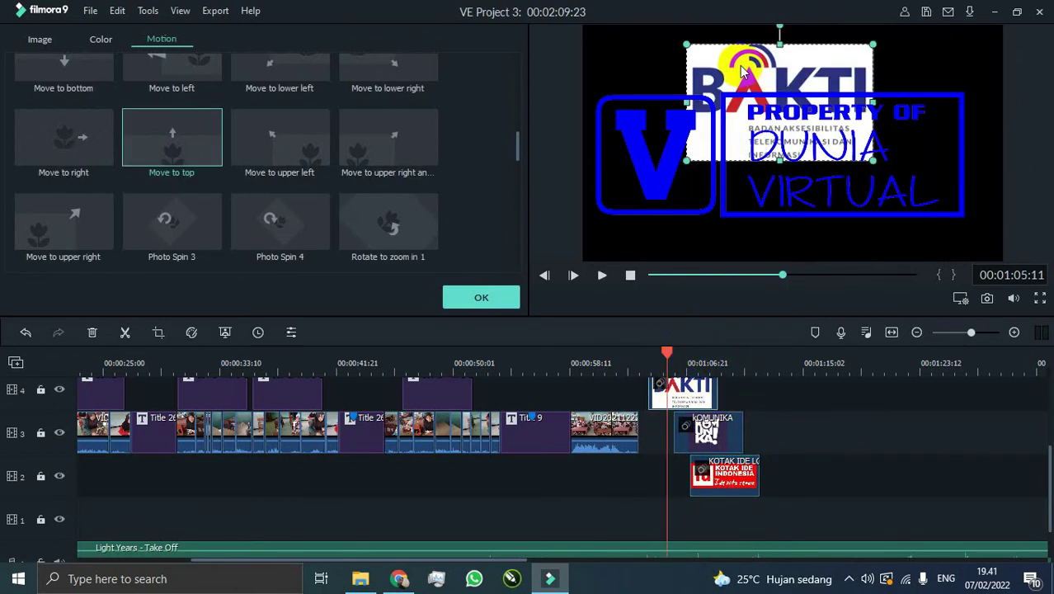
left_click_drag(688, 161, 761, 105)
left_click_drag(680, 349, 712, 353)
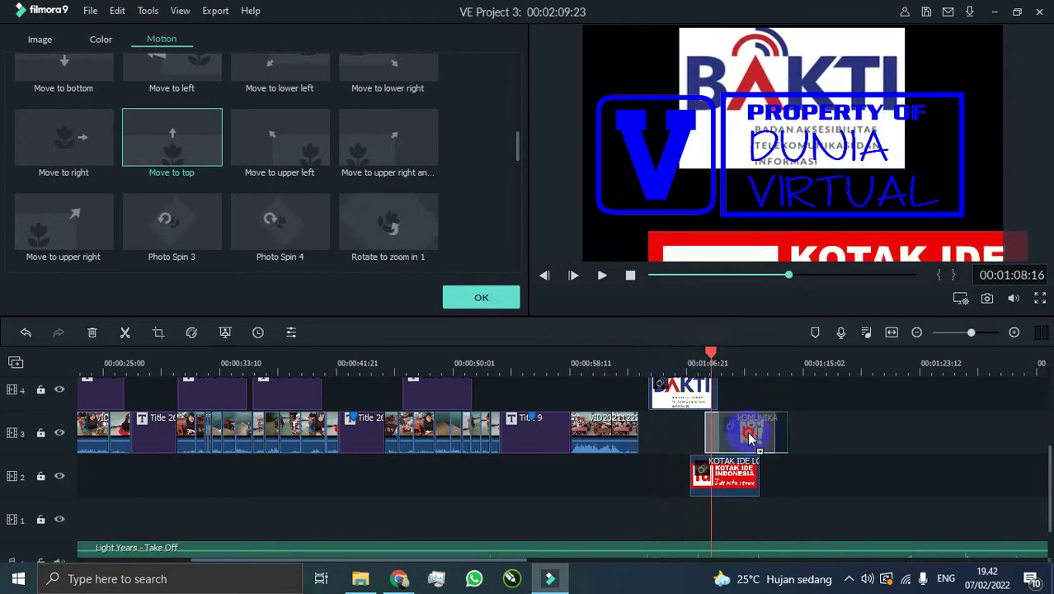
left_click(671, 355)
key("space")
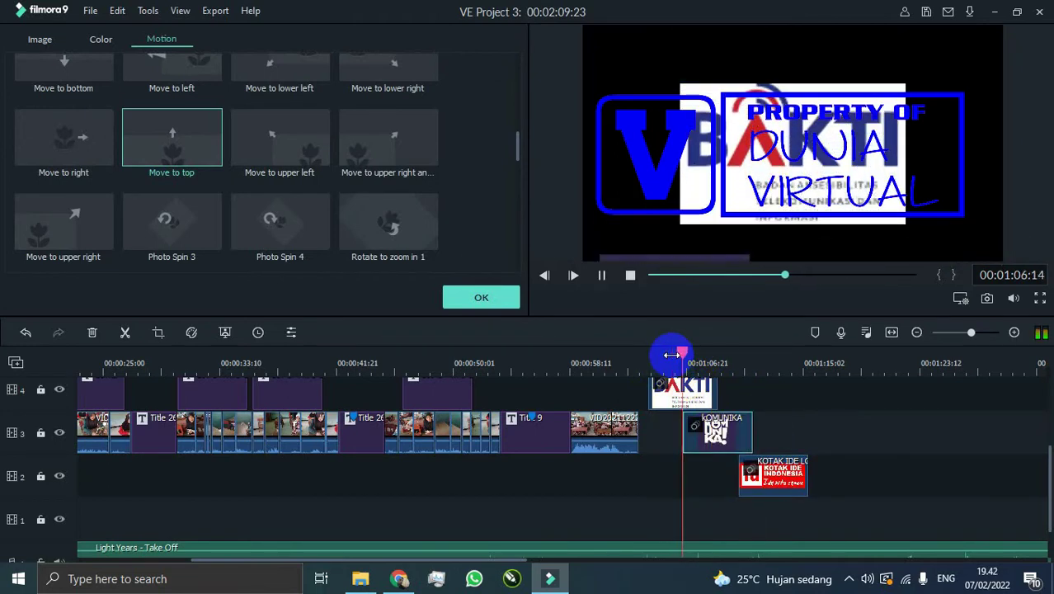
left_click_drag(750, 356, 715, 357)
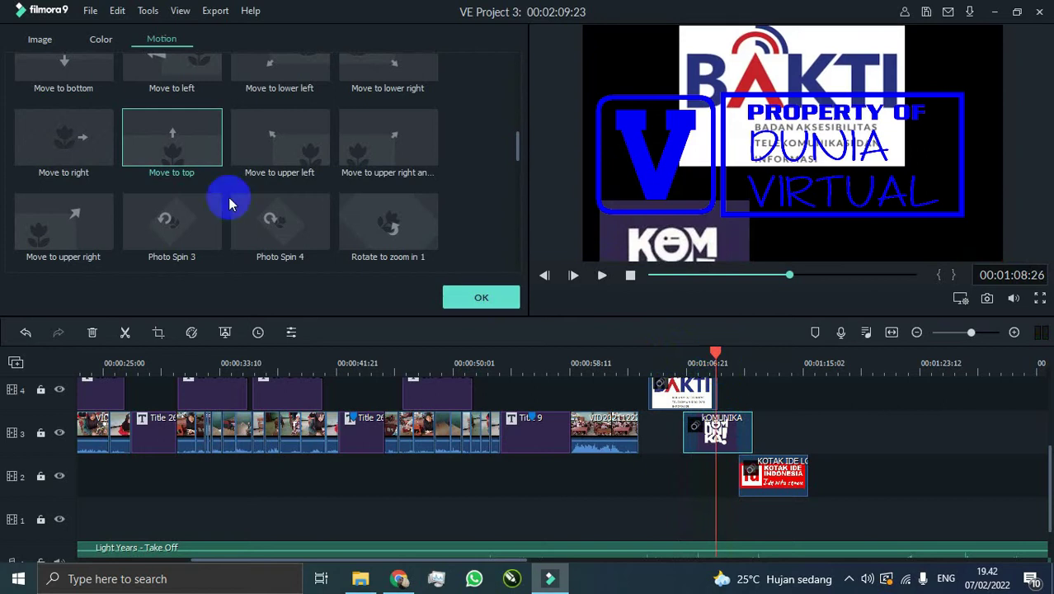
Try the Up Down 2 motion on the BAKTI logo and play back the closing logos.
scroll(228, 202, "down", 5)
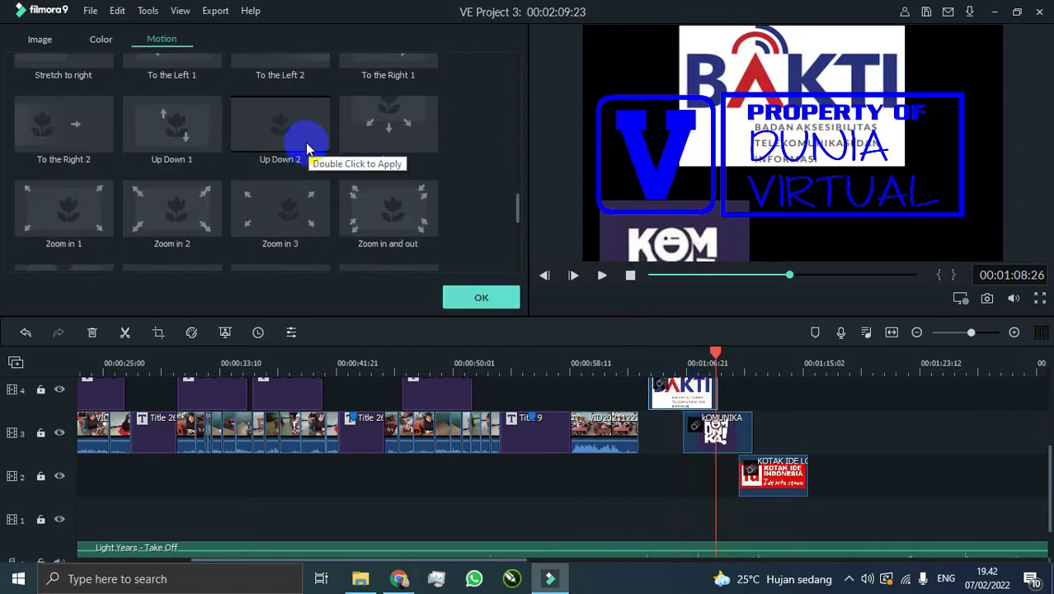
left_click(278, 133)
left_click(648, 356)
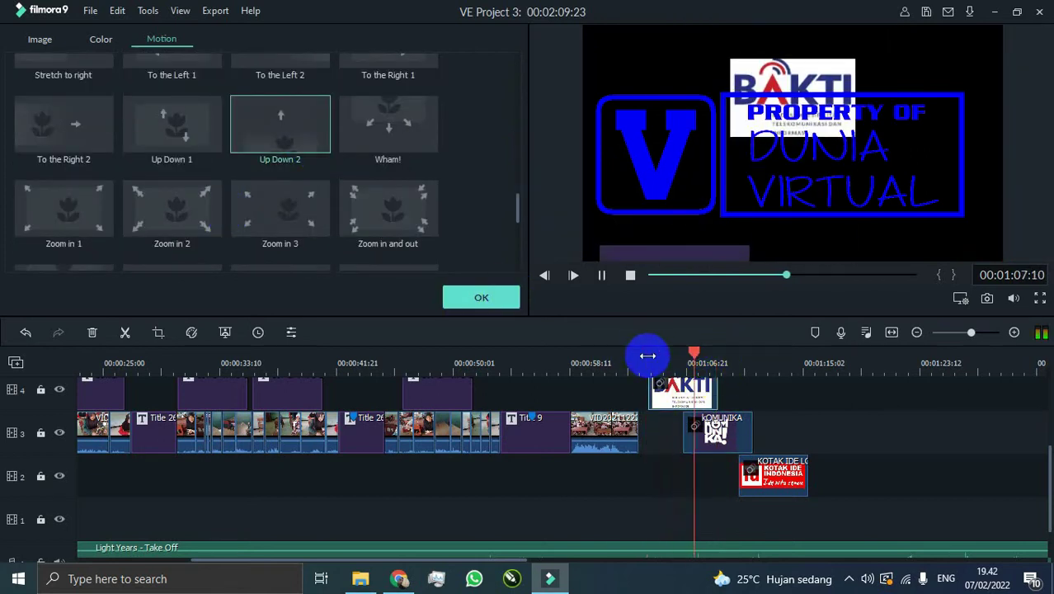
scroll(254, 198, "down", 3)
scroll(200, 152, "up", 4)
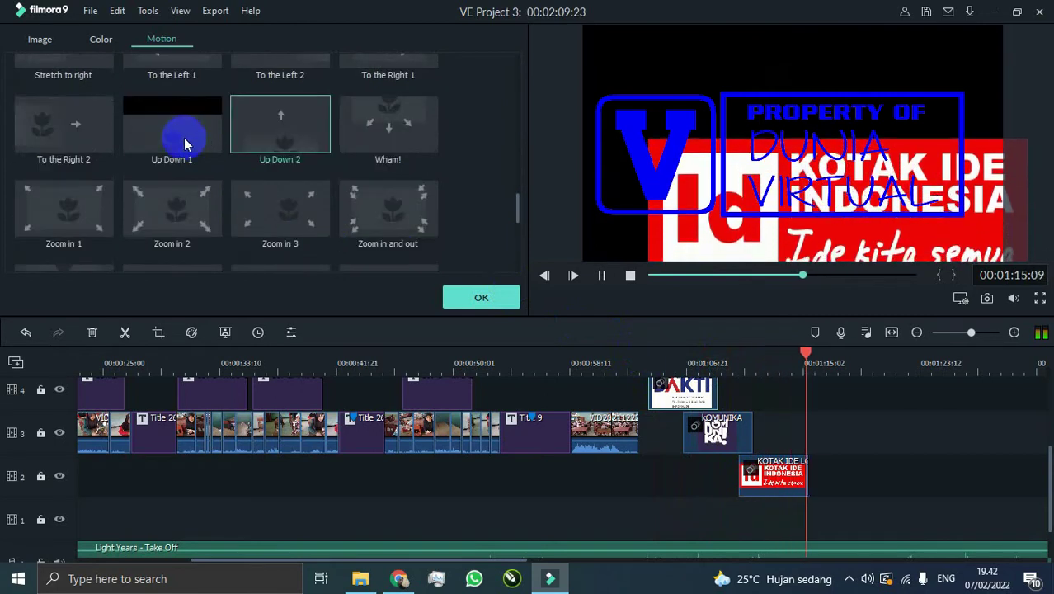
Examine the other motion presets for the BAKTI logo and replay the closing logos.
scroll(207, 177, "down", 6)
scroll(211, 189, "up", 10)
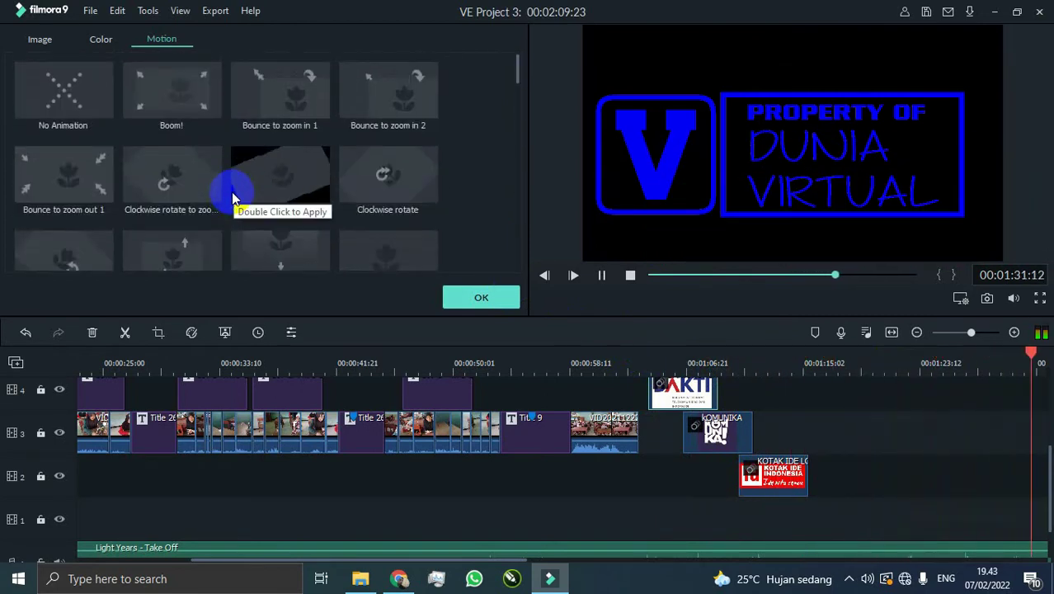
scroll(382, 421, "down", 1)
scroll(382, 421, "up", 2)
scroll(246, 184, "down", 3)
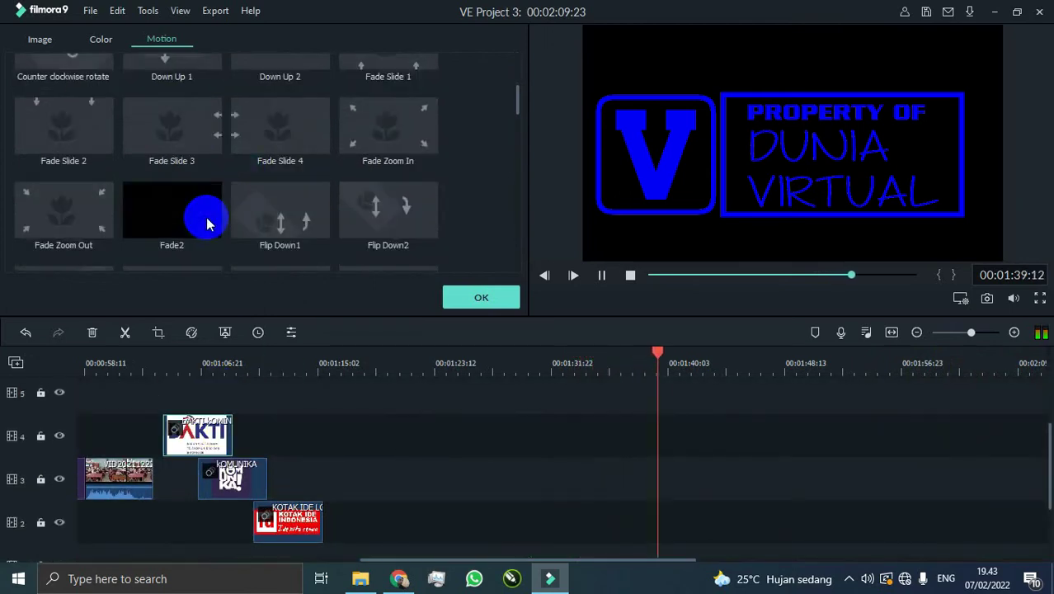
left_click(163, 360)
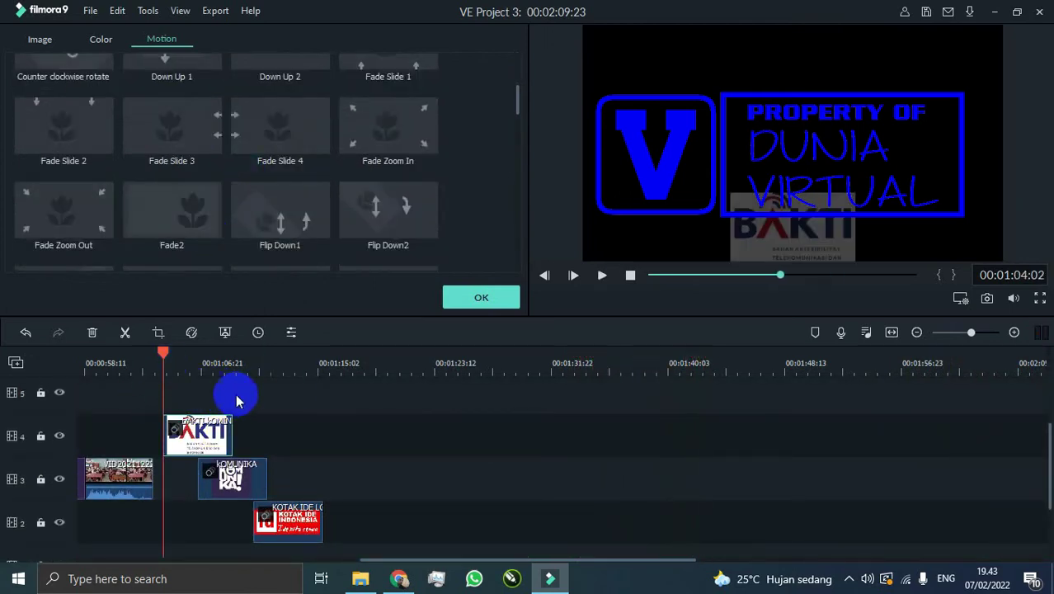
left_click(457, 299)
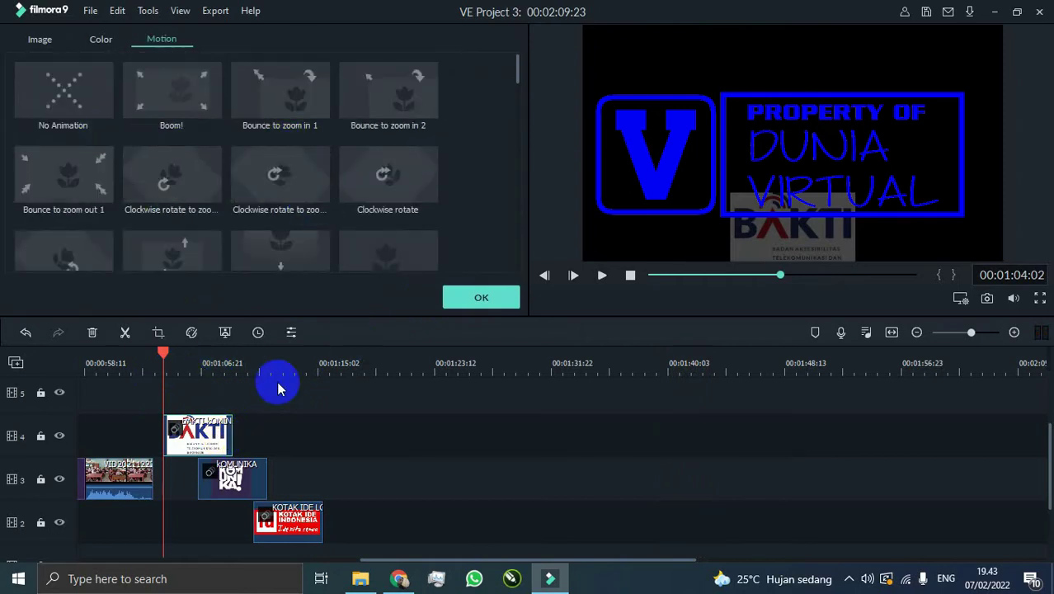
key("space")
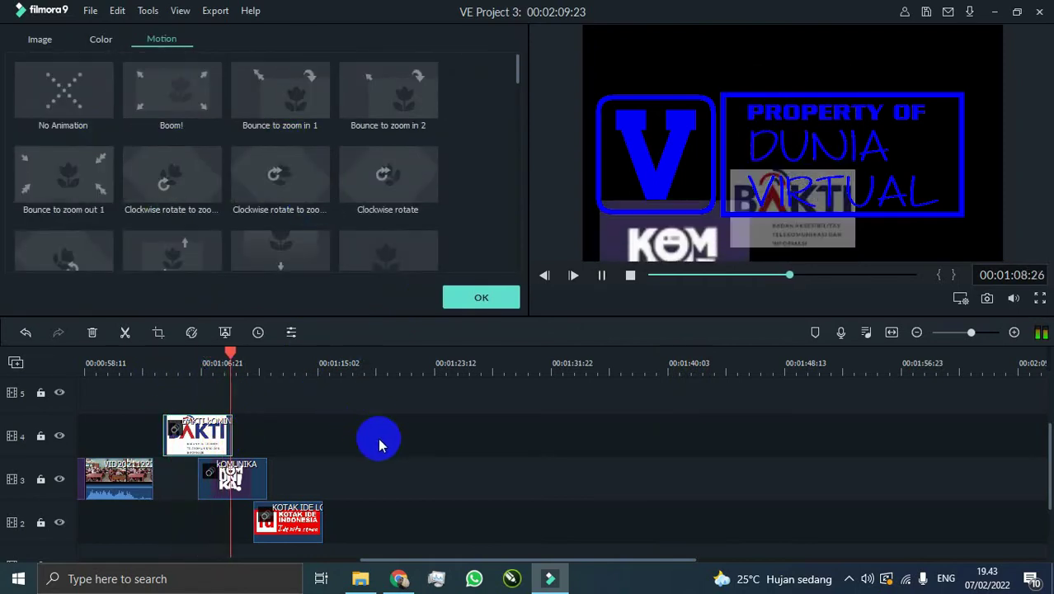
left_click(478, 298)
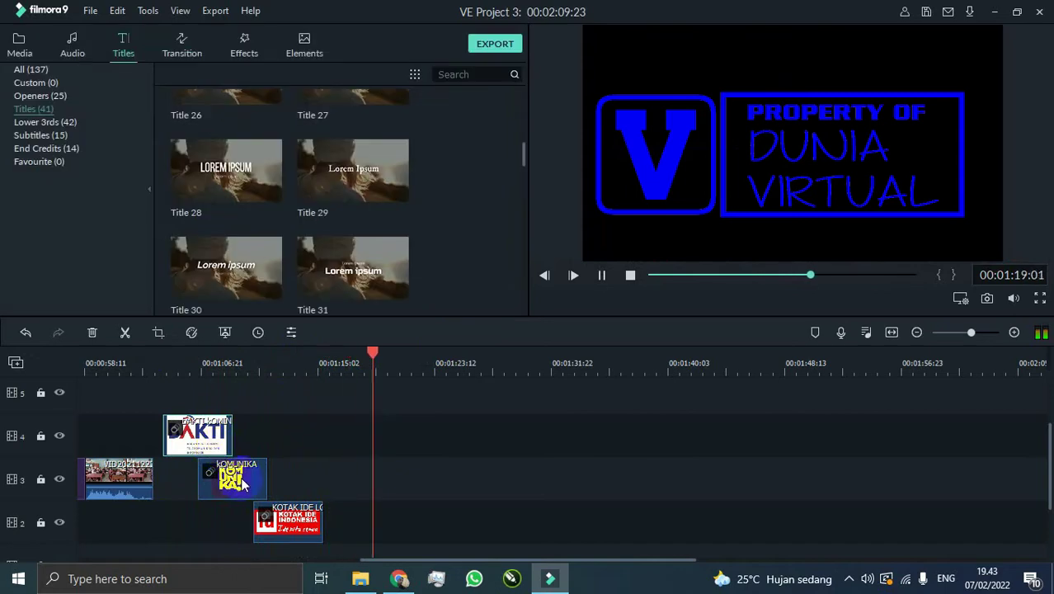
Undo the trial motions, resizing and staggering of the three closing logos until they all start together.
key("ctrl+z")
left_click(172, 365)
key("ctrl+z")
key("ctrl+z")
key("ctrl+z")
key("ctrl+z")
key("ctrl+z")
key("ctrl+z")
key("ctrl+z")
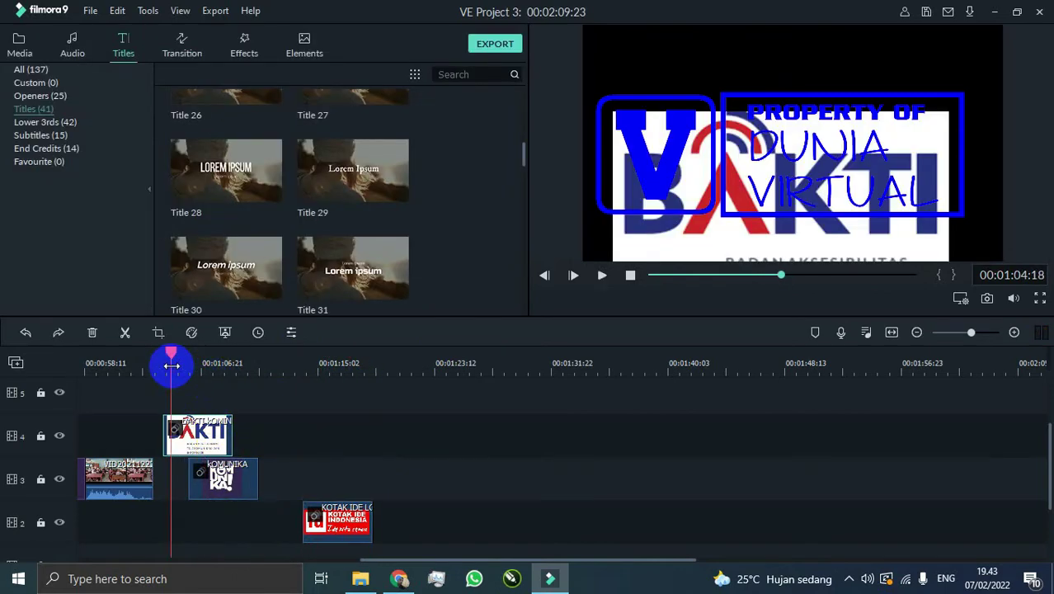
left_click_drag(207, 548, 206, 522)
Review the stacked closing logos, including the BAKTI logo's settings, and play back the ending from the last classroom clip.
key("space")
left_click(219, 437)
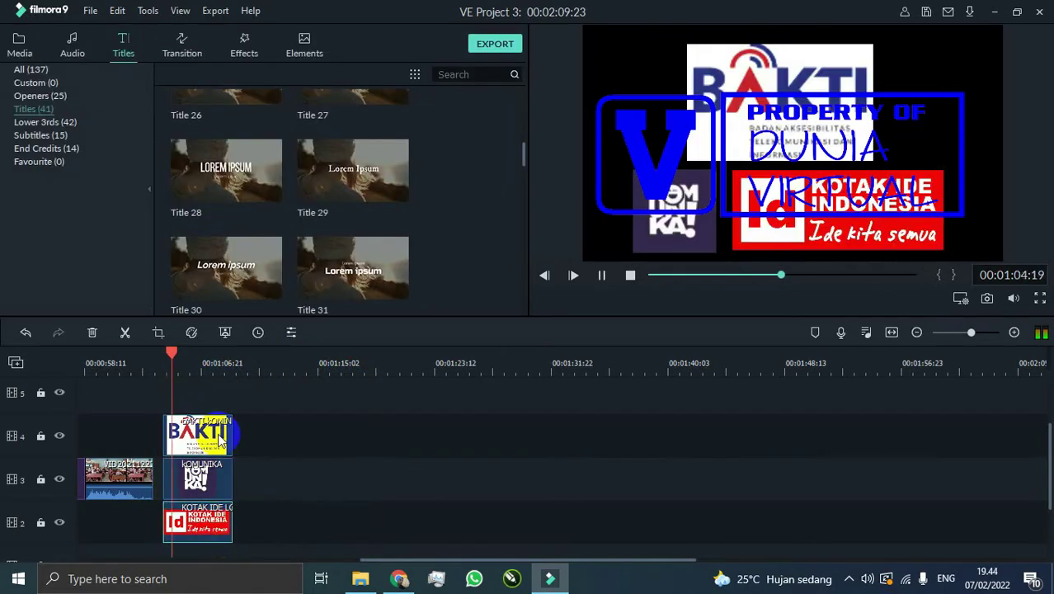
left_click(158, 362)
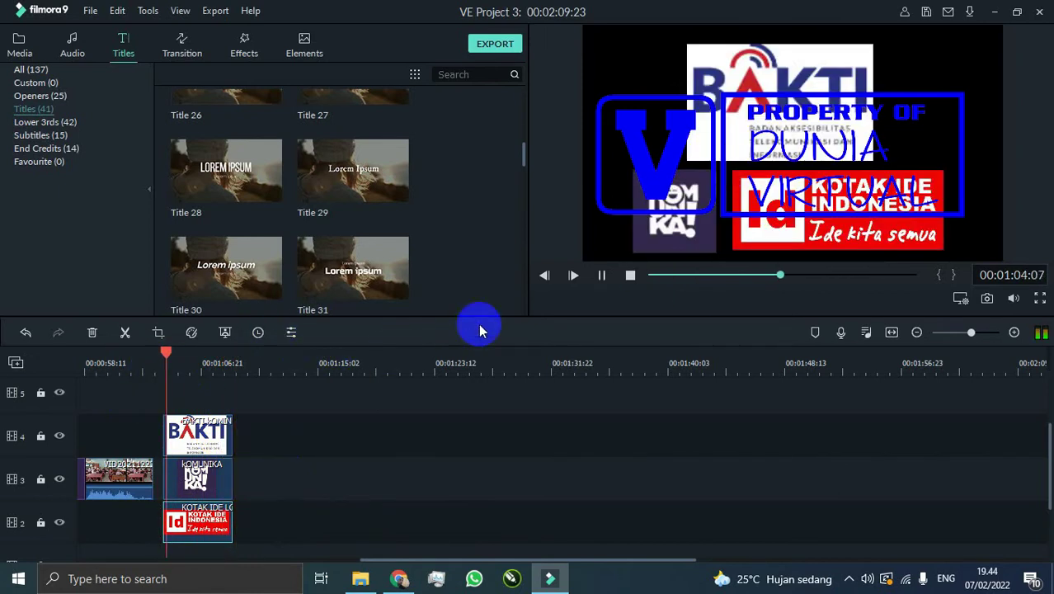
left_click(152, 365)
left_click_drag(153, 366, 180, 373)
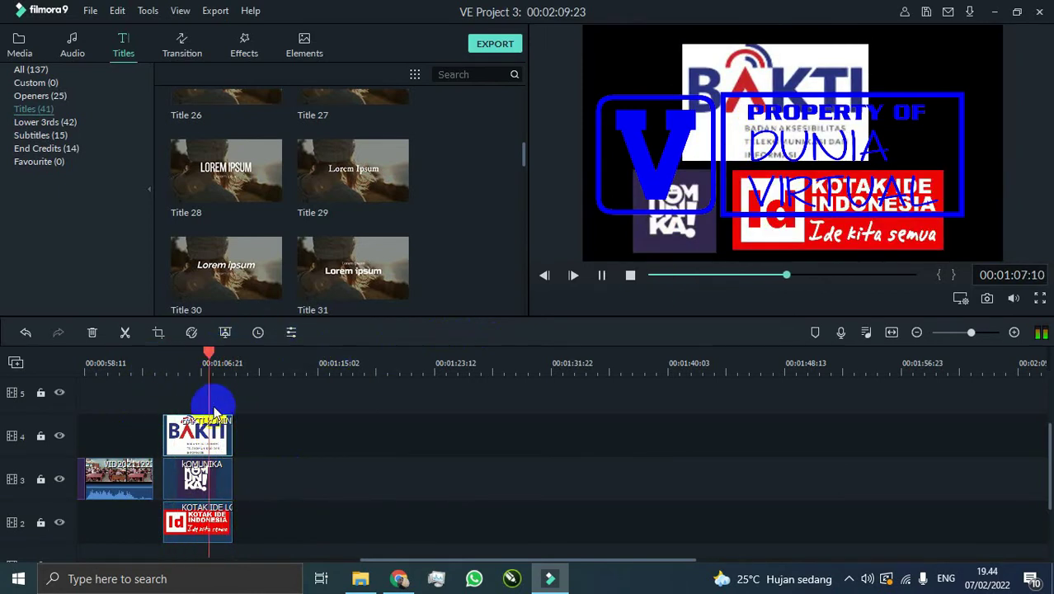
double_click(213, 419)
left_click(483, 297)
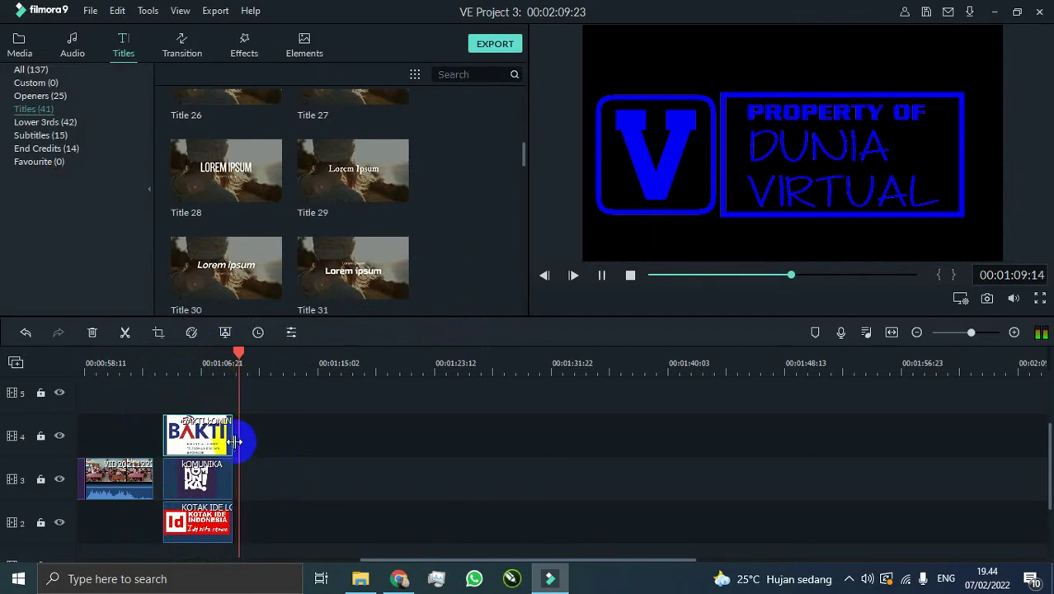
scroll(338, 536, "down", 2)
scroll(361, 558, "up", 3)
left_click_drag(363, 560, 191, 551)
left_click_drag(713, 349, 465, 351)
left_click(310, 367)
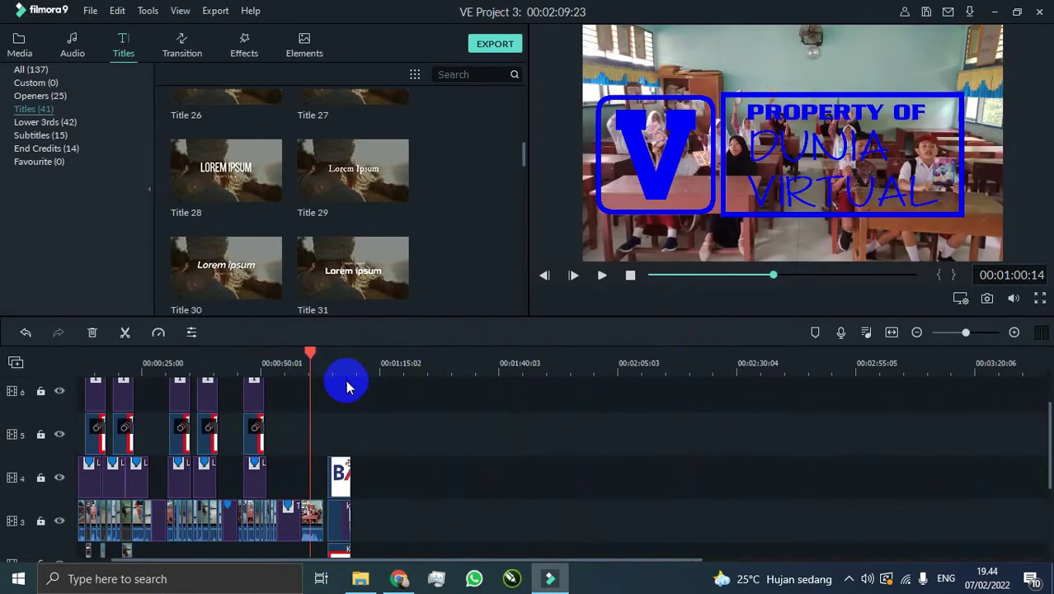
key("space")
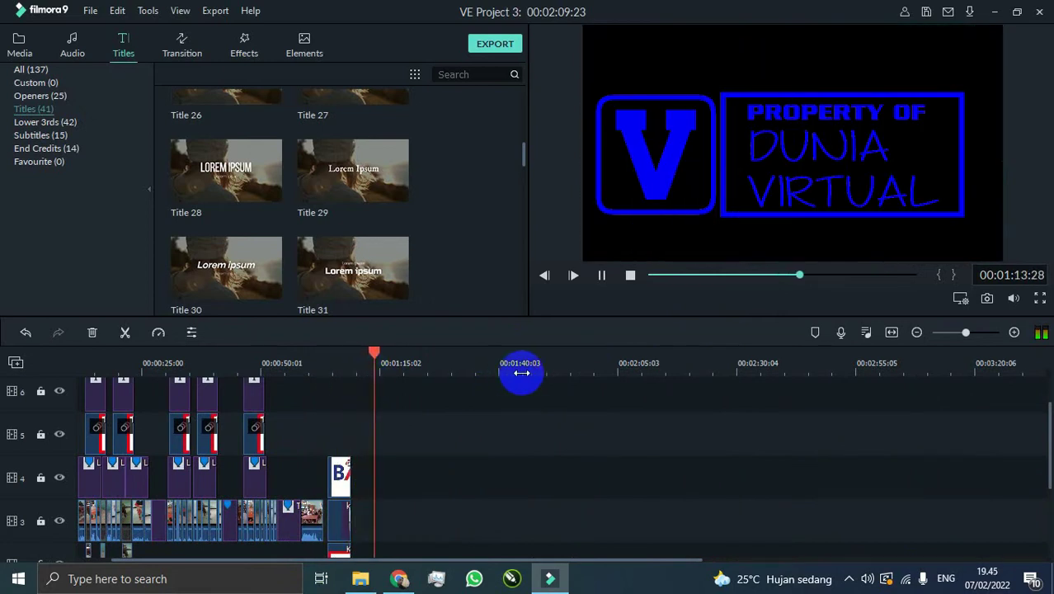
left_click(21, 46)
scroll(320, 198, "down", 6)
scroll(336, 218, "up", 6)
scroll(327, 233, "down", 4)
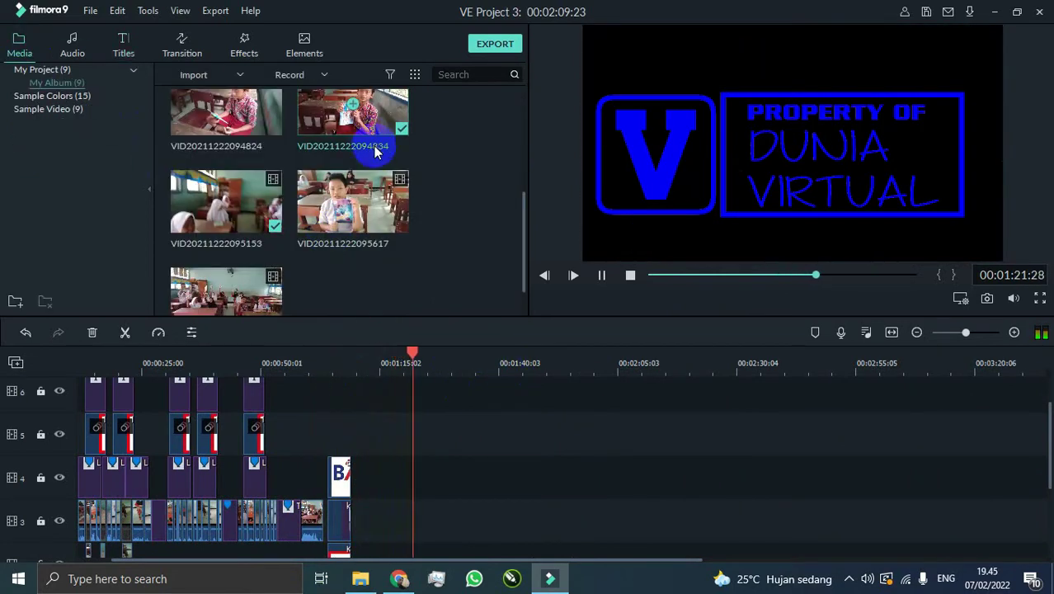
left_click_drag(238, 124, 382, 470)
key("space")
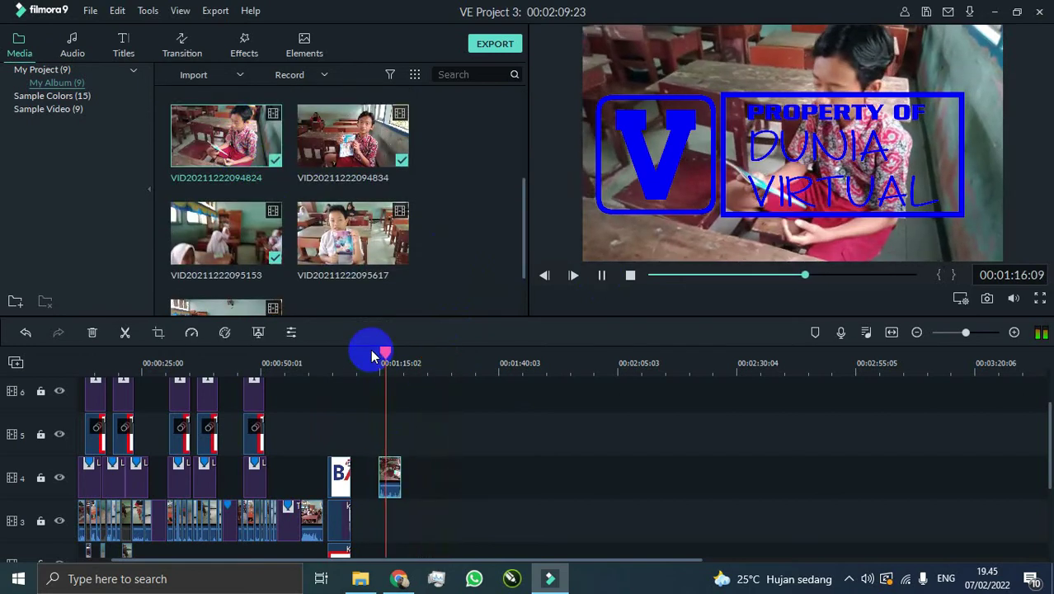
key("Delete")
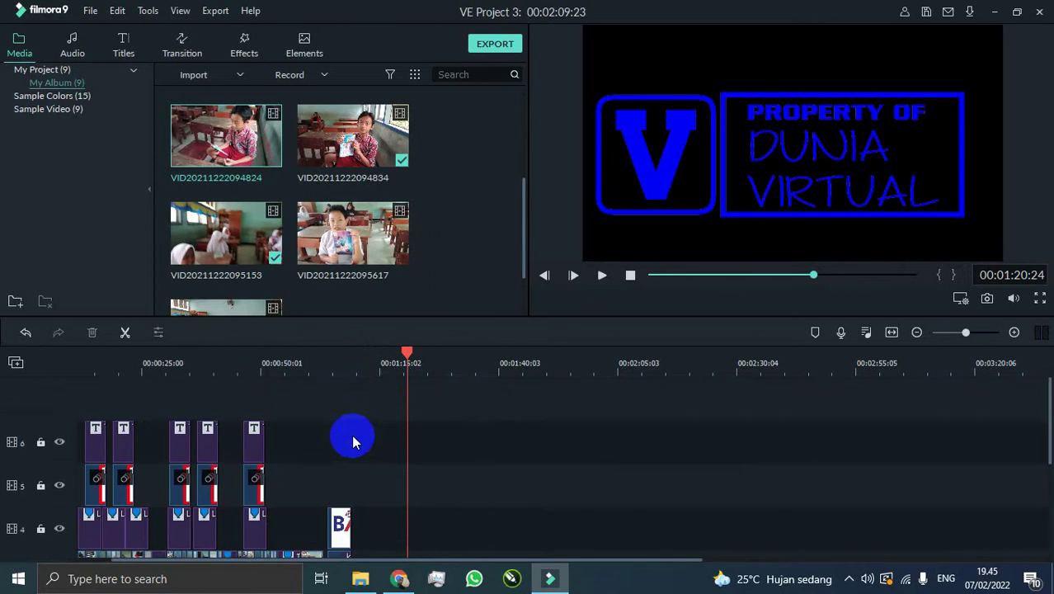
left_click(355, 364)
key("space")
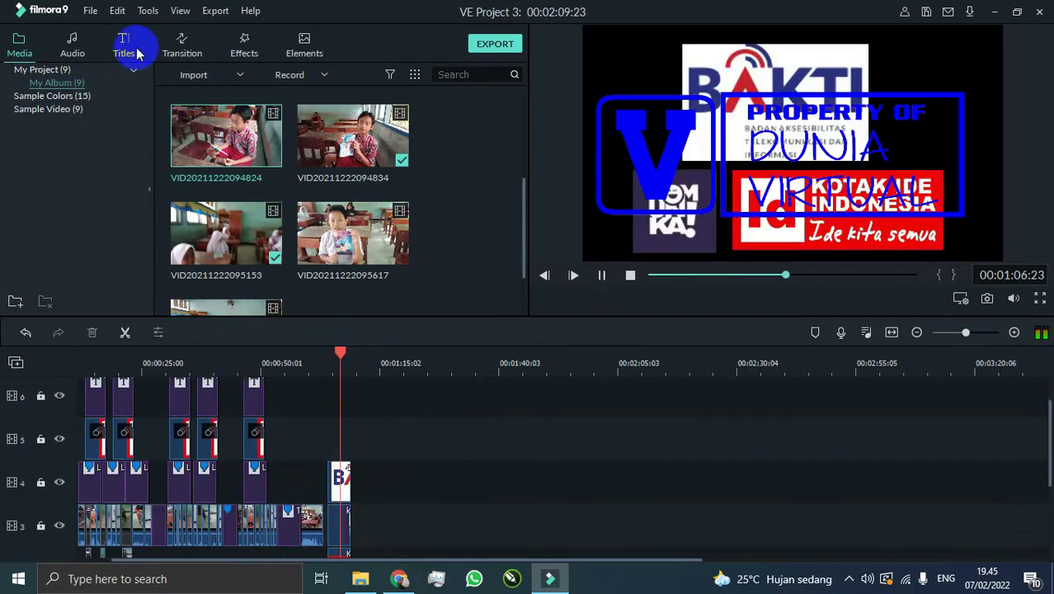
Browse the subtitle, opener, lower-third and title templates for one to follow the closing logos.
left_click(137, 53)
left_click(56, 149)
left_click(51, 135)
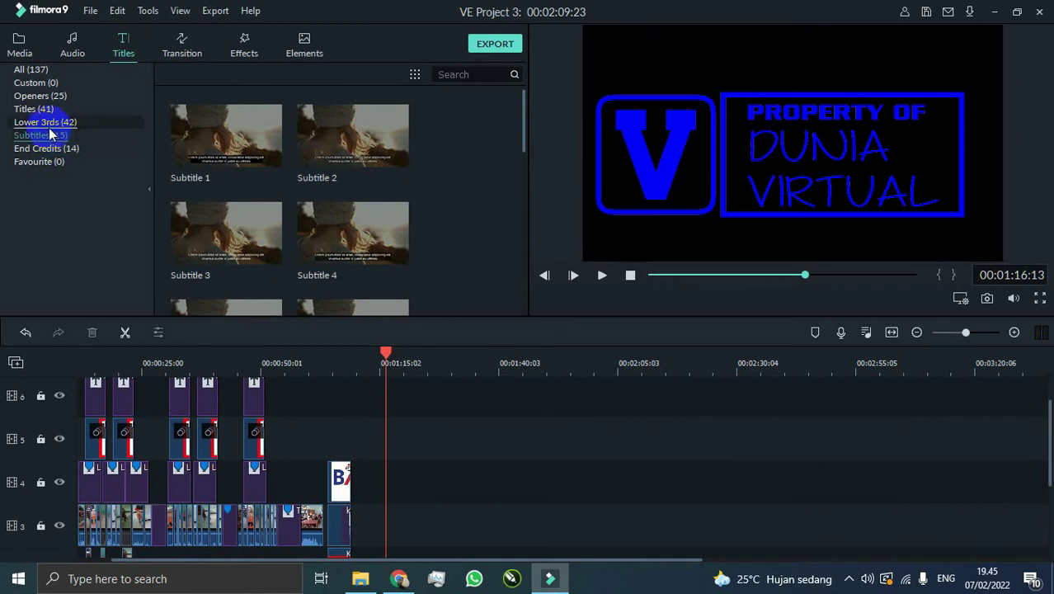
left_click(40, 96)
scroll(322, 247, "down", 5)
scroll(363, 214, "down", 2)
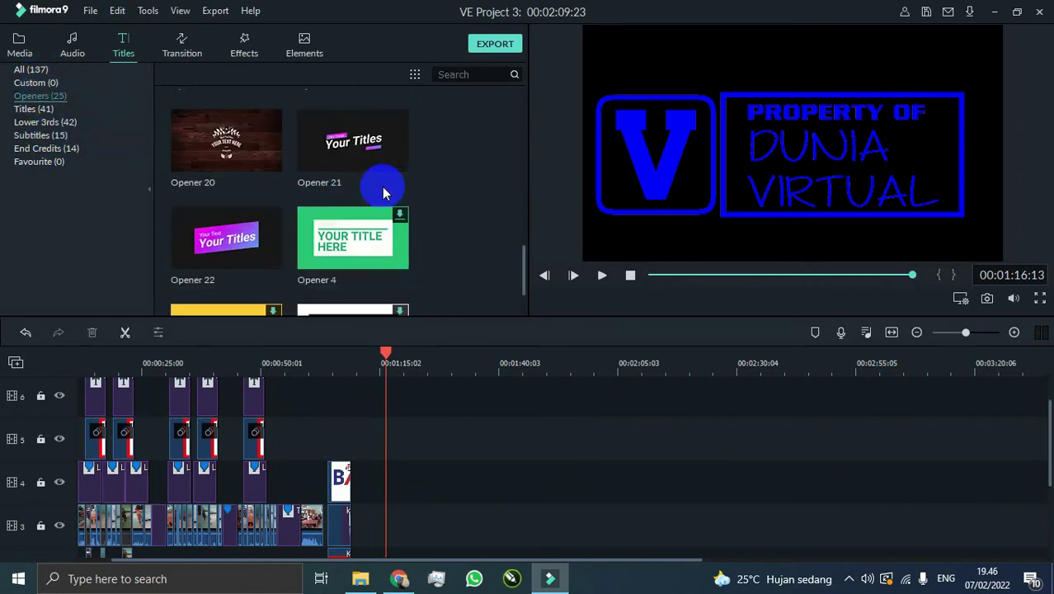
scroll(346, 197, "down", 2)
left_click(49, 122)
left_click(33, 109)
scroll(313, 206, "down", 15)
scroll(330, 206, "up", 12)
Place the Opener 22 title on track 3 shortly after the closing logos and play back the ending.
left_click(40, 95)
scroll(354, 216, "down", 7)
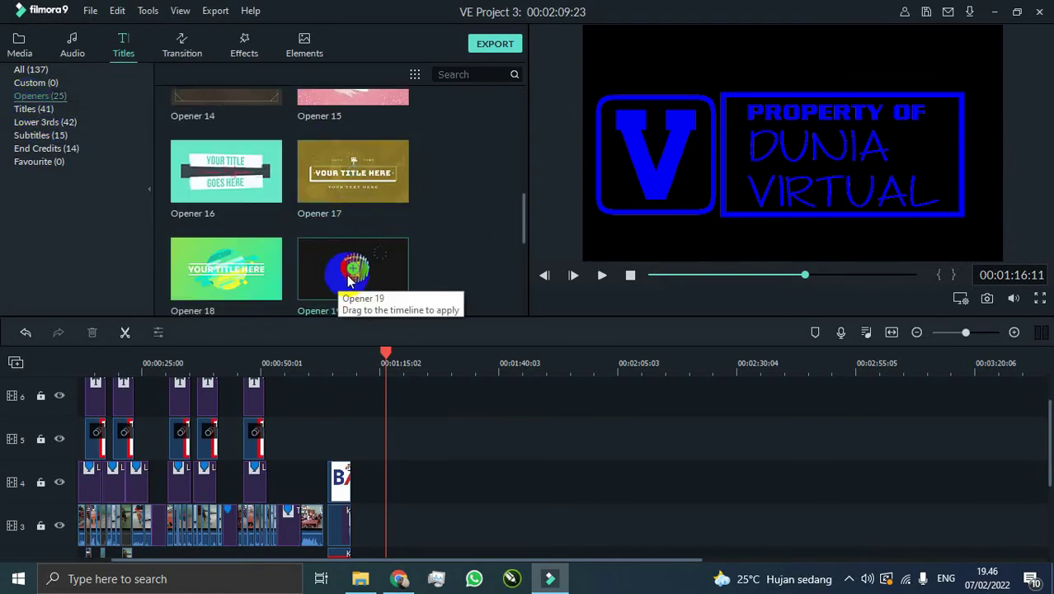
scroll(383, 285, "down", 4)
left_click_drag(247, 252, 376, 513)
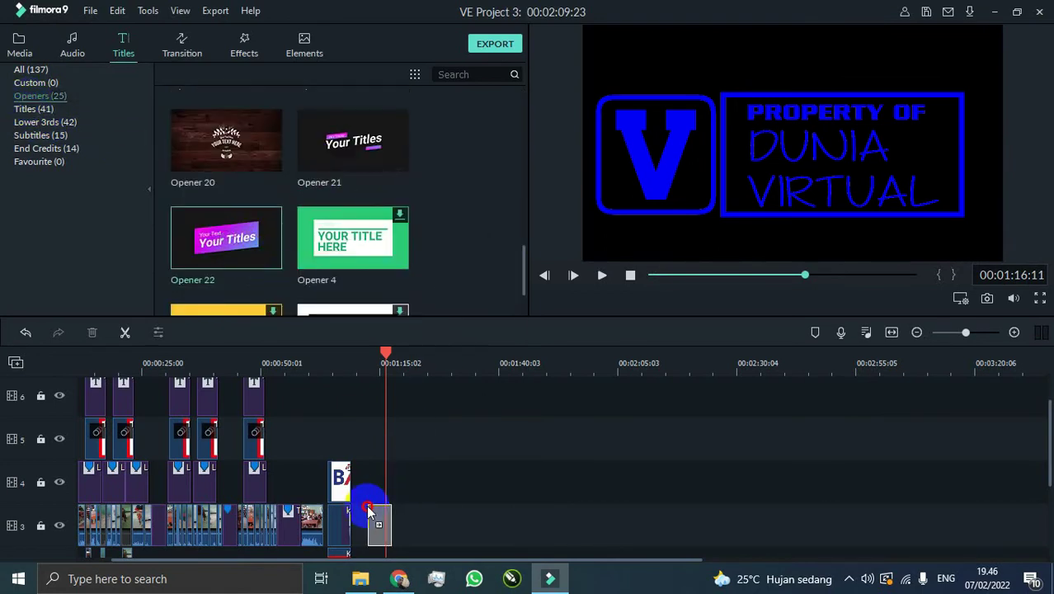
left_click(349, 361)
key("space")
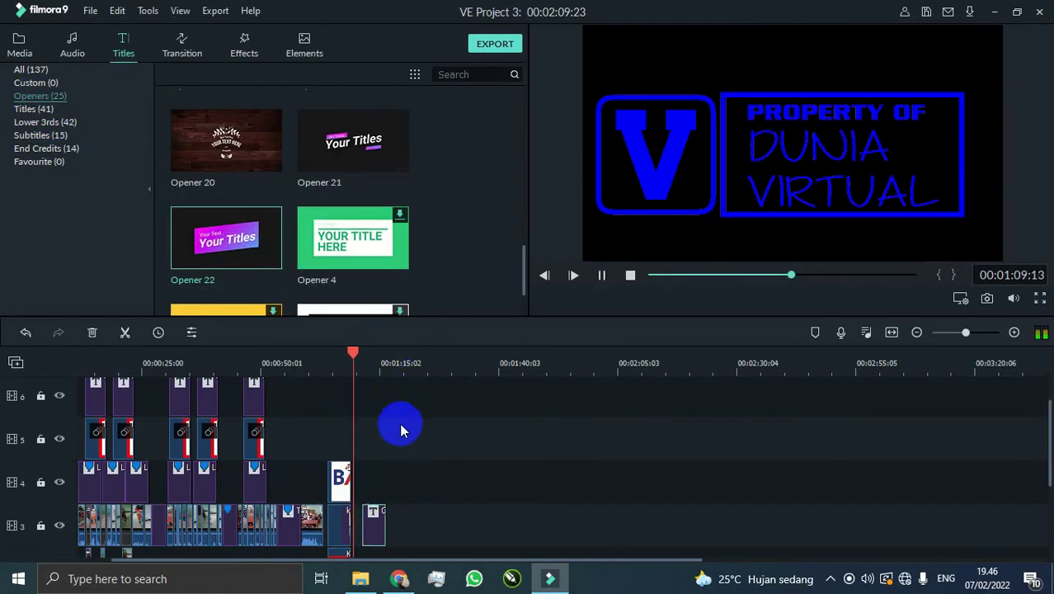
Set the Opener 22 text lines to "ADA CERITA" and "DIBALIK LAYAR" and replay the title.
double_click(379, 535)
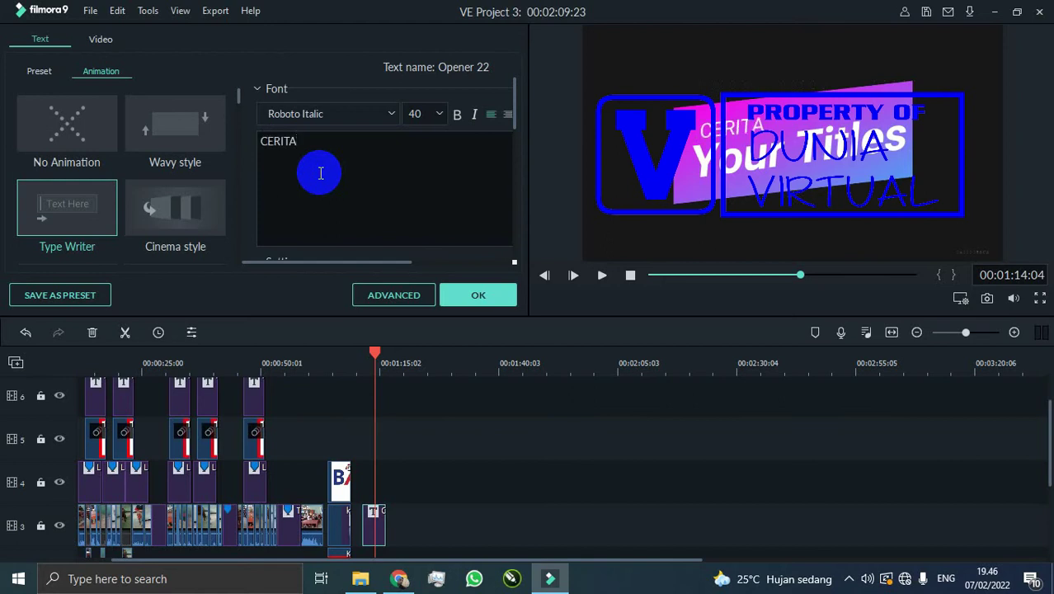
type("ADA")
left_click(730, 167)
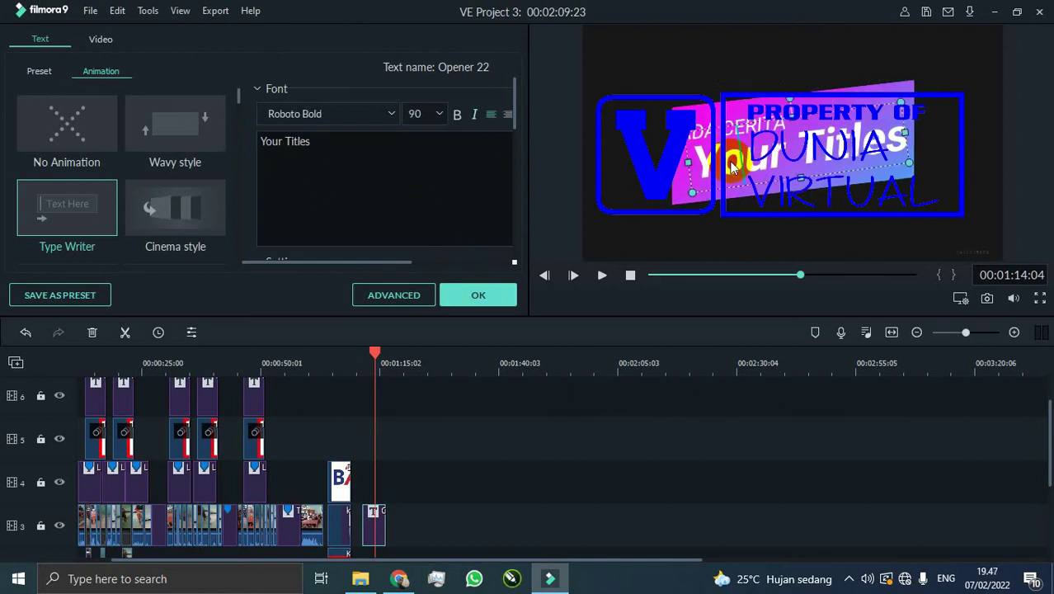
type("DIBA")
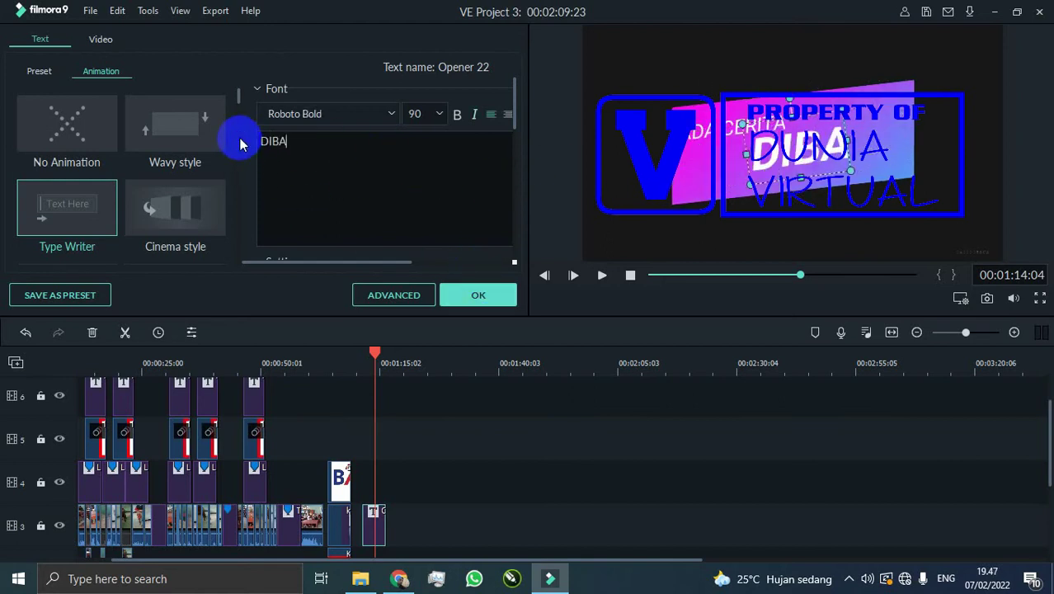
type("LIK LAYAR")
left_click(512, 296)
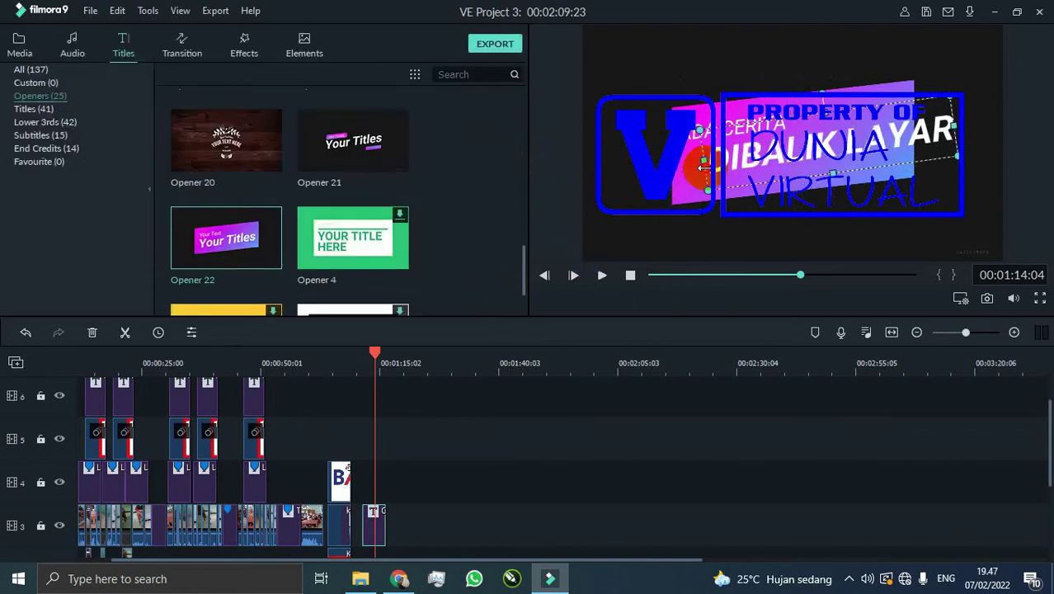
left_click(356, 364)
key("space")
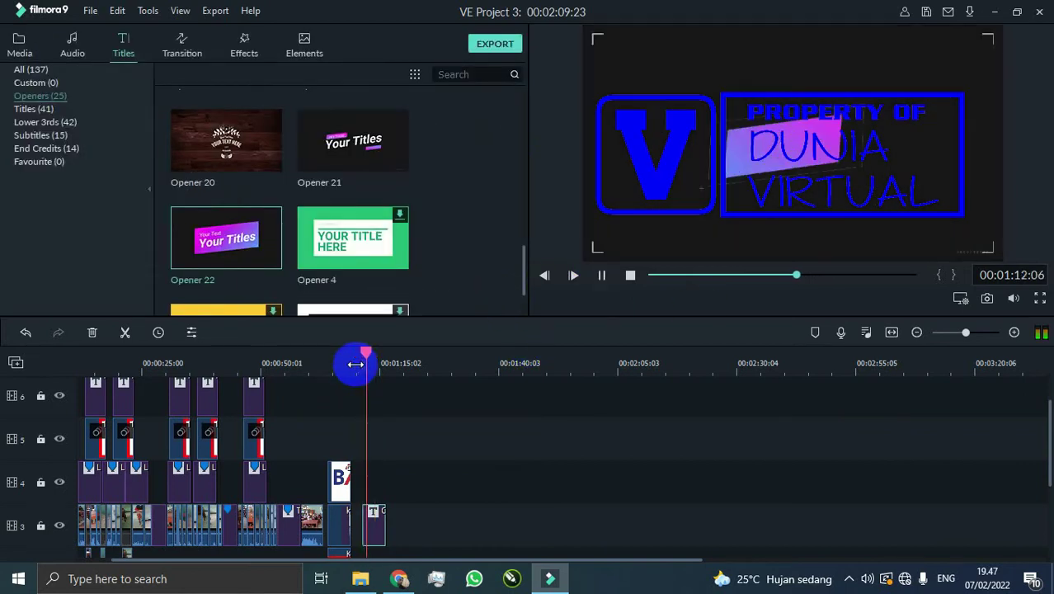
left_click(402, 363)
left_click(19, 46)
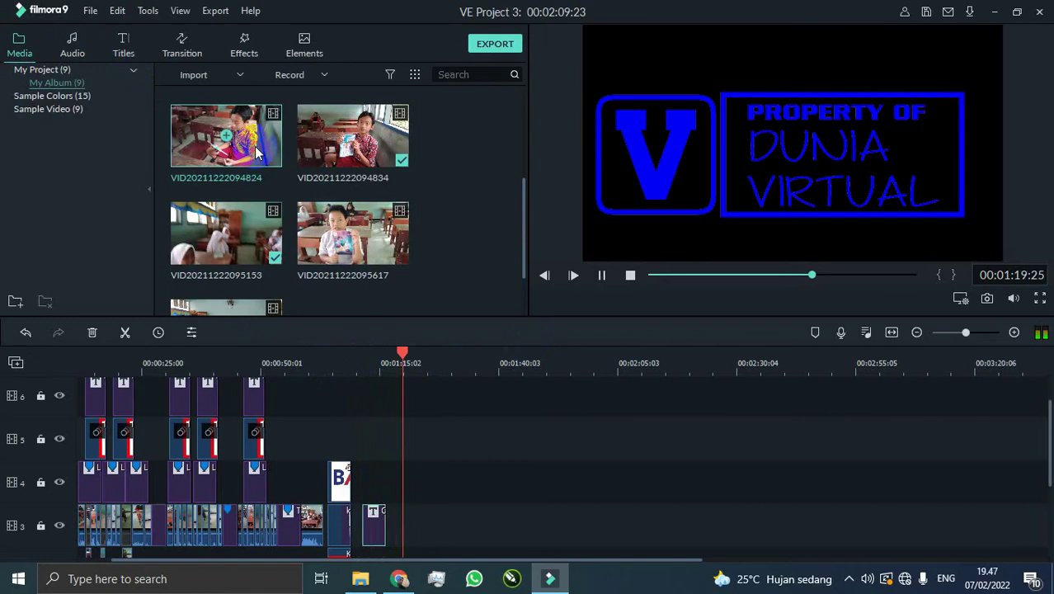
left_click(379, 133)
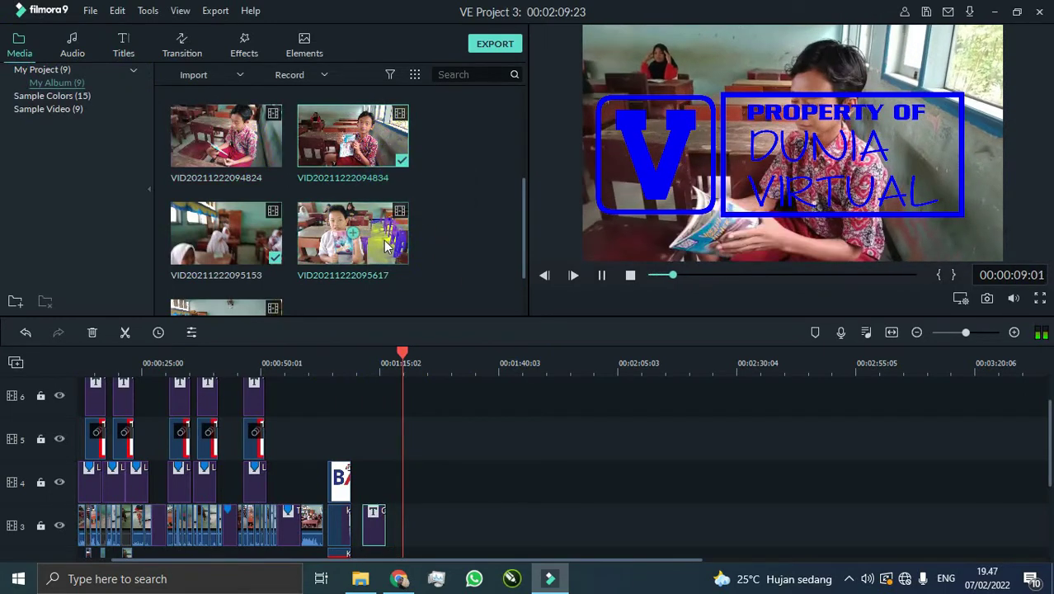
left_click(266, 165)
scroll(425, 389, "down", 3)
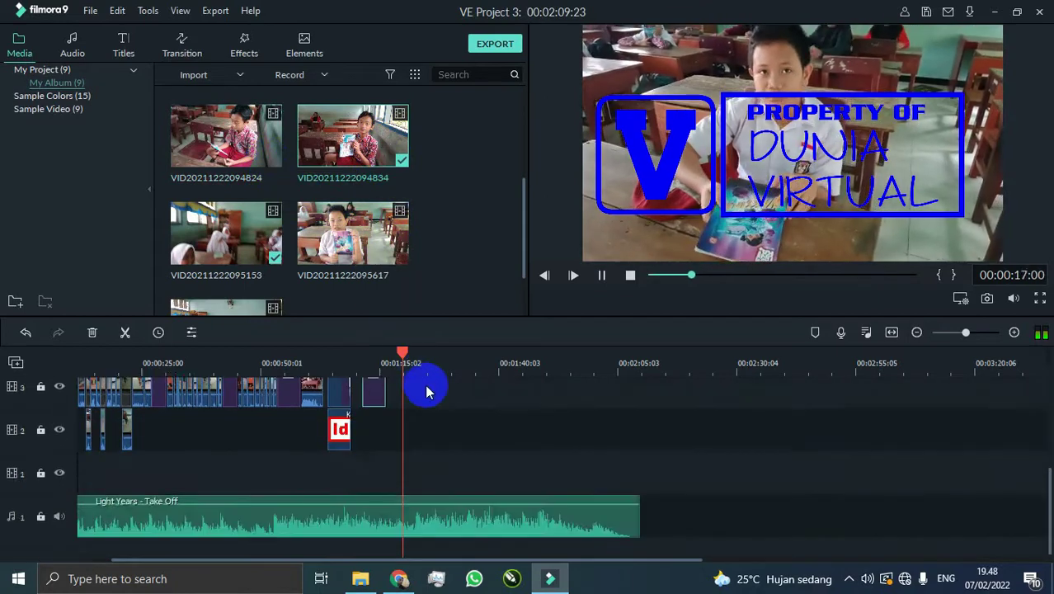
scroll(426, 388, "up", 2)
left_click_drag(264, 166, 395, 485)
left_click(377, 361)
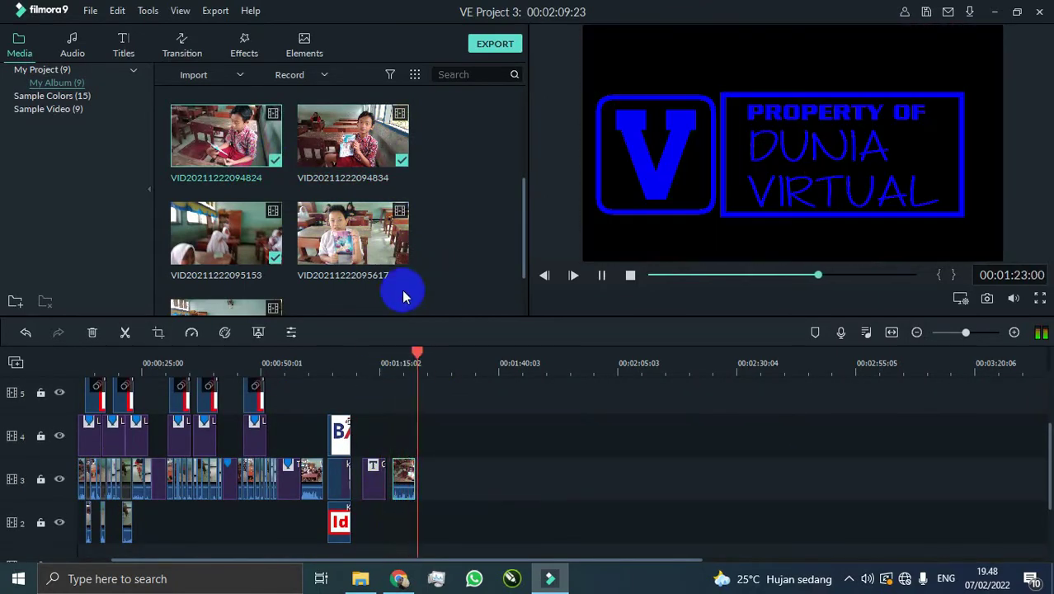
left_click_drag(709, 274, 835, 276)
scroll(312, 216, "down", 2)
left_click(312, 216)
left_click_drag(652, 276, 672, 288)
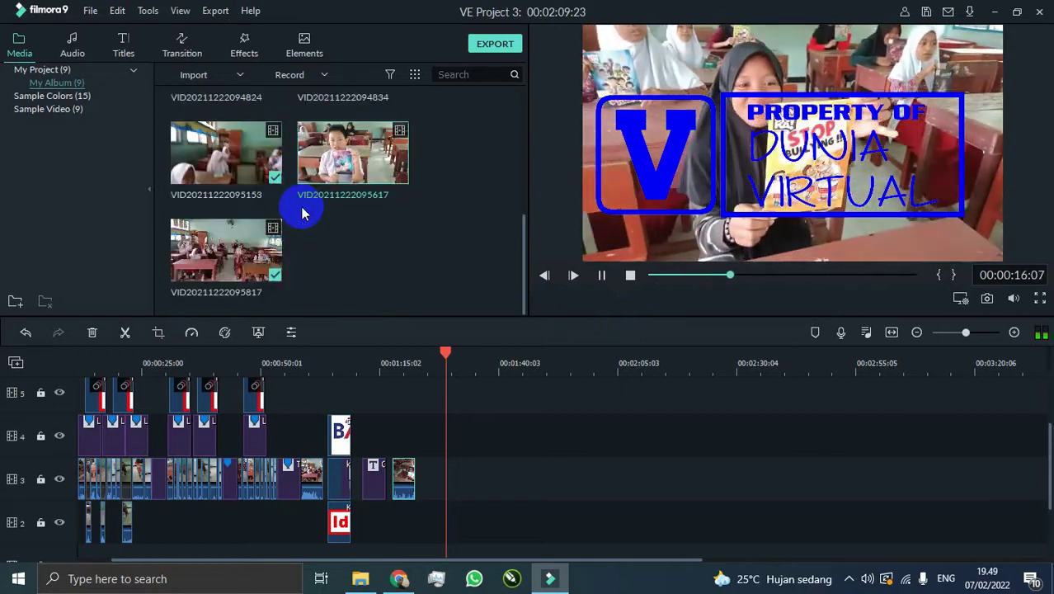
scroll(299, 207, "up", 2)
left_click(353, 248)
left_click(677, 277)
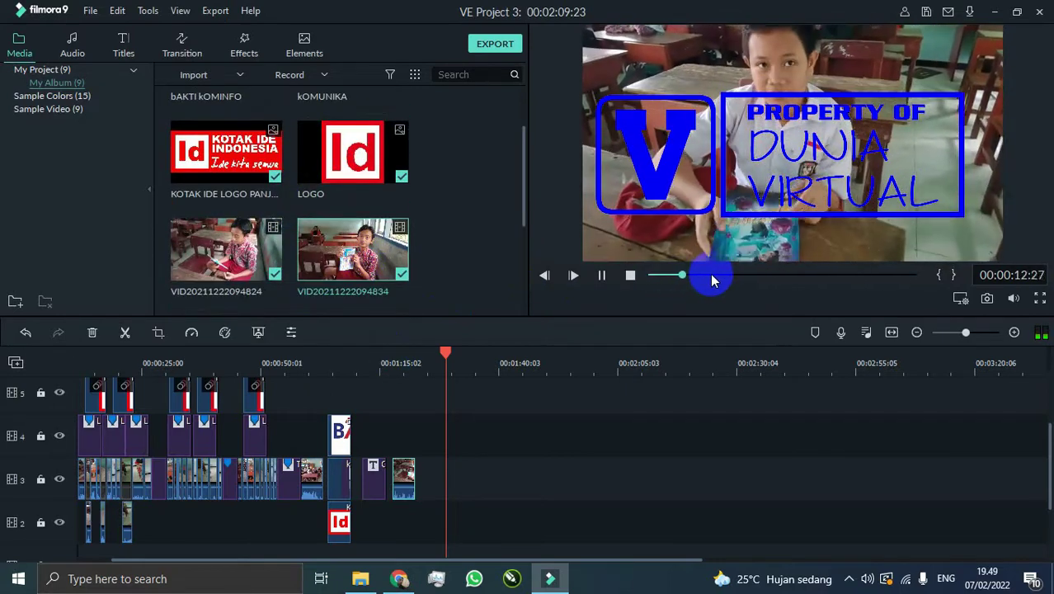
mouse_move(696, 275)
left_mouse_down()
mouse_move(878, 275)
mouse_move(696, 290)
left_mouse_up()
left_click_drag(326, 265, 417, 478)
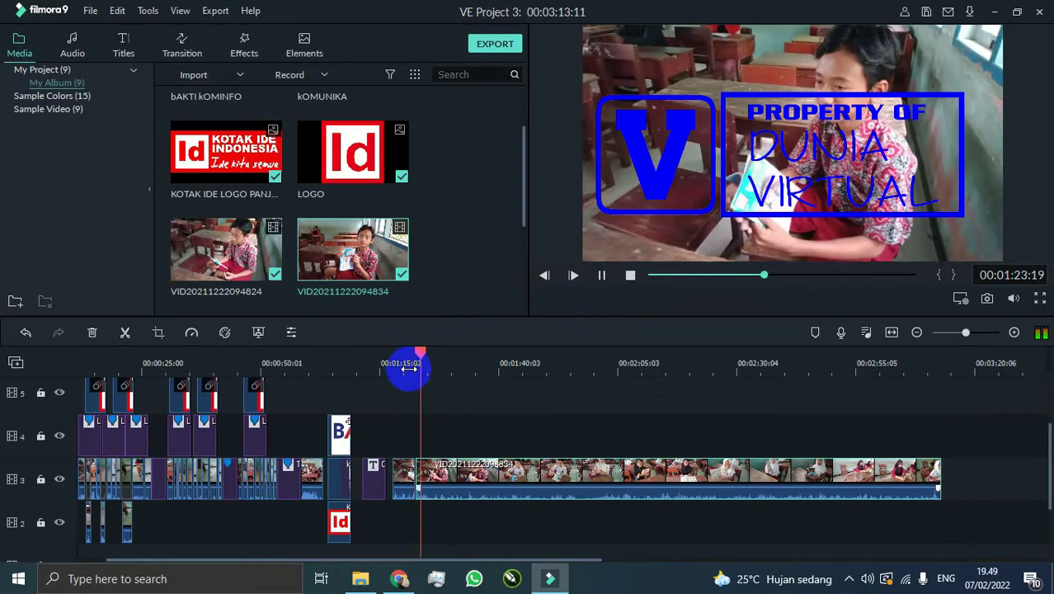
left_click(493, 476)
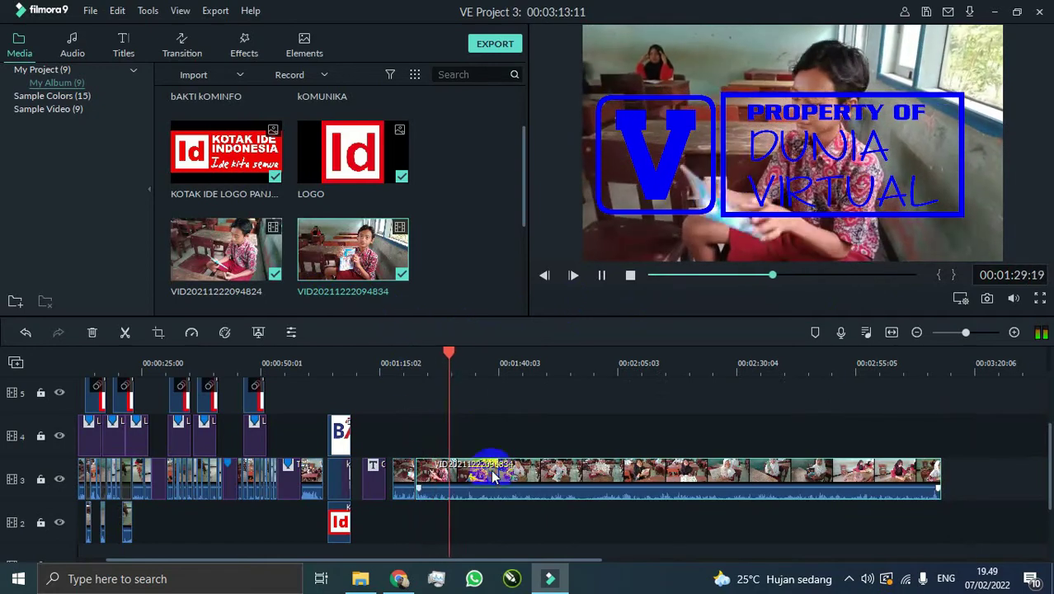
left_click(508, 363)
left_click(621, 366)
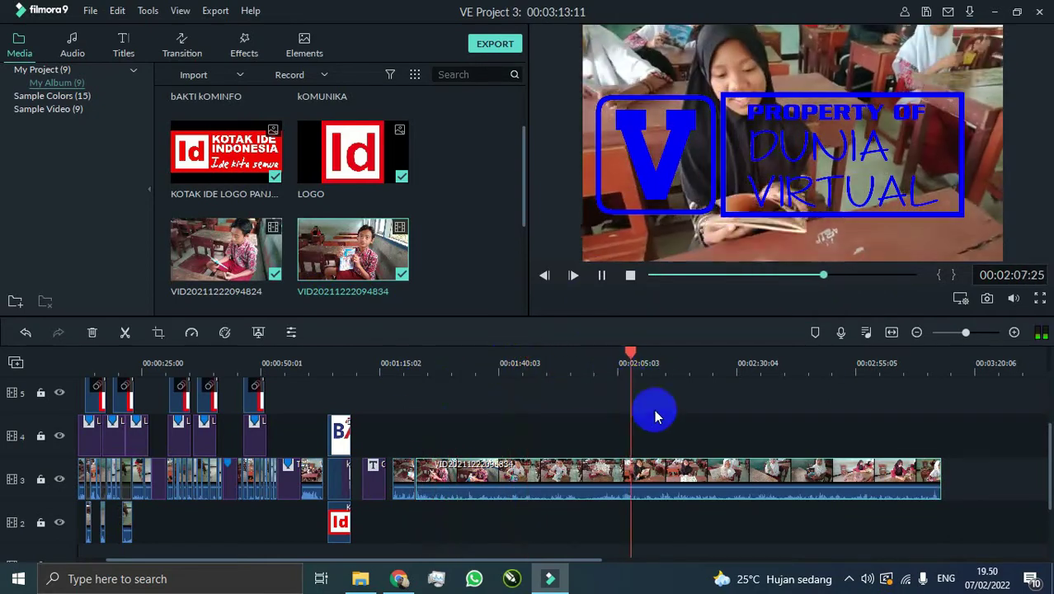
scroll(653, 416, "down", 3)
left_click(633, 385)
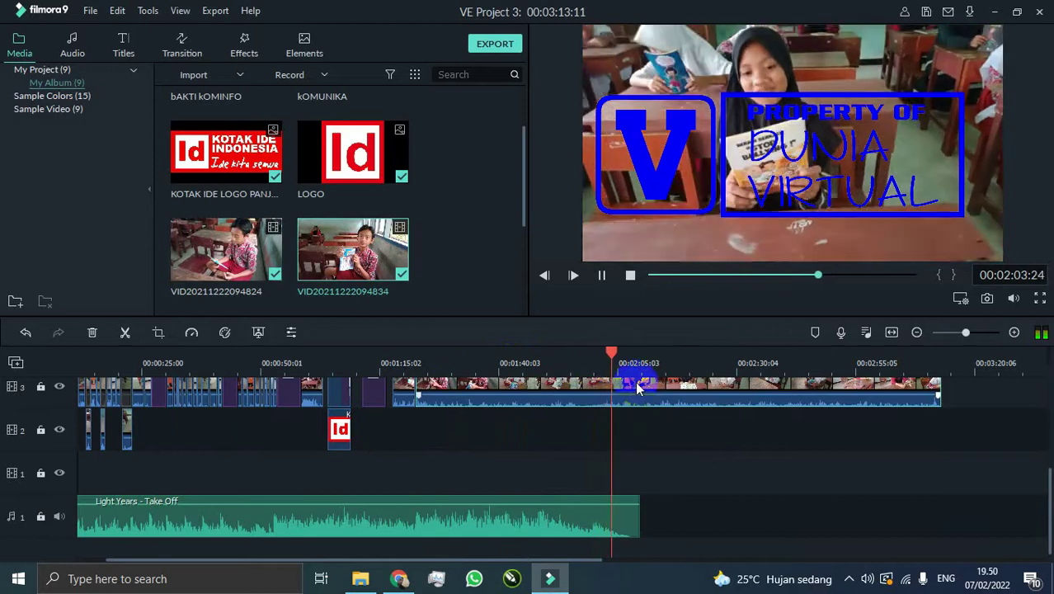
scroll(676, 399, "up", 1)
key("Delete")
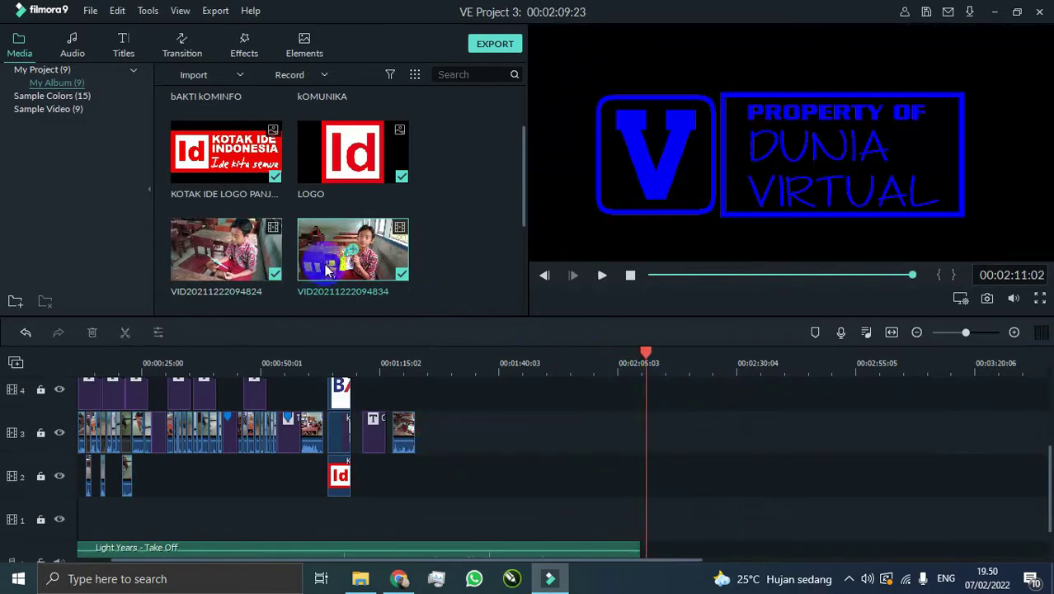
scroll(238, 176, "down", 2)
left_click_drag(238, 175, 429, 420)
left_click(414, 363)
key("space")
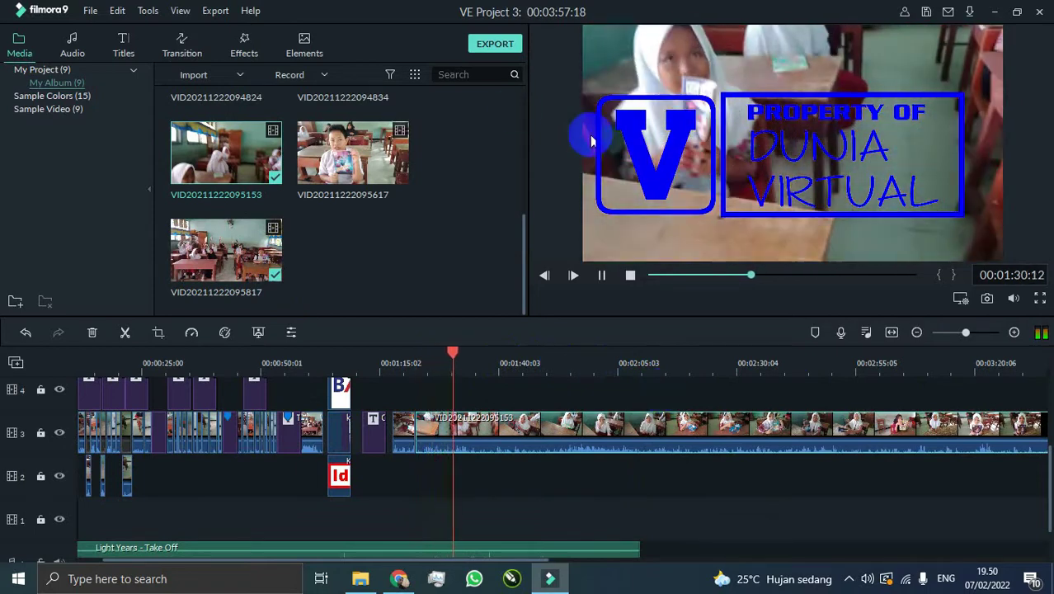
left_click(707, 363)
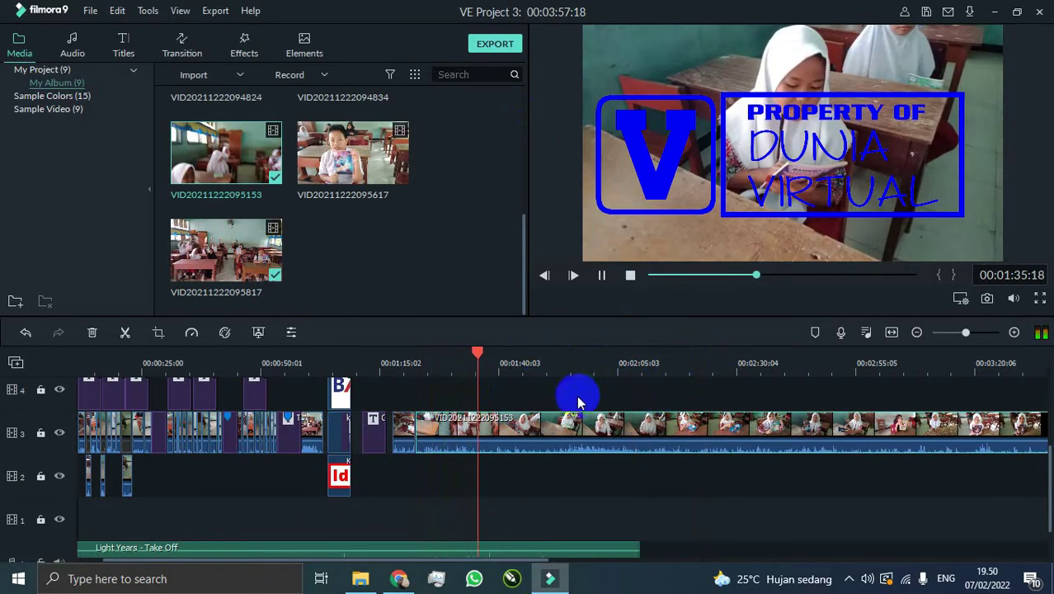
left_click(124, 332)
left_click_drag(486, 363, 452, 364)
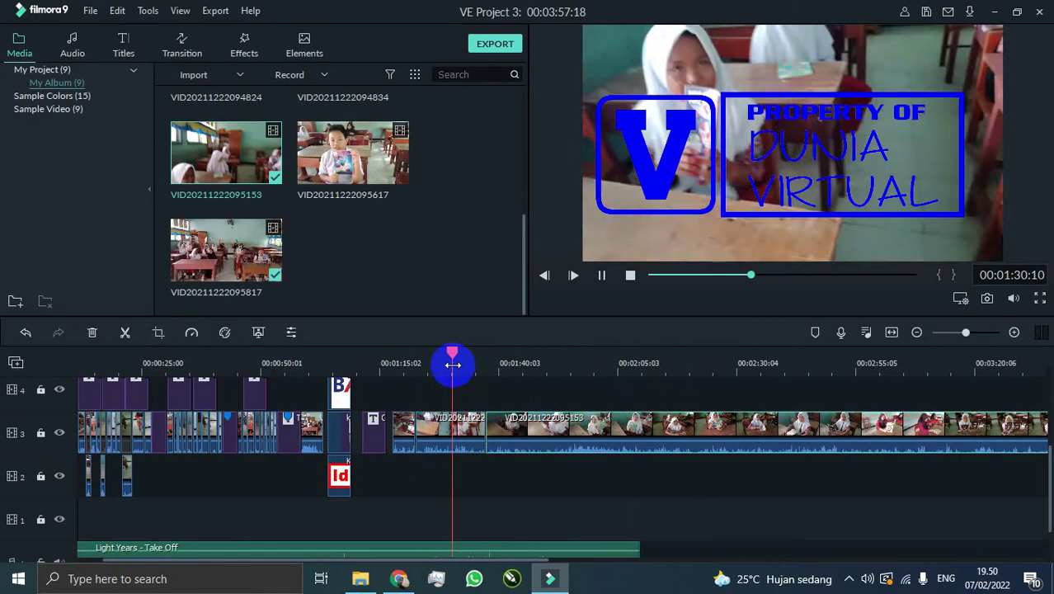
left_click_drag(472, 346, 752, 361)
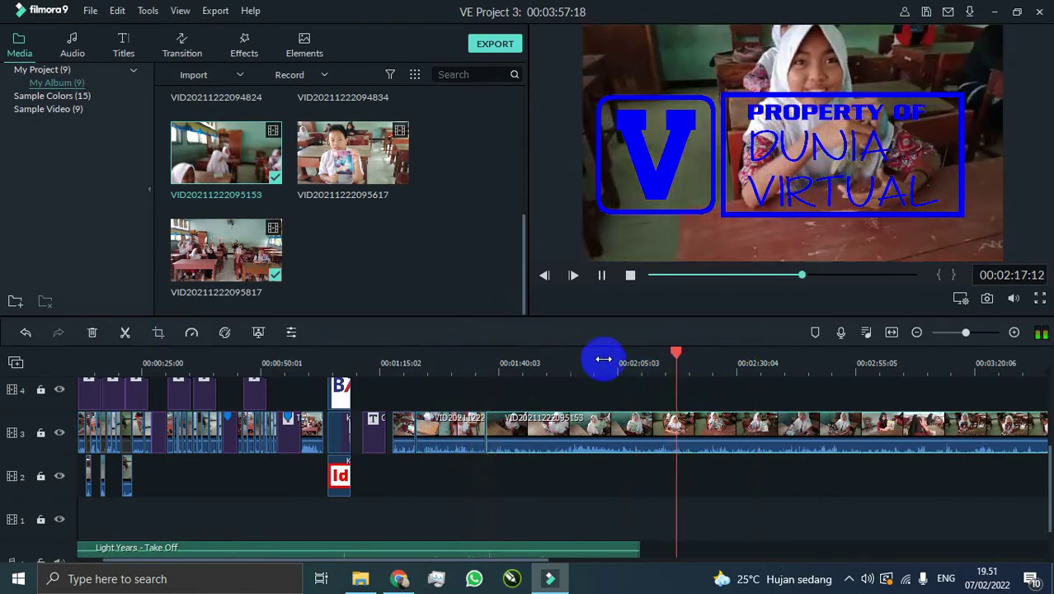
left_click(498, 350)
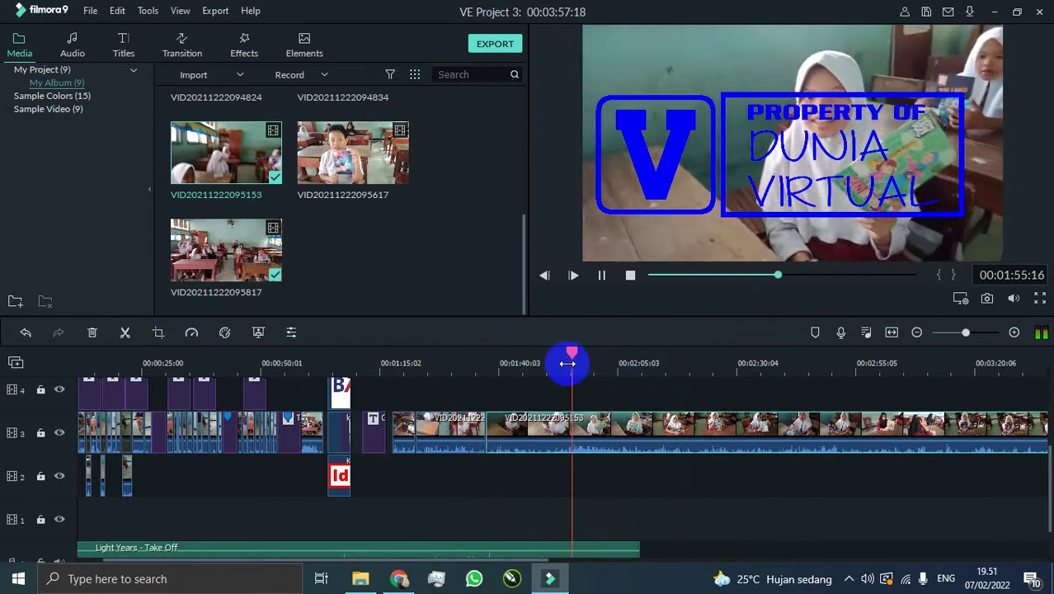
left_click(124, 332)
left_click(501, 430)
key("Delete")
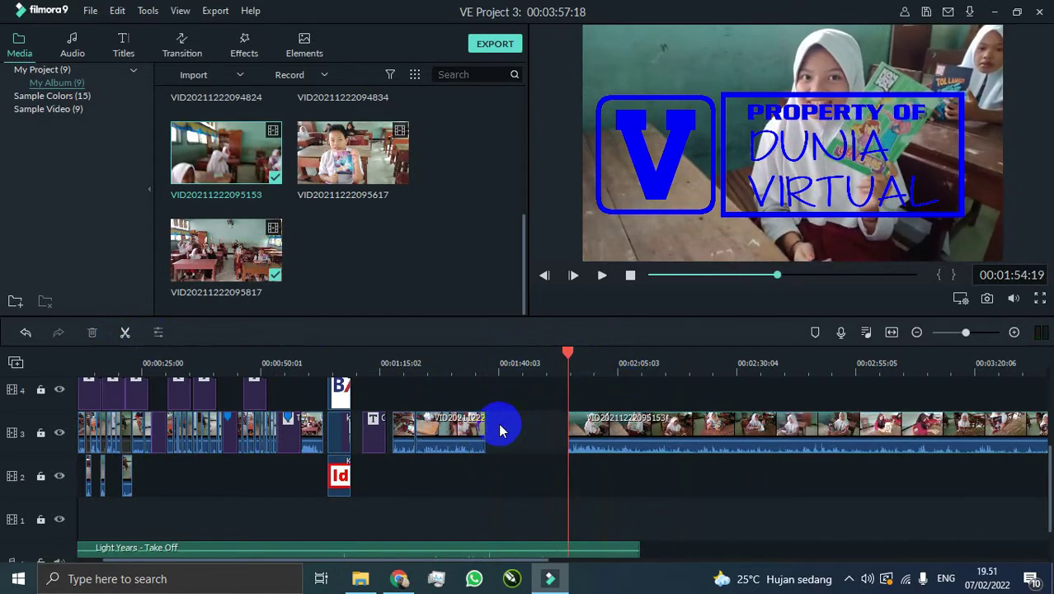
left_click_drag(591, 428, 507, 427)
left_click(574, 418)
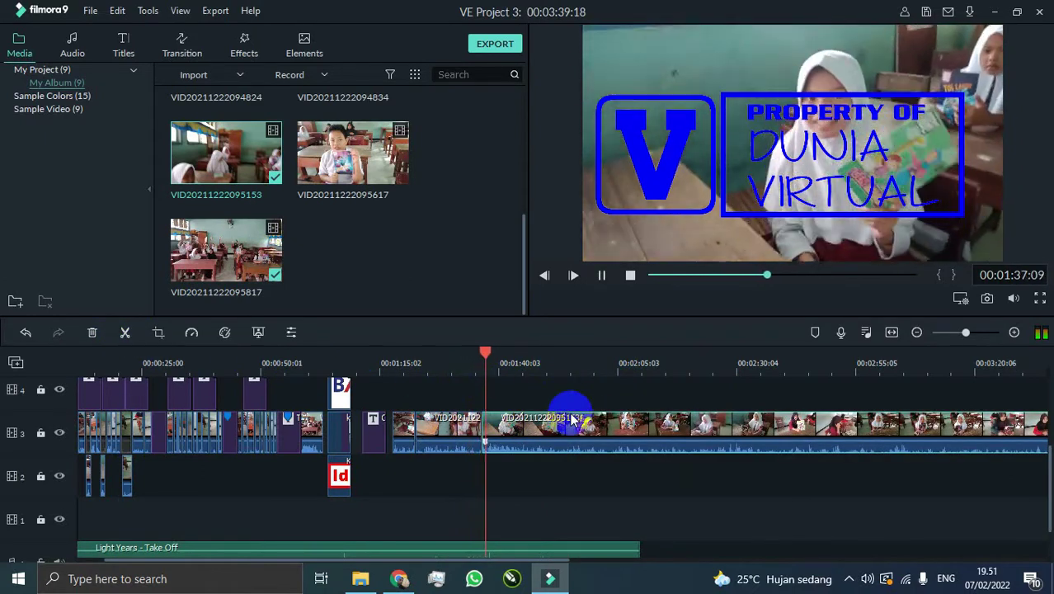
left_click_drag(530, 564, 645, 567)
scroll(489, 495, "down", 1)
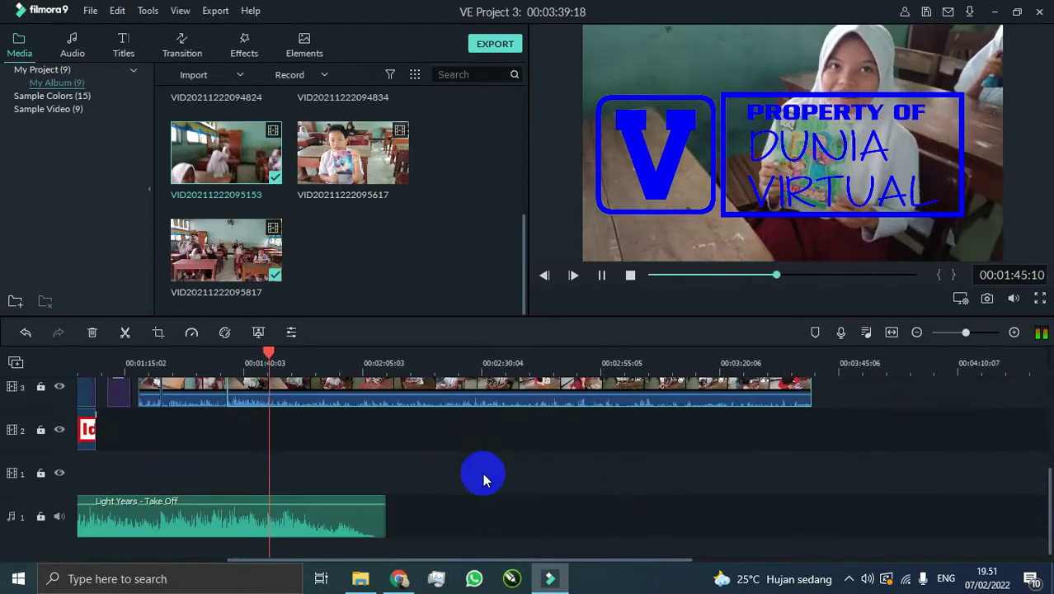
scroll(371, 412, "up", 1)
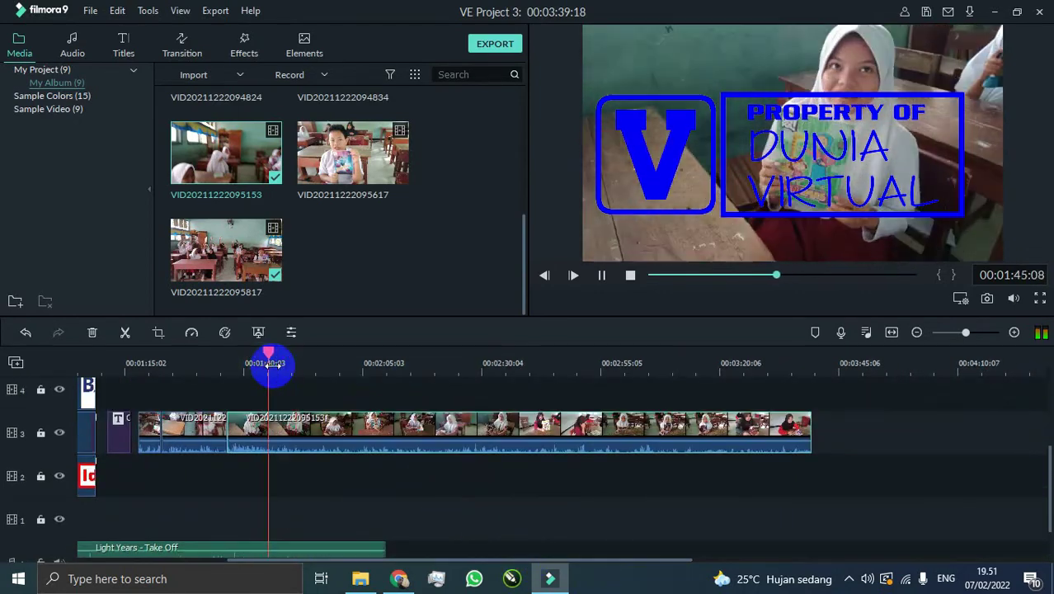
left_click(131, 333)
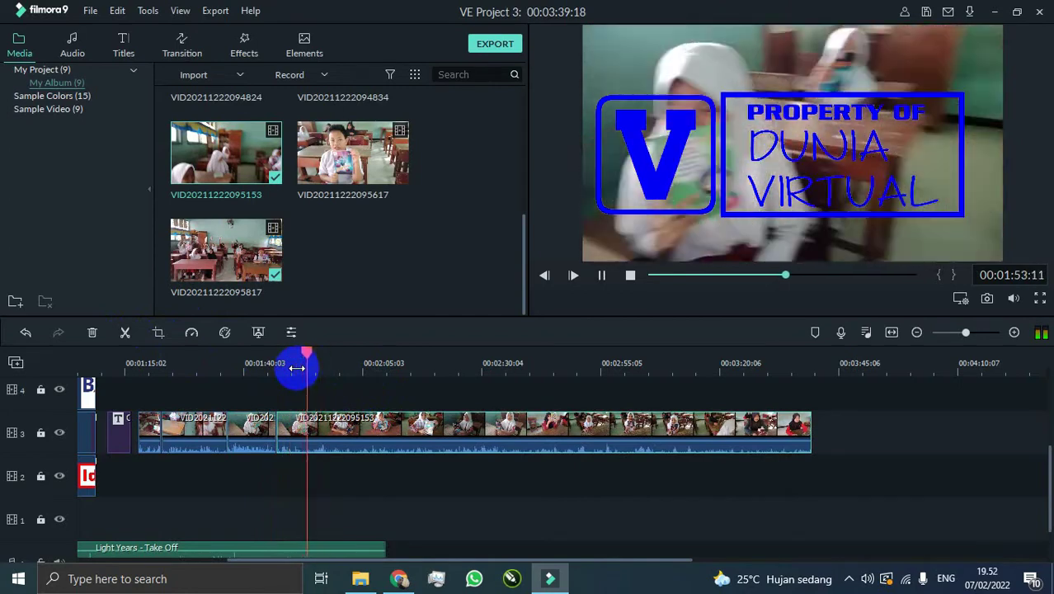
left_click_drag(279, 428, 313, 424)
left_click(266, 367)
key("space")
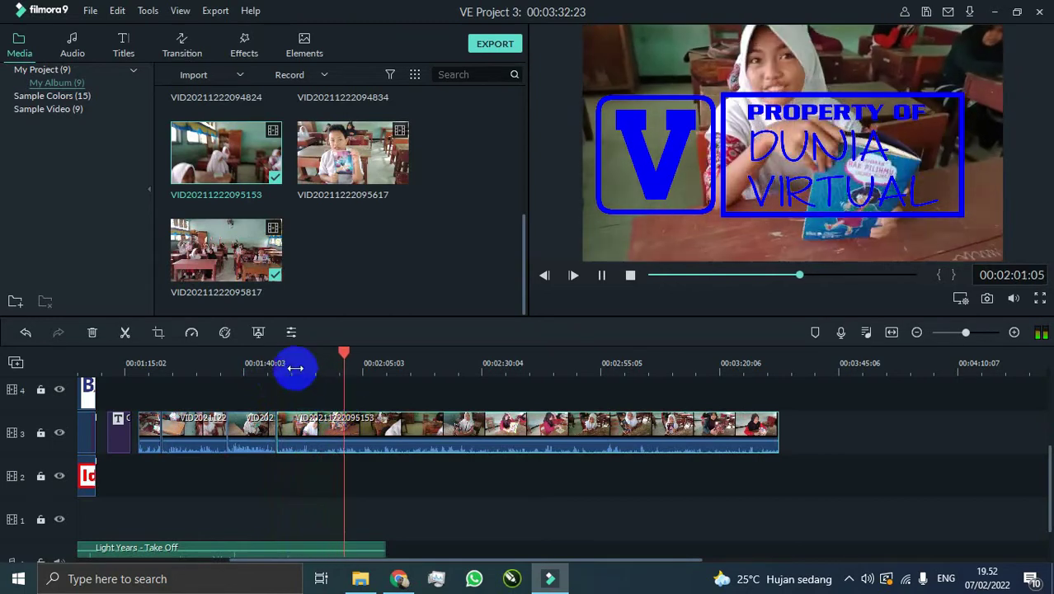
left_click(125, 331)
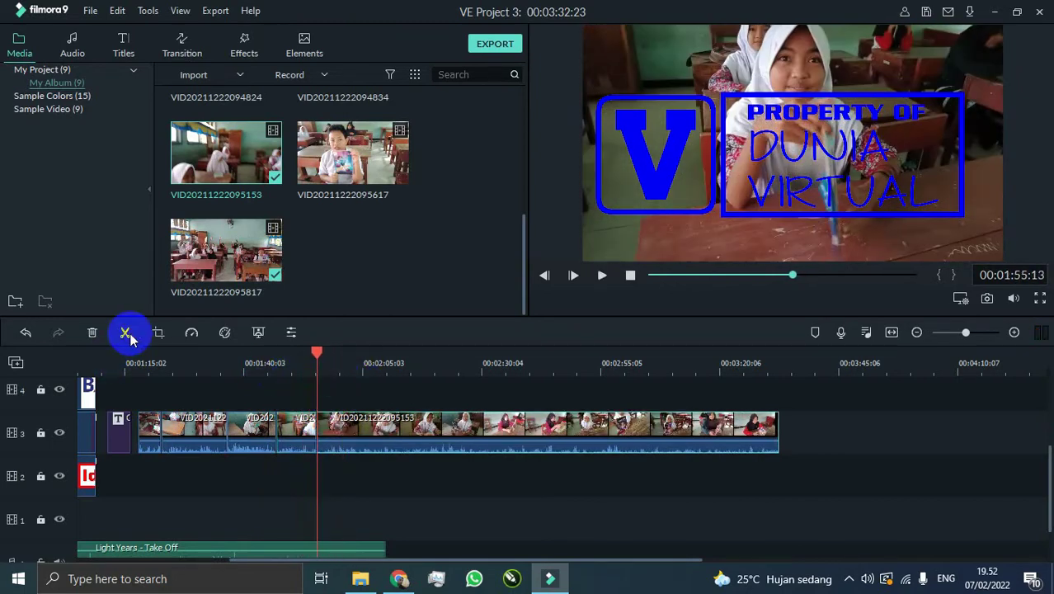
key("space")
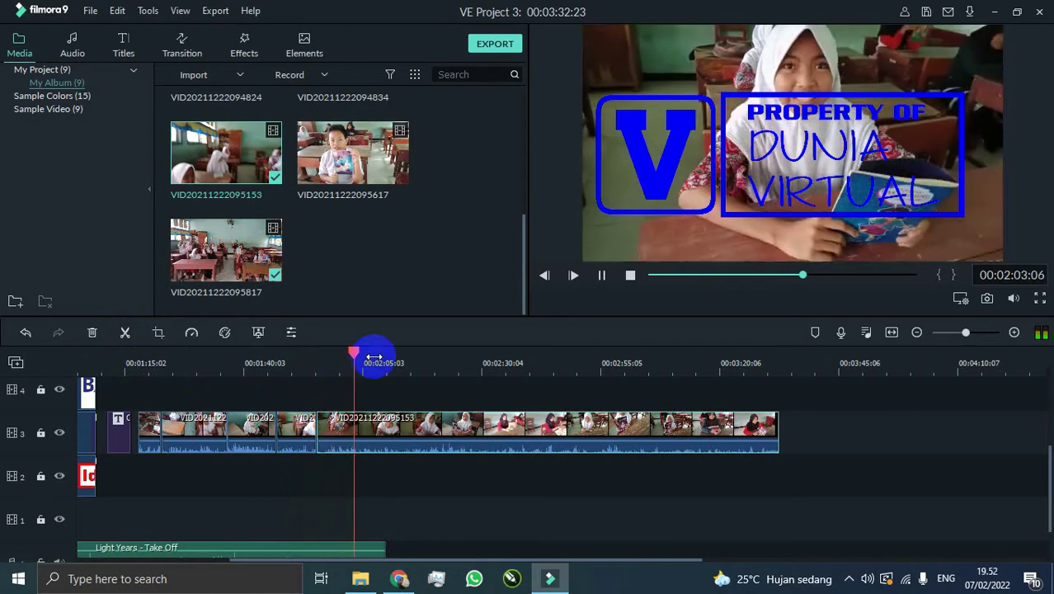
left_click_drag(456, 371, 457, 364)
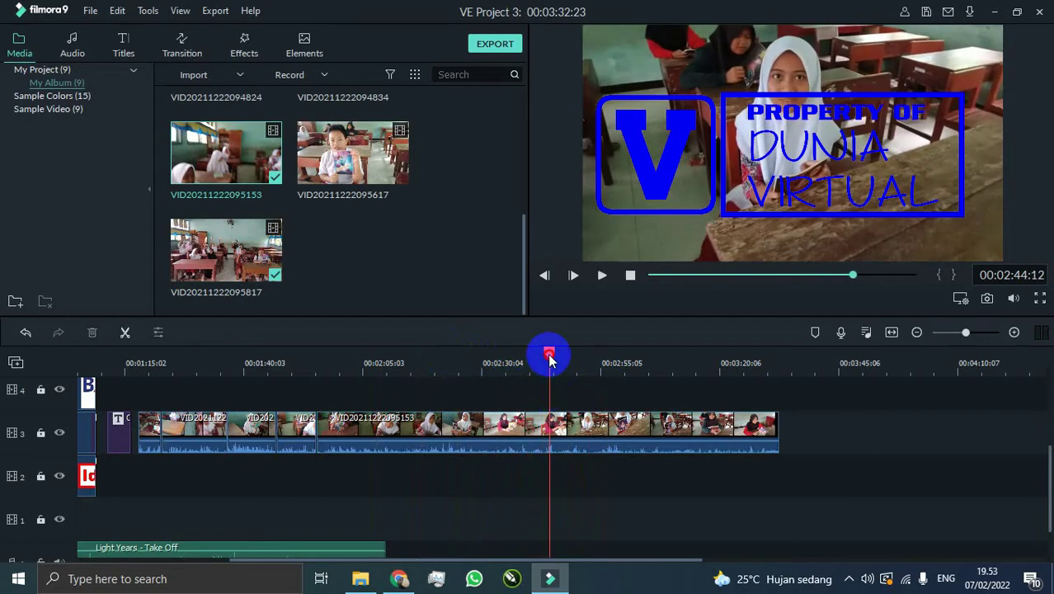
left_click(133, 333)
left_click(470, 423)
key("Delete")
left_click_drag(639, 427, 415, 430)
left_click(313, 363)
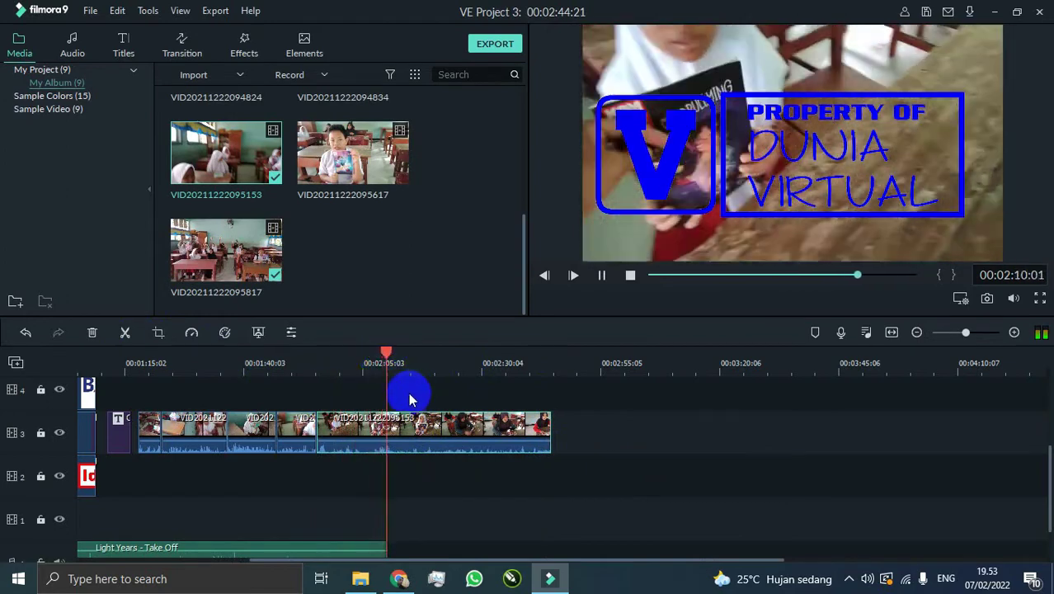
left_click(125, 333)
left_click(449, 412)
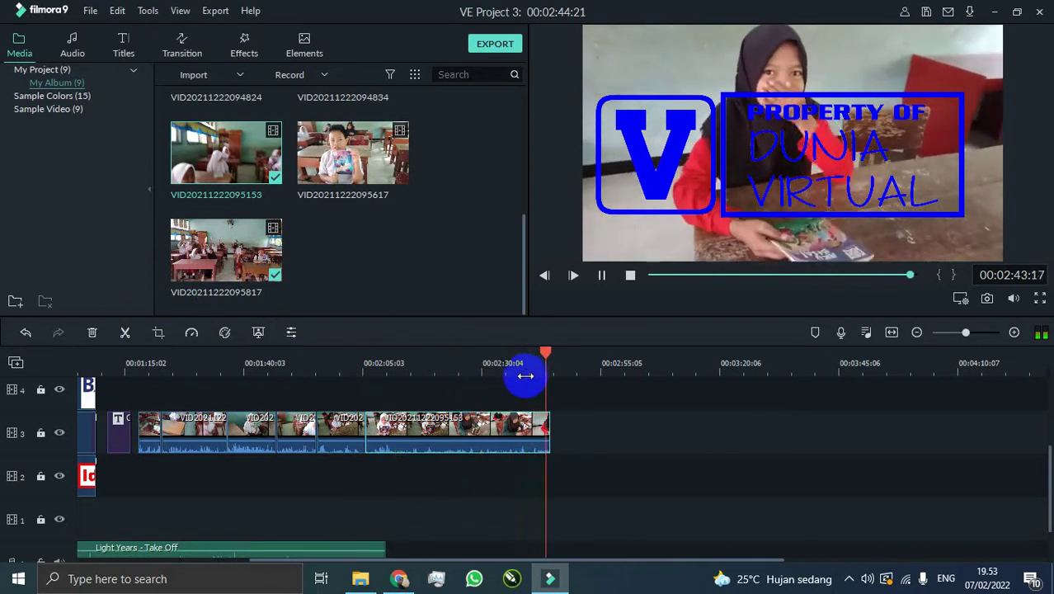
key("Delete")
Play back the whole project from the beginning and look over all tracks to check the finished edit.
left_click(301, 363)
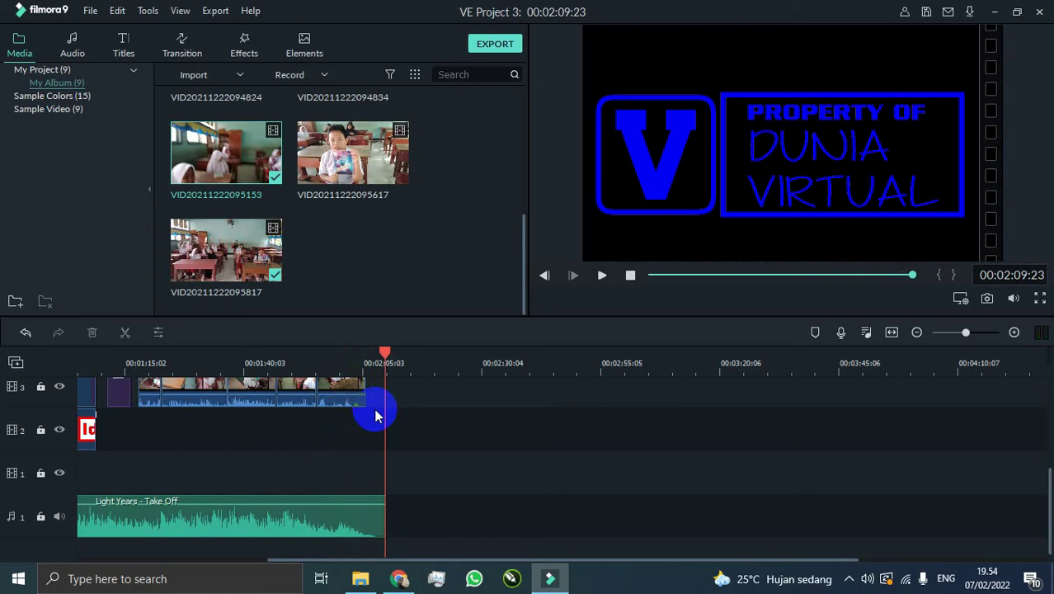
scroll(323, 436, "up", 3)
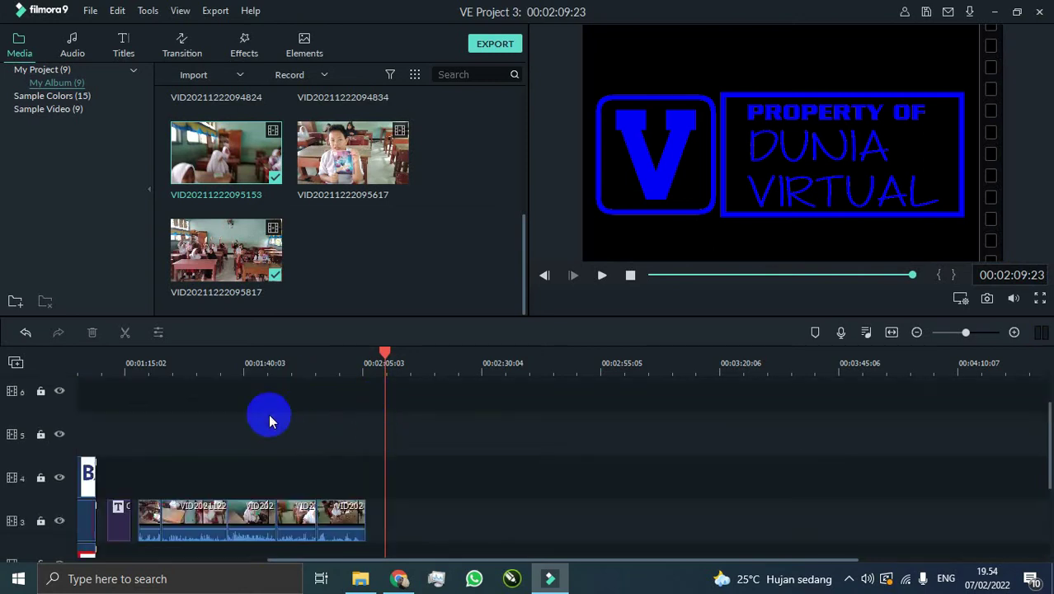
left_click_drag(490, 561, 301, 562)
left_click(630, 275)
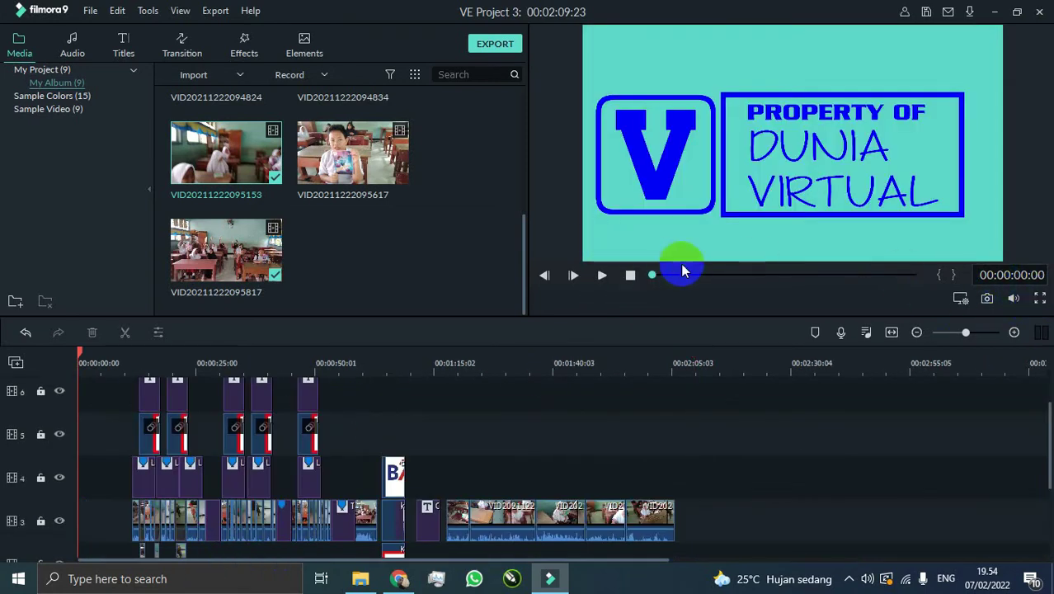
left_click_drag(672, 279, 748, 278)
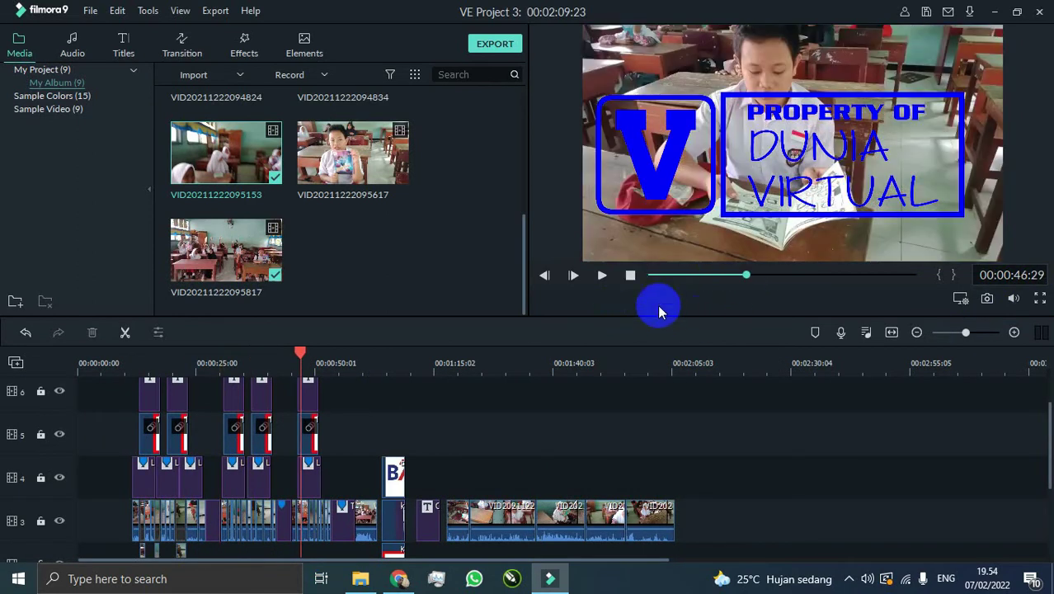
left_click(630, 275)
left_click(602, 276)
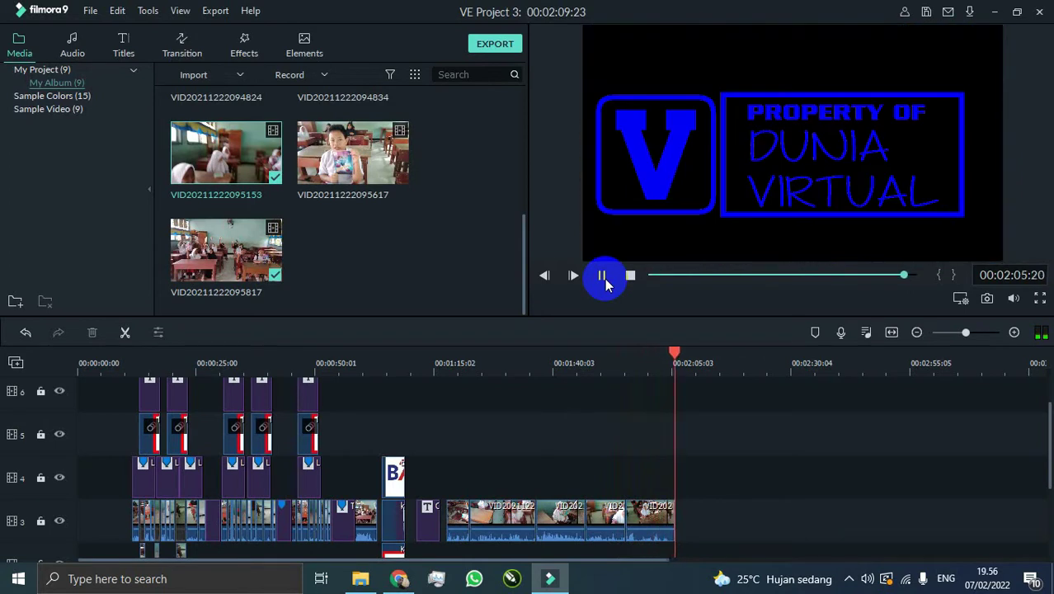
left_click(630, 275)
scroll(459, 370, "down", 3)
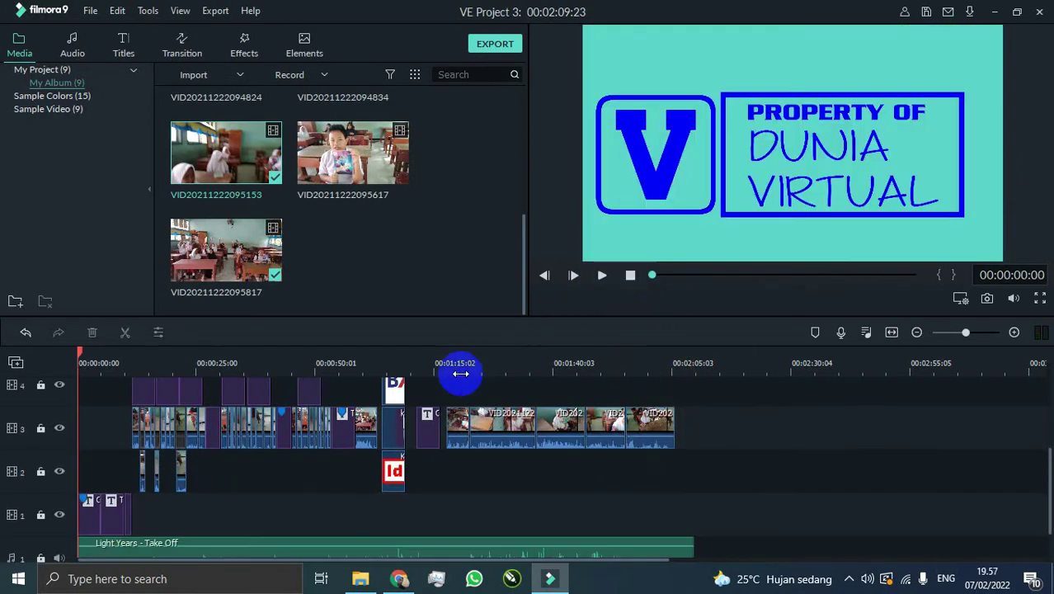
scroll(459, 370, "up", 5)
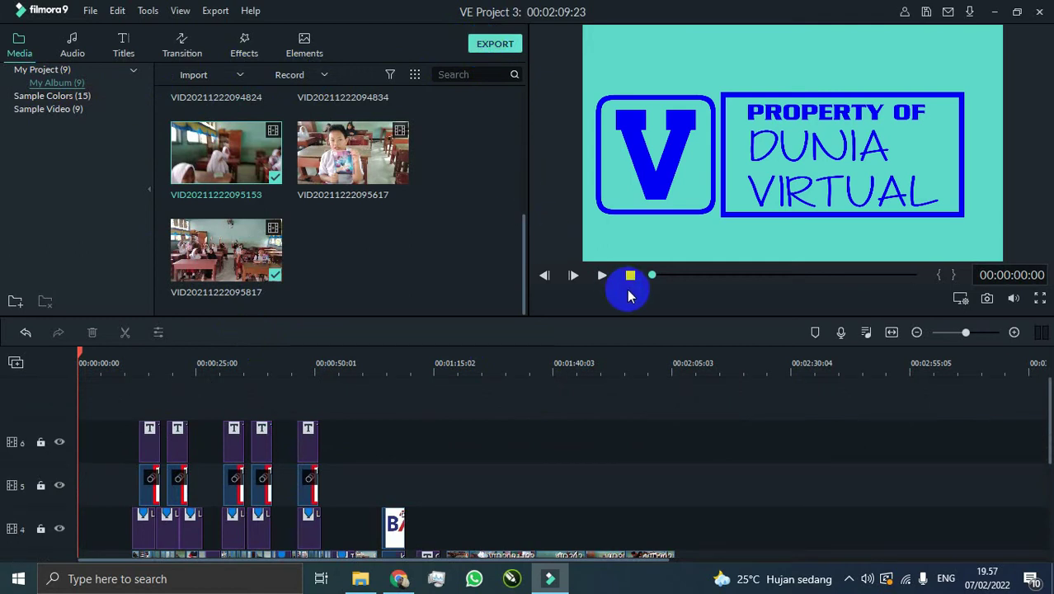
left_click(601, 276)
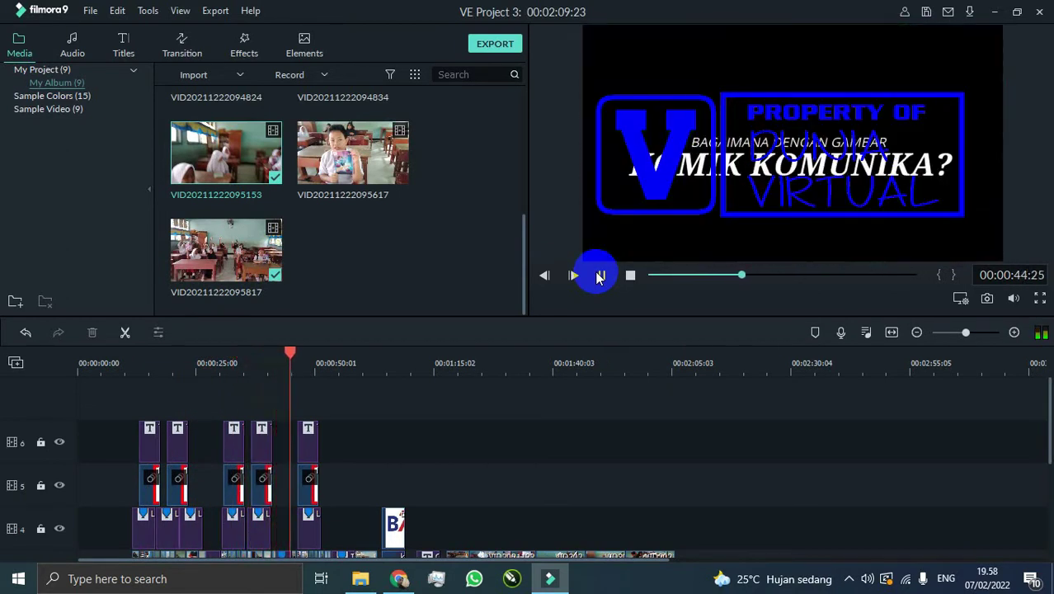
Start a local export of the project and choose the Bakti Kominfo folder as its save location.
left_click(485, 44)
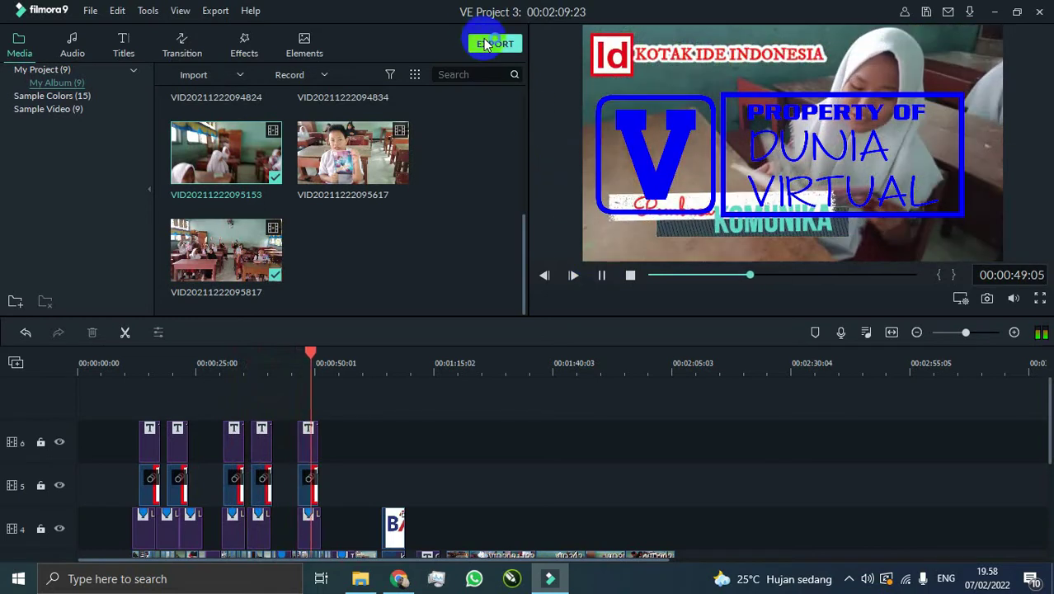
left_click(675, 194)
left_click(403, 93)
double_click(441, 166)
left_click(626, 416)
Name the output Tanggapan Komunika, export it as MP4, and close the export window once rendering is done.
triple_click(447, 160)
type("t")
key("BackSpace")
type("Tanggapan S")
key("BackSpace")
type("Kominfo")
left_click(782, 418)
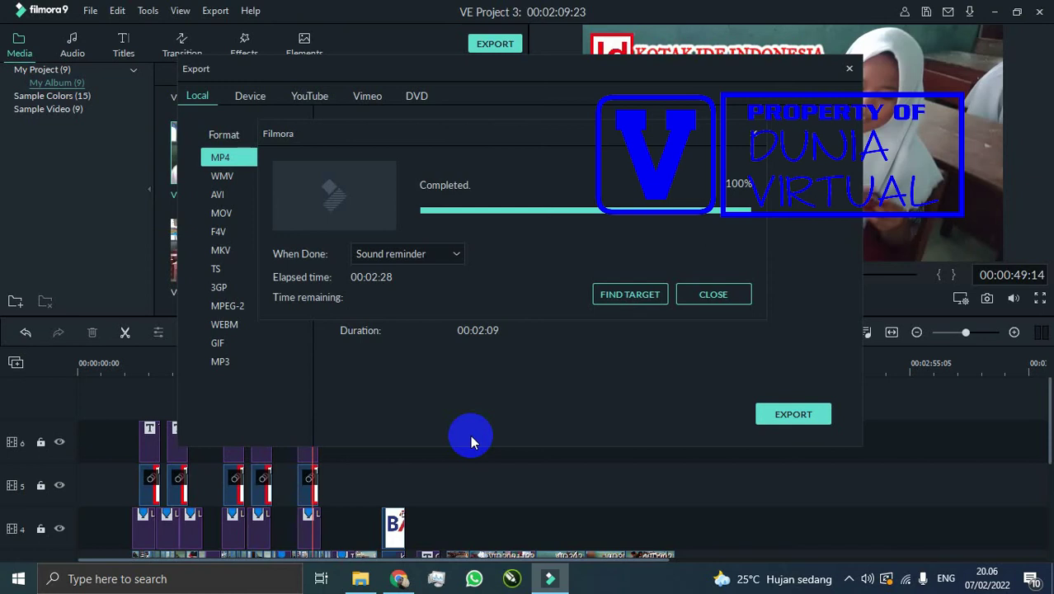
left_click(701, 295)
Switch to File Explorer, find Tanggapan Komunika in drive D's Video Project > Bakti Kominfo folder, and play it.
left_click(360, 579)
scroll(487, 462, "up", 2)
left_click(194, 123)
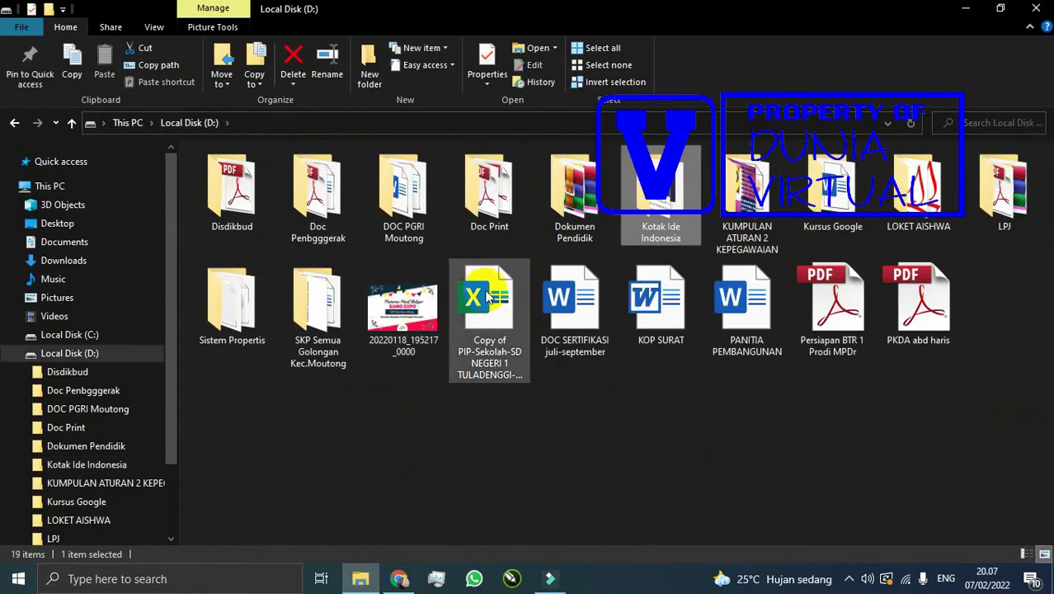
left_click(929, 173)
double_click(930, 177)
double_click(773, 177)
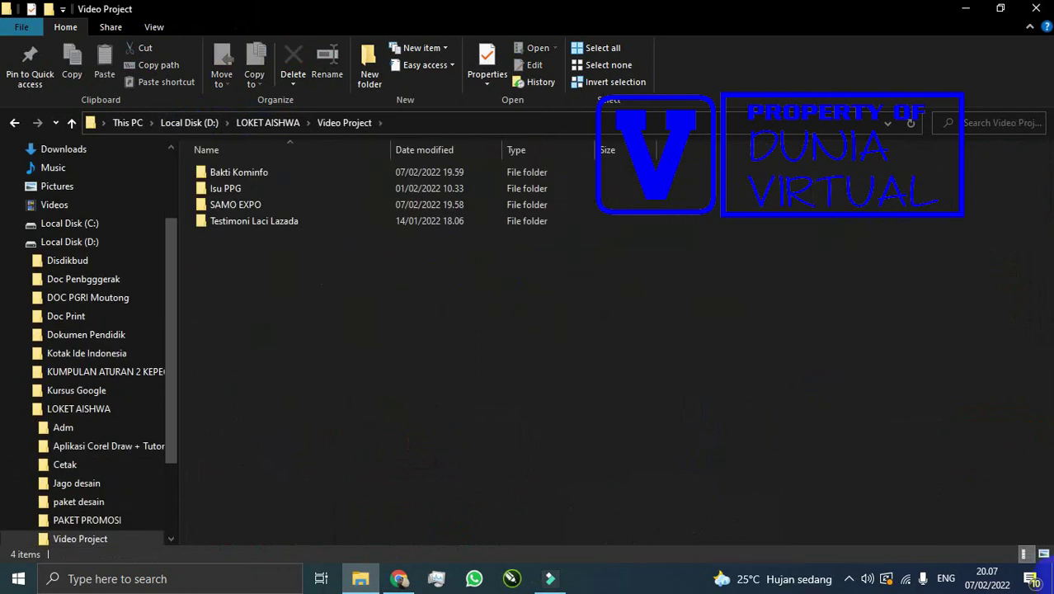
double_click(400, 218)
key("BackSpace")
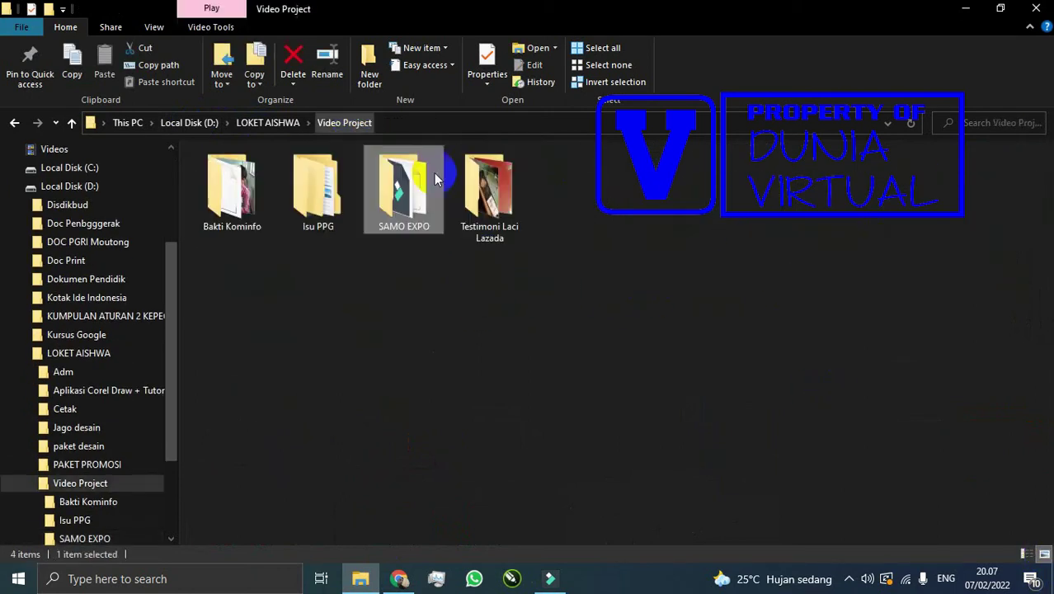
double_click(237, 186)
left_click(234, 209)
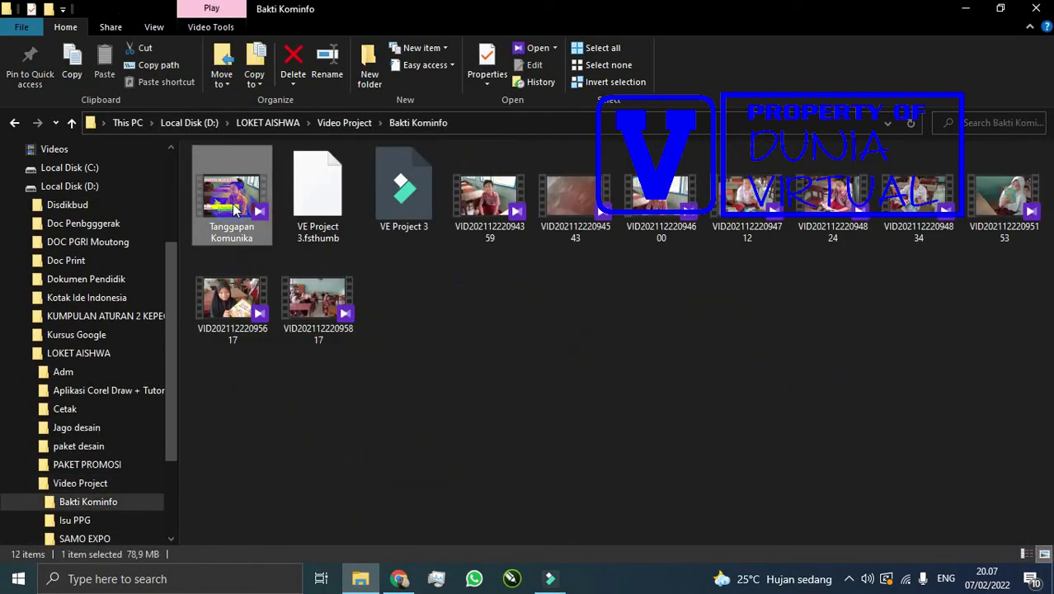
left_click(439, 334)
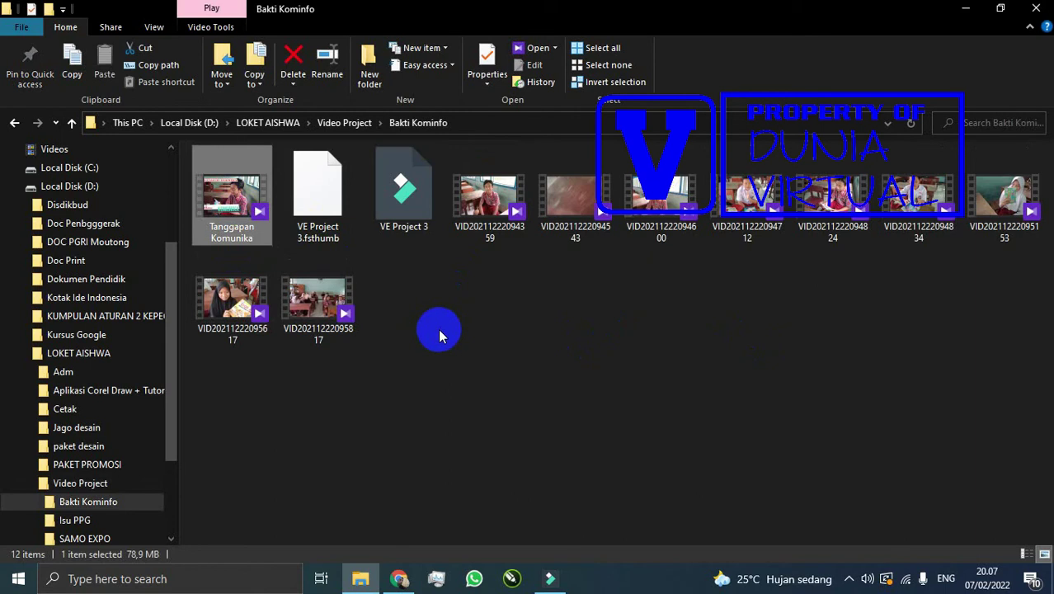
double_click(259, 213)
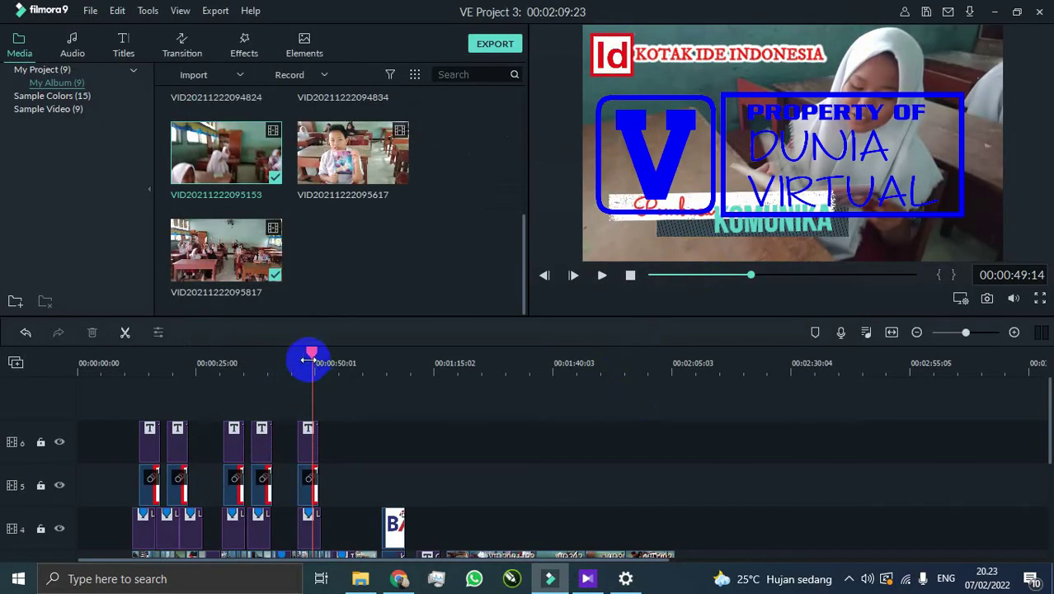
At about 00:01:05:28, shrink the BAKTI logo and move the KOMUNIKA and Kotak Ide Indonesia logos higher in the frame.
left_click_drag(313, 362, 390, 349)
scroll(402, 353, "down", 3)
left_click(761, 119)
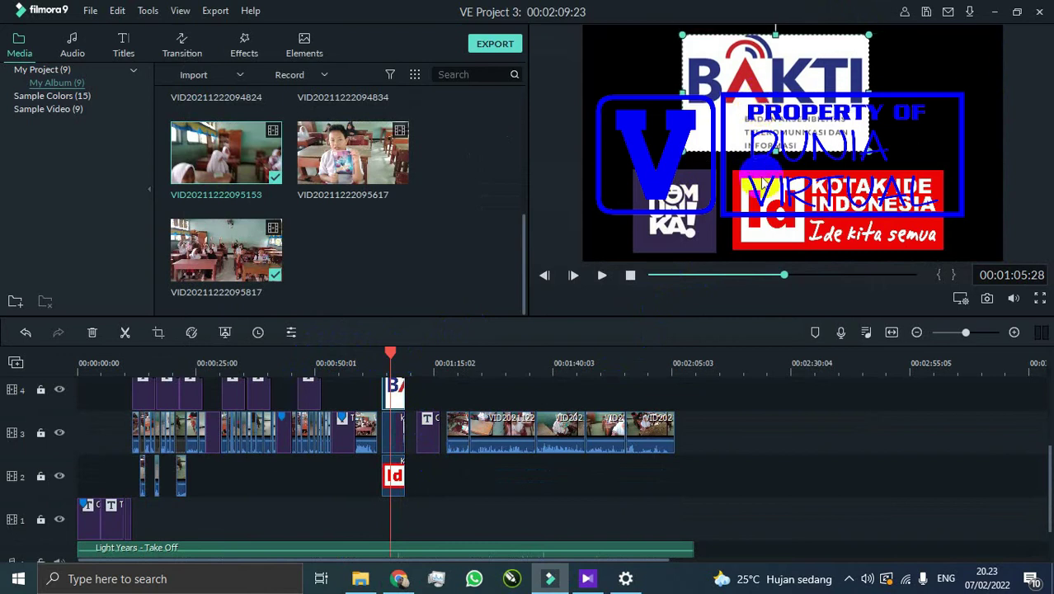
left_click_drag(702, 142, 709, 139)
mouse_move(756, 120)
left_mouse_down()
mouse_move(739, 116)
mouse_move(763, 115)
left_mouse_up()
left_click_drag(783, 183, 800, 173)
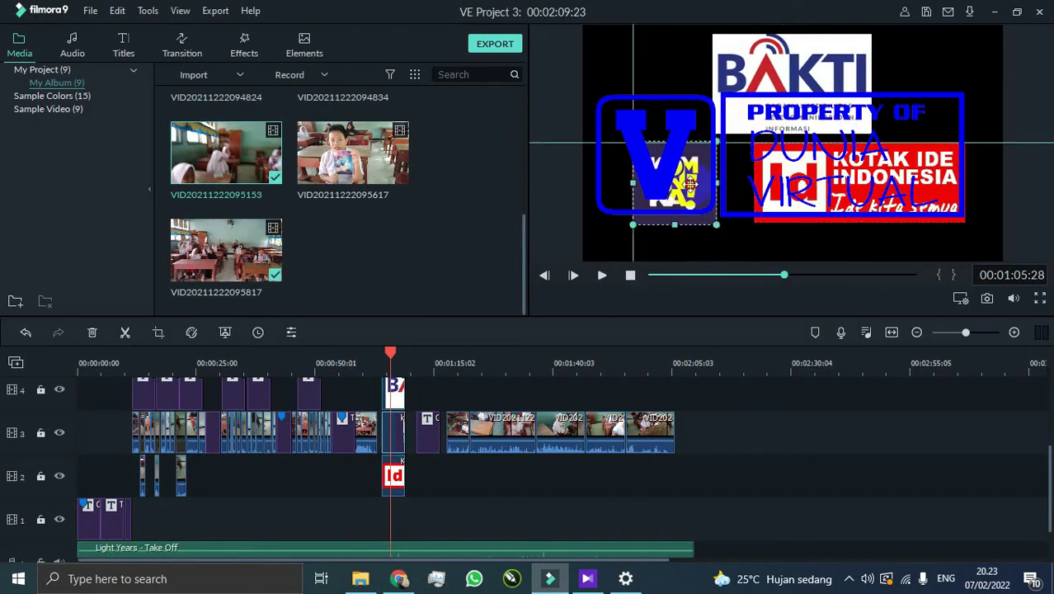
Add the Title 29 preset to track 1, aligned with the logo clips of the ending.
left_click(124, 45)
left_click(50, 112)
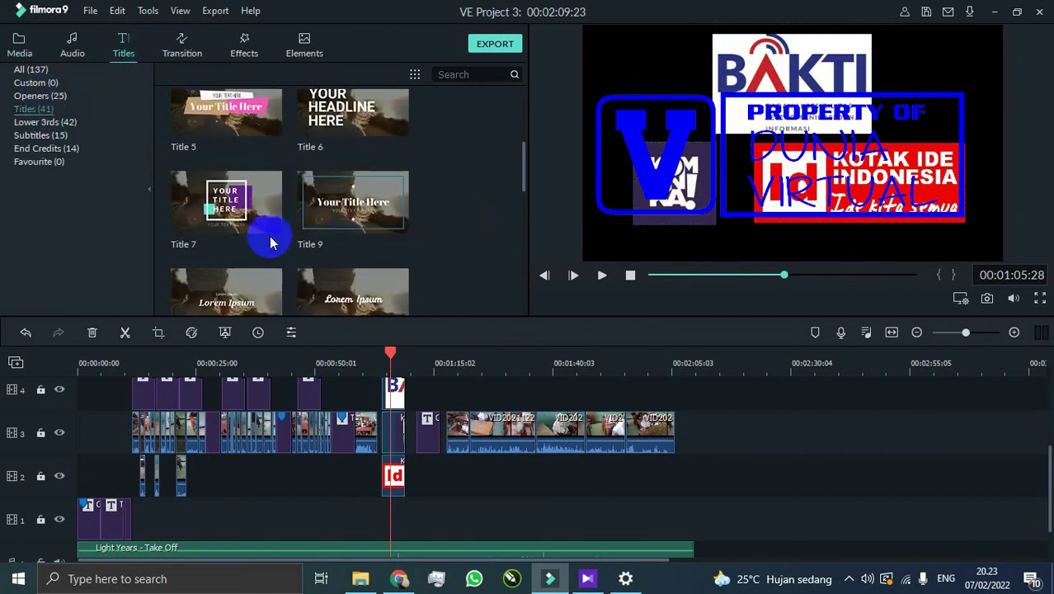
scroll(275, 235, "down", 10)
scroll(346, 190, "up", 10)
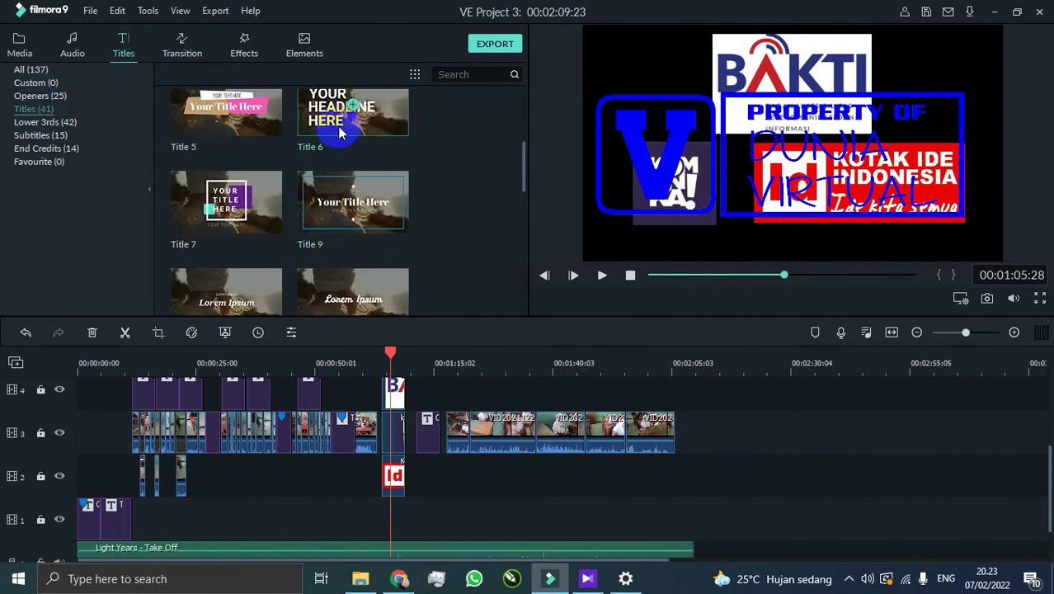
scroll(272, 210, "down", 10)
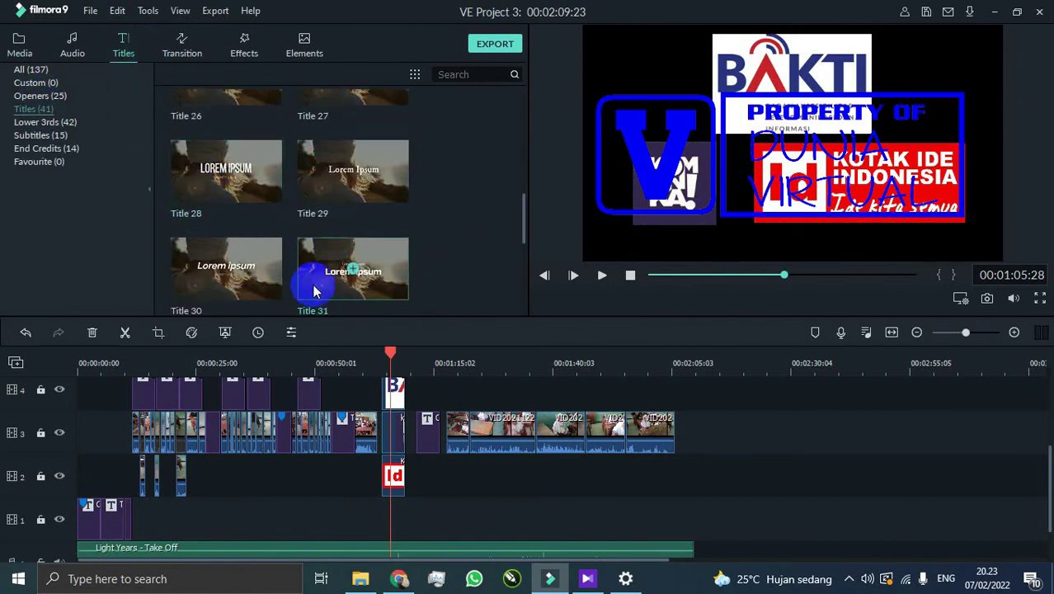
left_click(350, 174)
left_click_drag(398, 514, 391, 515)
Replace the new title's placeholder text with "SD INPRES RAJA BASAR".
left_click_drag(412, 353, 400, 356)
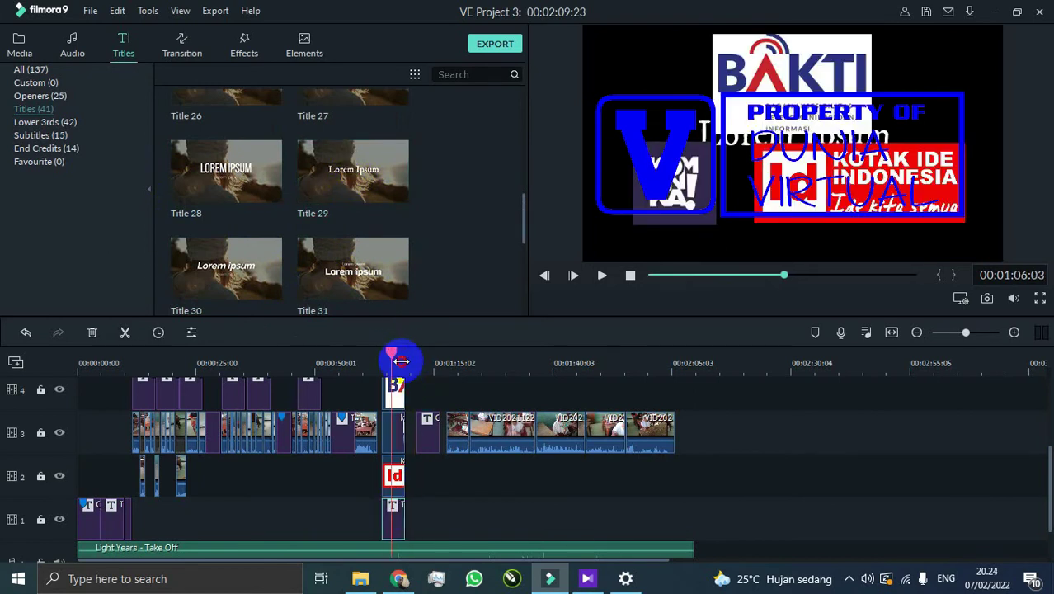
double_click(746, 151)
type("SD")
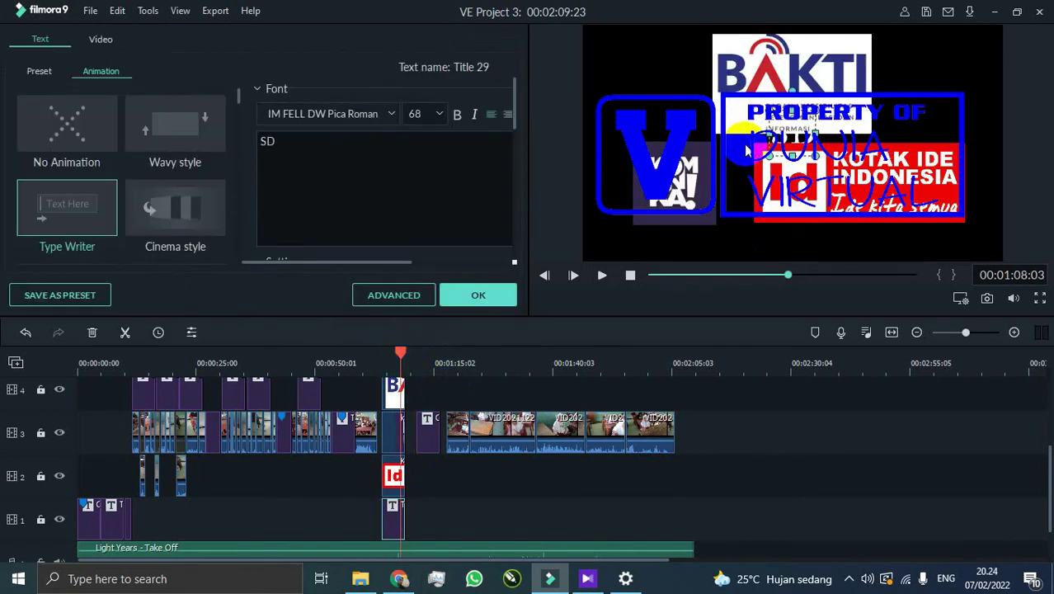
type(" INPRES RAJA BASAR")
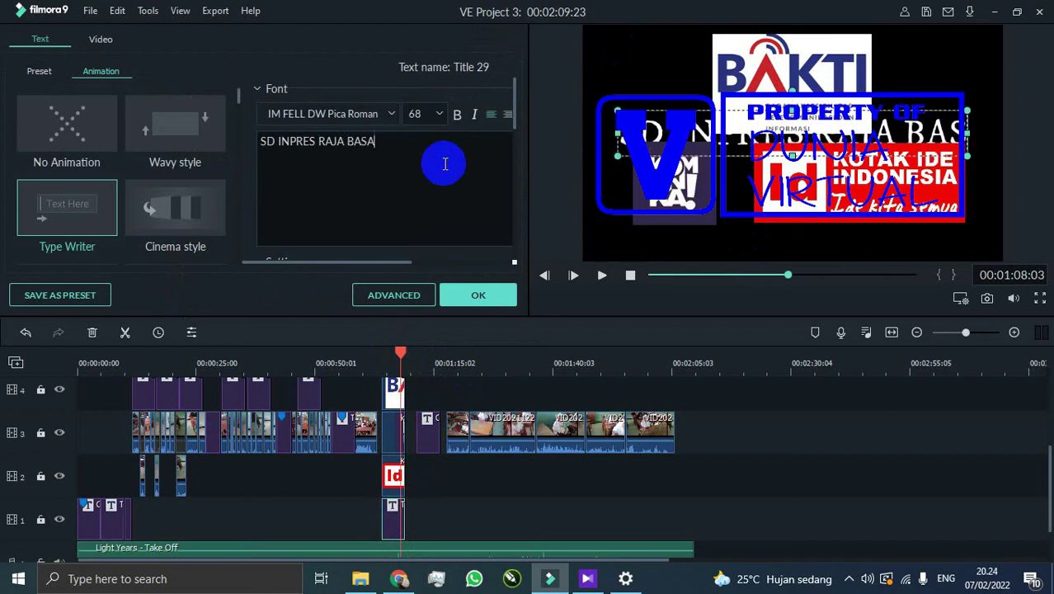
Remove the title's animation and make its text bold at font size 100.
left_click_drag(403, 154, 247, 138)
left_click(76, 124)
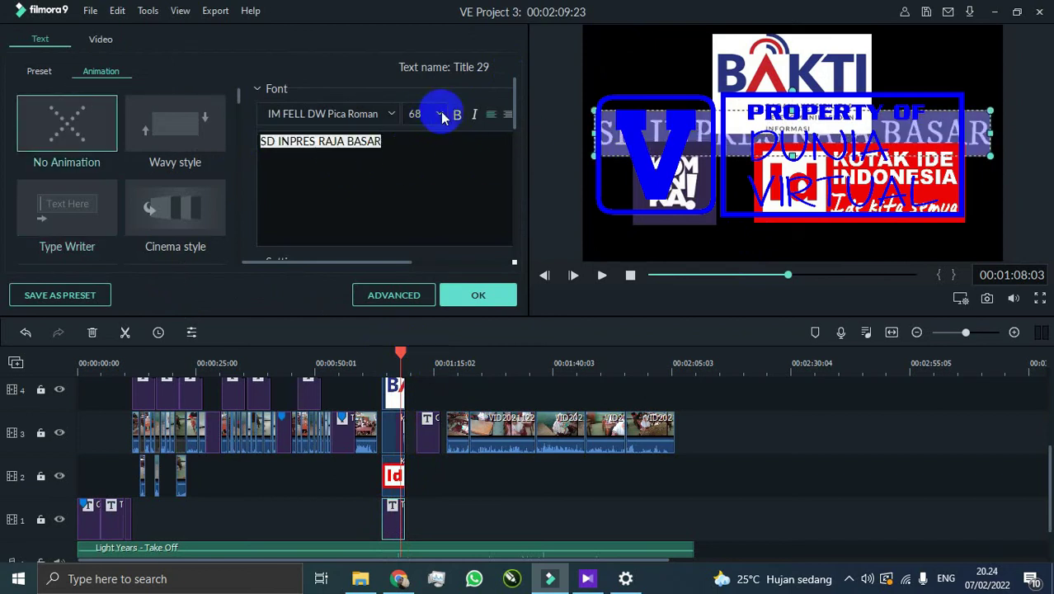
left_click(457, 115)
left_click(445, 117)
left_click(443, 193)
Scale down the "SD INPRES RAJA BASAR" text box and place it centred beneath the logos.
left_click_drag(580, 162, 751, 134)
left_click_drag(985, 100, 824, 114)
left_click_drag(1001, 143, 945, 222)
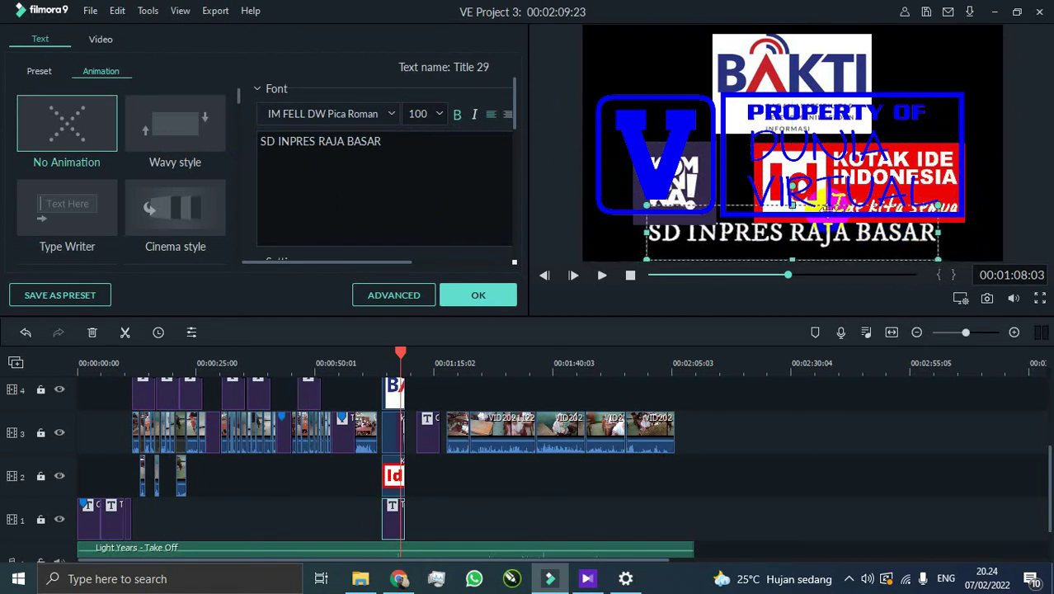
Shrink the BAKTI logo slightly and bring the KOMUNIKA and Kotak Ide Indonesia logos closer together above the school name.
left_click(701, 173)
left_click_drag(711, 177, 715, 177)
left_click_drag(846, 183, 841, 183)
left_click_drag(789, 98, 773, 89)
left_click_drag(855, 134, 840, 124)
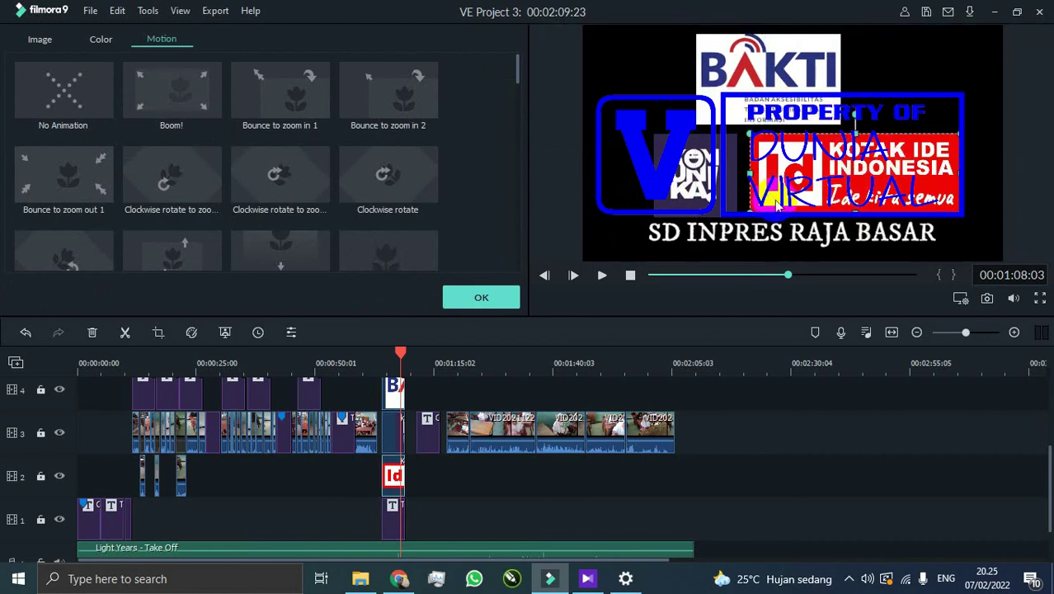
Change the font of the "SD INPRES RAJA BASAR" title to Abril Fatface.
left_click(824, 240)
left_click(392, 113)
left_click(373, 298)
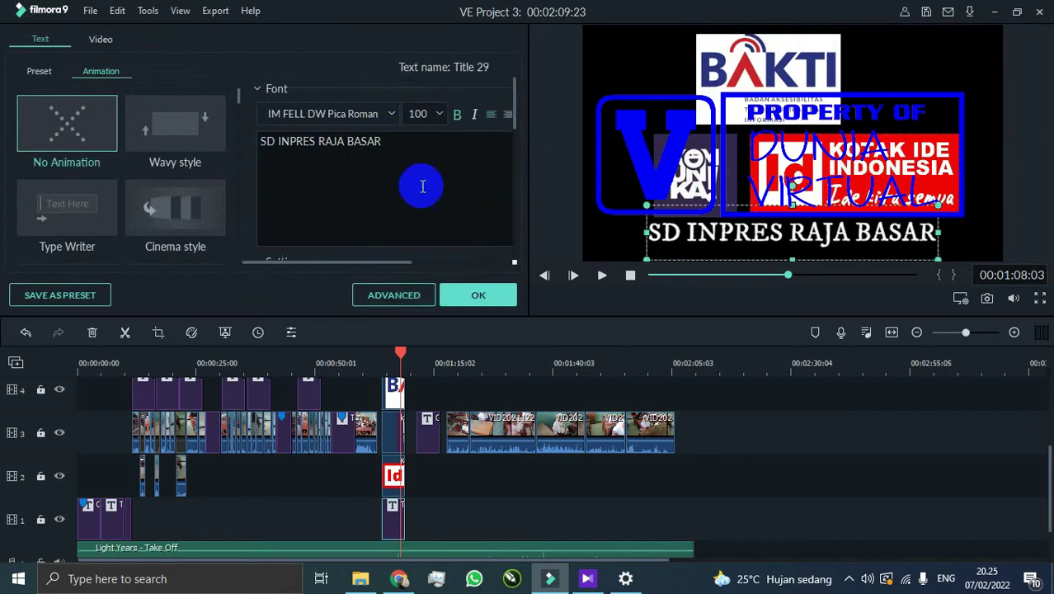
left_click_drag(421, 180, 255, 142)
left_click(391, 112)
left_click_drag(495, 246, 489, 122)
scroll(353, 243, "up", 2)
scroll(353, 228, "down", 1)
left_click(354, 191)
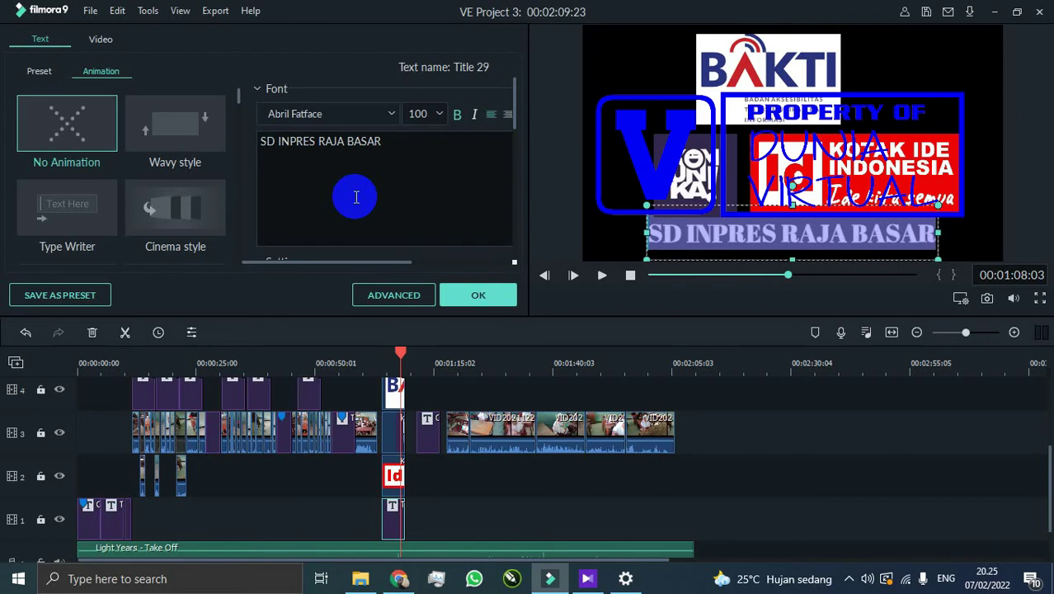
Try out other fonts on the "SD INPRES RAJA BASAR" title, including Americana Dreams Bold.
left_click(388, 115)
scroll(371, 240, "down", 1)
left_click(363, 268)
left_click(388, 114)
scroll(396, 231, "down", 8)
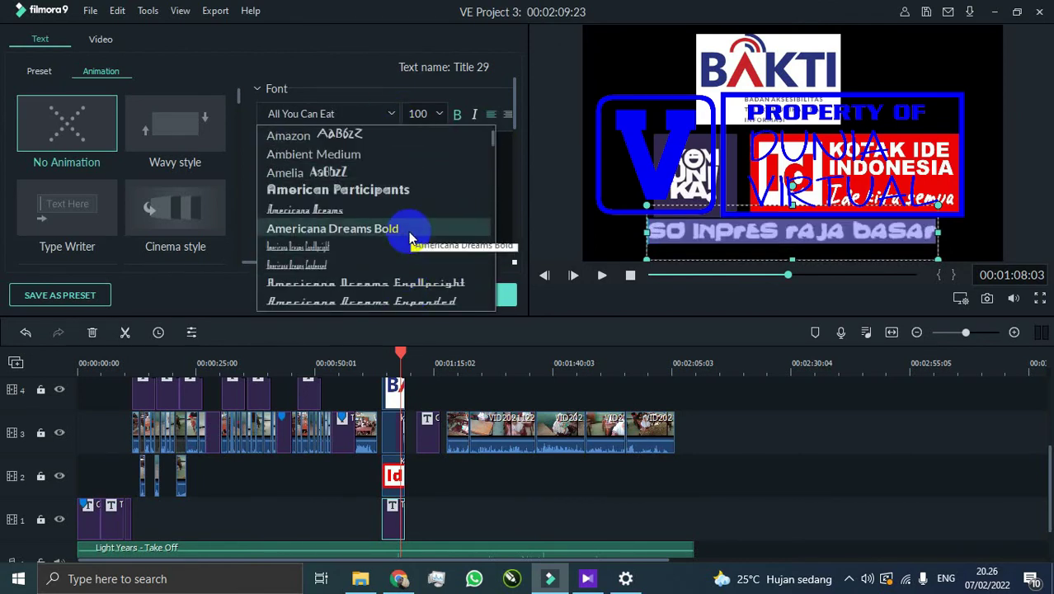
left_click(408, 231)
left_click(387, 114)
scroll(408, 247, "down", 5)
scroll(410, 259, "down", 10)
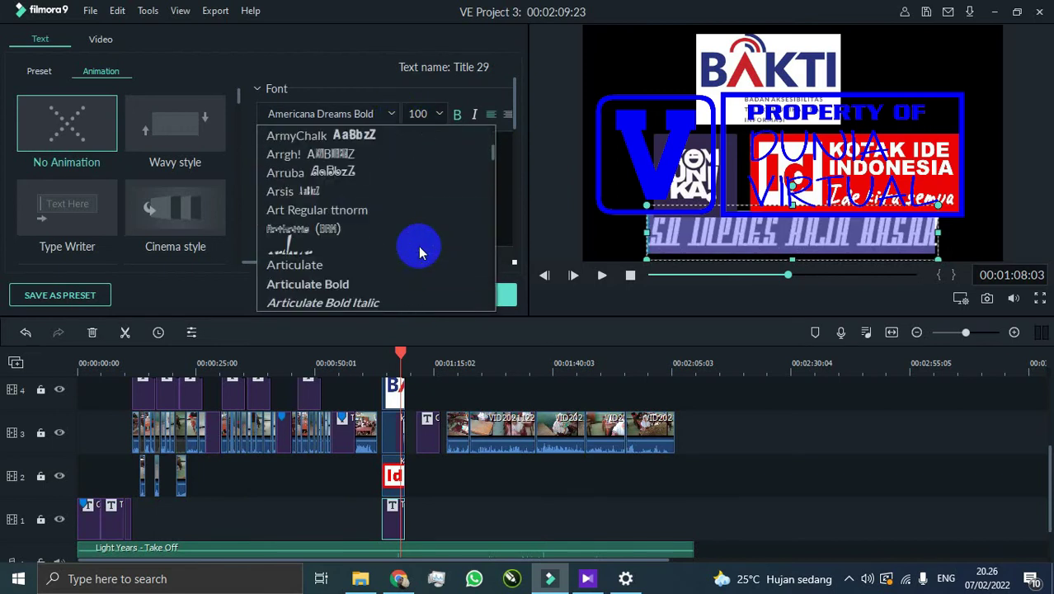
scroll(419, 248, "down", 6)
left_click(412, 284)
Change the font of the "SD INPRES RAJA BASAR" title to Arial.
left_click(342, 110)
left_click_drag(341, 111, 251, 99)
type("Arial")
key("Return")
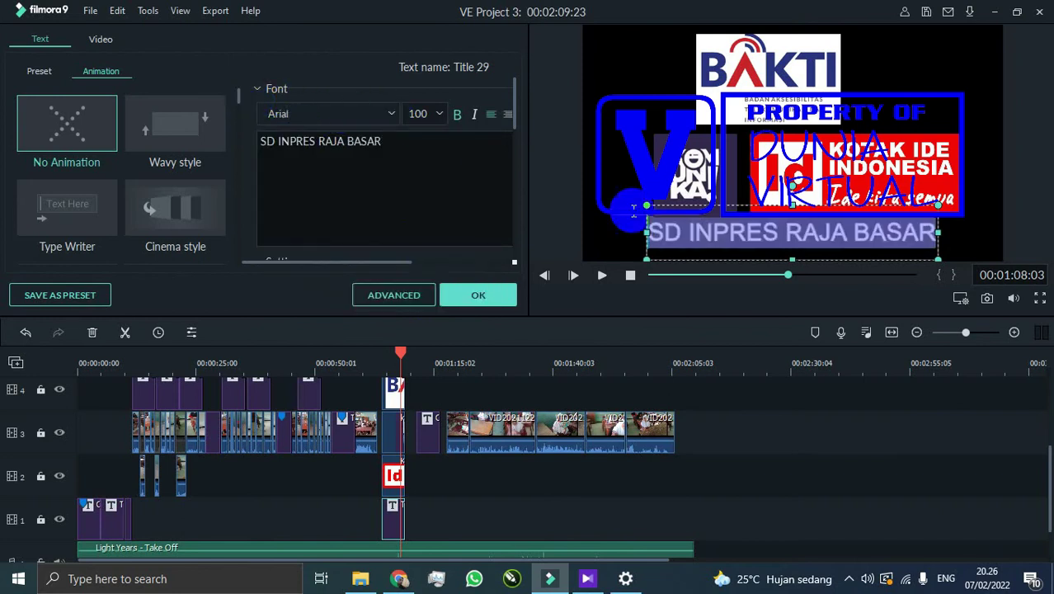
left_click(700, 183)
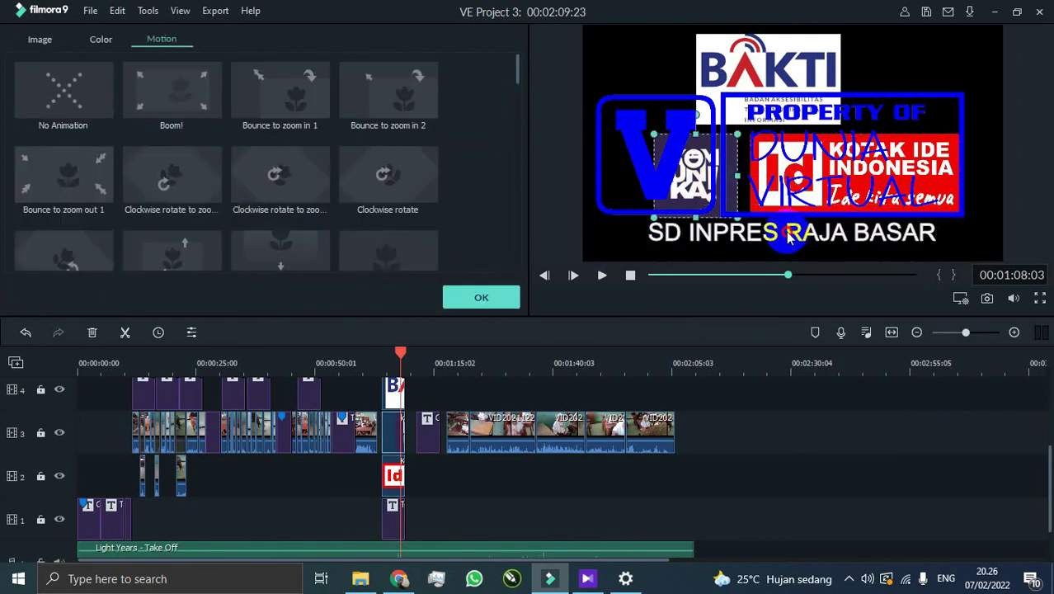
left_click(791, 237)
Close the title editor and play the video from the comic-title section to check the early captions.
left_click_drag(399, 354, 130, 387)
scroll(165, 404, "up", 2)
key("space")
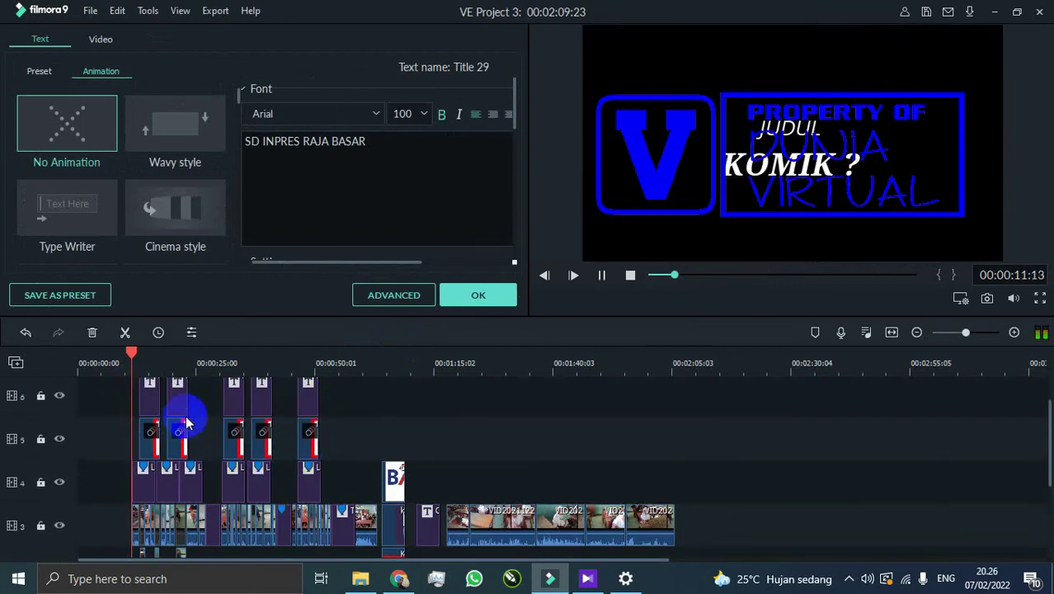
left_click(470, 294)
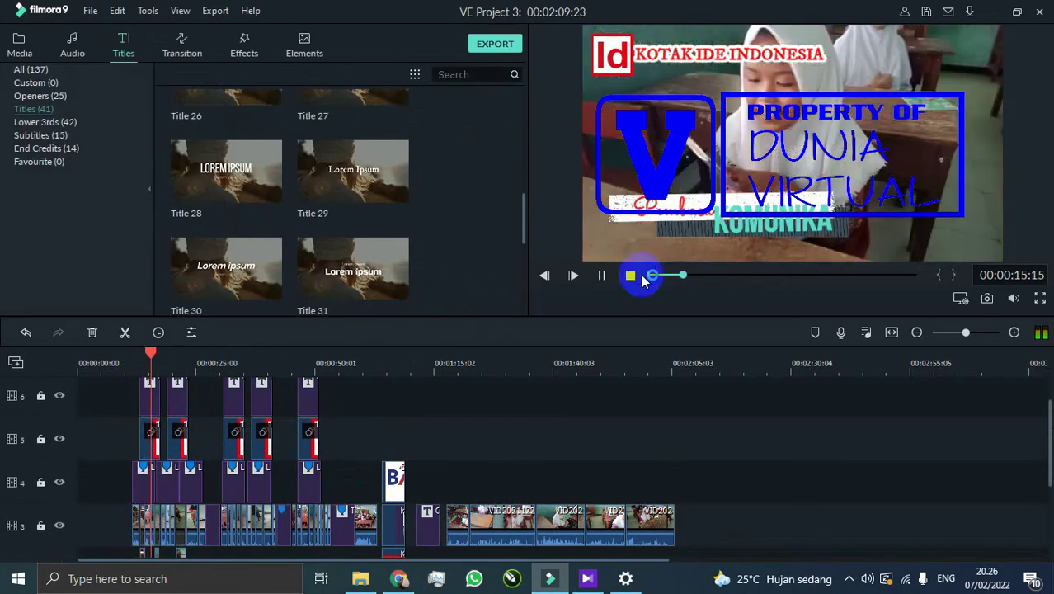
left_click(631, 275)
left_click(729, 223)
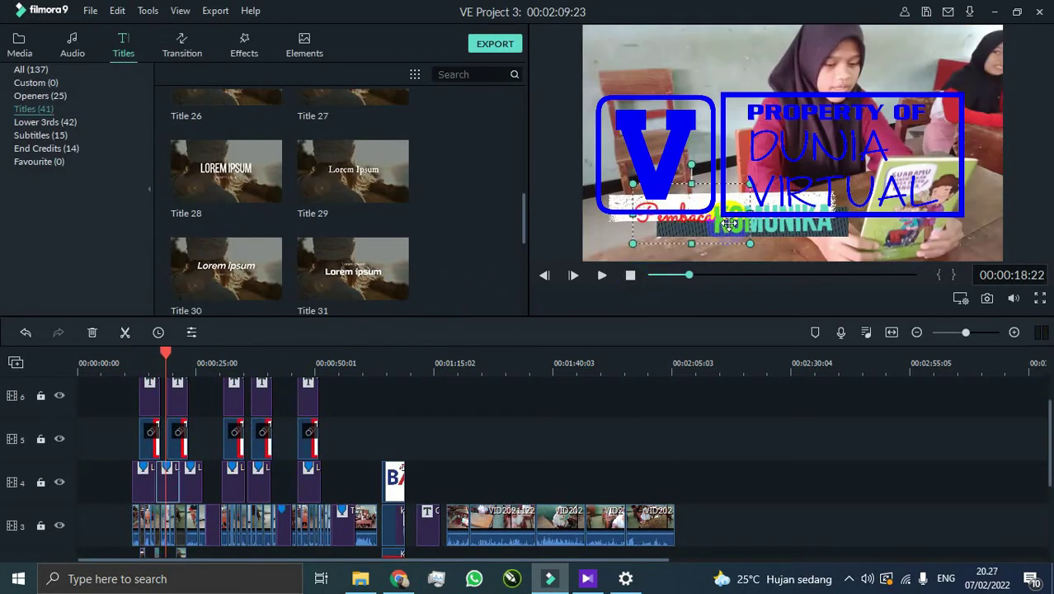
left_click(316, 356)
left_click(181, 357)
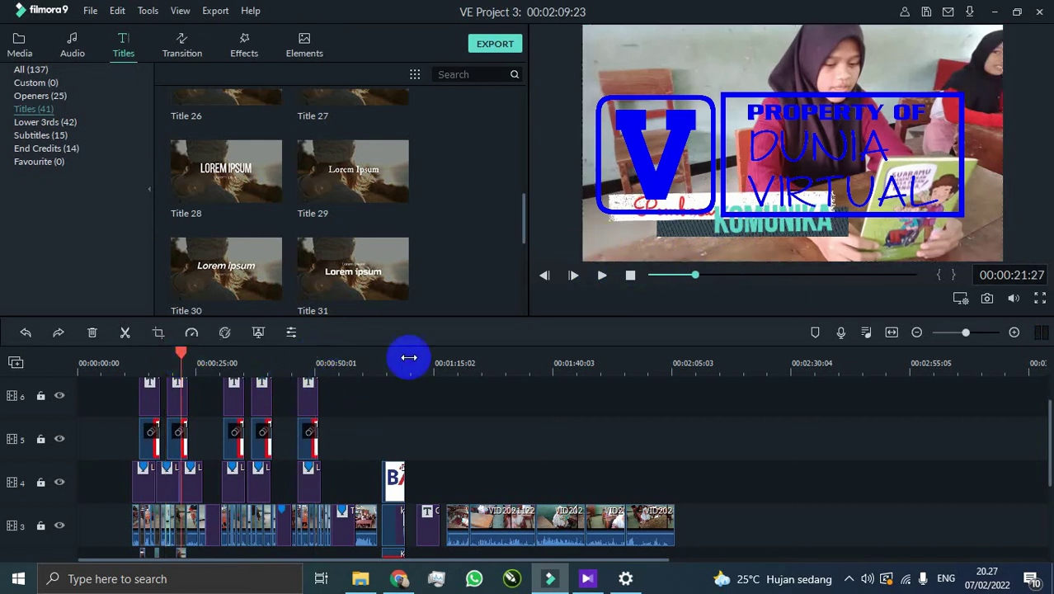
left_click(630, 276)
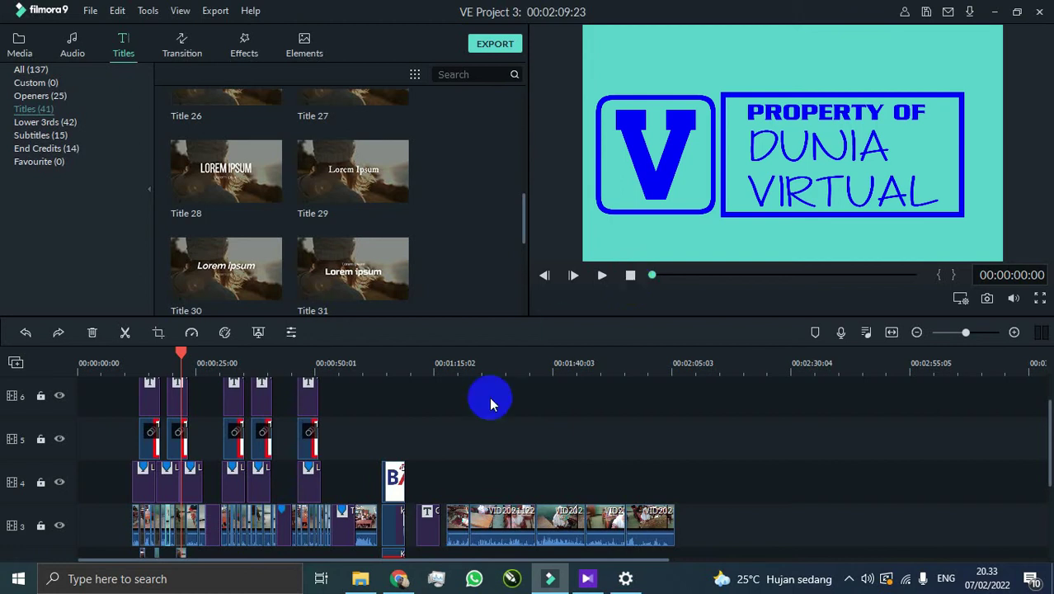
Play the ending to examine the logos and how the "SD INPRES RAJA BASAR" title appears.
left_click(384, 355)
key("space")
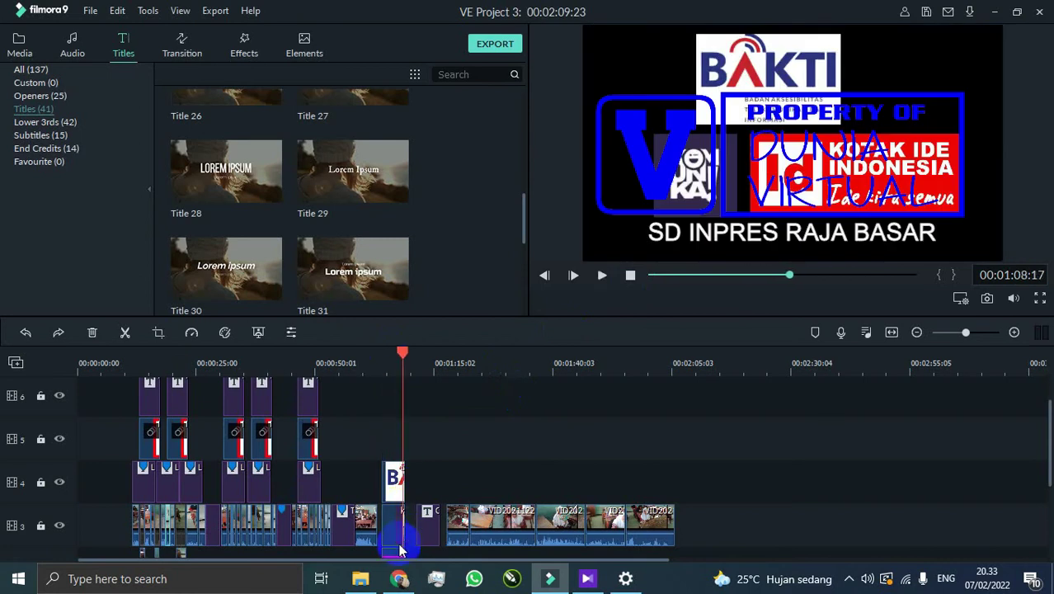
scroll(399, 540, "down", 3)
double_click(391, 469)
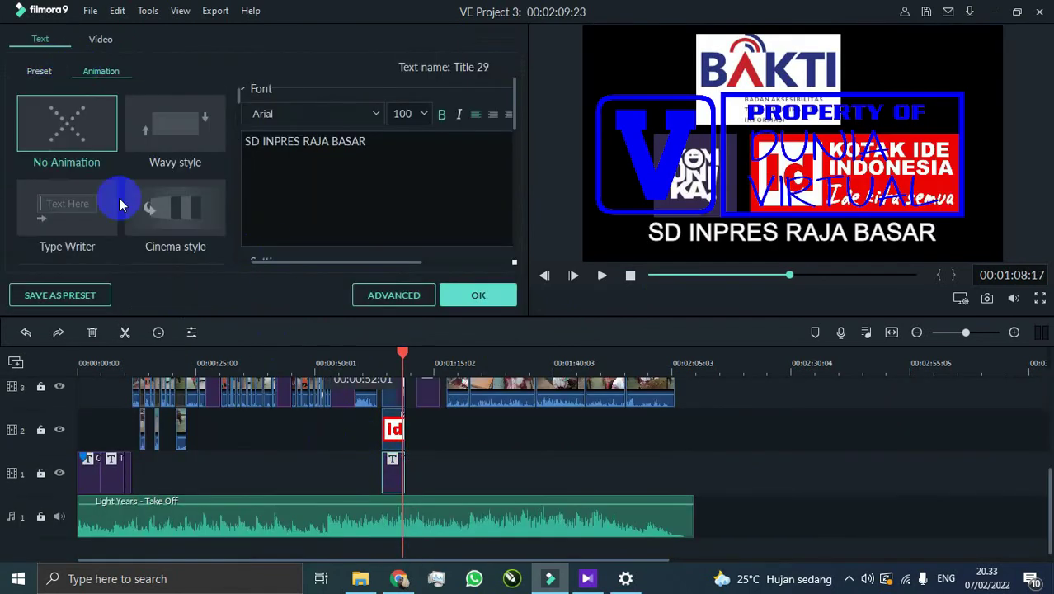
left_click(471, 296)
left_click(383, 354)
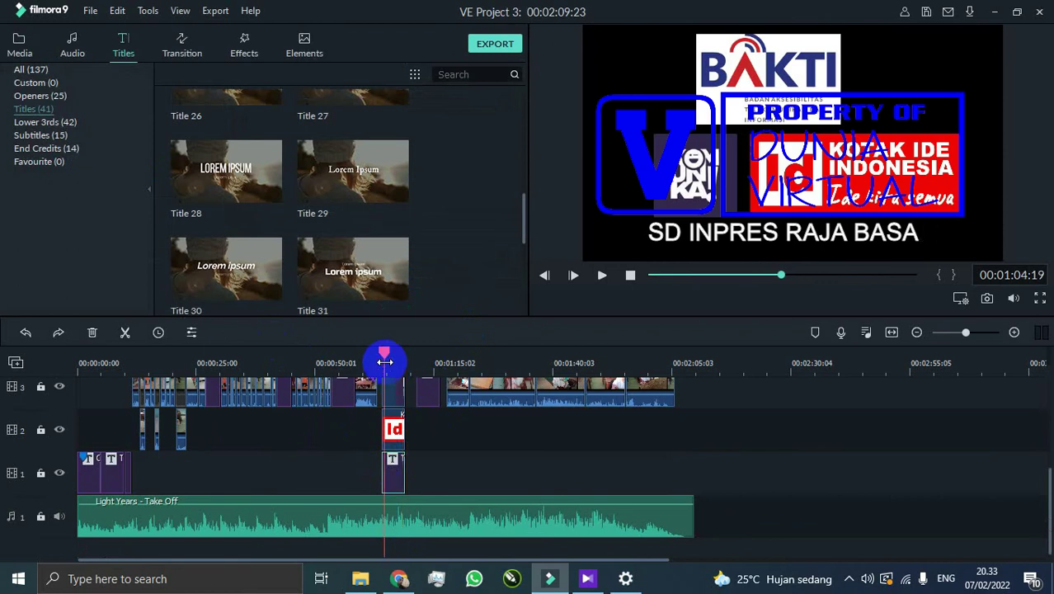
left_click(348, 357)
Check the animation and video settings of the "SD INPRES RAJA BASAR" title and replay the ending.
double_click(395, 474)
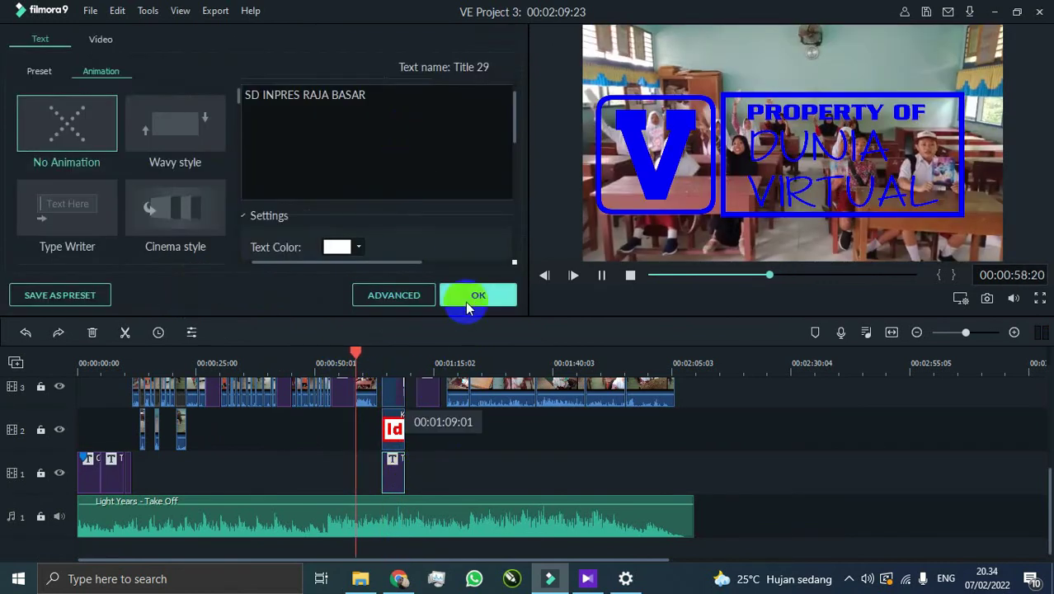
left_click(467, 298)
left_click(375, 358)
left_click_drag(375, 359, 394, 356)
double_click(394, 462)
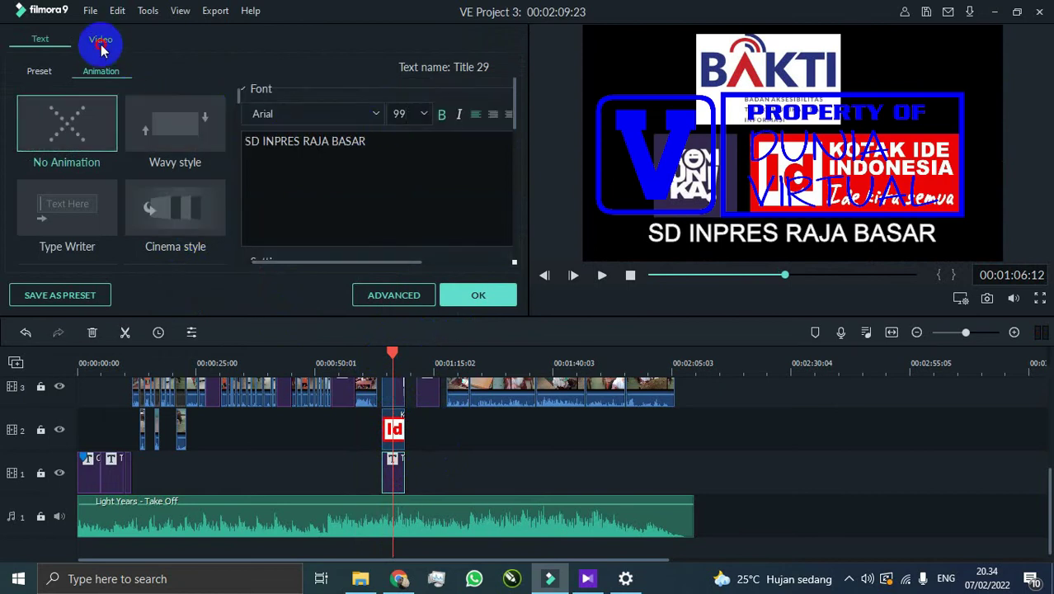
left_click(101, 40)
left_click(28, 66)
left_click(33, 223)
left_click(462, 299)
left_click(602, 275)
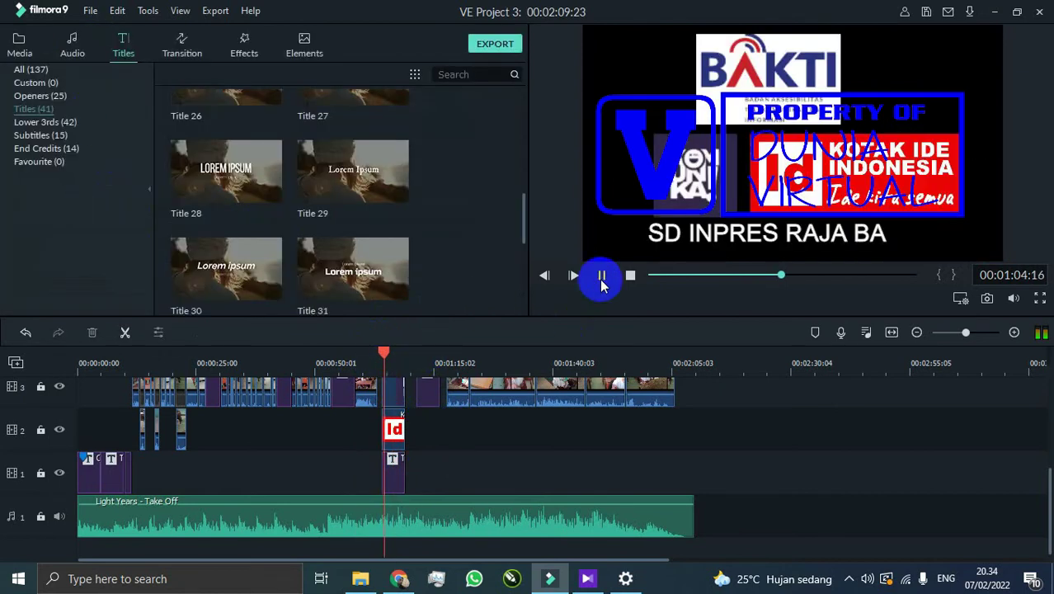
Export the video as an MP4 named My Video into the Bakti Kominfo folder and close the export window.
left_click(493, 43)
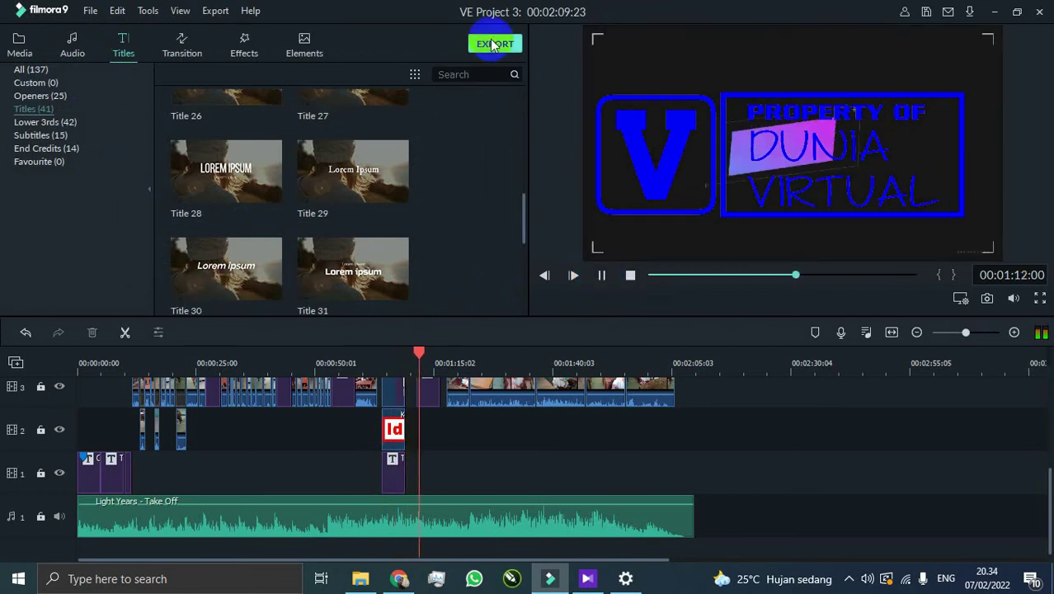
left_click(587, 578)
left_click(814, 48)
left_click(676, 195)
left_click(627, 419)
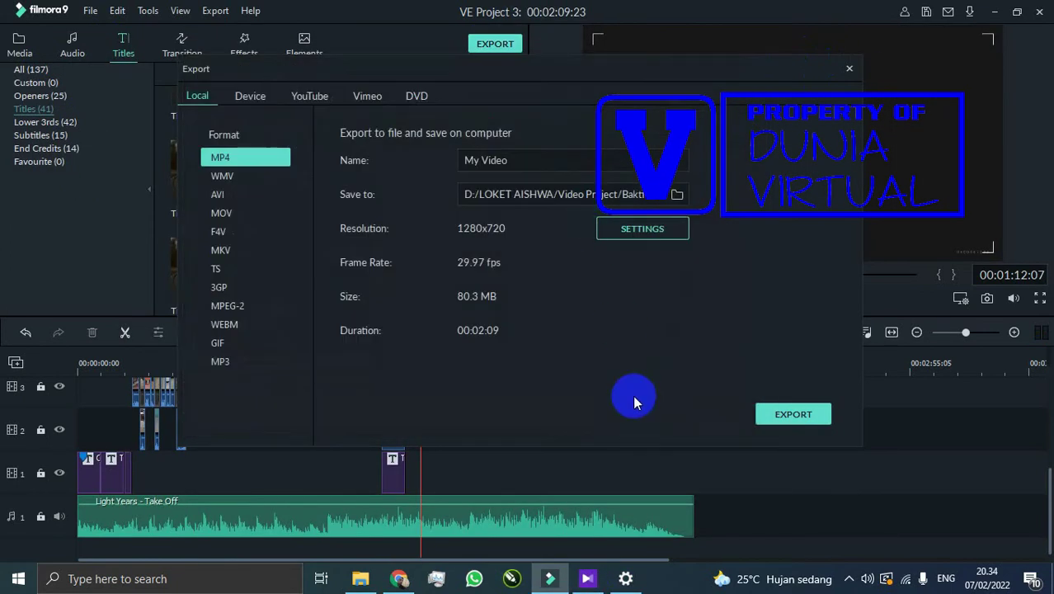
left_click(776, 417)
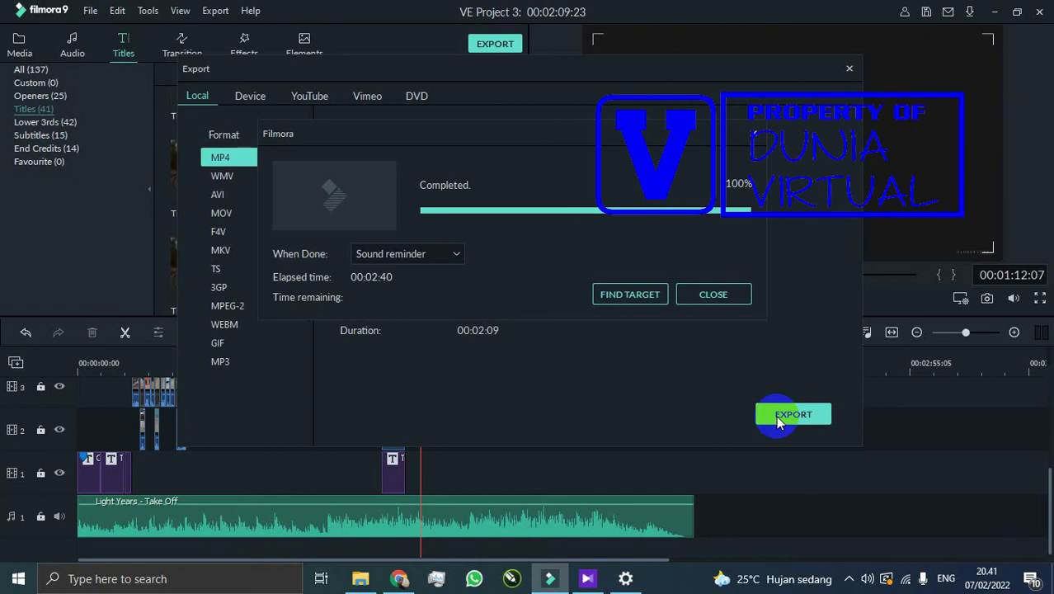
left_click(713, 294)
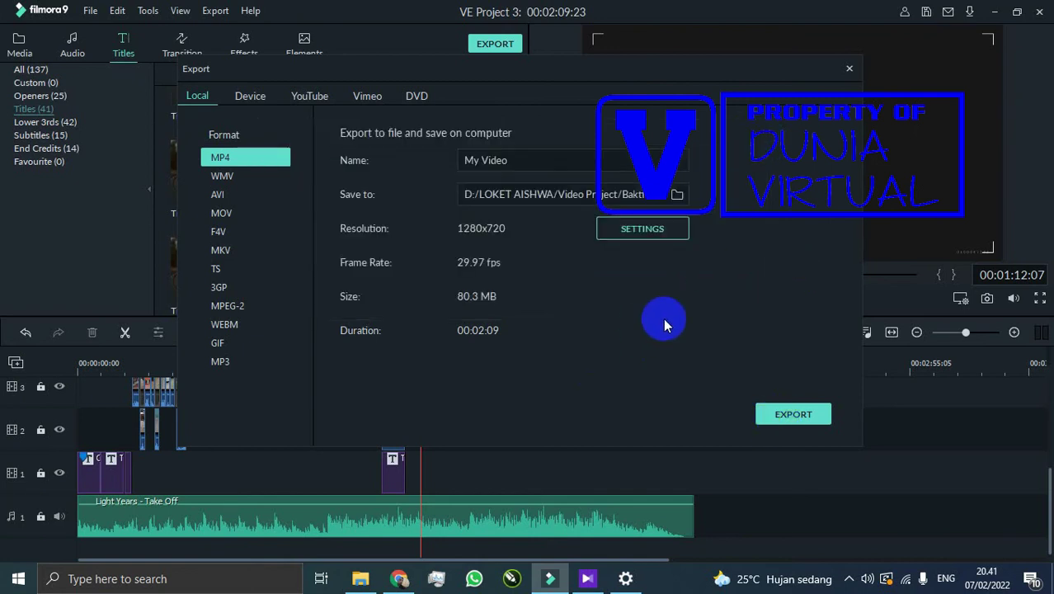
left_click(850, 69)
left_click(90, 11)
left_click(158, 141)
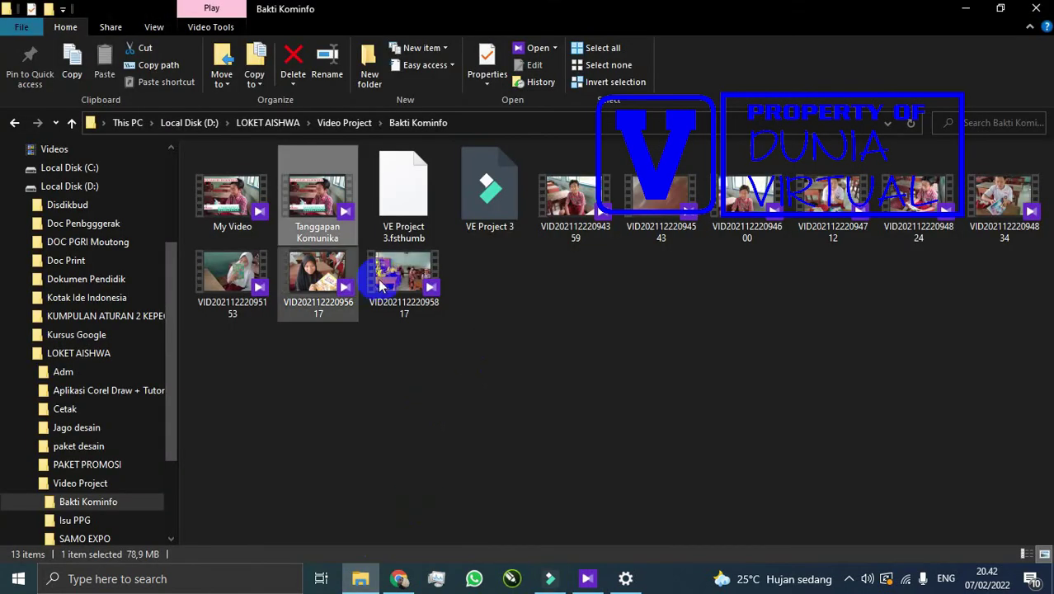
Play the exported My Video in KMPlayer and pause it at the ending logos.
double_click(306, 194)
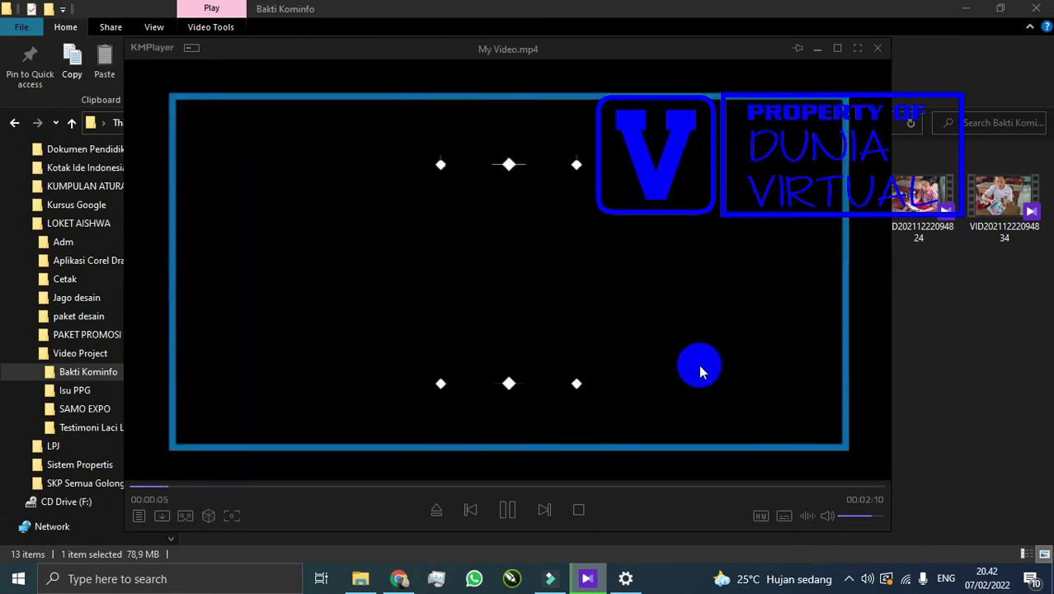
scroll(702, 374, "up", 2)
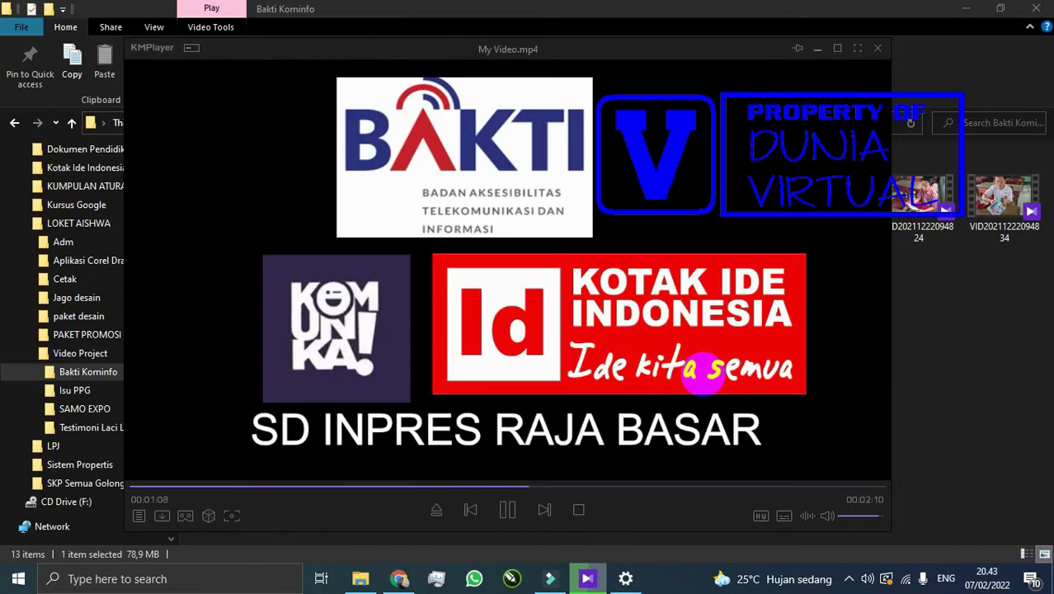
left_click(504, 511)
Switch to Chrome and open the round Kominfo logo from the LOGO BAKTI KOMINFO image results in a separate tab.
left_click(399, 578)
left_click(479, 13)
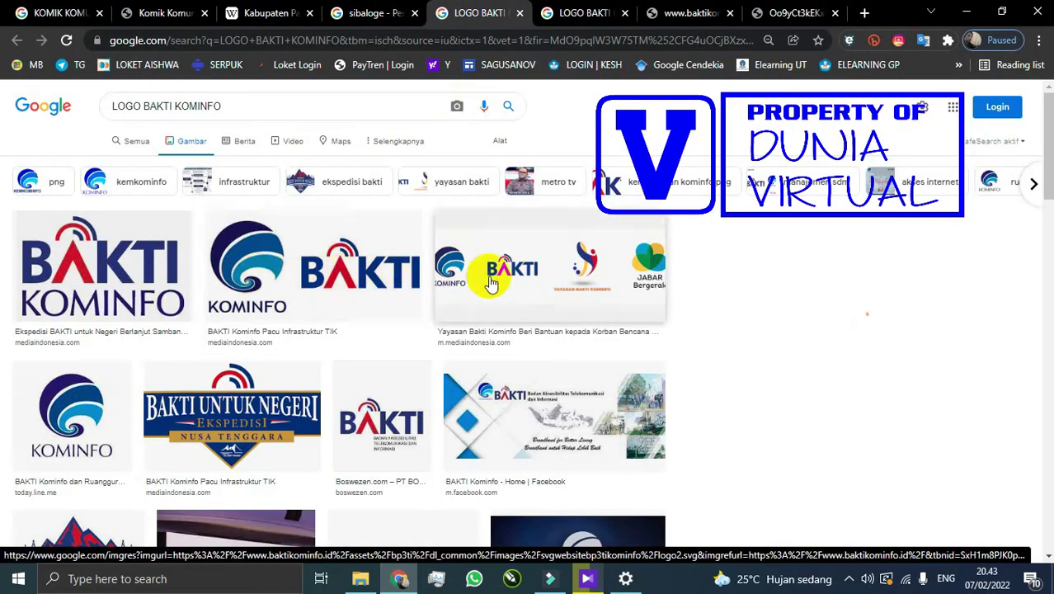
right_click(301, 277)
right_click(64, 404)
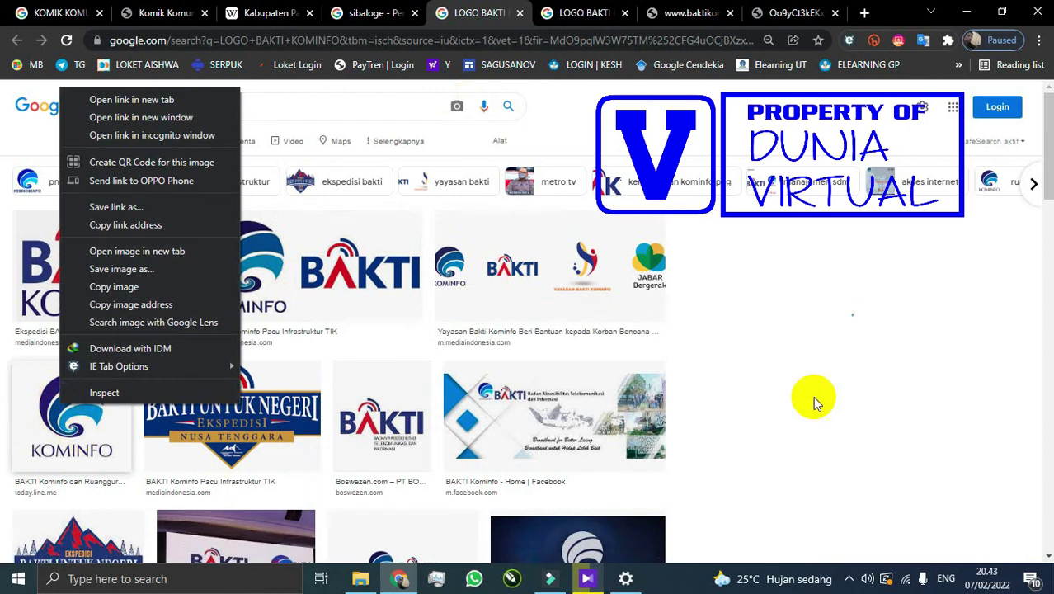
left_click(803, 384)
scroll(155, 329, "down", 2)
scroll(157, 330, "up", 1)
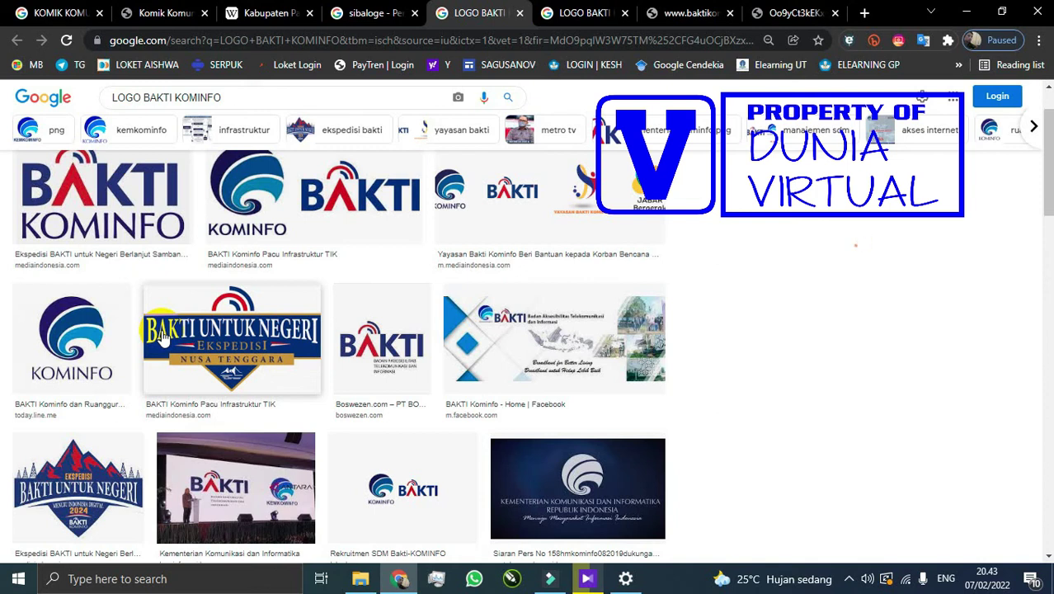
right_click(64, 354)
left_click(141, 196)
left_click(520, 13)
right_click(493, 310)
left_click(429, 12)
Open the Wikipedia Kominfo logo from the image results, save it as KOMINFO, and close the earlier logo's tab.
scroll(427, 198, "down", 10)
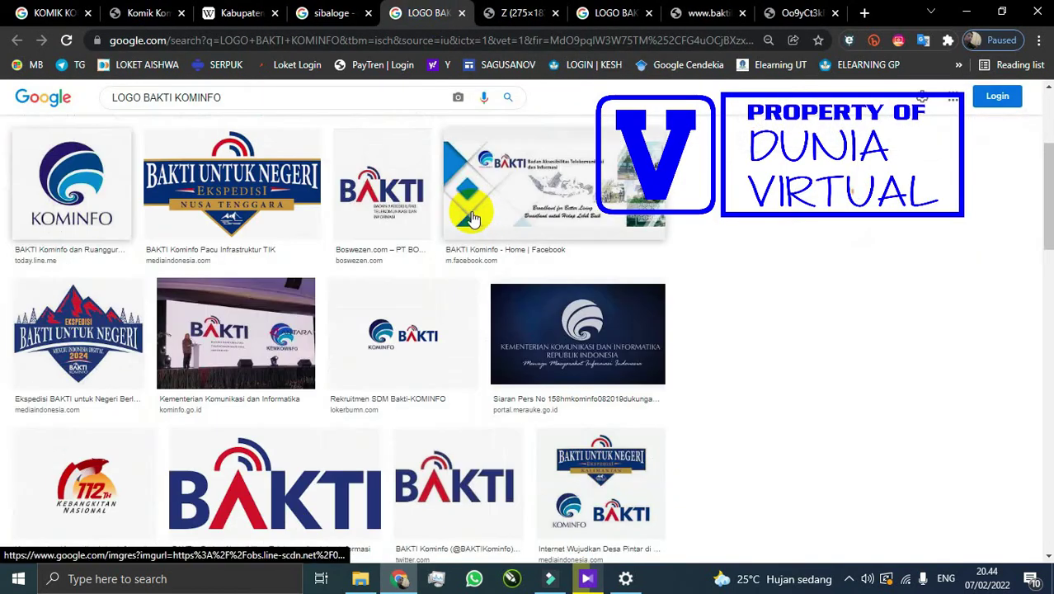
scroll(427, 198, "down", 7)
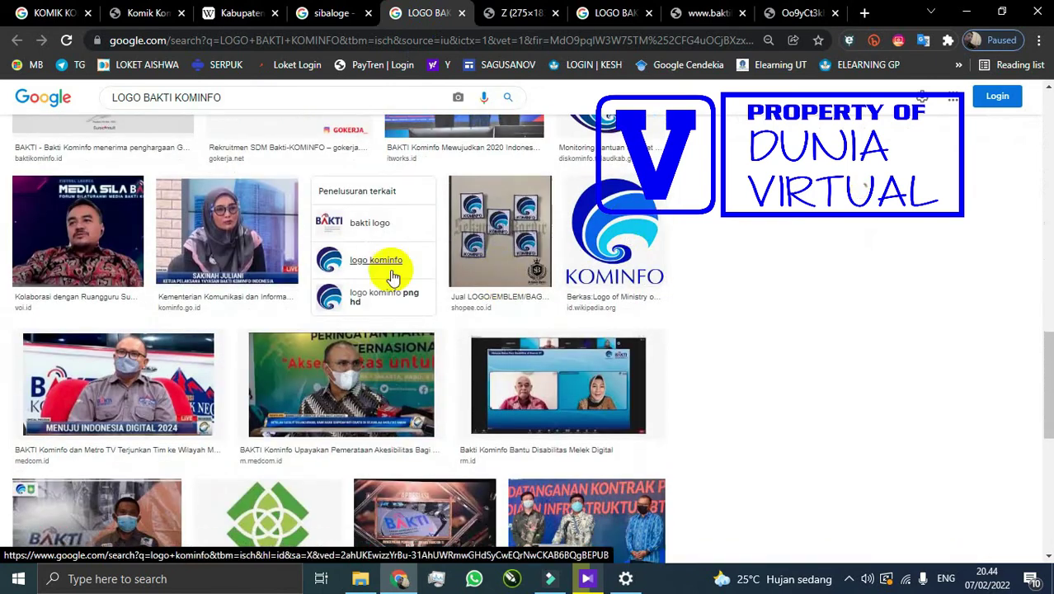
right_click(618, 216)
left_click(652, 228)
left_click(549, 13)
right_click(549, 207)
left_click(611, 388)
type("KOMINFO")
left_click(917, 534)
left_click(1035, 539)
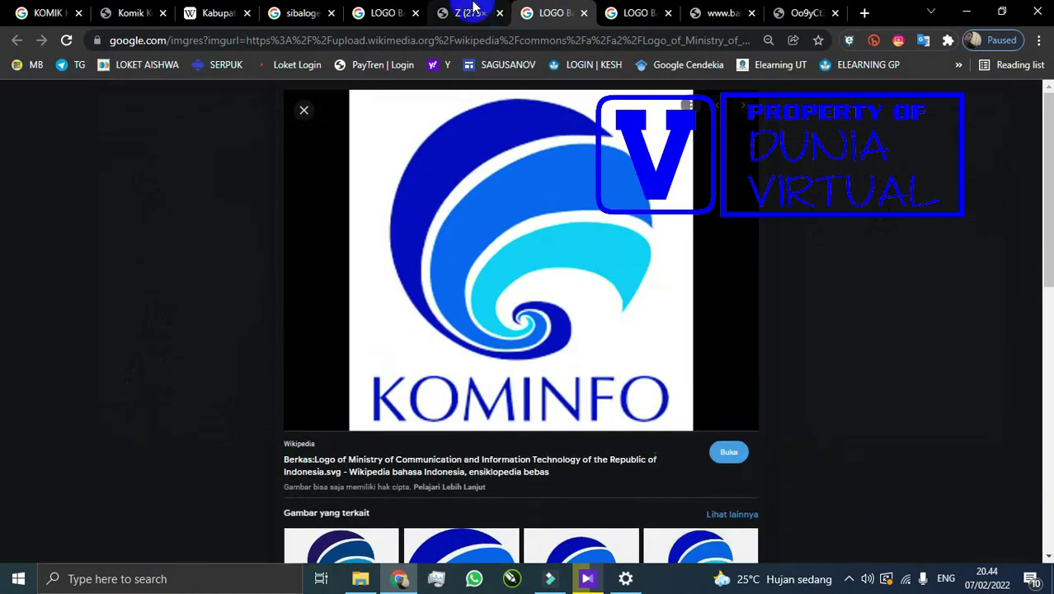
left_click(470, 10)
left_click(501, 11)
Switch back to Filmora and add the saved KOMINFO image to track 5 at the start of the logo ending.
left_click(551, 579)
left_click_drag(421, 353, 384, 358)
left_click(18, 41)
left_click(361, 579)
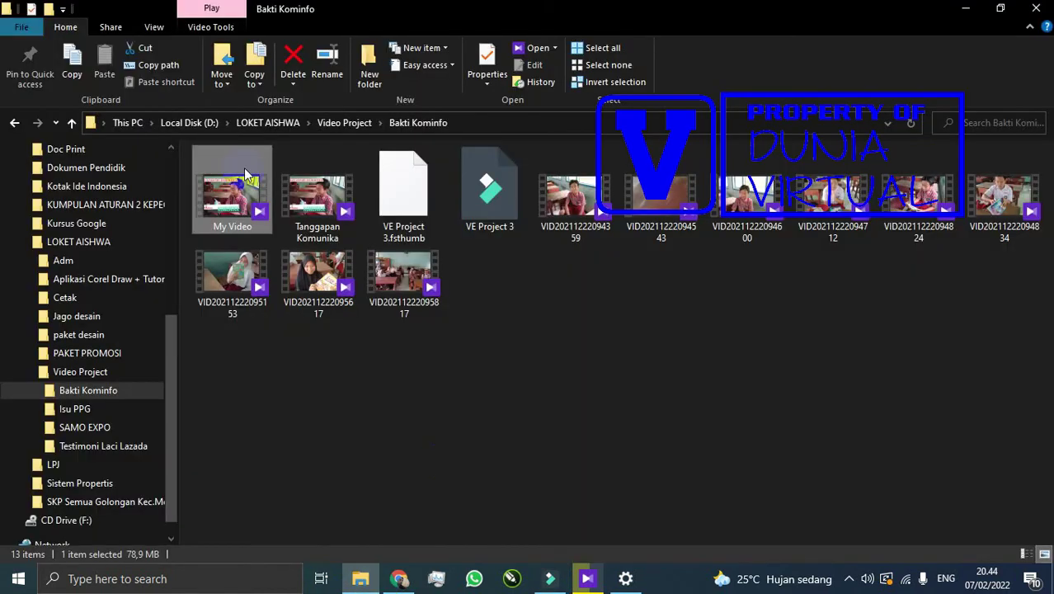
left_click(198, 123)
double_click(683, 187)
scroll(541, 405, "down", 10)
left_click_drag(820, 404, 384, 439)
scroll(414, 282, "up", 3)
scroll(467, 394, "up", 3)
scroll(433, 261, "down", 5)
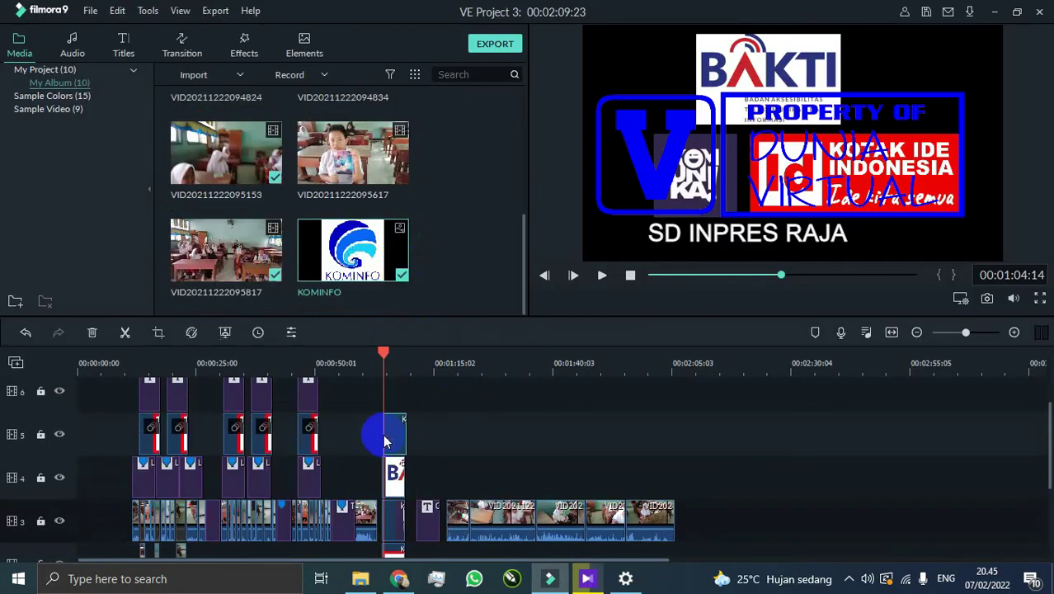
Shrink the KOMINFO logo to the BAKTI logo's height and place the two side by side in the ending.
left_click(810, 137)
left_click_drag(909, 257, 772, 124)
left_click_drag(742, 92, 901, 101)
left_click_drag(804, 74, 760, 80)
left_click_drag(847, 100, 809, 101)
left_click_drag(879, 121, 844, 83)
left_click_drag(890, 128, 888, 124)
left_click(897, 149)
left_click(847, 116)
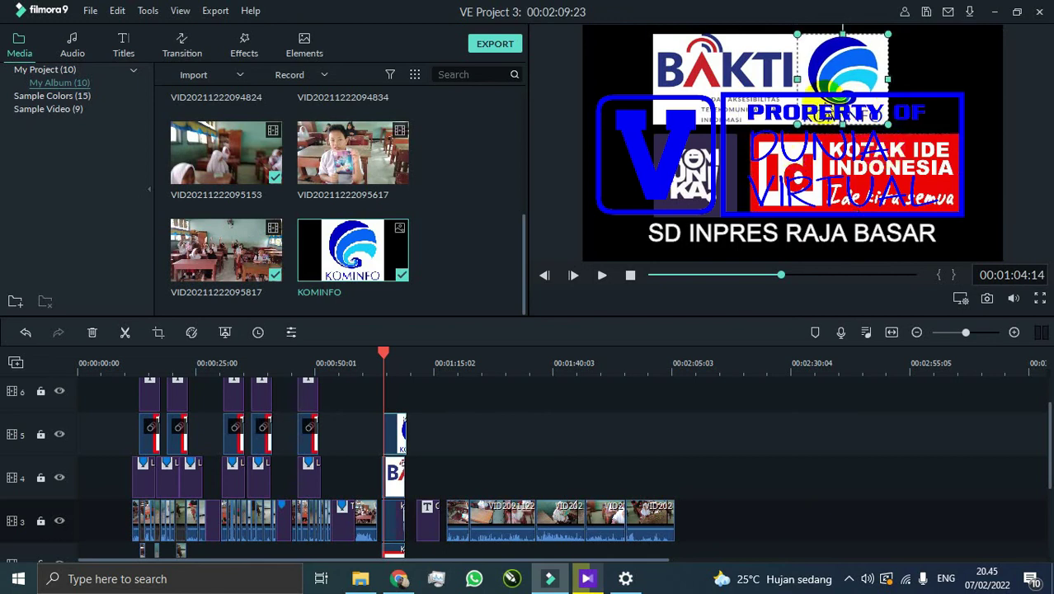
Shrink the Kotak Ide Indonesia and KOMUNIKA logos and reposition them in a row beneath the BAKTI and KOMINFO logos.
left_click(897, 177)
left_click_drag(956, 212, 882, 183)
left_click(693, 186)
left_click_drag(734, 212, 692, 189)
left_click_drag(761, 172, 748, 187)
left_click_drag(879, 201, 885, 203)
left_click(882, 228)
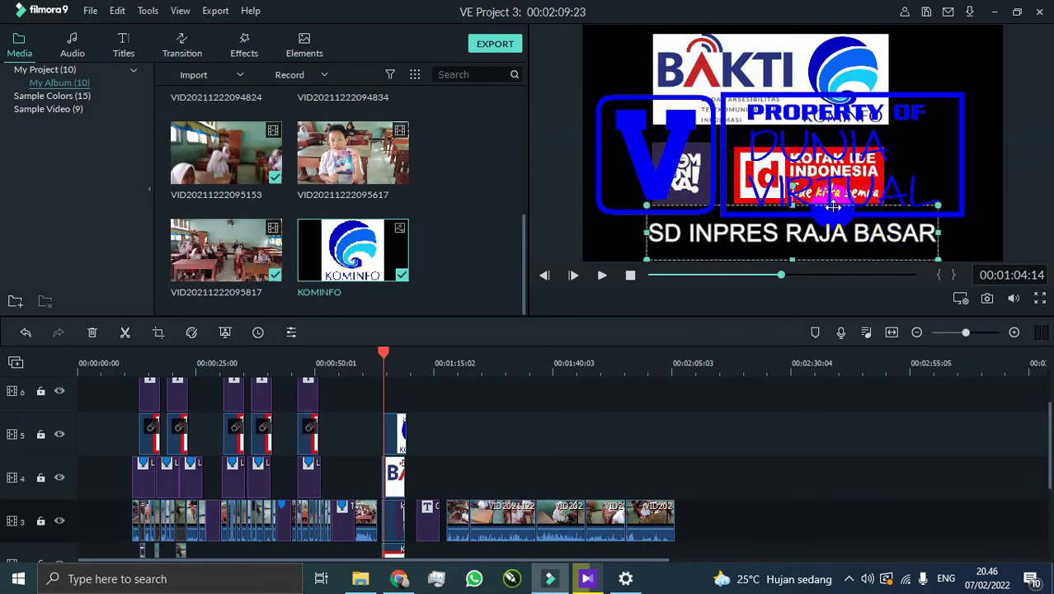
left_click_drag(828, 192, 869, 186)
mouse_move(693, 177)
left_mouse_down()
mouse_move(716, 177)
mouse_move(705, 178)
left_mouse_up()
left_click_drag(812, 180, 804, 180)
Align the Kotak Ide Indonesia logo's outer edge with the KOMINFO logo and scale down the "SD INPRES RAJA BASAR" title to match.
left_click(794, 122)
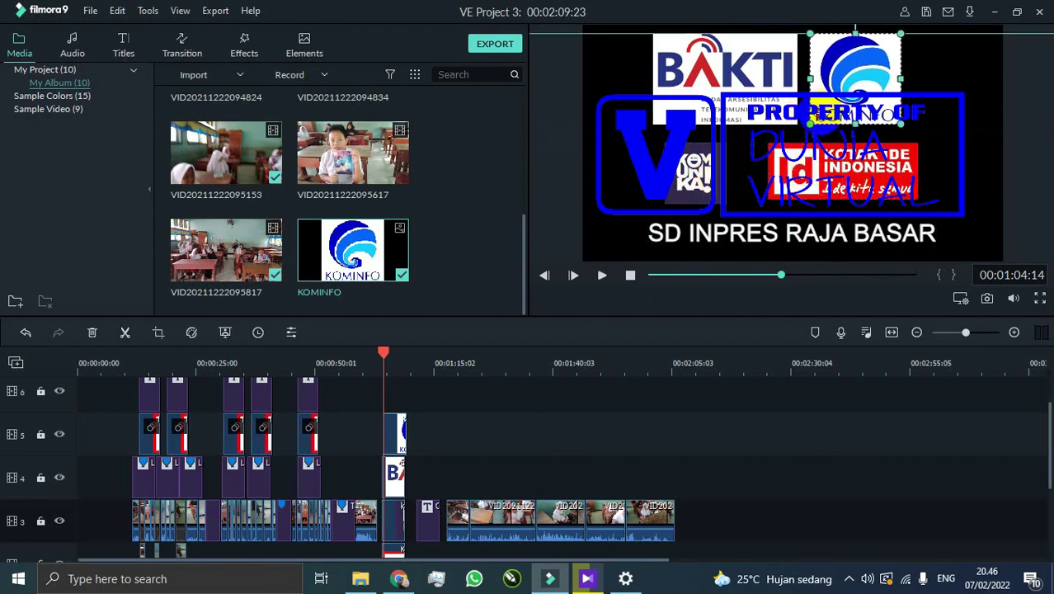
left_click(760, 115)
left_click_drag(886, 174, 858, 175)
left_click(929, 234)
left_click_drag(939, 234, 909, 235)
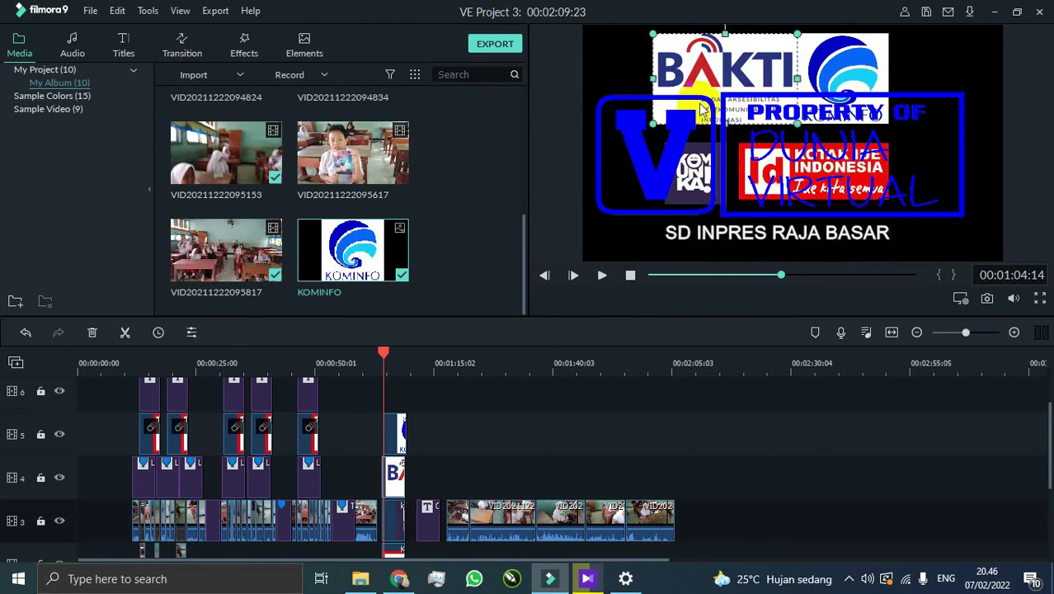
Scale the BAKTI and KOMINFO logos down slightly so their outer edges line up with the title below.
left_click(739, 103)
left_click(856, 99)
left_click(788, 68)
left_click_drag(809, 35, 771, 44)
left_click(853, 66)
left_click_drag(884, 37, 875, 48)
left_click(896, 85)
Try nudging the KOMINFO logo slightly towards the BAKTI logo, and undo that move.
left_click(862, 63)
left_click(895, 96)
left_click_drag(827, 95, 823, 94)
left_click(911, 118)
key("ctrl+z")
left_click(730, 238)
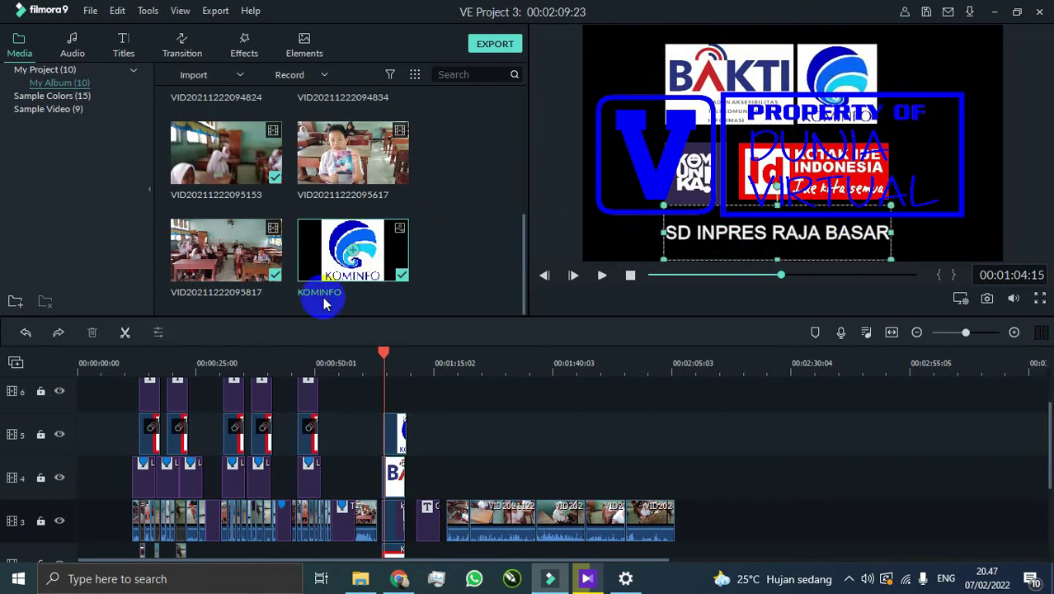
Save the project and view the MP4 export settings without exporting.
left_click(89, 11)
left_click(172, 142)
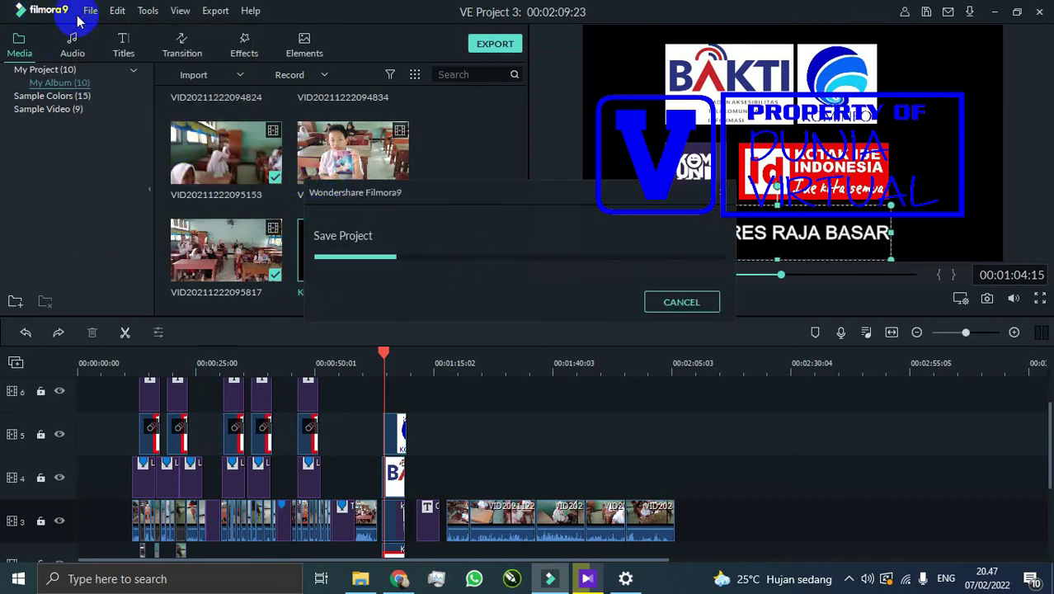
left_click(90, 11)
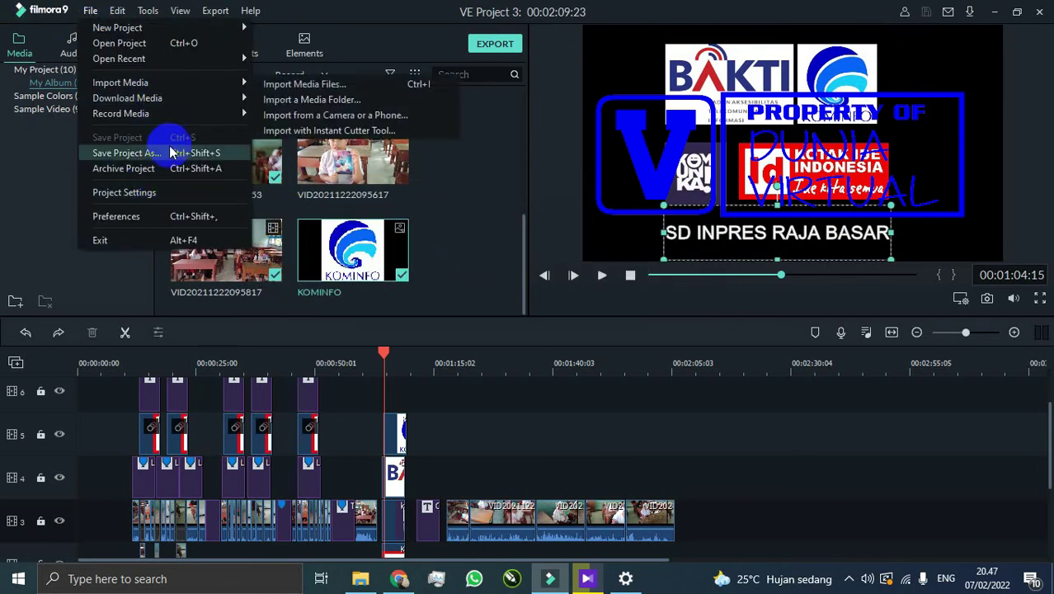
left_click(495, 45)
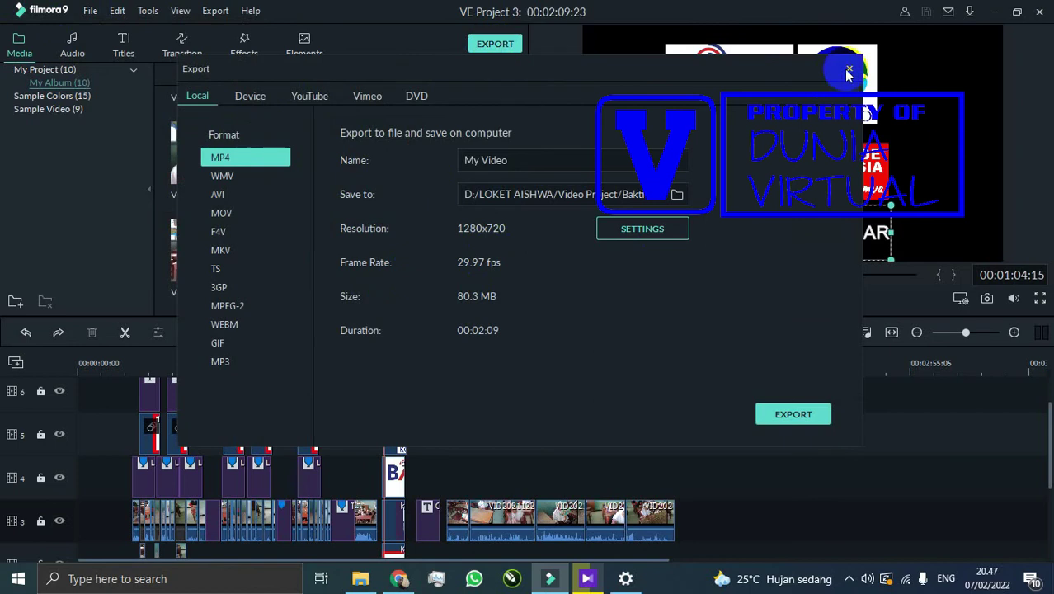
left_click(843, 68)
Play and scrub the ending from just before the logo scene to check when the KOMINFO logo appears.
left_click(345, 363)
key("space")
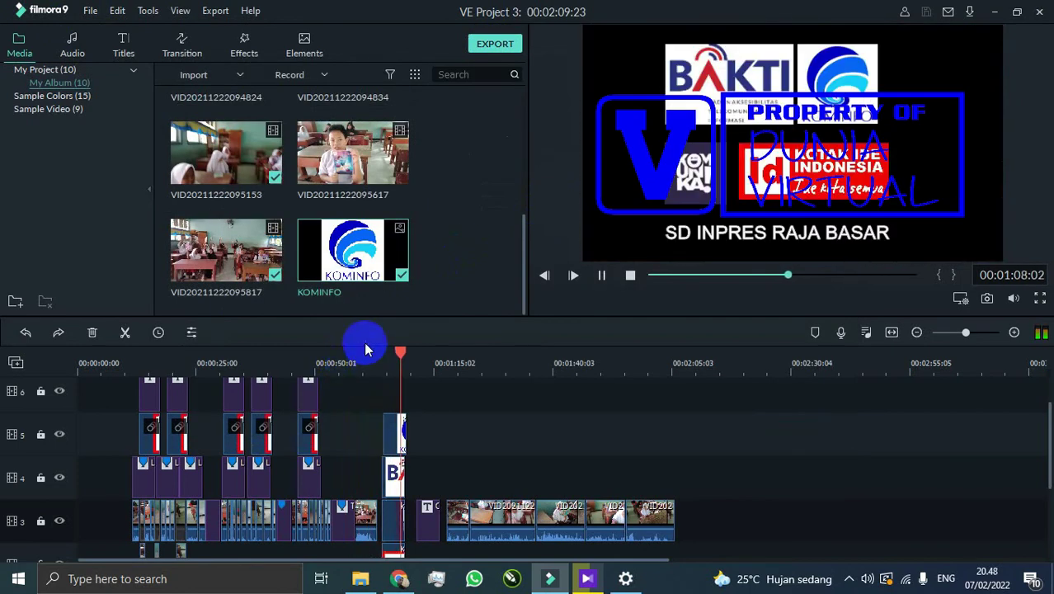
double_click(393, 422)
left_click(373, 366)
key("space")
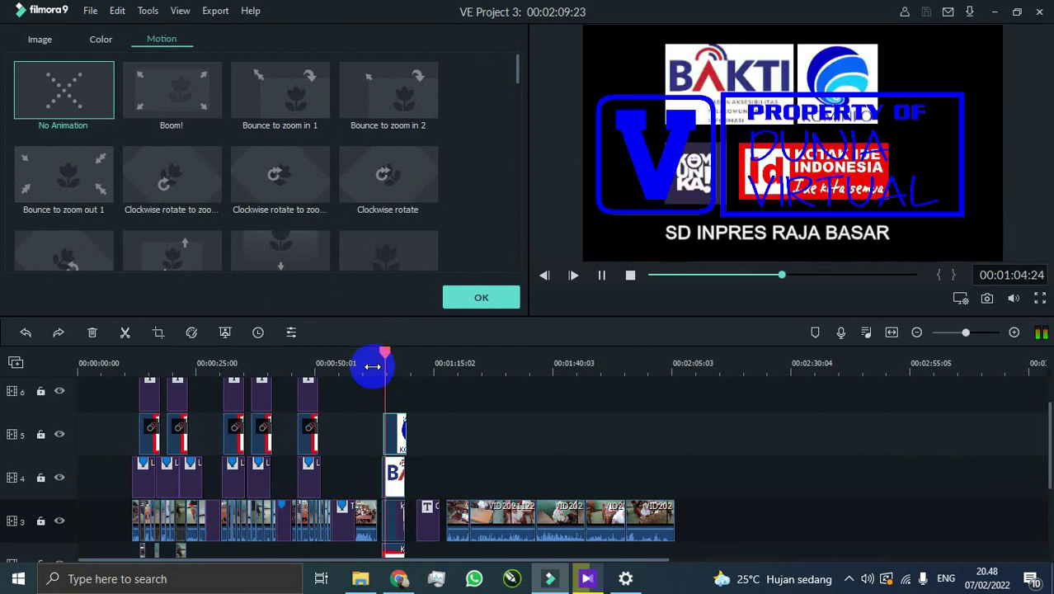
left_click(480, 302)
left_click(372, 369)
left_click_drag(372, 369, 388, 366)
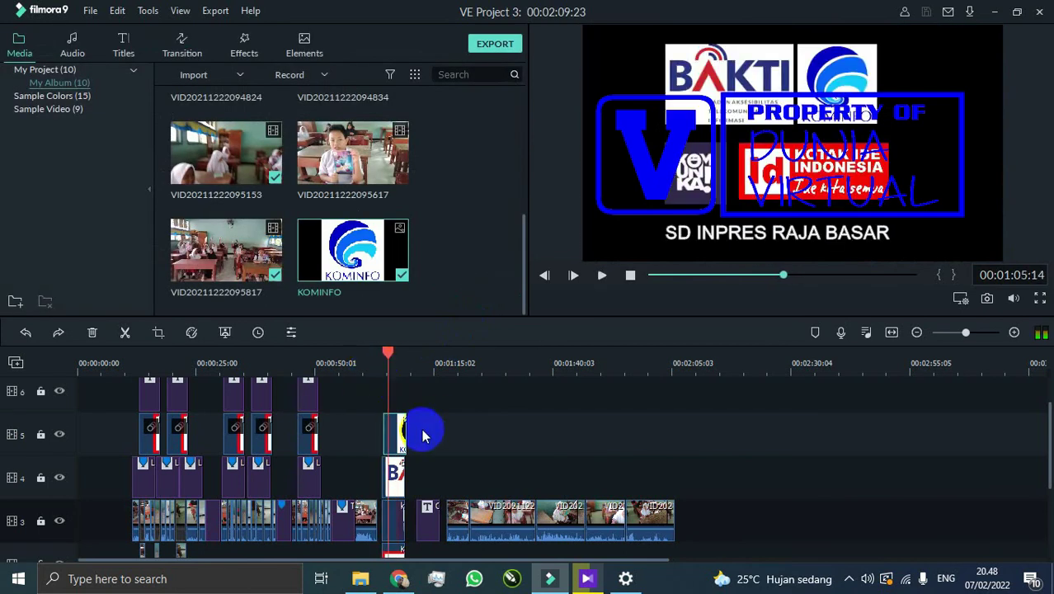
Look through the KOMINFO clip's image, color and motion settings for anything affecting its appearance.
double_click(395, 432)
left_click(100, 40)
left_click(45, 43)
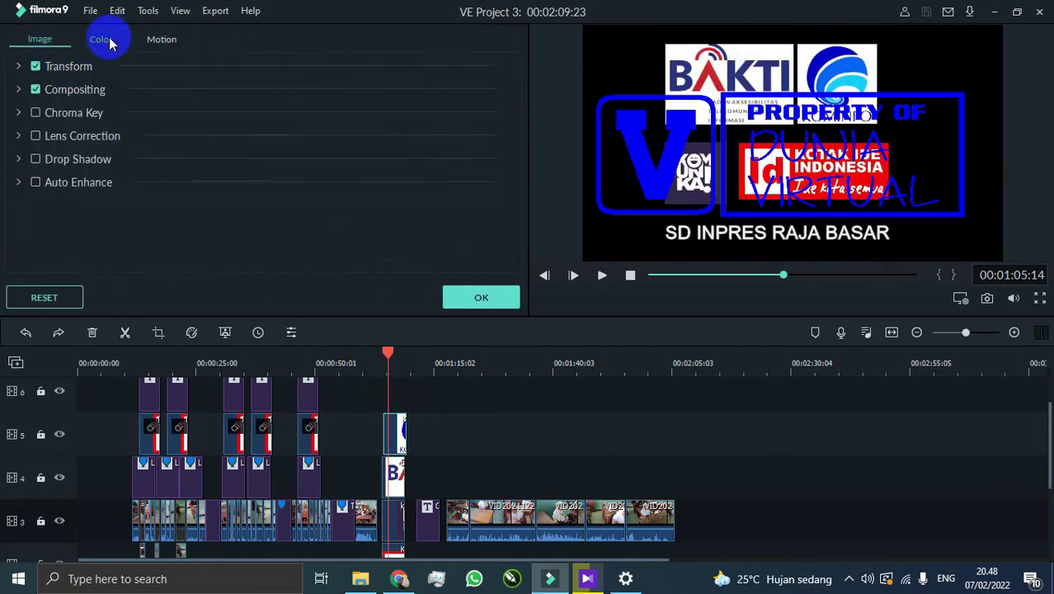
left_click(160, 41)
scroll(353, 174, "down", 3)
scroll(280, 157, "up", 3)
scroll(123, 140, "down", 15)
left_click(481, 297)
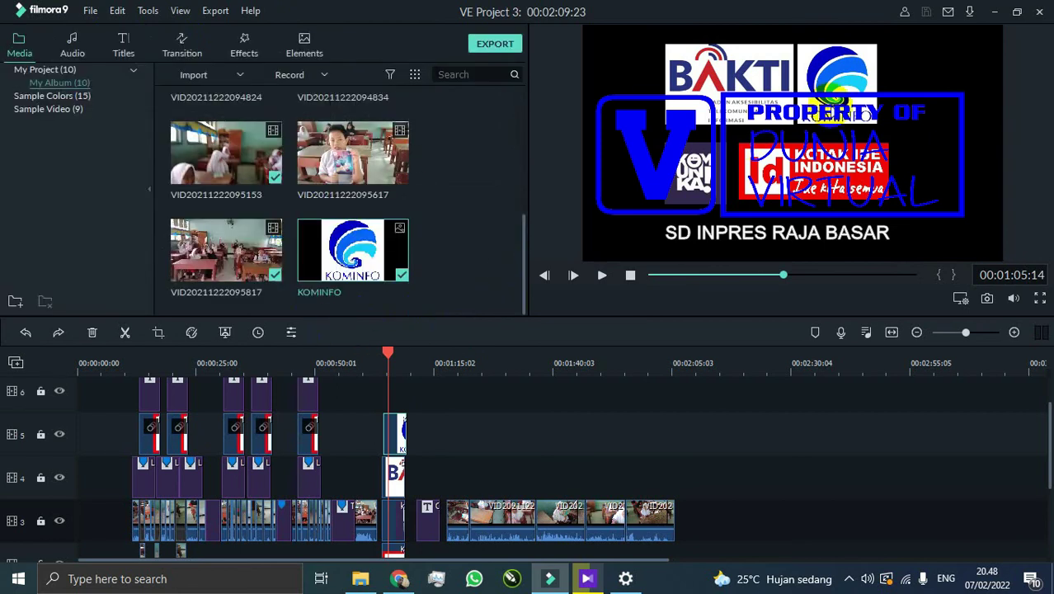
right_click(399, 435)
left_click(490, 441)
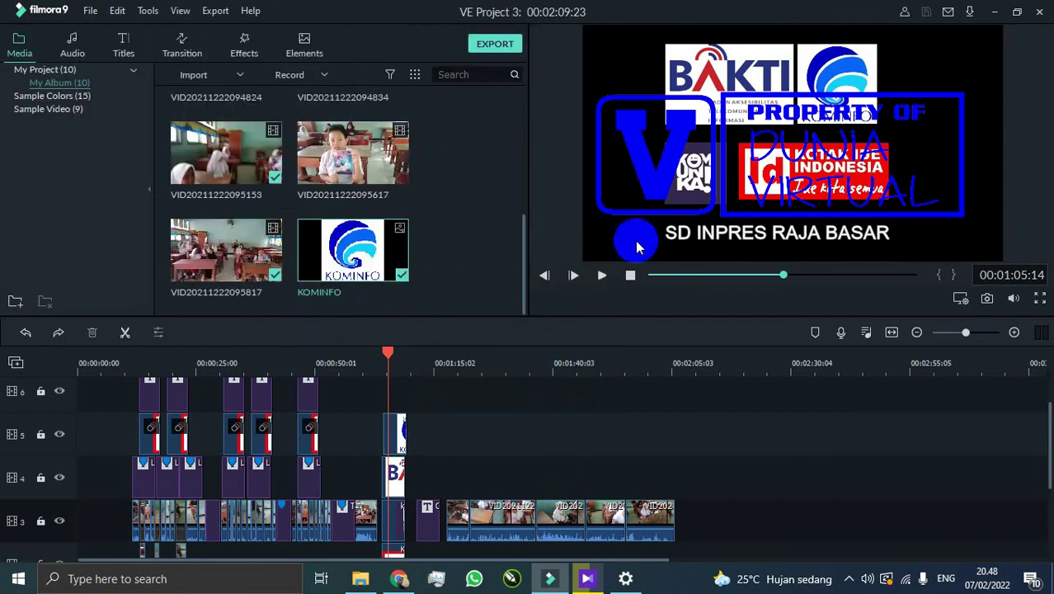
Replay the transition into the logo scene and recheck the KOMINFO clip's motion settings.
left_click(602, 276)
left_click(374, 357)
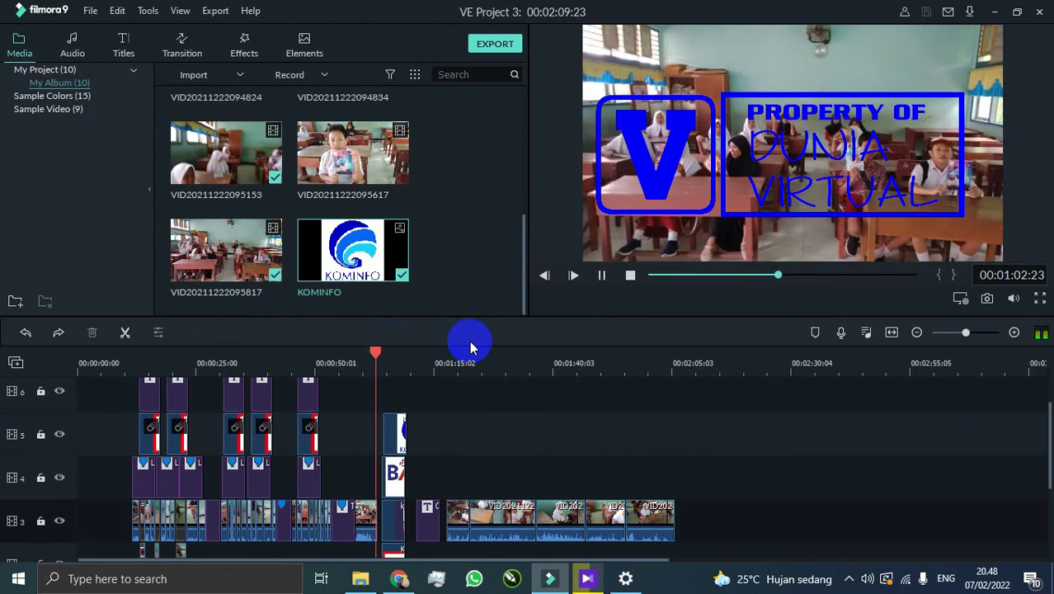
double_click(393, 442)
scroll(330, 239, "up", 3)
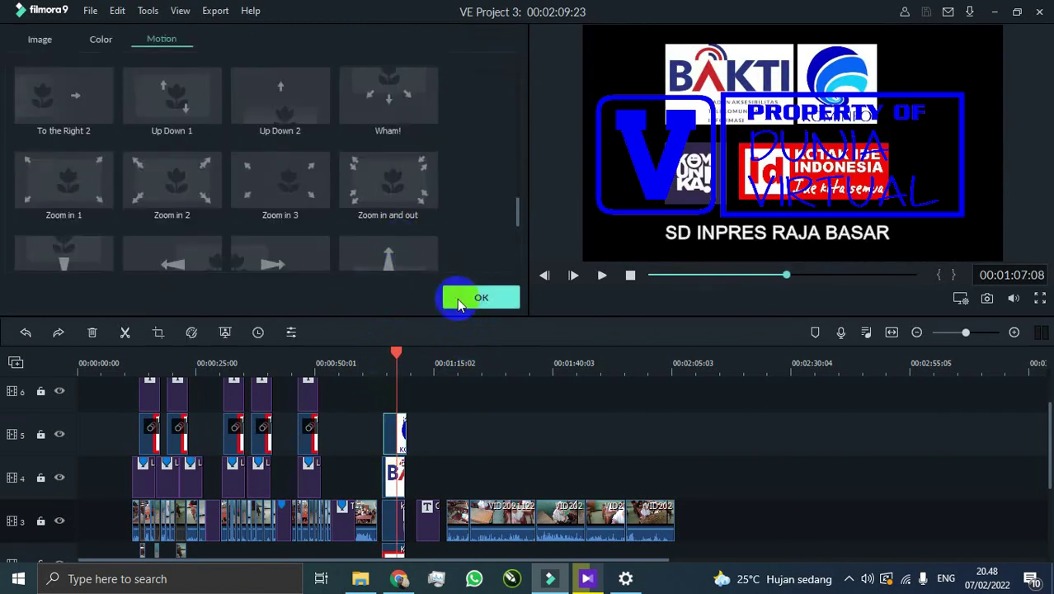
left_click(457, 289)
Move the KOMINFO clip slightly earlier on its track so it starts together with the other ending logos.
scroll(409, 402, "up", 1)
scroll(417, 441, "down", 4)
scroll(409, 458, "up", 2)
scroll(407, 450, "up", 2)
left_click_drag(379, 363, 383, 363)
scroll(393, 442, "down", 4)
scroll(392, 446, "up", 2)
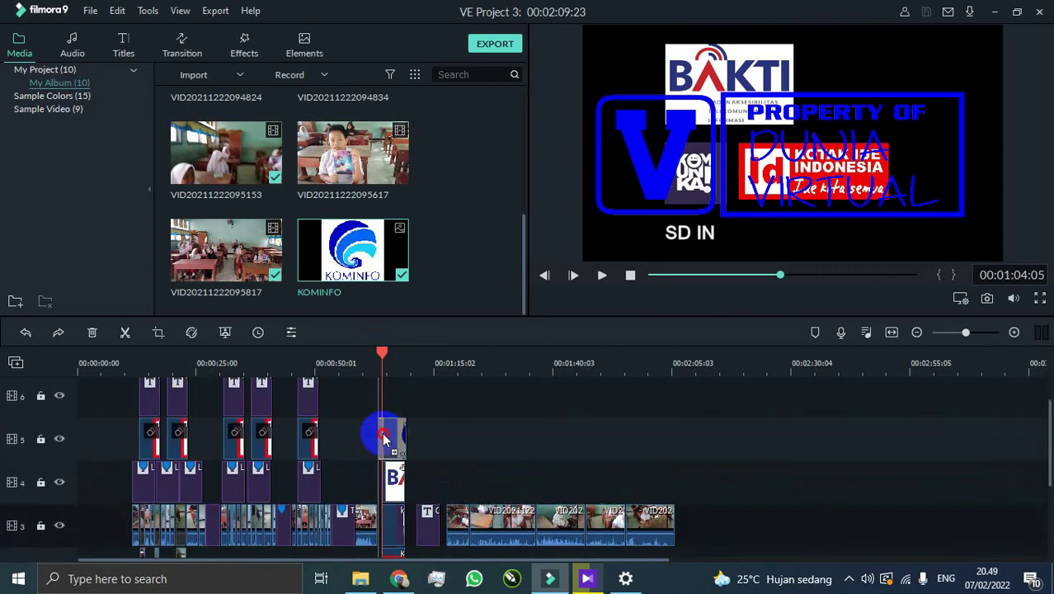
Play back the ending to check that all the logos appear at the same time.
key("space")
left_click(375, 364)
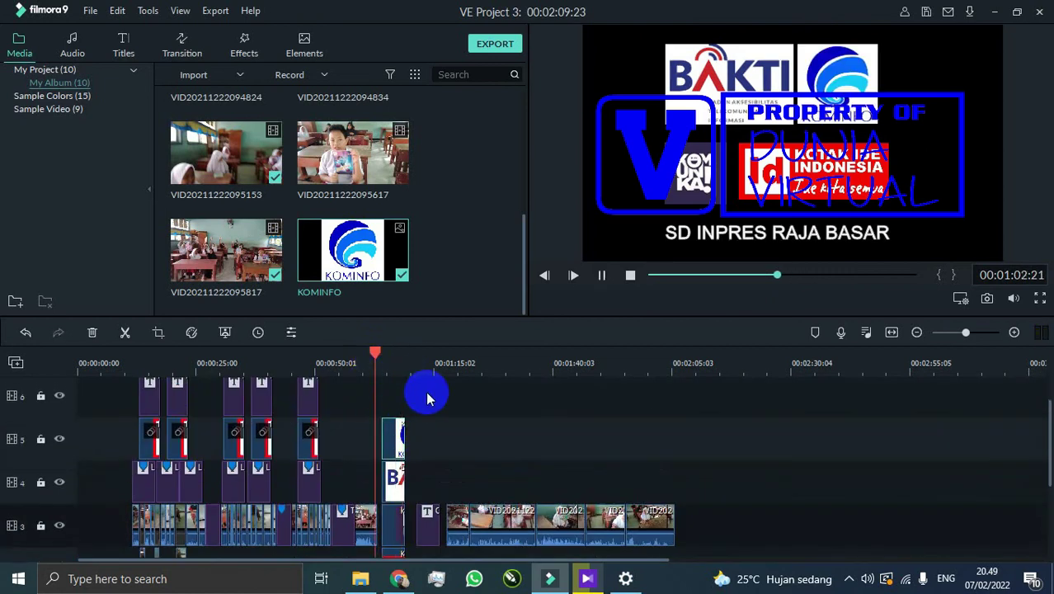
key("space")
left_click(602, 275)
Export the video locally as an MP4 named "My Video" at 1280x720 and 29.97 fps.
key("ctrl+e")
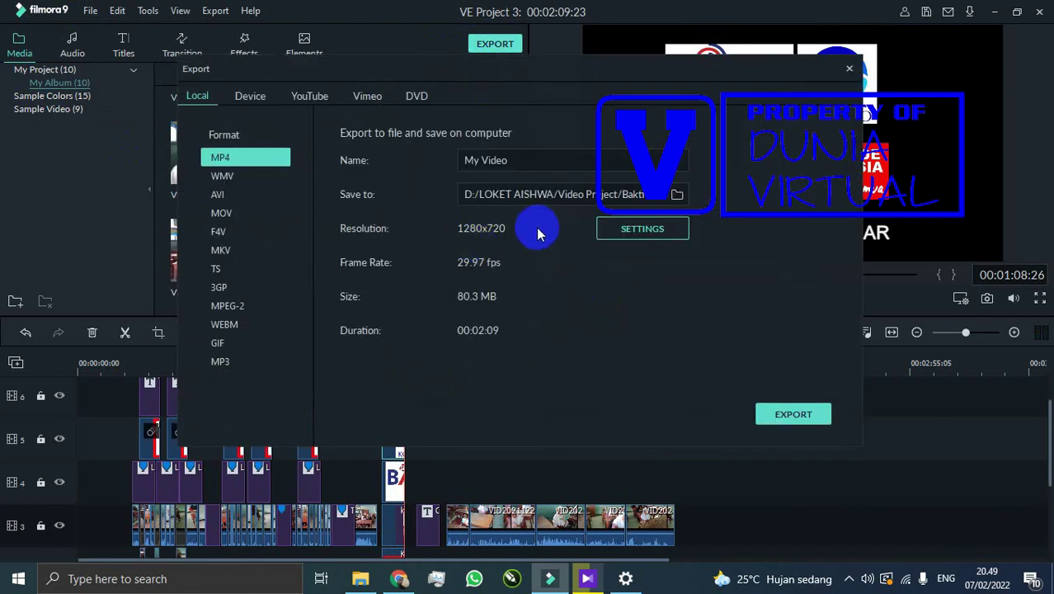
left_click(779, 415)
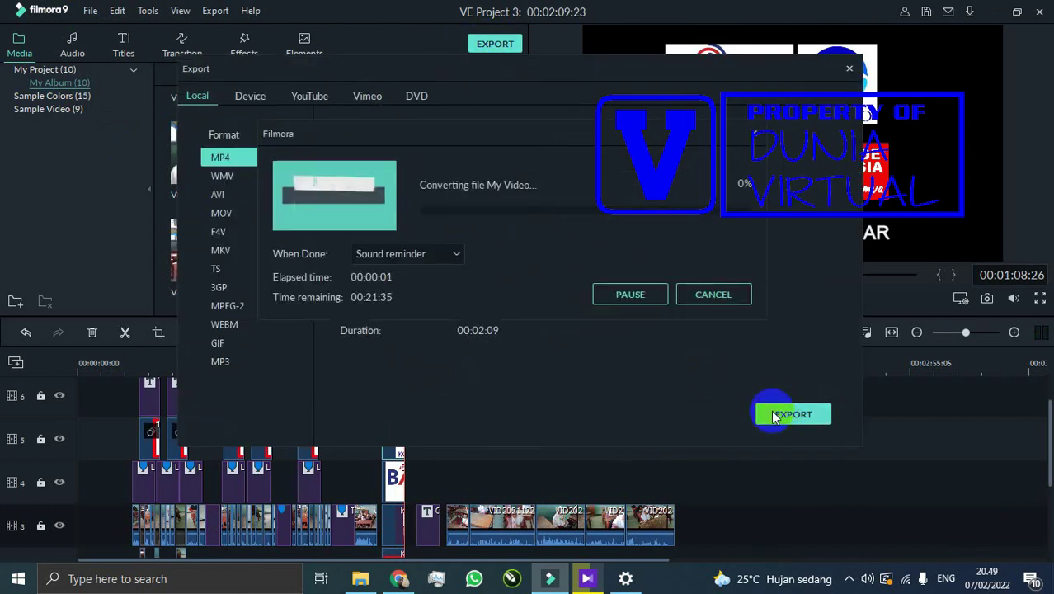